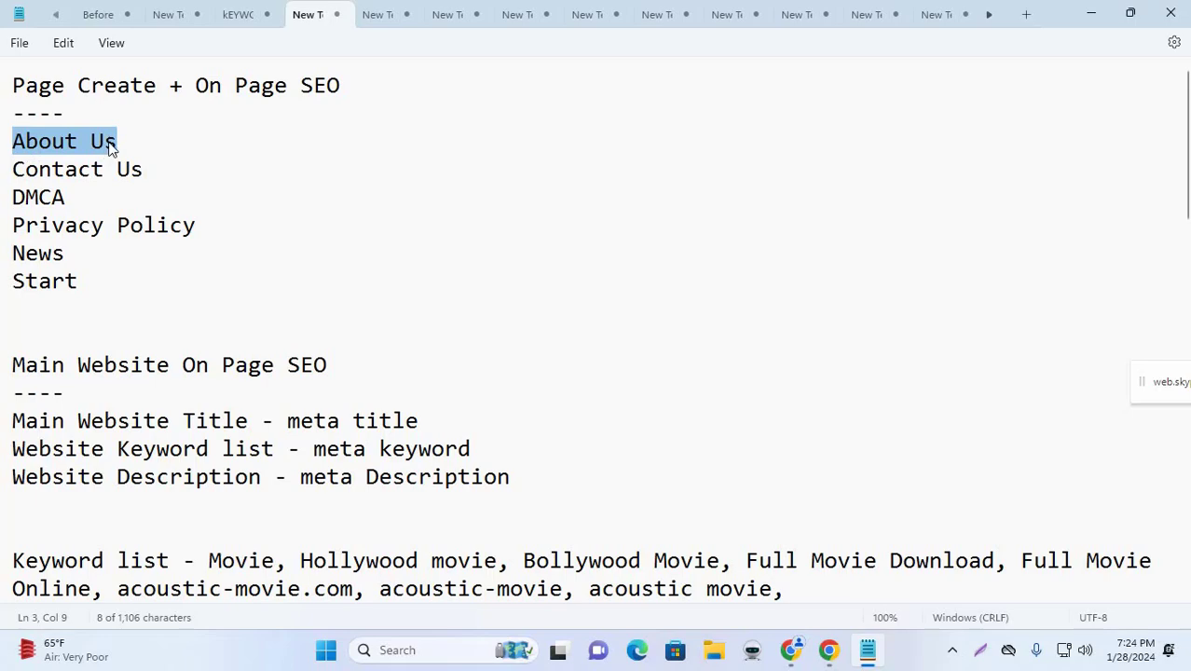
Step: Hide the Notepad notes to show the WordPress Pages list, with Home published and Privacy Policy drafted
click(1091, 13)
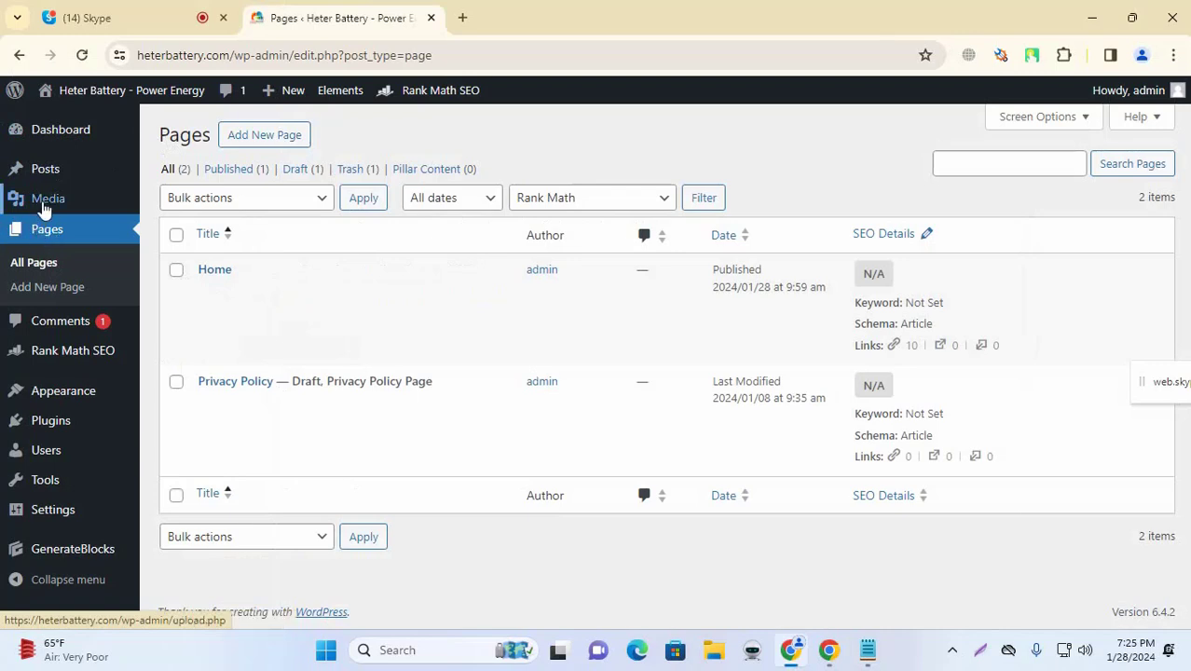
Step: Create a new WordPress page titled 'About Us' and place the cursor in its empty body
click(67, 234)
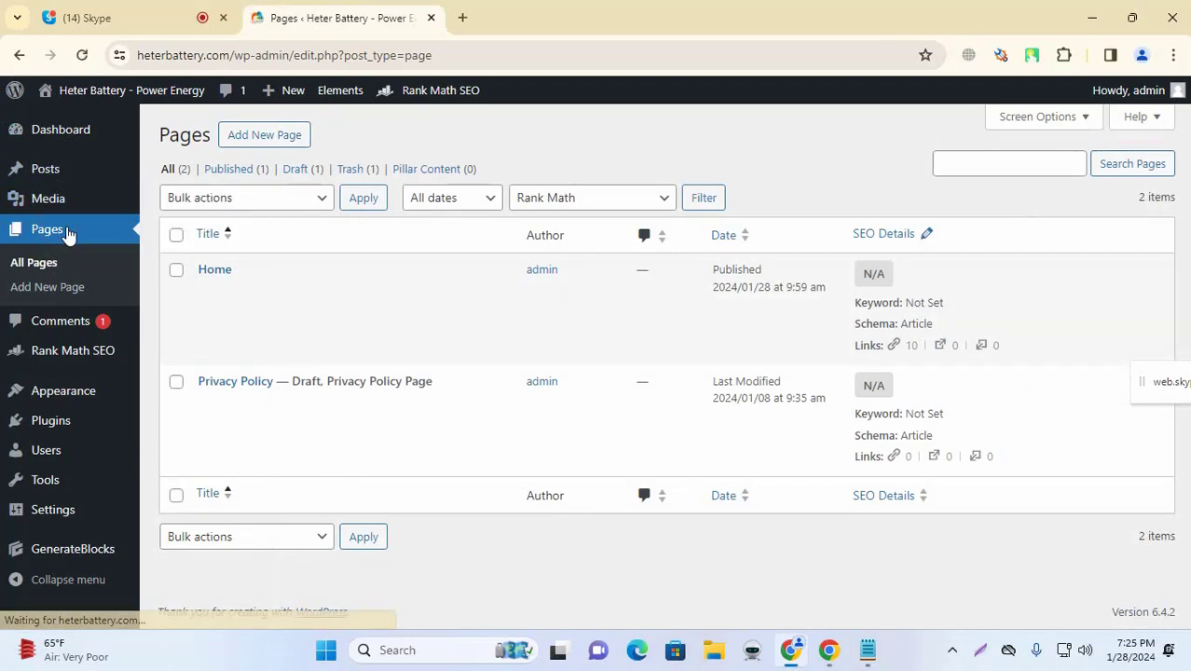
mouse_move(333, 285)
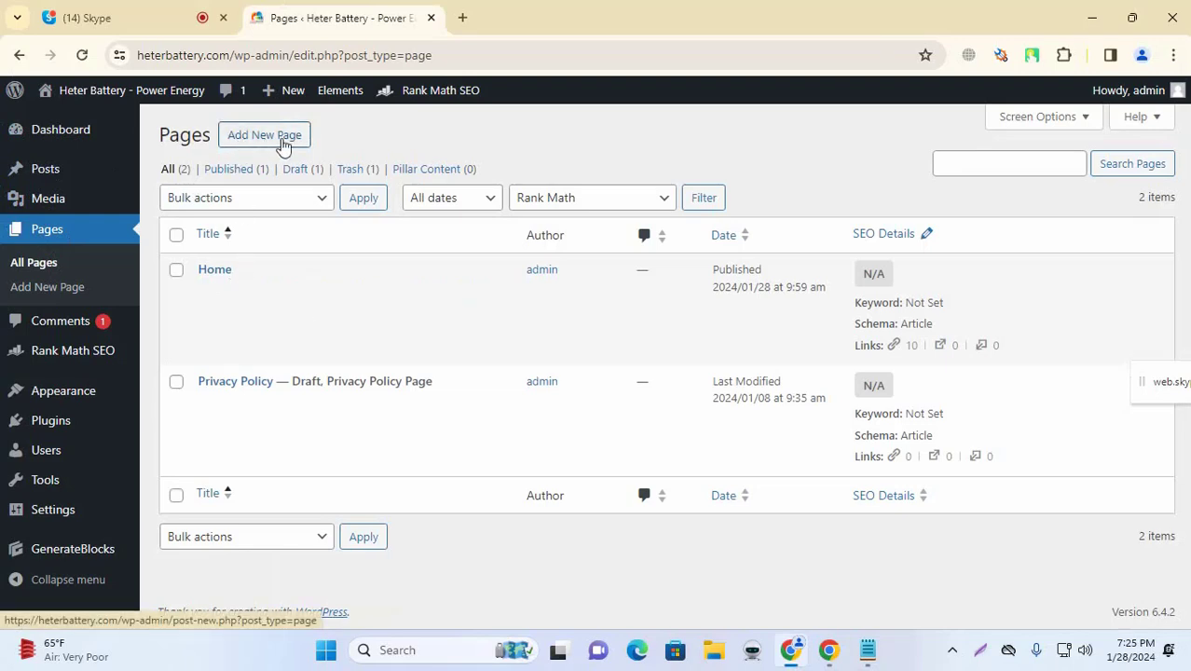
click(285, 145)
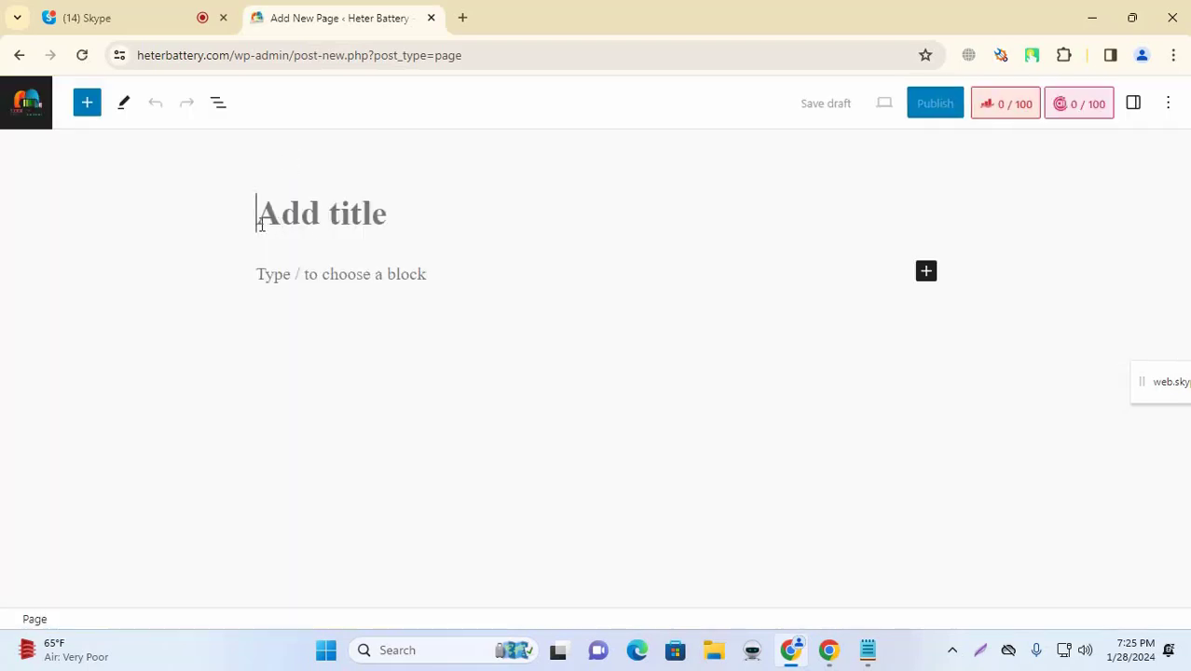
text(About Us)
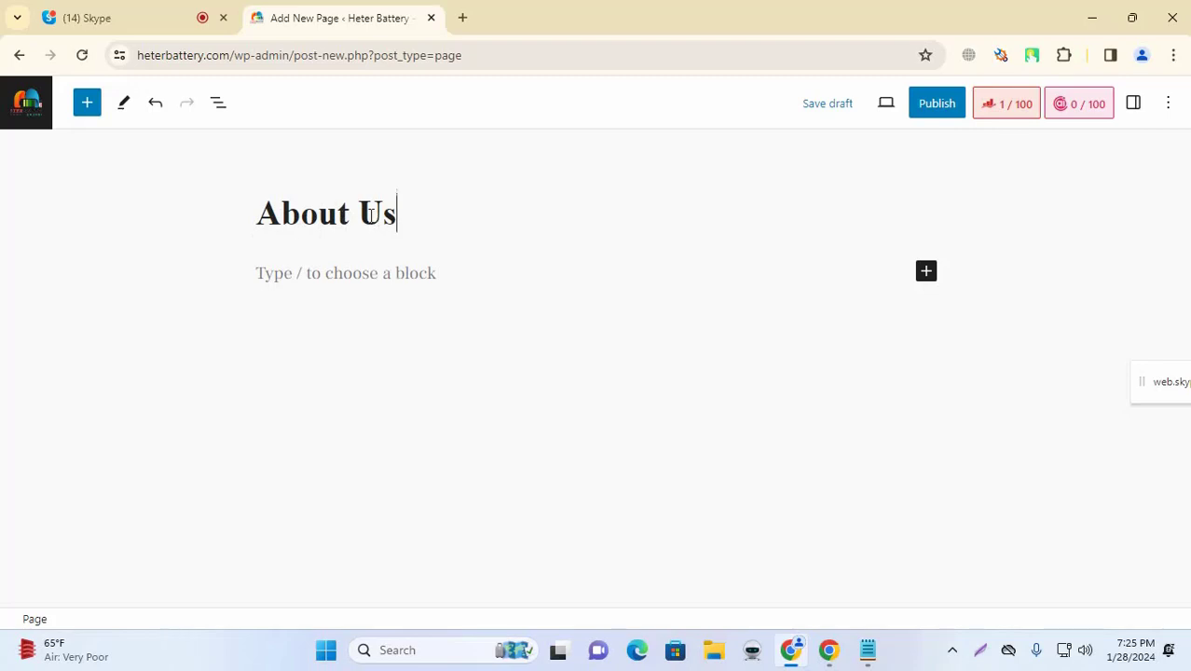
click(297, 273)
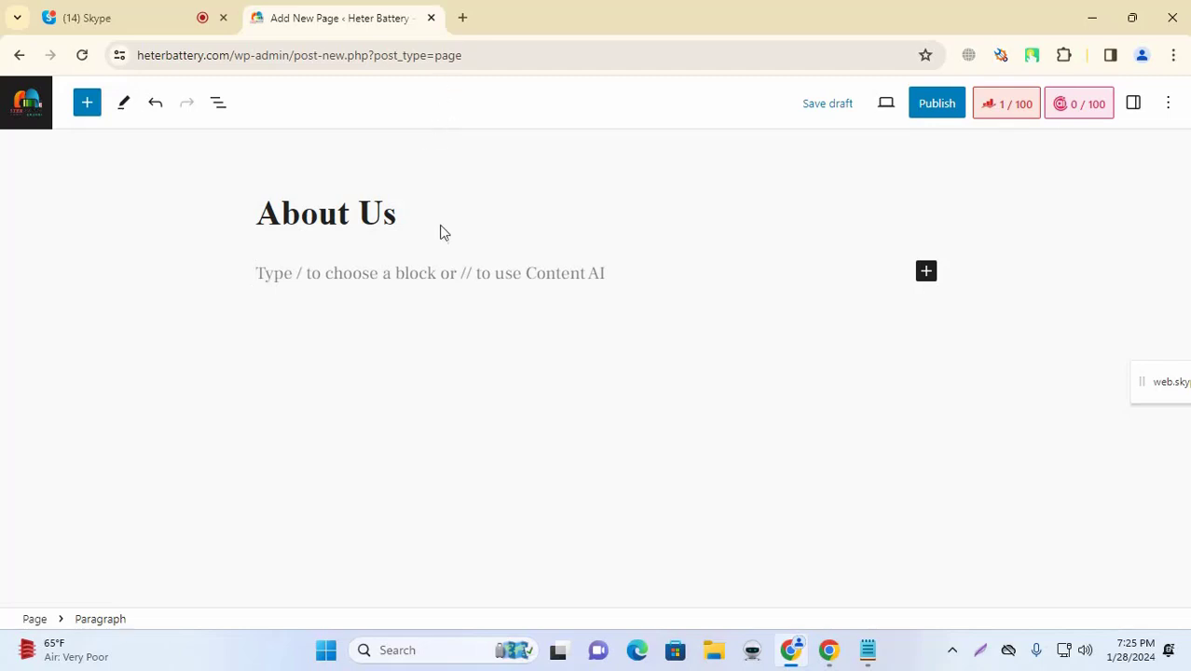
click(834, 651)
Step: Load chat.openai.com under another Chrome profile and paste 'About Us' into the message box
click(1142, 55)
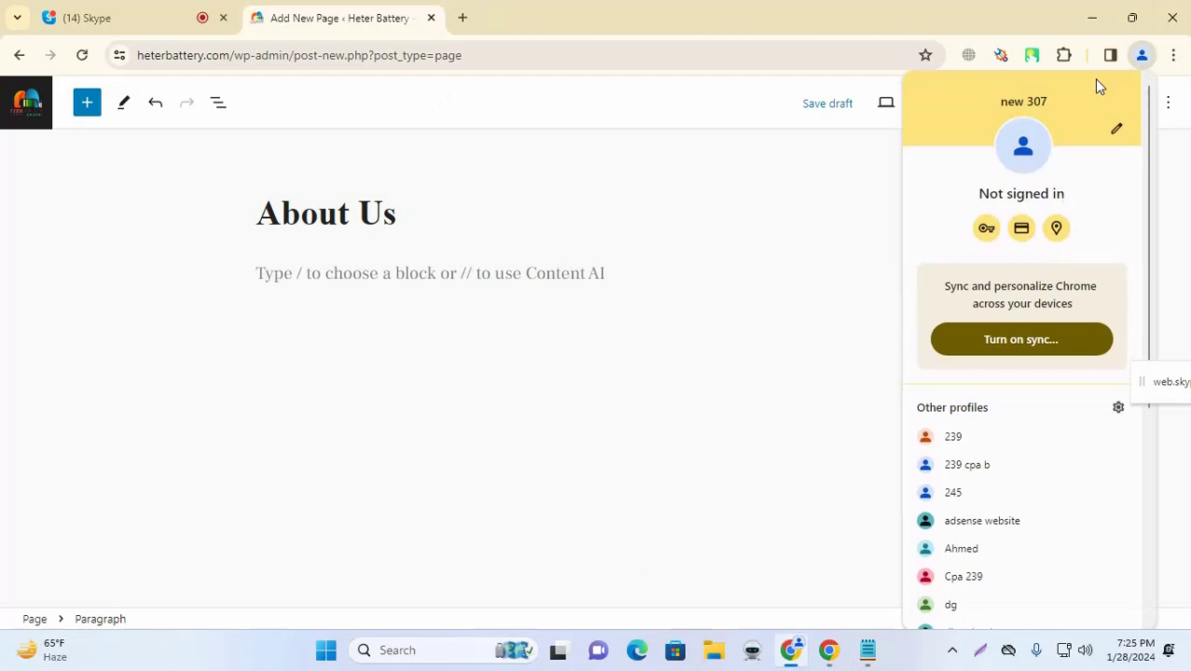
click(967, 465)
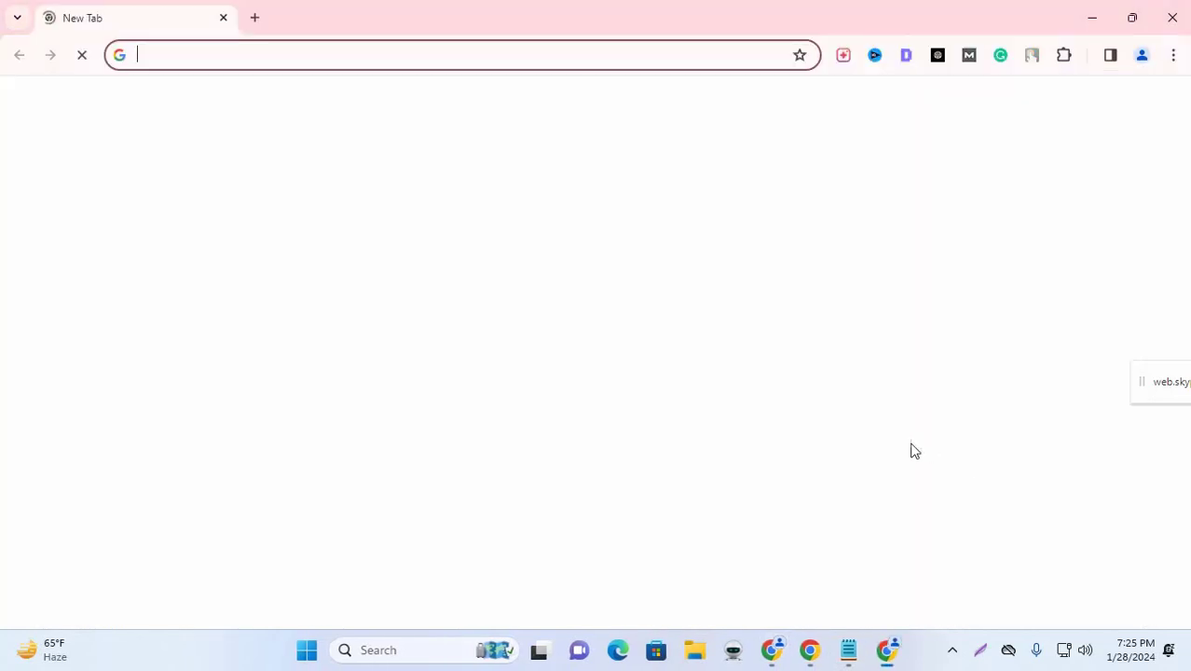
text(chat.openai.com)
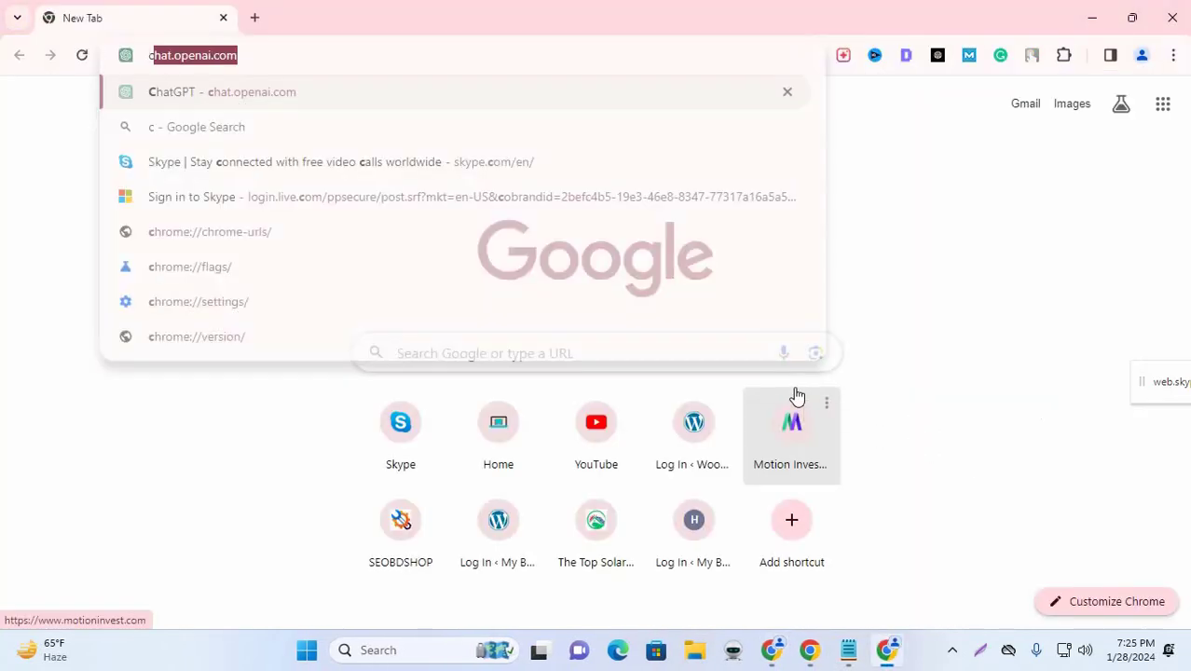
key(Return)
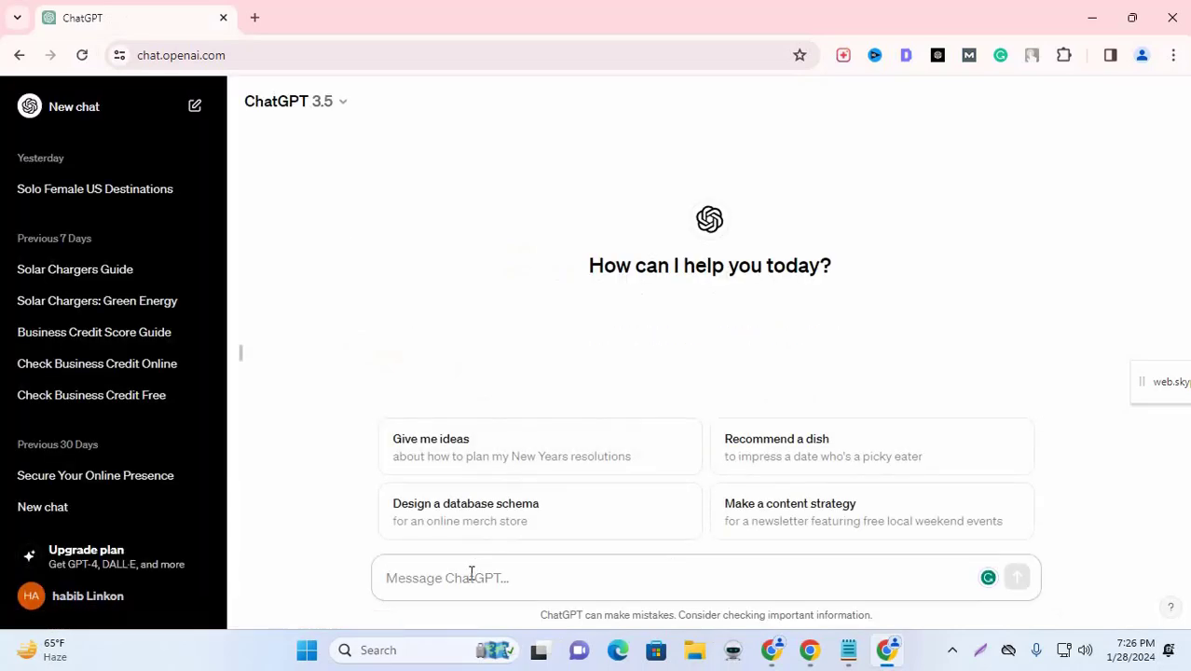
text(About Us)
Step: Replace the pasted text with the prompt 'write a website about us page description on'
click(643, 500)
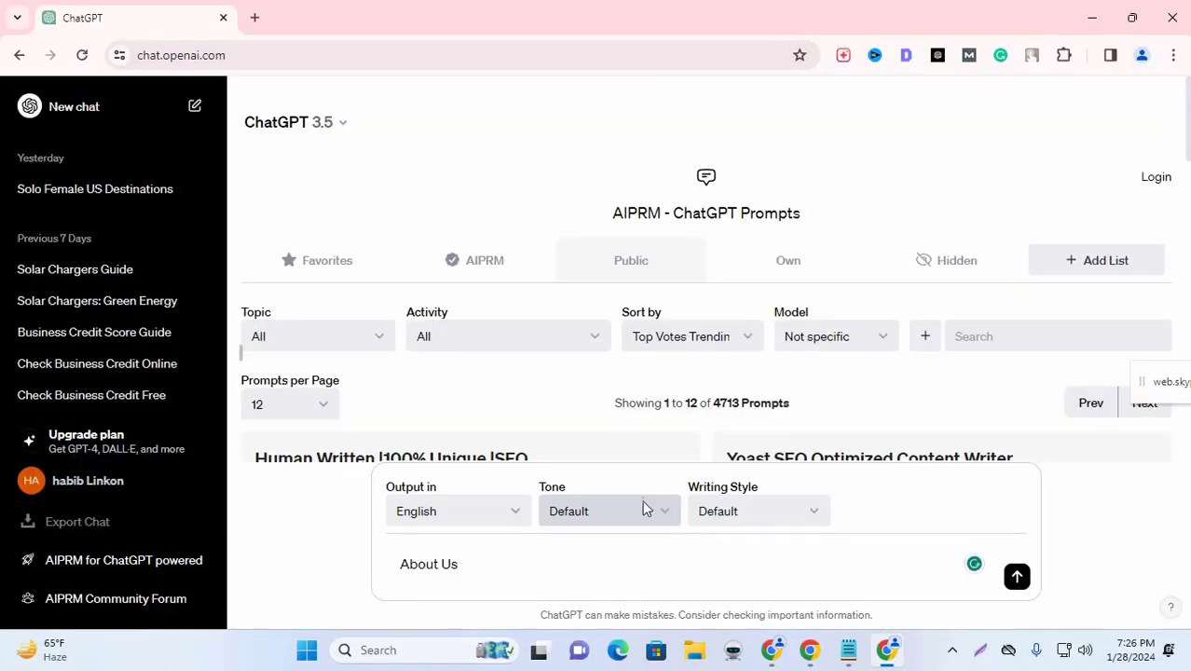
drag(459, 565, 231, 457)
text(w)
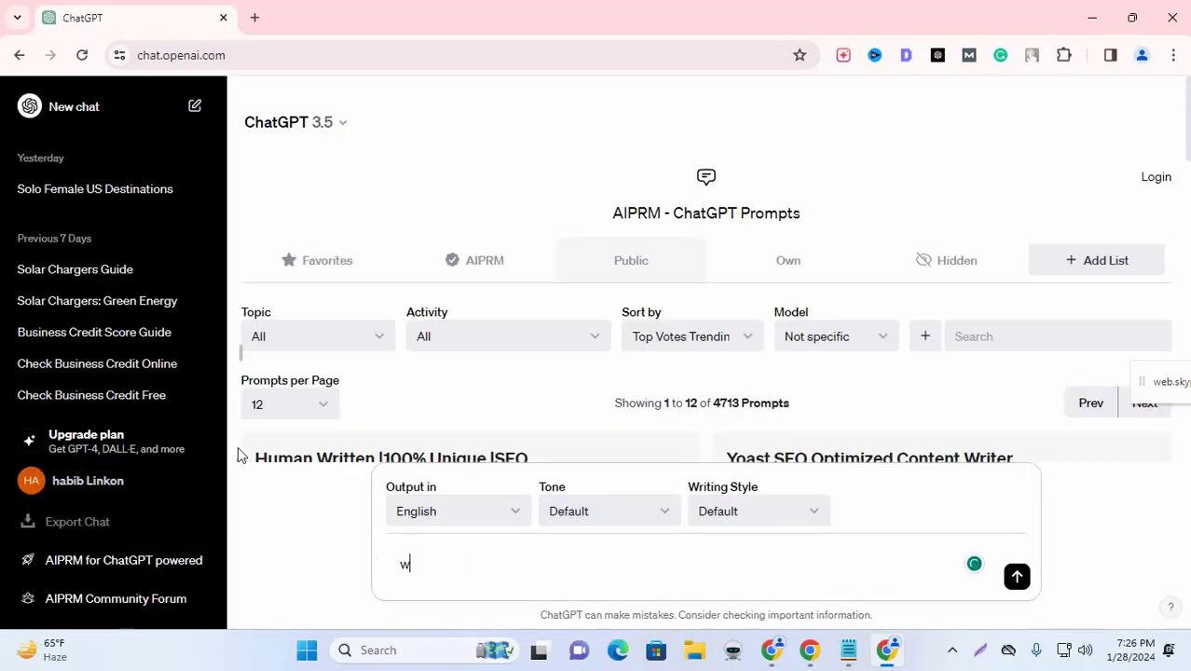
text(rite a)
text(abo)
key(BackSpace)
key(BackSpace)
key(BackSpace)
text(websie)
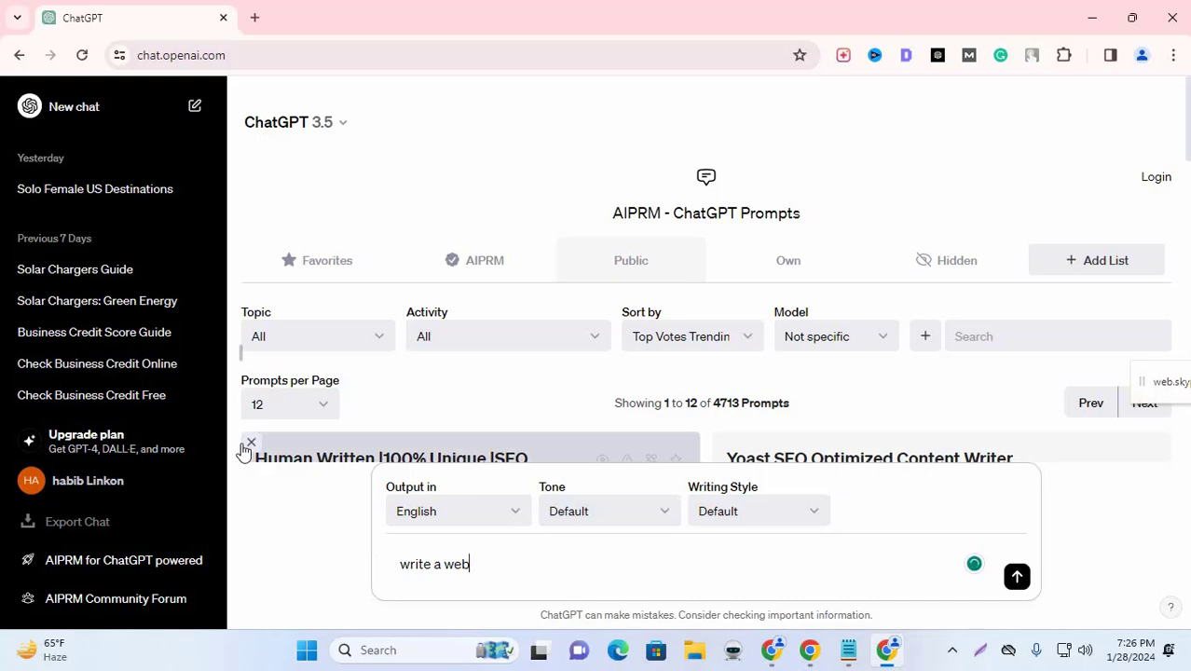
text(site ab)
key(BackSpace)
text(us page descripto)
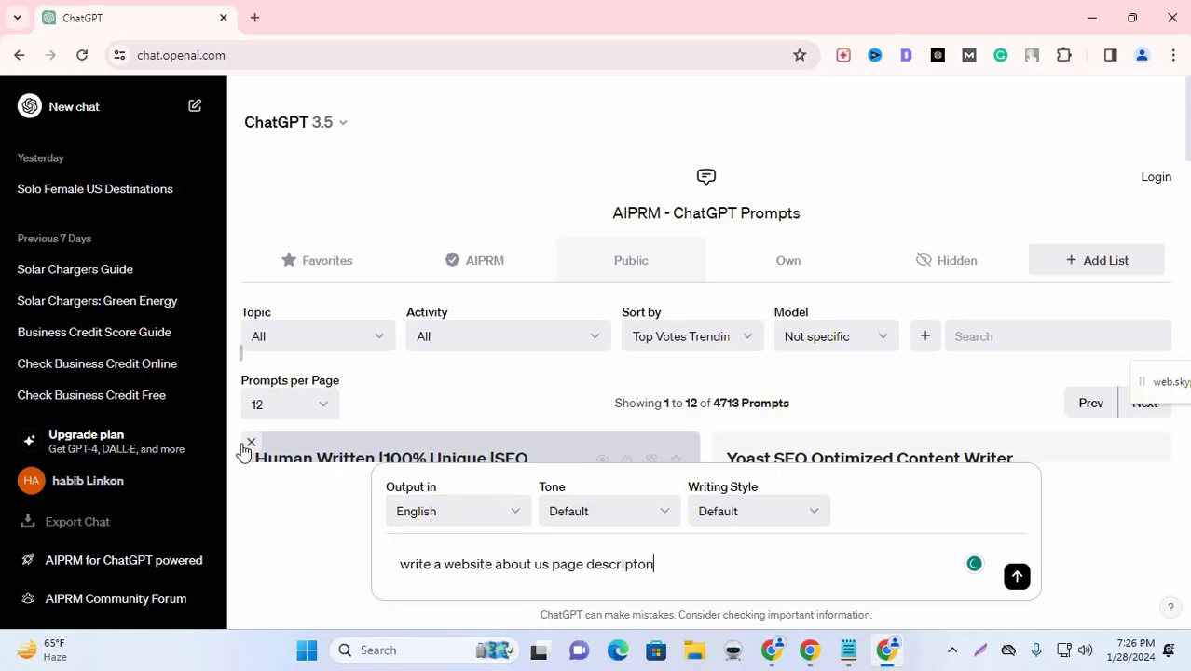
text(n on)
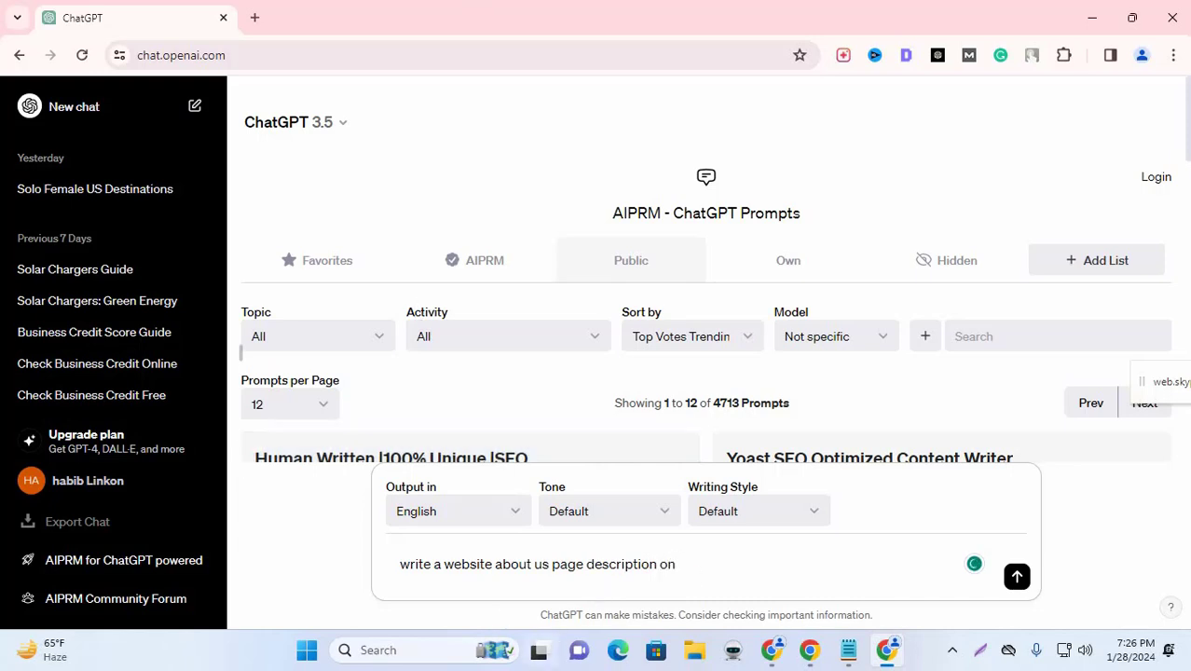
Step: Add heterbattery.com and the keywords battery, solar battery and battery recycling to the prompt
key(alt+Tab)
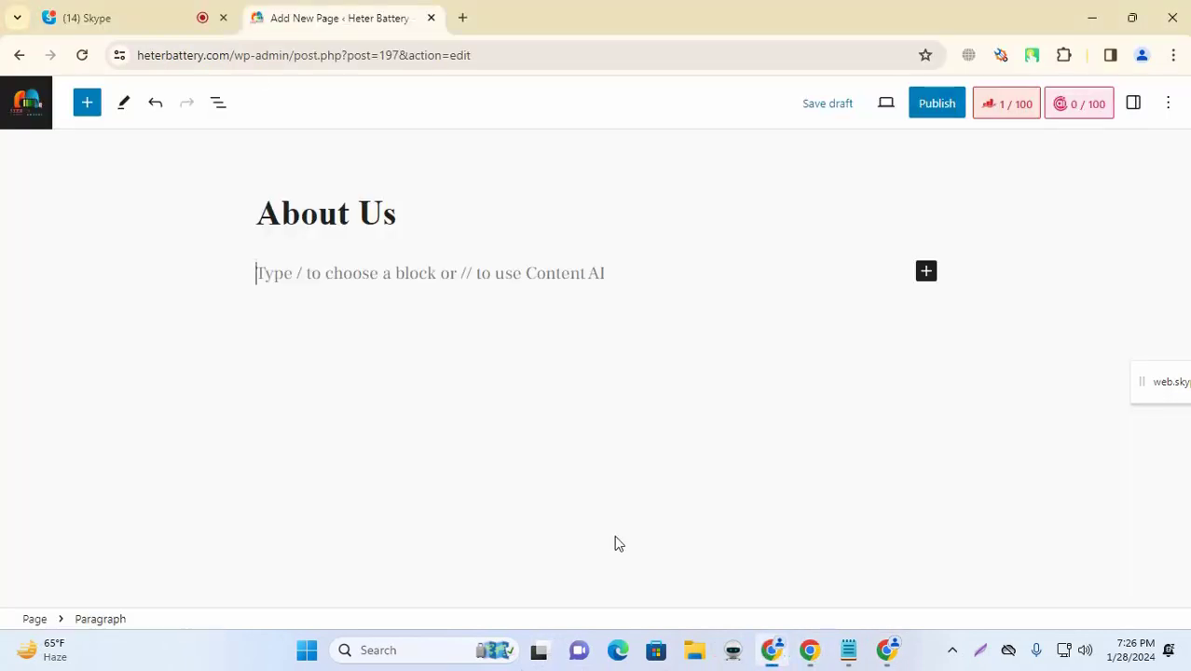
click(217, 56)
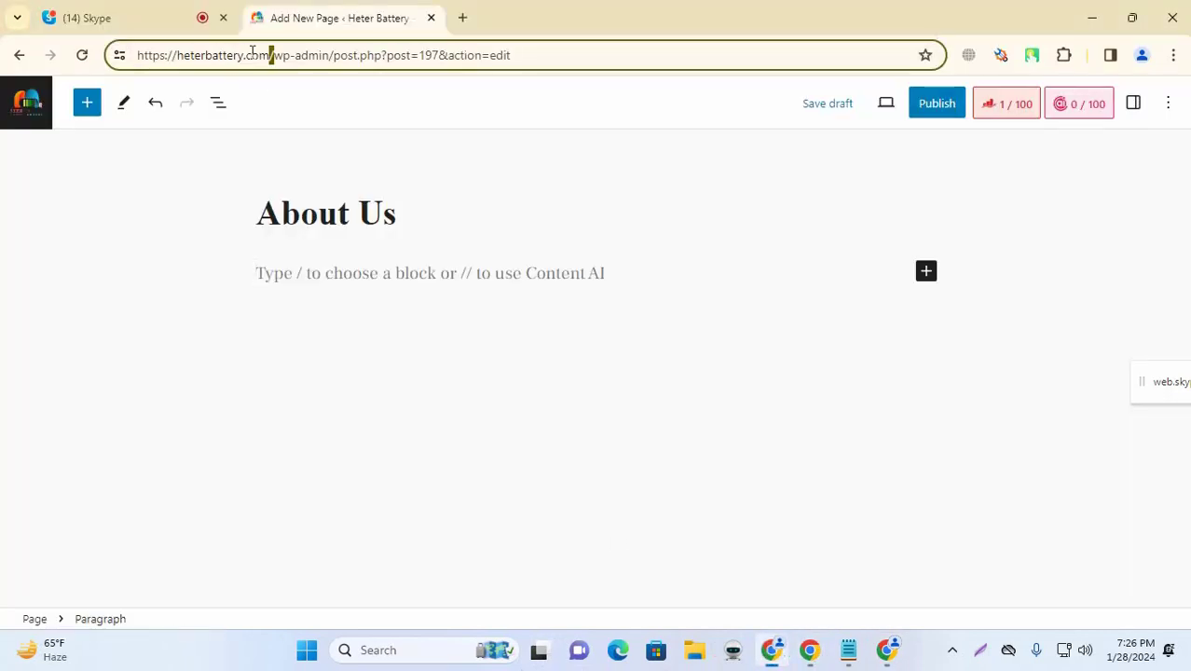
drag(269, 54, 180, 60)
key(ctrl+c)
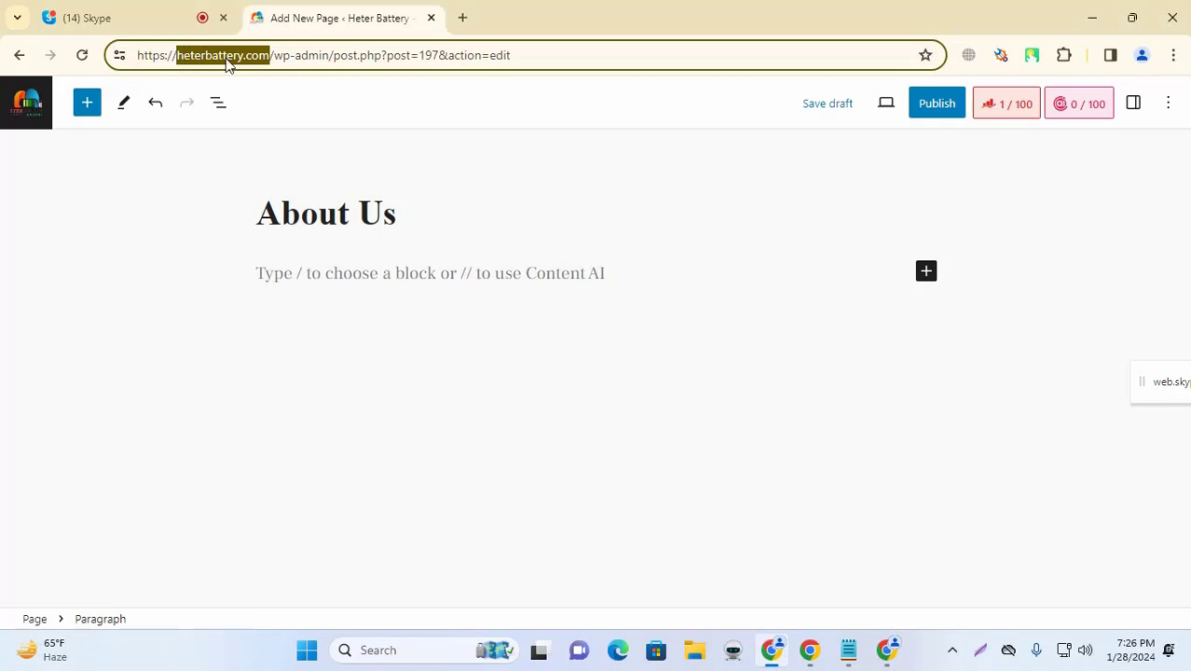
click(882, 653)
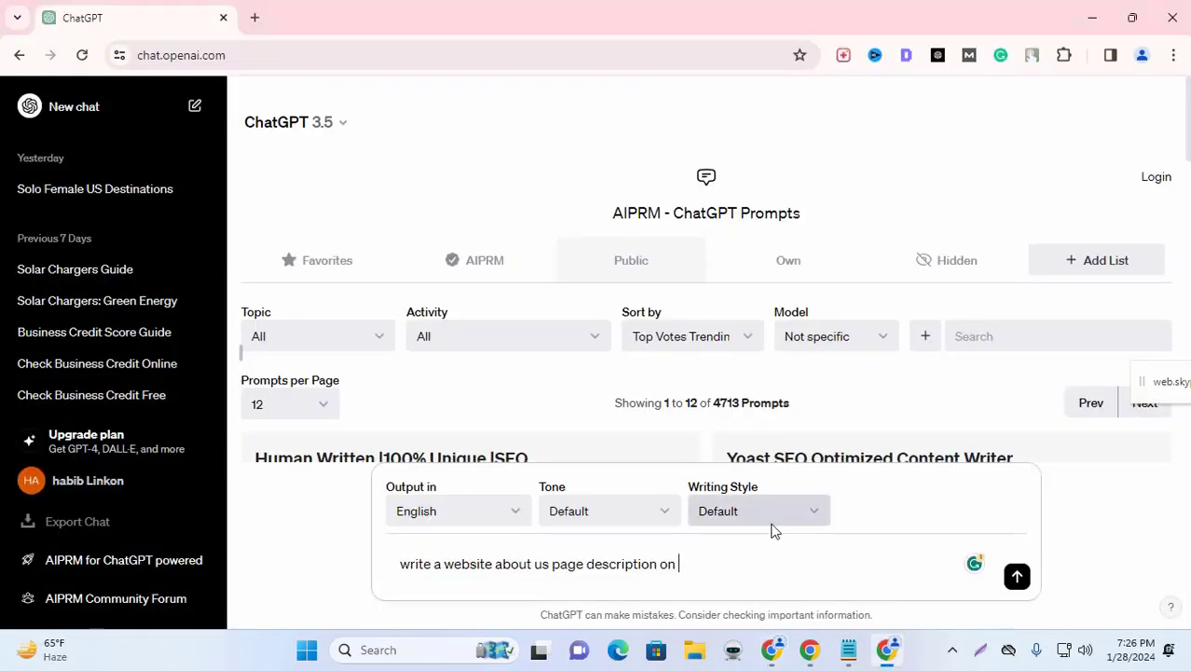
key(ctrl+v)
text(k)
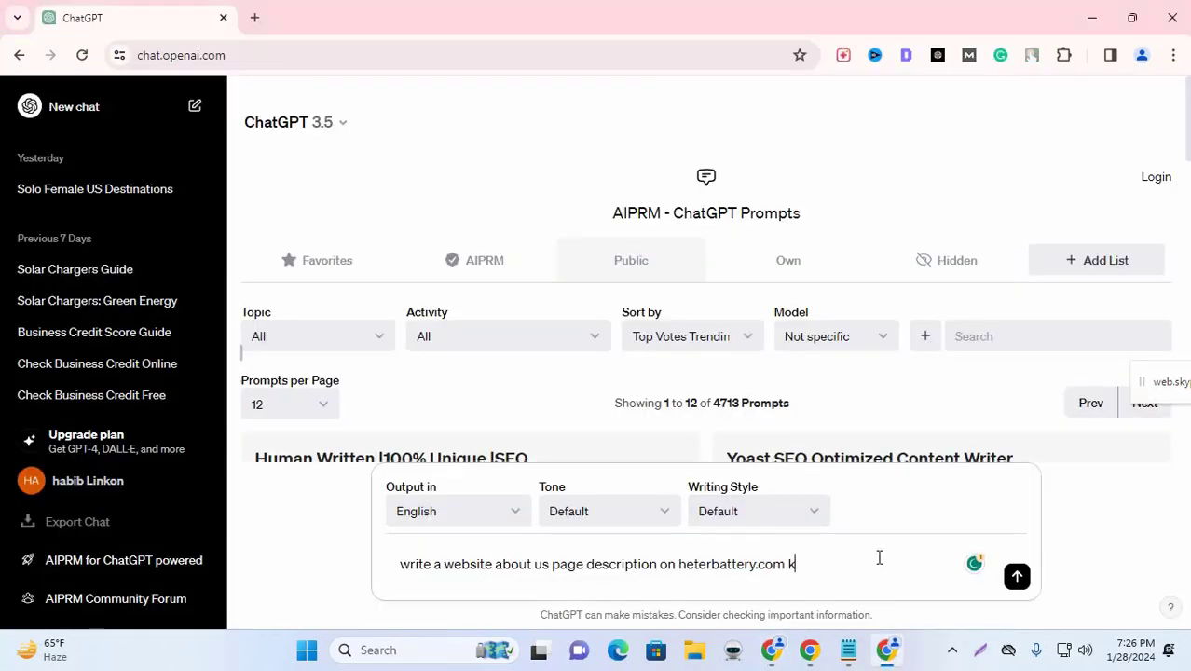
text(eyword)
drag(757, 566, 707, 566)
key(ctrl+c)
click(863, 564)
key(ctrl+v)
text(, sola)
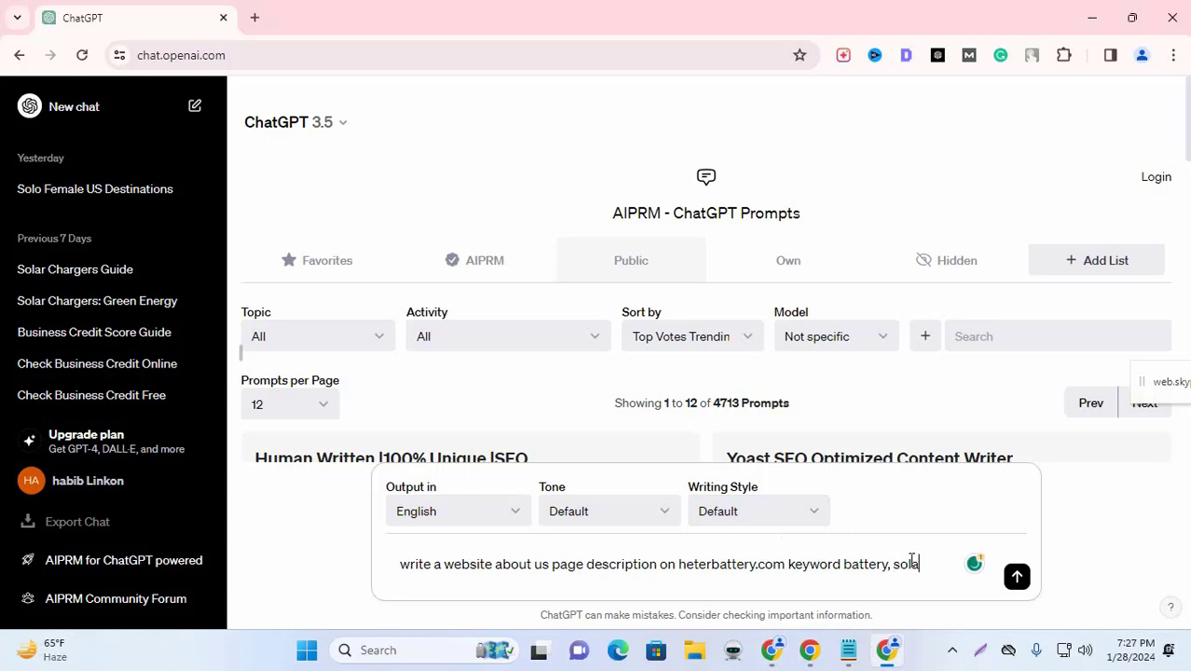
text(r battery)
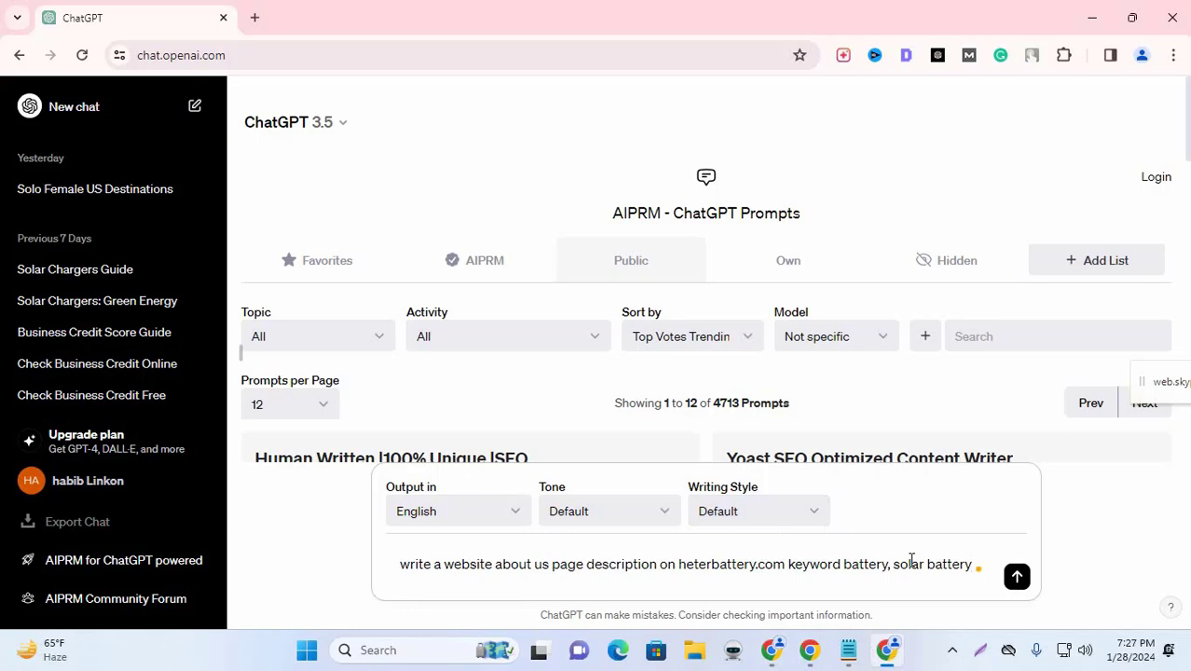
text(, battery re)
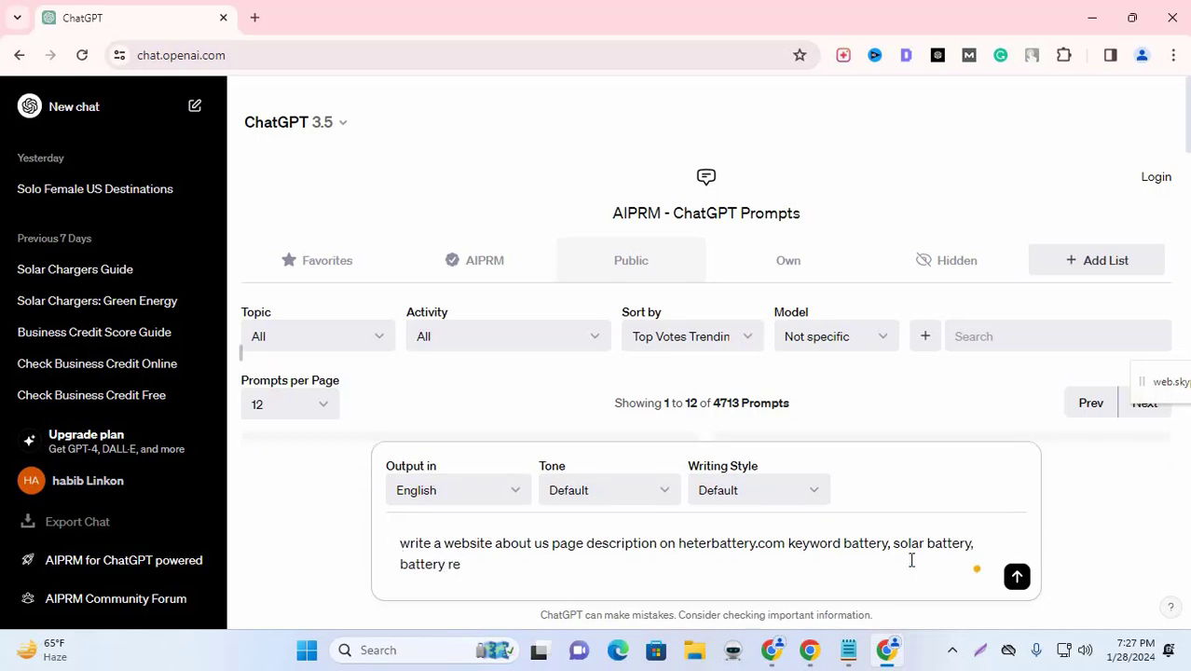
text(cyleing)
Step: Correct the misspelled 'recyleing' to 'recycling' by checking the spelling in a Google search
double_click(493, 564)
key(ctrl+c)
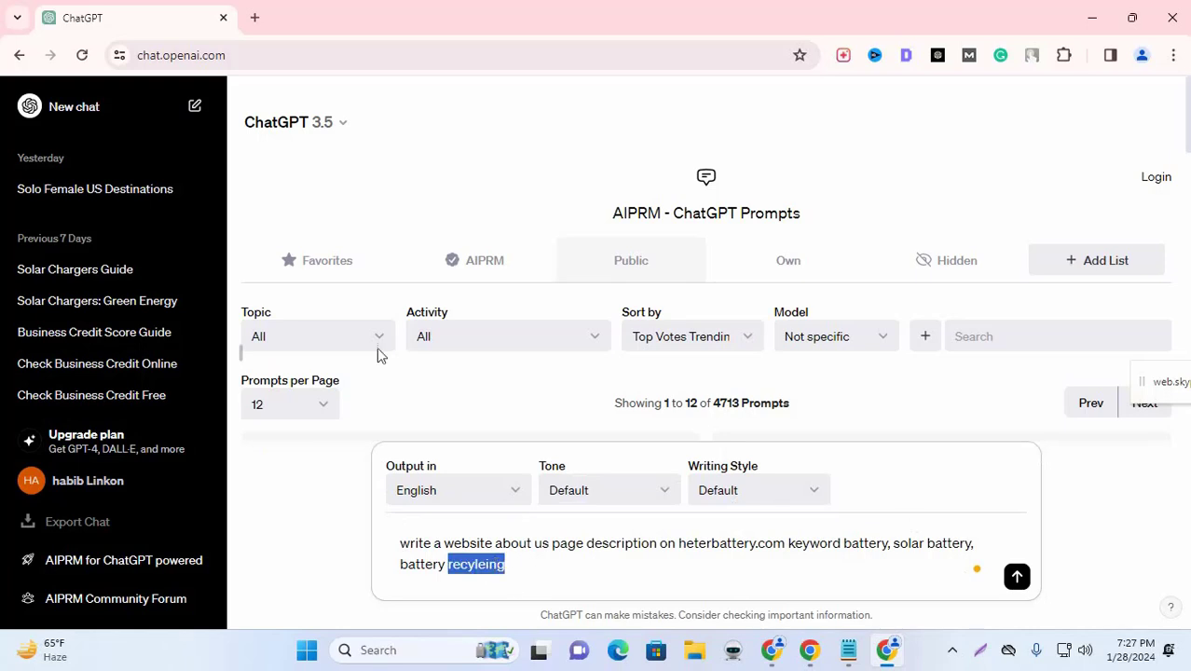
click(255, 18)
key(ctrl+v)
text(3)
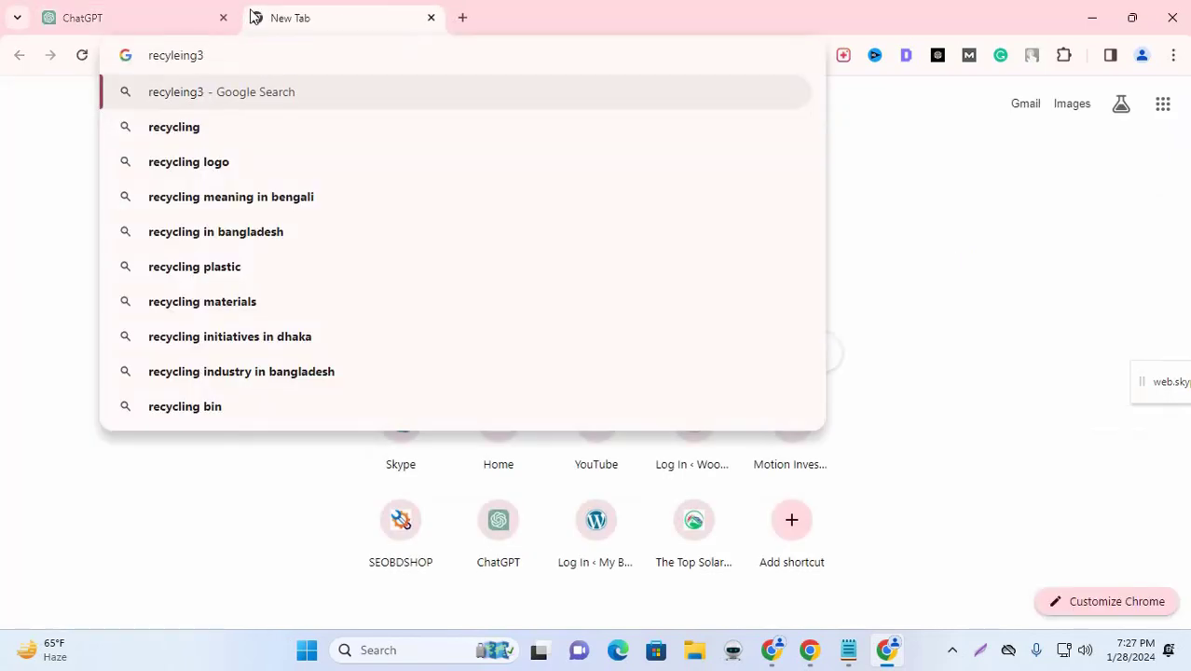
click(197, 125)
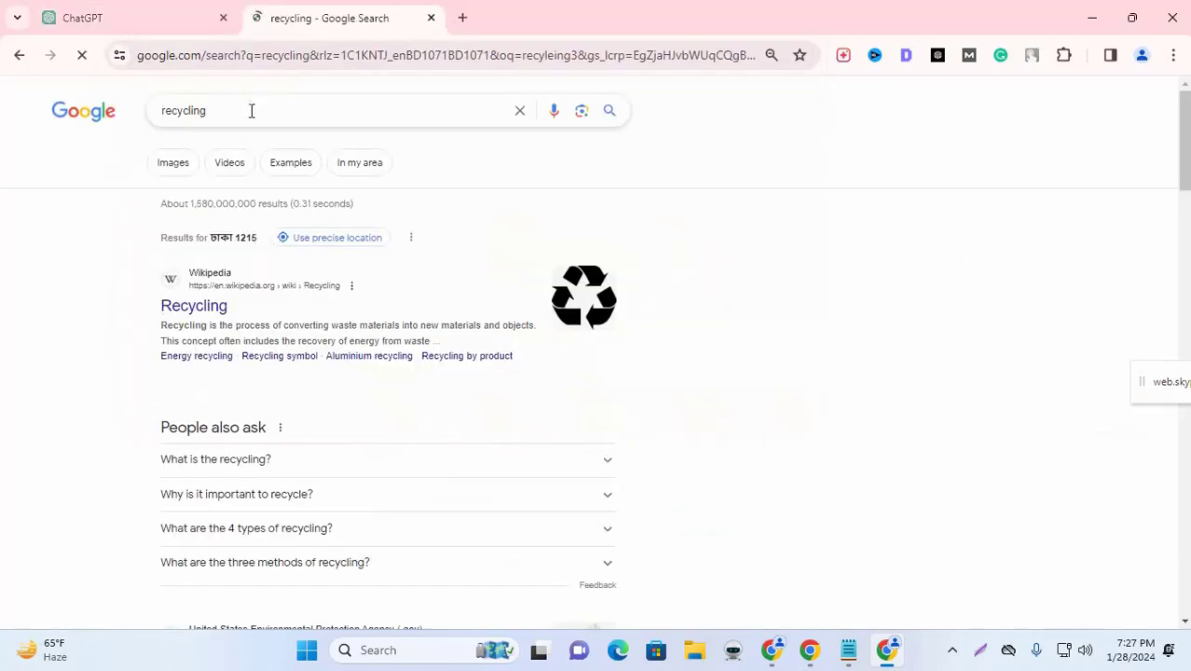
double_click(252, 111)
key(ctrl+c)
click(158, 17)
key(ctrl+v)
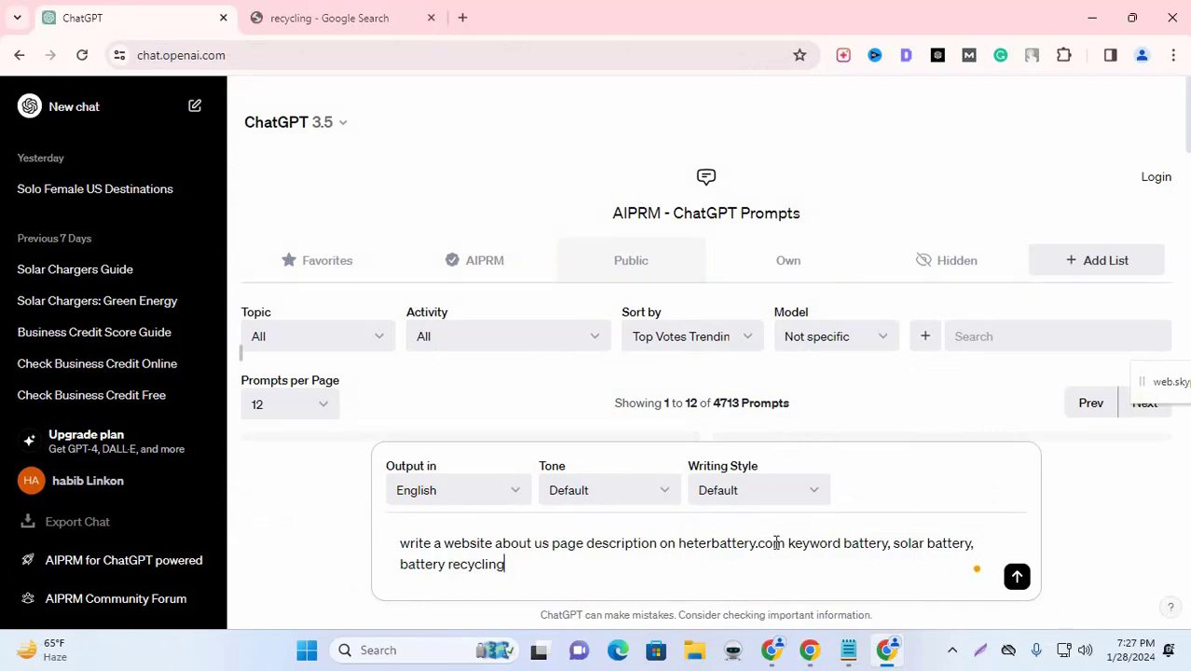
drag(555, 567, 399, 547)
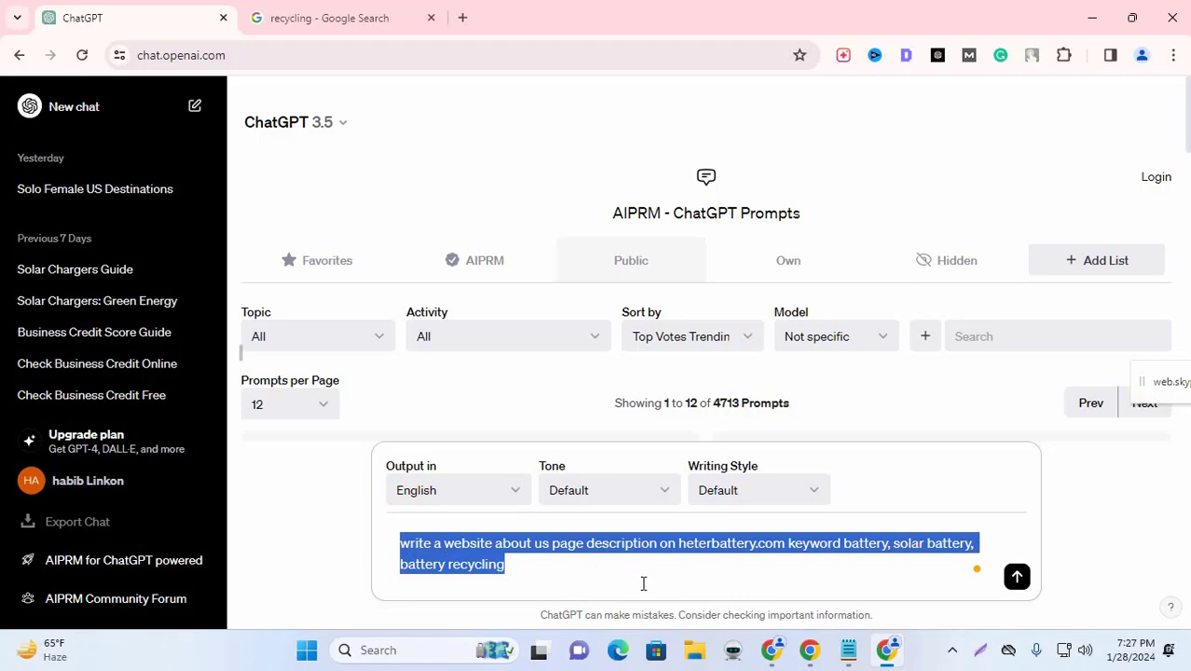
Step: Send the prompt and scroll through ChatGPT's generated HeterBattery About Us description
key(Return)
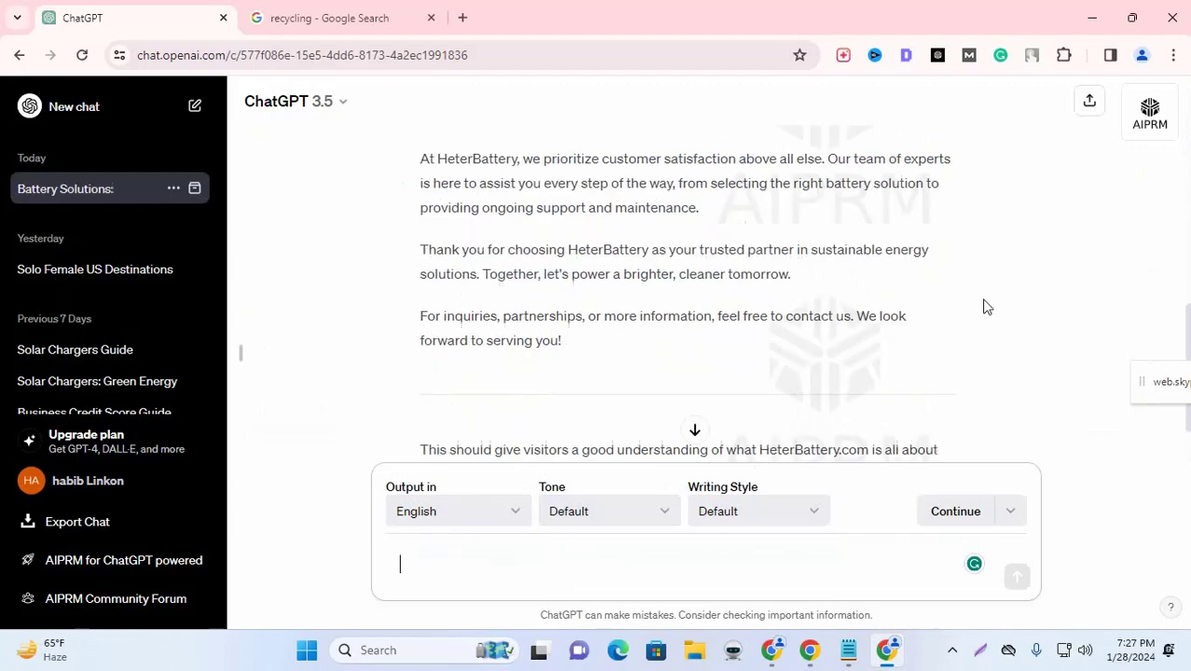
scroll(983, 306, up, 7)
scroll(979, 307, down, 6)
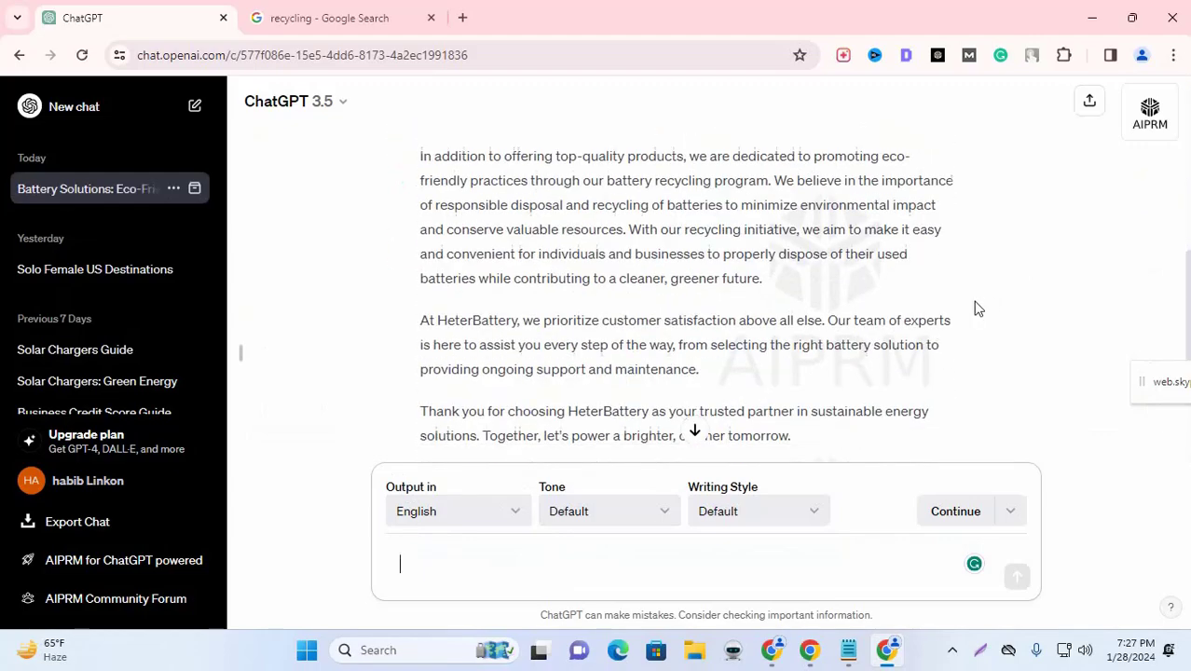
scroll(977, 309, down, 3)
scroll(973, 311, up, 4)
scroll(969, 309, up, 3)
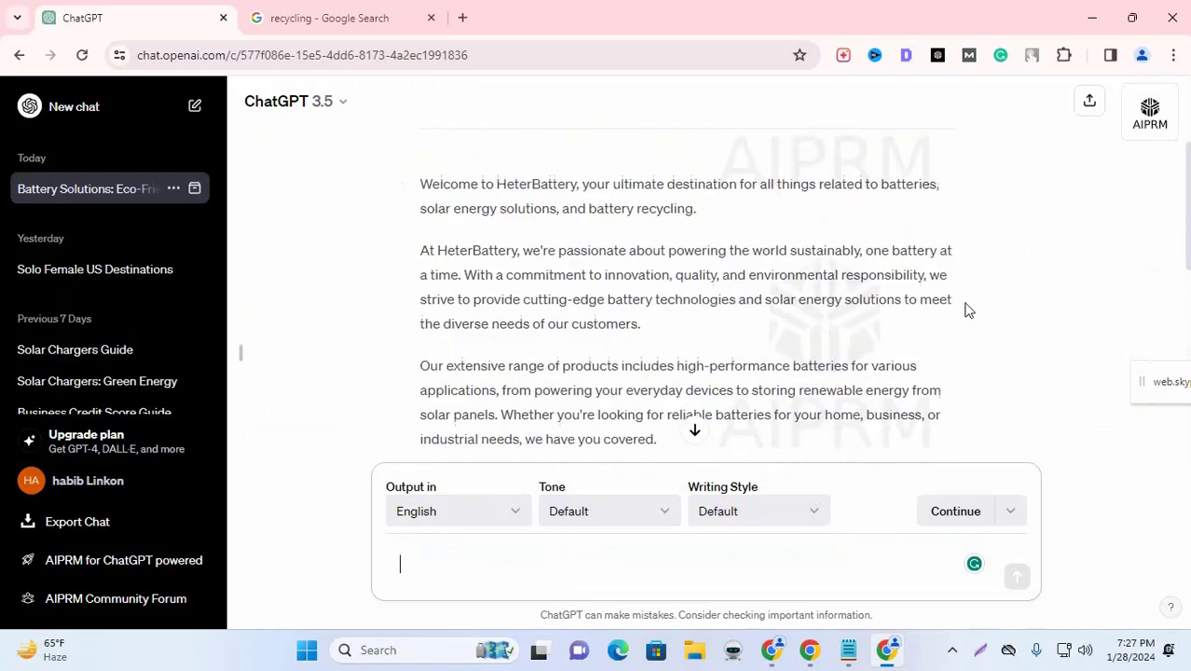
scroll(969, 310, up, 2)
Step: Check the prompt shared in the Skype Google Adsense - 307 call chat, then return to ChatGPT
click(1092, 18)
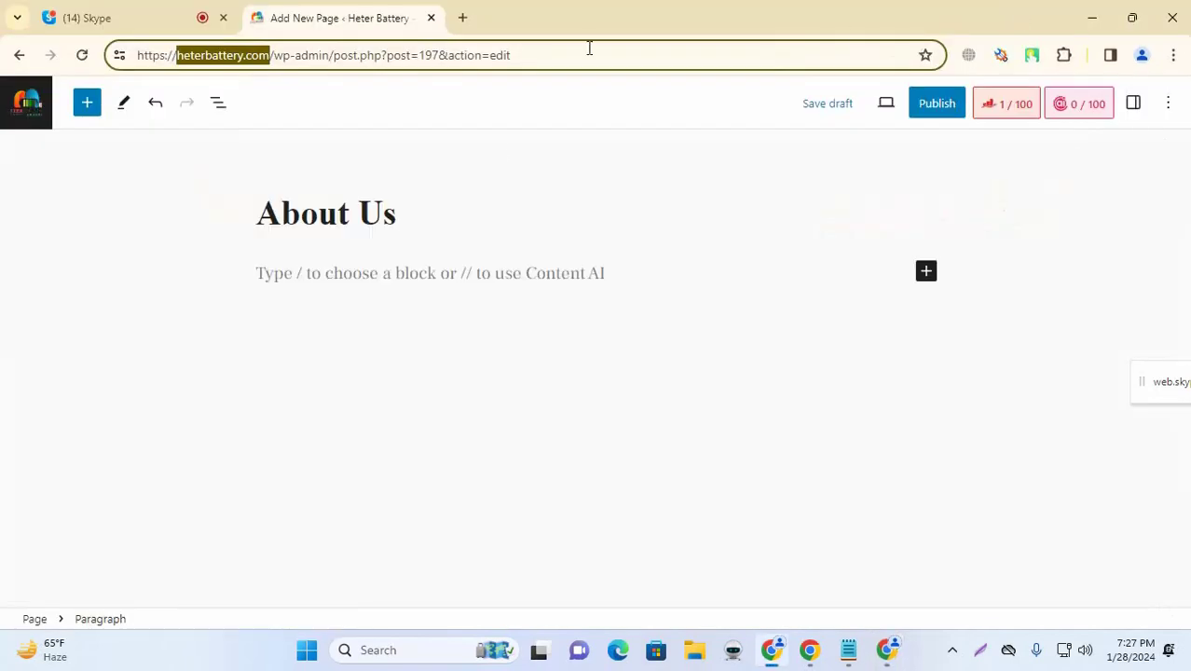
click(186, 18)
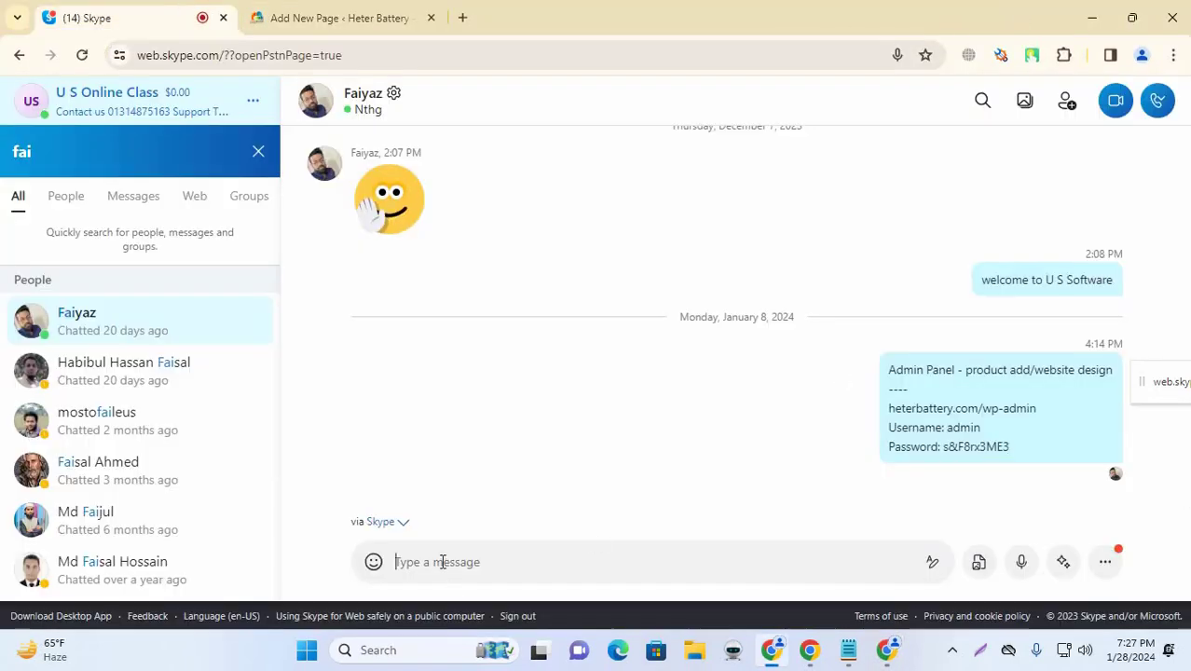
click(260, 151)
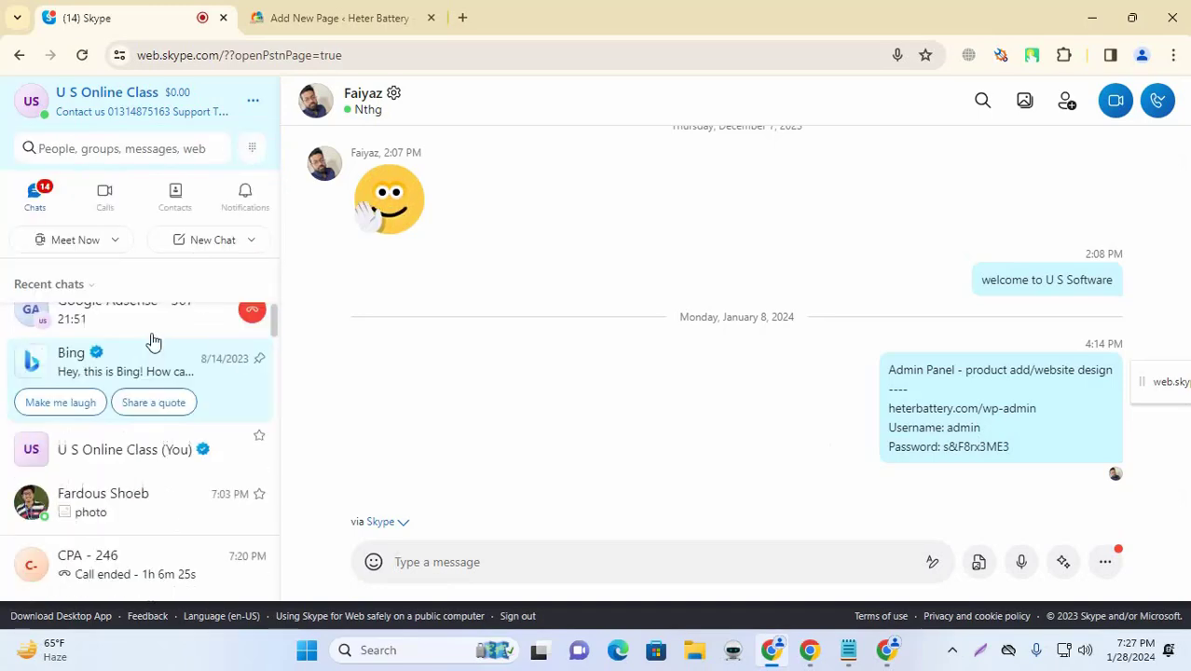
click(117, 336)
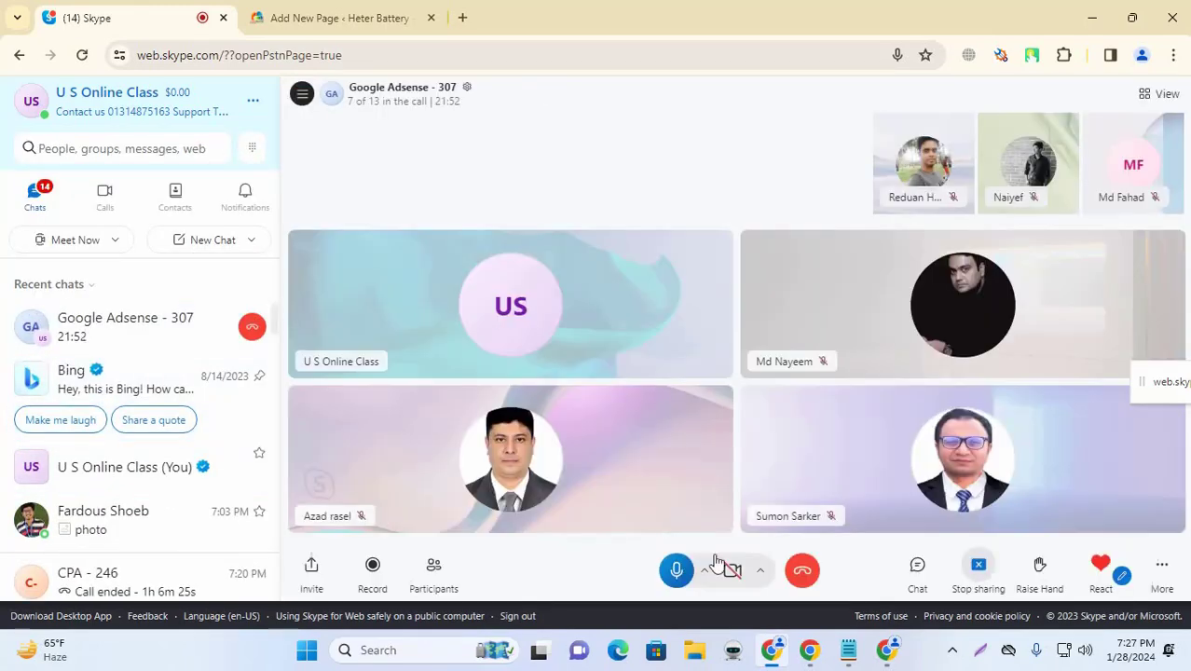
click(935, 567)
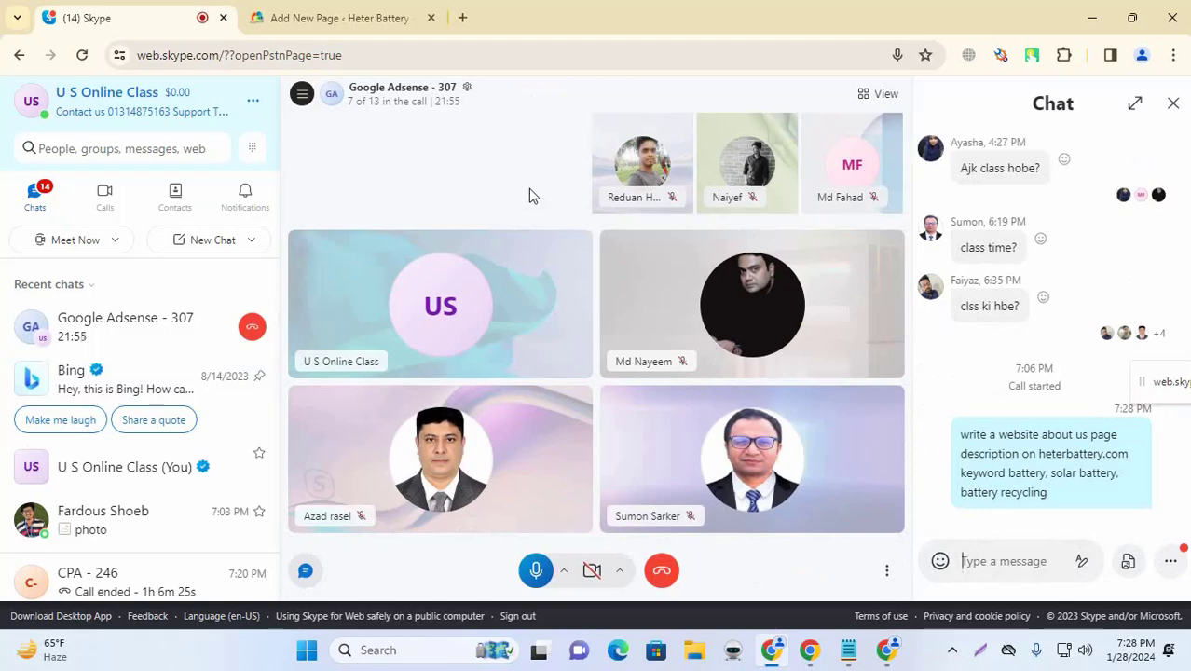
click(333, 16)
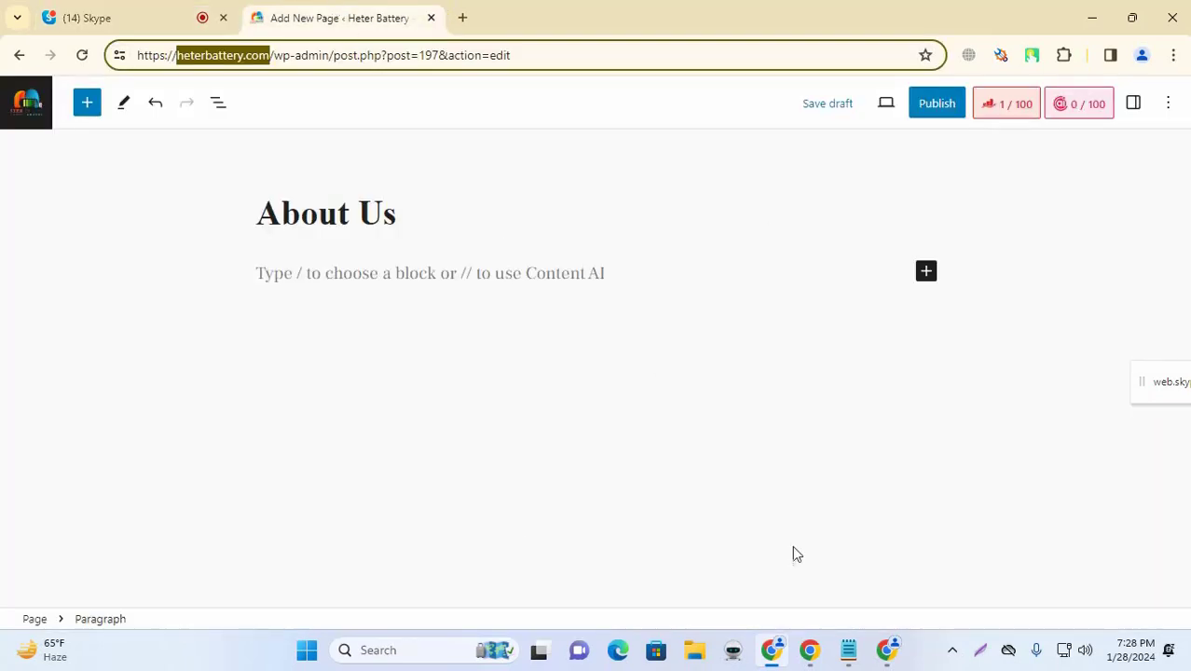
click(846, 651)
Step: Copy ChatGPT's About Us reply from 'Welcome' to 'serving you!' and bring back the WordPress editor
click(884, 653)
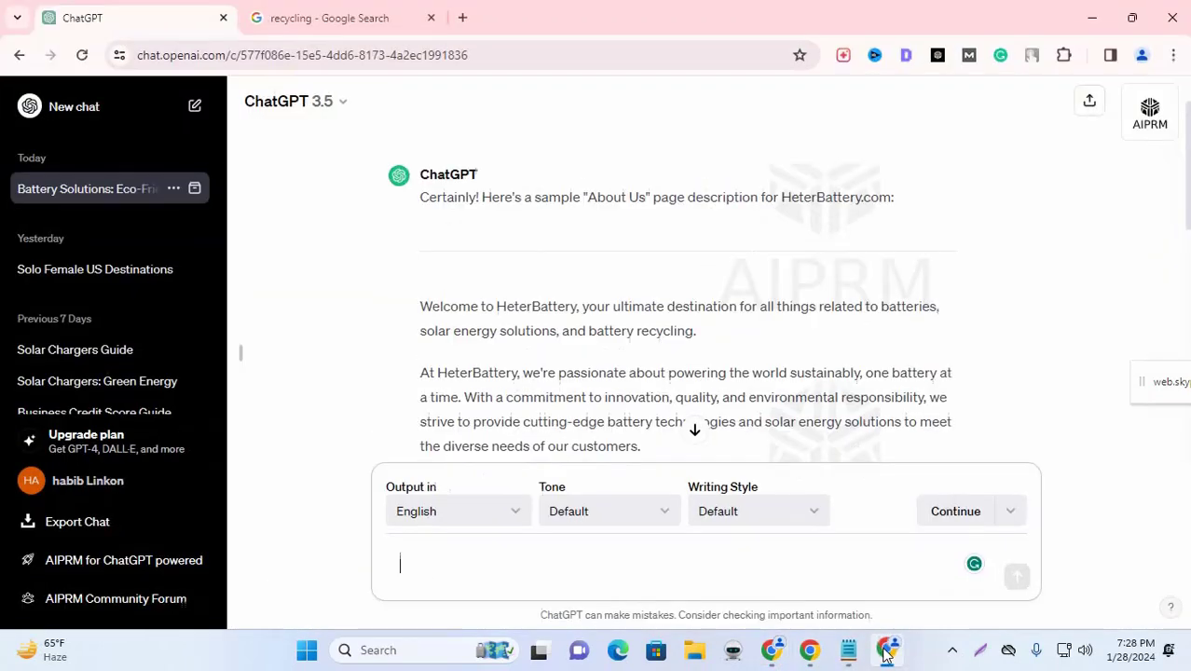
scroll(596, 322, down, 10)
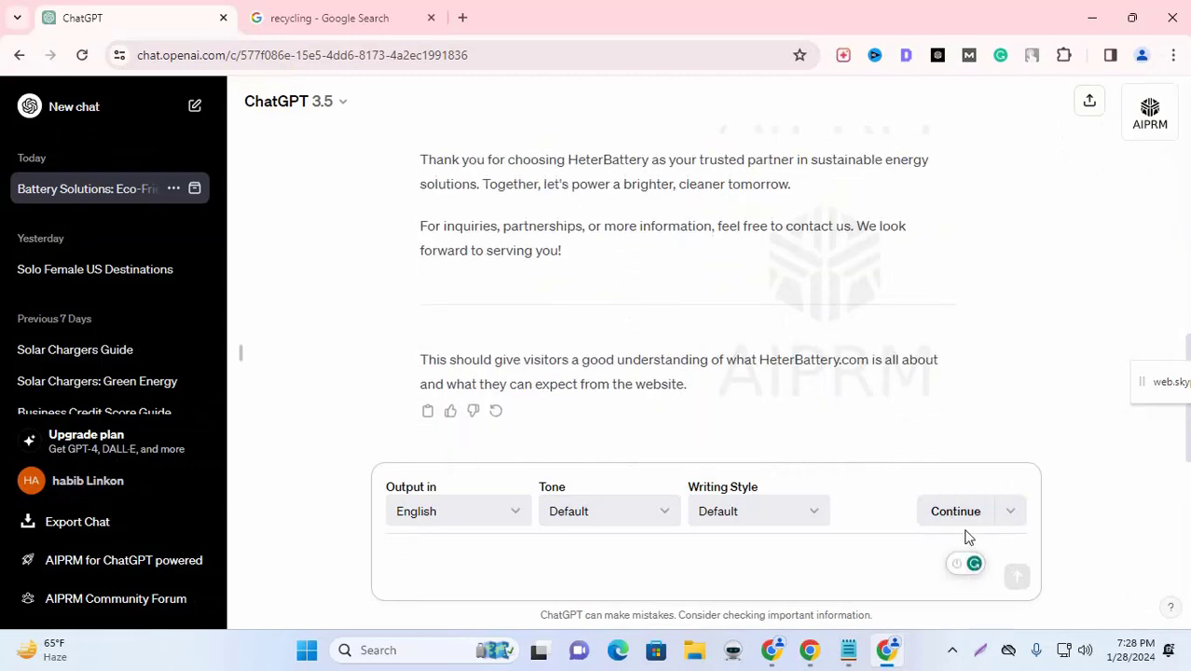
scroll(641, 348, up, 5)
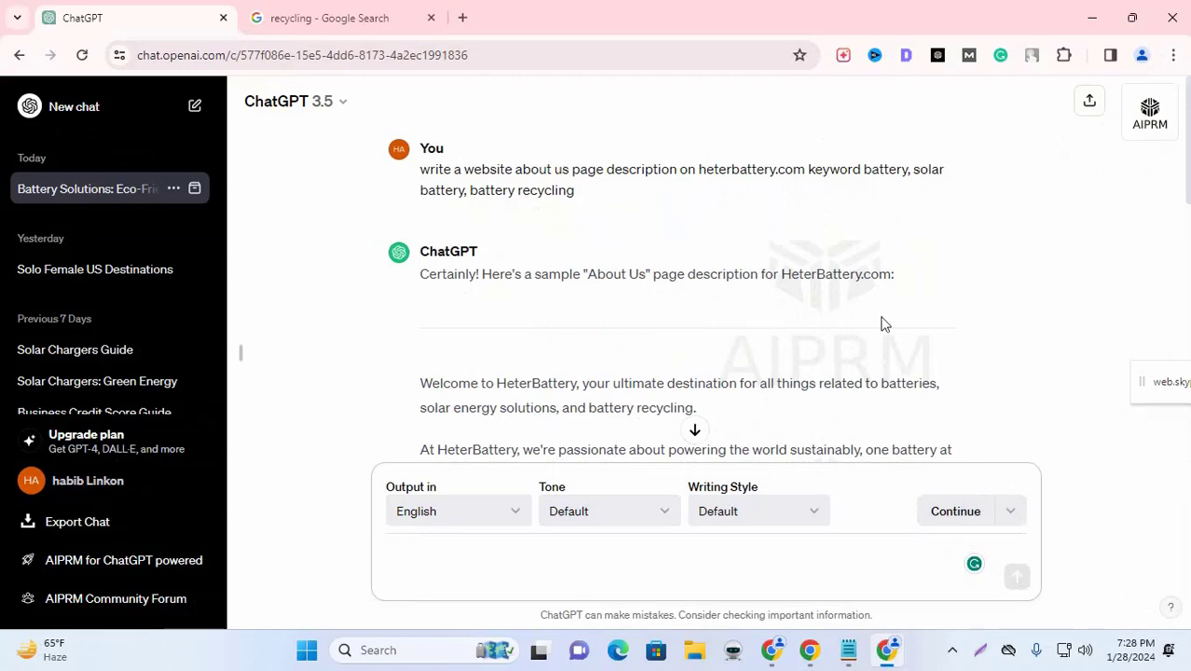
scroll(736, 293, down, 3)
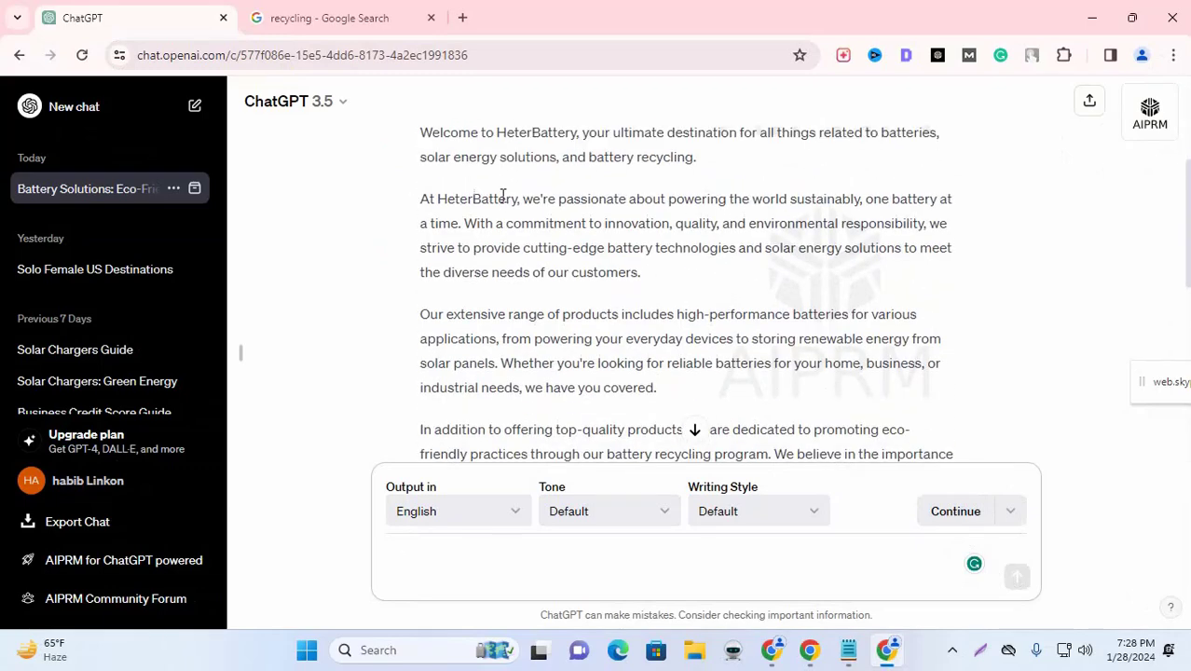
scroll(505, 193, up, 2)
drag(421, 296, 632, 386)
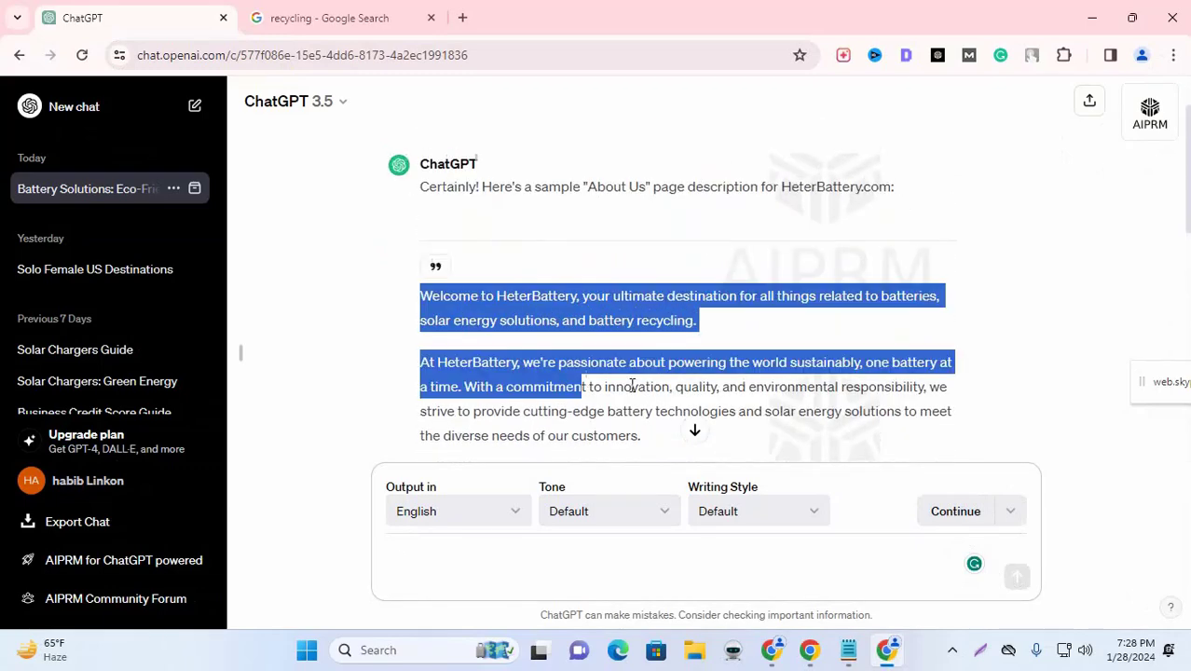
scroll(823, 338, down, 5)
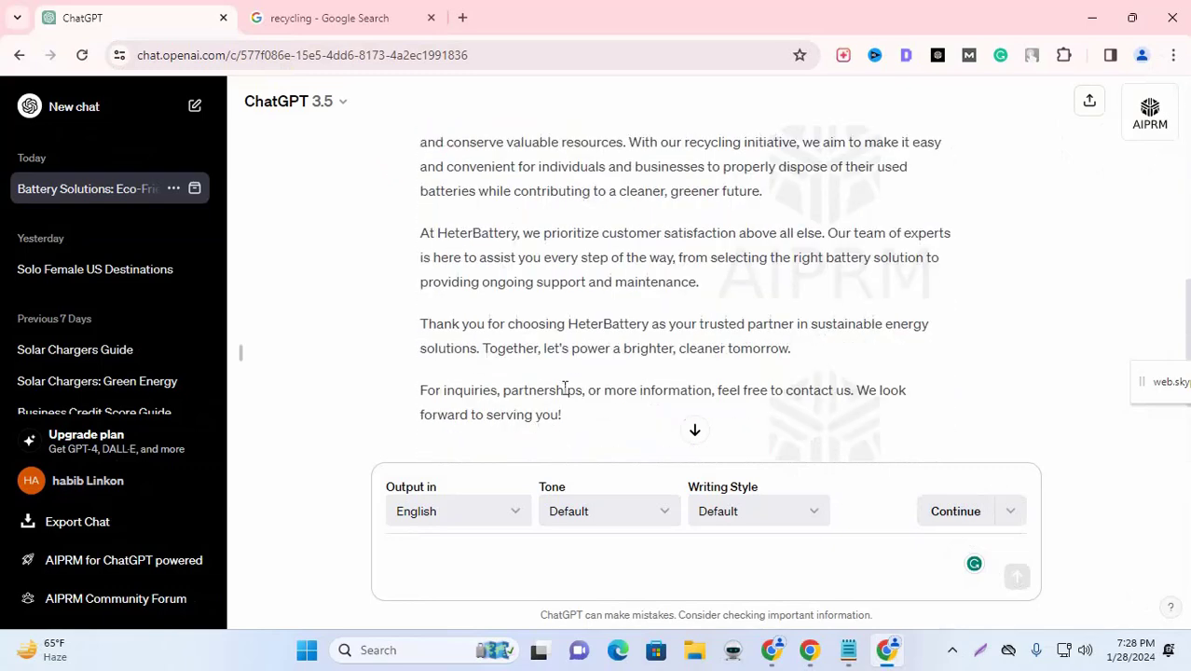
scroll(564, 390, down, 2)
drag(569, 262, 566, 258)
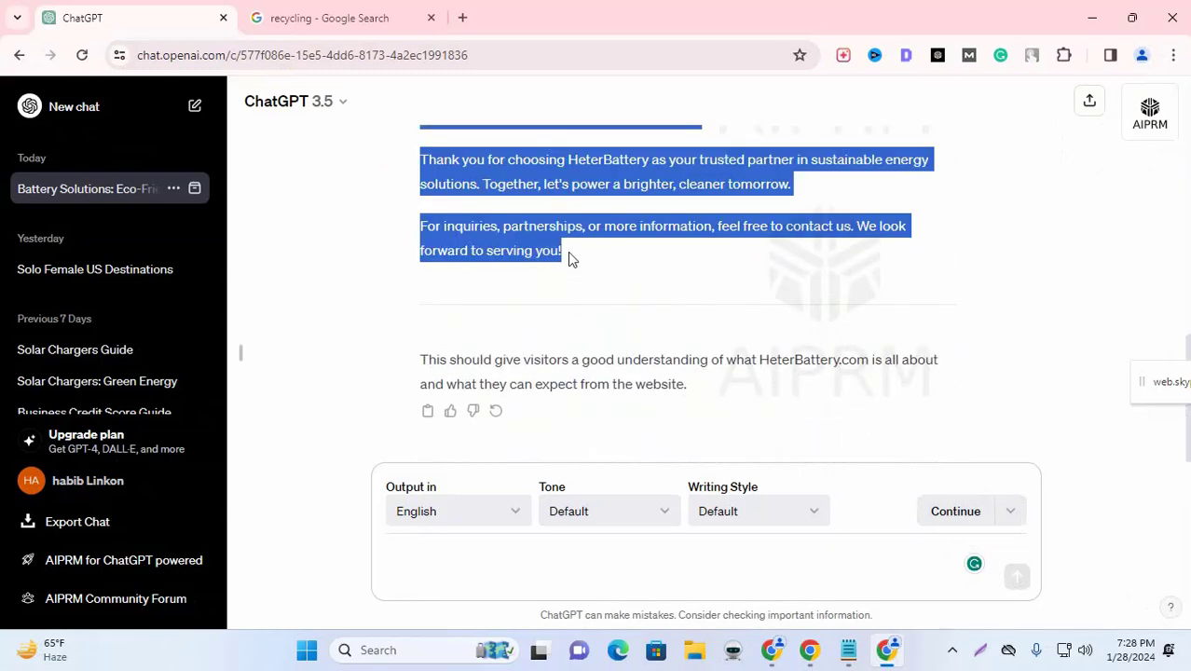
double_click(1042, 19)
click(1042, 19)
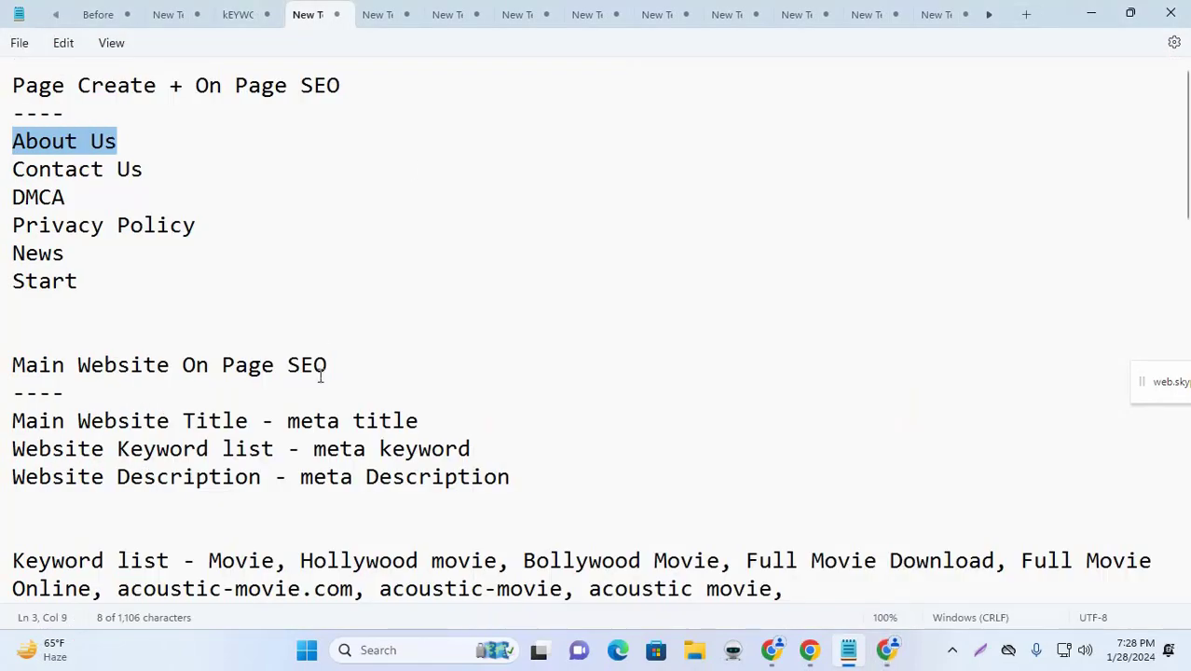
click(1098, 12)
Step: Paste the copied HeterBattery description into the About Us page body and review its paragraphs
click(316, 272)
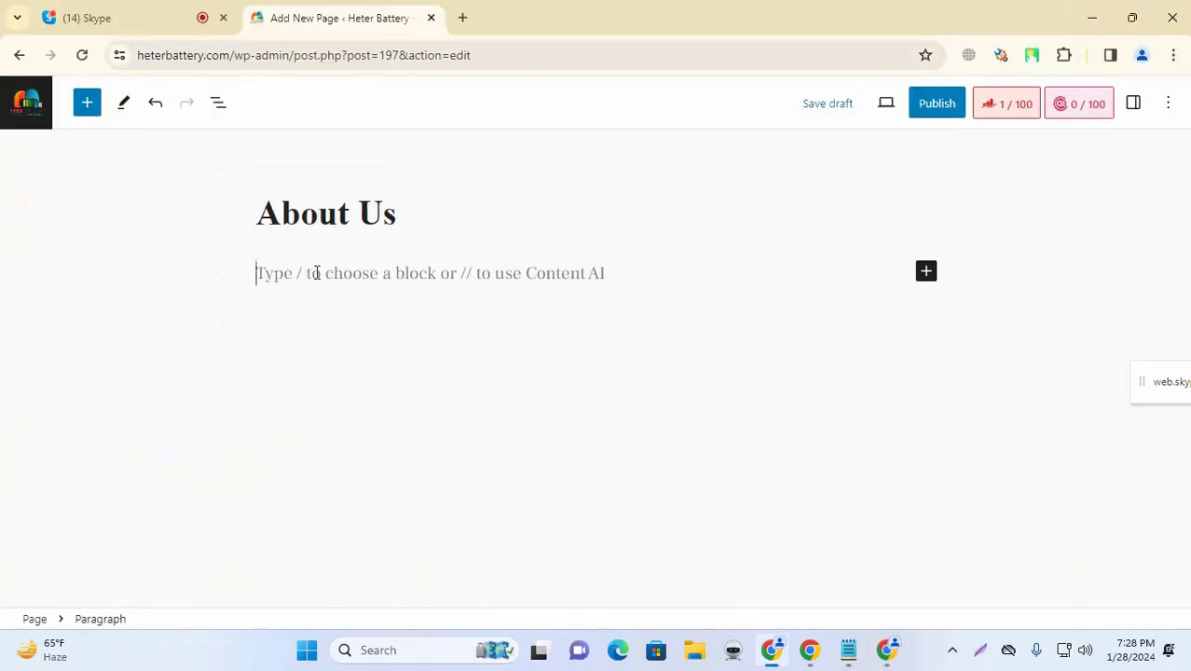
key(ctrl+v)
scroll(545, 265, up, 8)
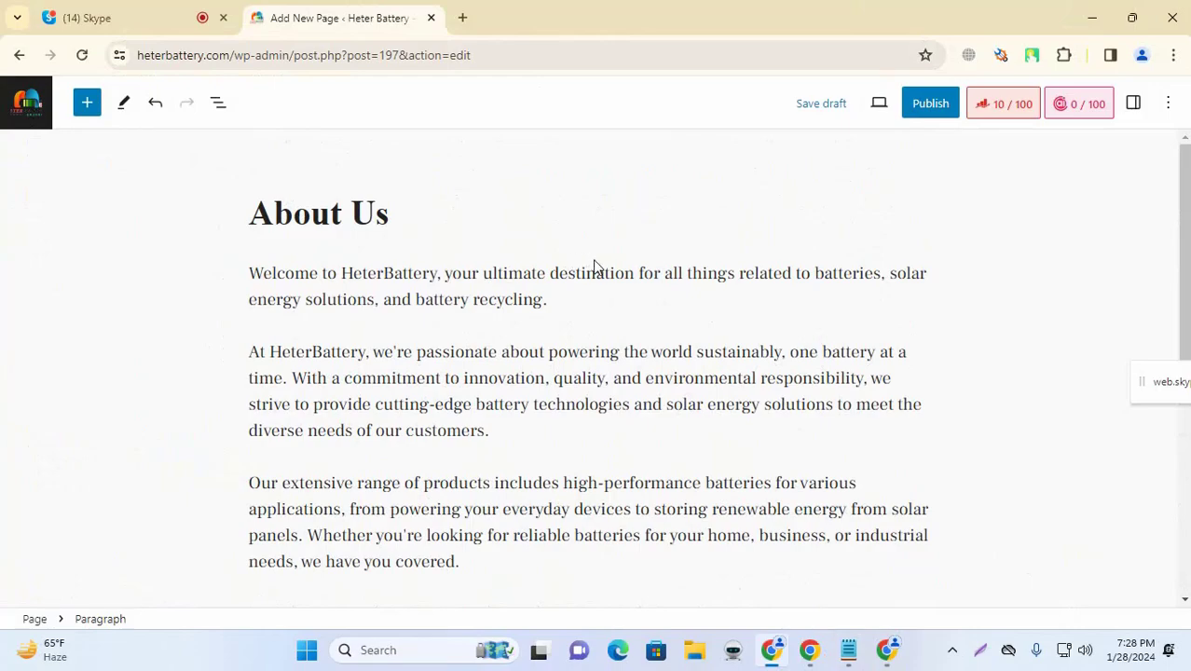
scroll(479, 260, down, 5)
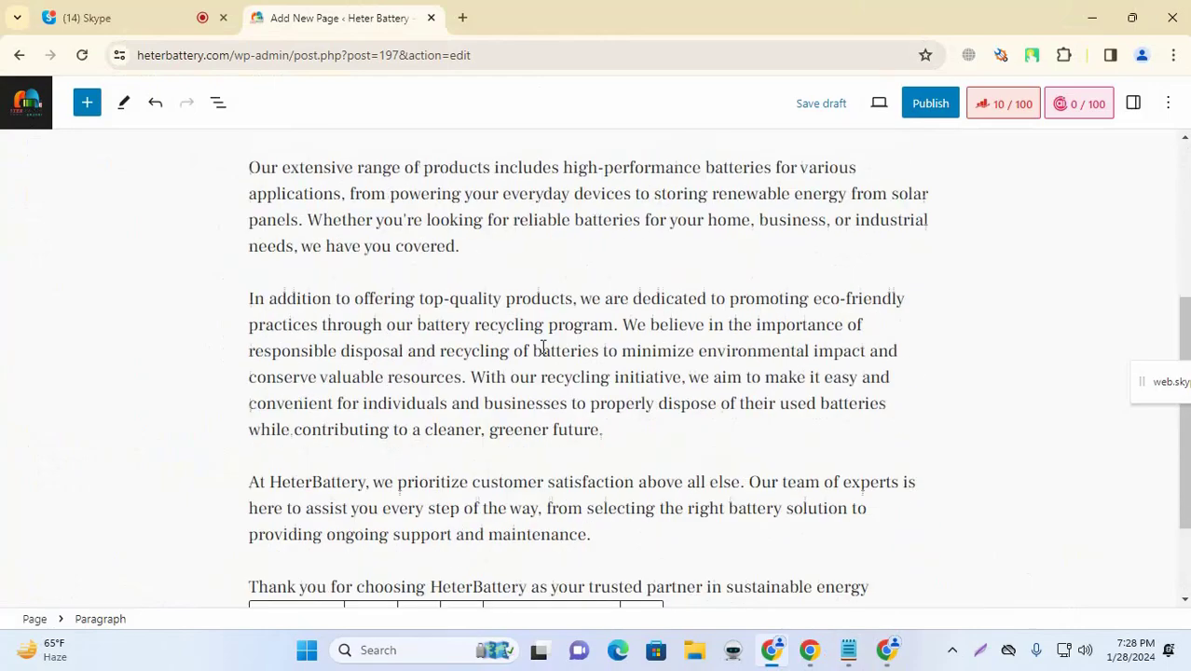
scroll(569, 340, up, 4)
click(571, 276)
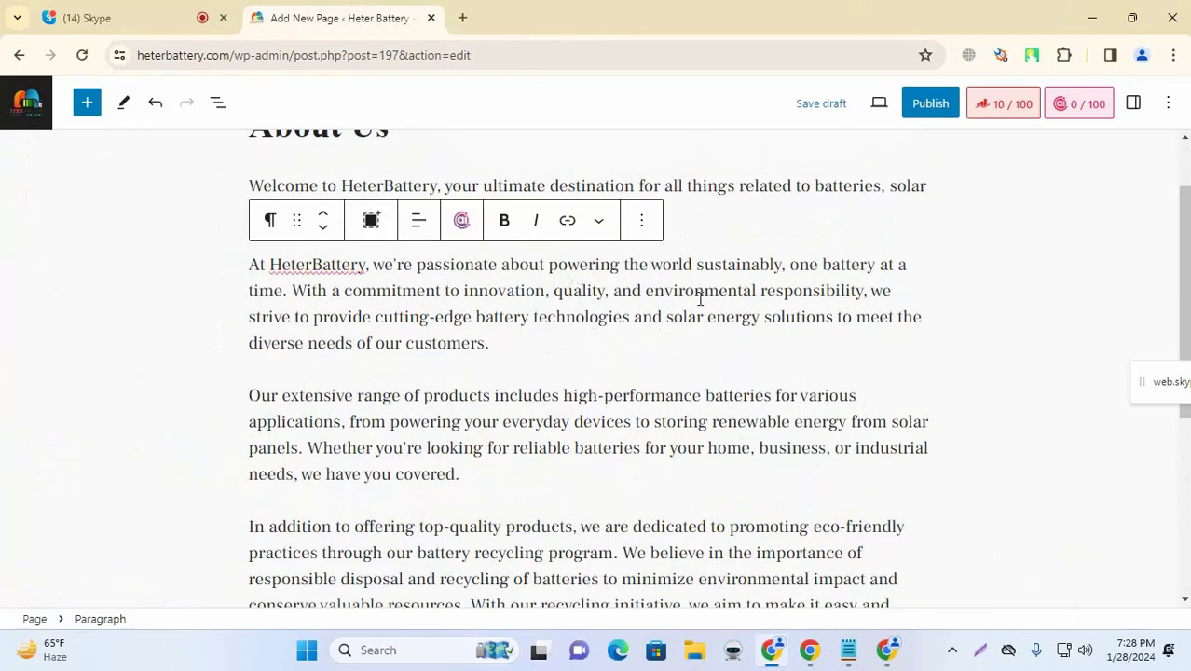
scroll(652, 279, up, 1)
click(654, 273)
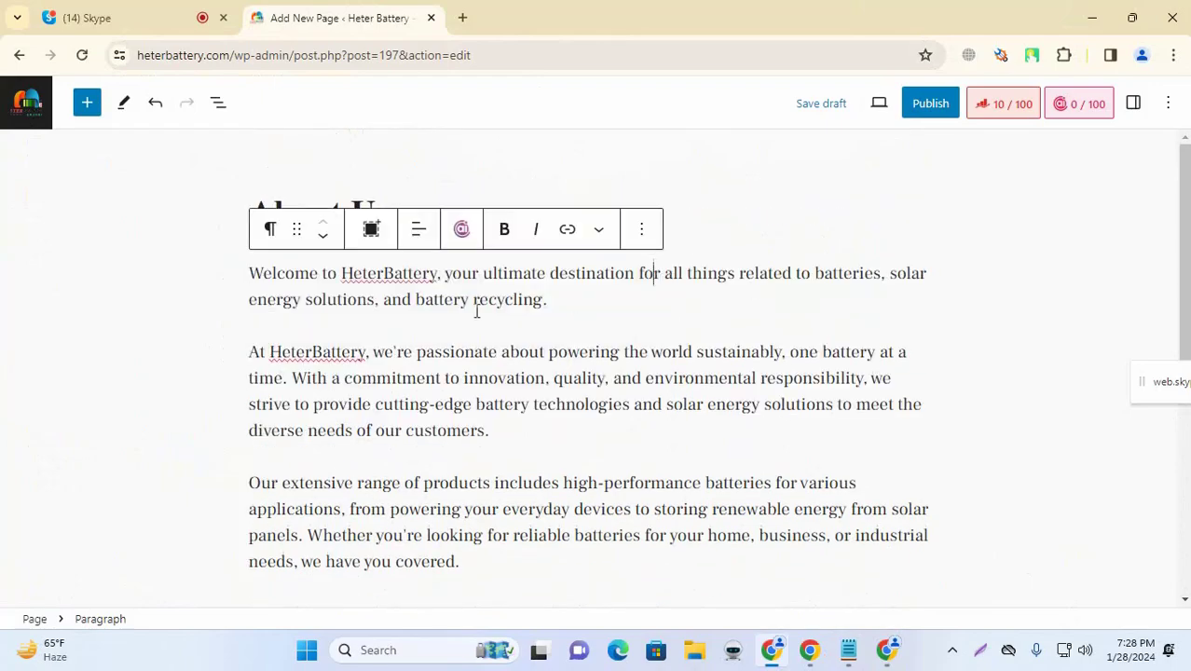
scroll(447, 322, down, 5)
scroll(608, 290, up, 2)
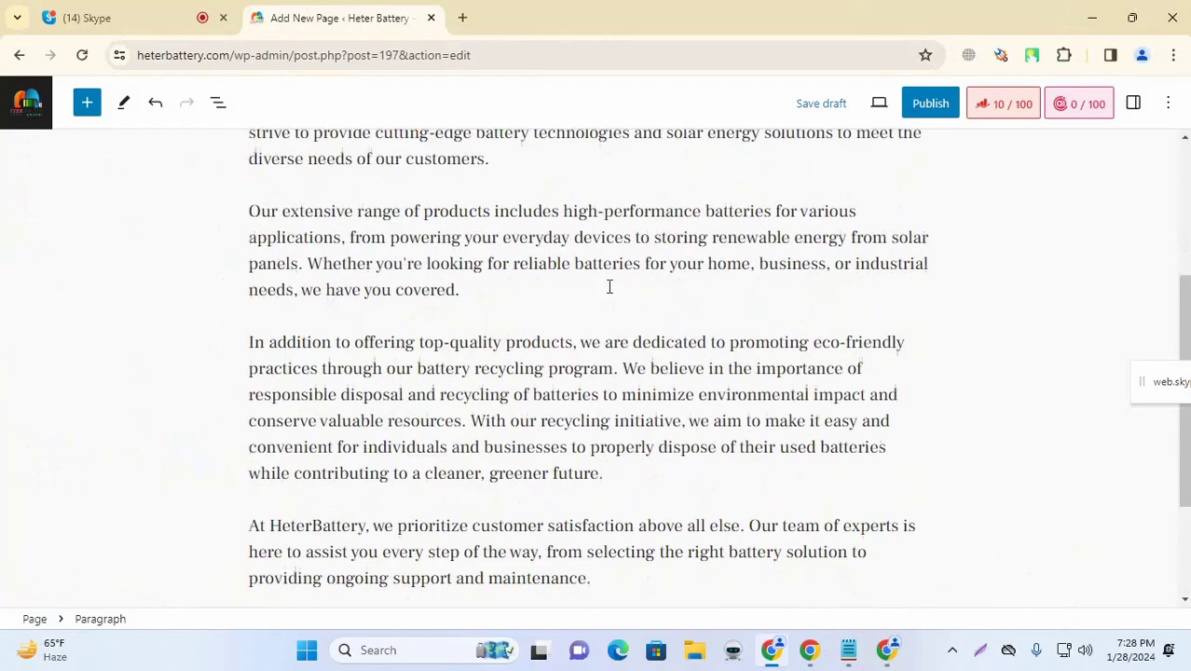
scroll(569, 318, up, 2)
scroll(485, 354, up, 1)
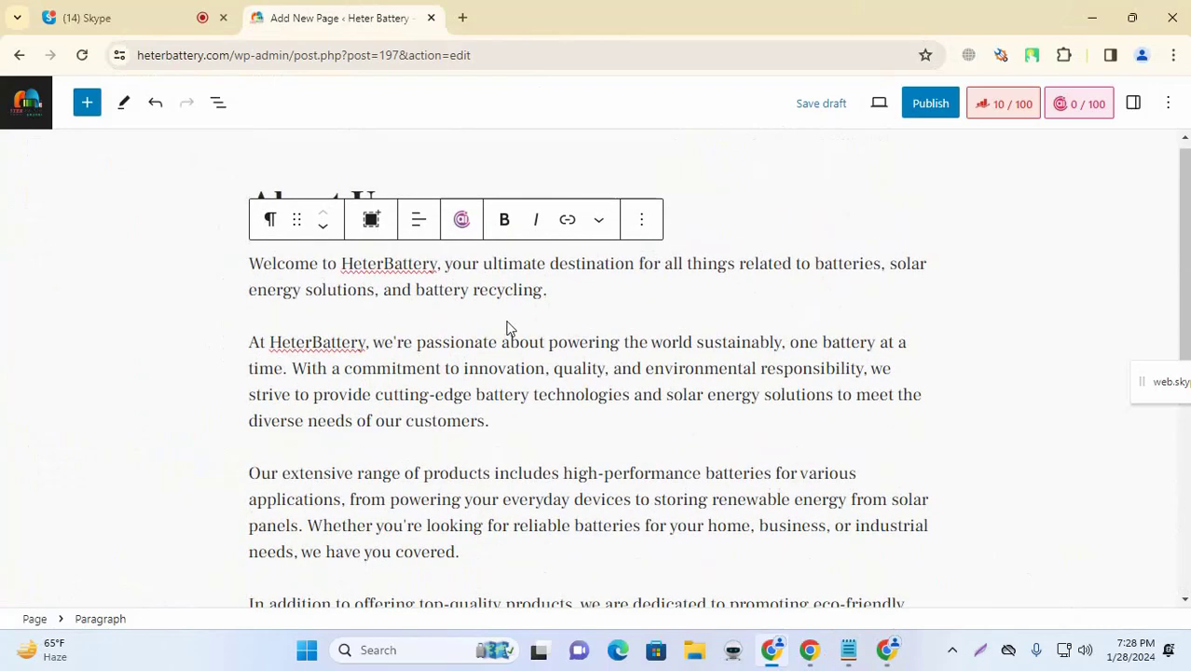
scroll(558, 336, down, 5)
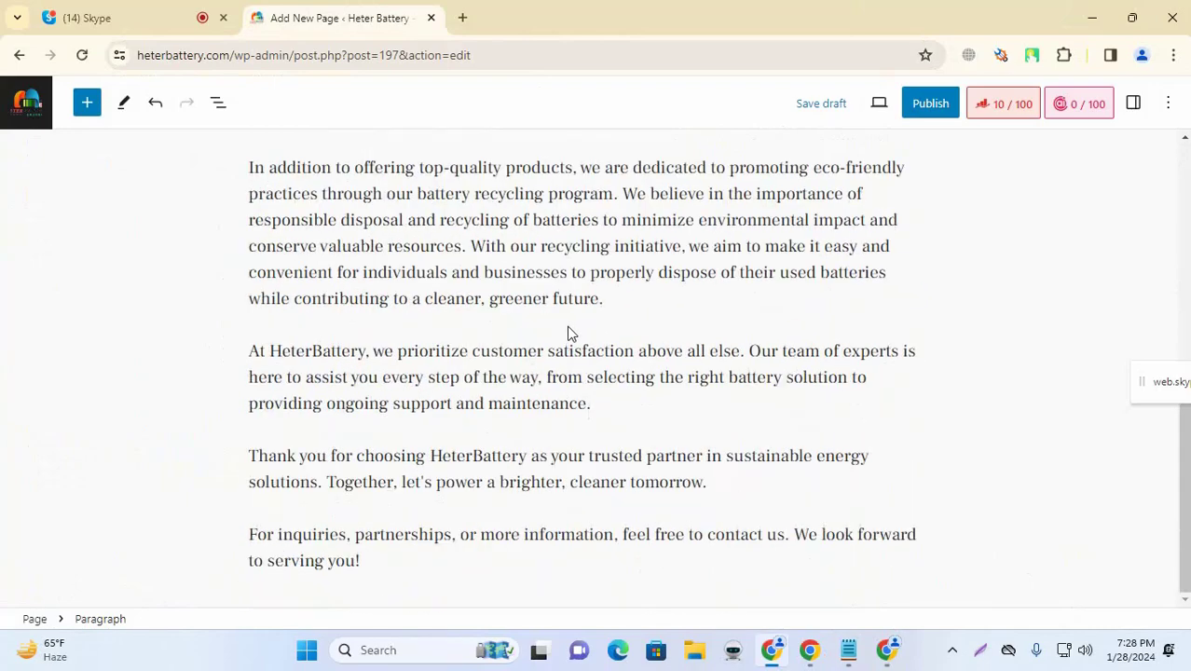
scroll(572, 334, up, 5)
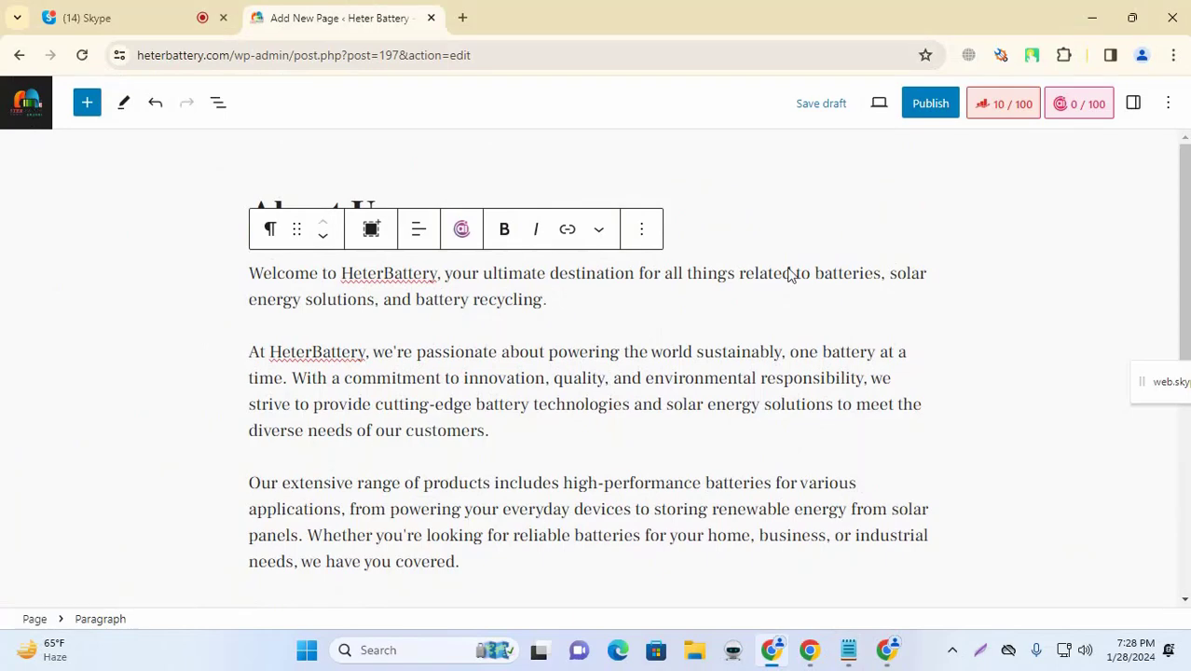
click(835, 251)
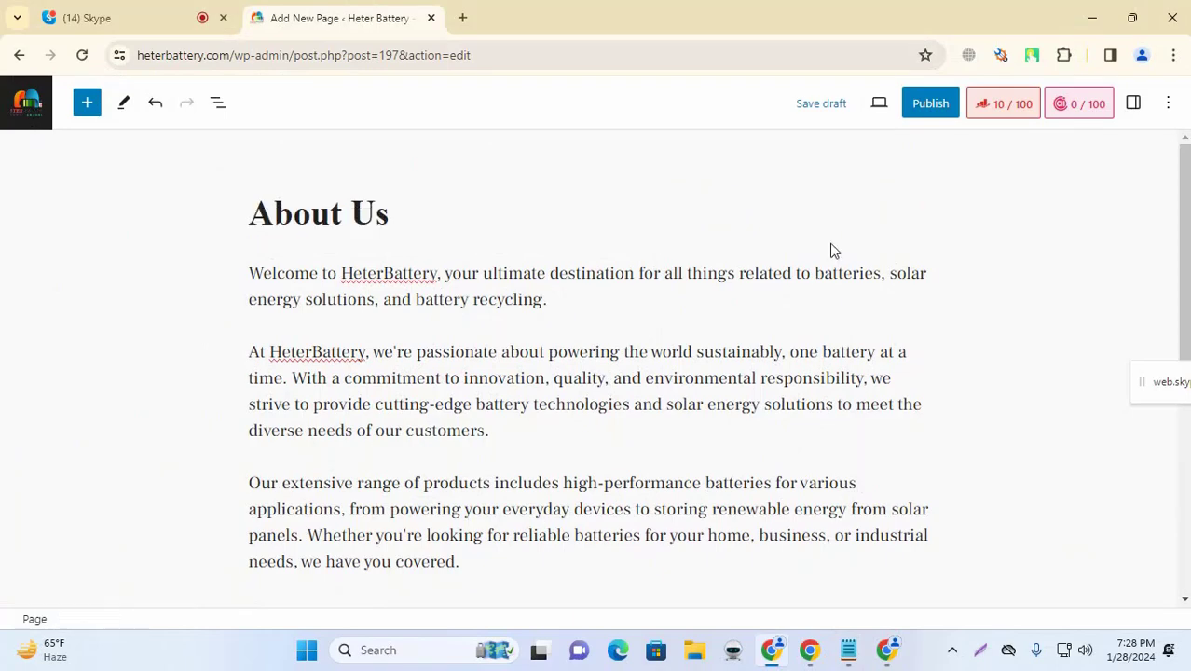
Step: Go to canva.com in a fresh browser tab to load Canva's home page
click(461, 19)
text(can)
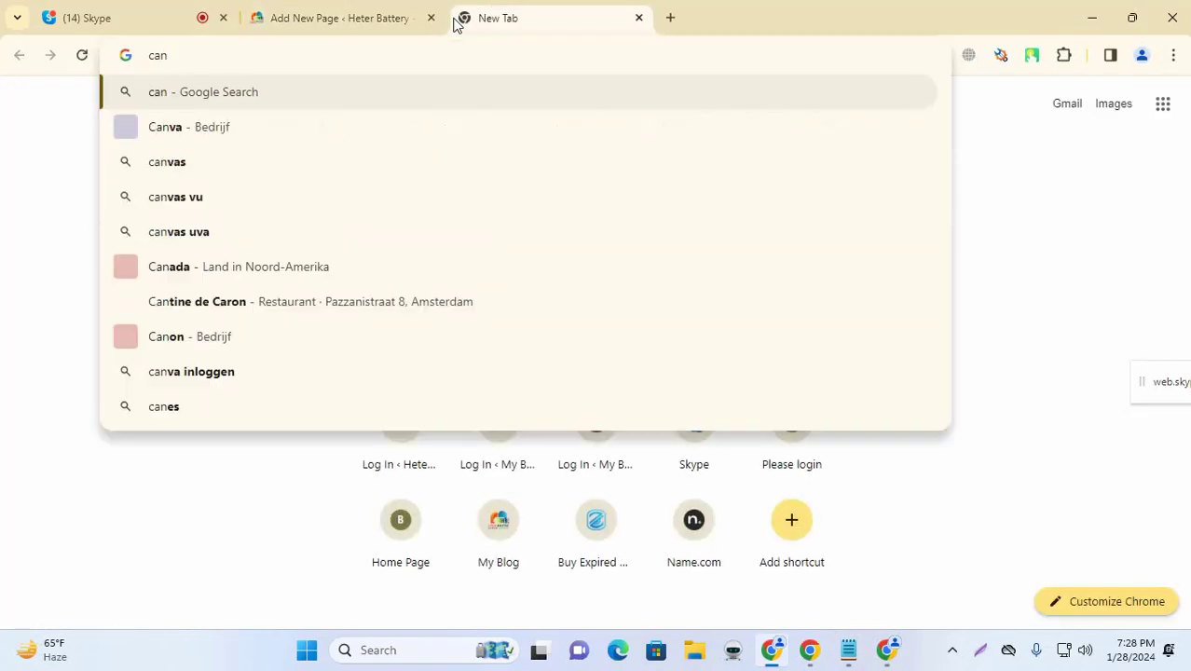
text(va)
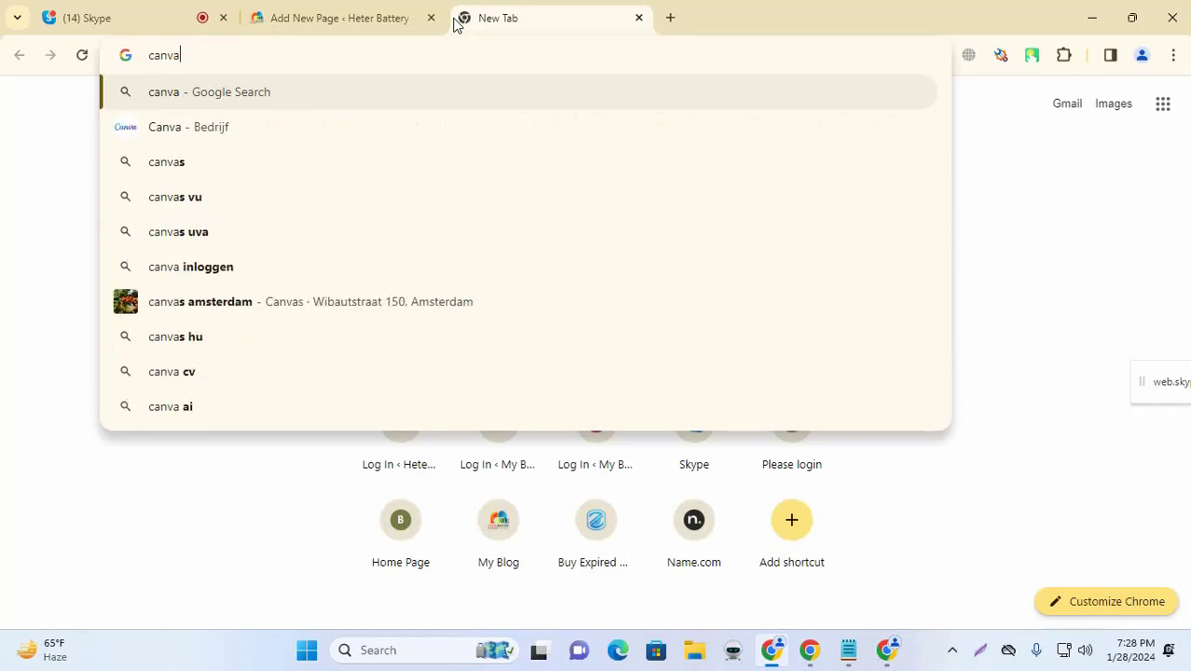
text(.com)
key(Return)
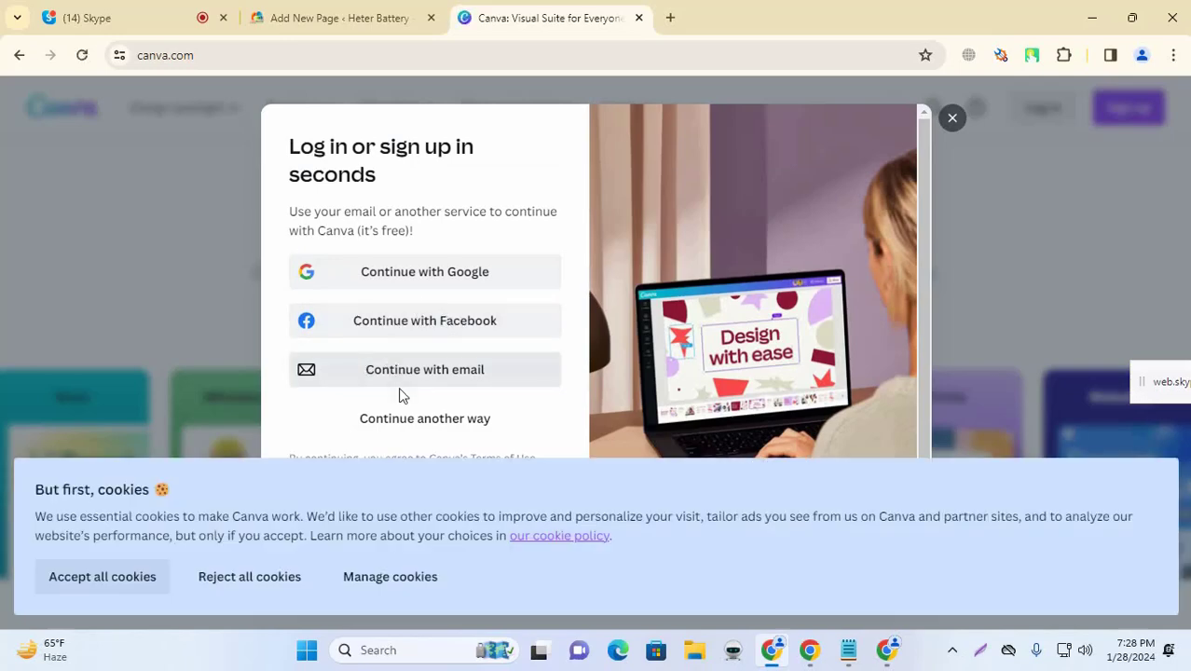
Step: Log in to Canva with the account's email address and retyped password
click(406, 379)
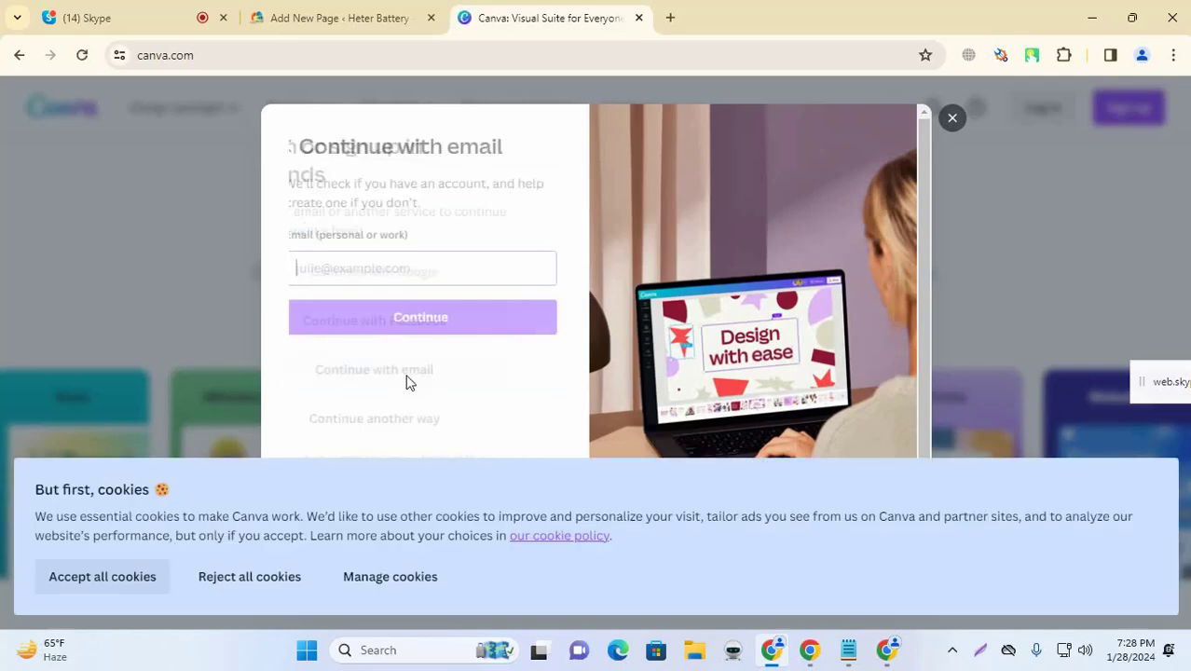
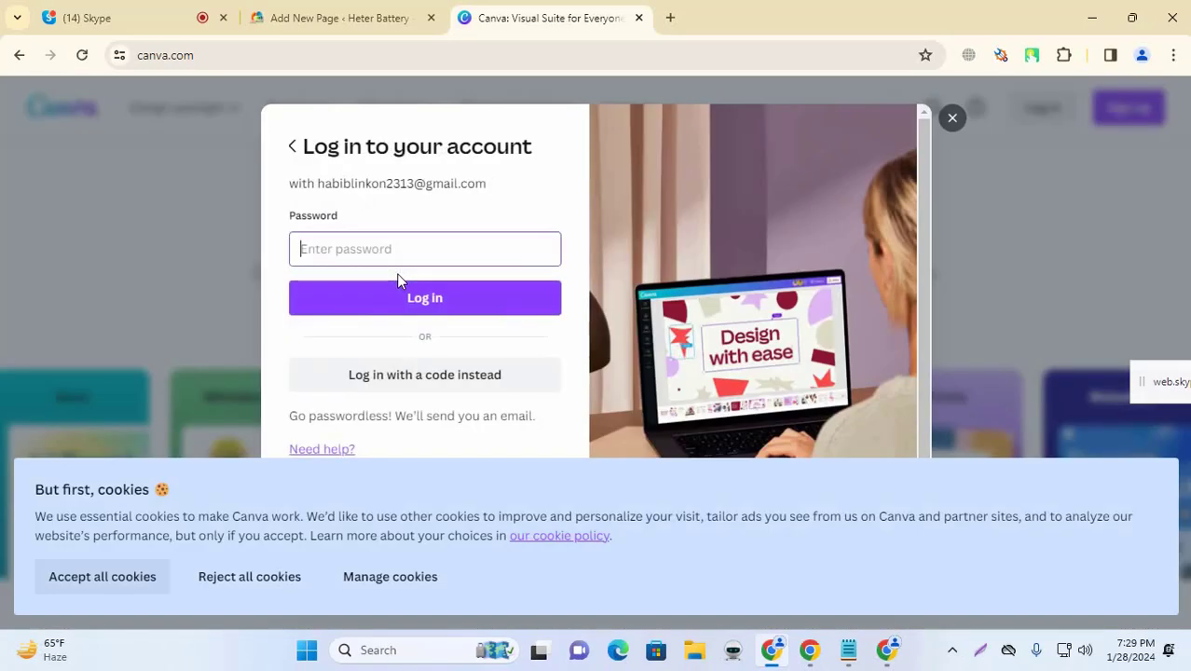
text(•)
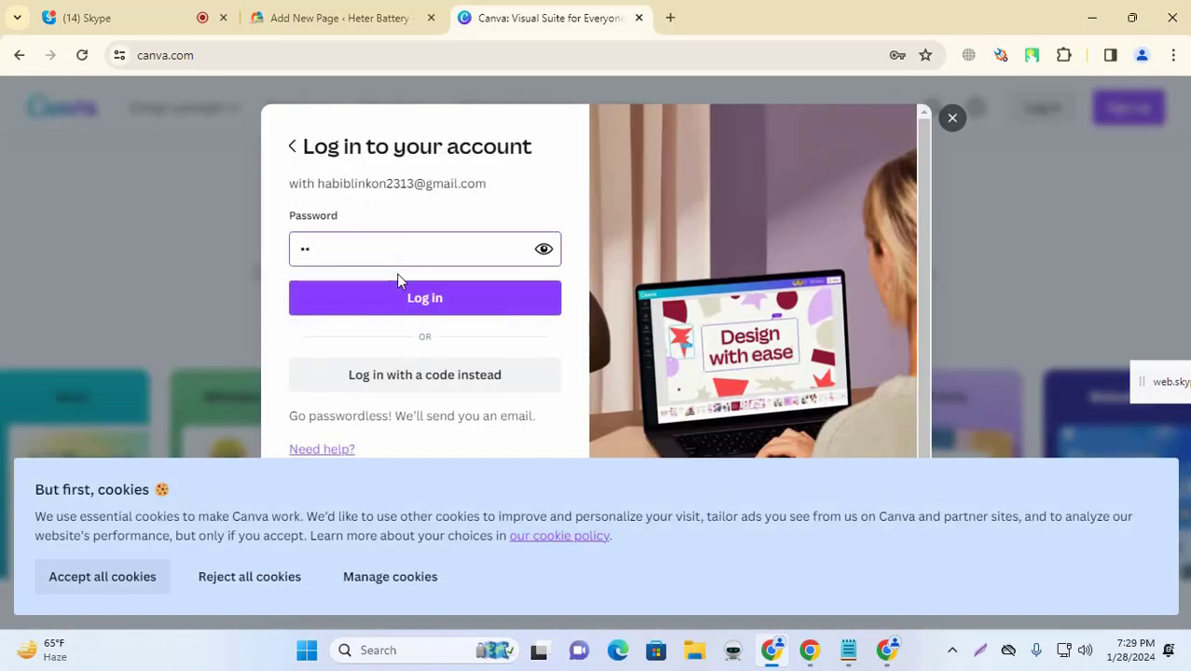
text(•)
key(BackSpace)
key(BackSpace)
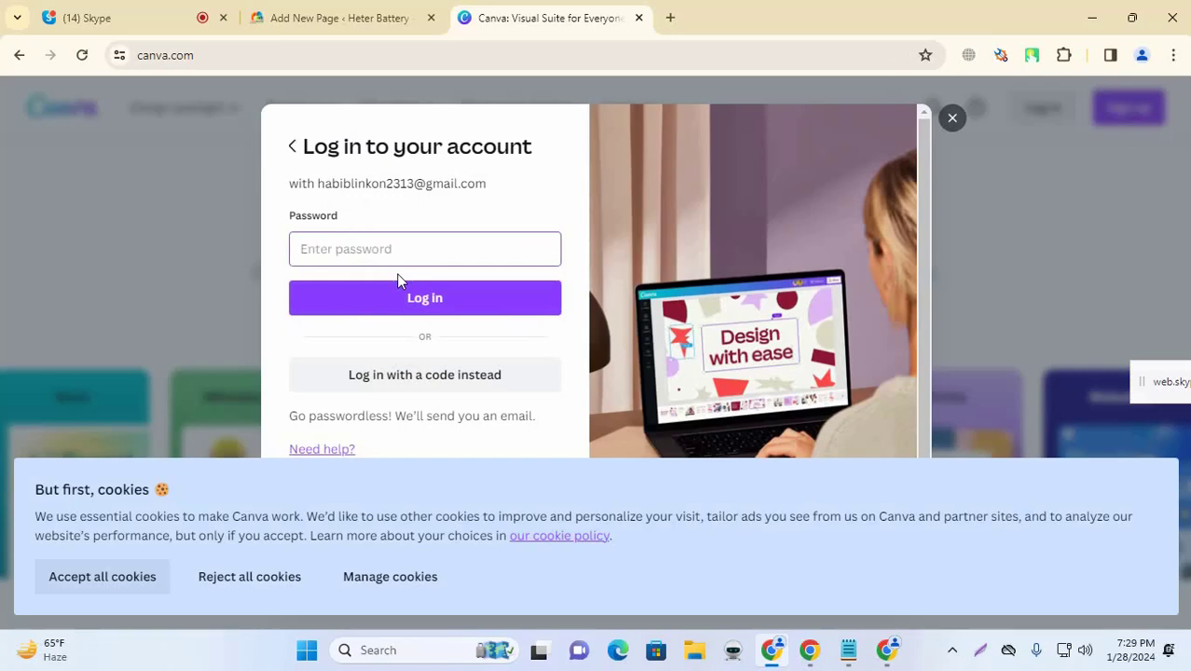
text(•)
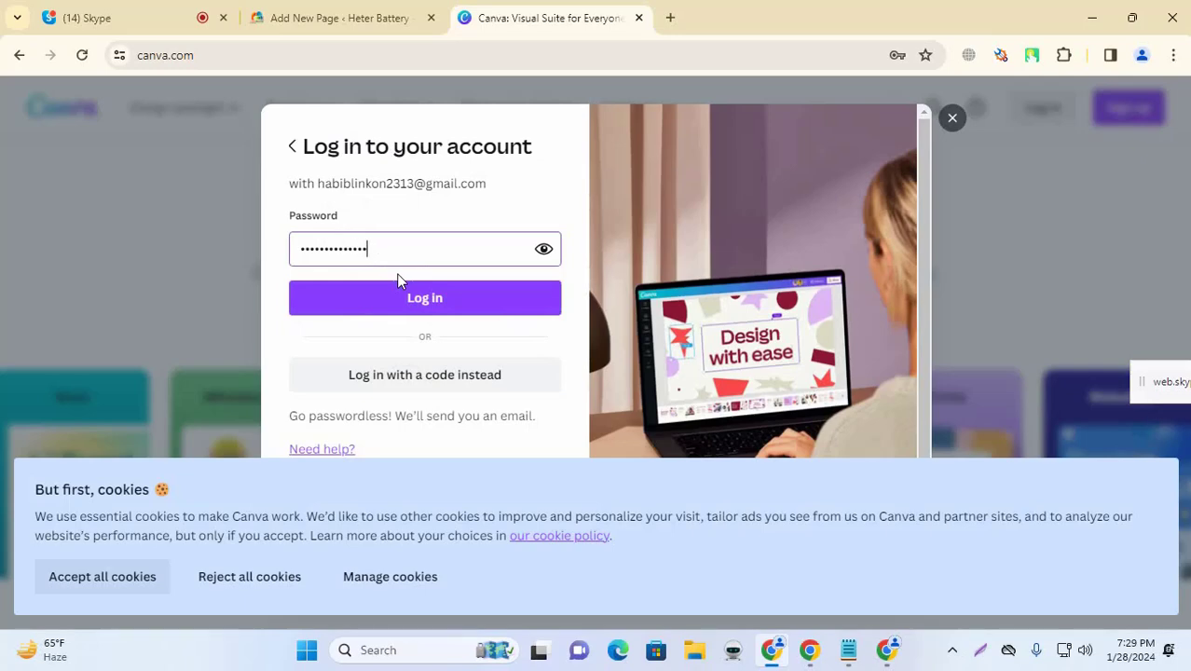
click(397, 279)
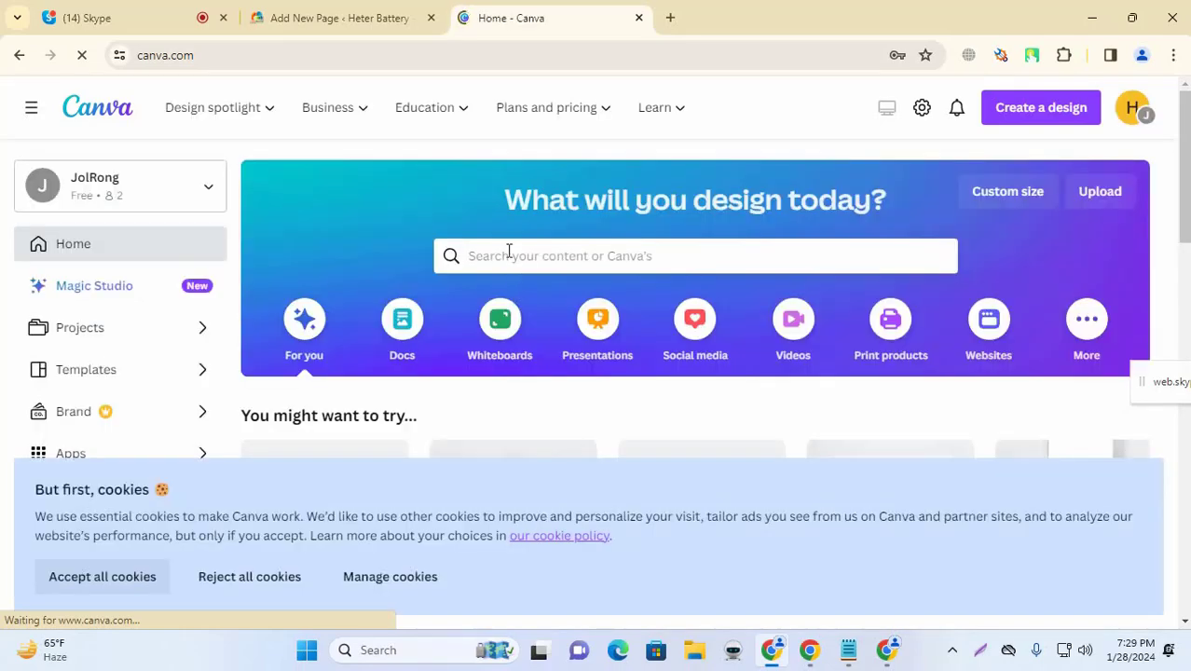
Step: Search Canva templates for 'website banner', declining the browser's password-save offer
click(509, 252)
text(websi)
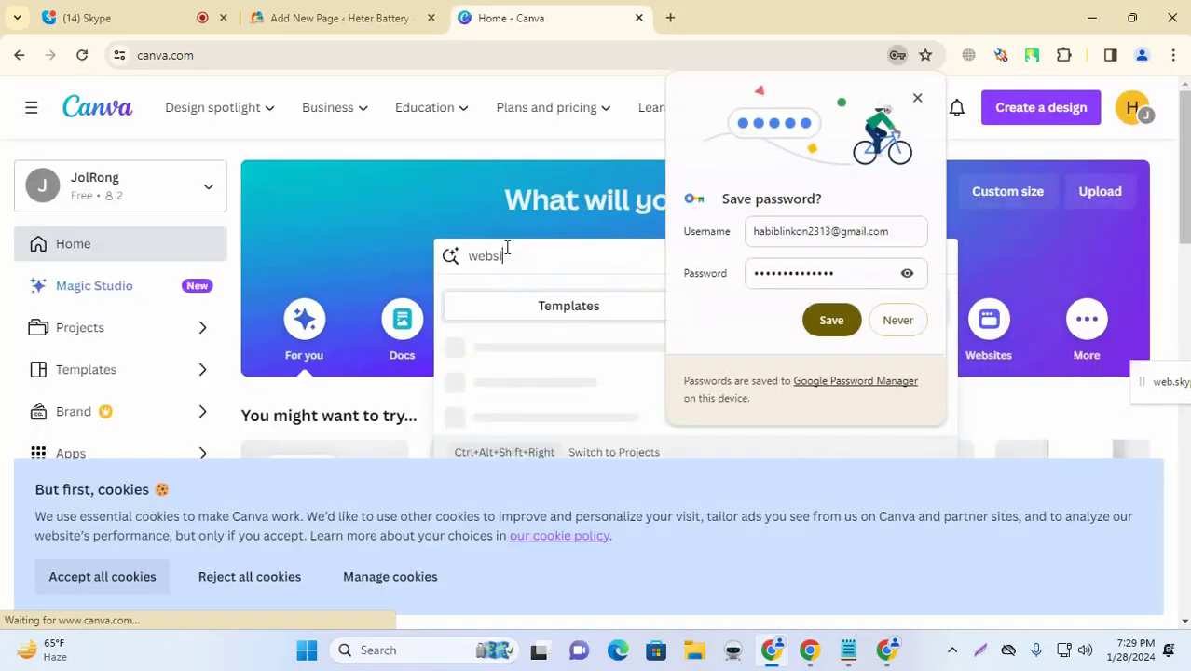
text(te)
click(890, 320)
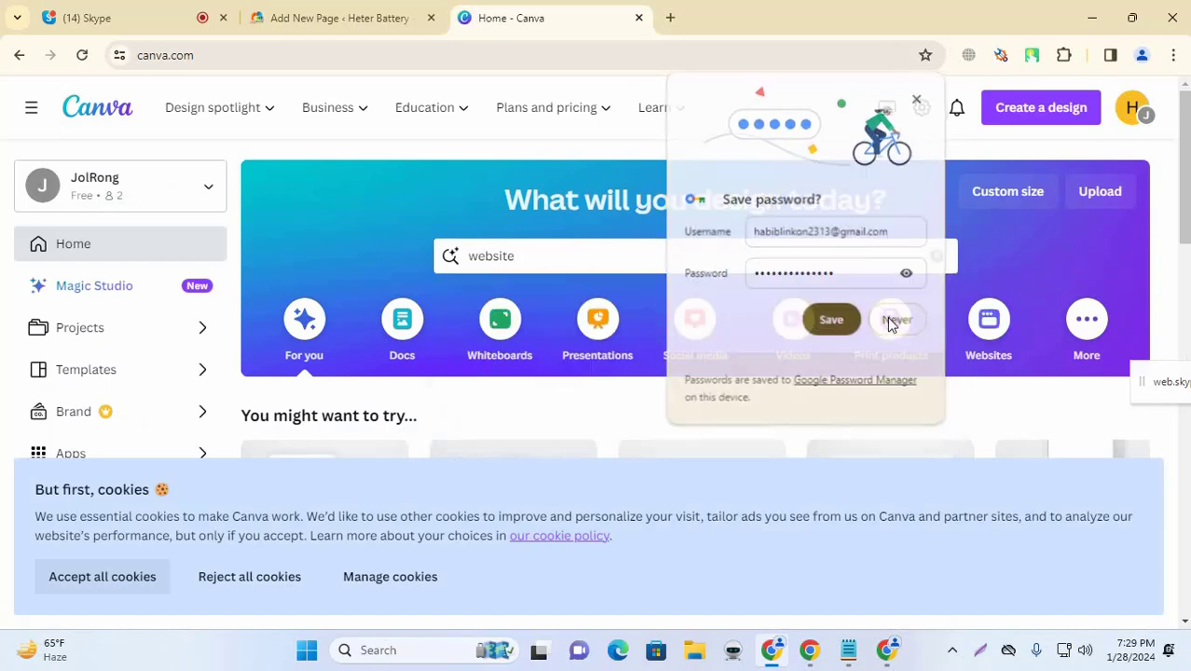
click(625, 268)
text(ba)
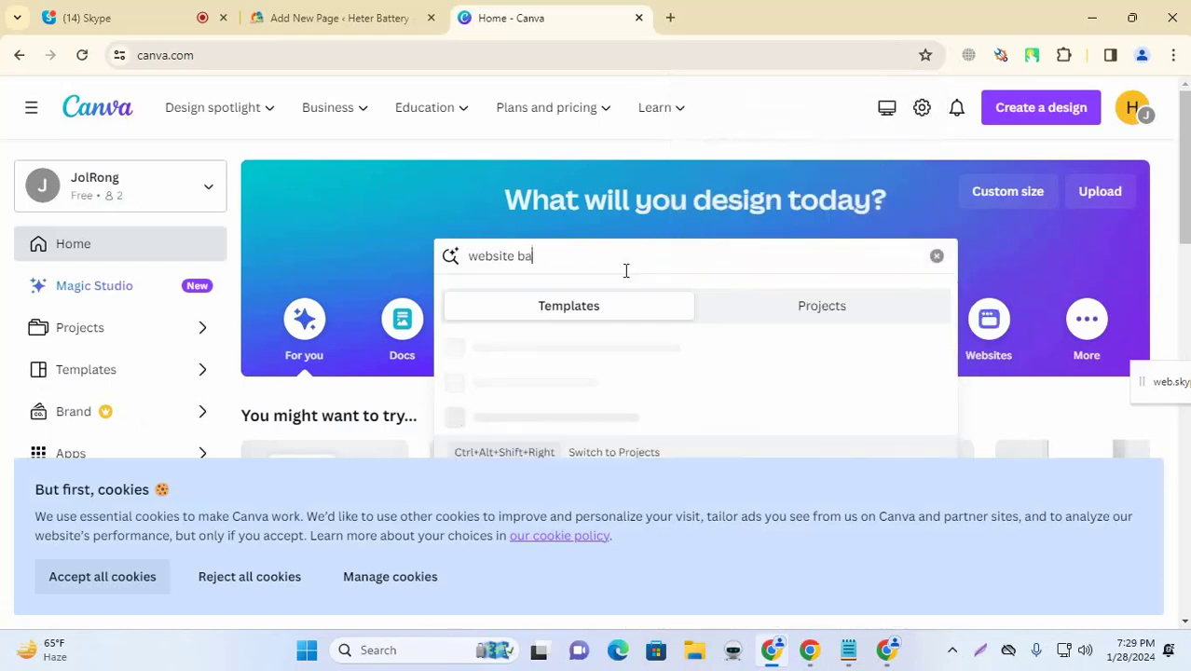
text(nner)
key(Return)
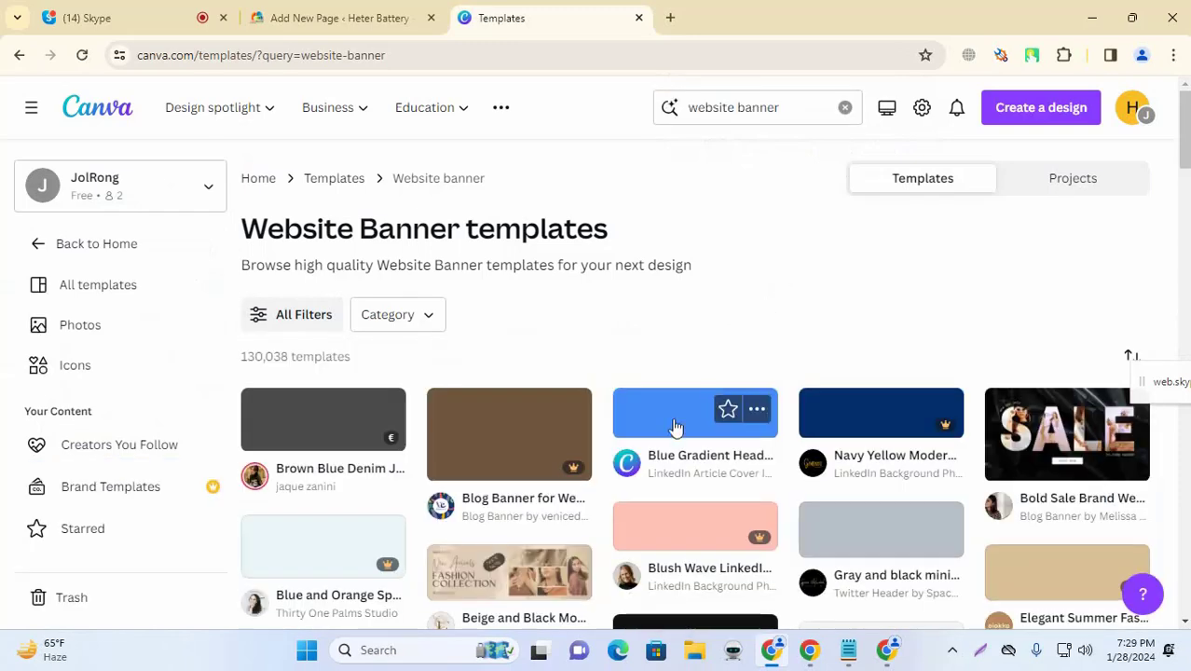
Step: Preview banner templates and start a new design from the purple-yellow 'Let's get started' template
scroll(917, 298, down, 1)
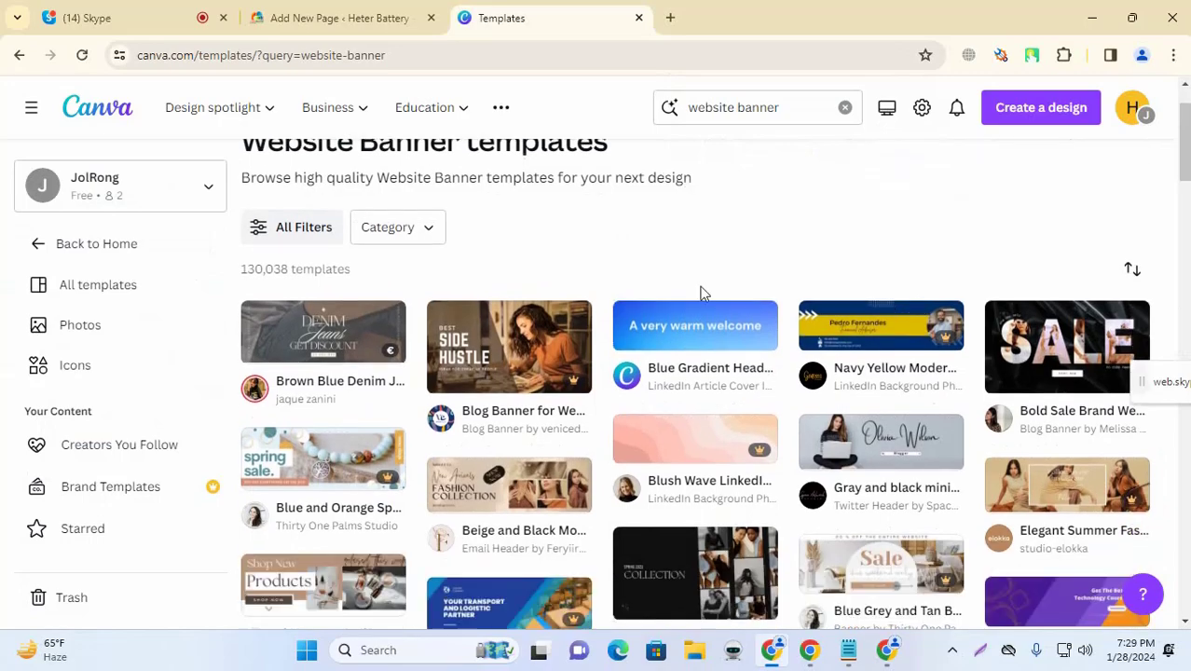
scroll(680, 329, down, 3)
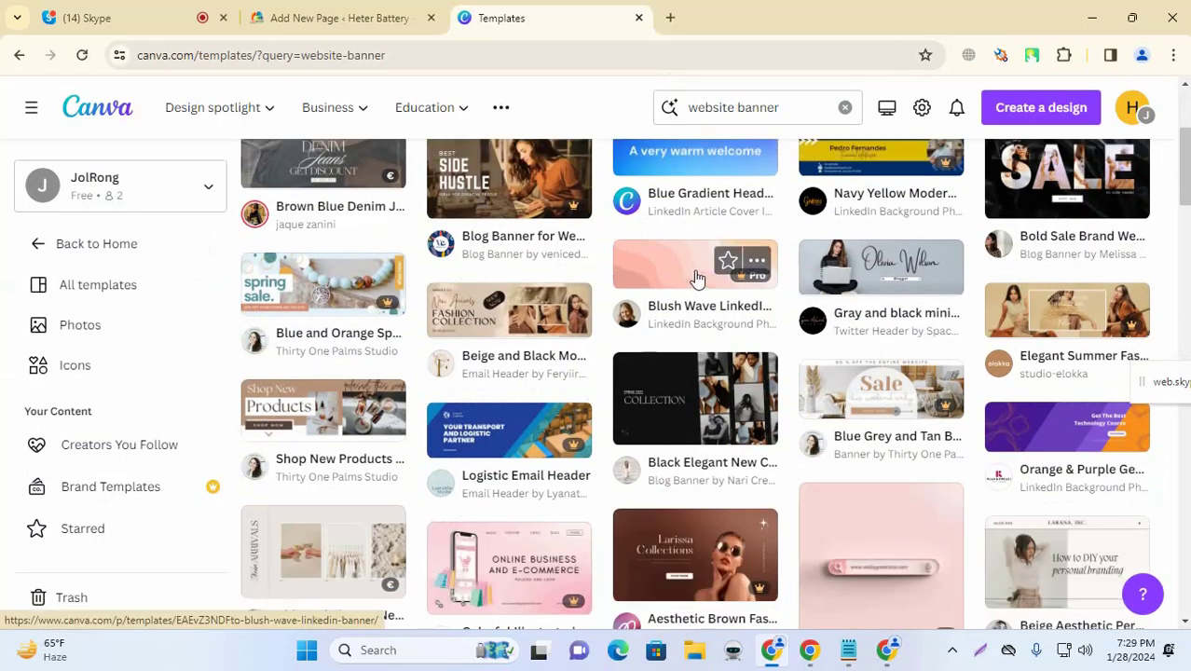
scroll(703, 289, up, 3)
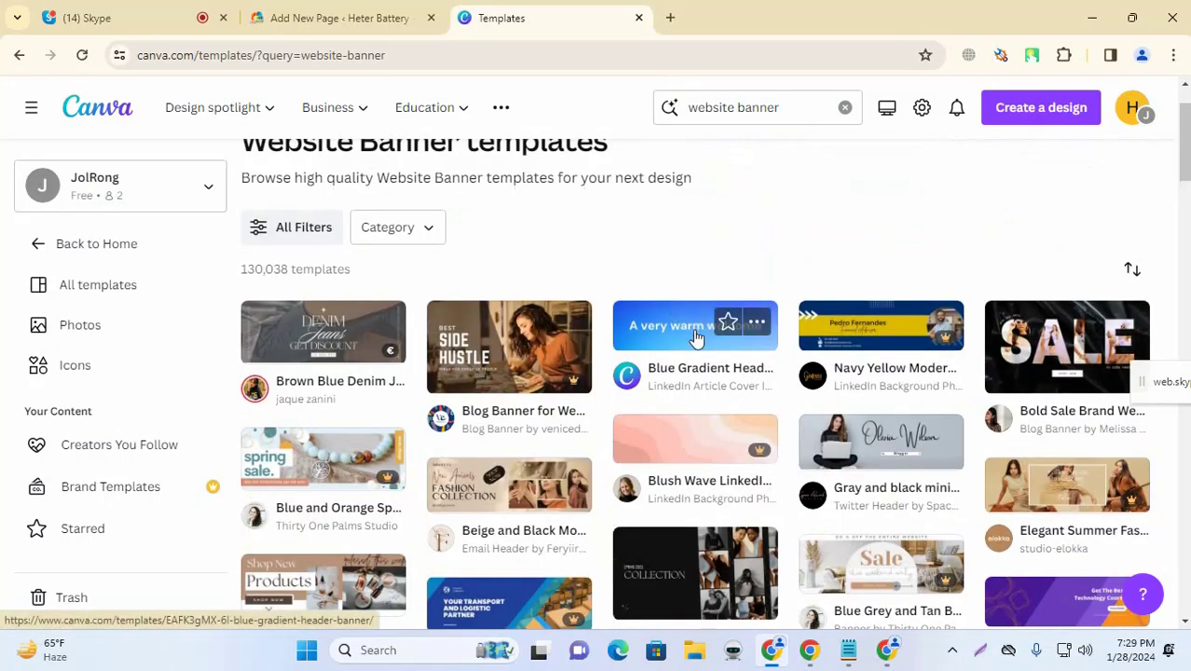
click(680, 318)
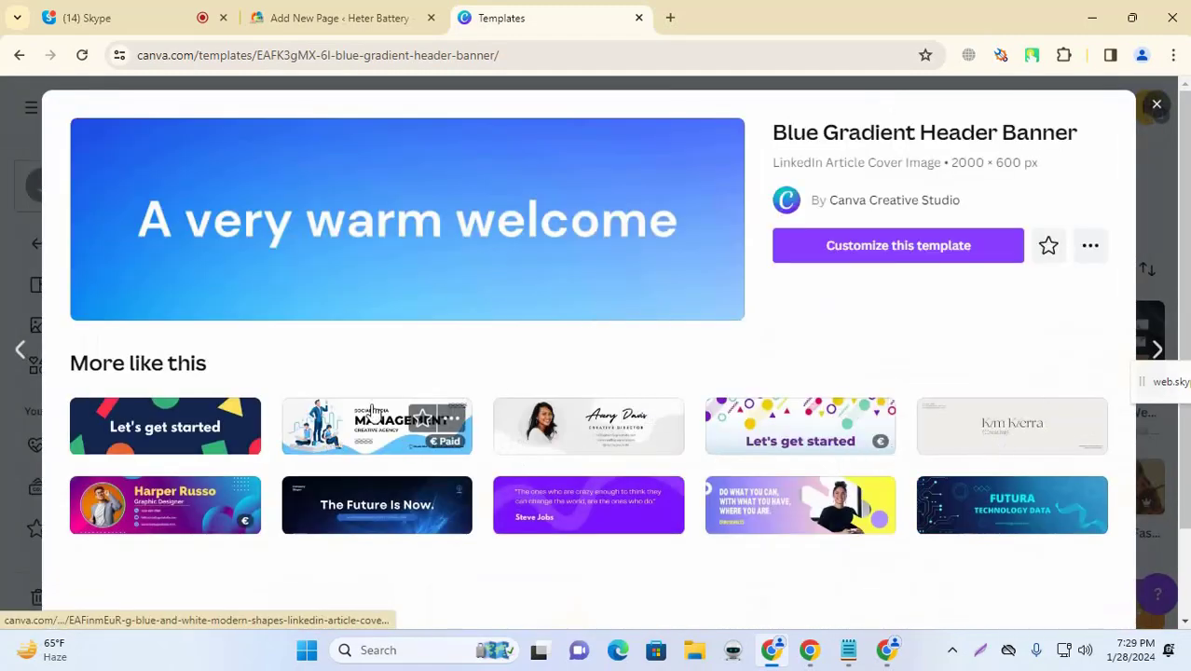
scroll(691, 317, down, 2)
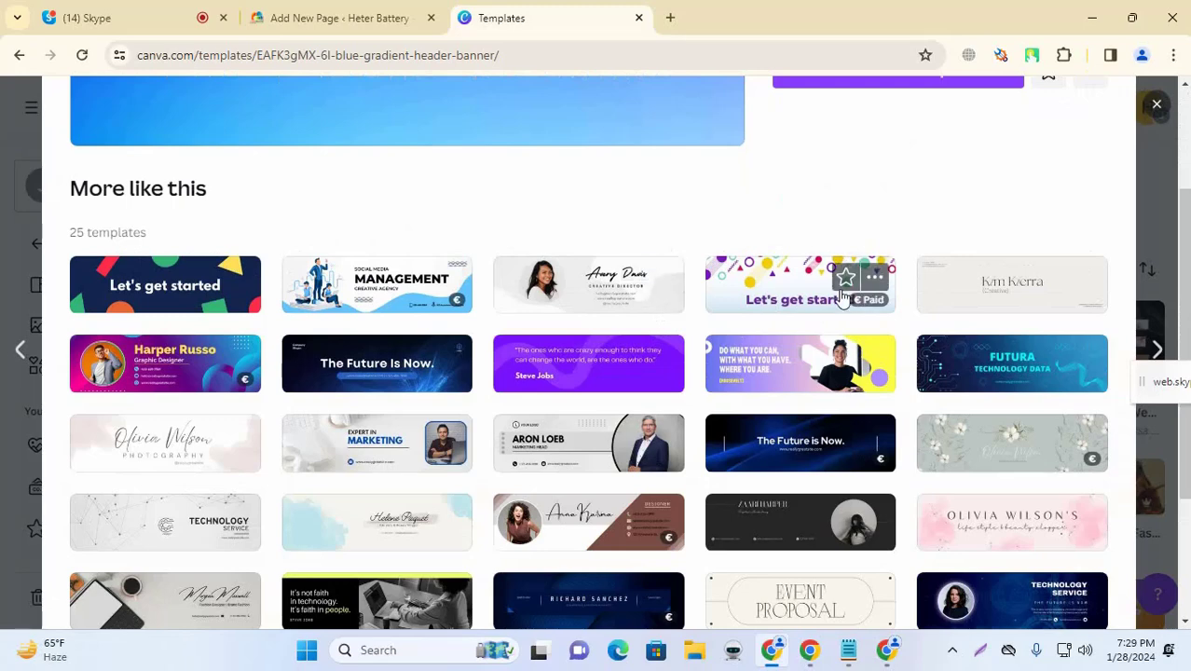
click(786, 279)
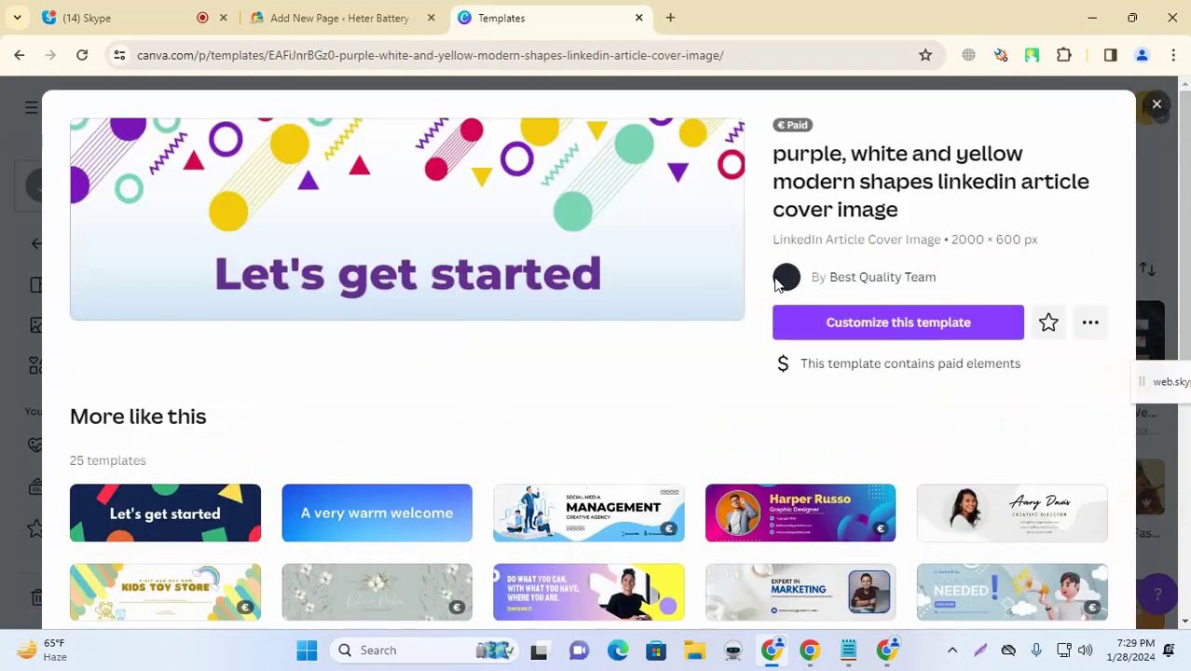
click(843, 317)
click(580, 9)
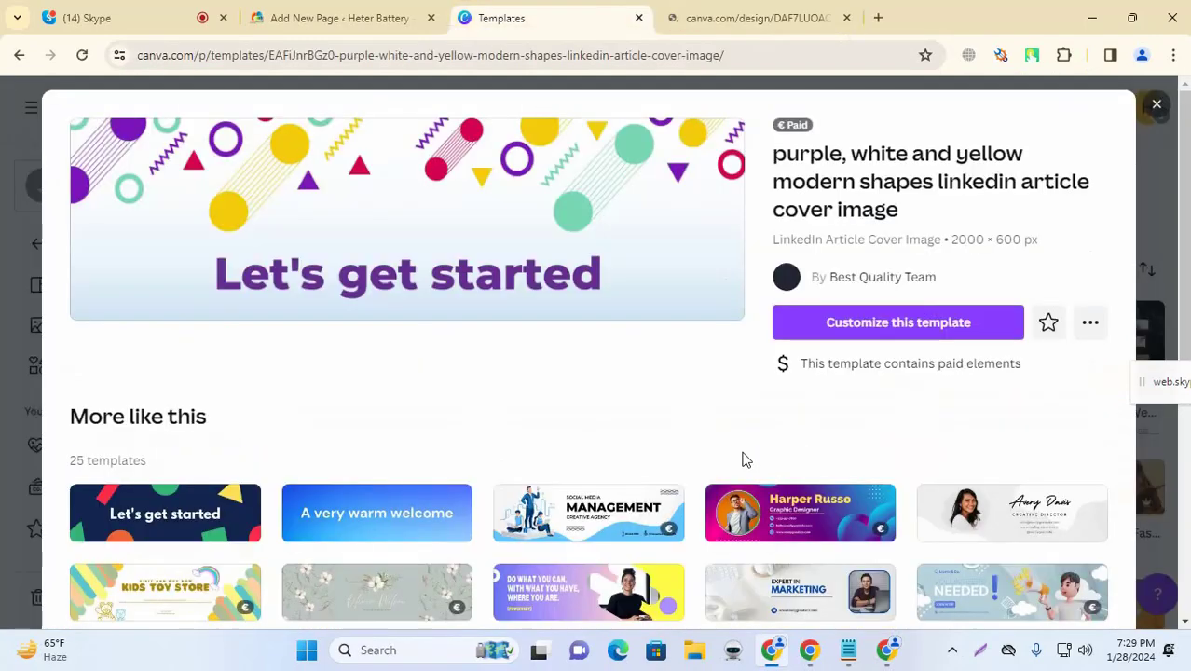
scroll(767, 454, down, 2)
scroll(559, 429, down, 1)
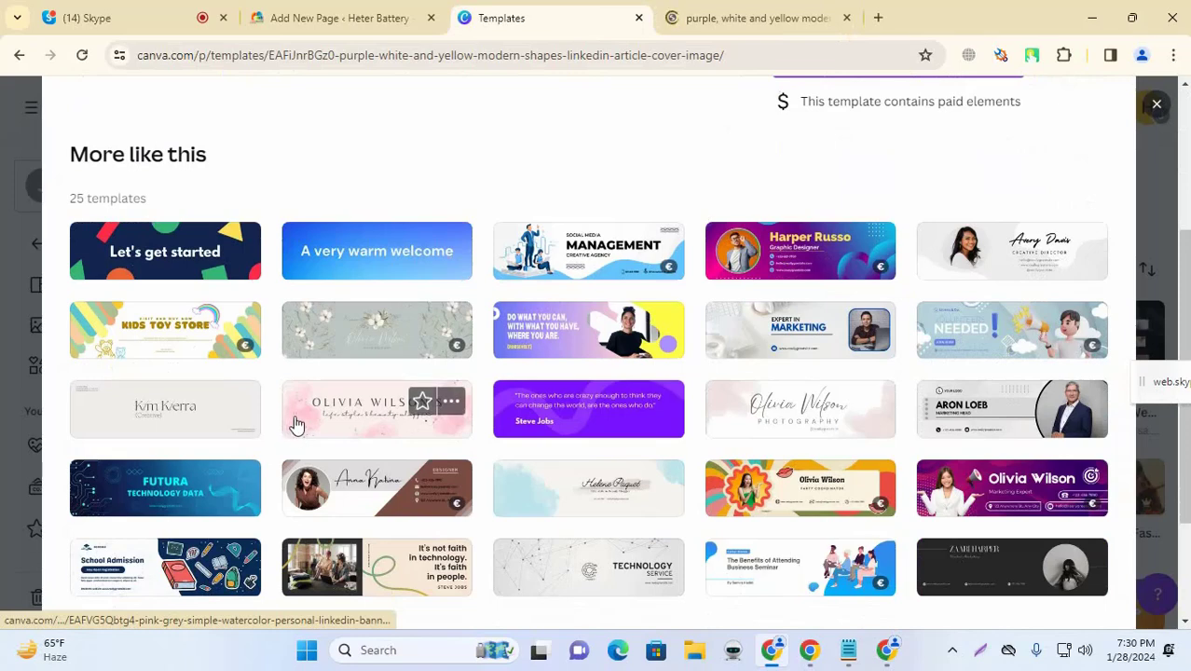
Step: In the new design, replace the 'Let's get started' heading text with 'About Us'
click(736, 18)
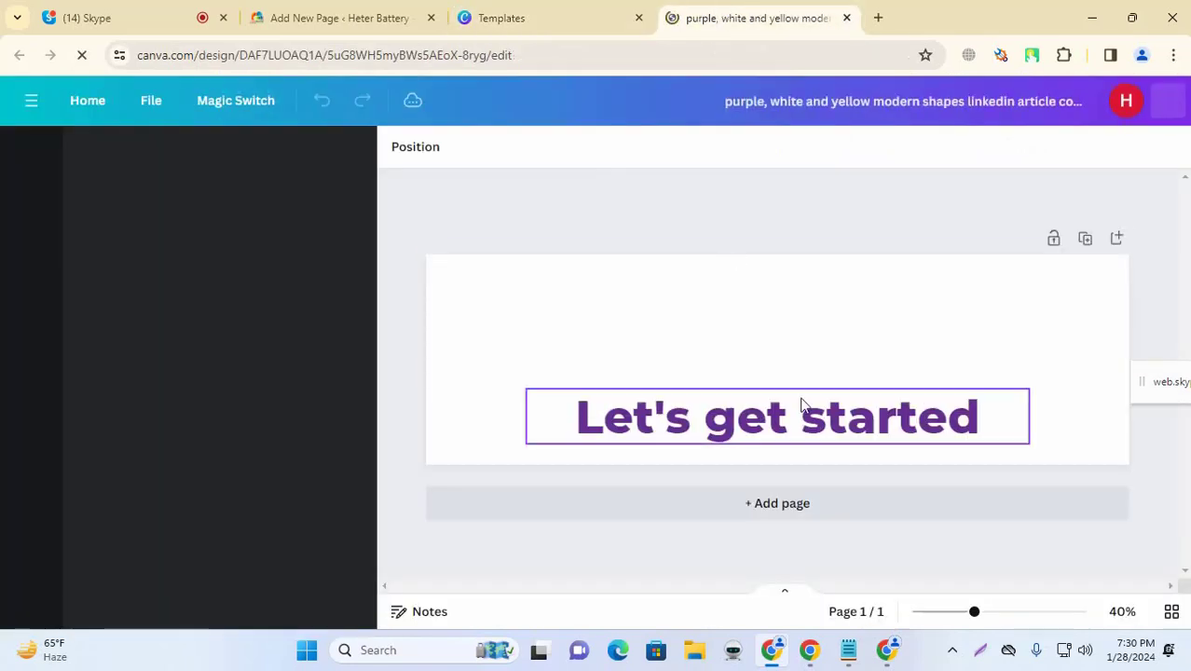
double_click(859, 421)
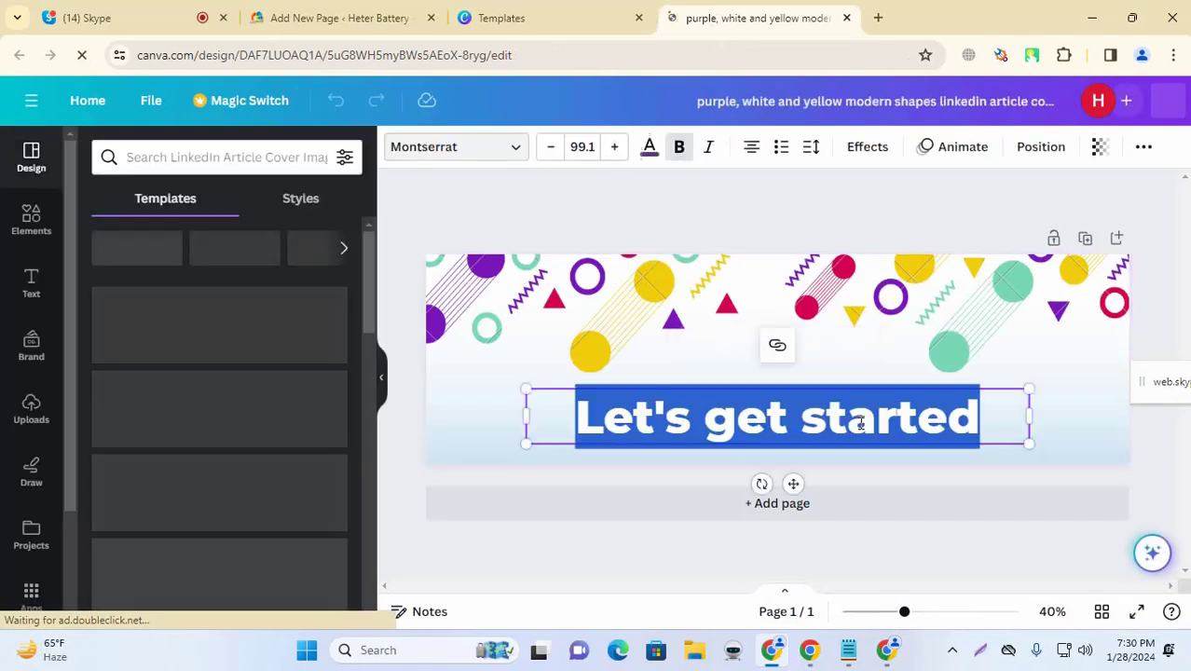
text(About)
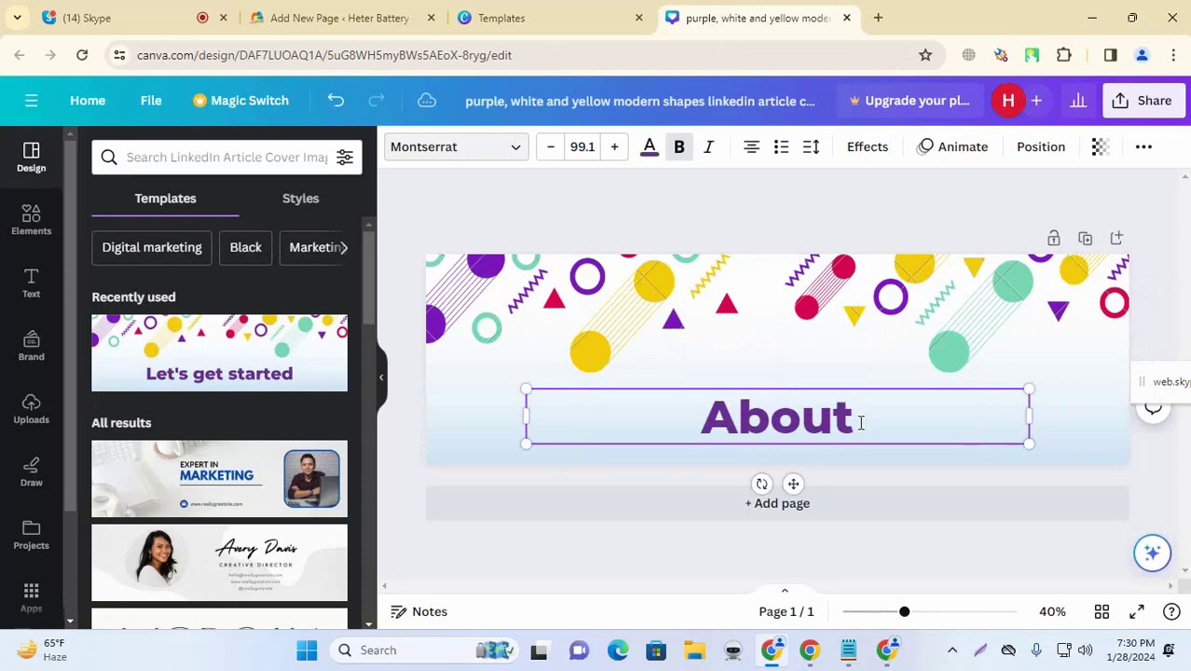
text( Us)
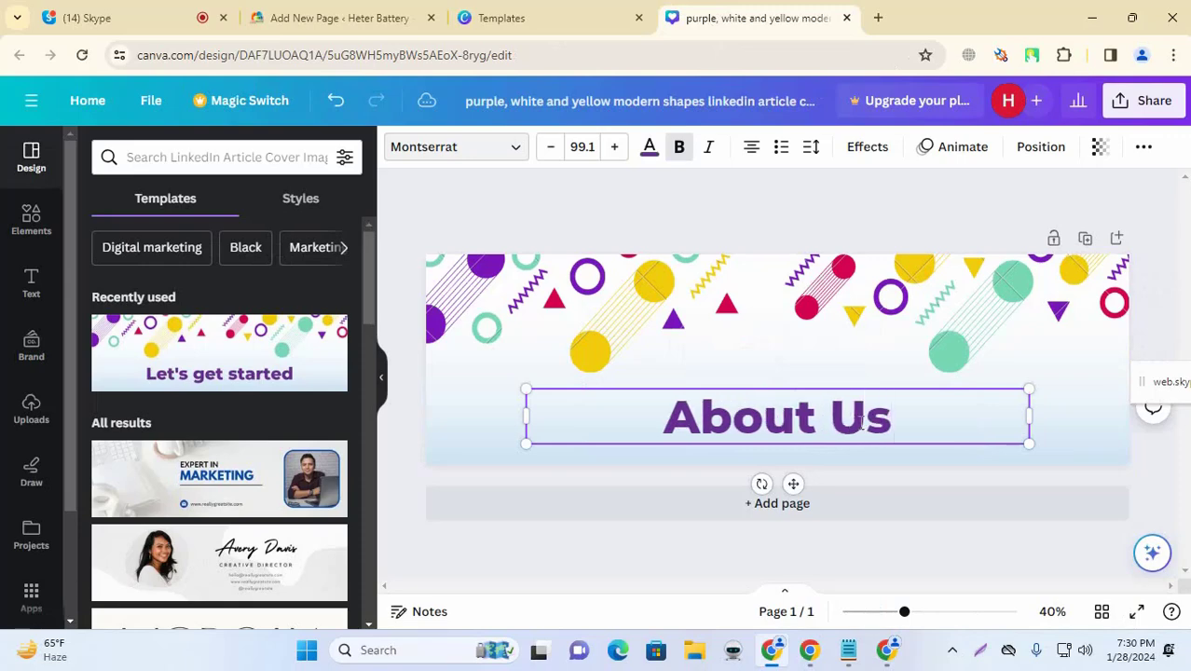
click(511, 240)
drag(776, 170, 1095, 373)
Step: Attempt to download the banner as a JPG and dismiss the premium content notice
click(1156, 102)
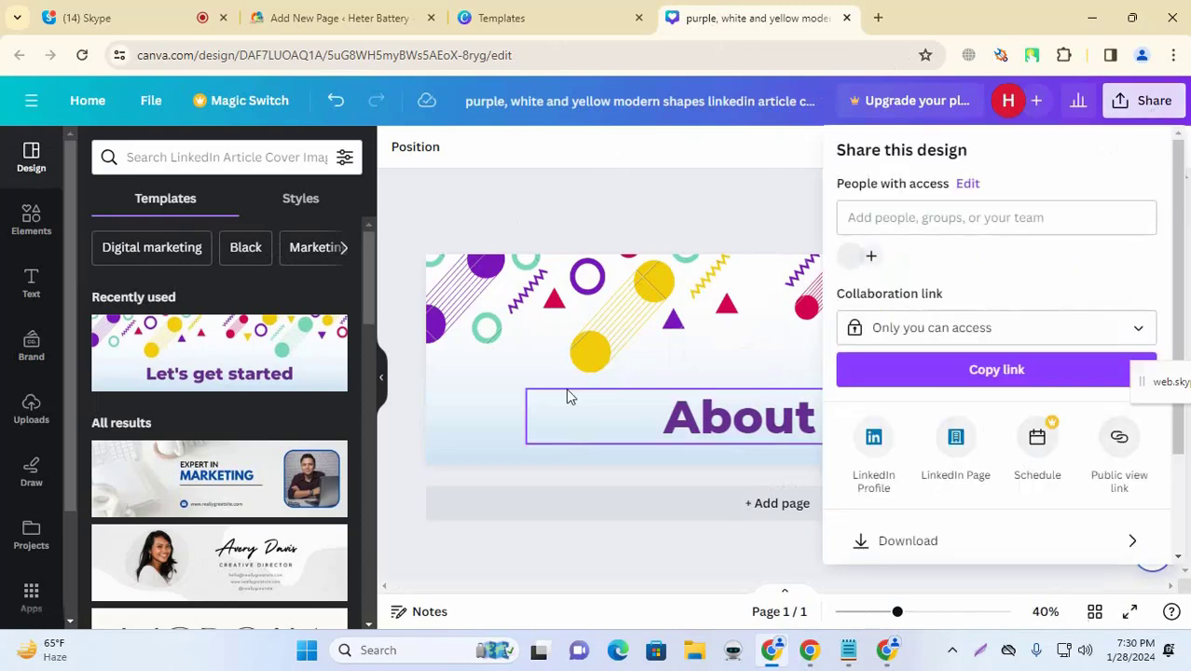
scroll(970, 494, down, 3)
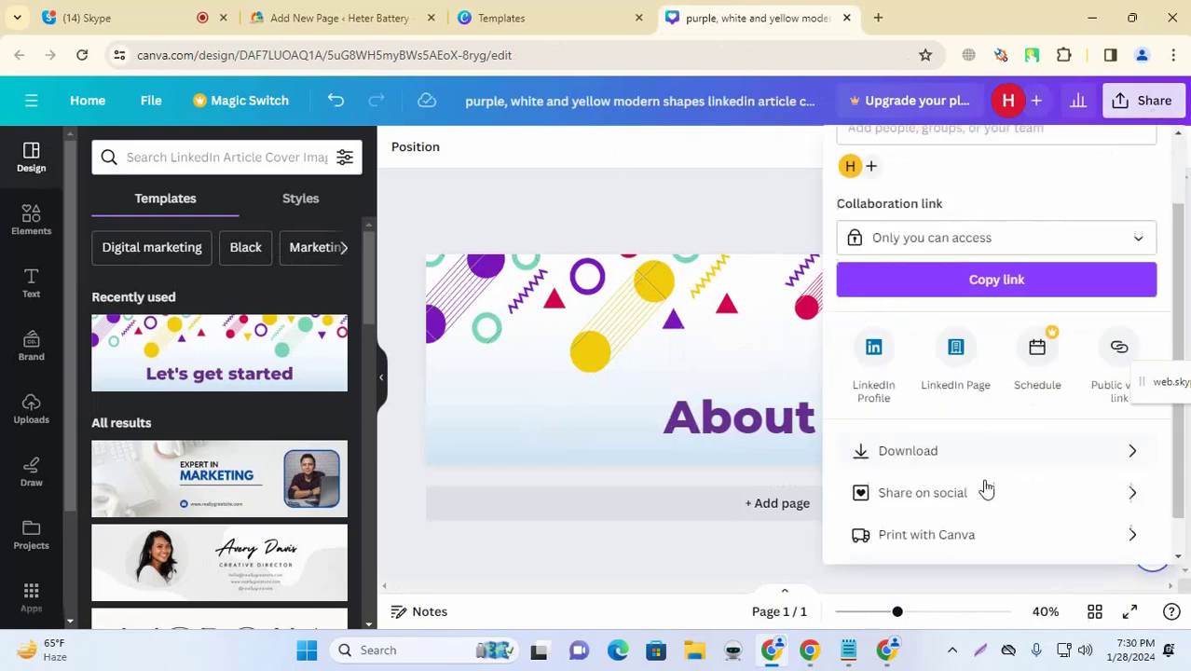
click(984, 410)
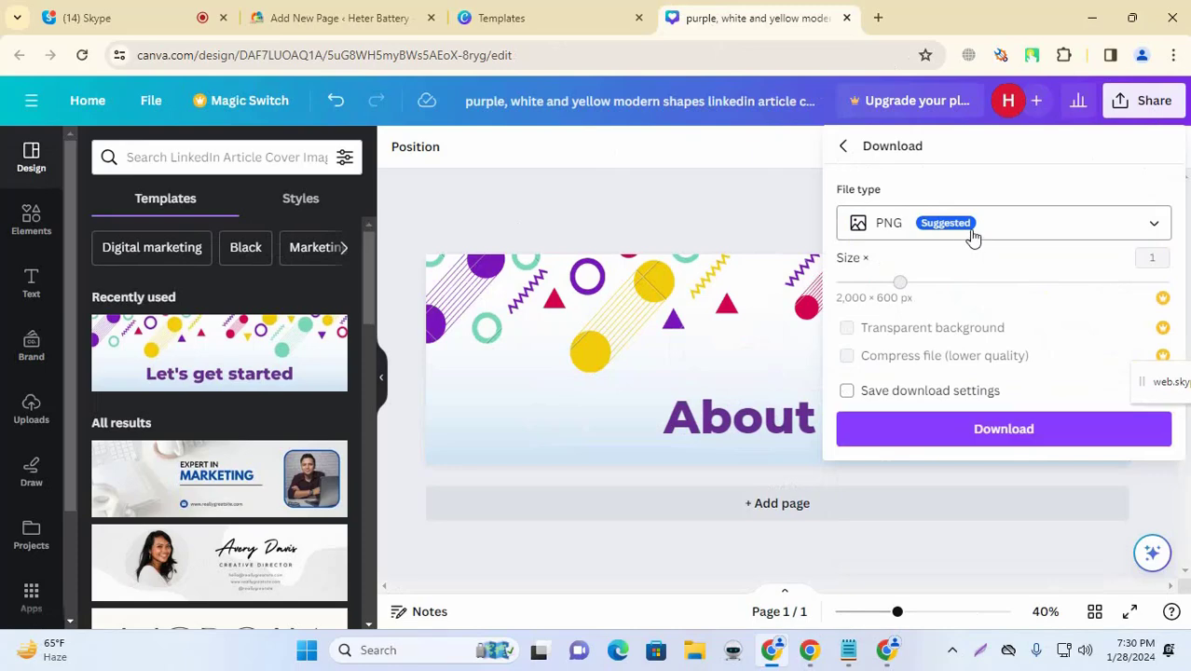
click(973, 240)
click(903, 268)
click(969, 454)
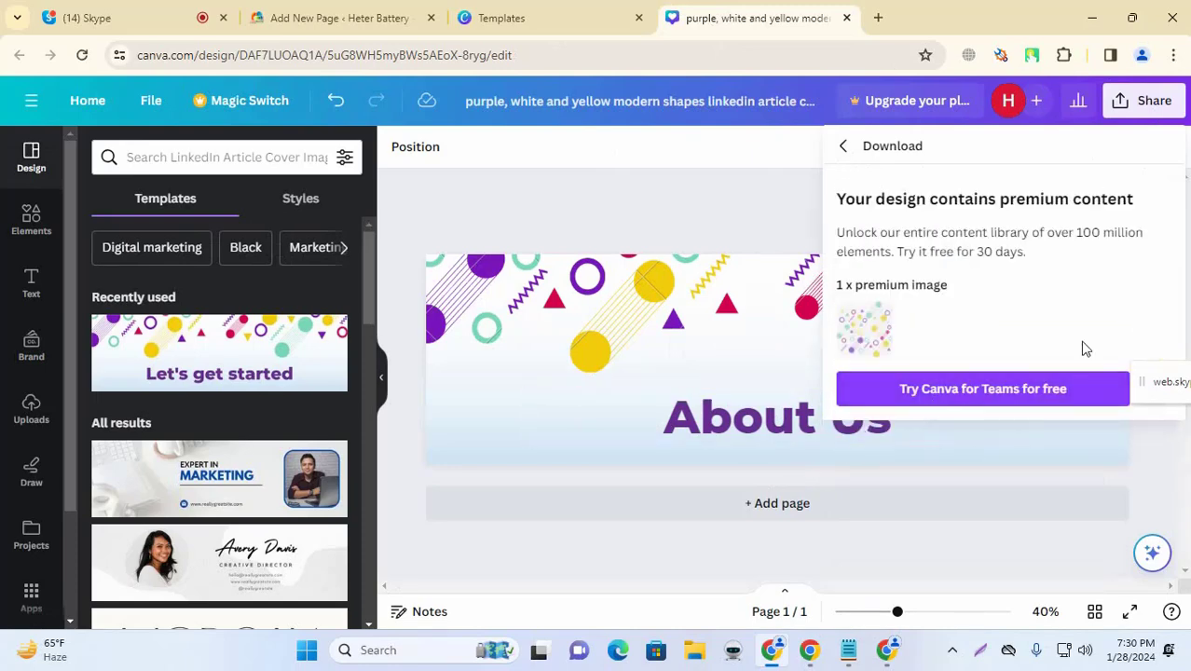
click(788, 196)
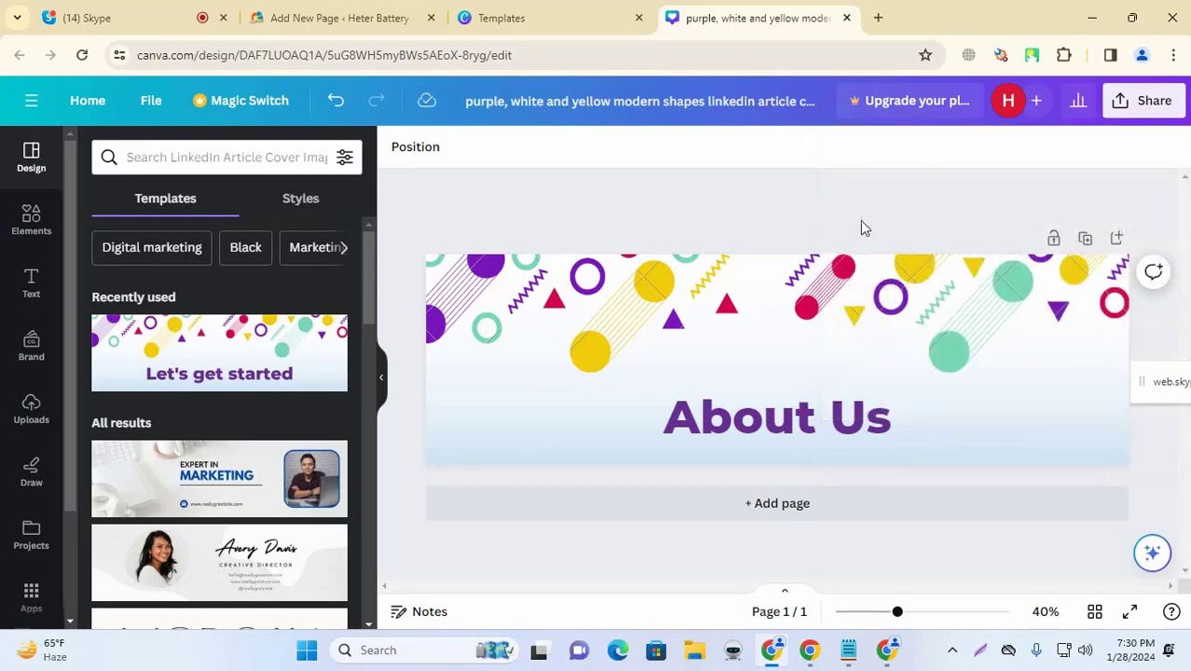
Step: Nudge the shapes graphic slightly left and lower, then deselect it
drag(967, 348, 940, 349)
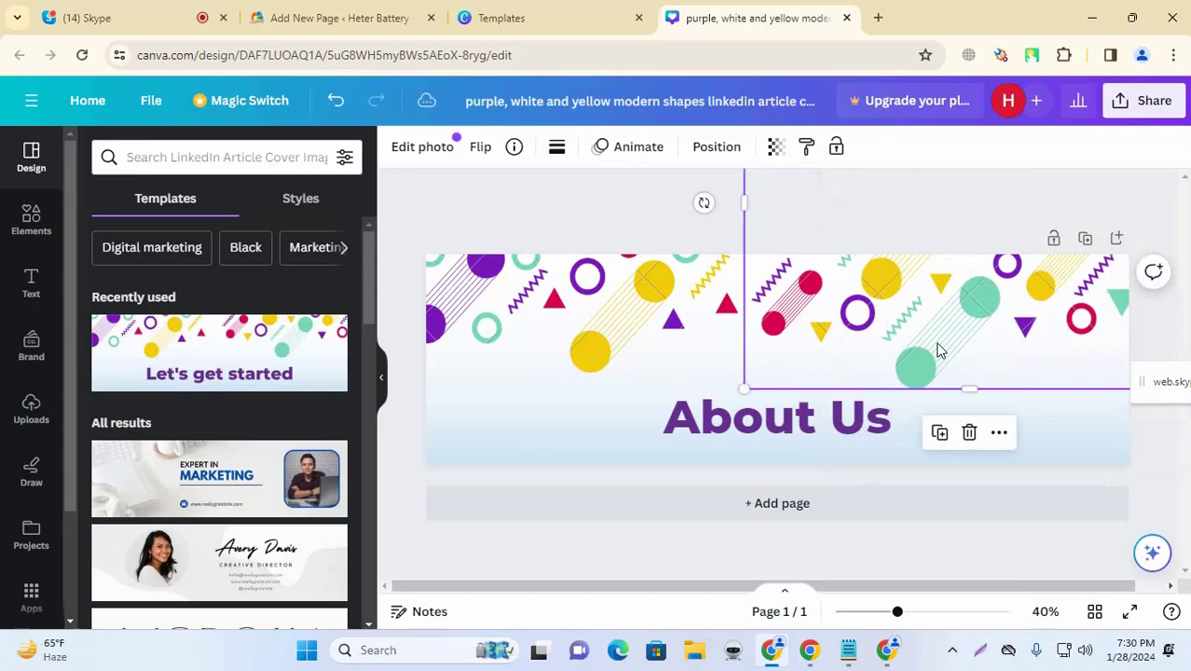
scroll(308, 317, down, 8)
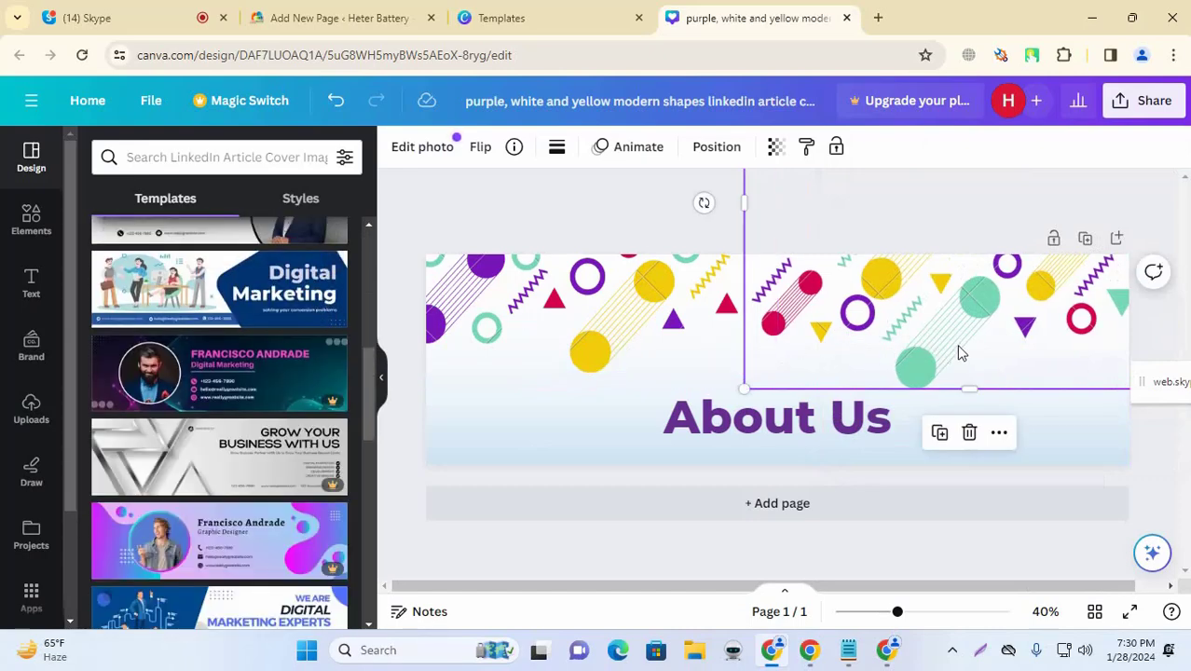
click(930, 197)
Step: Check the download size option, close the upgrade prompt and panel, and select the shapes pattern
click(1143, 105)
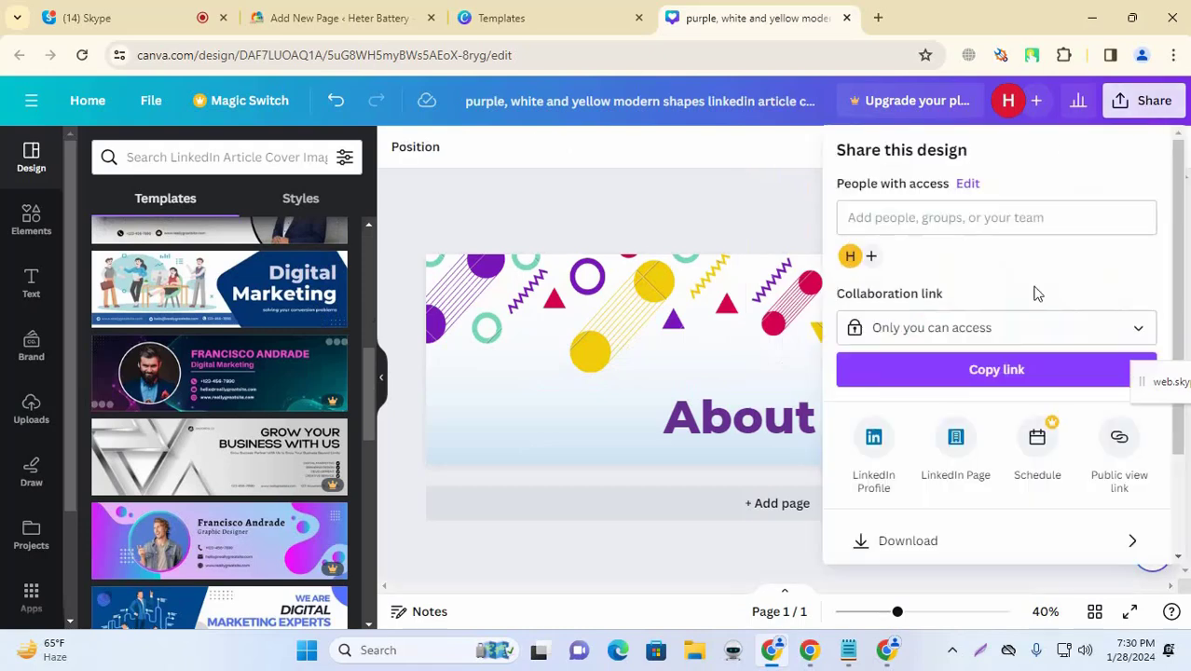
scroll(997, 368, down, 2)
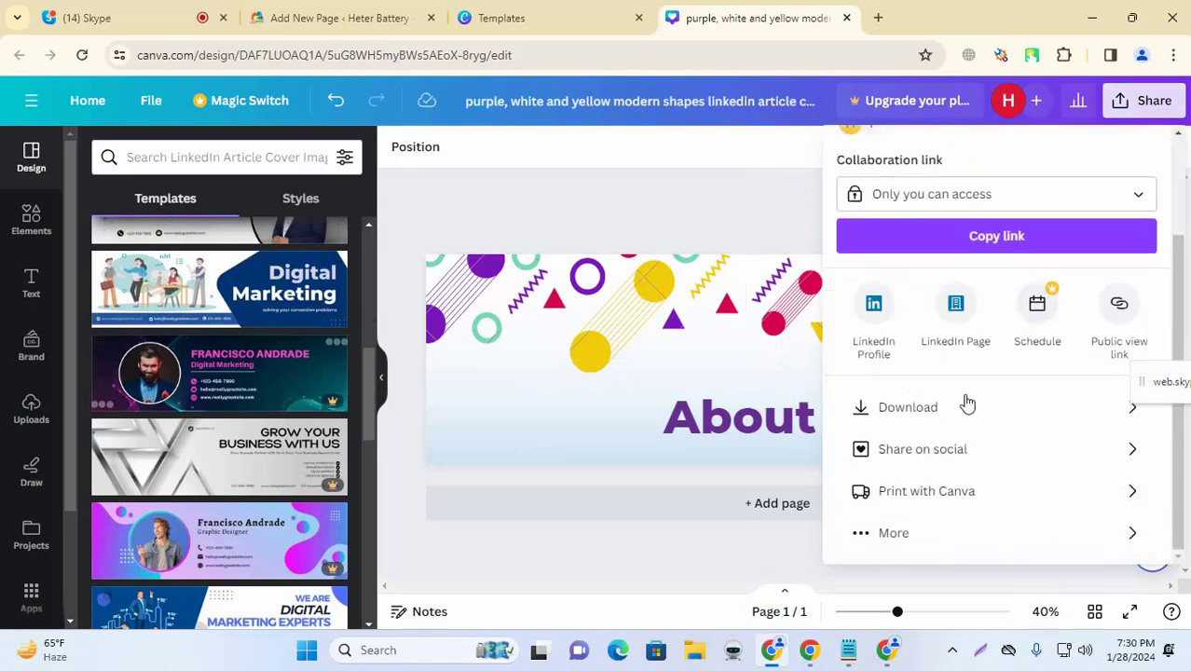
click(962, 407)
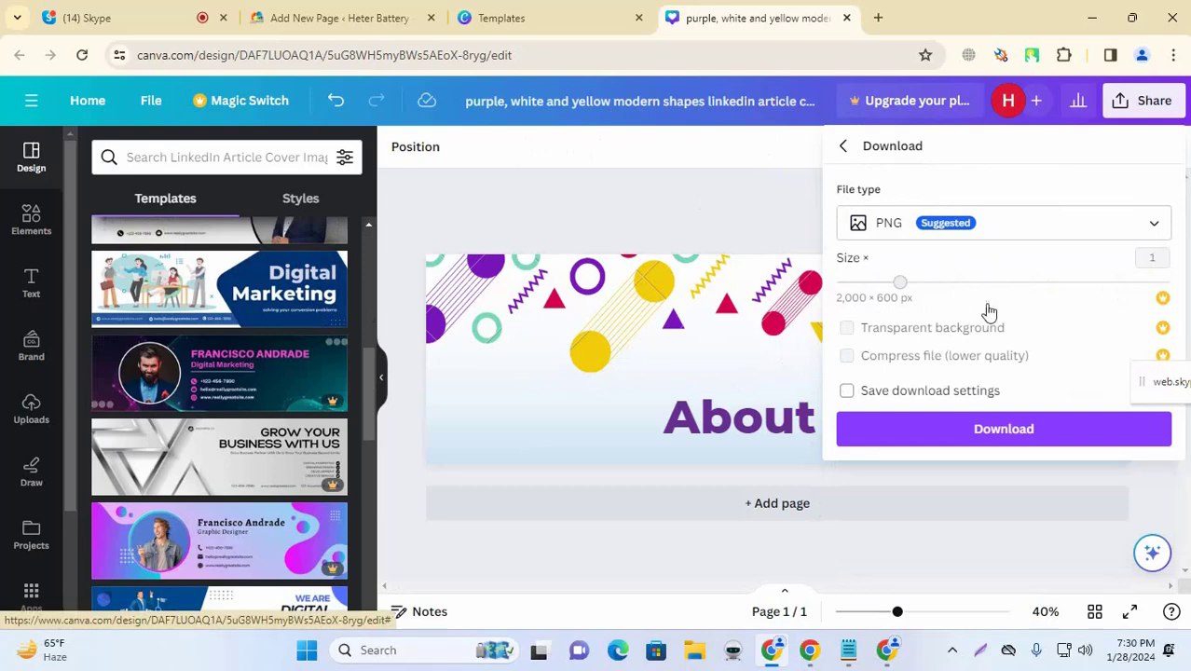
click(1162, 302)
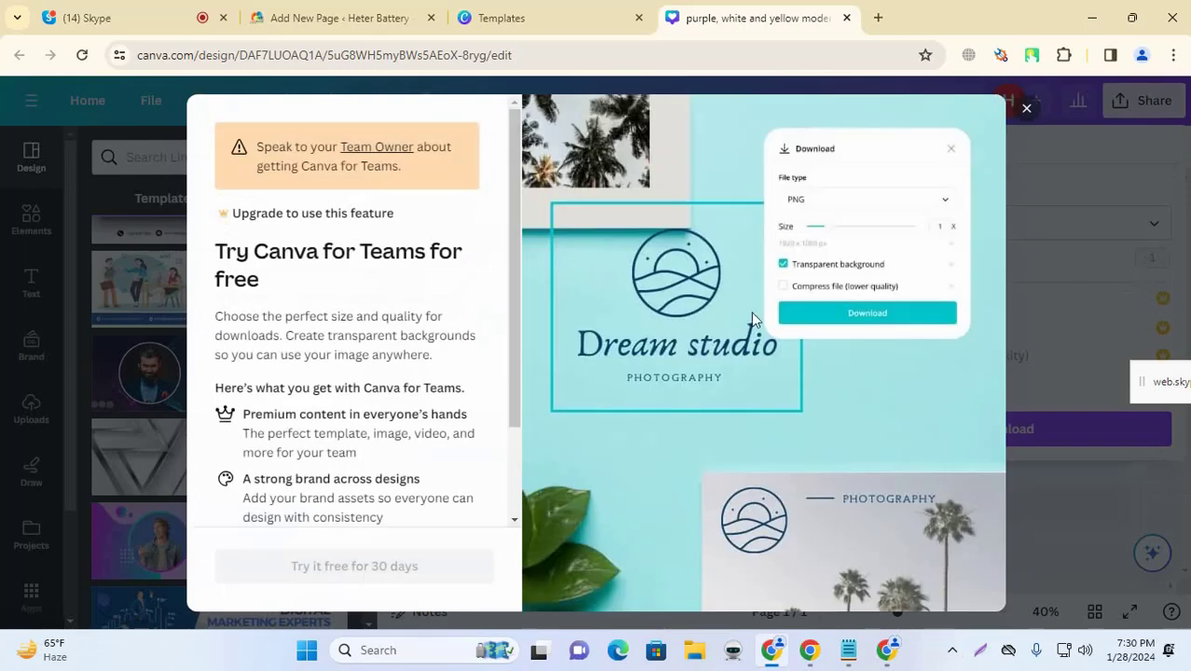
click(1022, 117)
click(692, 258)
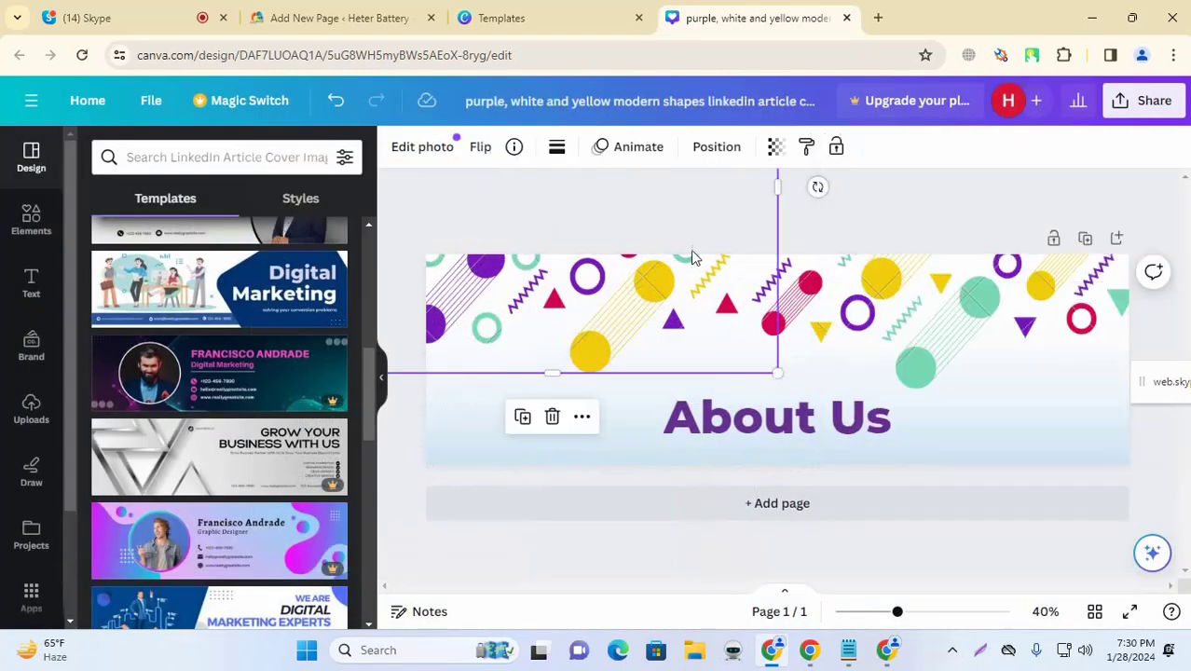
click(750, 235)
click(685, 303)
Step: Delete the shapes pattern and add a fireworks graphic above the 'About Us' title
key(Delete)
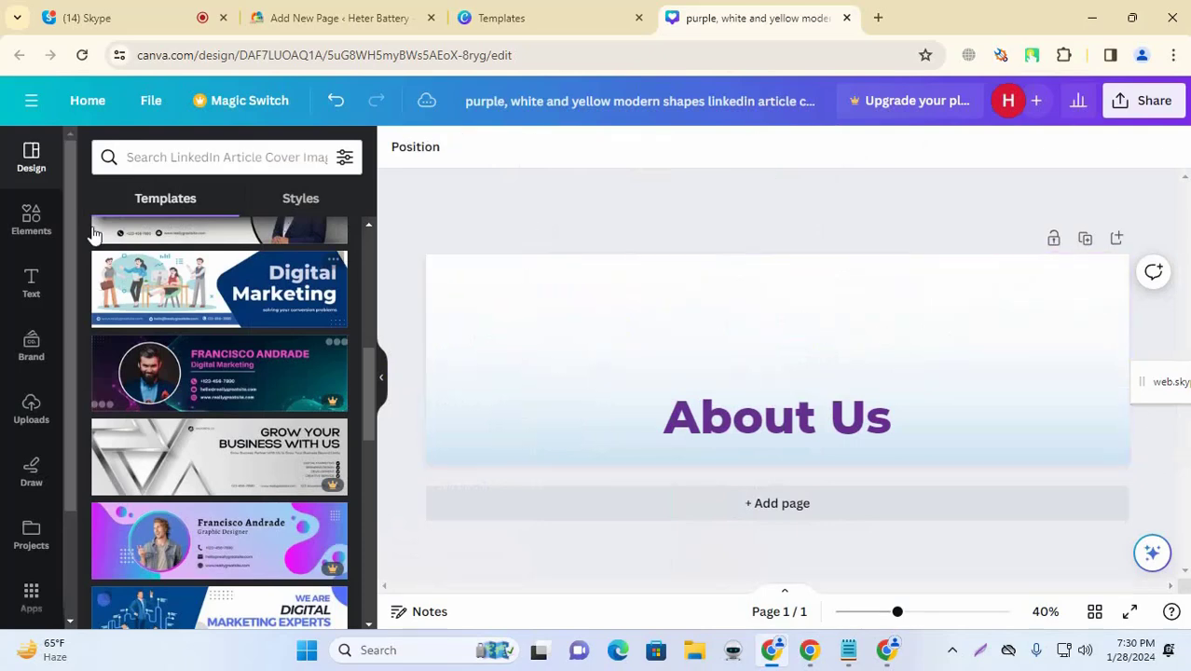
click(26, 222)
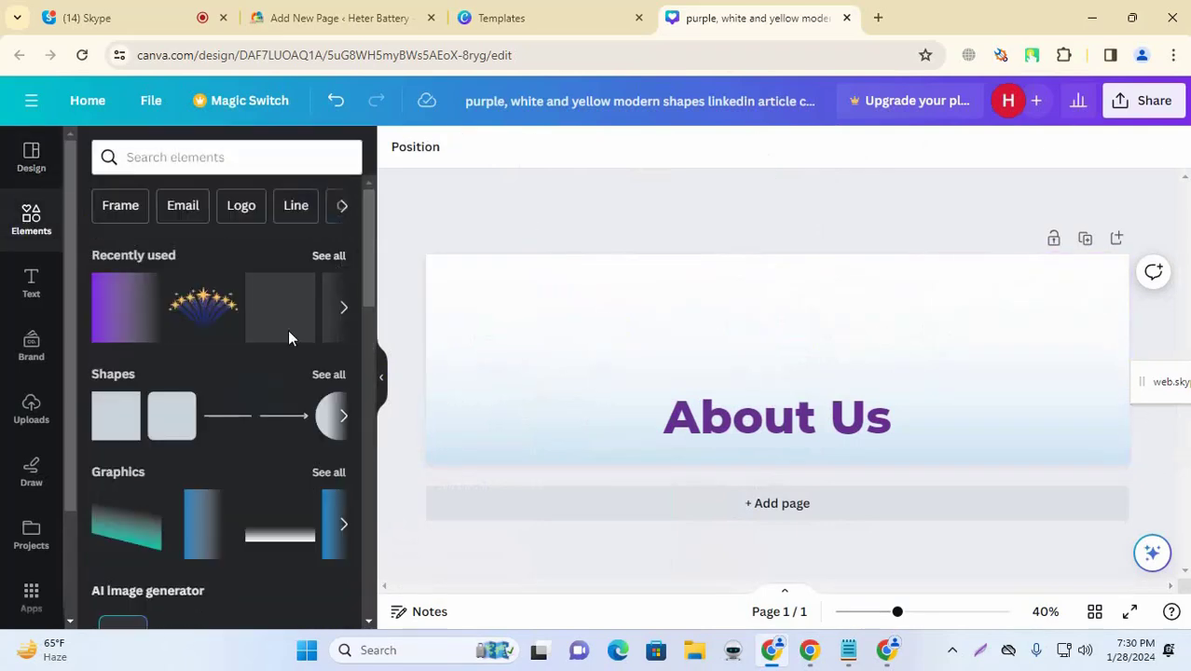
click(204, 310)
mouse_move(774, 360)
mouse_down()
mouse_move(772, 319)
mouse_move(762, 362)
mouse_up()
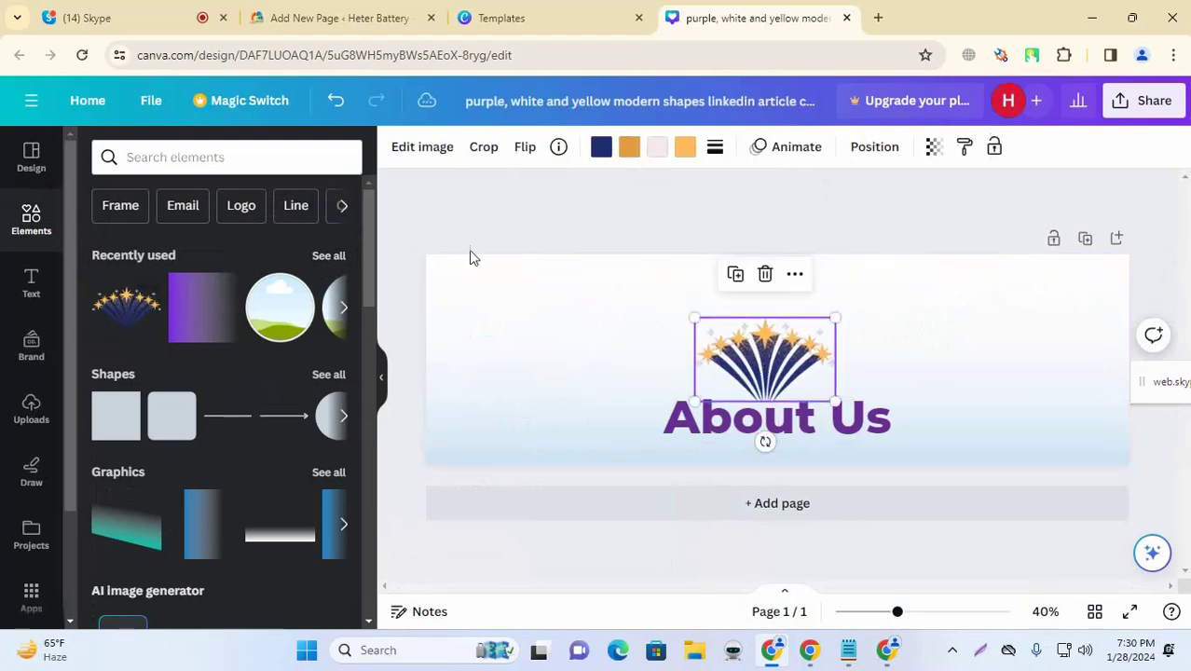
click(550, 226)
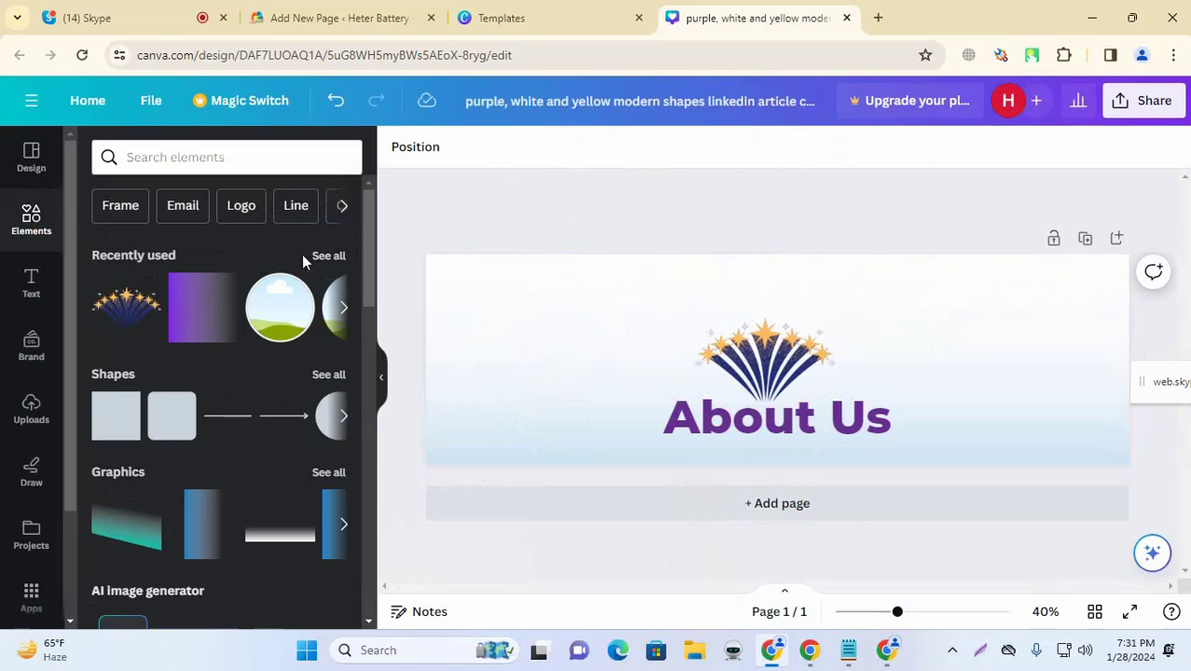
Step: Add a smiley sticker from recently used elements, shrink it to about 202×203, and place it beside the title
scroll(213, 356, down, 2)
scroll(222, 352, up, 1)
scroll(224, 353, down, 1)
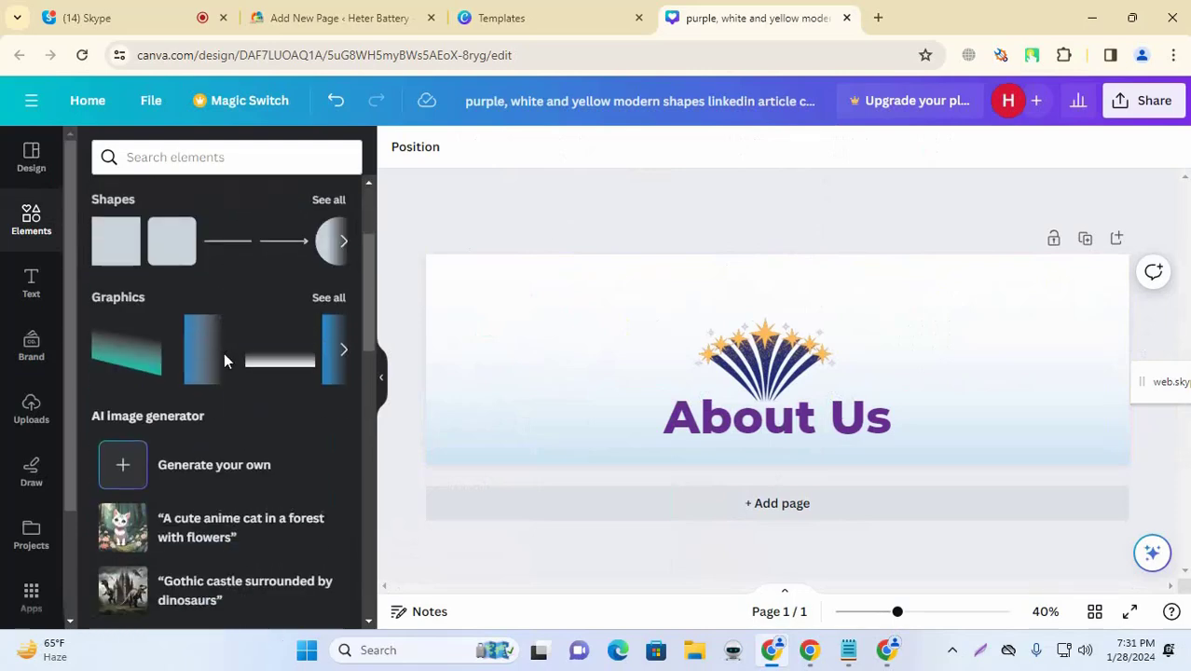
scroll(224, 352, down, 5)
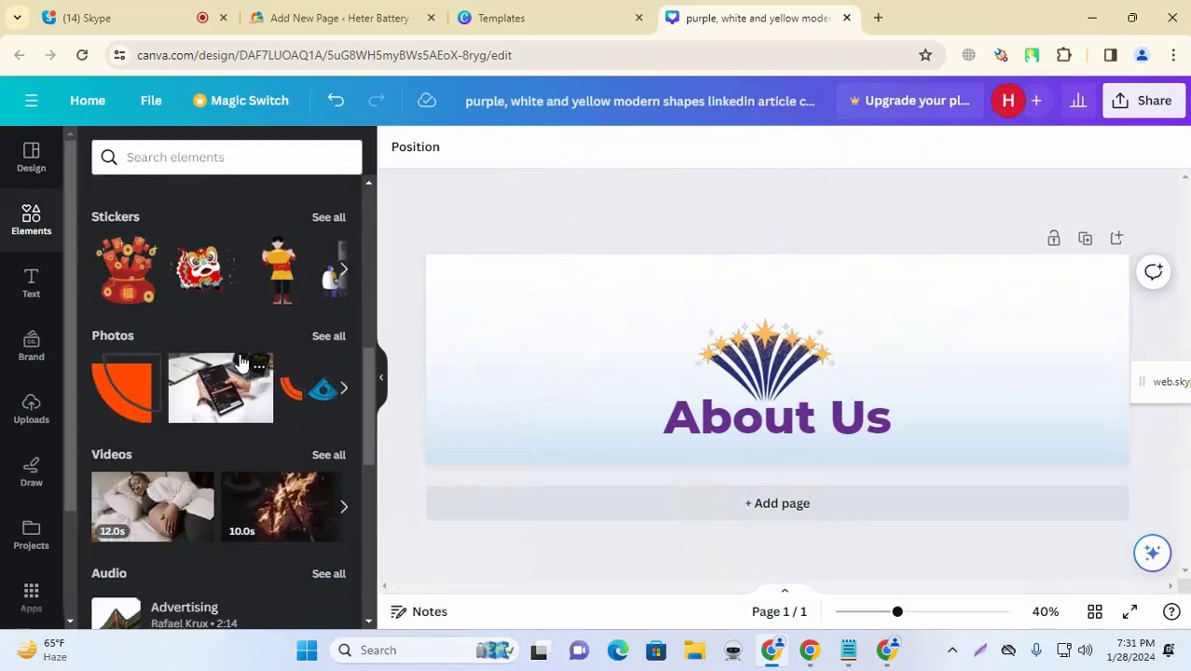
scroll(247, 359, down, 3)
scroll(259, 359, up, 5)
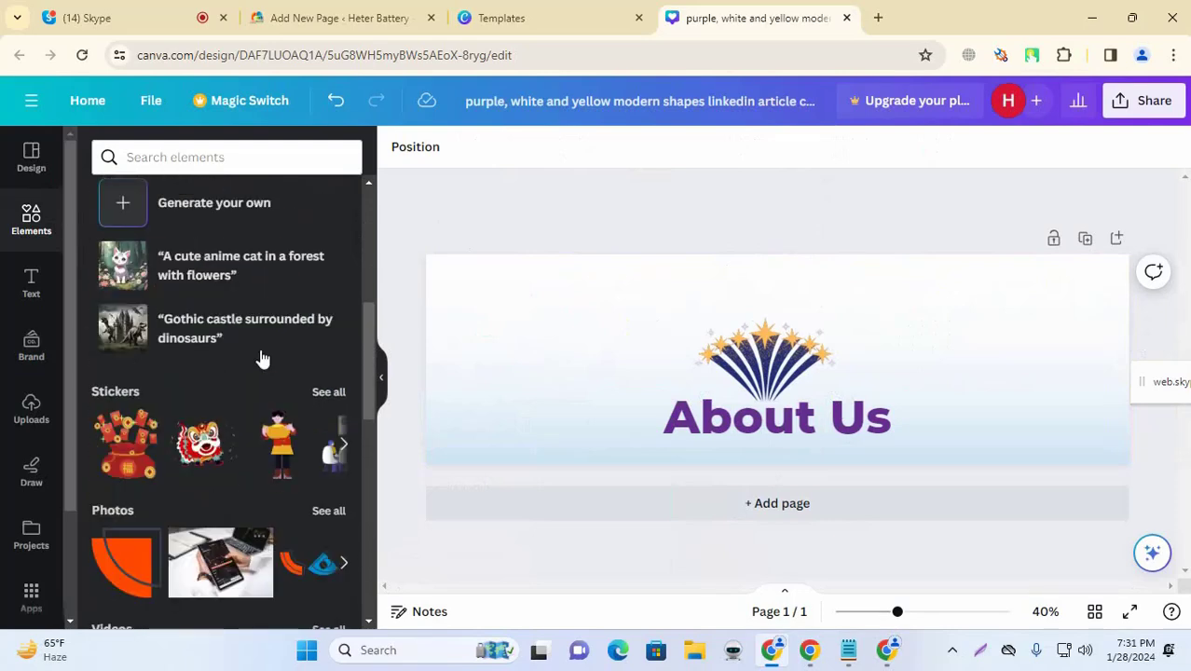
scroll(224, 369, up, 5)
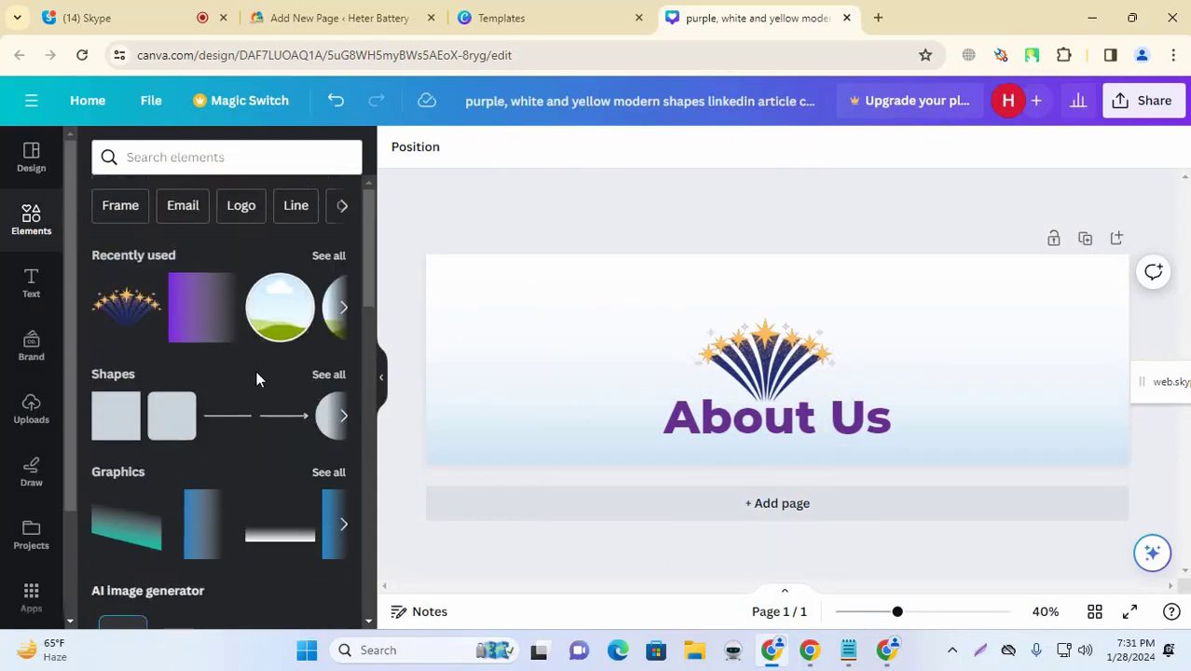
click(331, 257)
scroll(260, 358, down, 4)
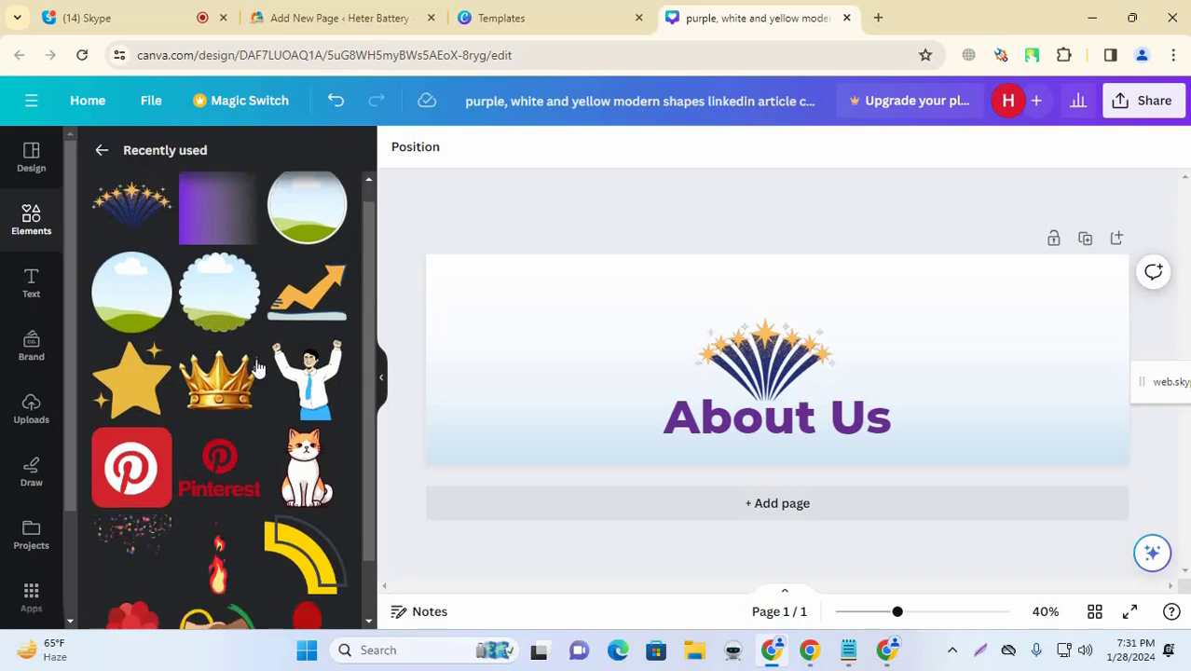
scroll(276, 382, down, 1)
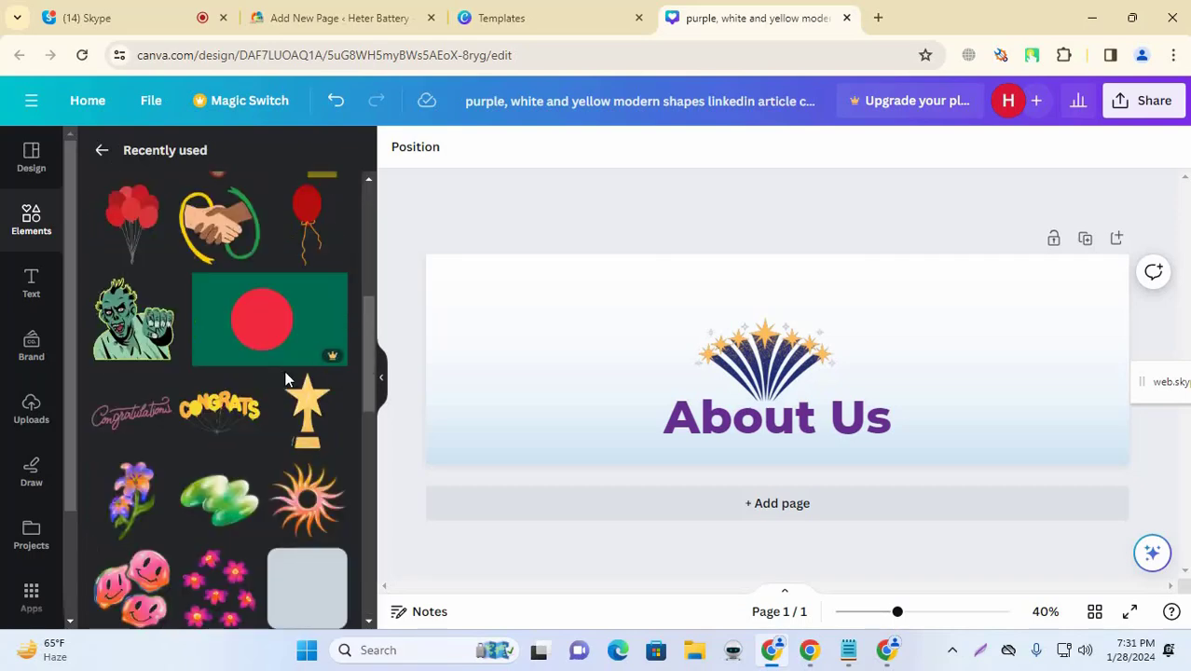
scroll(284, 380, down, 2)
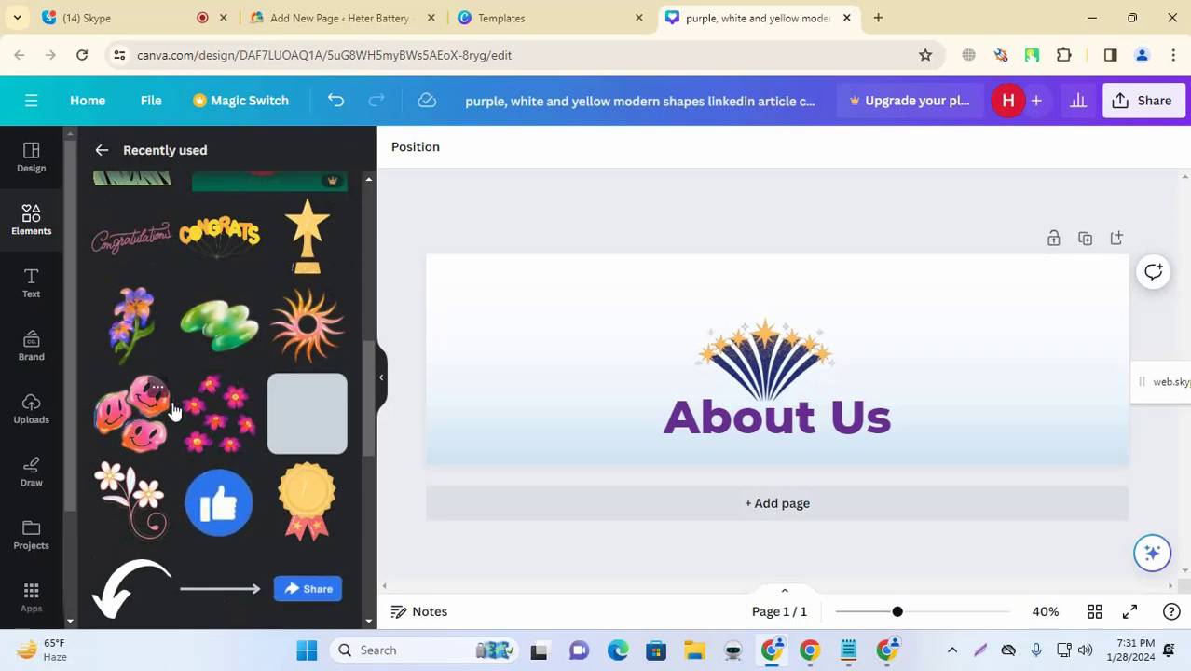
click(129, 410)
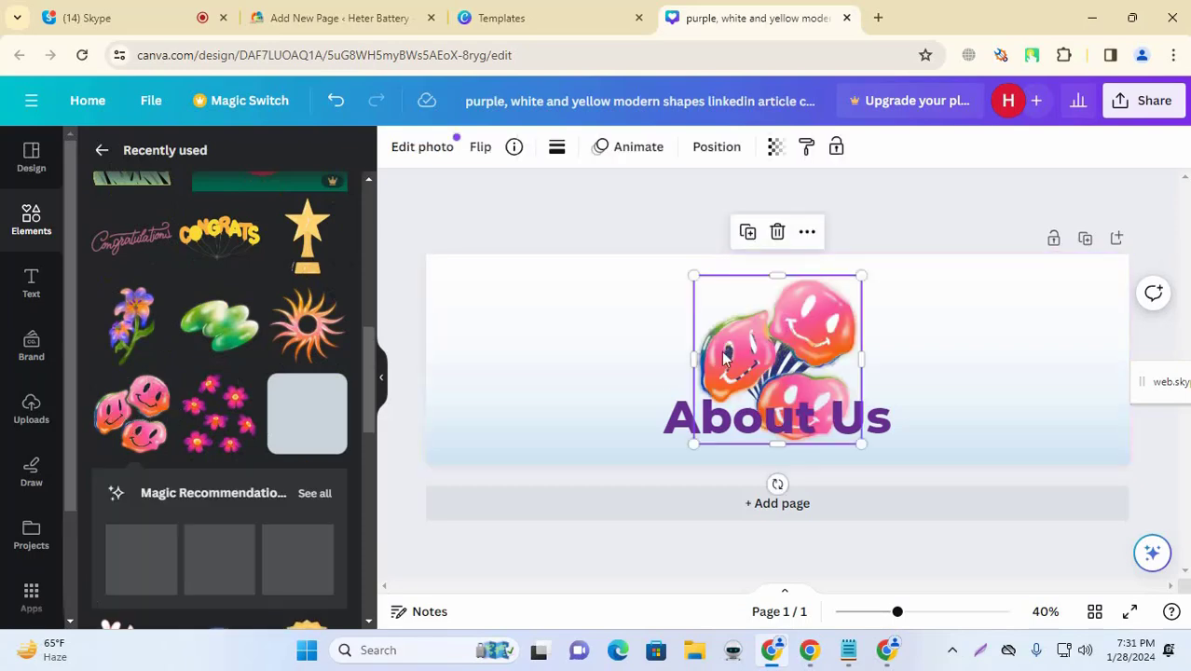
drag(786, 355, 532, 348)
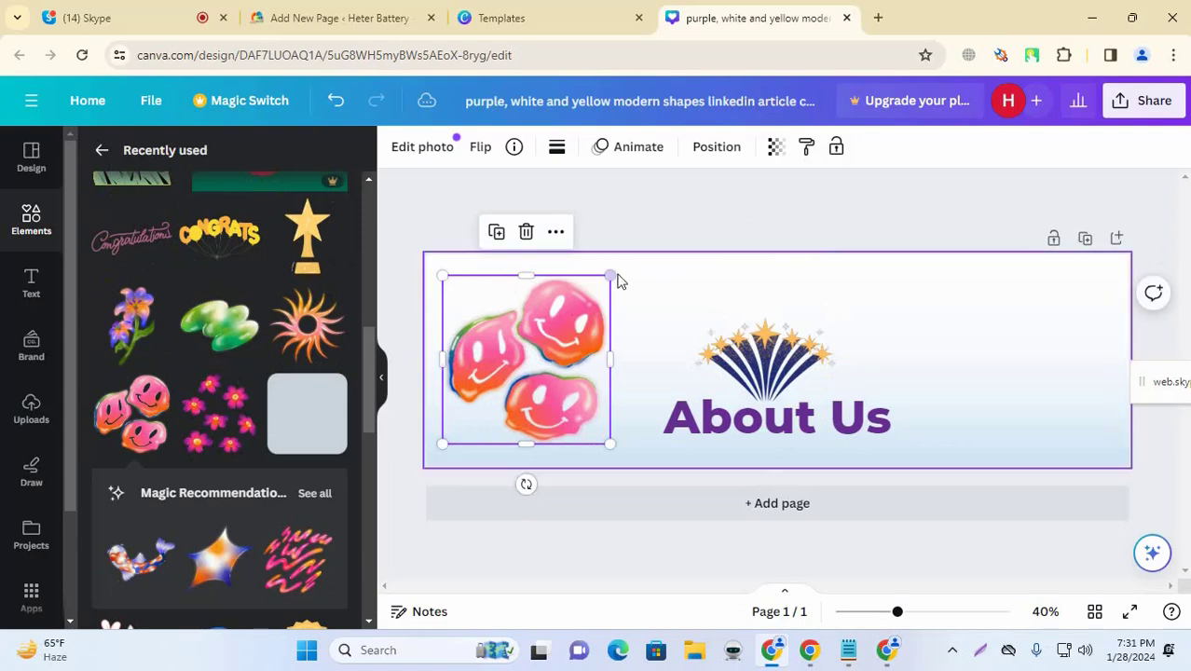
drag(617, 277, 493, 361)
drag(508, 409, 1029, 382)
Step: Download the About Us banner as a 2,000 × 600 px PNG and dismiss the notifications
click(901, 224)
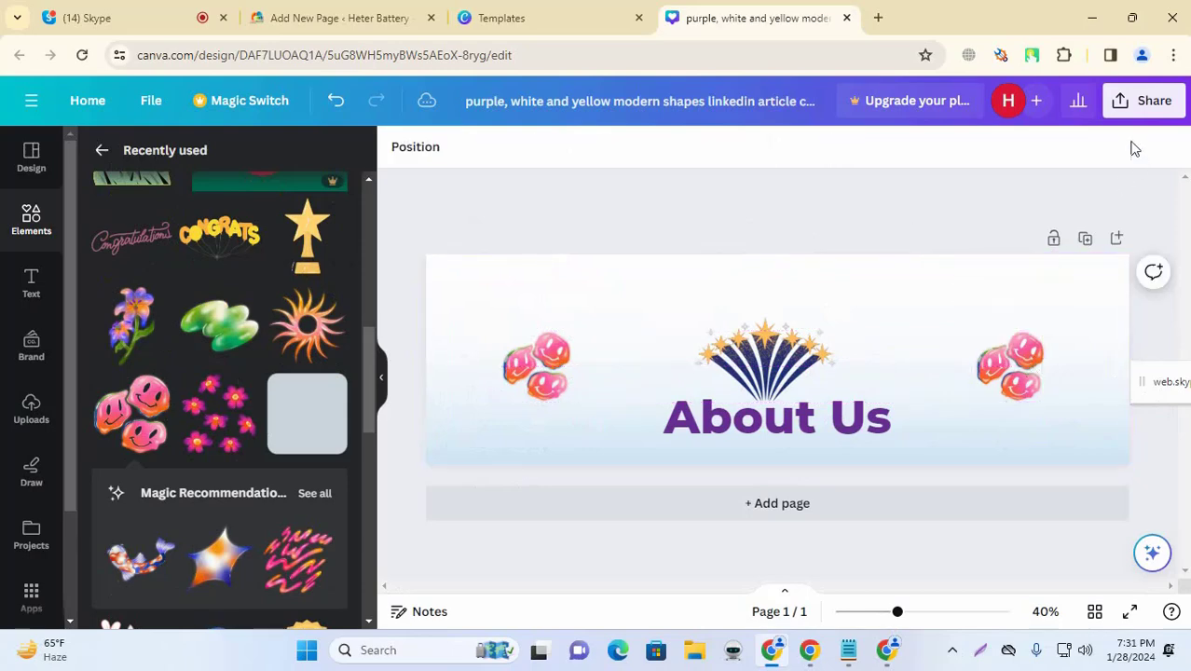
click(1128, 103)
scroll(998, 401, down, 3)
click(989, 409)
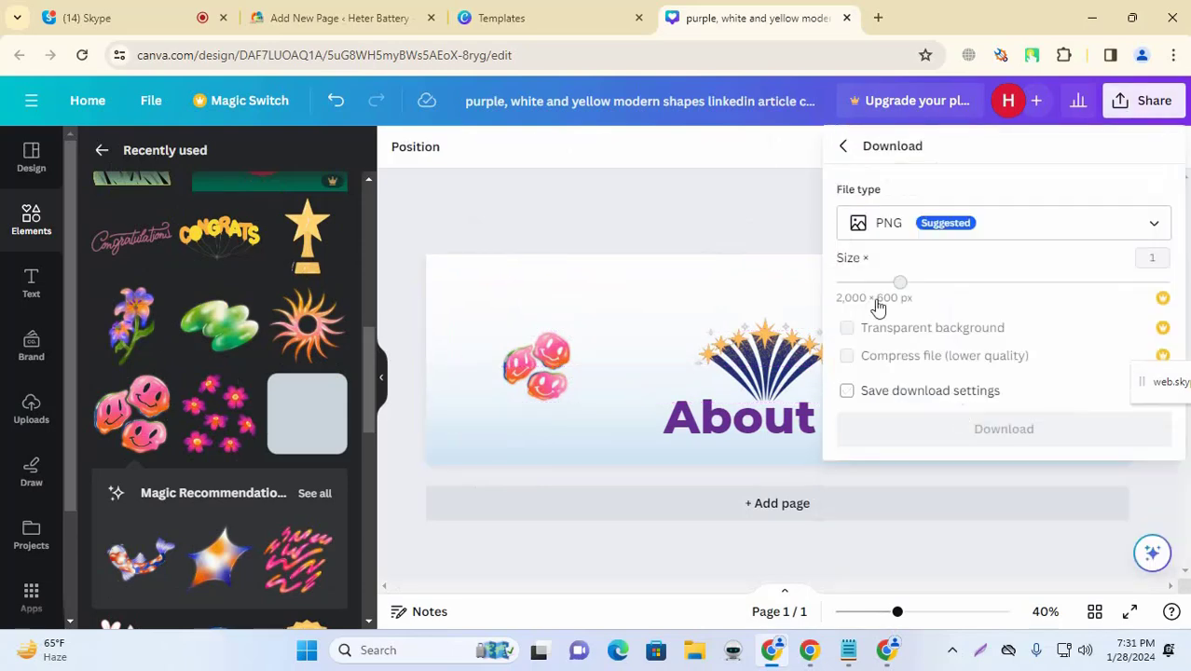
click(1025, 436)
click(1033, 433)
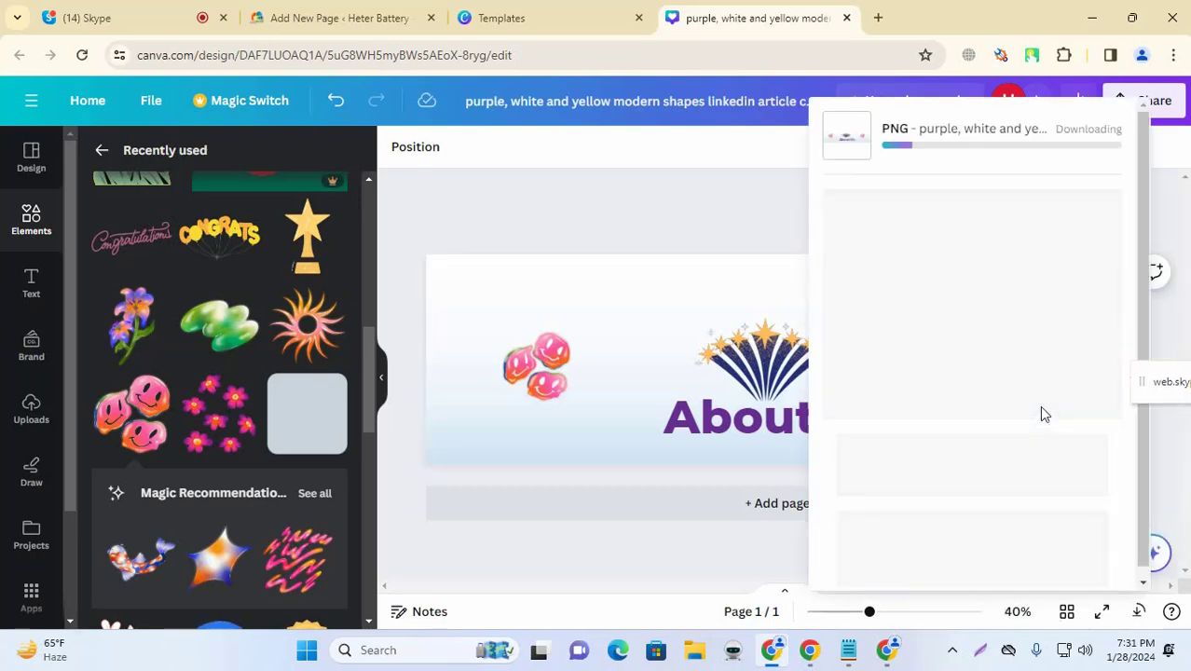
click(744, 219)
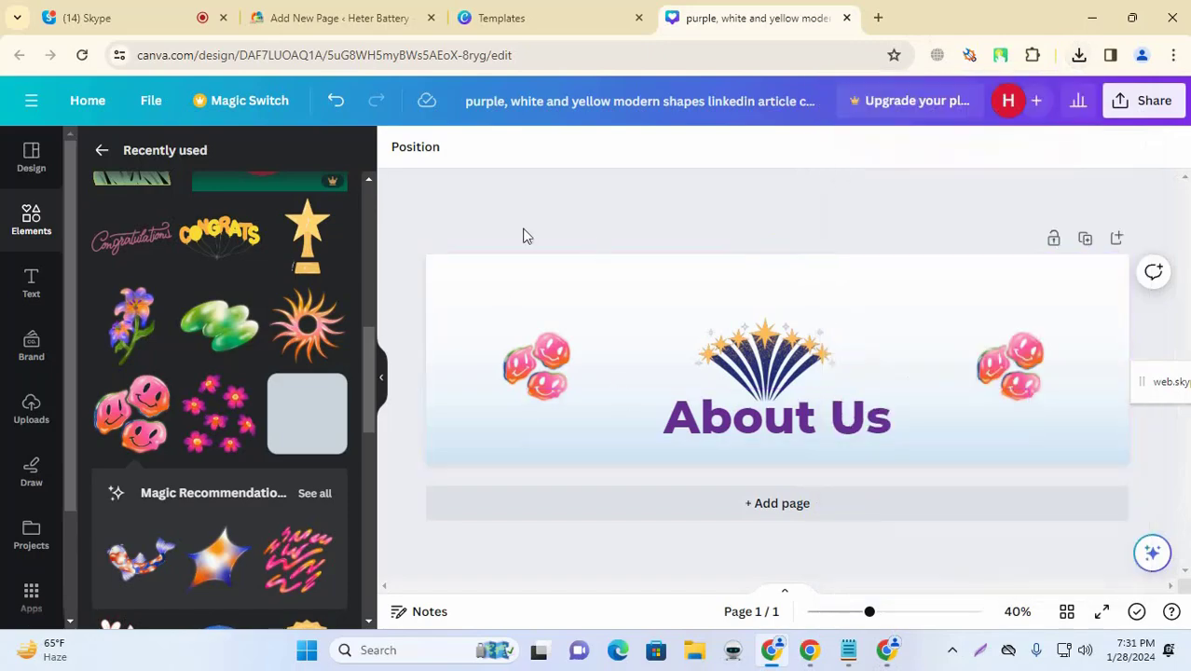
Step: Back in the WordPress page editor, insert an empty block above the 'Welcome' paragraph
click(492, 9)
click(293, 9)
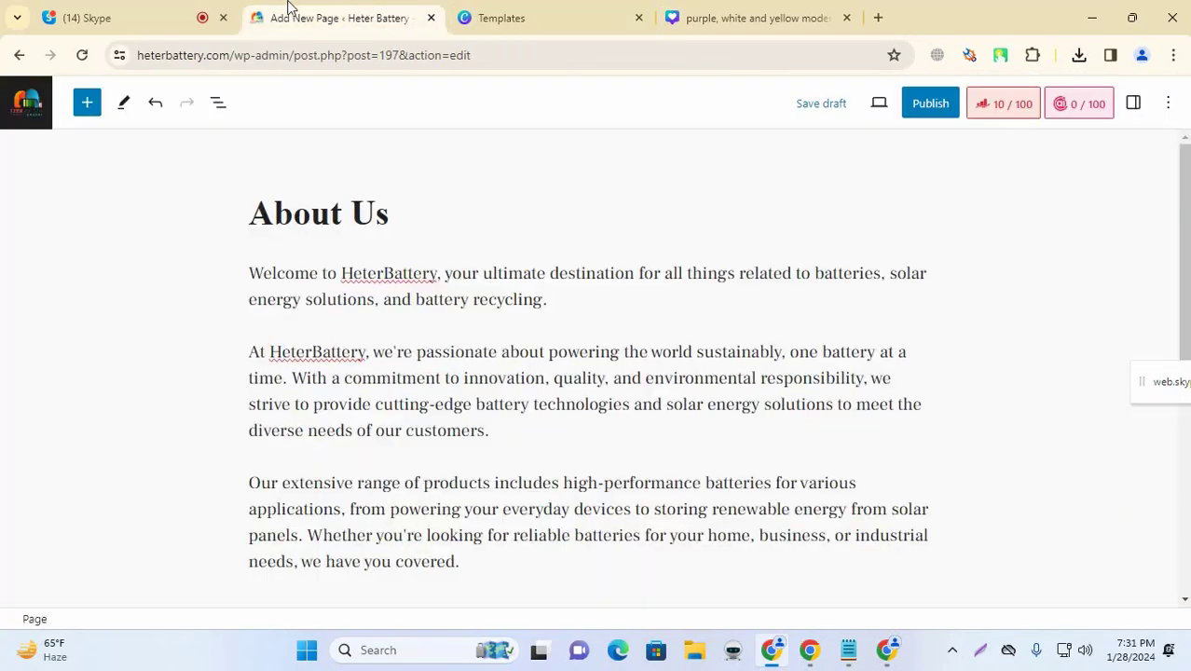
click(168, 15)
click(382, 17)
click(549, 299)
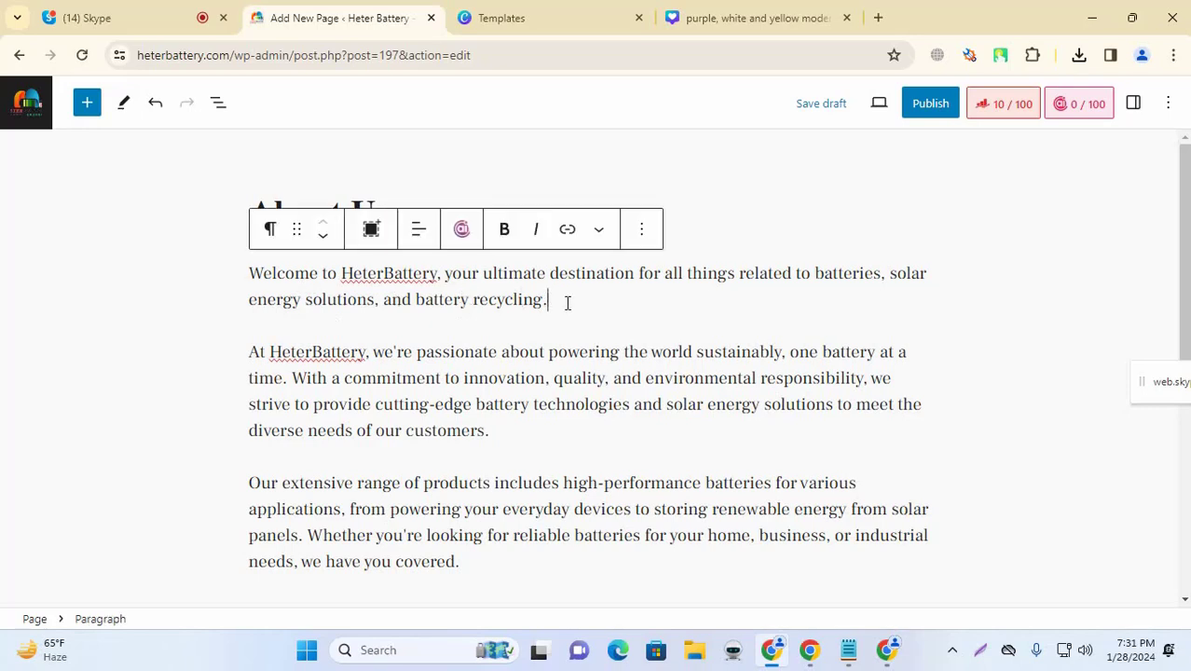
click(252, 272)
key(Return)
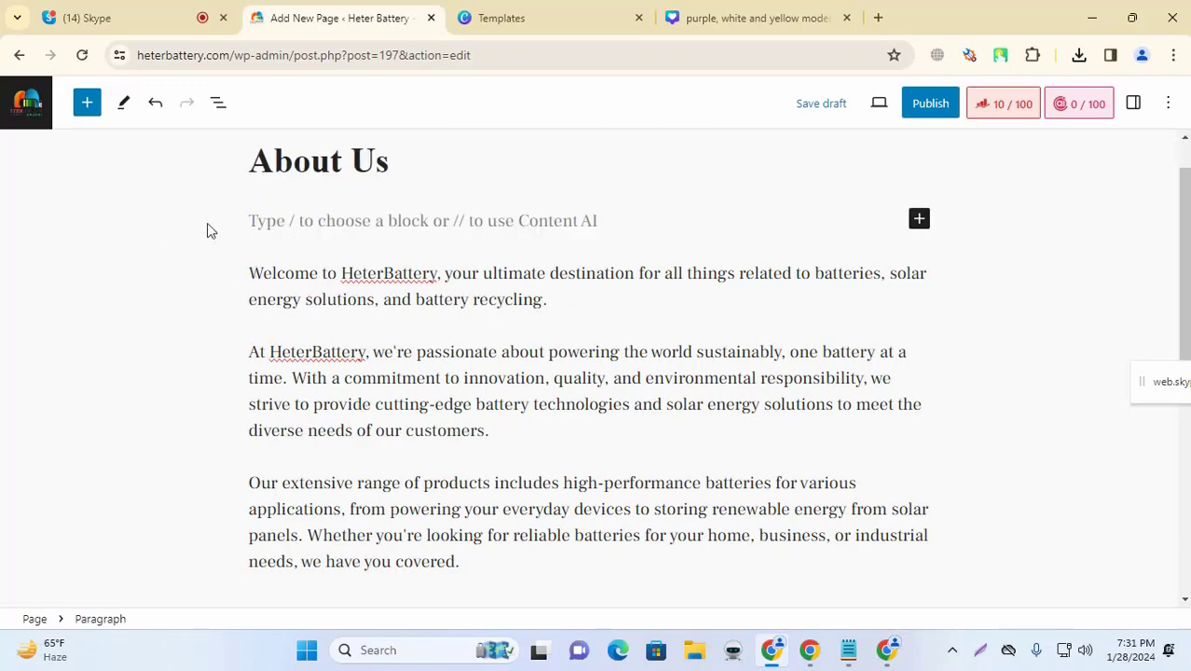
Step: Turn it into an Image block with the banner PNG uploaded from Downloads, narrowed slightly
click(915, 224)
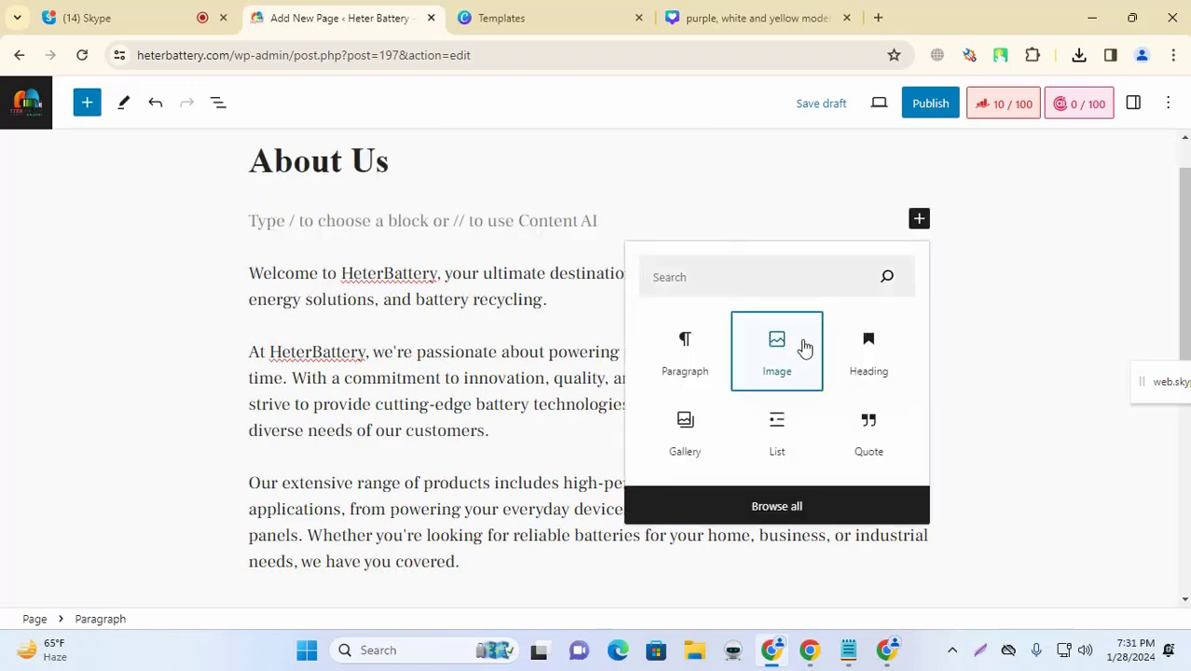
click(802, 346)
click(329, 317)
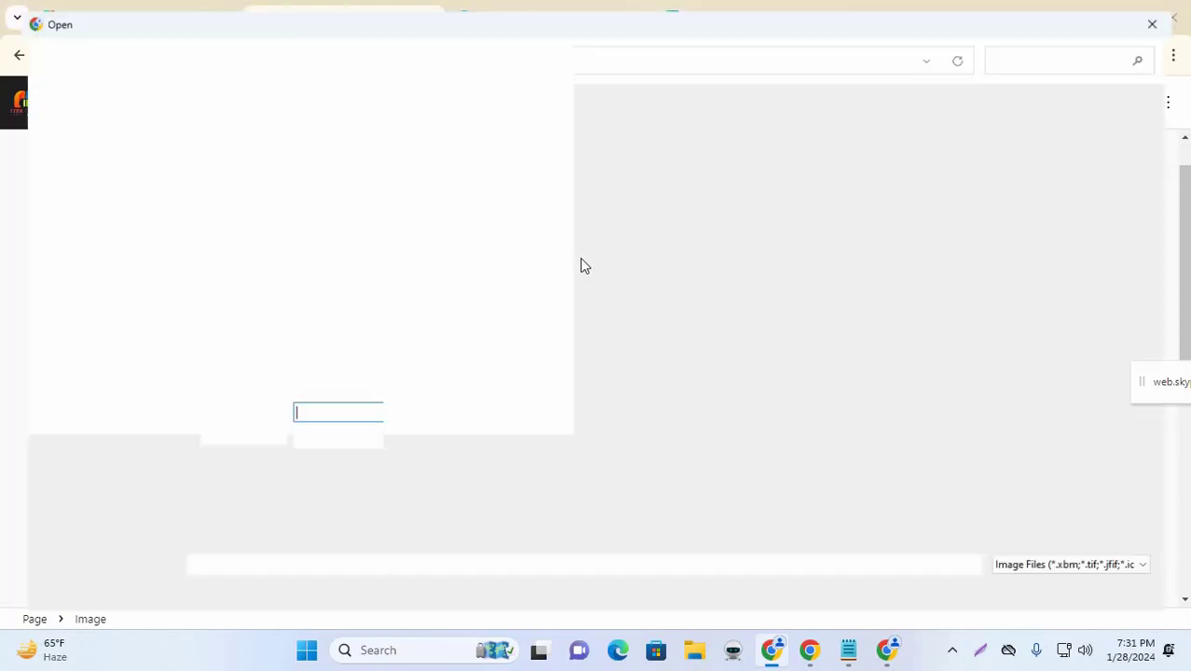
click(107, 270)
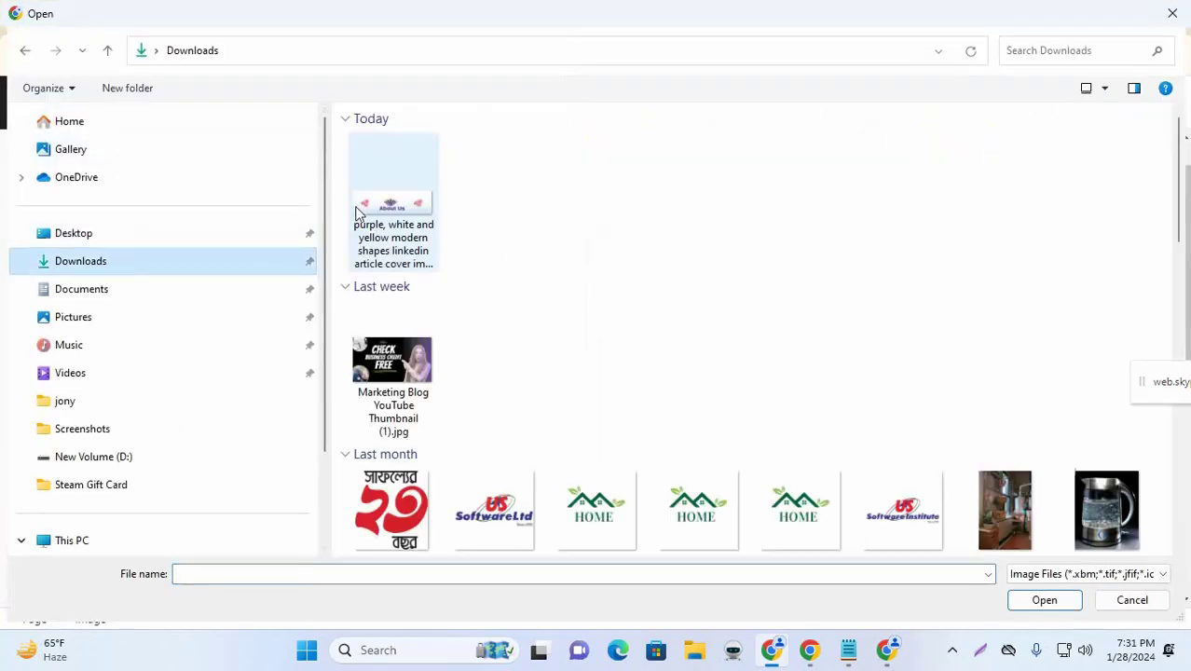
click(401, 205)
click(1043, 602)
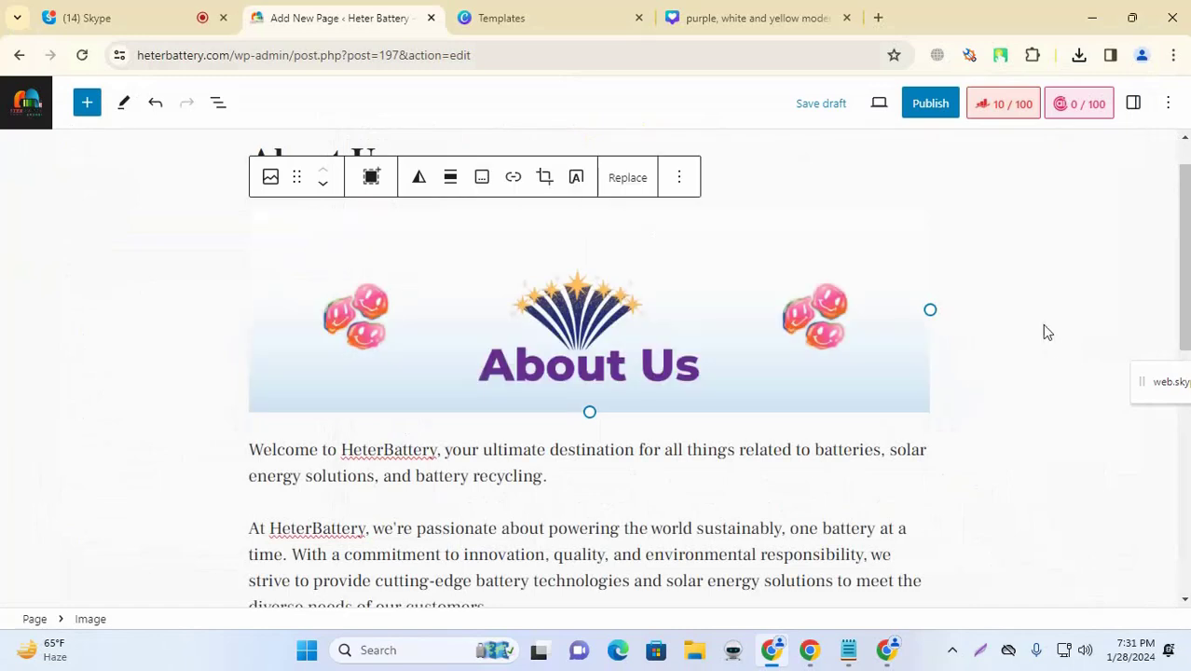
drag(931, 312, 898, 308)
click(1010, 318)
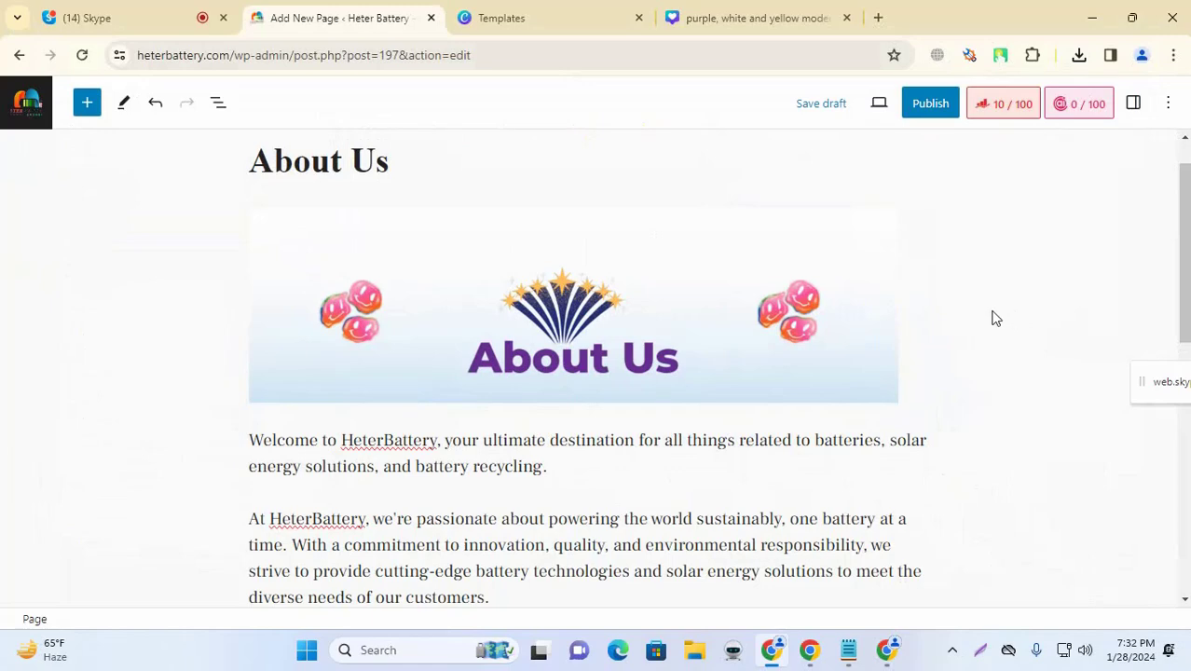
click(681, 317)
click(450, 179)
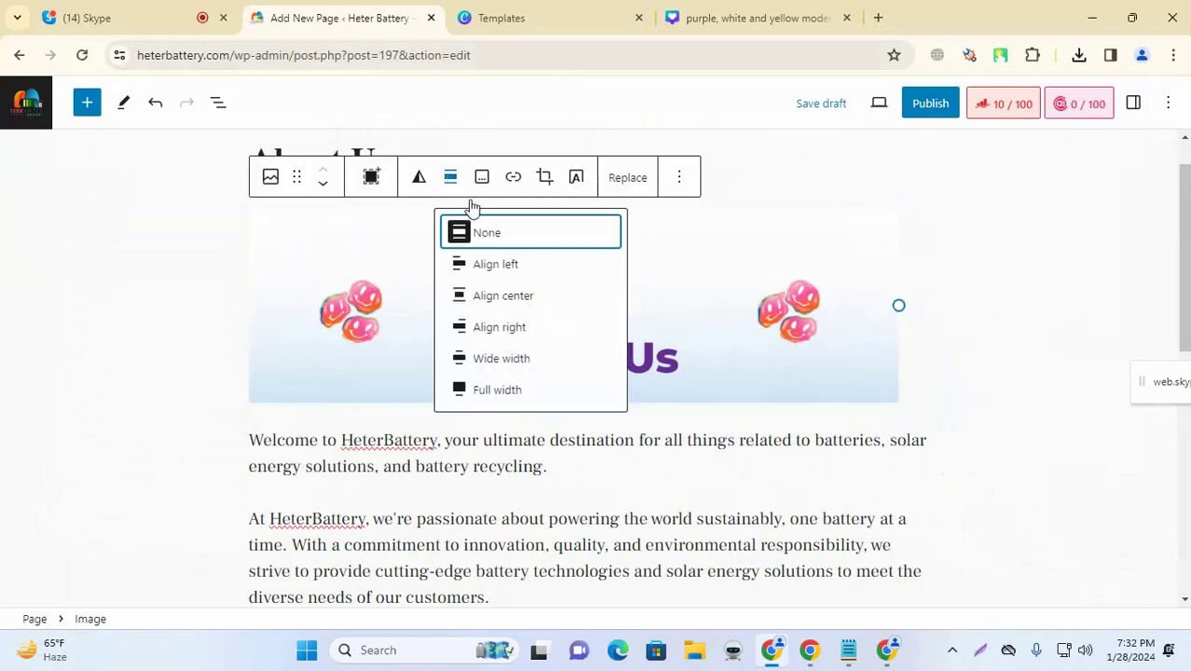
click(503, 297)
click(957, 277)
scroll(989, 324, up, 1)
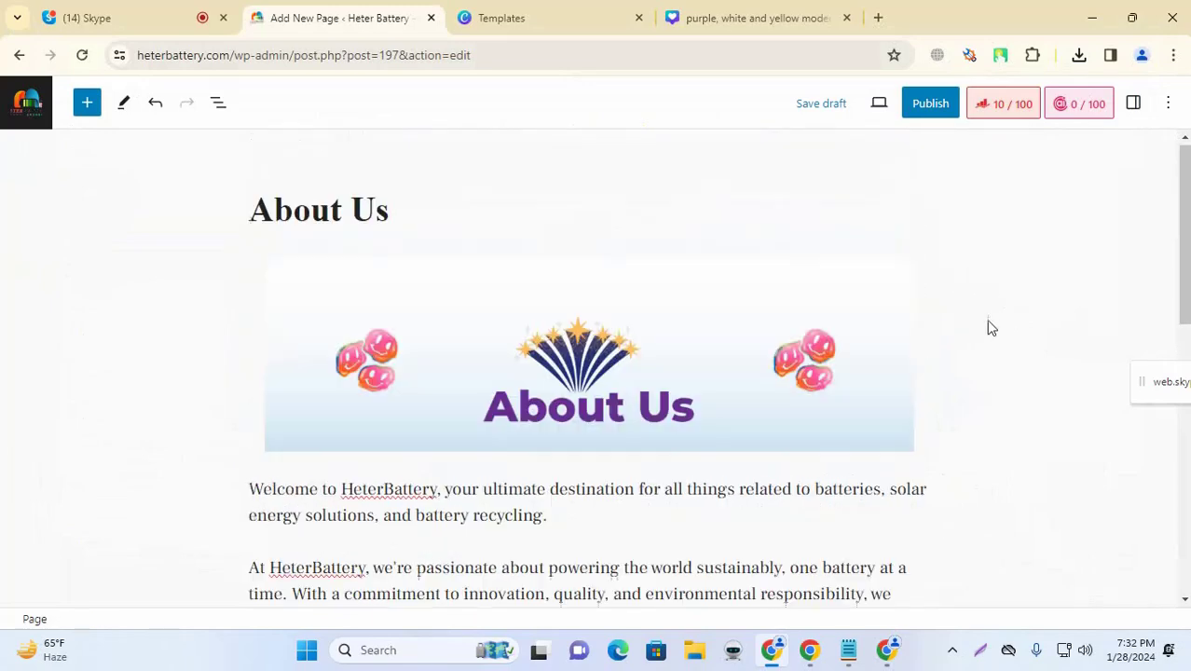
scroll(944, 341, down, 6)
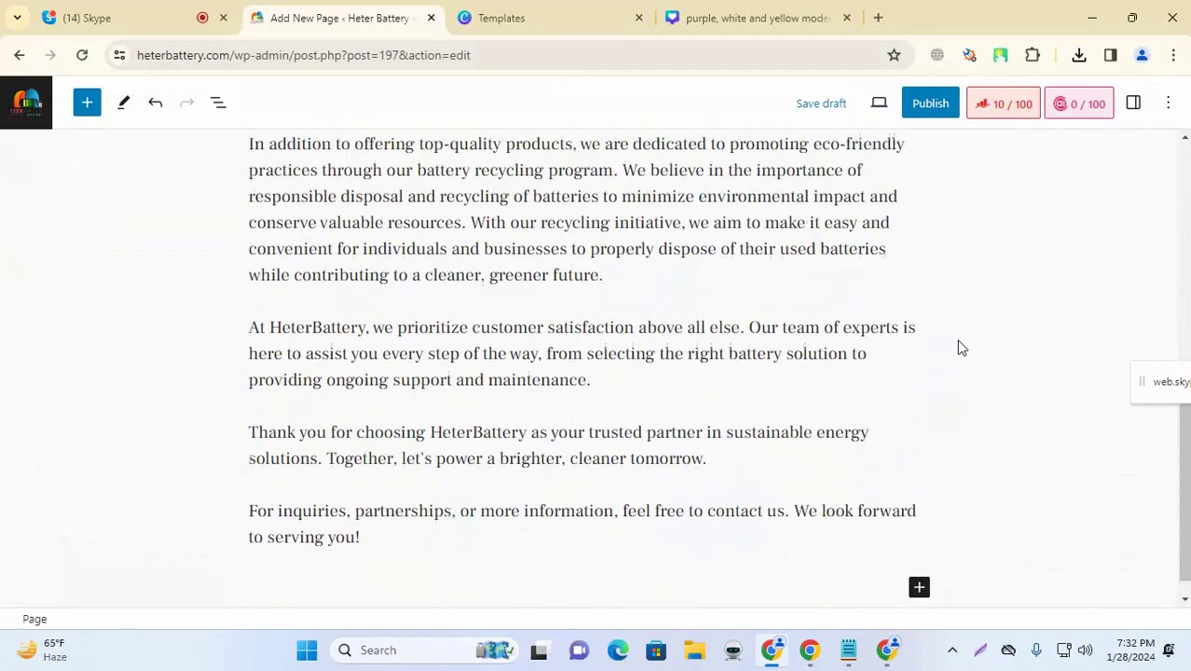
scroll(960, 344, up, 5)
scroll(767, 306, down, 5)
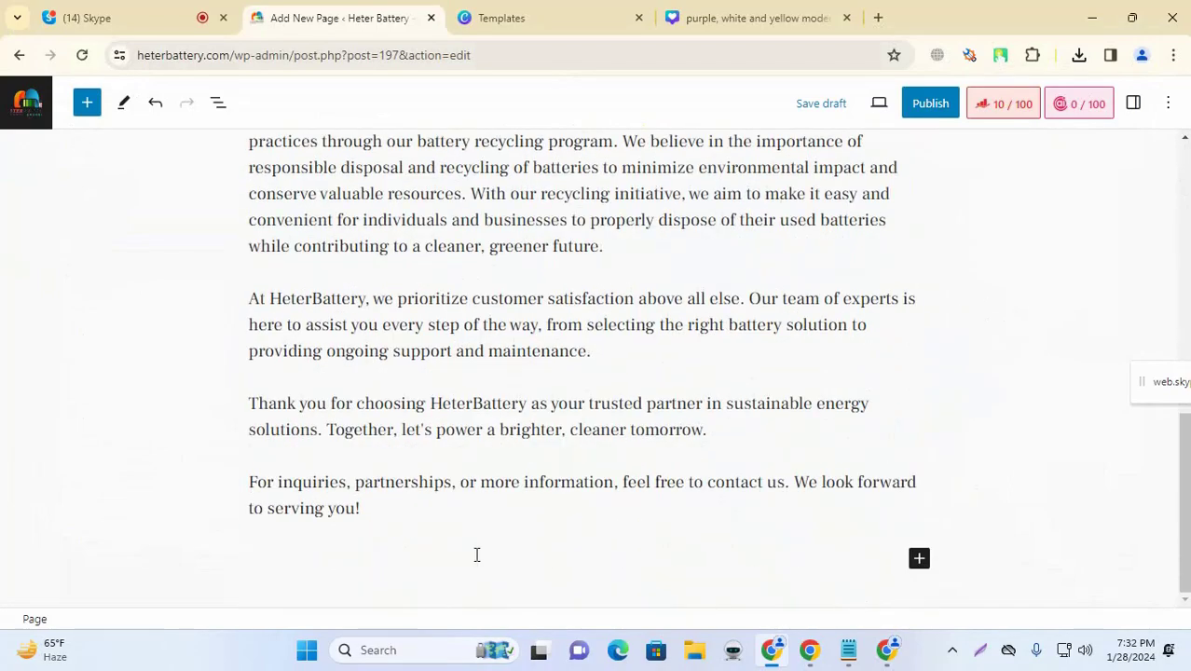
click(418, 516)
click(1109, 382)
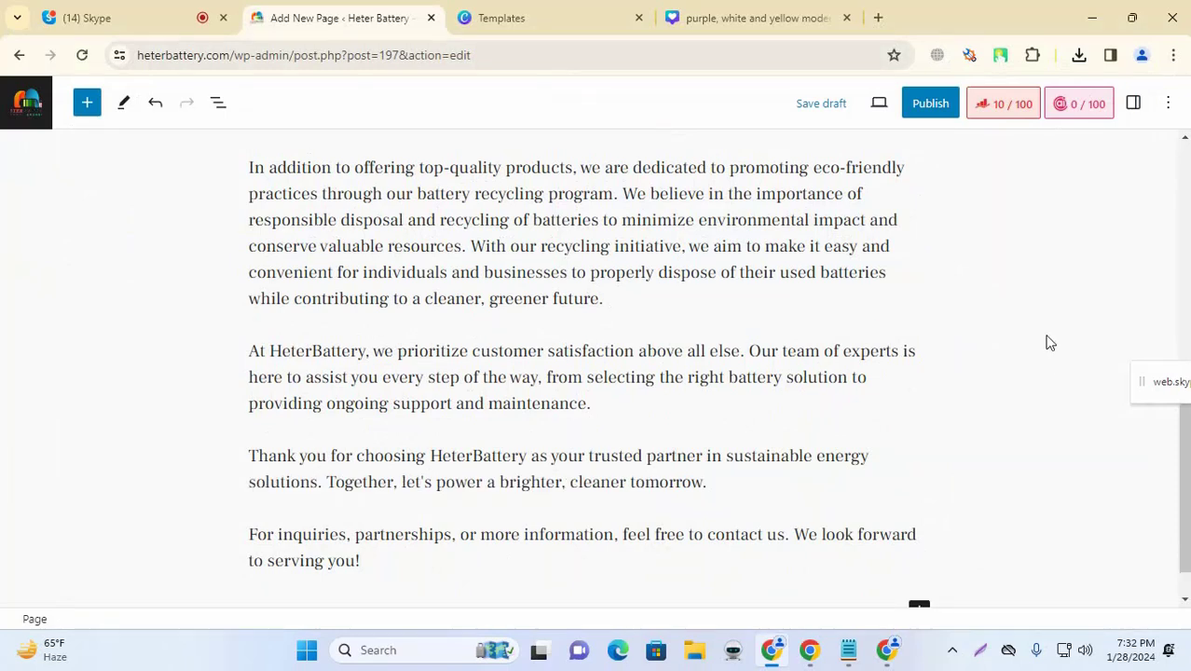
scroll(779, 388, down, 1)
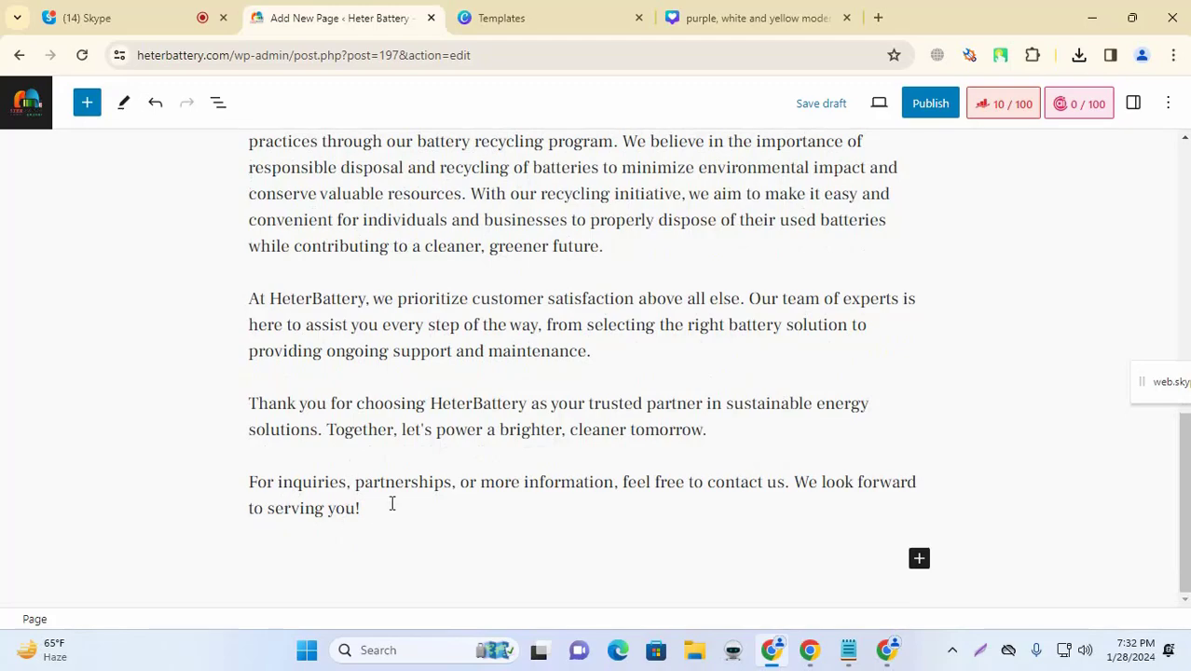
scroll(719, 404, up, 10)
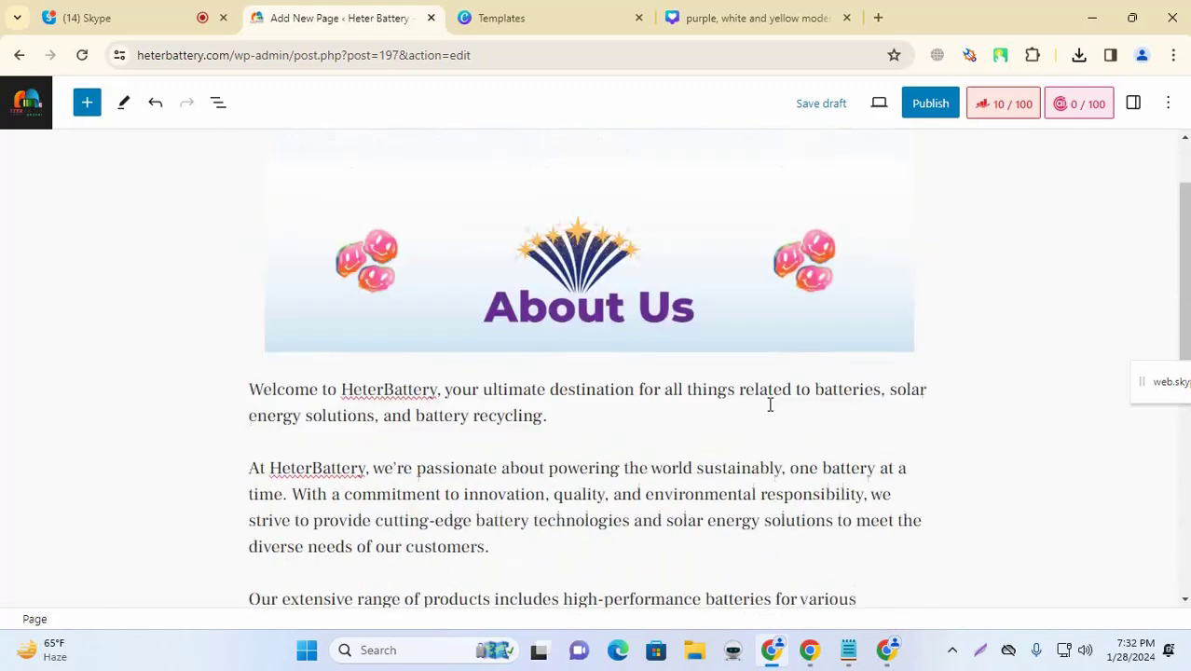
click(824, 311)
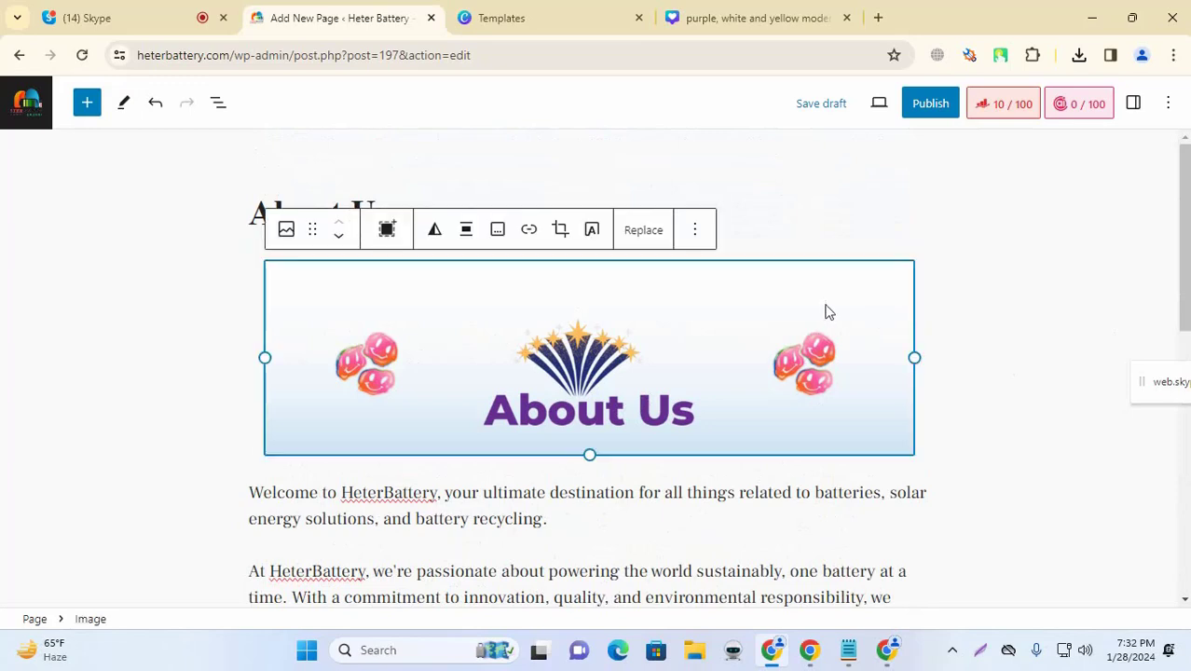
click(1102, 255)
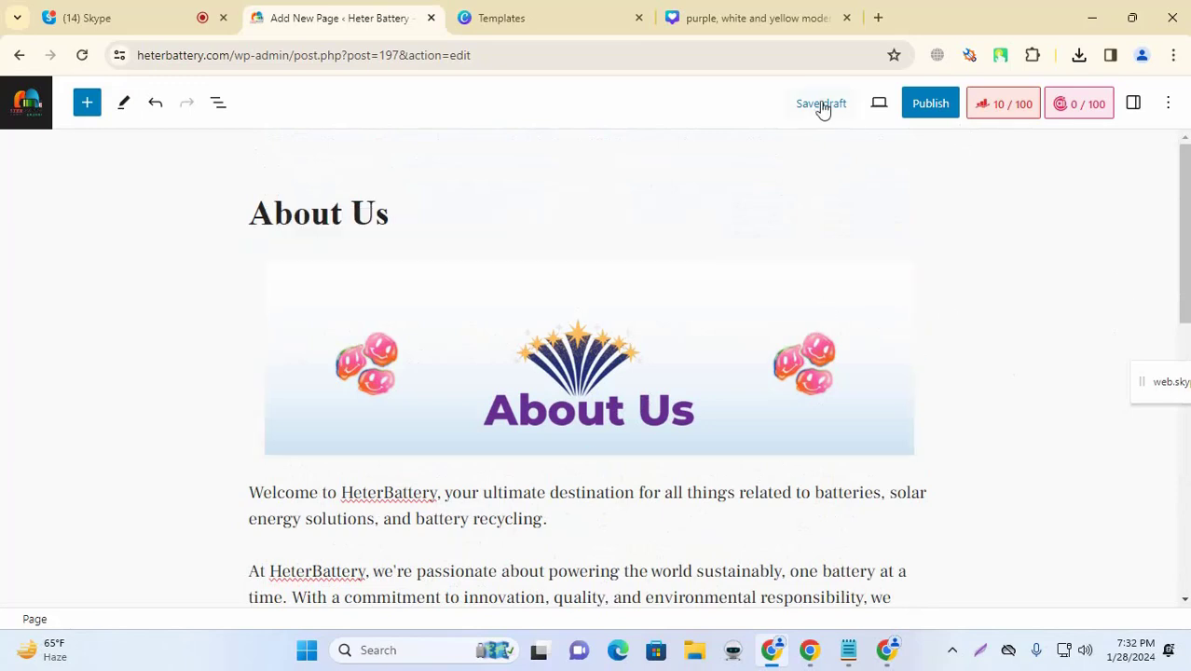
Step: Copy the 'About Us' title into Rank Math's Focus Keyword field, reaching a 48/100 score
click(1133, 103)
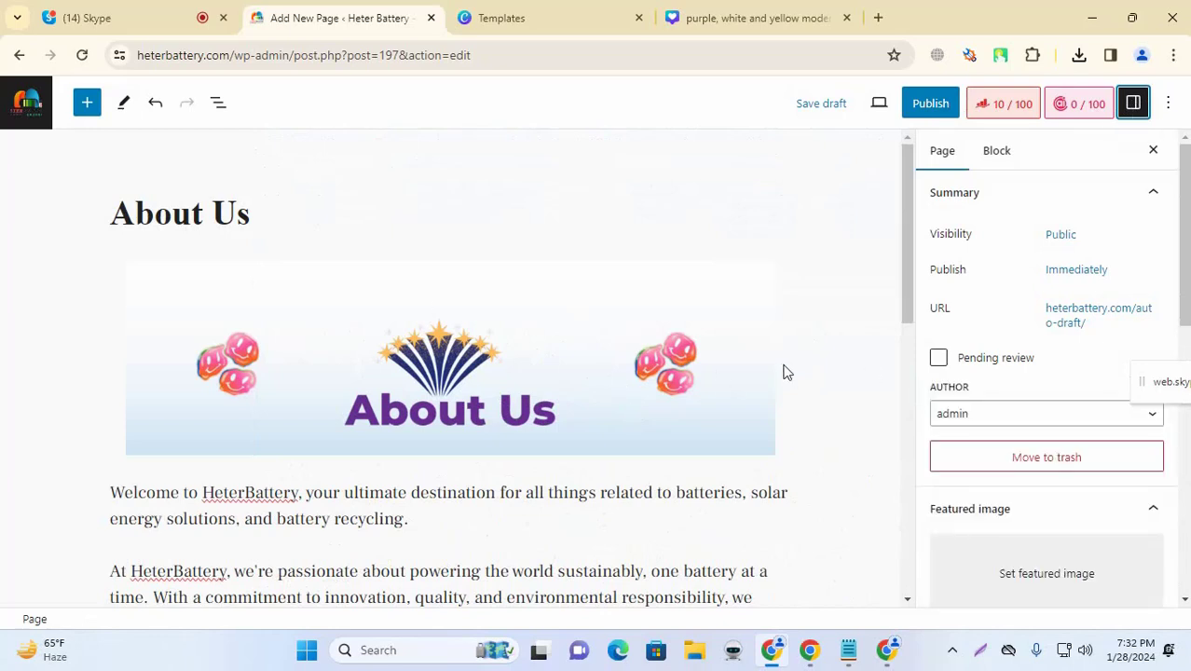
click(1022, 109)
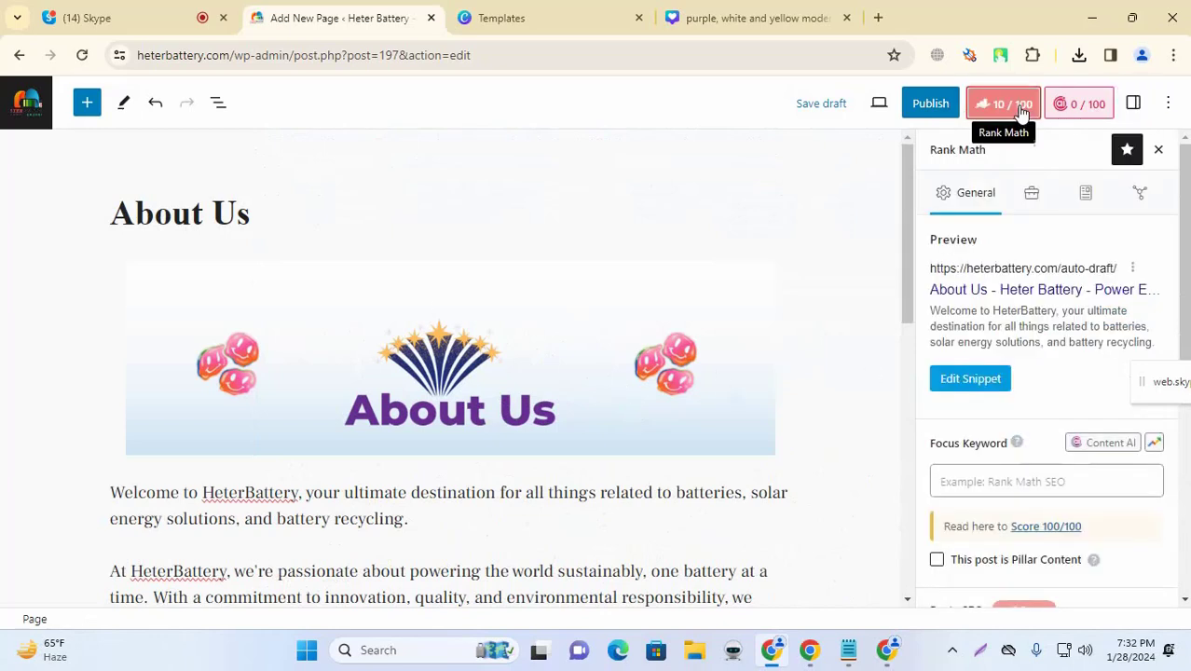
triple_click(261, 211)
key(ctrl+c)
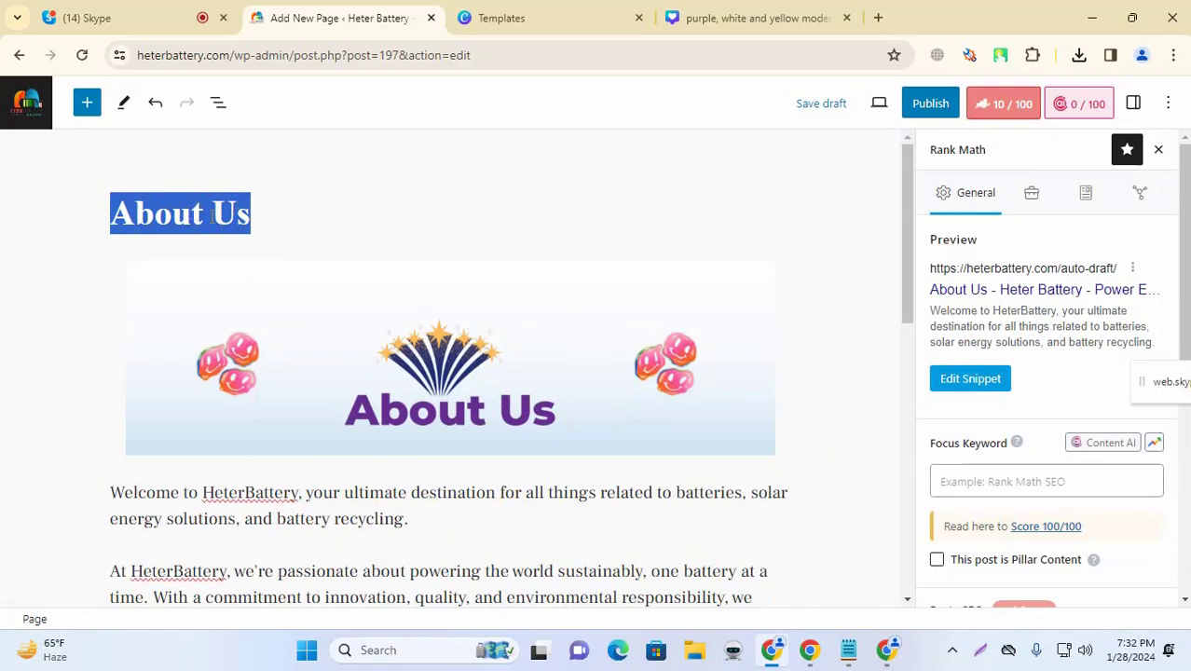
scroll(999, 270, down, 2)
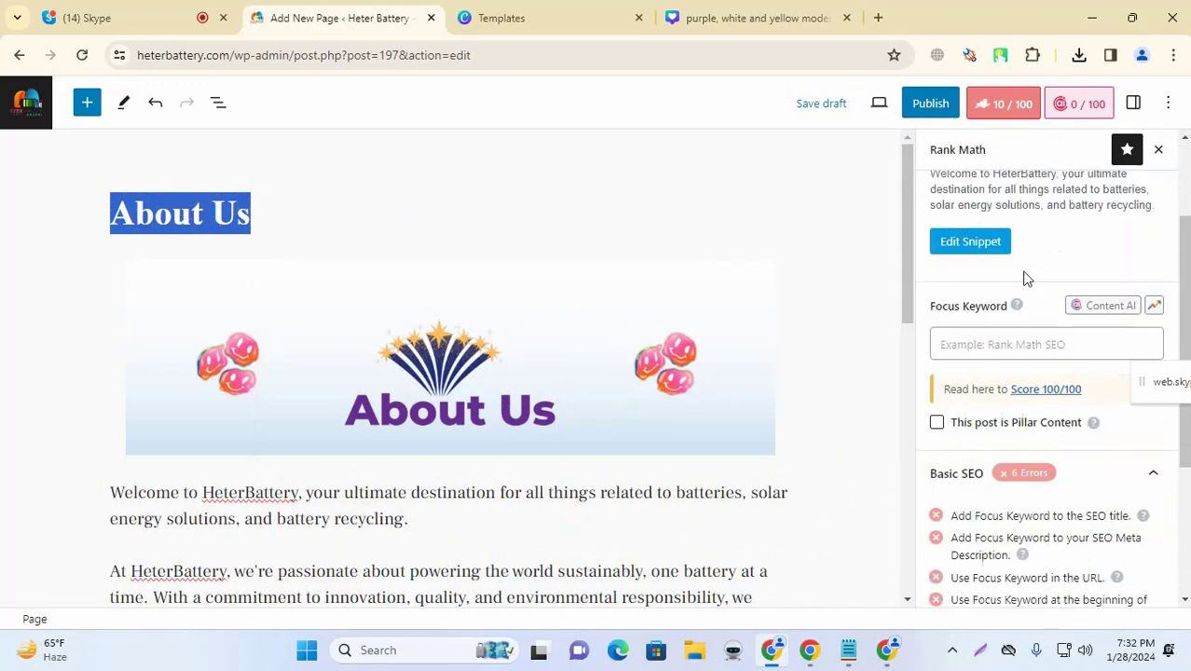
click(974, 309)
key(ctrl+v)
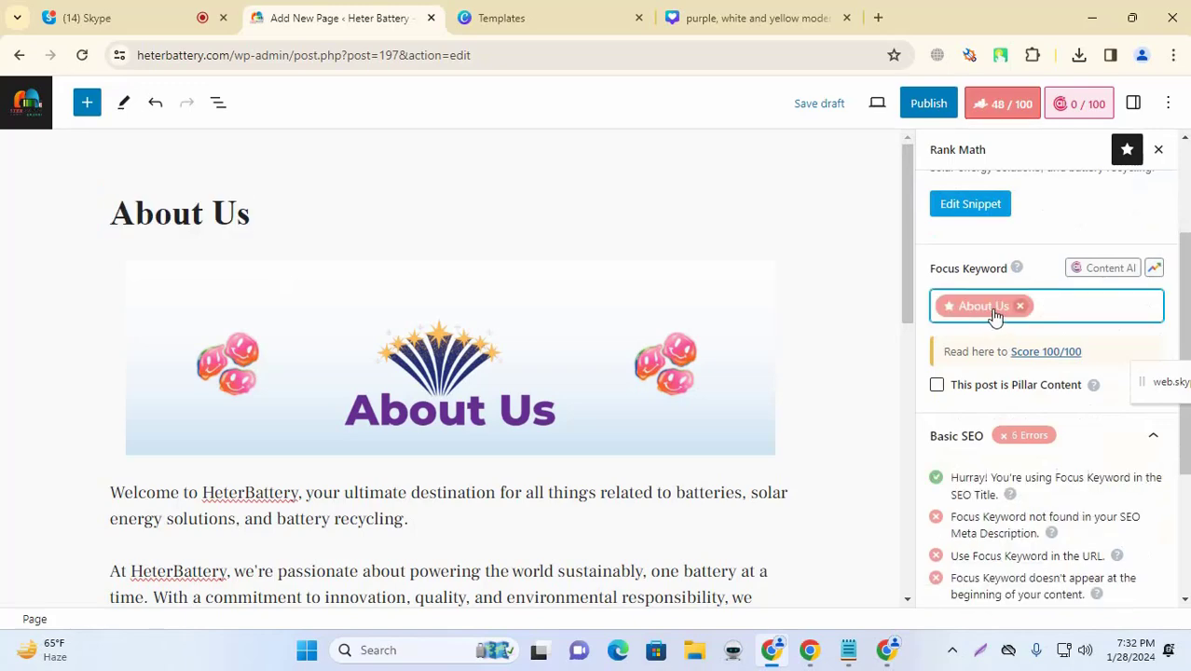
click(936, 232)
scroll(1004, 267, up, 3)
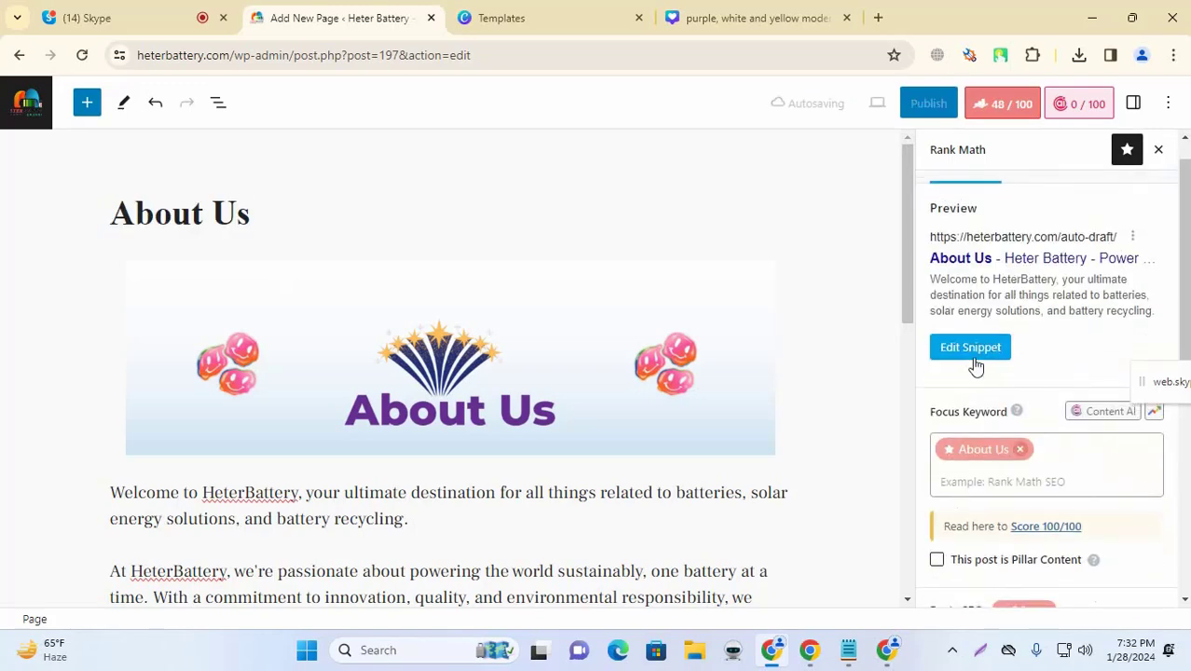
click(986, 359)
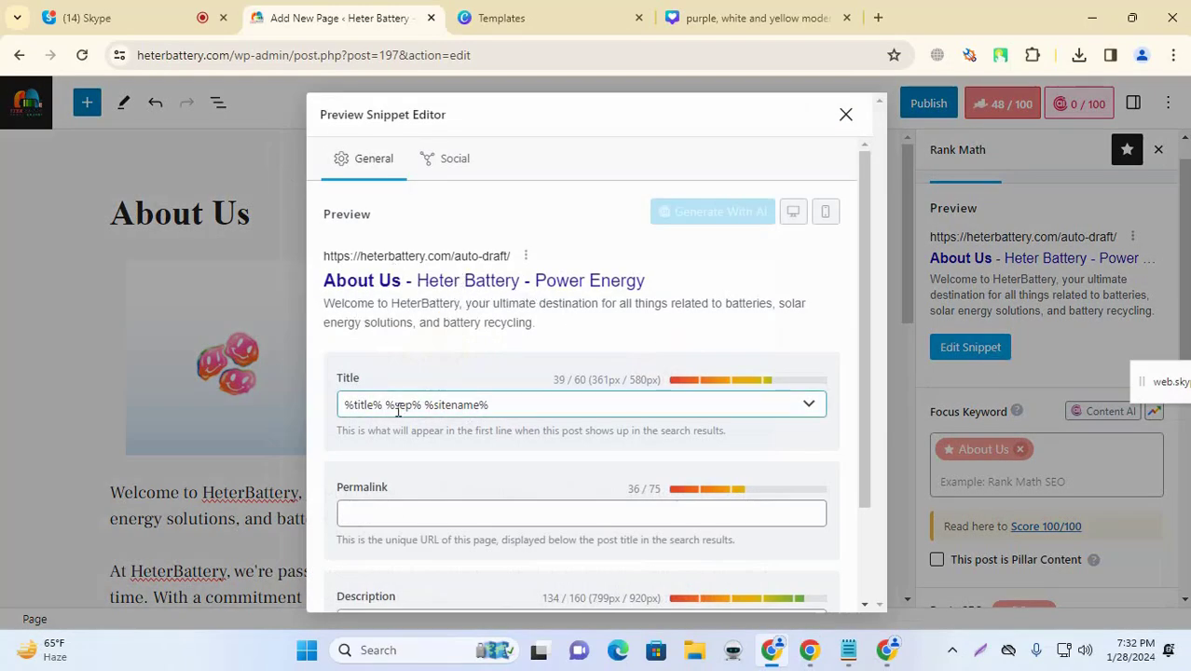
Step: Delete the %sitename% placeholder from the Rank Math SEO title
drag(386, 406, 718, 427)
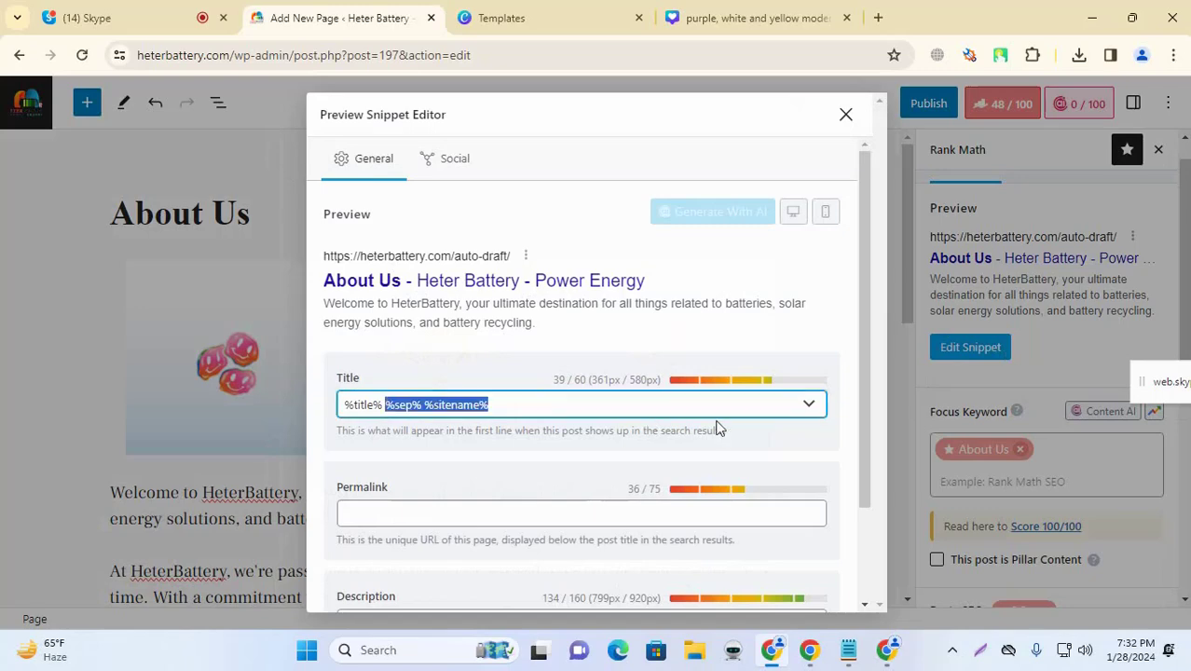
click(424, 405)
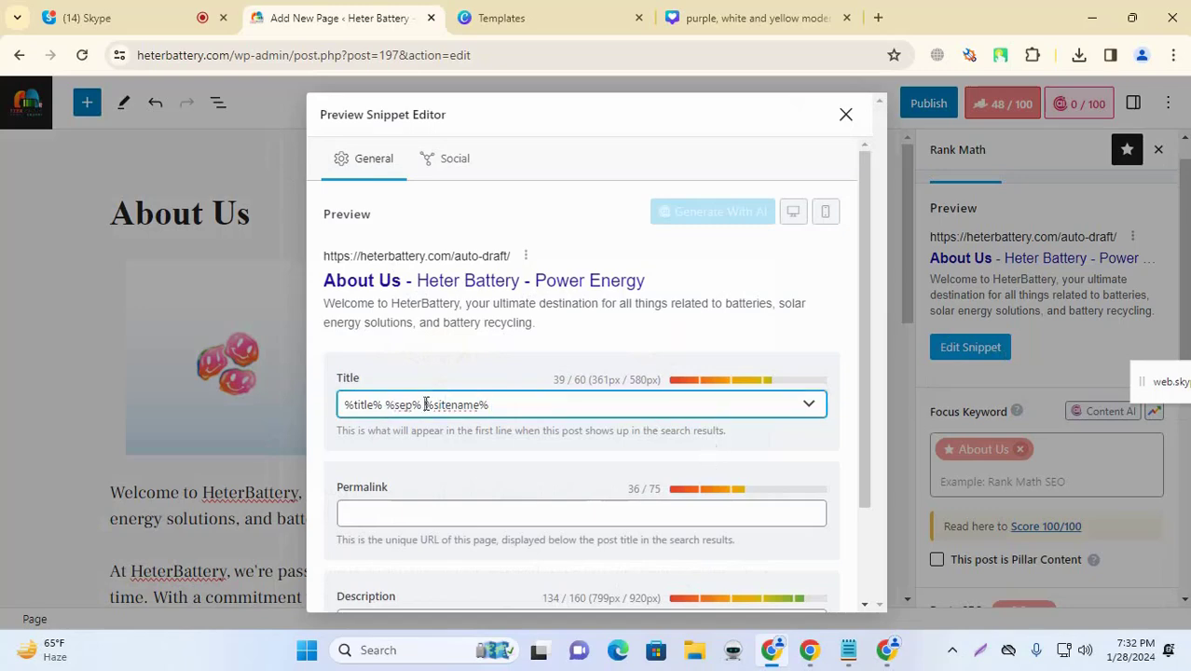
drag(424, 404, 646, 418)
key(BackSpace)
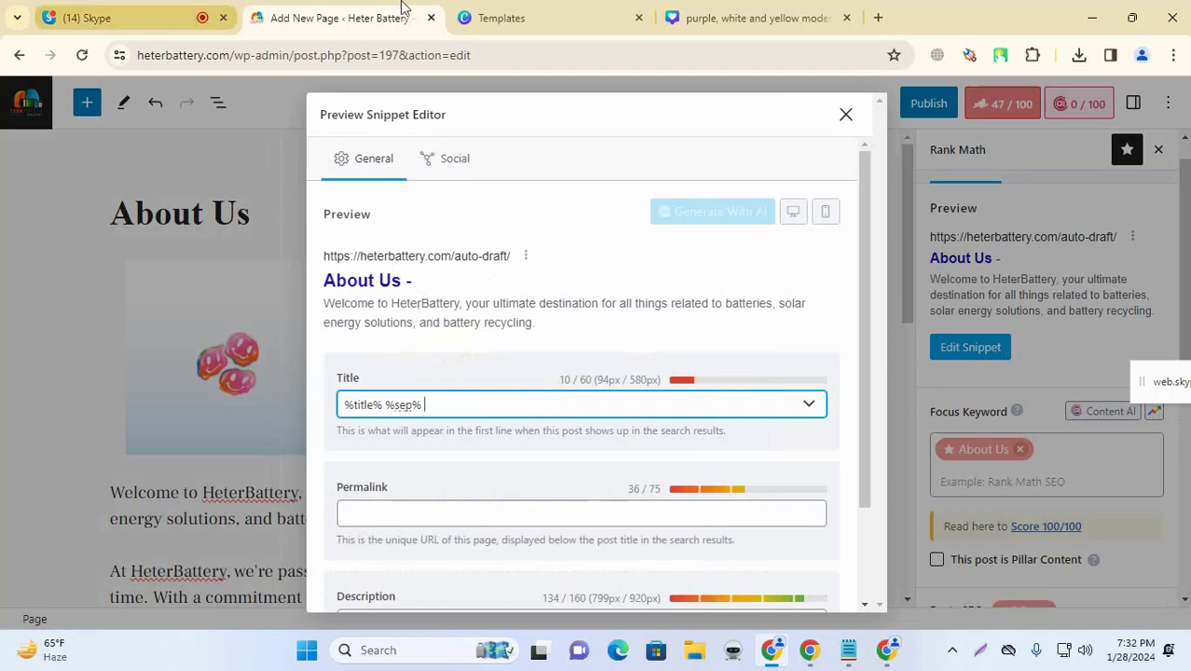
Step: Copy the 'heterbattery' site name from the page's web address
click(140, 18)
click(336, 18)
click(501, 18)
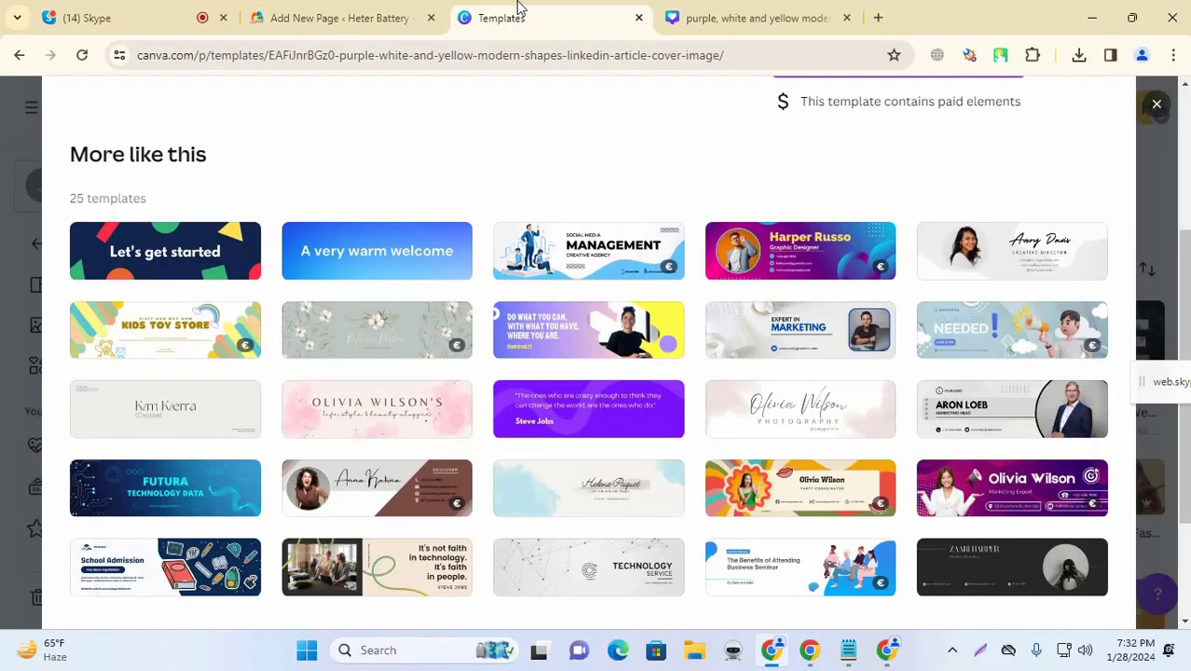
click(336, 18)
click(202, 55)
click(211, 55)
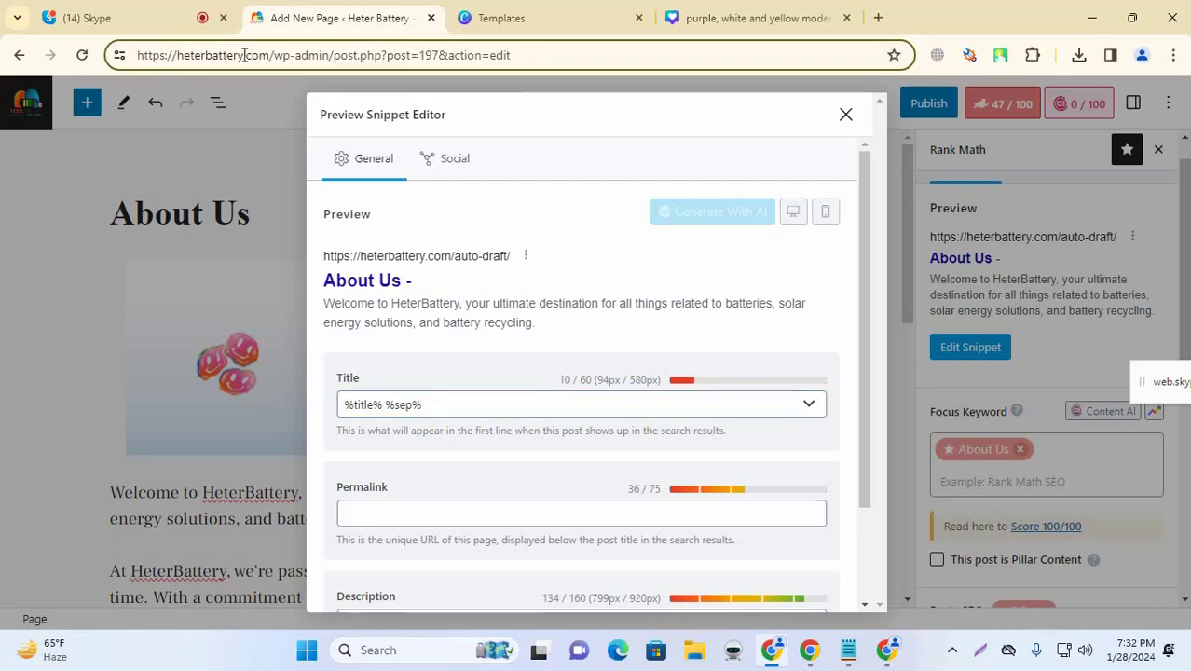
drag(243, 54, 180, 56)
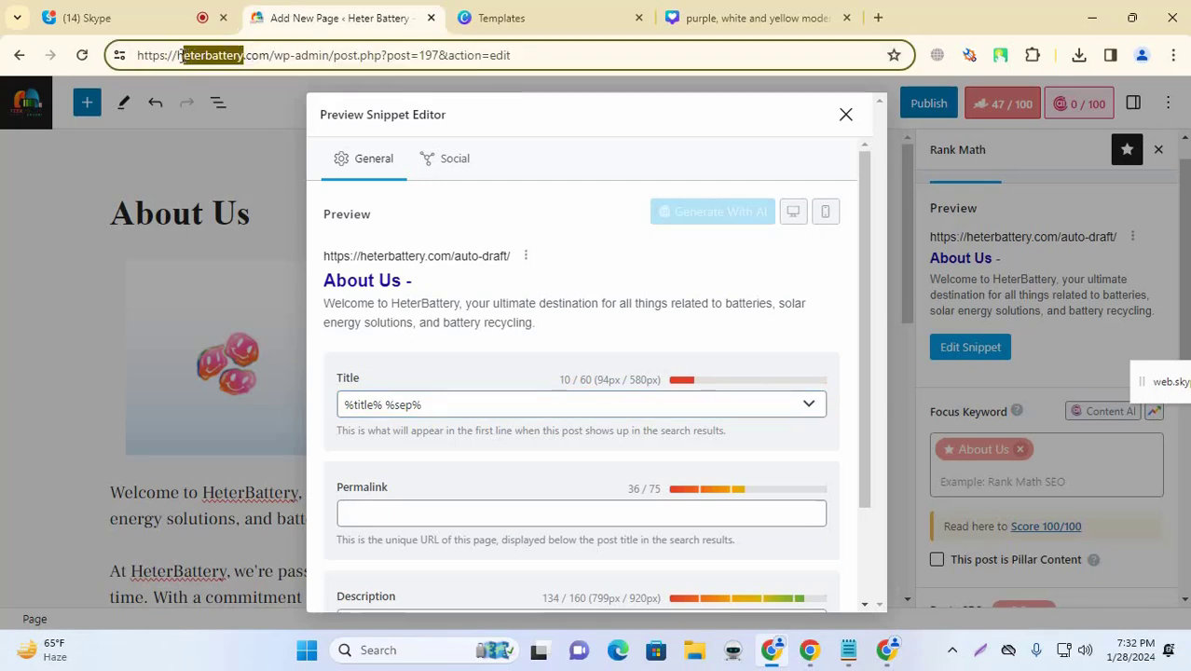
Step: Make the SEO title '%title% %sep% Heterbattery.com' by pasting, capitalising and adding '.com'
click(468, 404)
text(heterbattery)
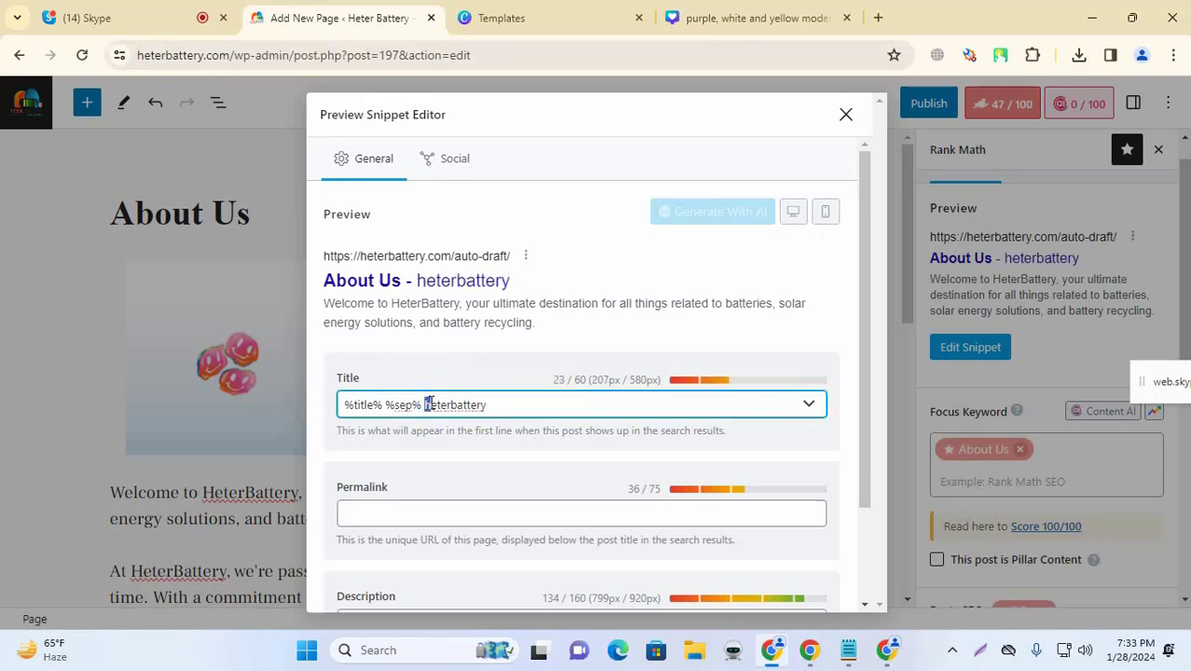
text(H)
click(470, 372)
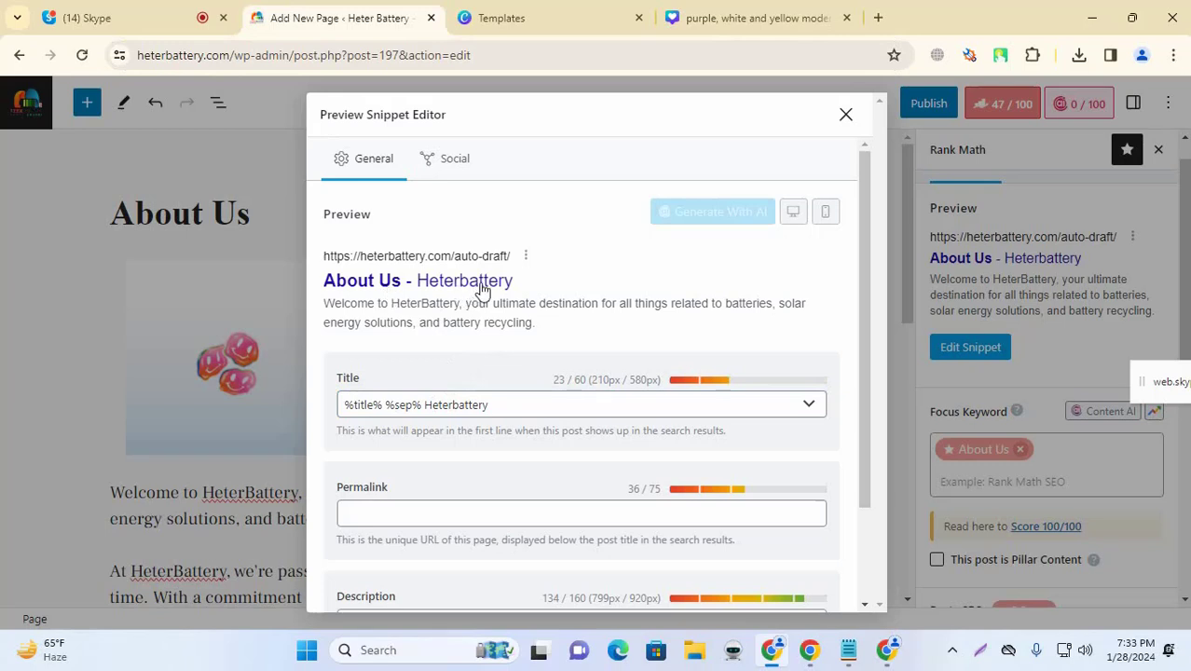
click(541, 408)
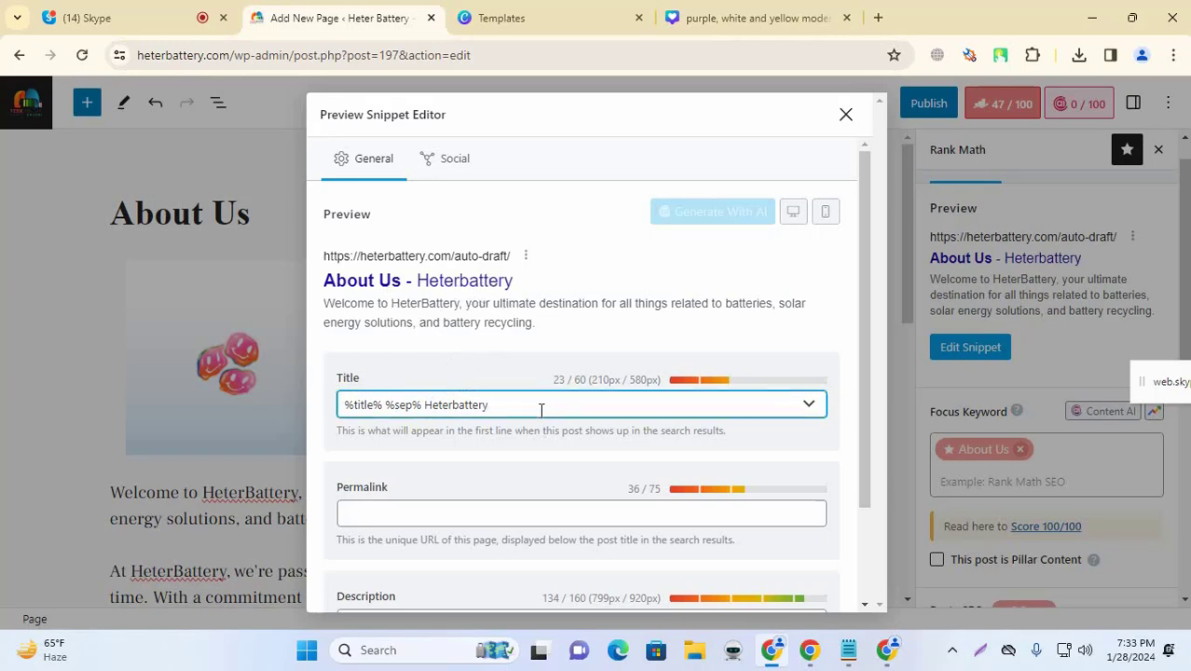
text(.com)
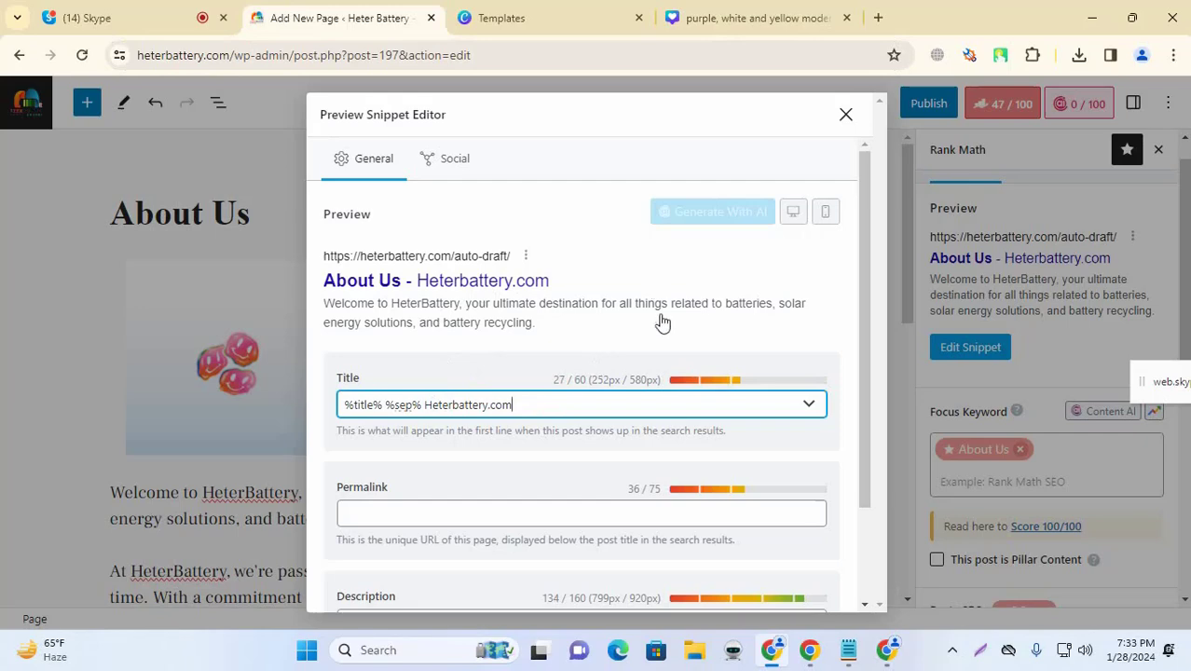
click(604, 124)
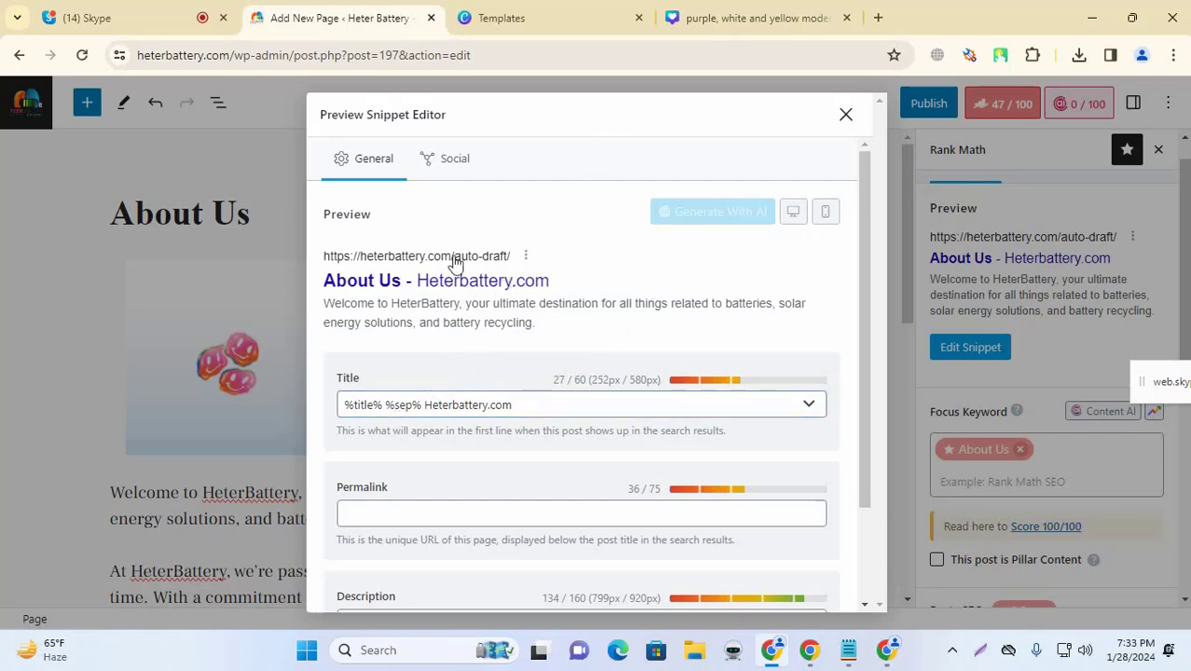
scroll(477, 382, down, 1)
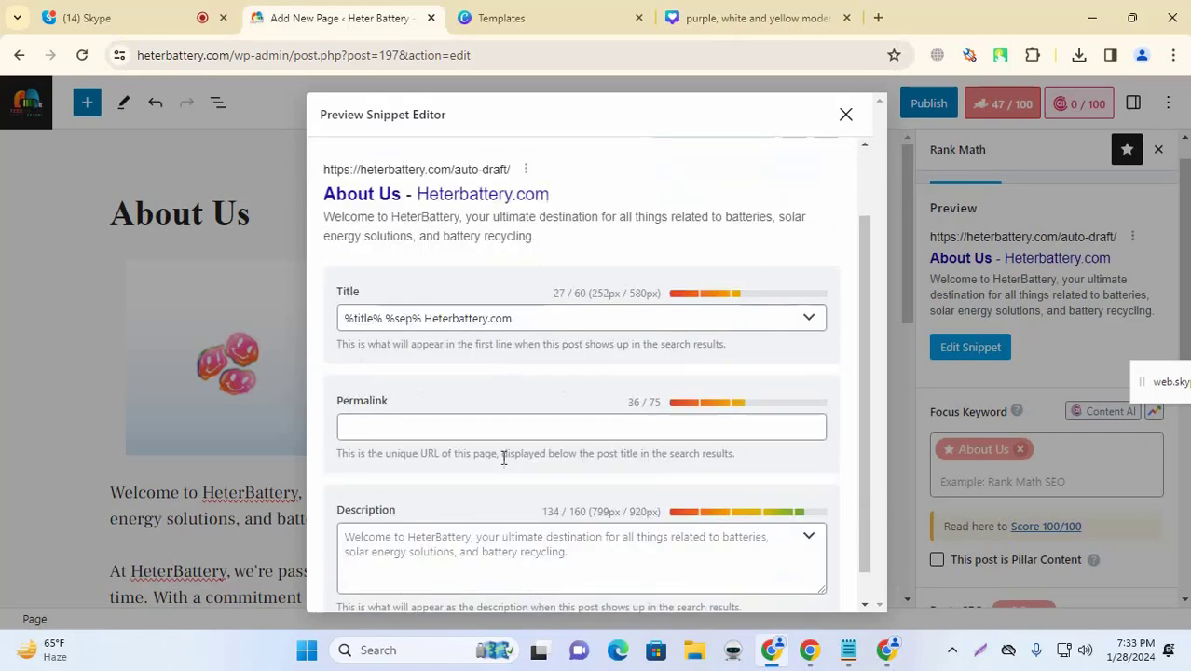
click(449, 429)
scroll(463, 425, down, 1)
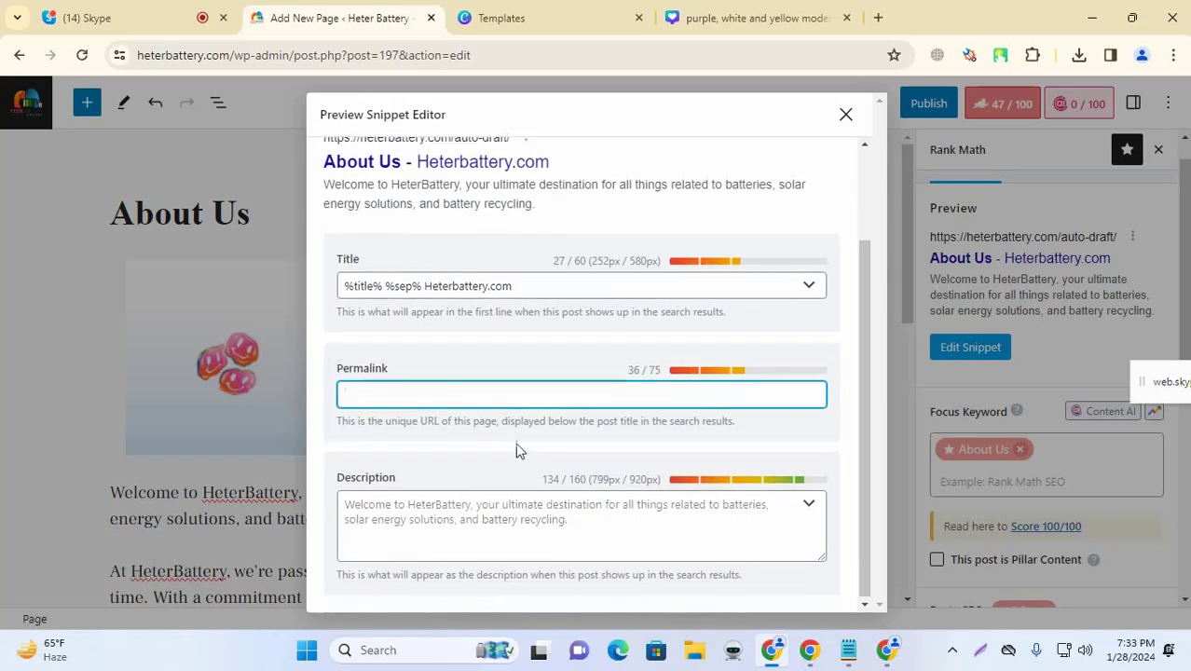
click(419, 540)
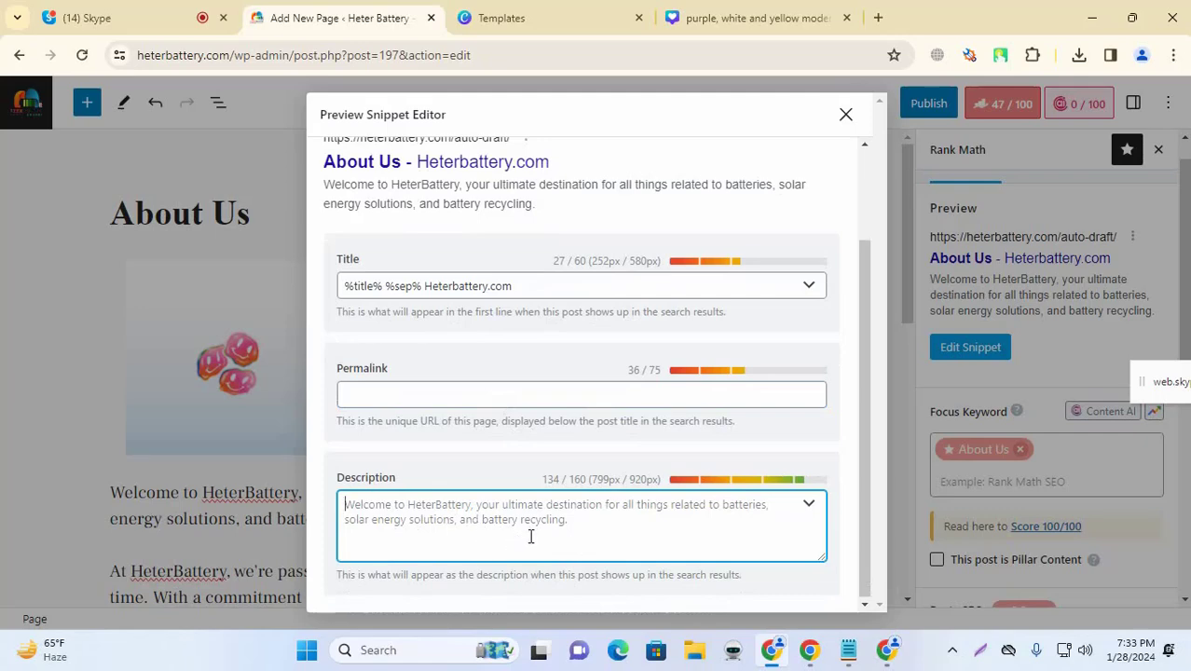
Step: Close the snippet editor and copy the opening of the second paragraph, 'At HeterBattery, we're passionate…'
click(846, 114)
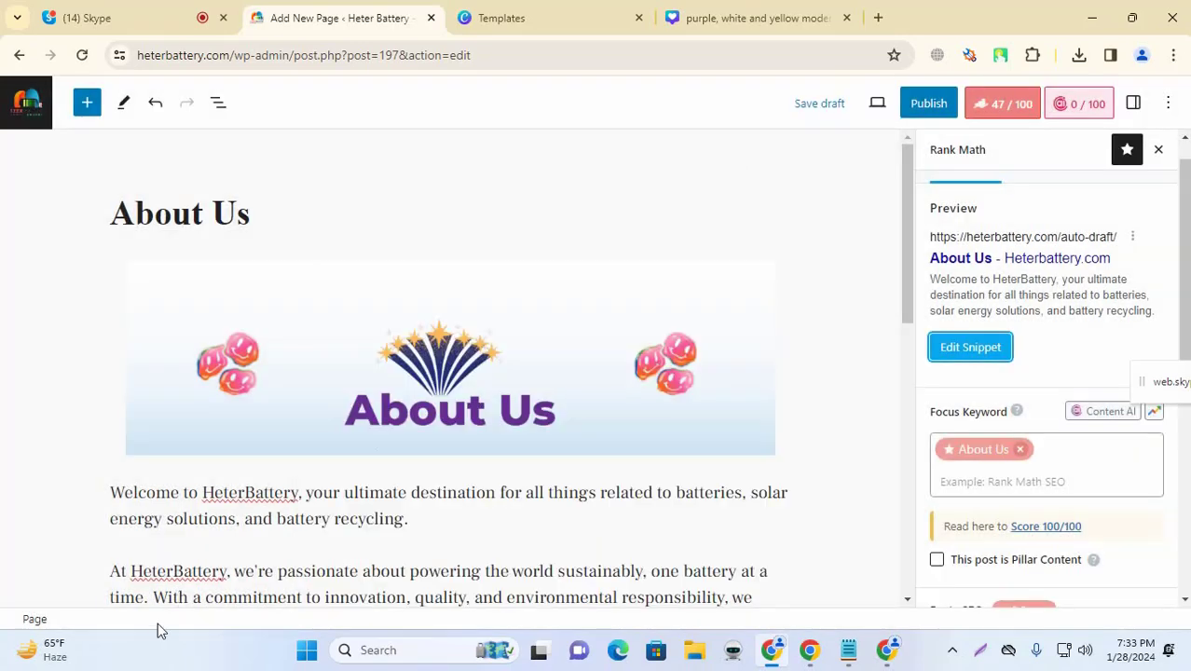
scroll(161, 485, down, 2)
drag(117, 398, 469, 420)
key(ctrl+c)
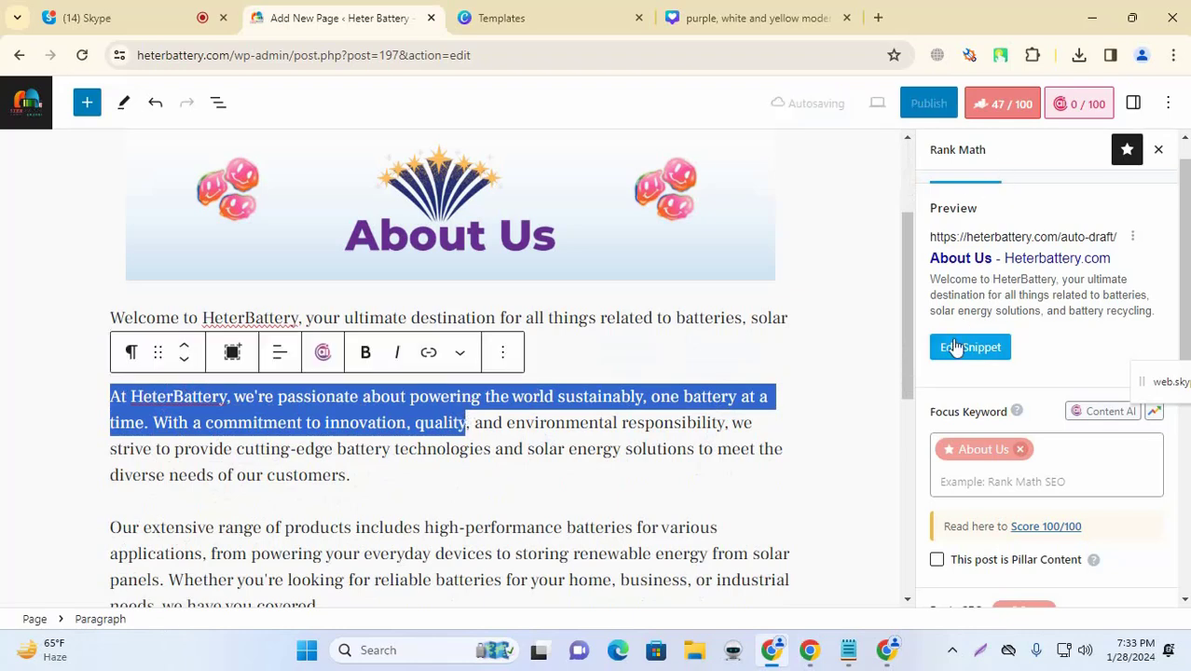
Step: Paste the copied 'At HeterBattery, we're passionate about powering the world' text as the meta description
click(986, 356)
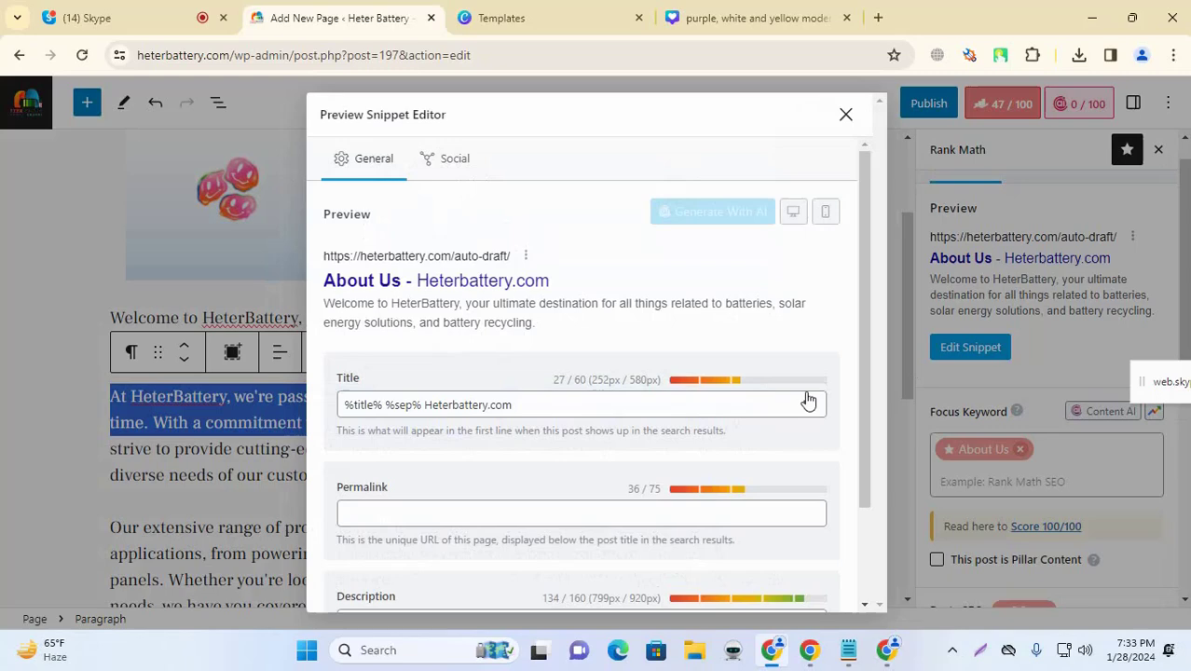
click(492, 513)
scroll(539, 484, down, 2)
click(521, 525)
key(ctrl+v)
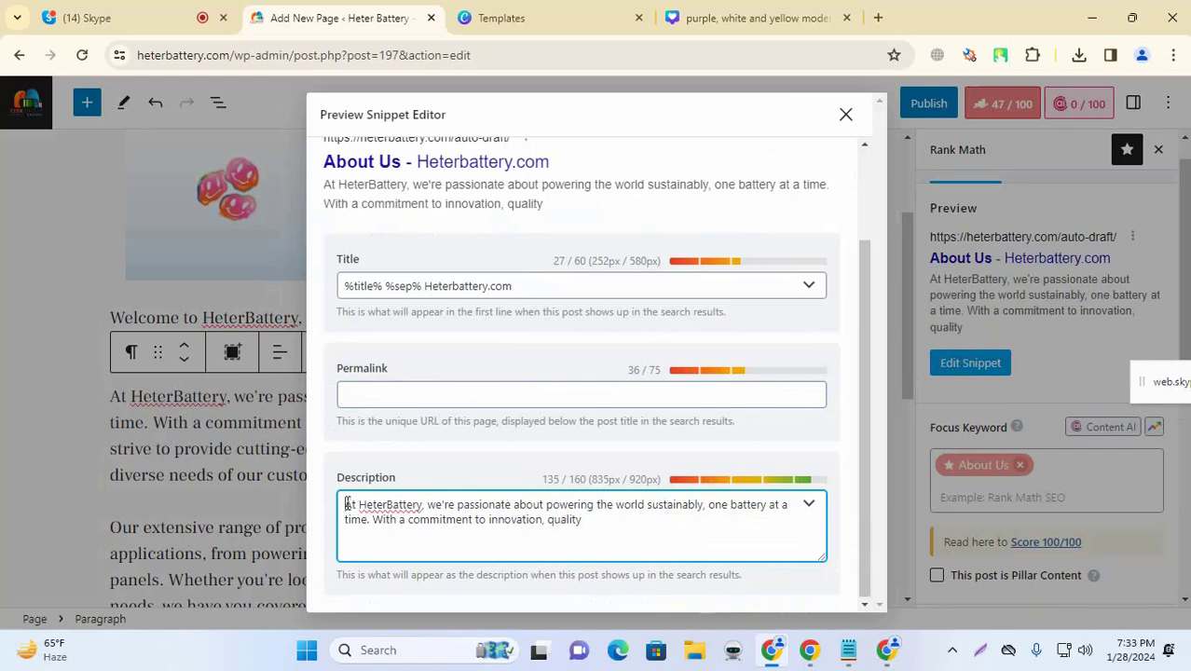
scroll(652, 307, up, 5)
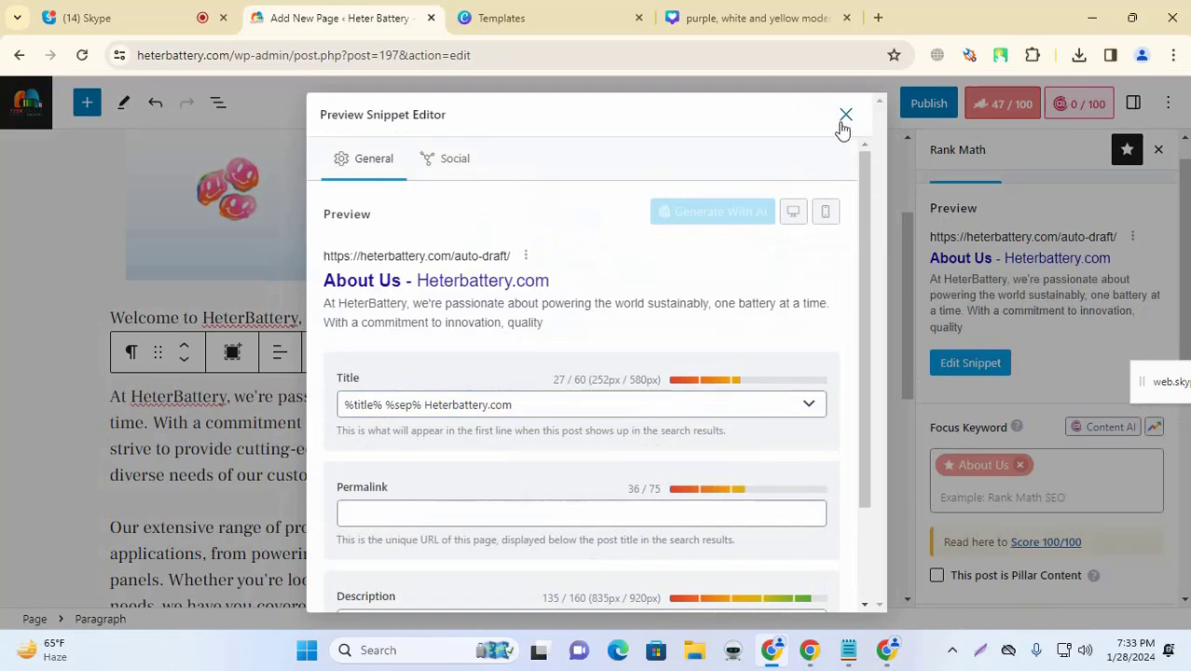
click(845, 113)
Step: Select the words 'contact us' in the closing inquiries paragraph
scroll(1067, 317, down, 5)
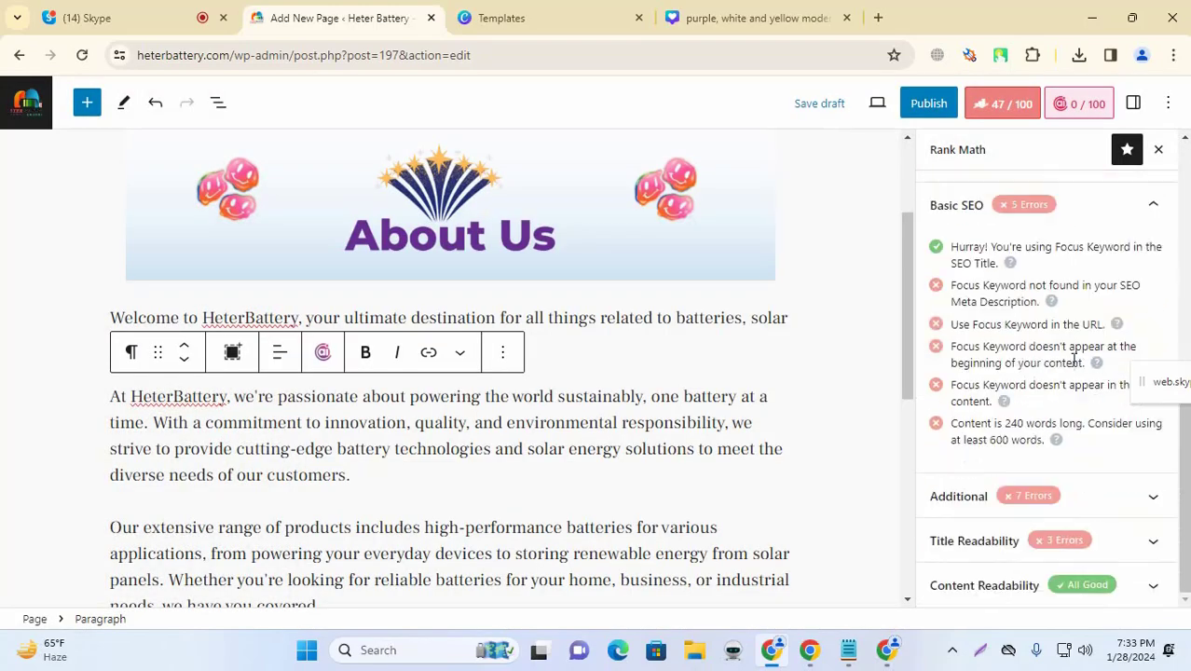
scroll(421, 475, down, 6)
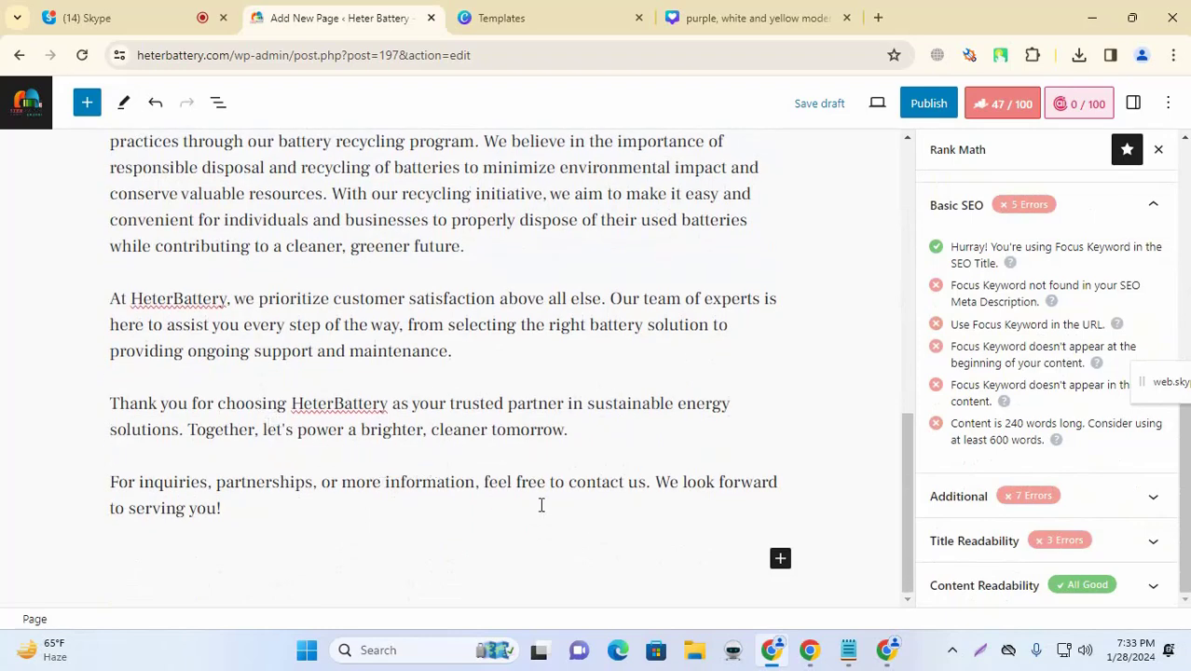
scroll(572, 485, up, 1)
click(592, 484)
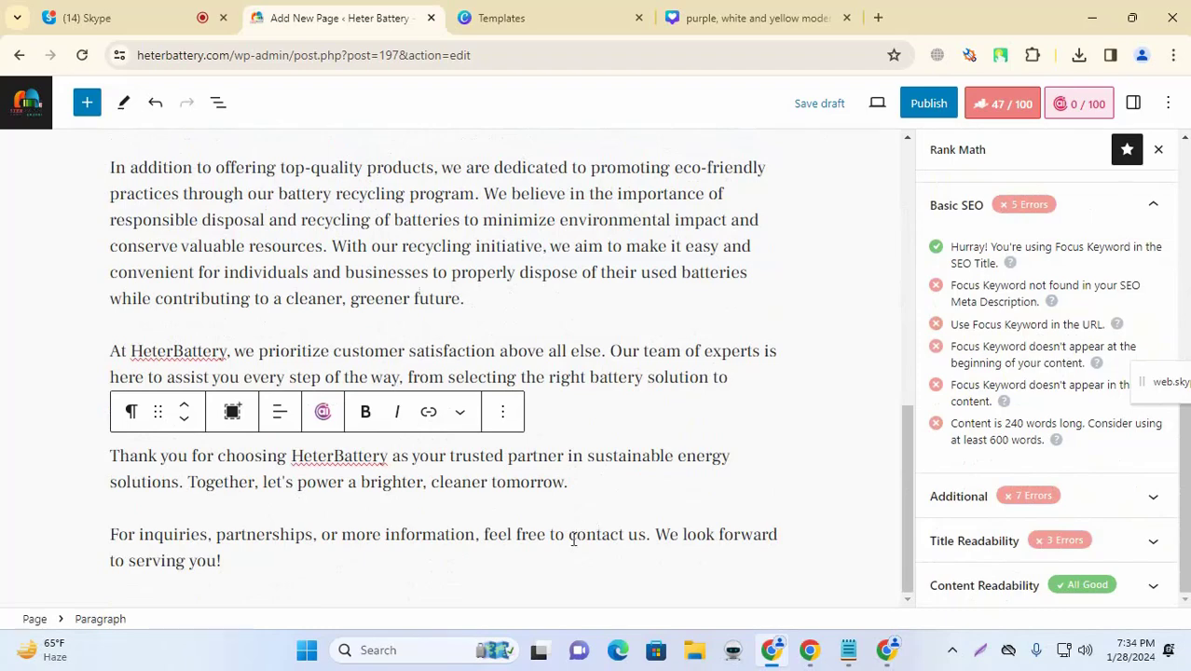
drag(570, 534, 647, 541)
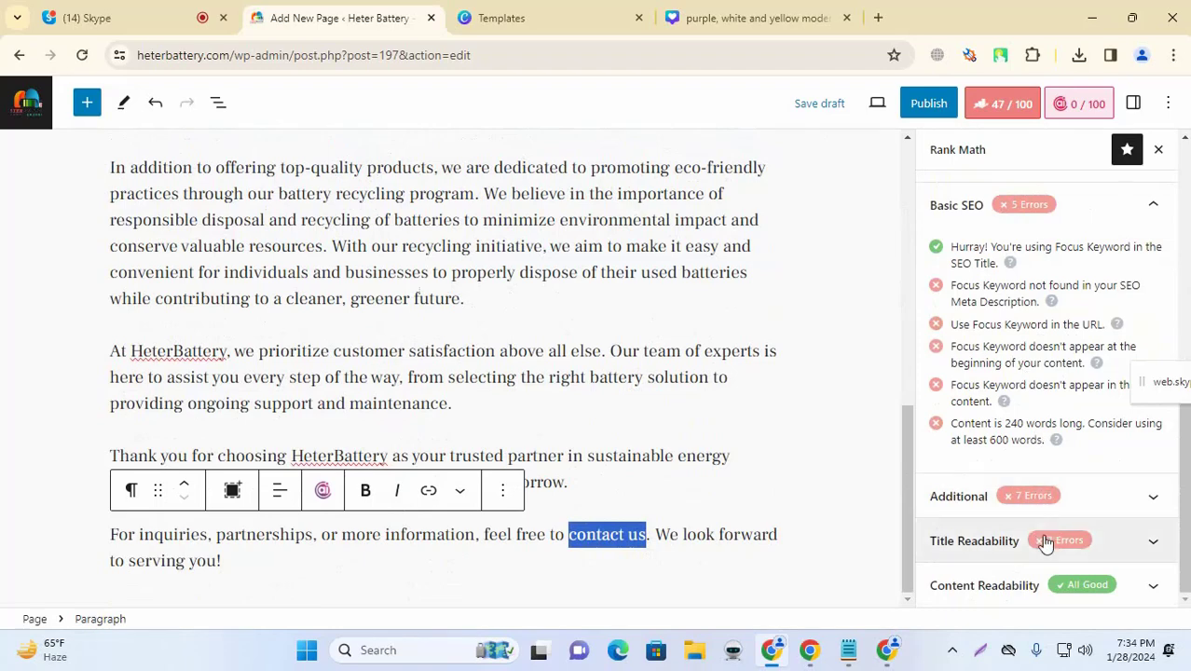
Step: Expand Rank Math's Additional checks and select the whole About Us page title
click(1072, 503)
scroll(891, 321, up, 10)
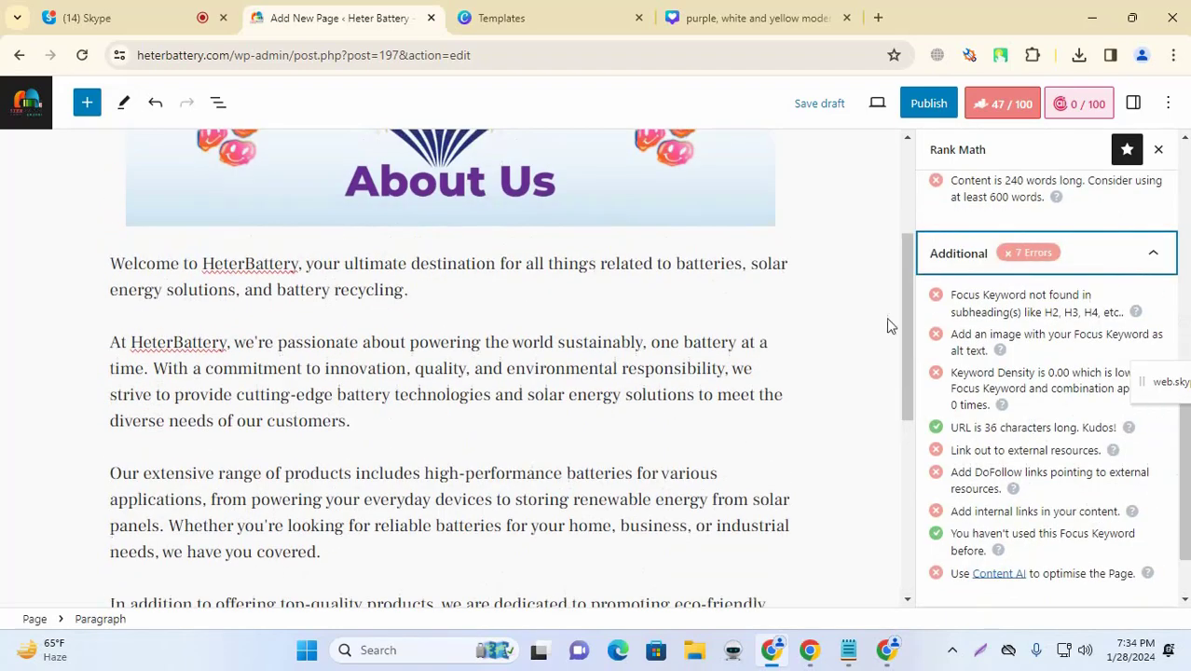
triple_click(214, 213)
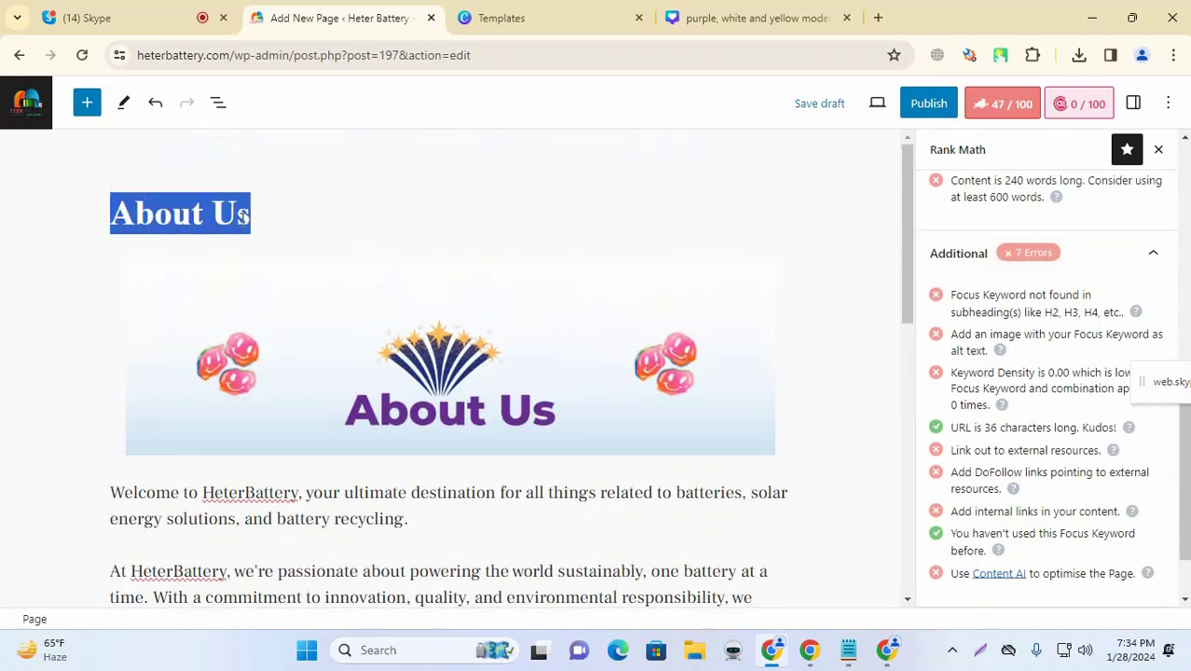
Step: Enter 'About Us' as the banner image's alternative text in the Block settings panel
click(1133, 102)
scroll(1069, 320, up, 3)
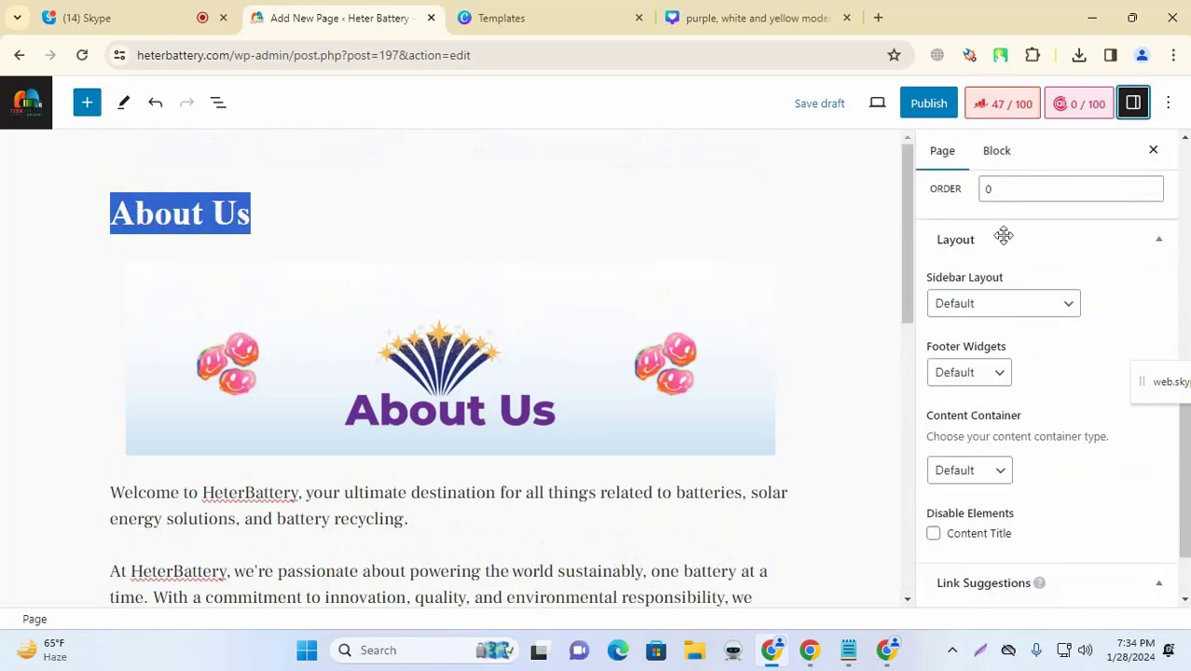
scroll(1002, 235, up, 5)
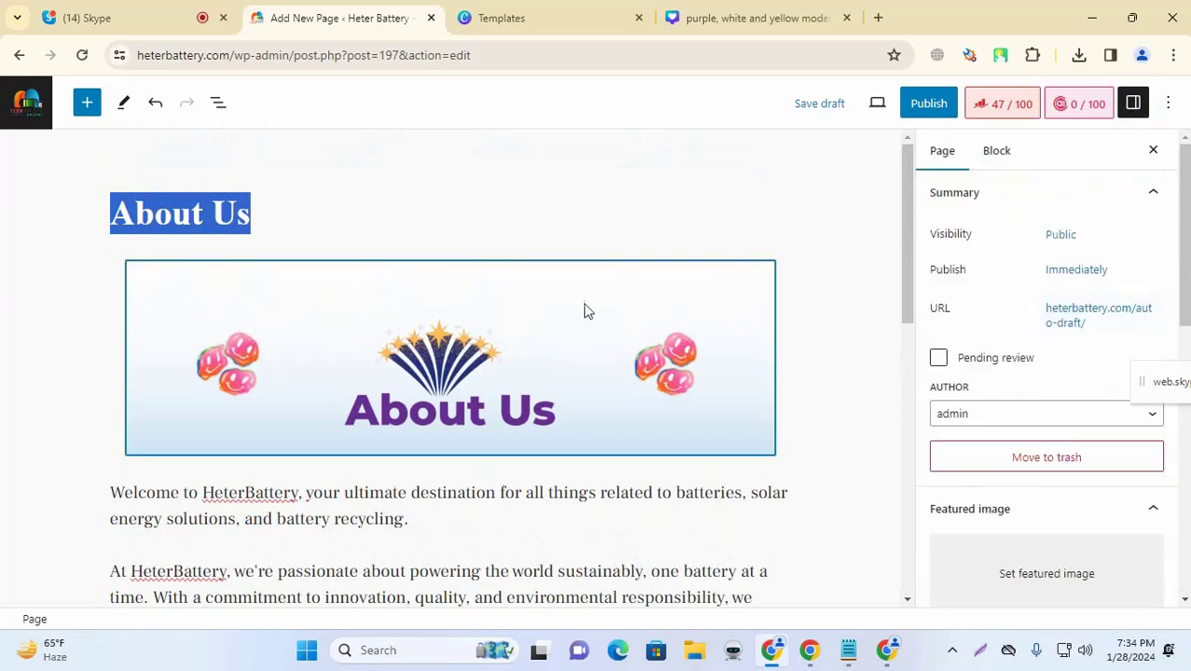
click(382, 491)
click(419, 362)
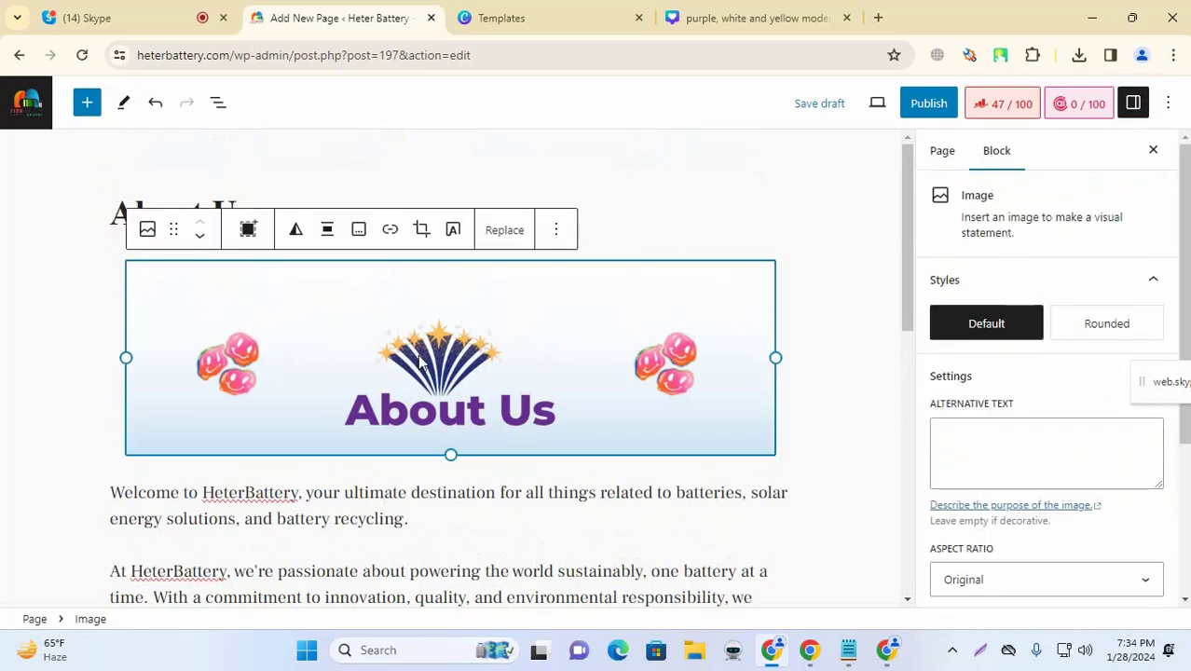
click(999, 427)
text(About Us)
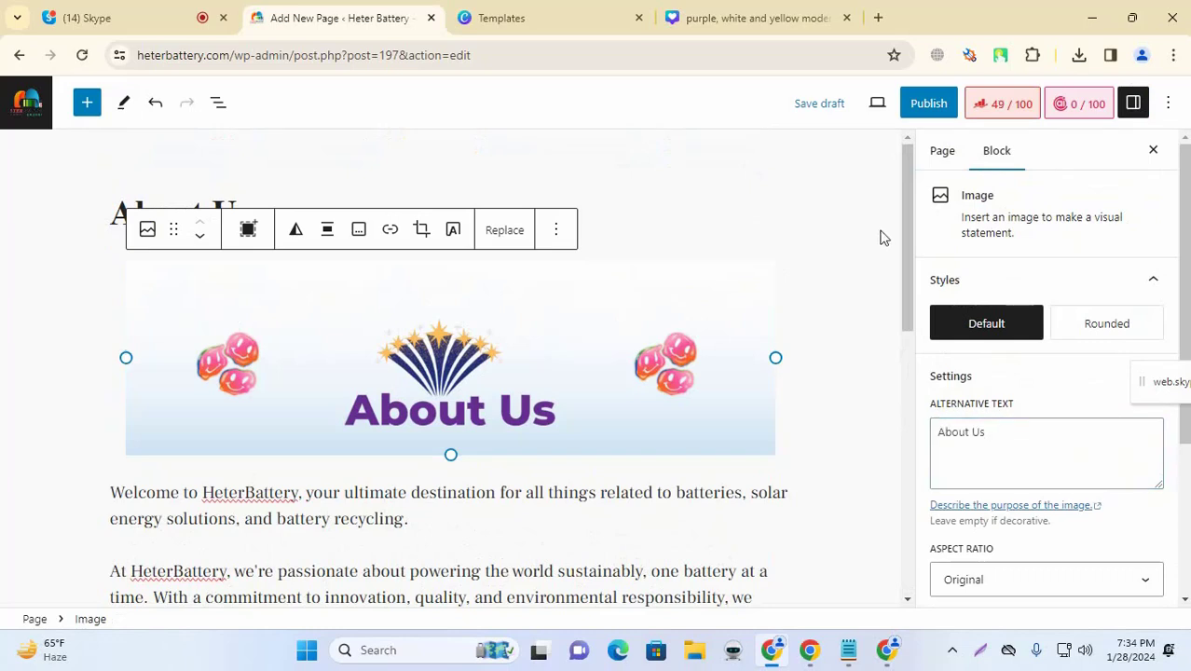
click(49, 338)
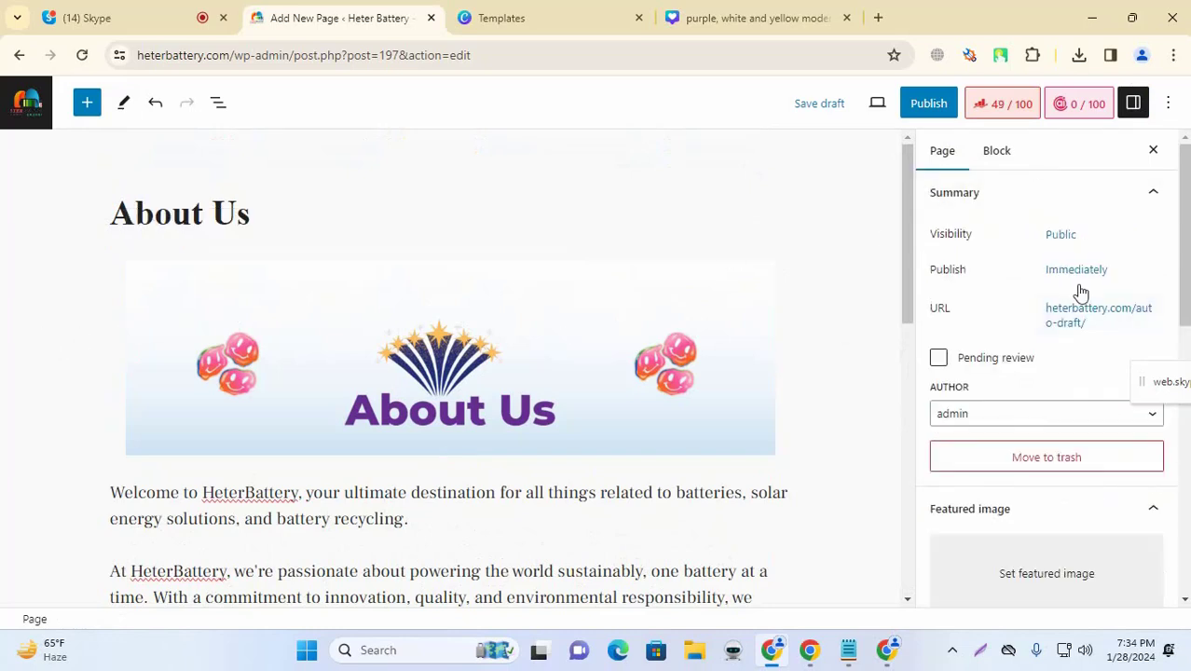
Step: Open the Rank Math analysis and review Title Readability, noting the 600-word recommendation
click(1010, 107)
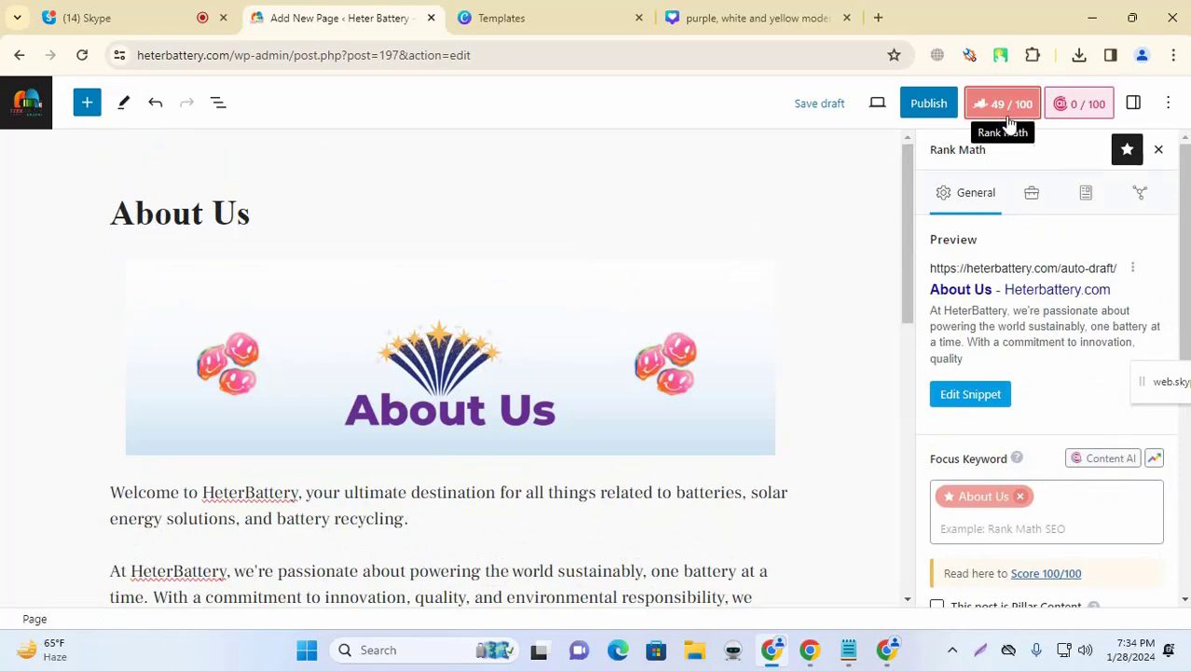
scroll(565, 369, down, 10)
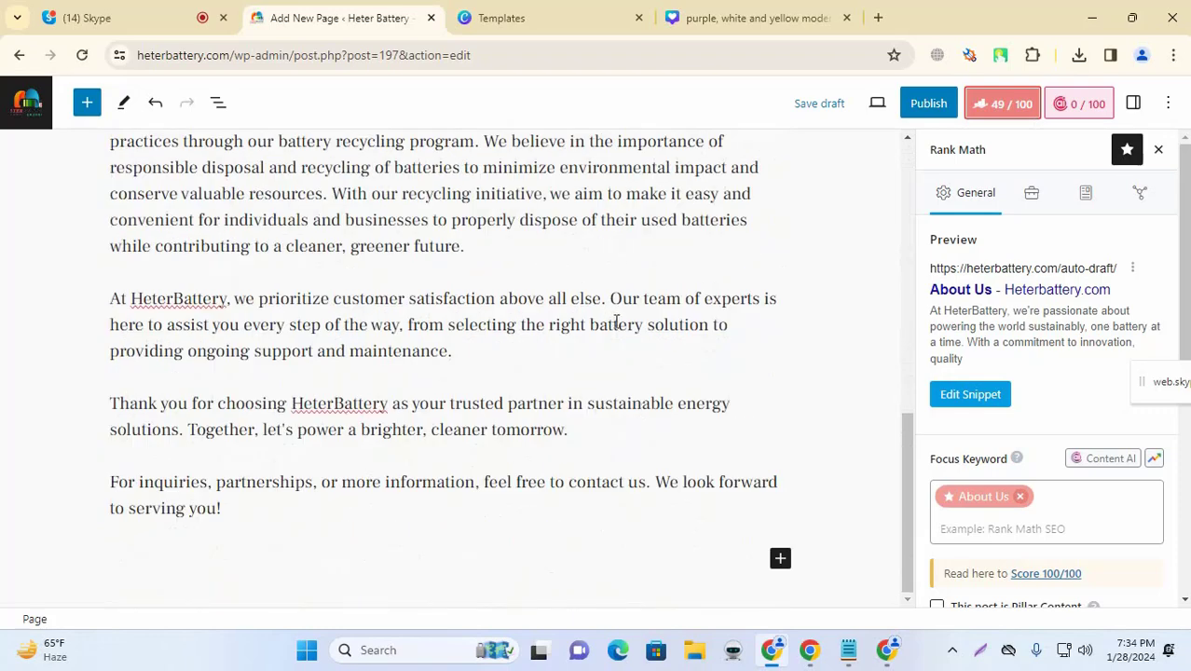
scroll(1123, 349, down, 6)
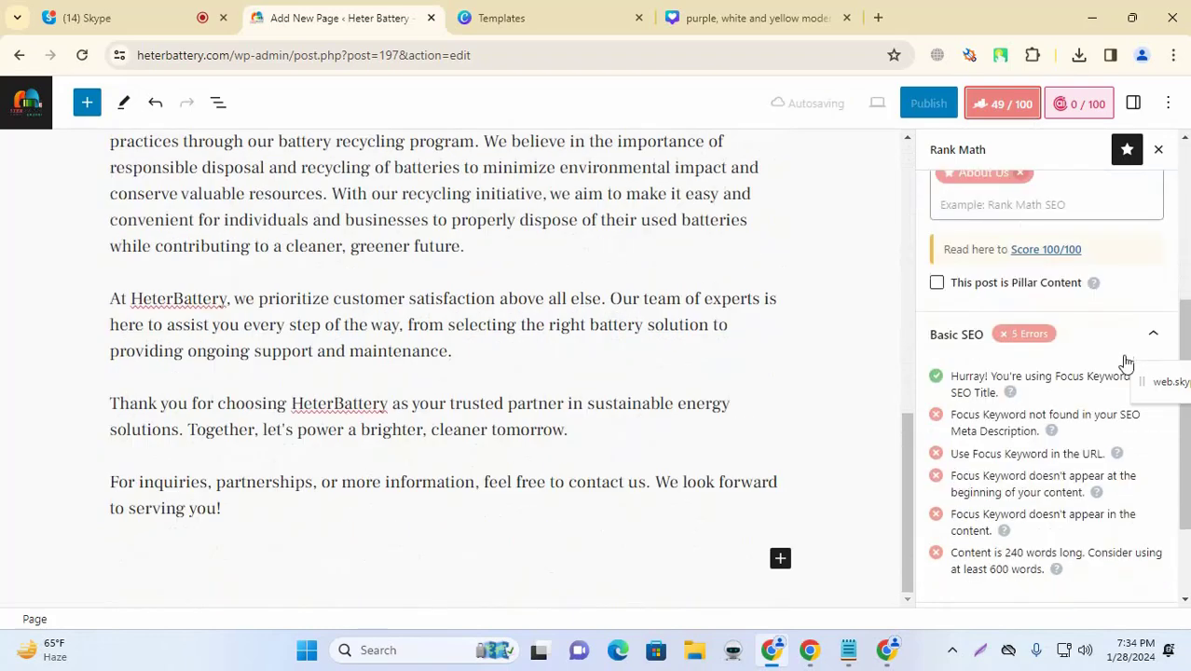
click(1125, 544)
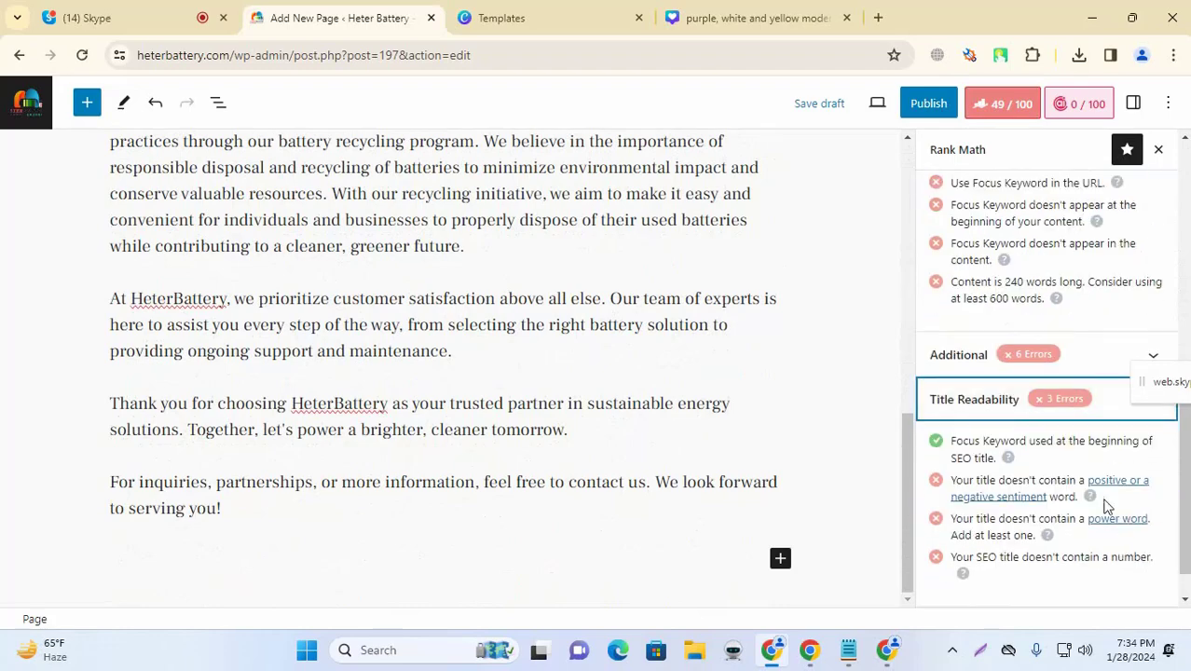
scroll(1081, 416, up, 3)
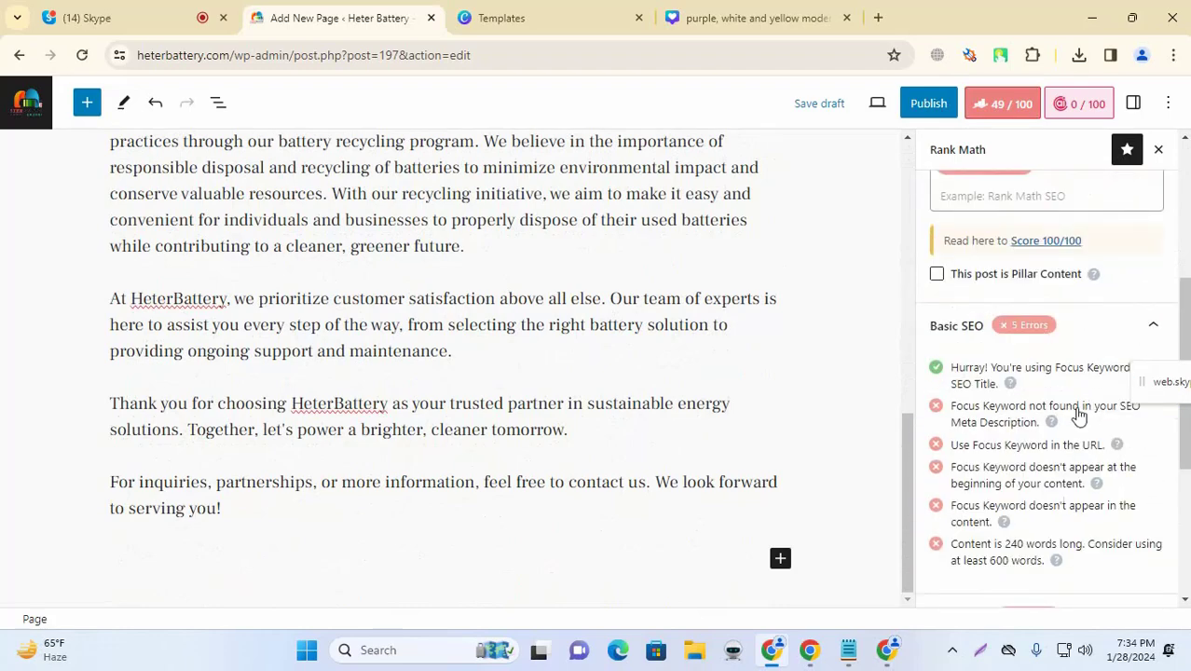
drag(952, 405, 1028, 447)
drag(970, 484, 1072, 484)
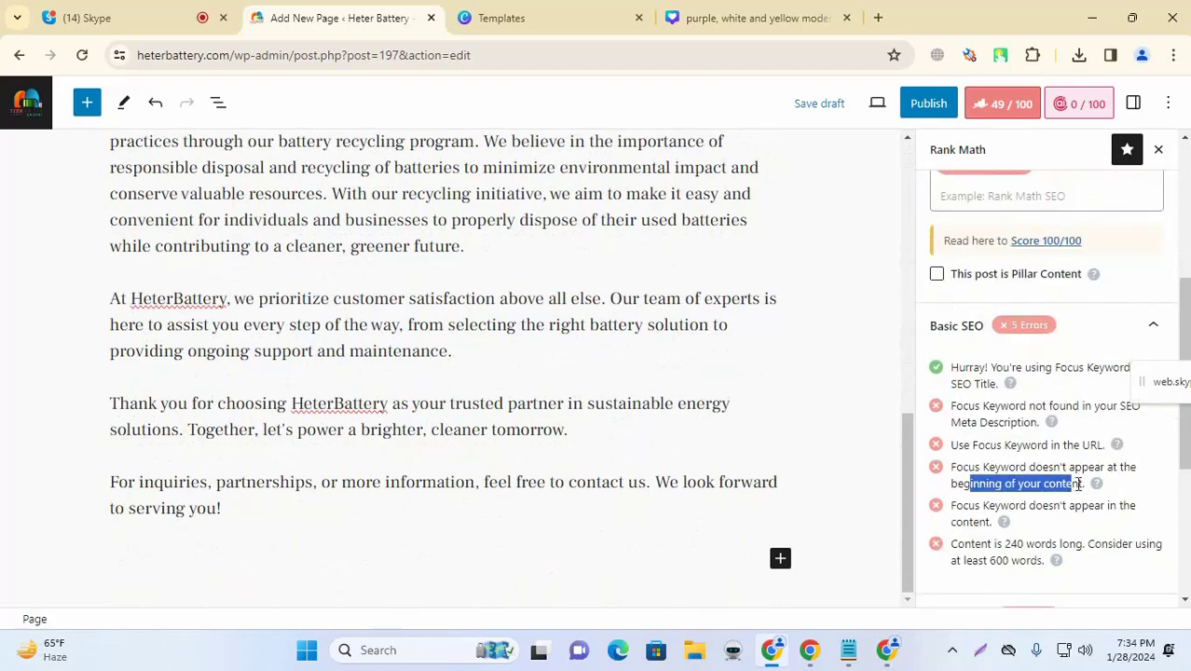
scroll(1076, 457, down, 2)
drag(977, 385, 1033, 399)
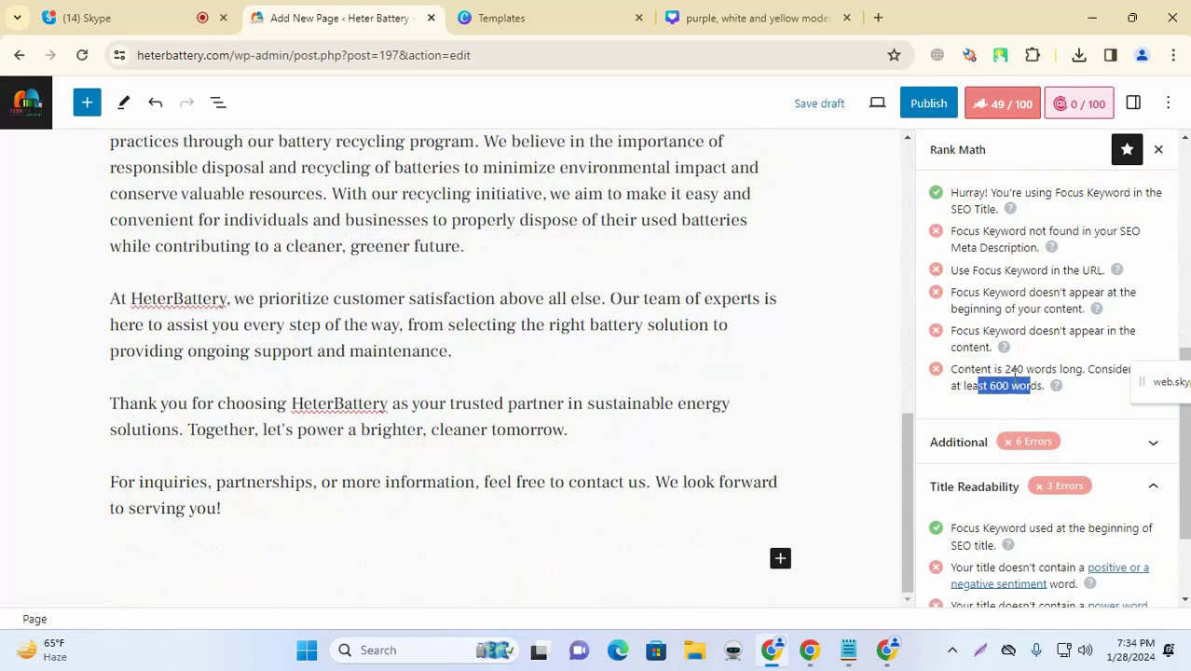
scroll(629, 420, up, 5)
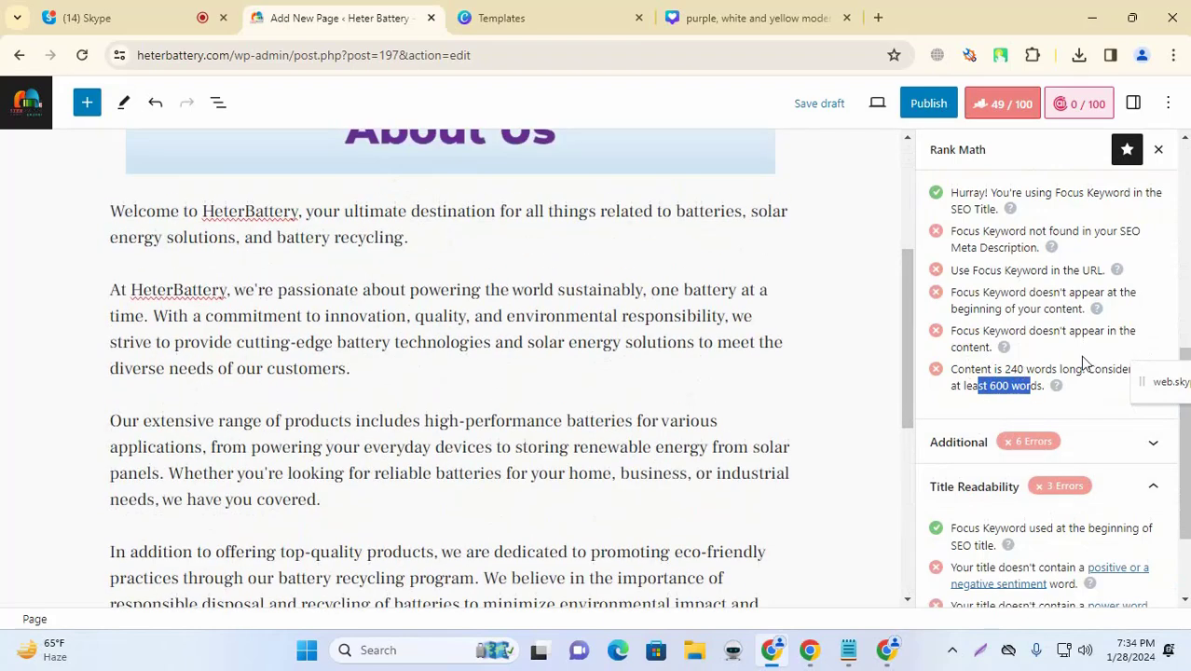
Step: Highlight the page's current 240-word count in the Rank Math checks
double_click(1013, 370)
scroll(412, 316, down, 5)
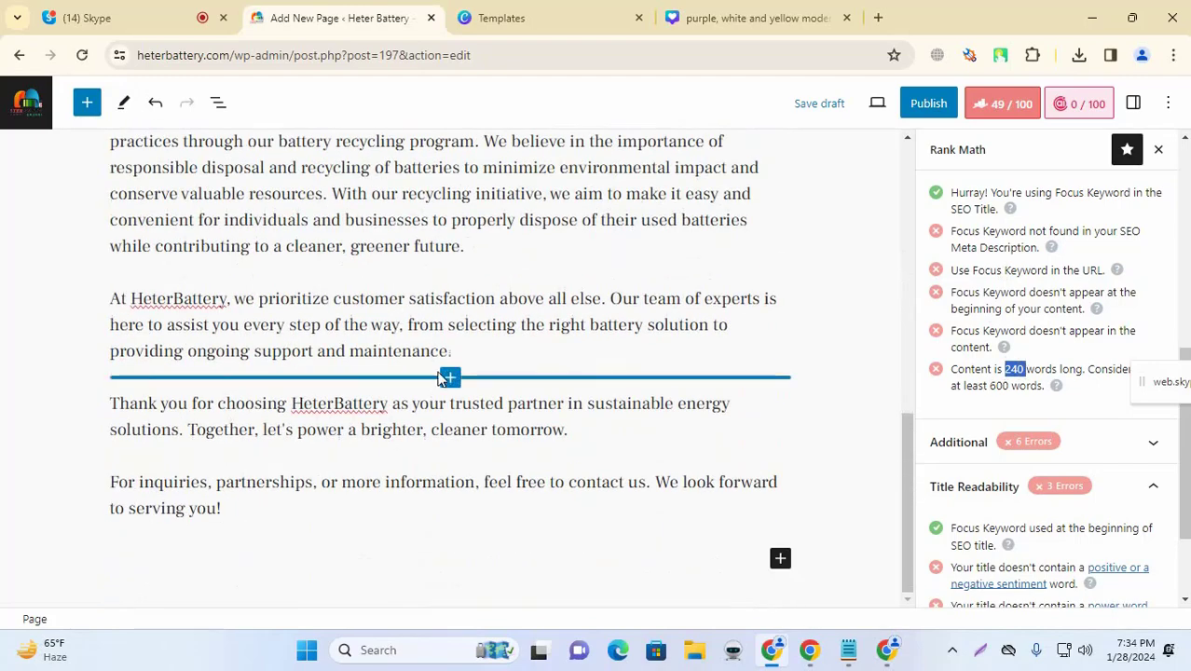
scroll(438, 377, up, 4)
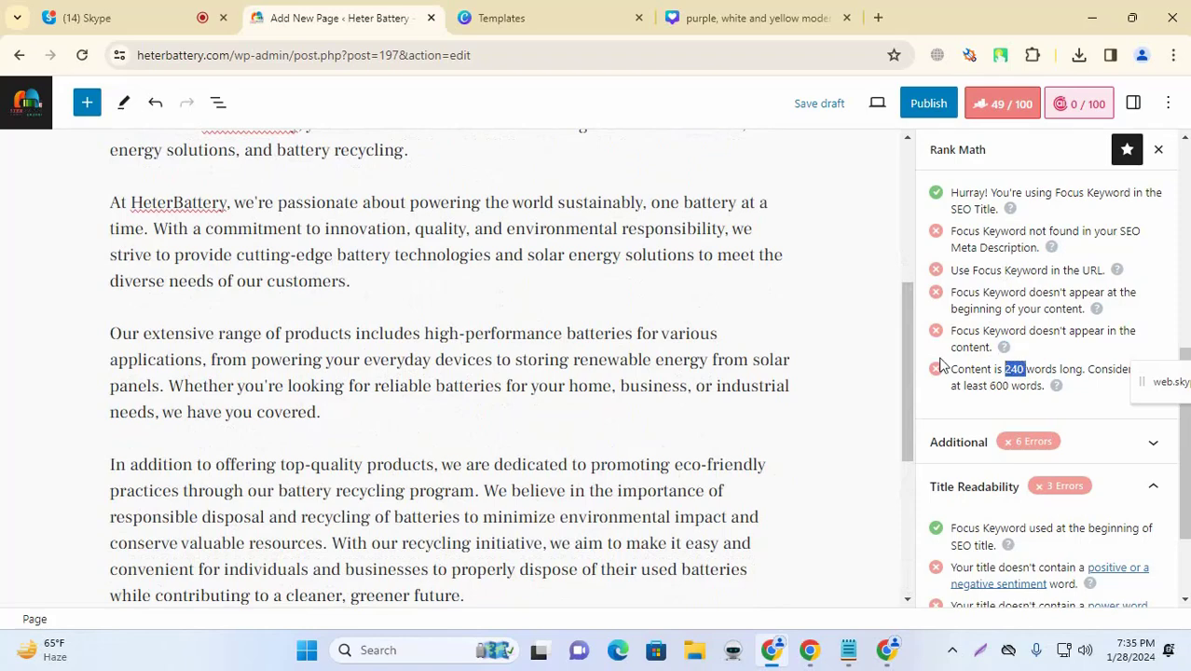
scroll(1006, 364, down, 3)
Step: Review the Additional SEO checks again, then publish the About Us page
click(1082, 306)
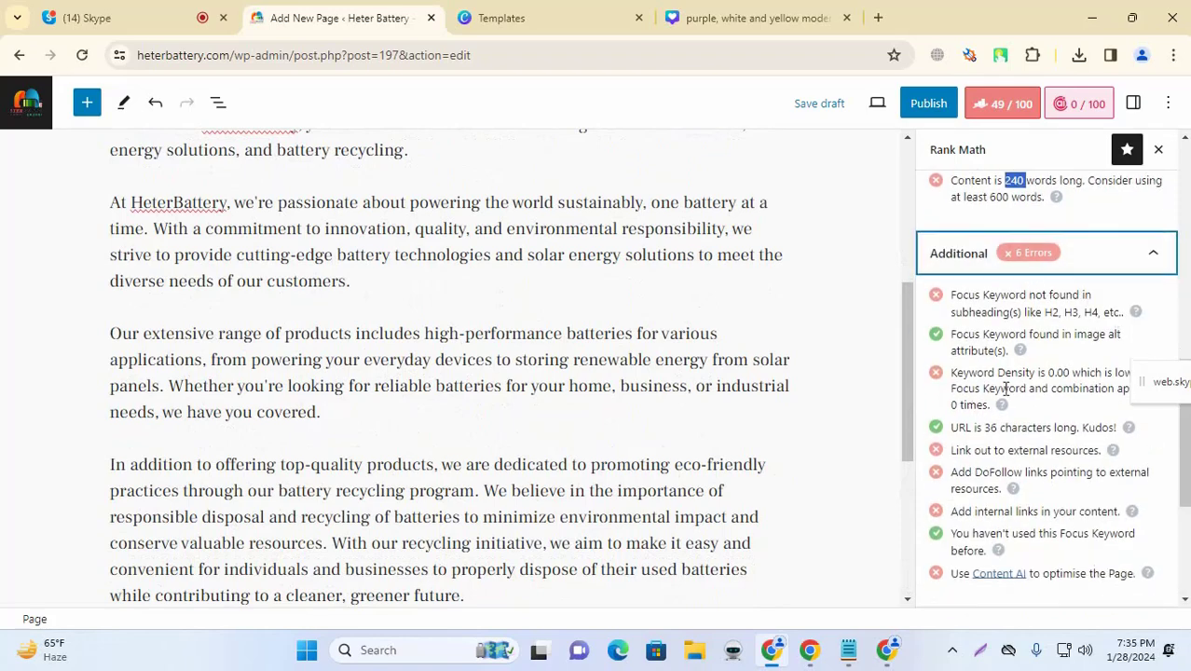
scroll(1031, 419, down, 3)
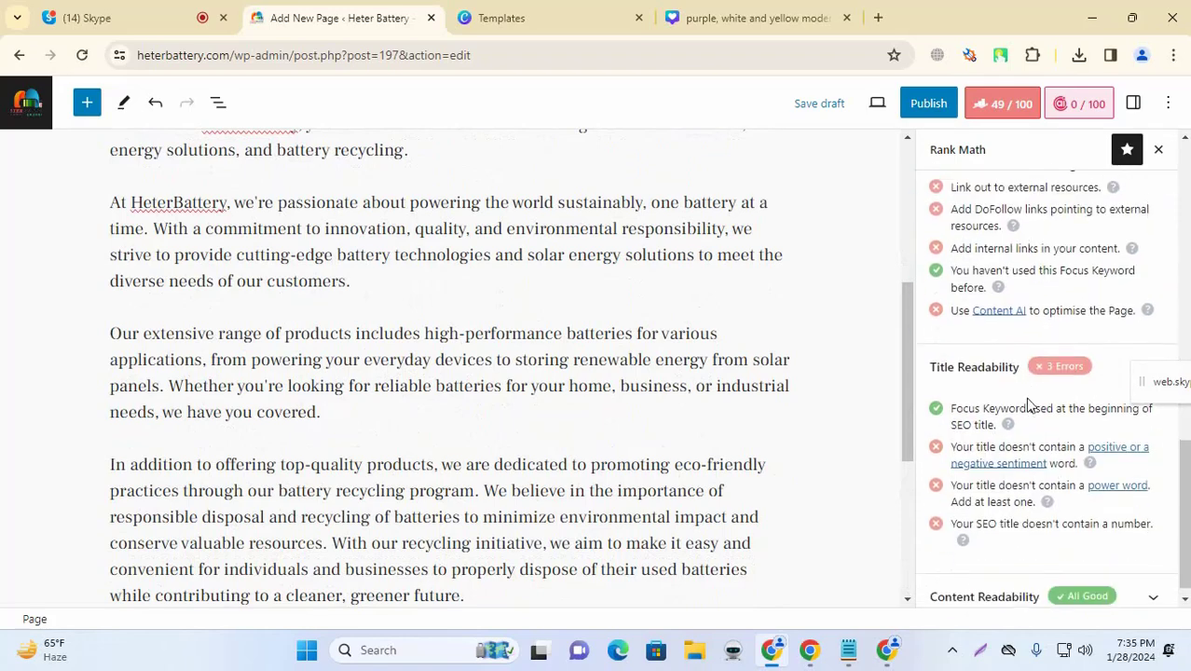
scroll(1108, 239, up, 4)
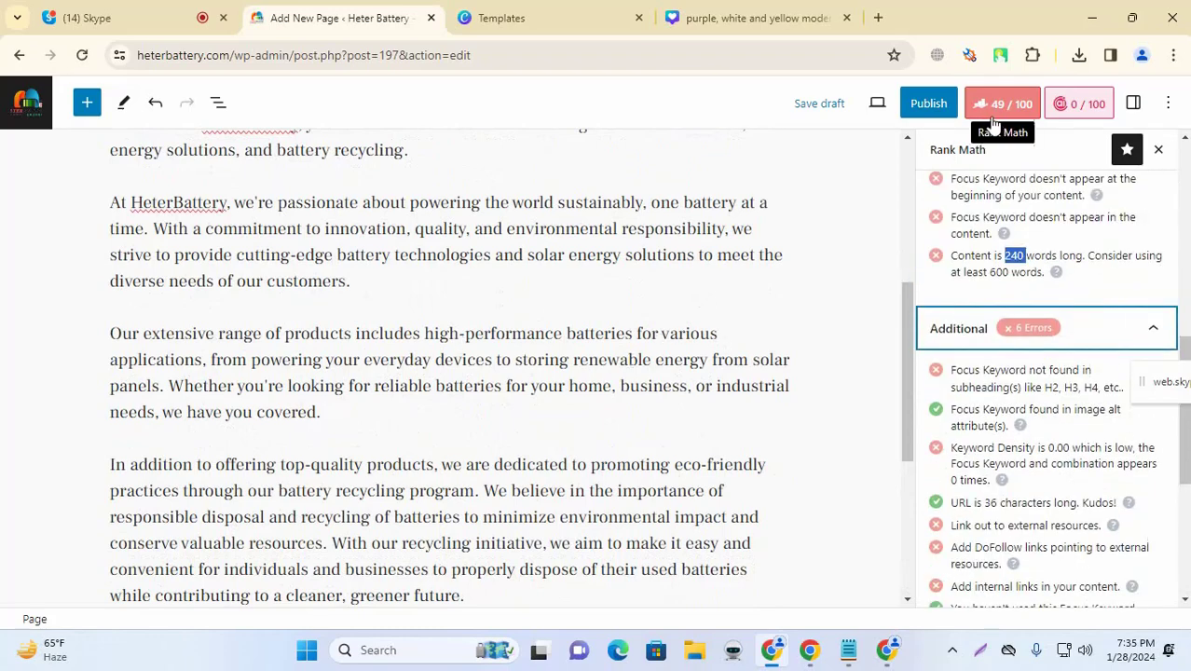
scroll(332, 447, up, 1)
scroll(327, 447, up, 3)
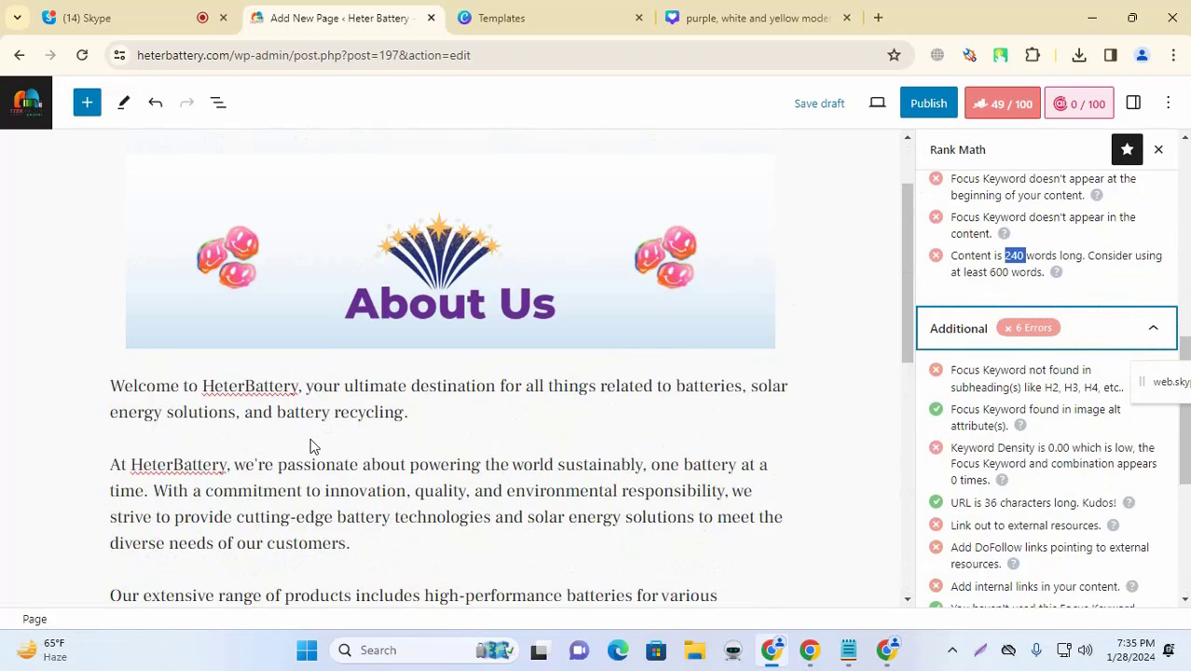
scroll(820, 298, up, 1)
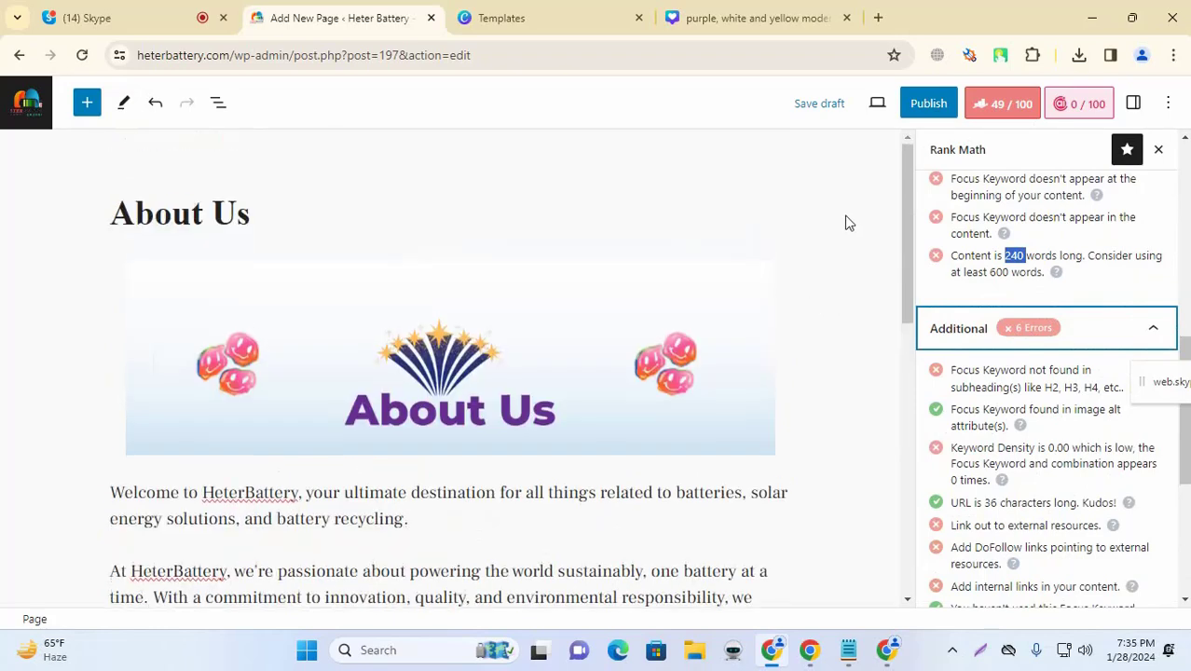
click(926, 103)
click(986, 107)
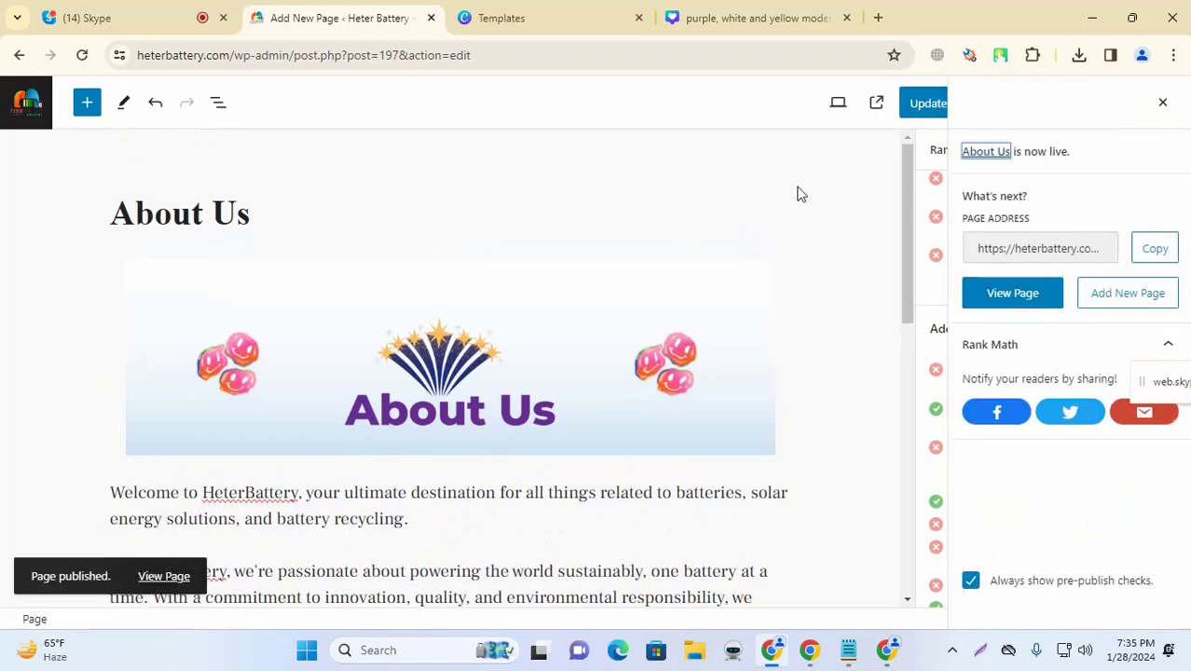
click(1162, 102)
scroll(451, 322, down, 5)
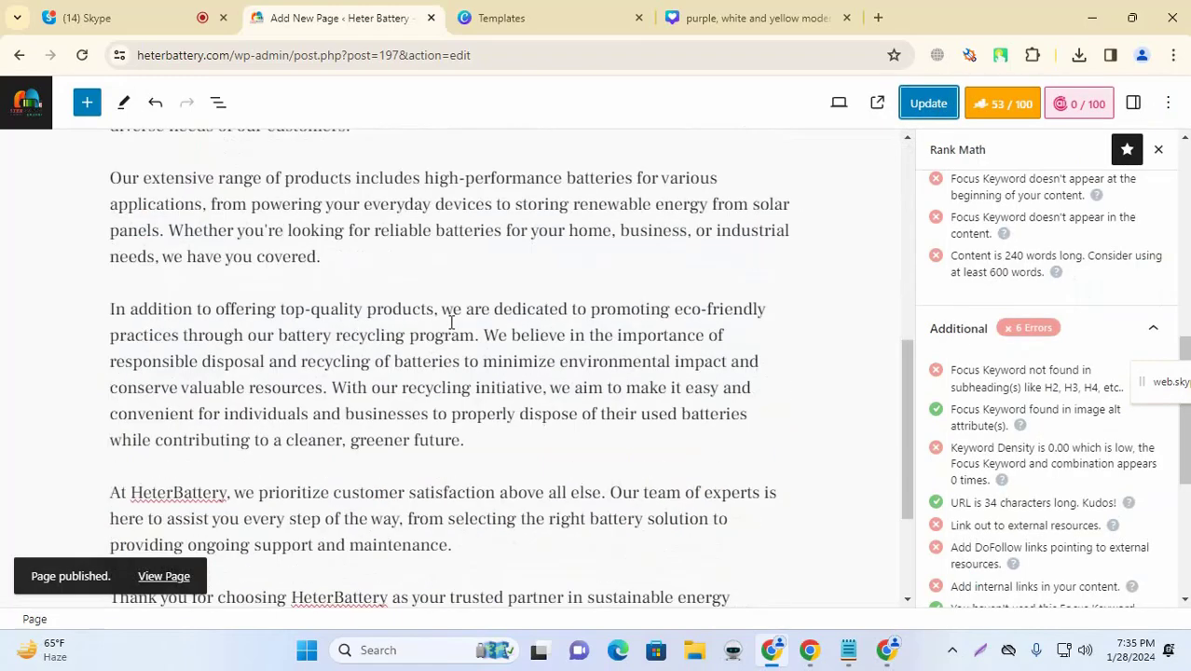
scroll(451, 321, down, 3)
scroll(508, 439, up, 10)
click(164, 576)
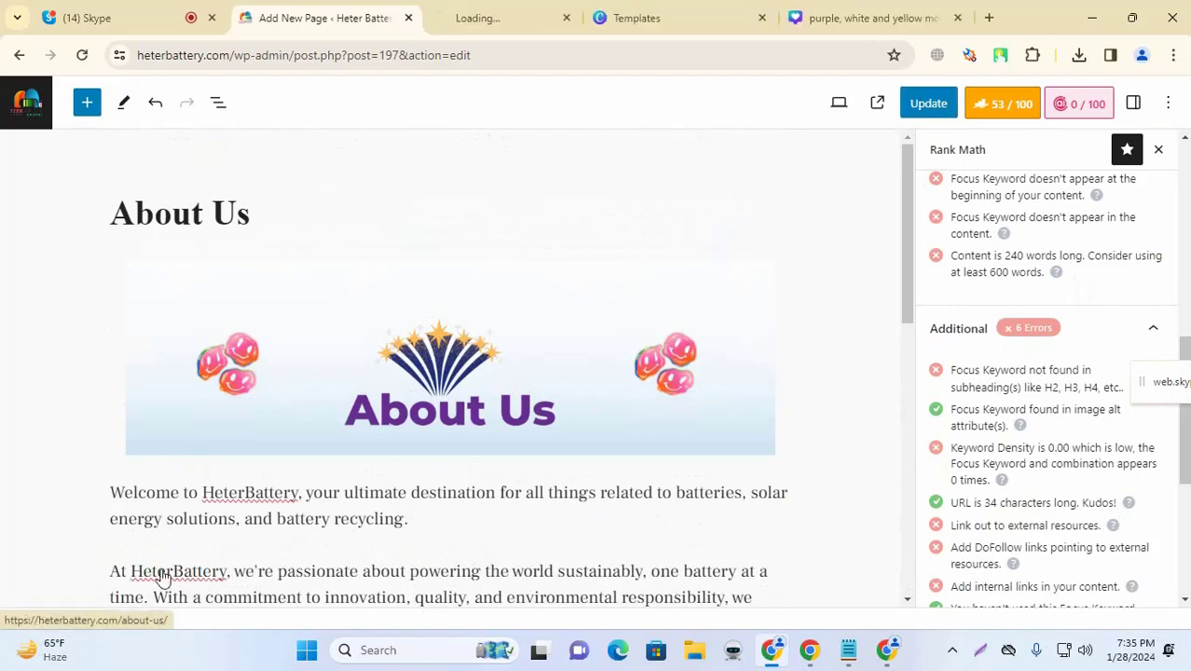
click(525, 9)
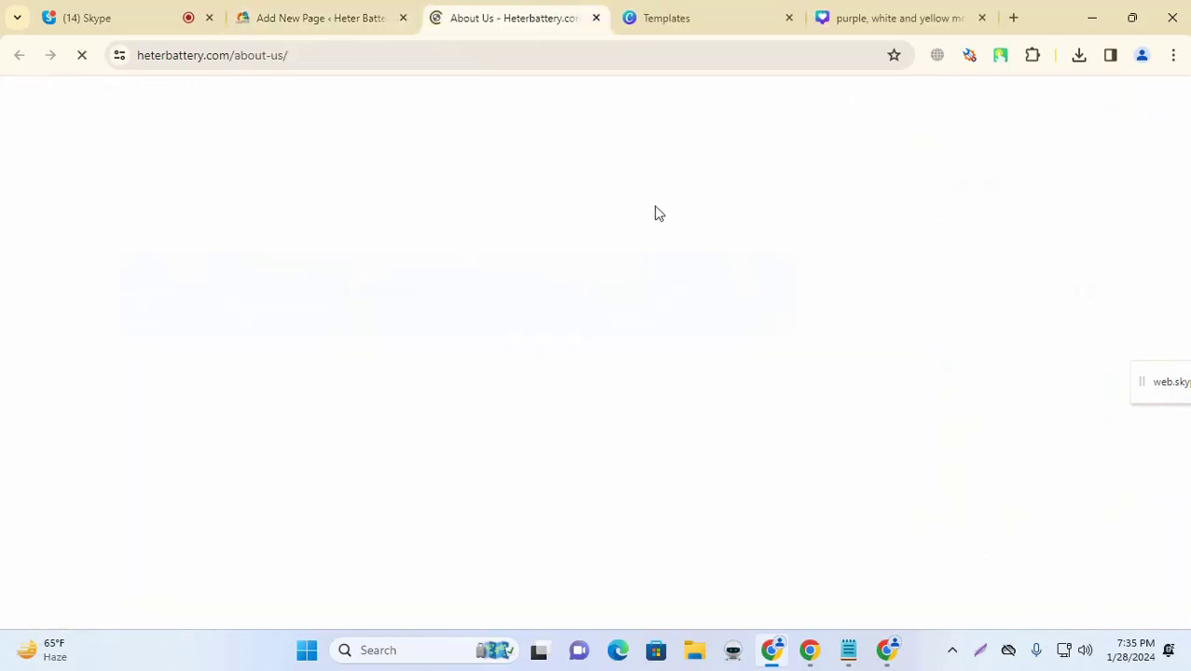
scroll(381, 271, down, 10)
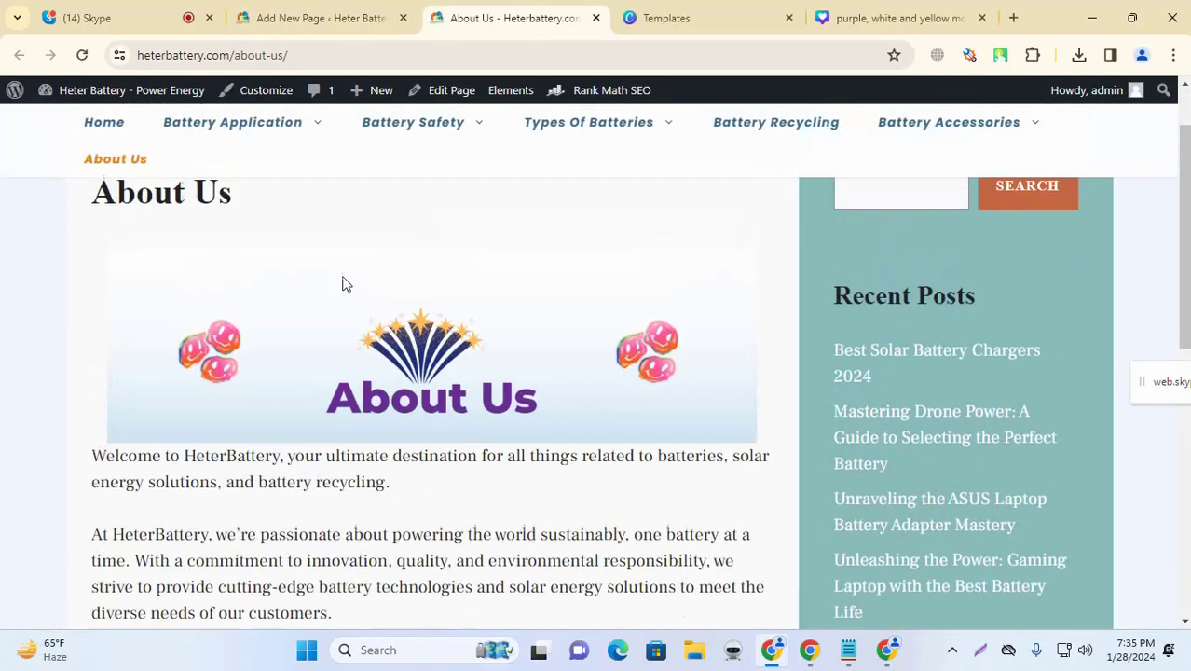
scroll(318, 268, up, 10)
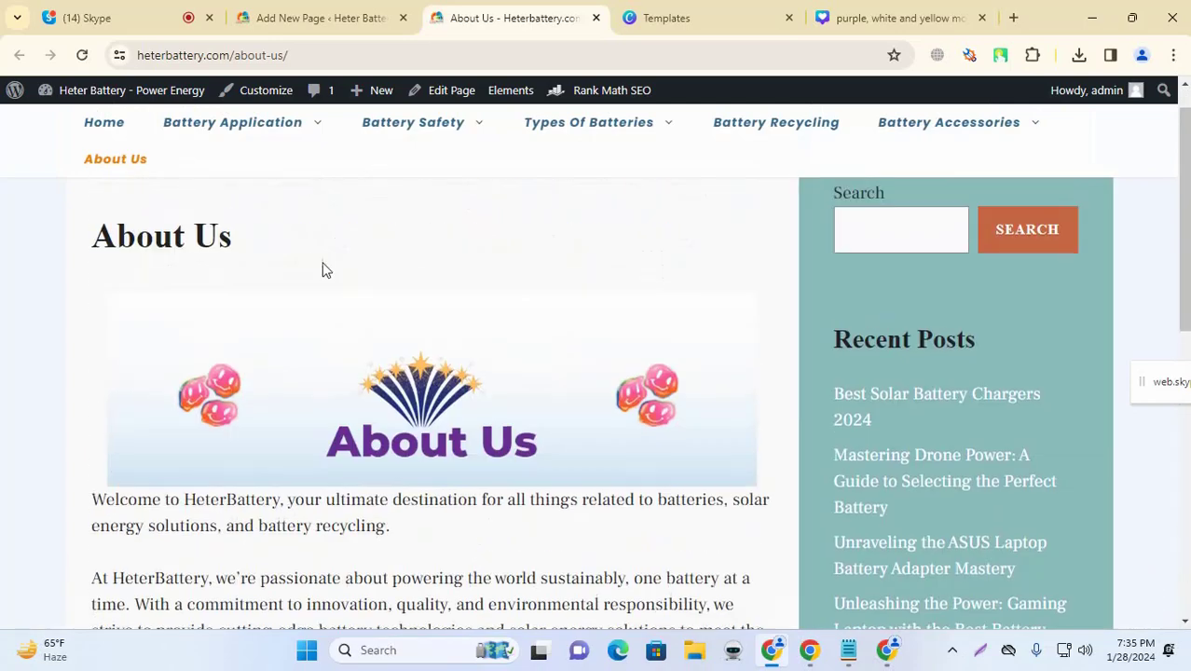
scroll(334, 269, down, 9)
scroll(333, 267, down, 1)
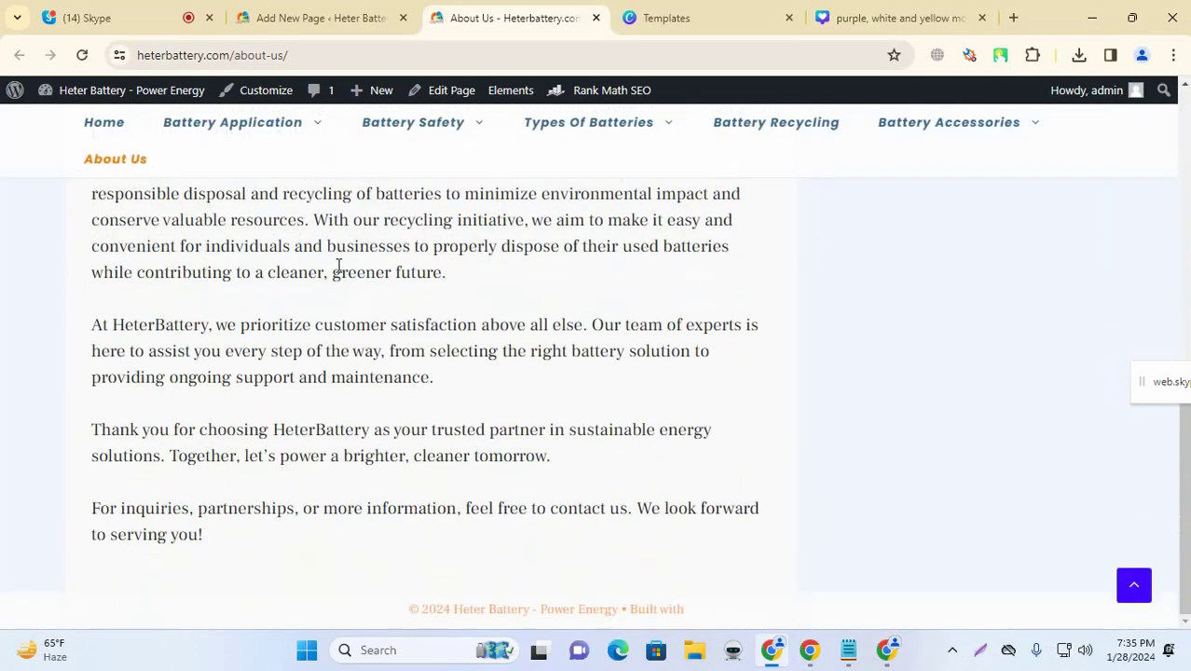
scroll(349, 268, up, 10)
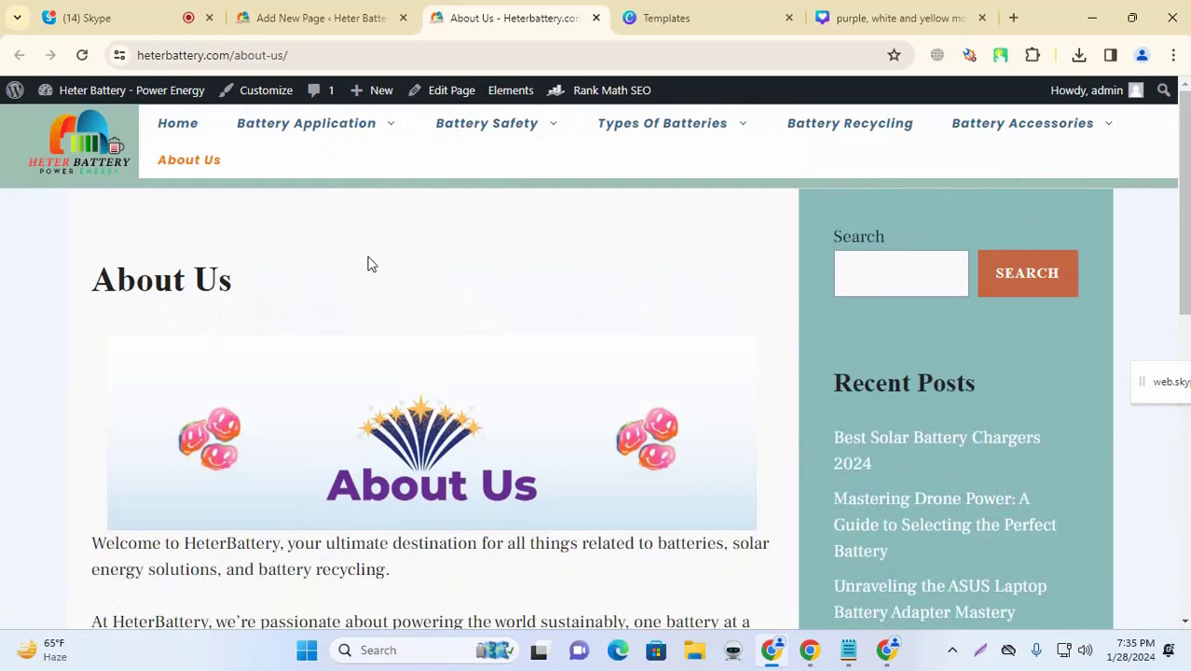
scroll(367, 264, down, 10)
scroll(365, 267, up, 9)
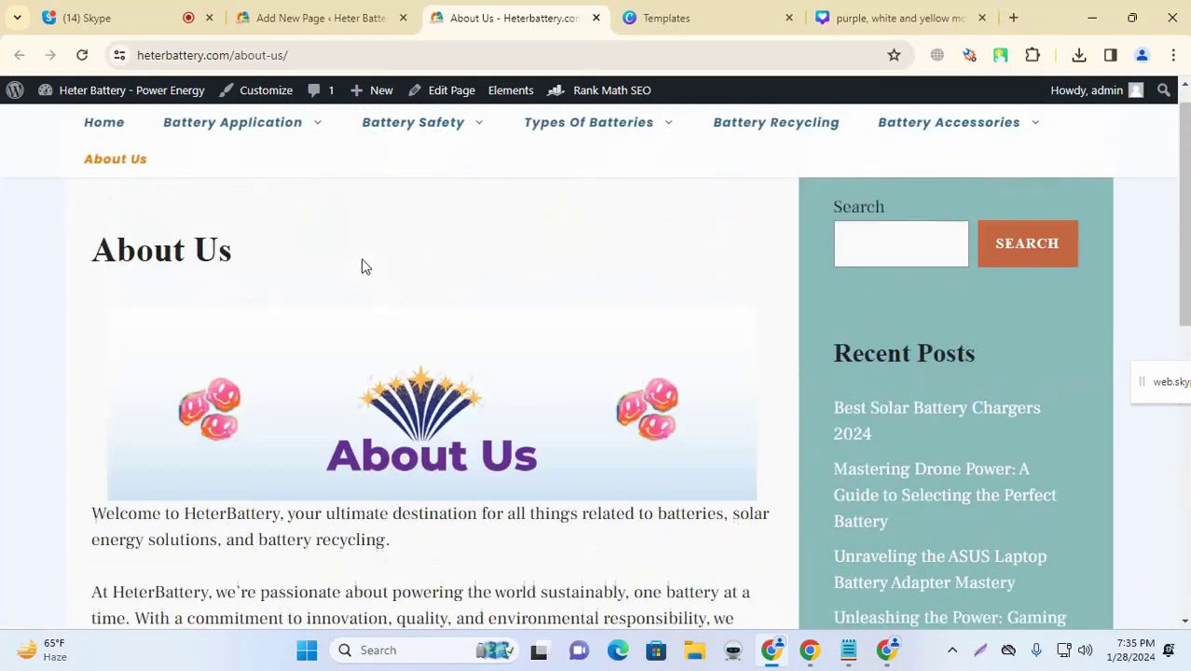
scroll(365, 267, up, 1)
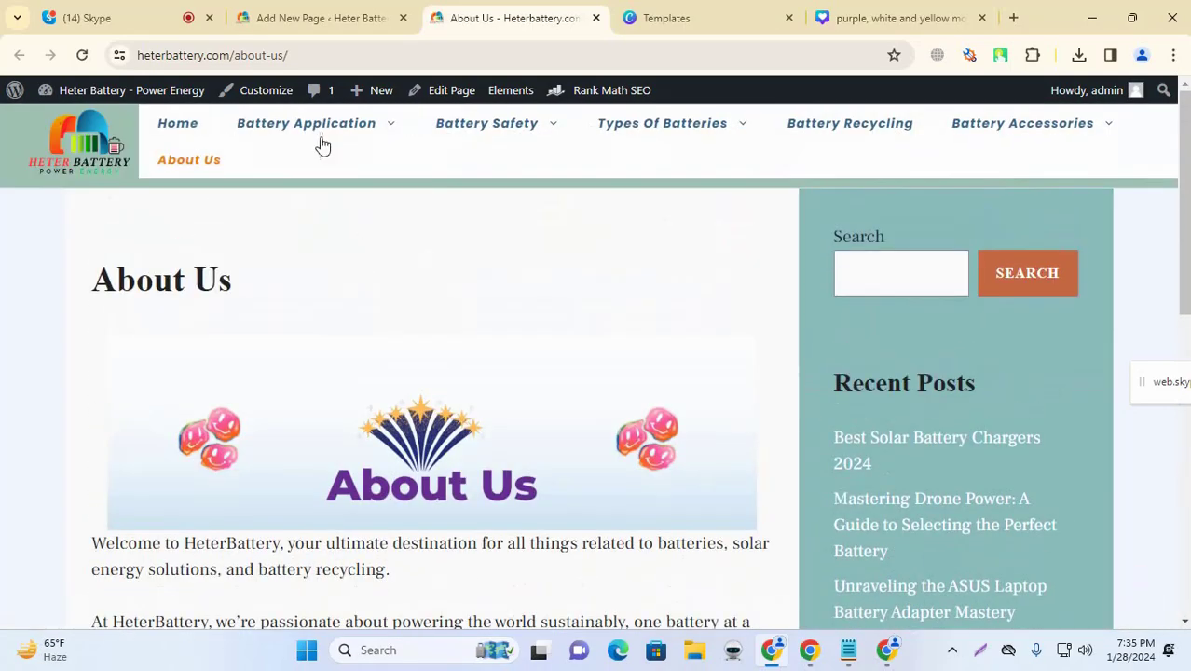
click(317, 18)
Step: Check the Skype call, close its chat panel, and return to the page editor
click(86, 18)
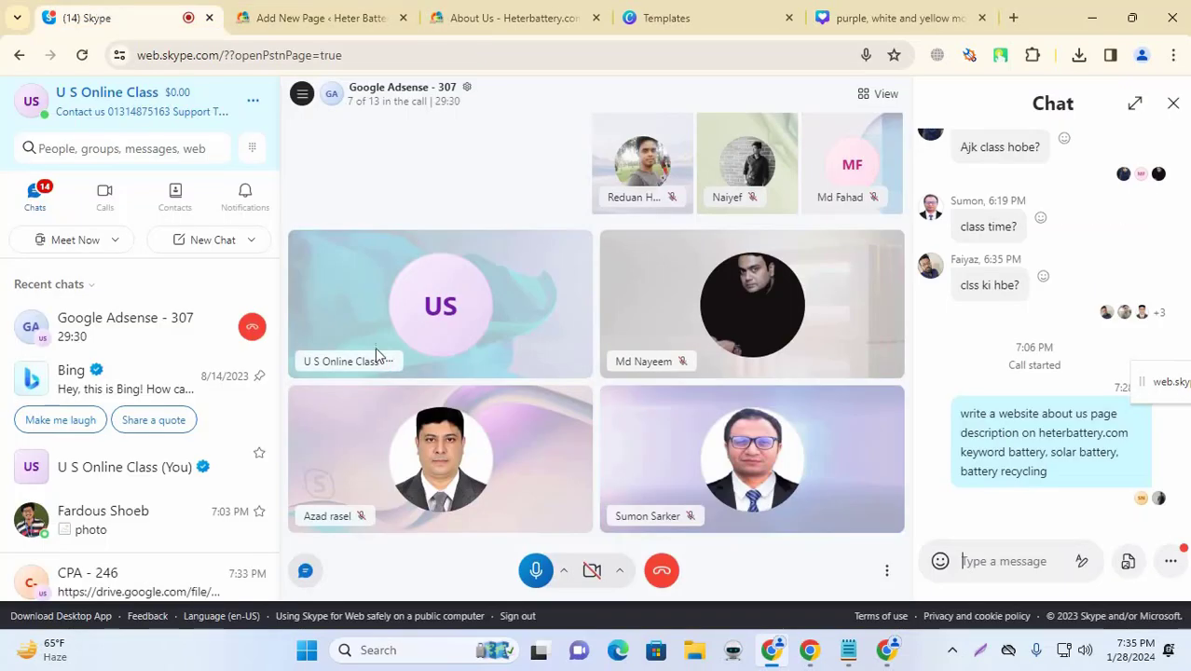
click(1174, 105)
click(254, 13)
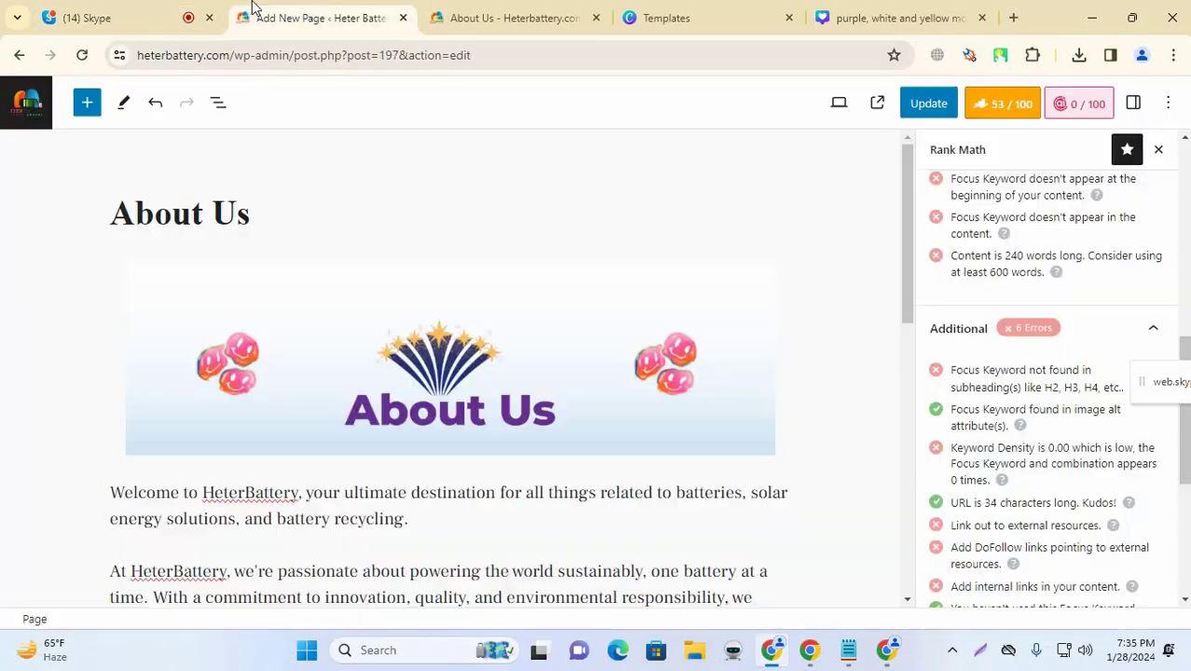
click(184, 14)
click(270, 16)
Step: Exit the editor to the Pages list and mark Contact Us as next in Notepad
click(21, 112)
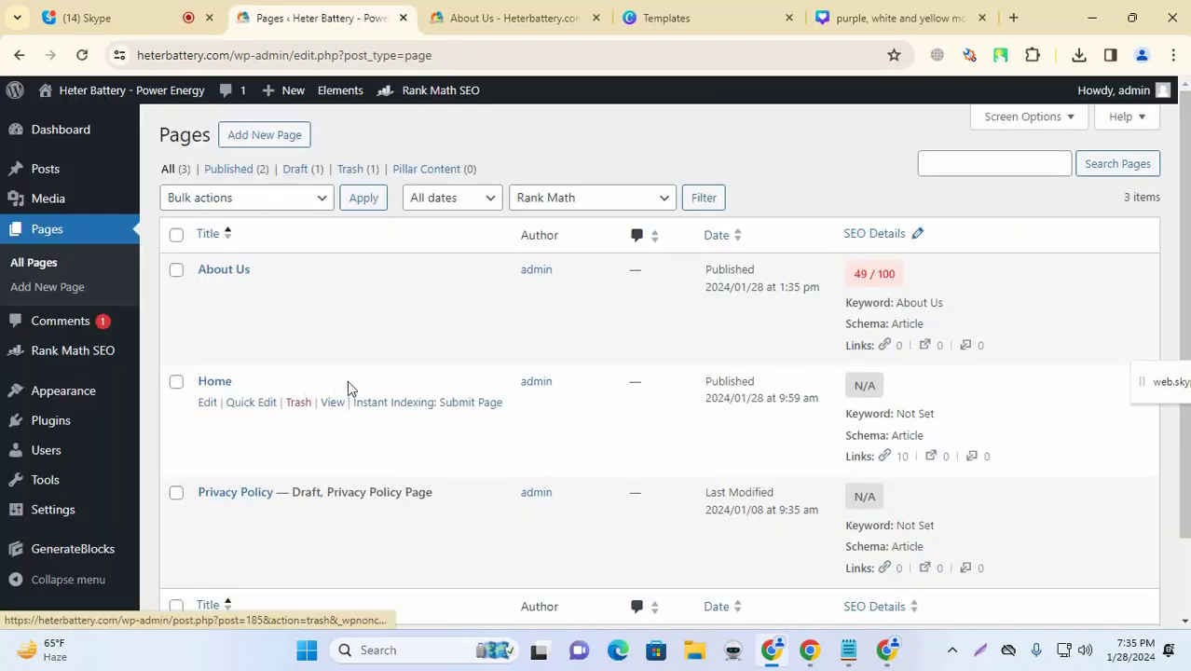
click(848, 650)
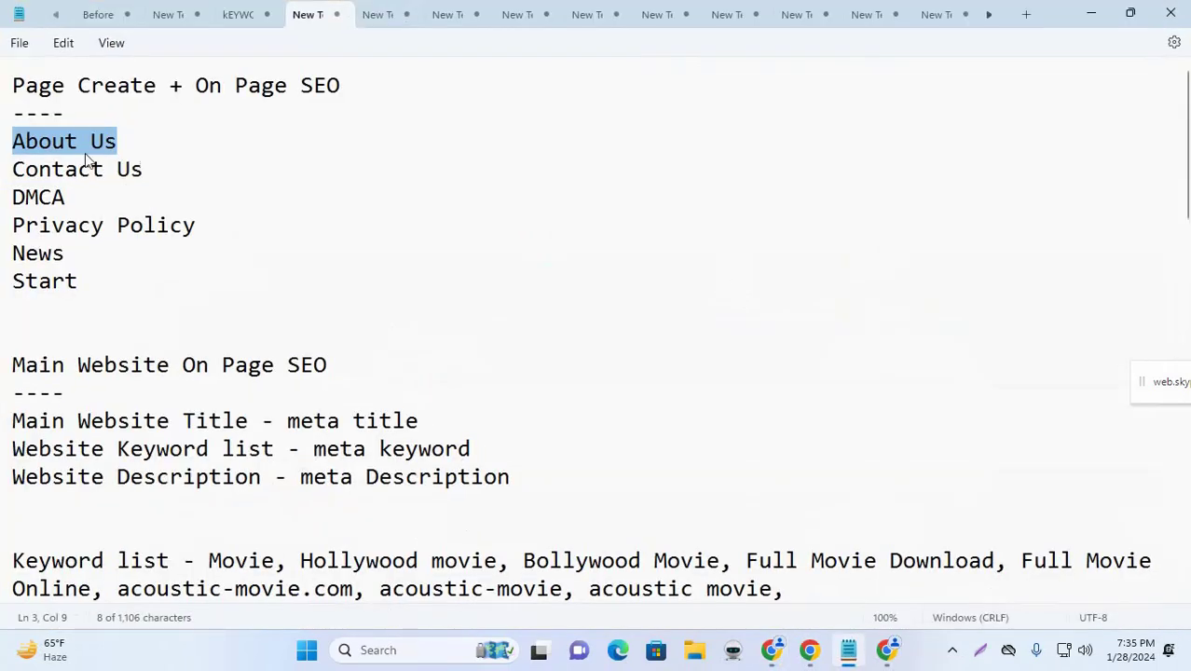
drag(142, 169, 14, 176)
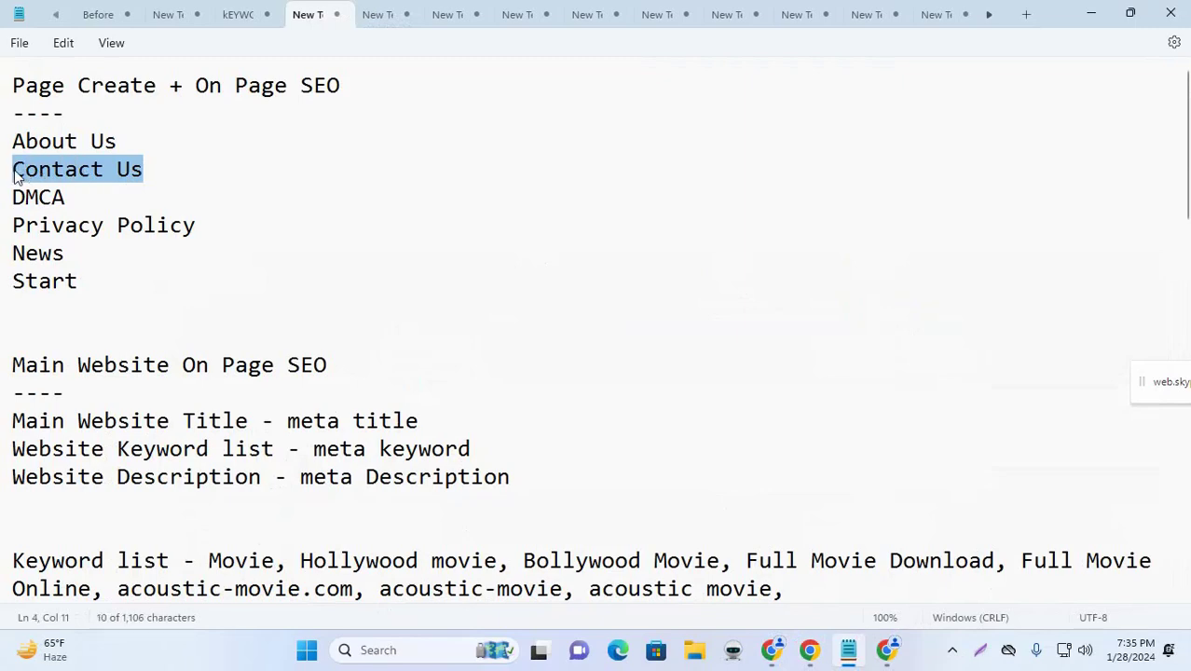
click(1092, 13)
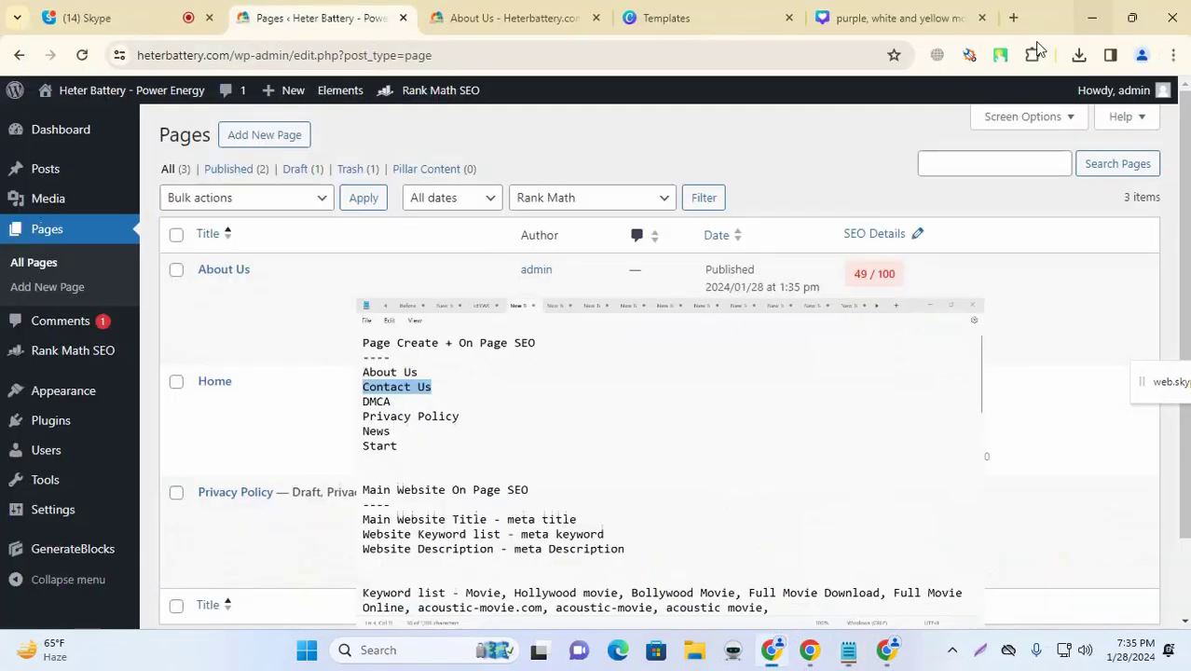
Step: Install the Contact Form 7 plugin from the Popular plugins list
click(76, 426)
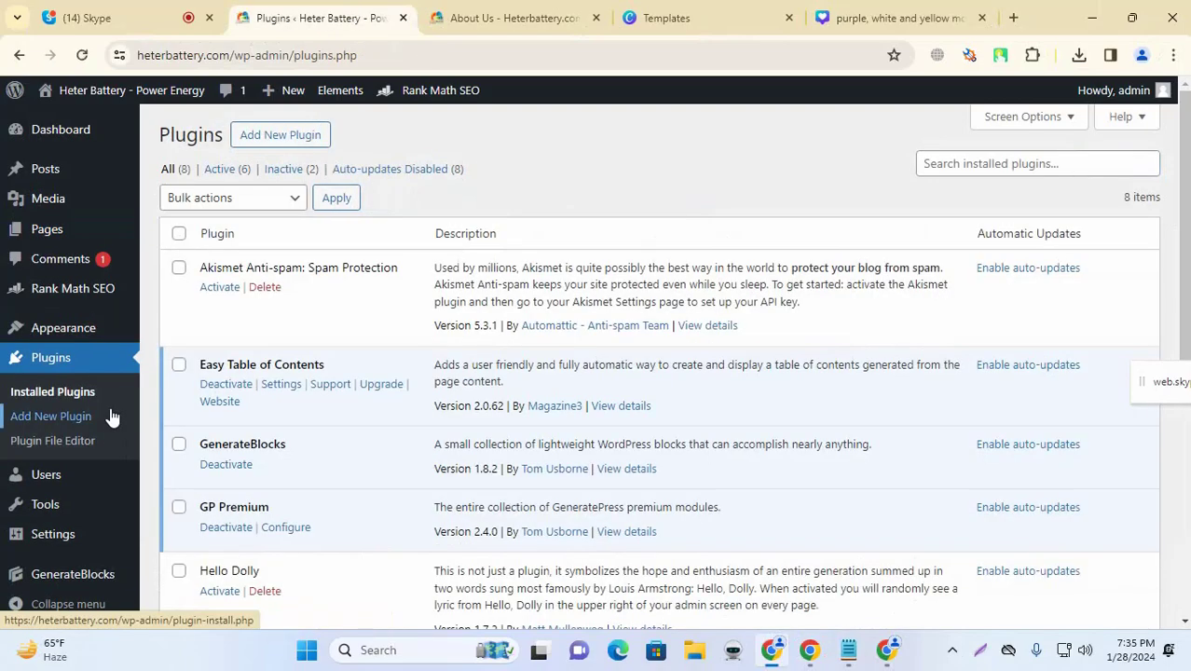
scroll(430, 410, down, 4)
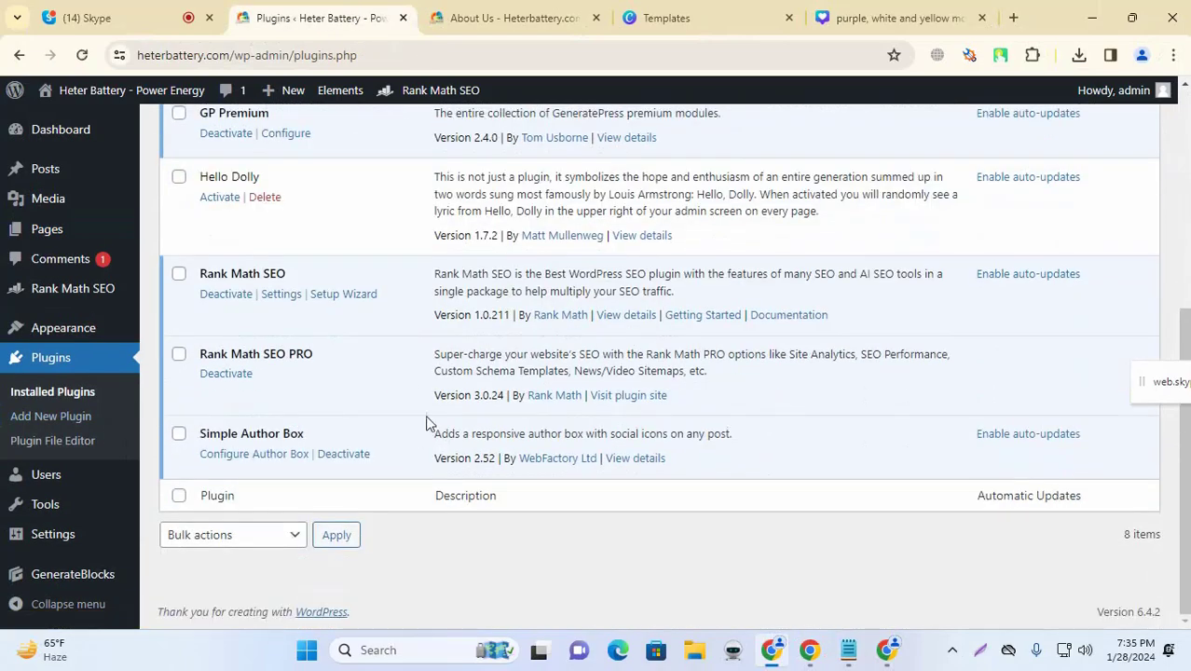
scroll(428, 421, up, 5)
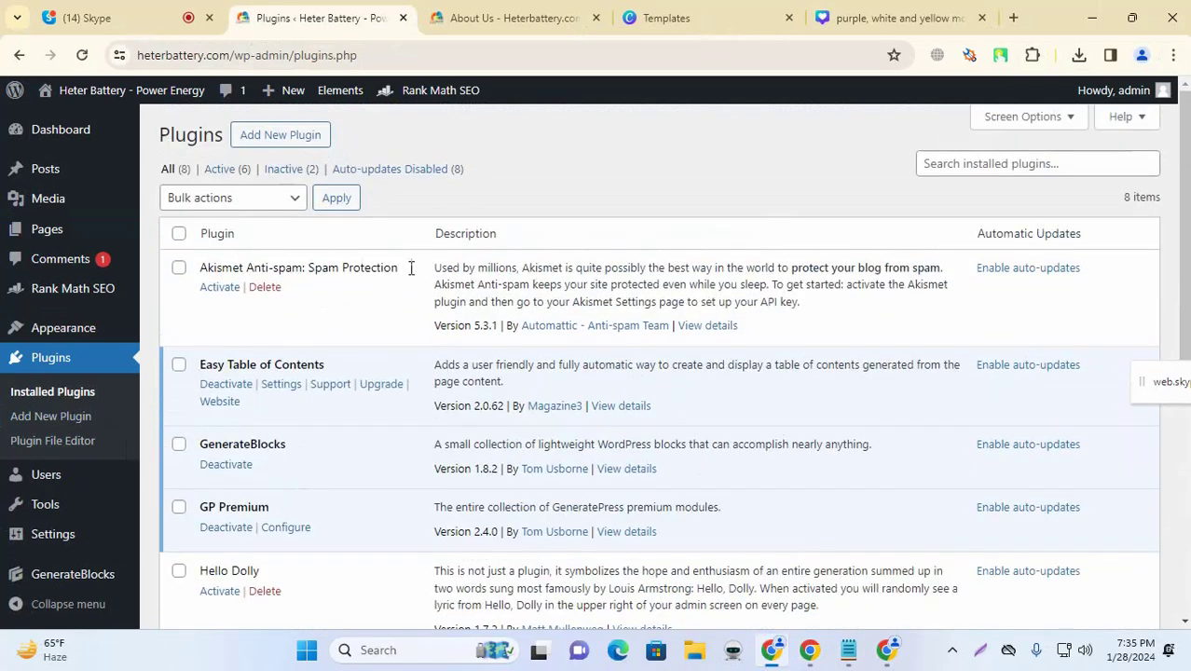
click(319, 134)
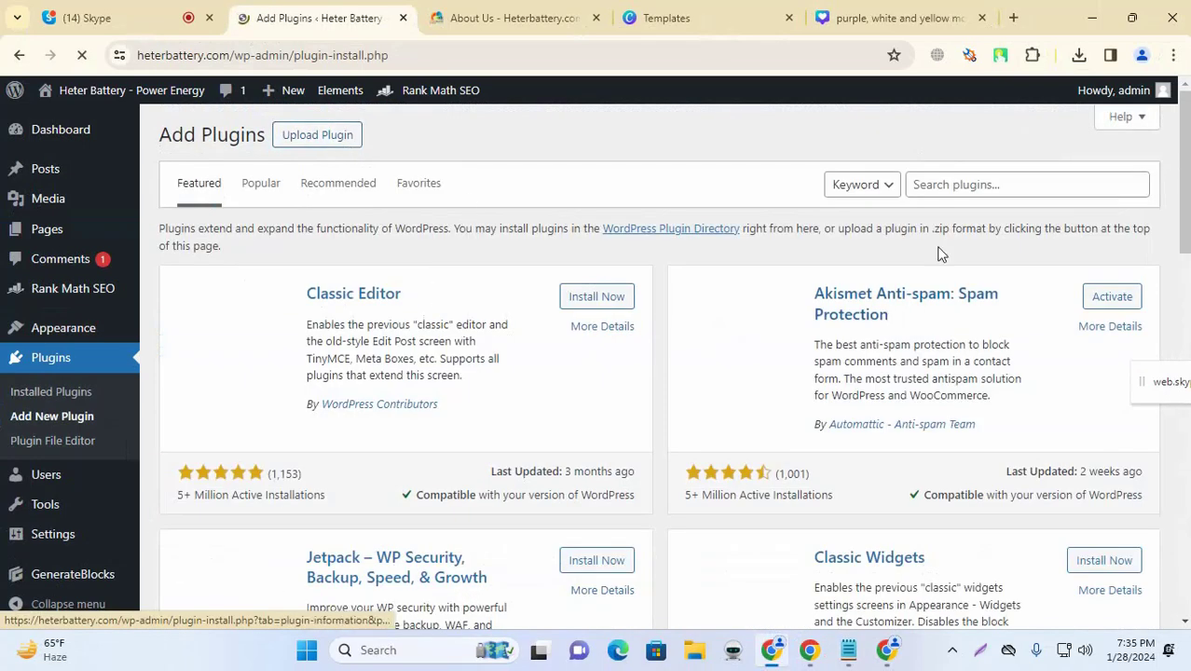
click(262, 185)
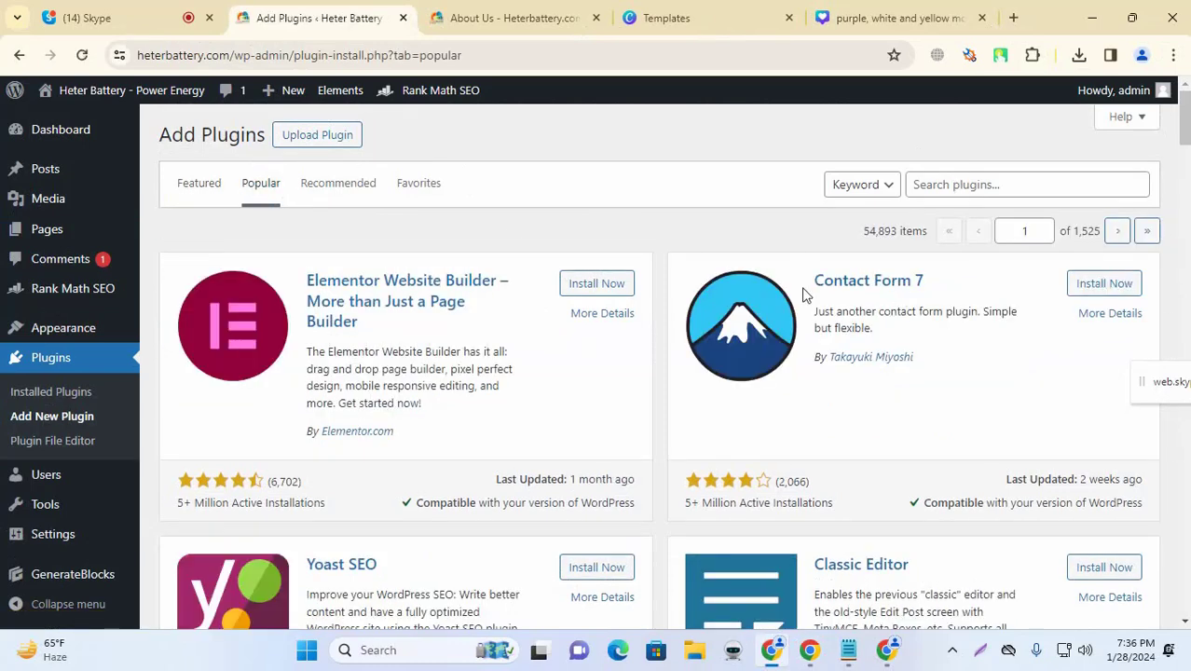
click(1072, 286)
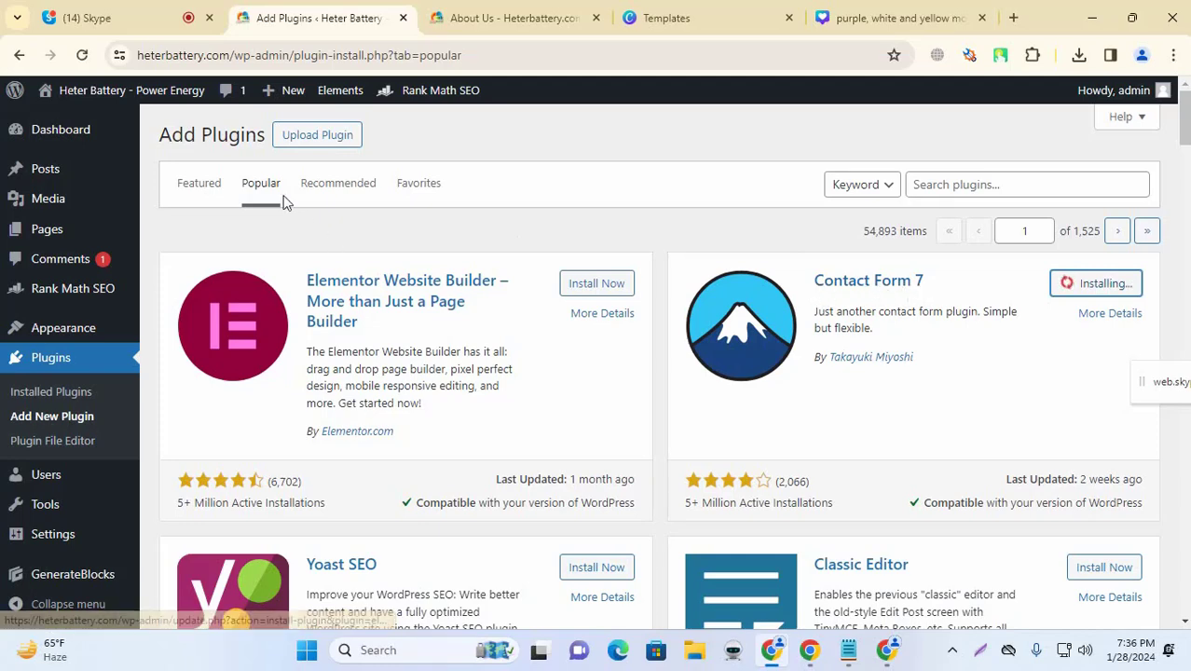
Step: Activate Contact Form 7 and go back to the list of site pages
click(946, 186)
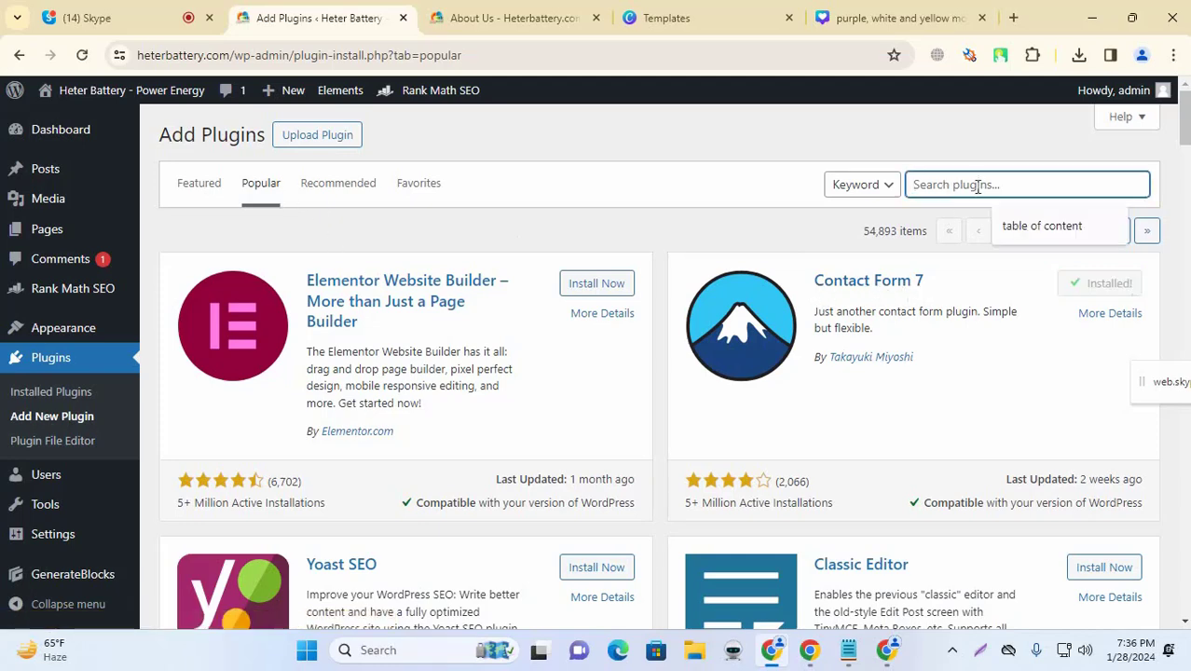
click(1130, 291)
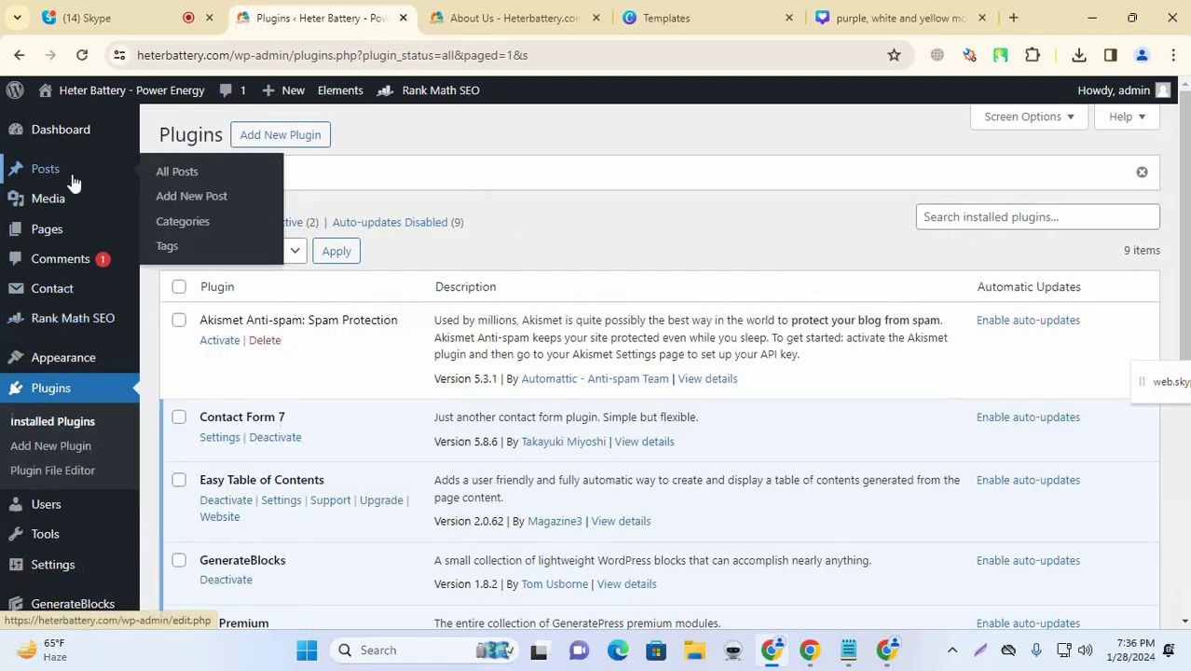
mouse_move(79, 243)
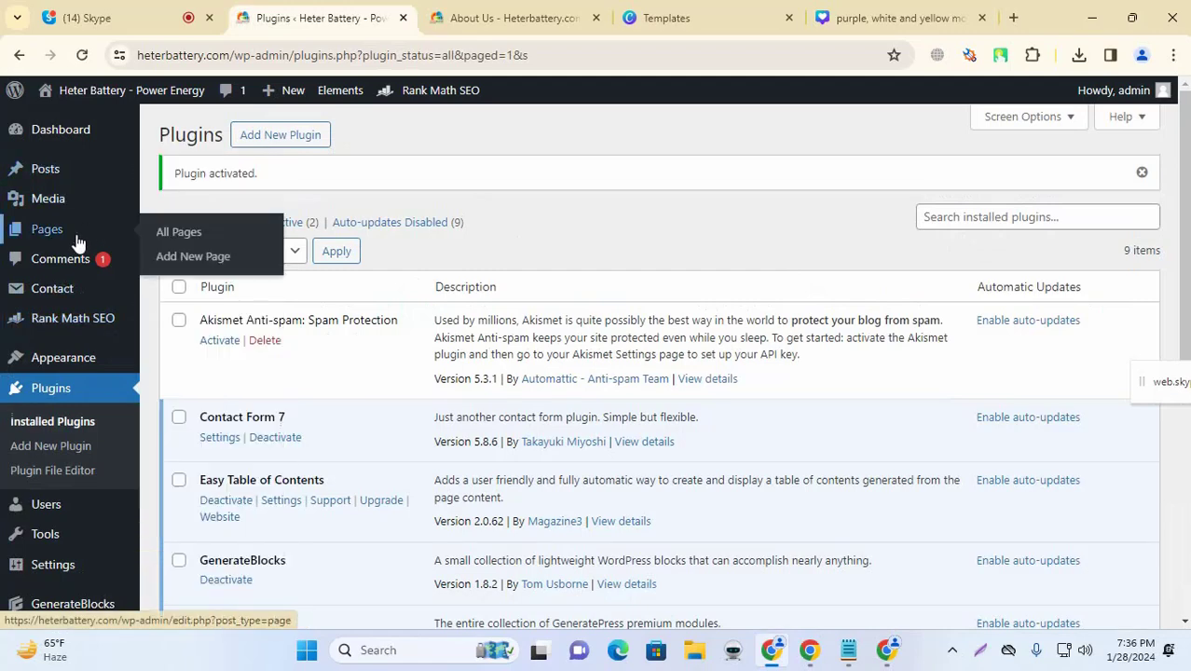
click(78, 243)
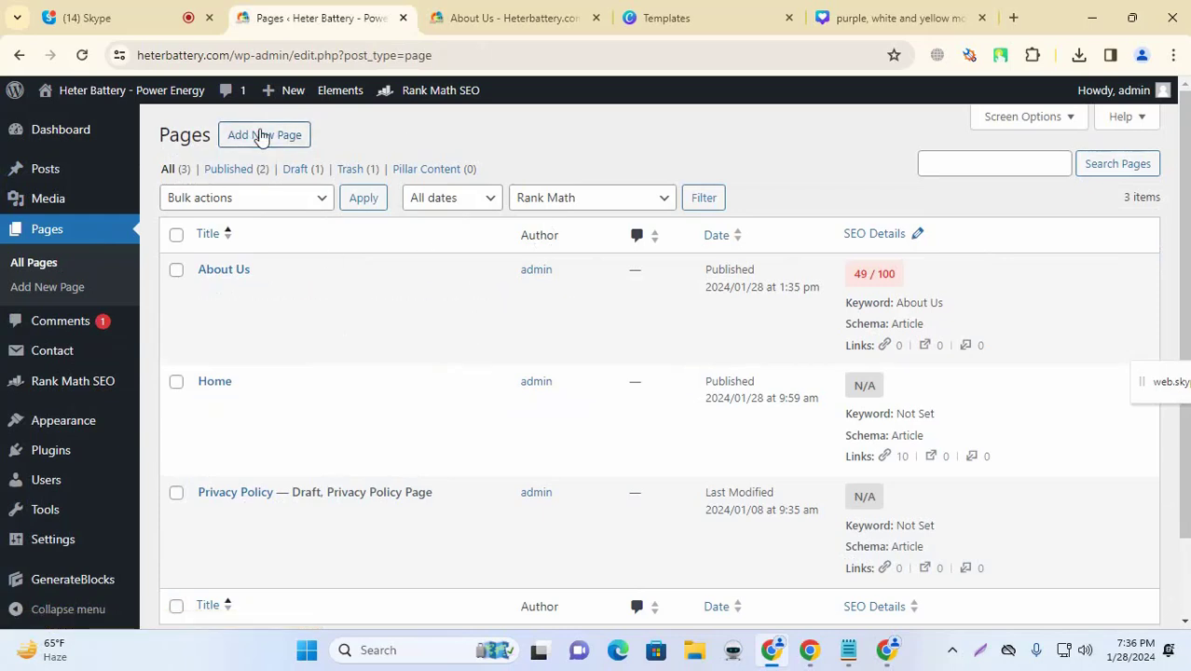
Step: Create a new page titled 'Contact Us' by pasting the old title and replacing 'About'
click(262, 138)
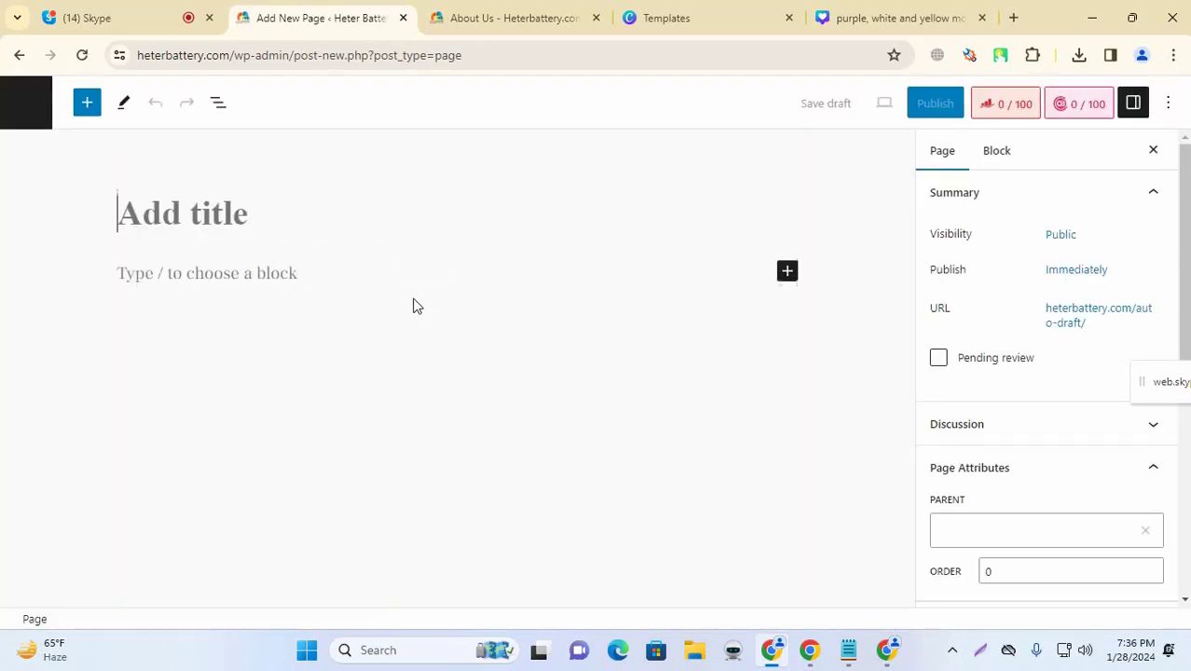
text(About Us)
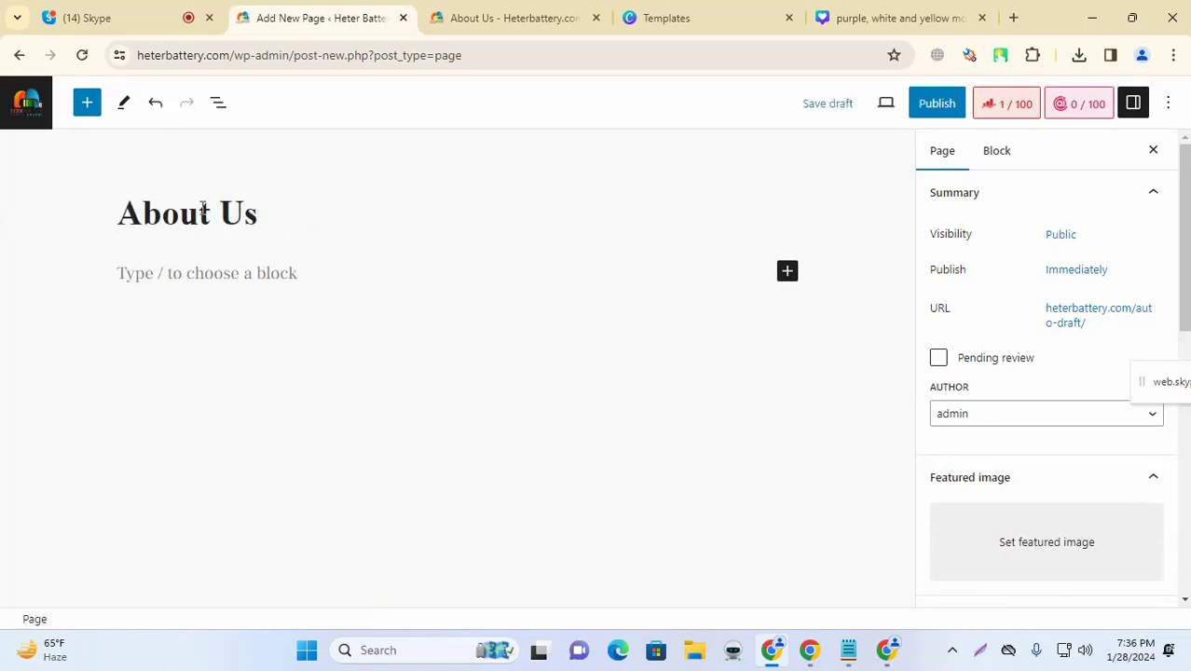
drag(204, 213, 129, 212)
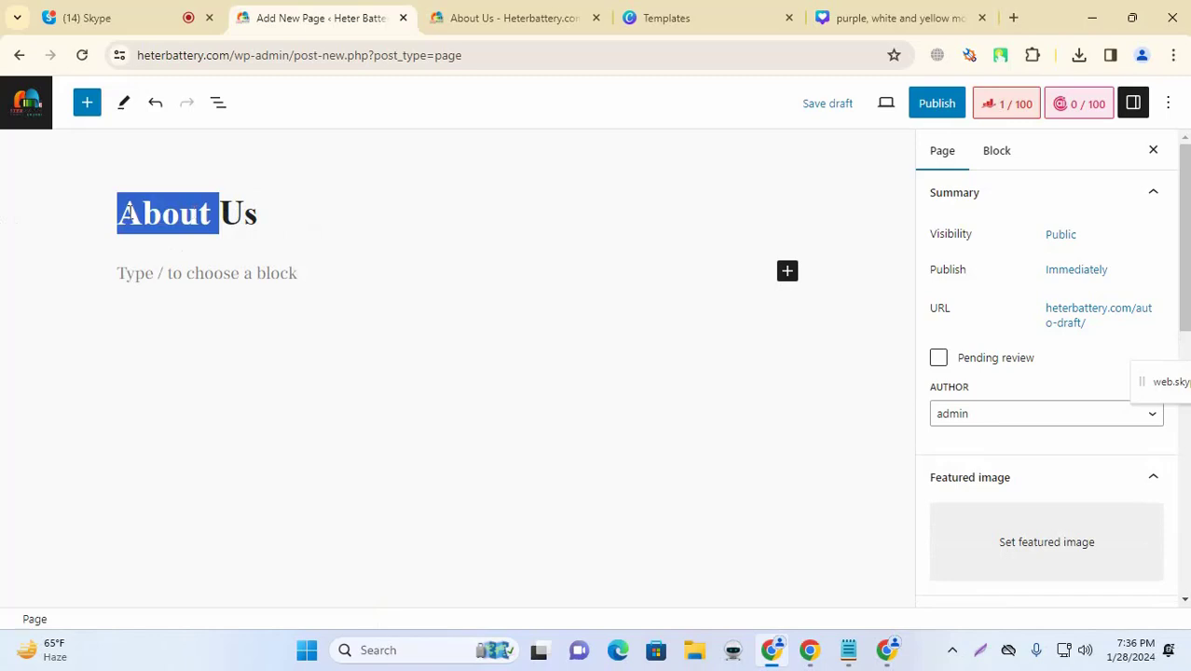
text(Contact)
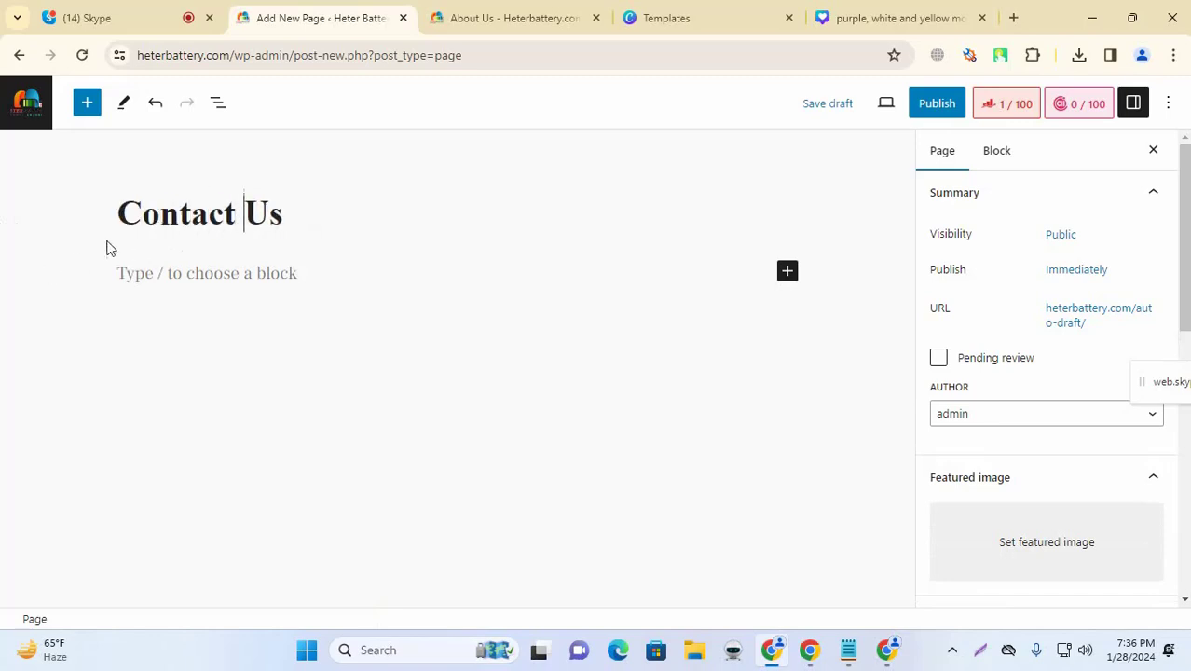
click(275, 274)
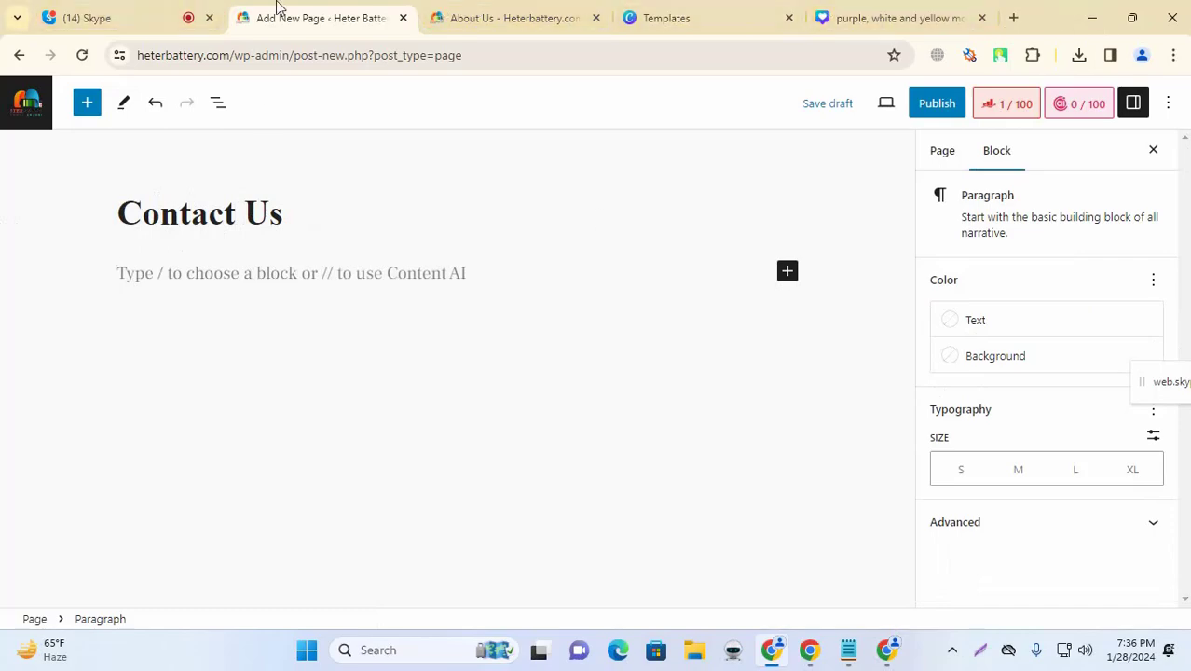
Step: Select the earlier About Us prompt in the Skype chat and bring ChatGPT forward
click(103, 17)
click(918, 569)
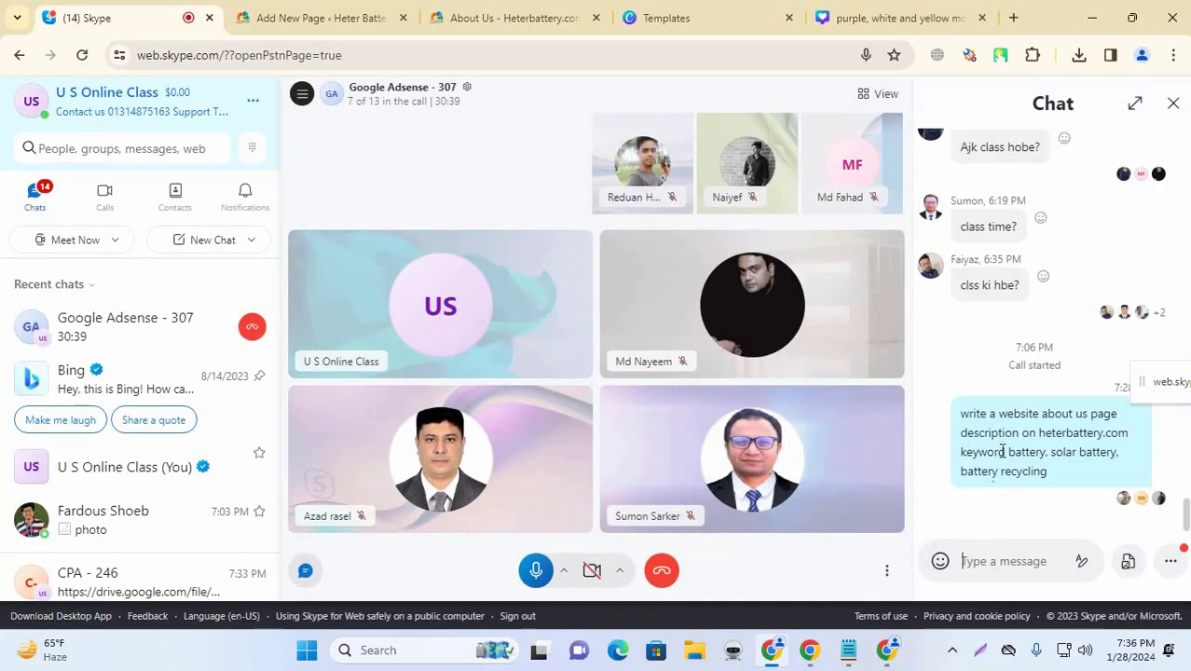
triple_click(1009, 438)
key(ctrl+c)
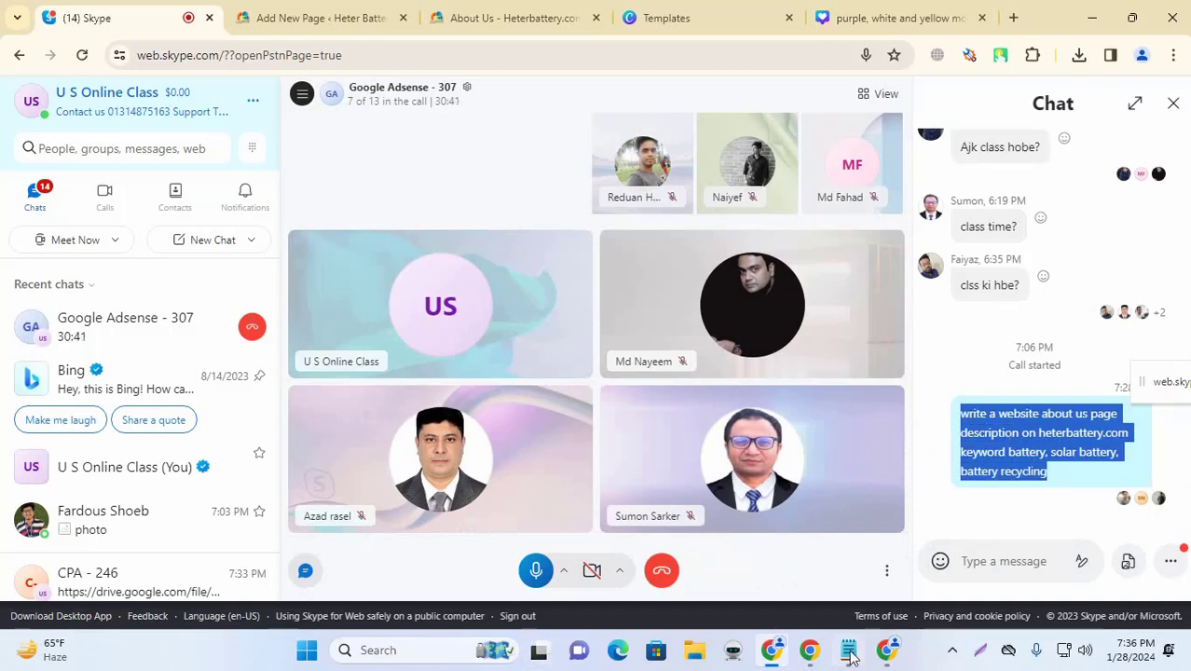
click(881, 649)
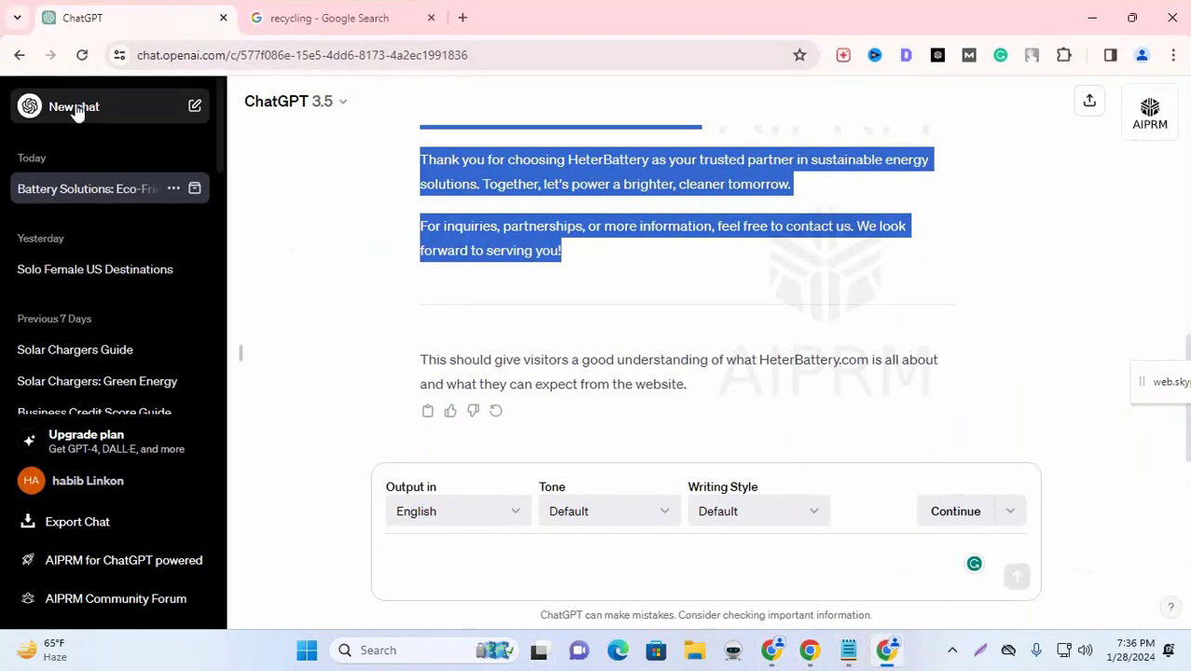
Step: In a new chat, paste the heterbattery.com prompt and change 'about' to 'contact'
click(80, 107)
click(446, 562)
key(ctrl+v)
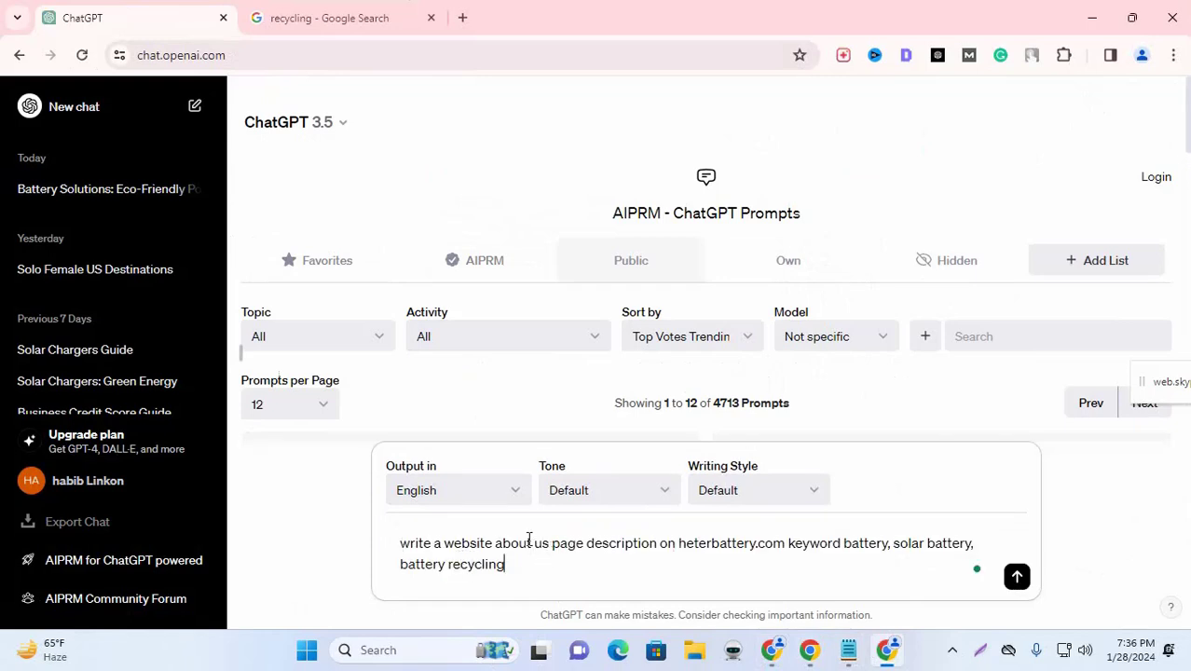
drag(530, 542, 511, 543)
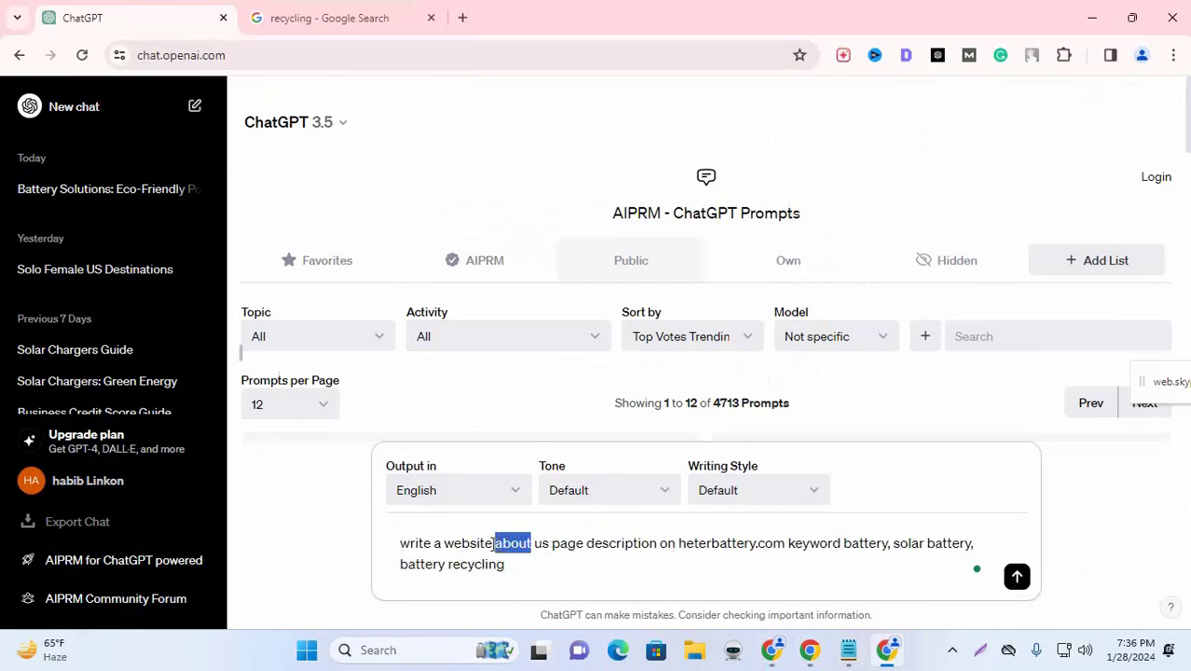
text(contact)
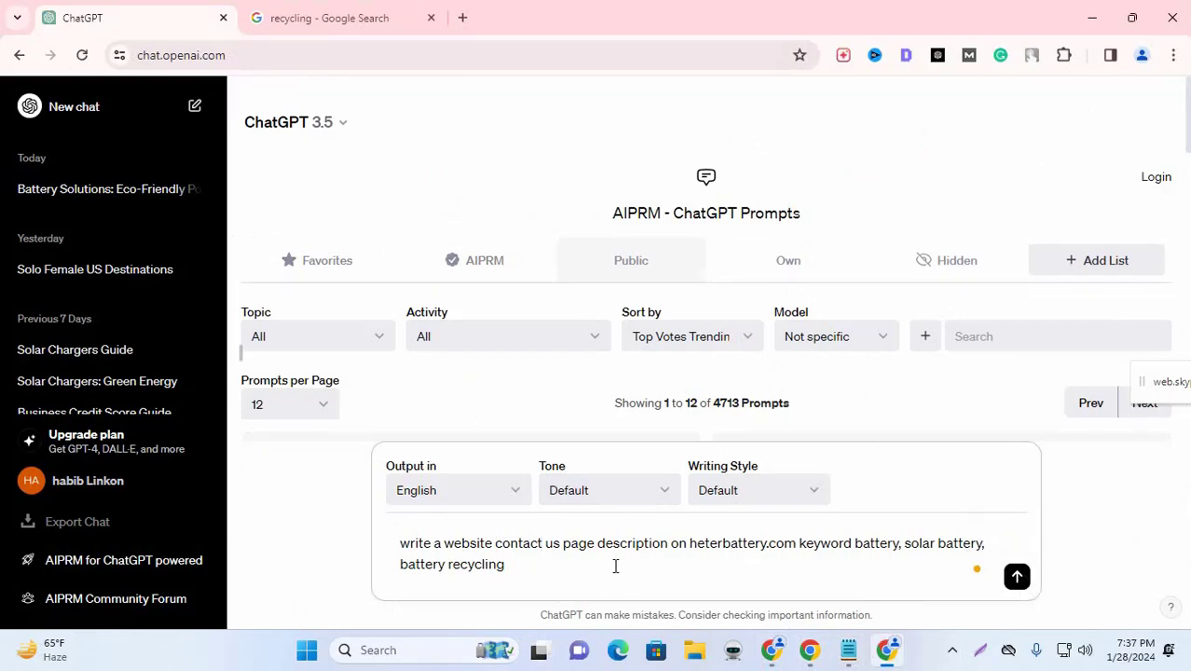
Step: Send the heterbattery.com Contact Us prompt, copy ChatGPT's full reply, and minimize the browser
key(Return)
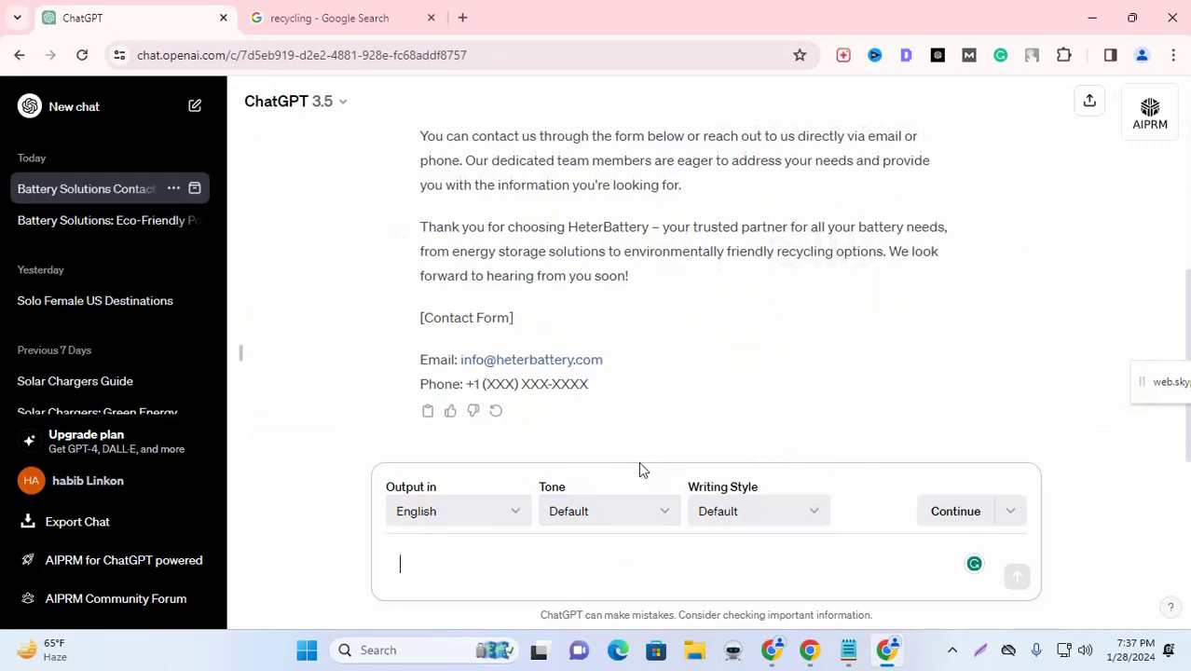
scroll(748, 277, up, 3)
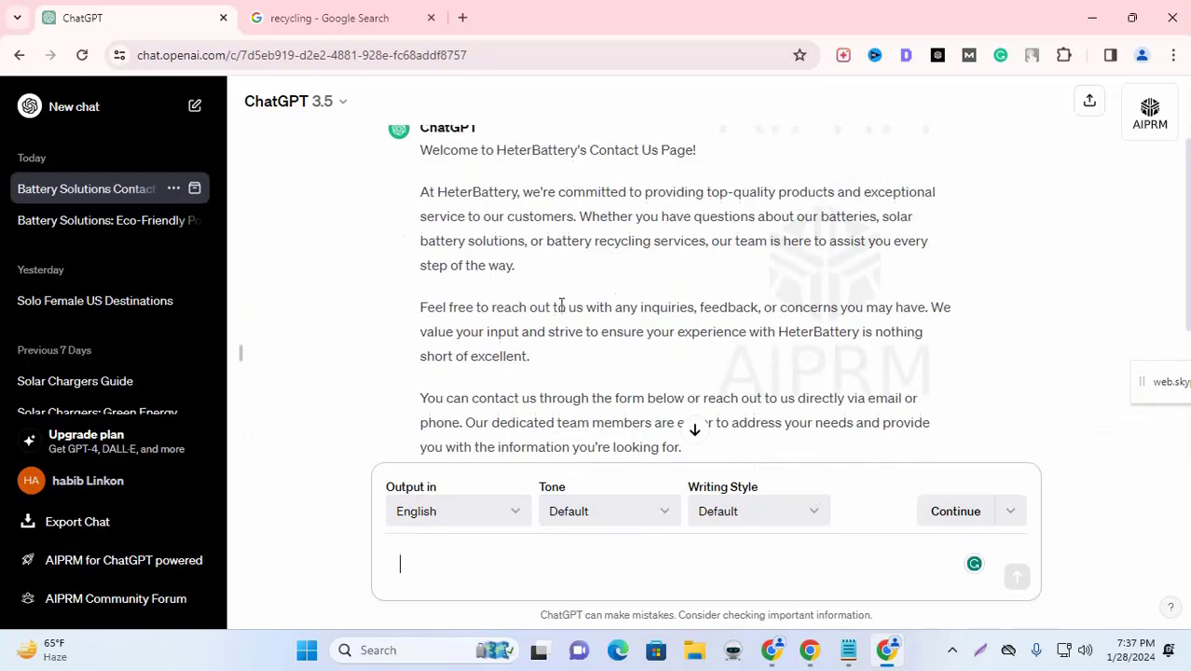
scroll(465, 284, up, 1)
drag(423, 239, 475, 396)
scroll(557, 362, down, 4)
drag(603, 388, 605, 390)
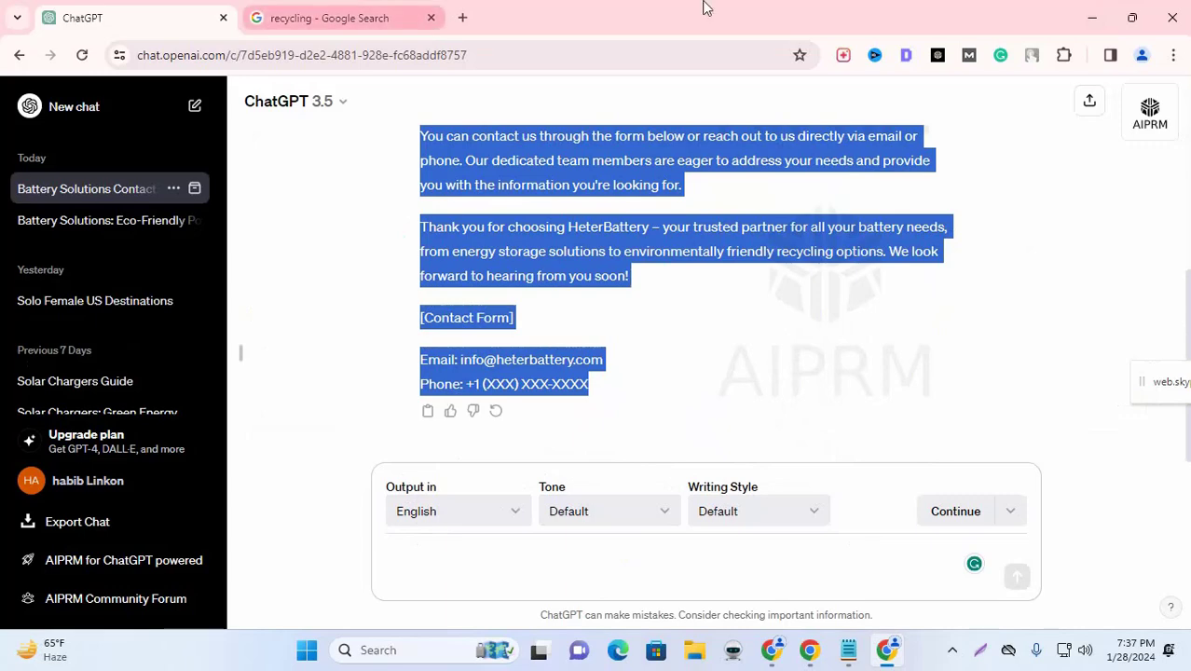
click(1096, 26)
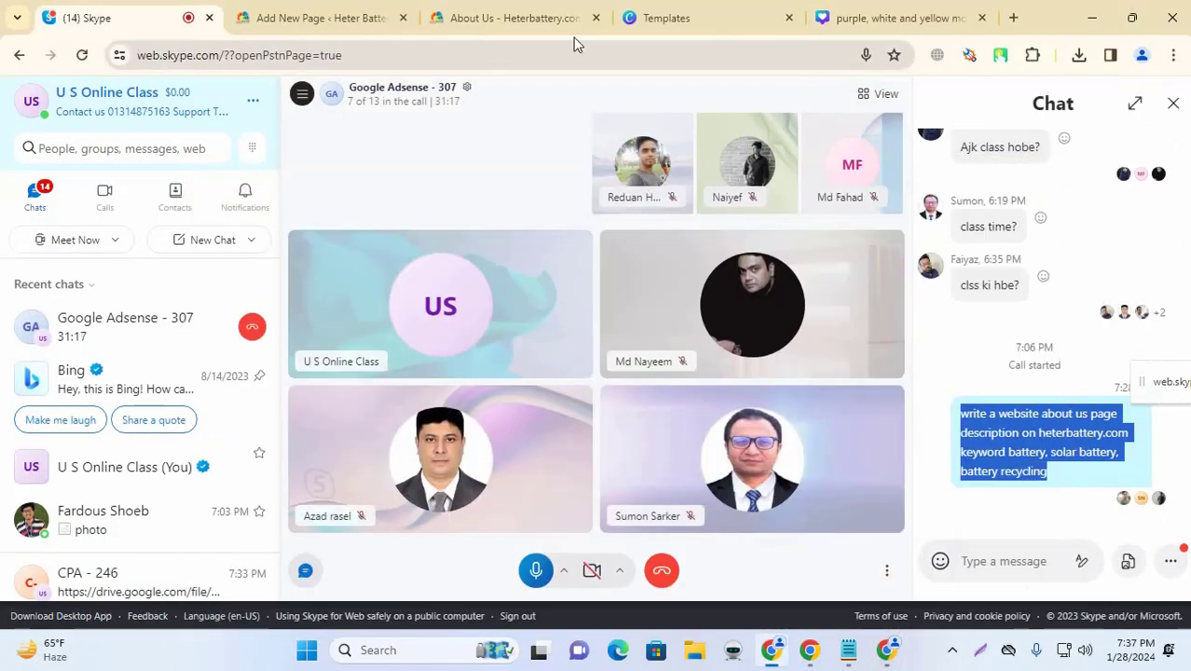
Step: Paste the copied Contact Us text into the new WordPress page
click(760, 23)
click(904, 15)
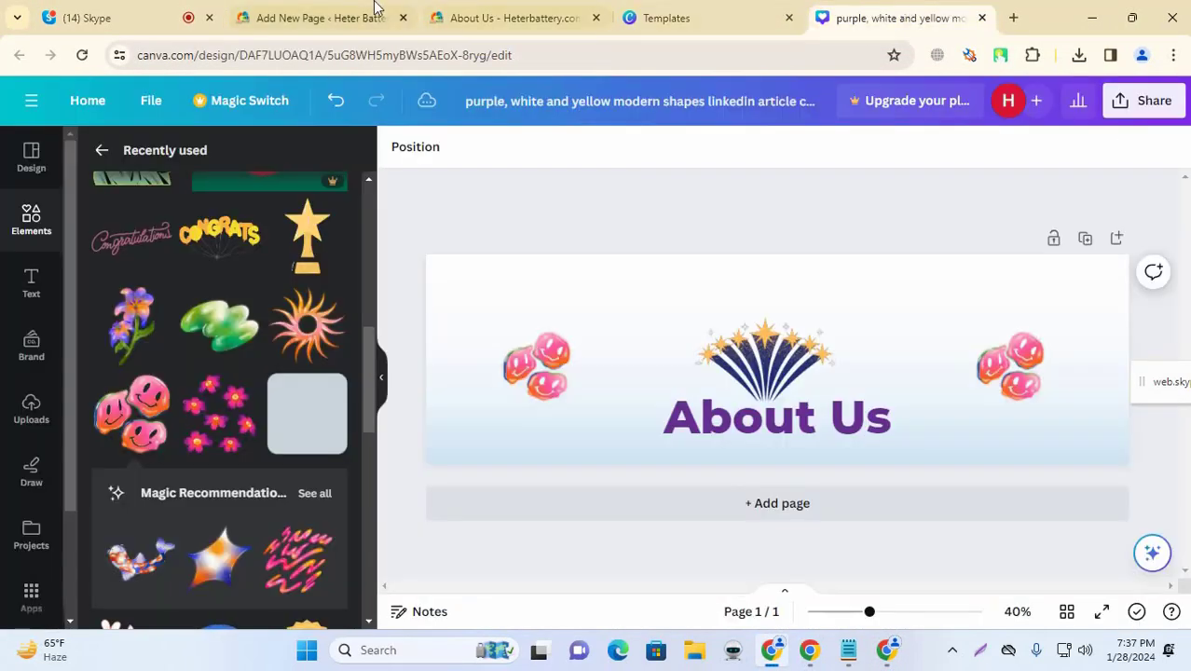
click(321, 9)
key(ctrl+v)
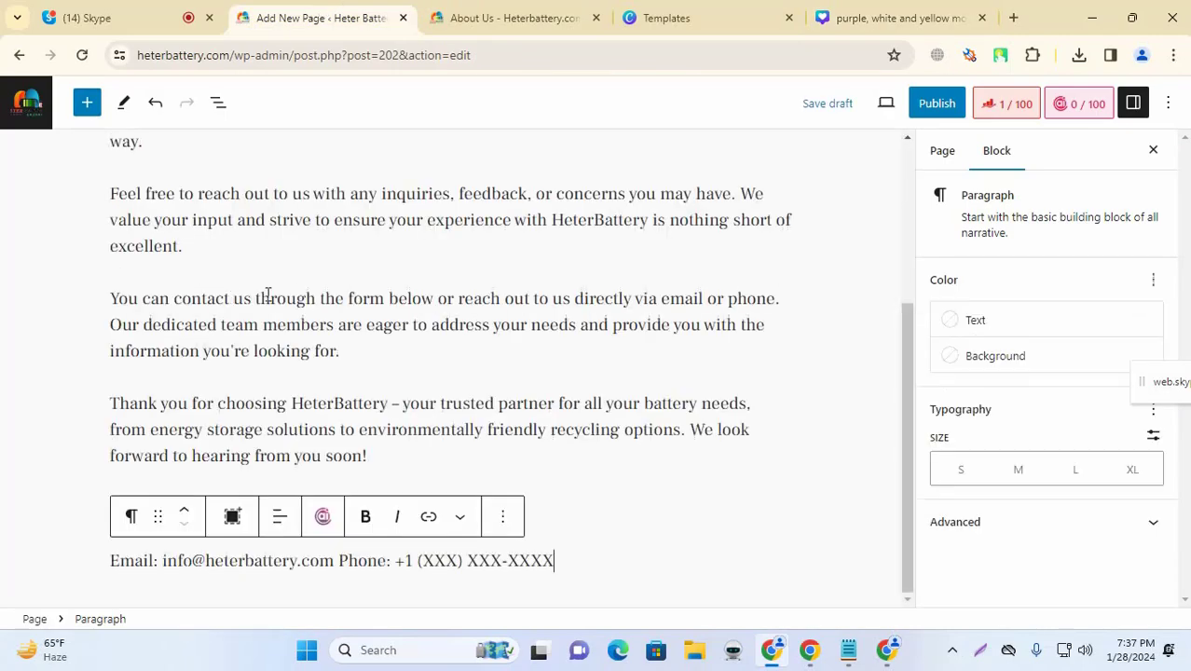
Step: Strip the brackets from '[Contact Form]' and add an empty block below it
click(382, 431)
click(167, 508)
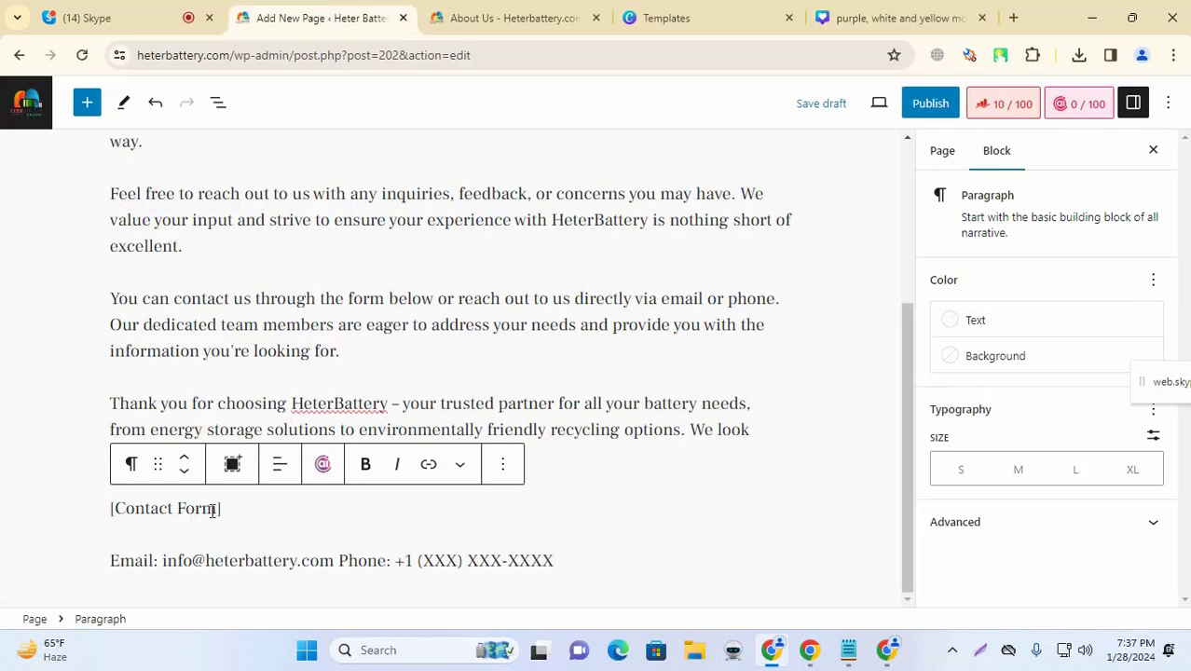
drag(224, 509, 113, 509)
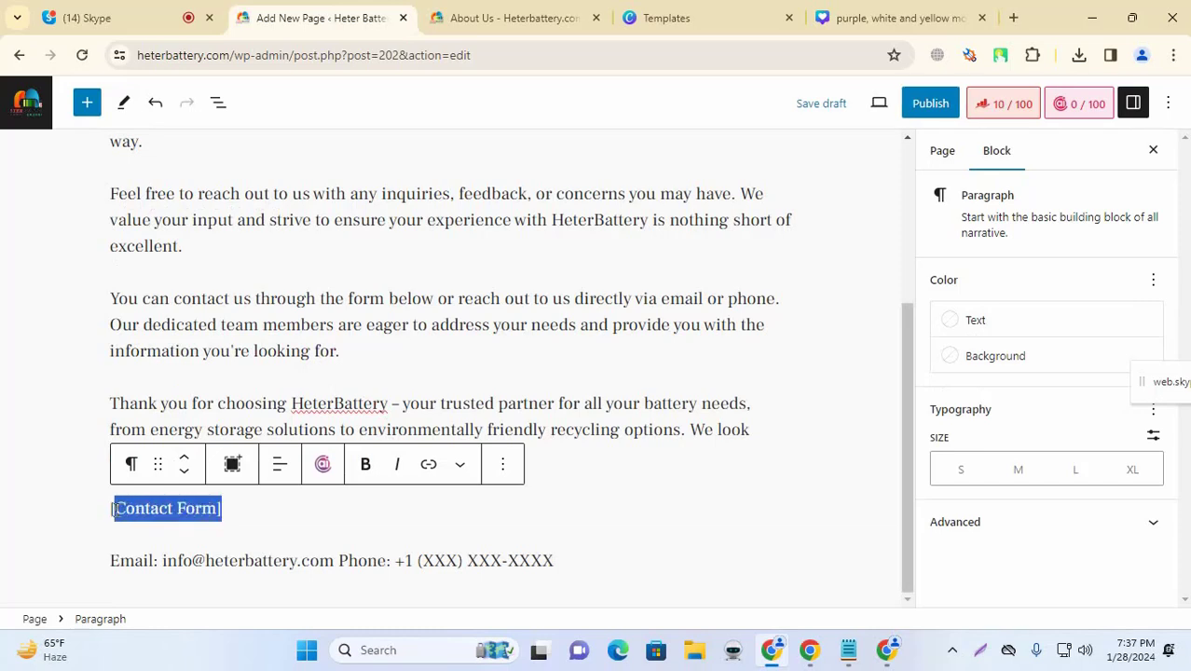
click(251, 512)
key(BackSpace)
key(BackSpace)
key(BackSpace)
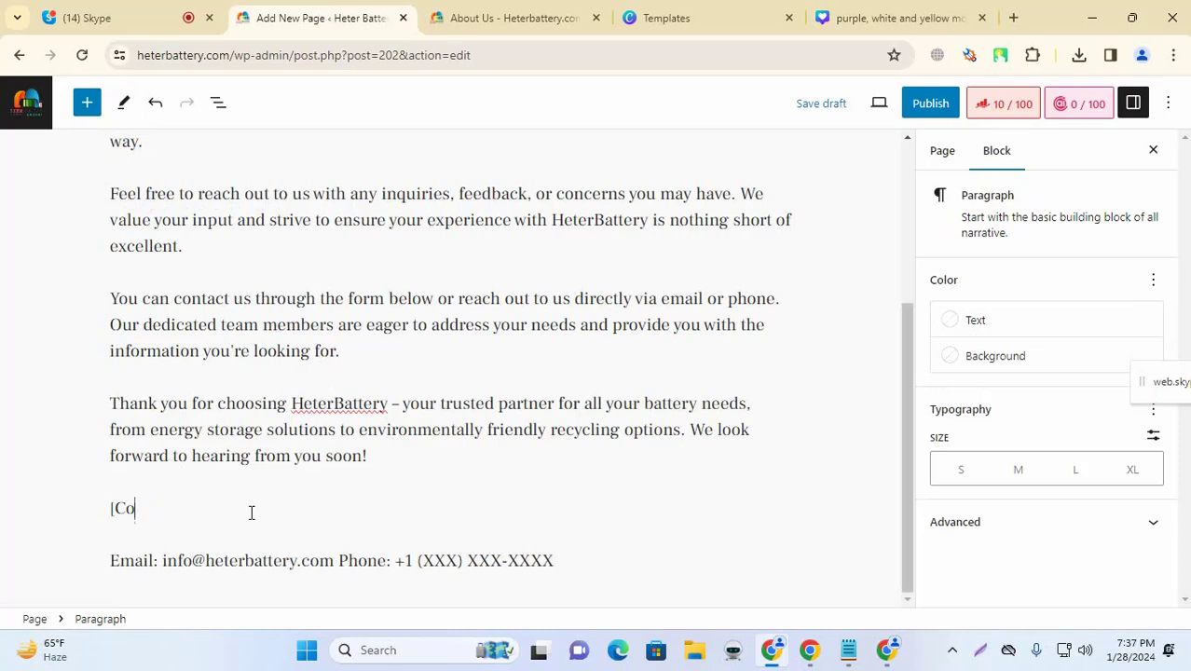
key(ctrl+z)
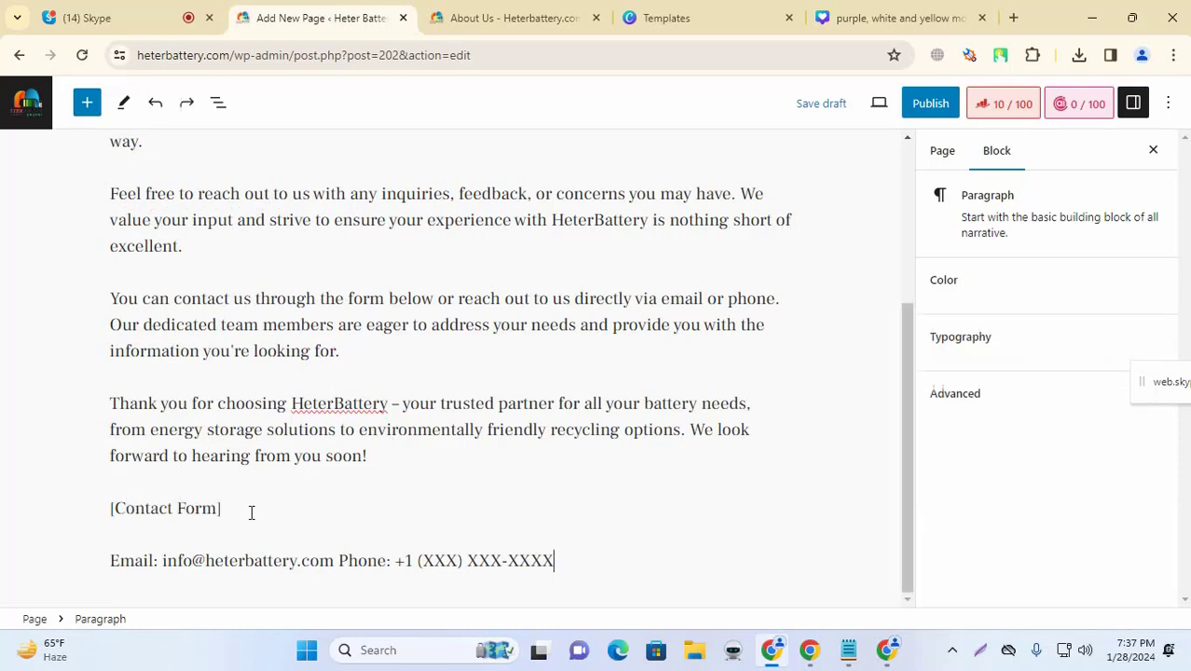
click(251, 512)
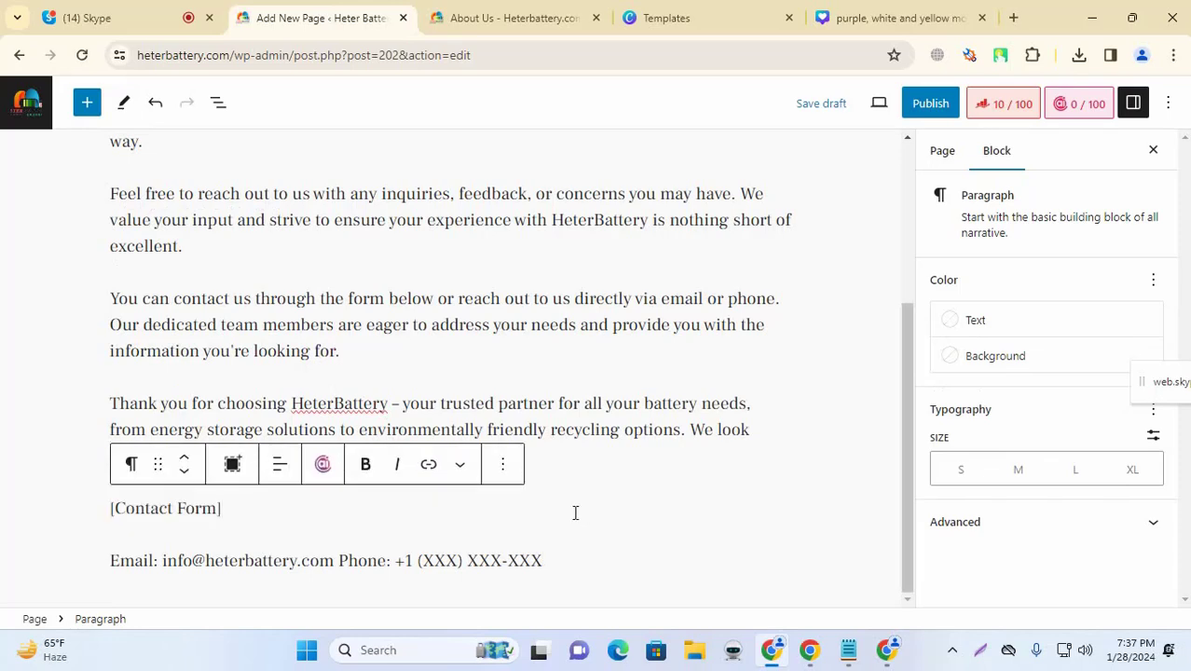
key(BackSpace)
key(BackSpace)
click(231, 508)
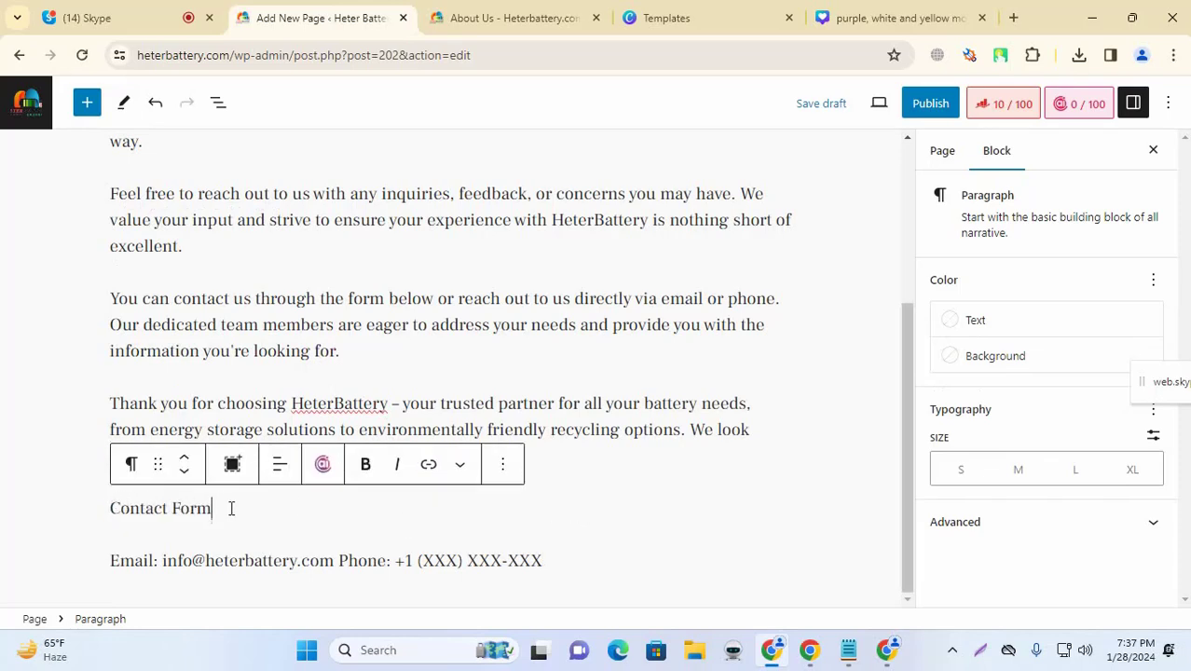
key(Return)
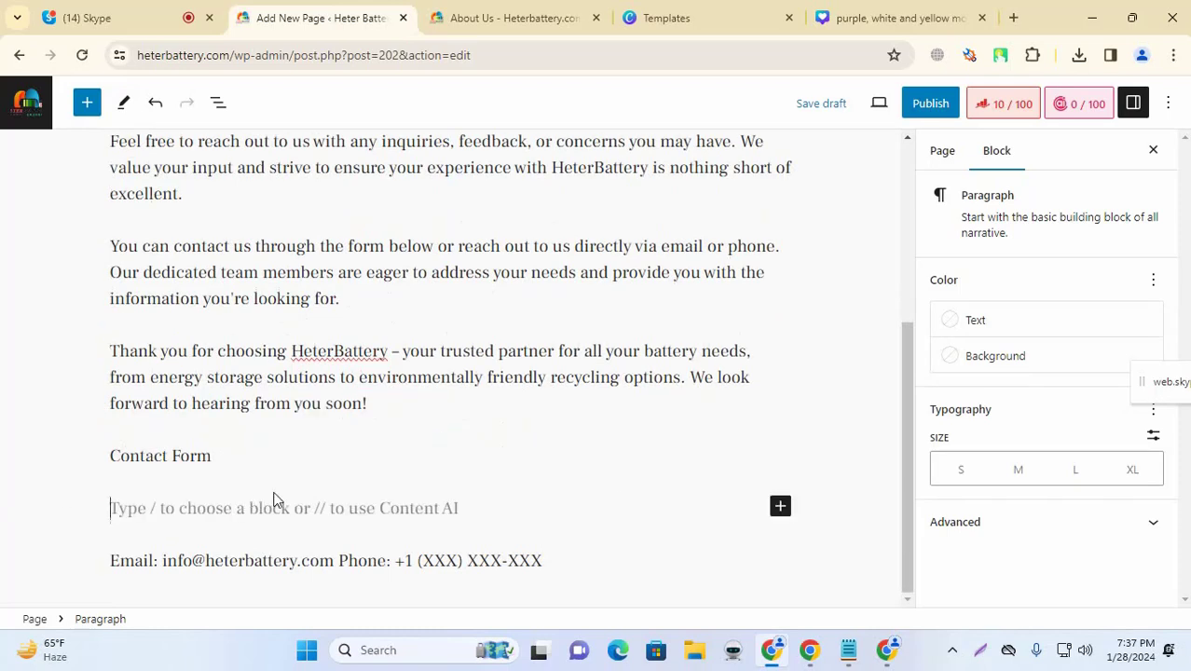
Step: Insert a Contact Form 7 block set to 'Contact form 1' below the Contact Form line
click(781, 507)
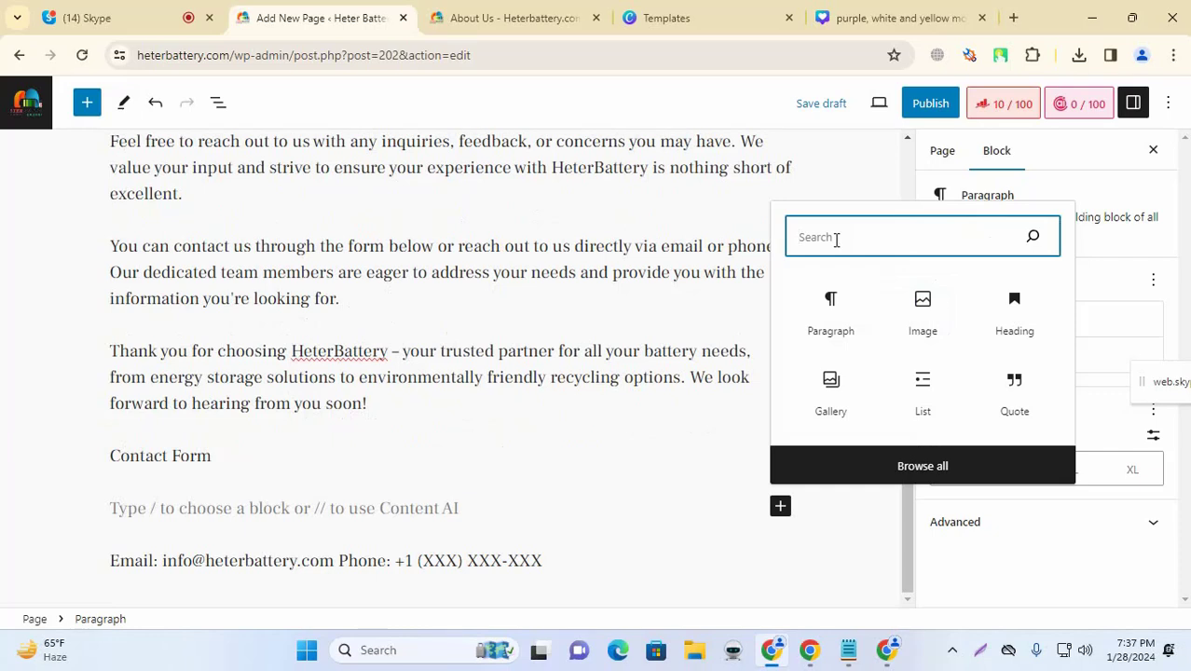
text(contact)
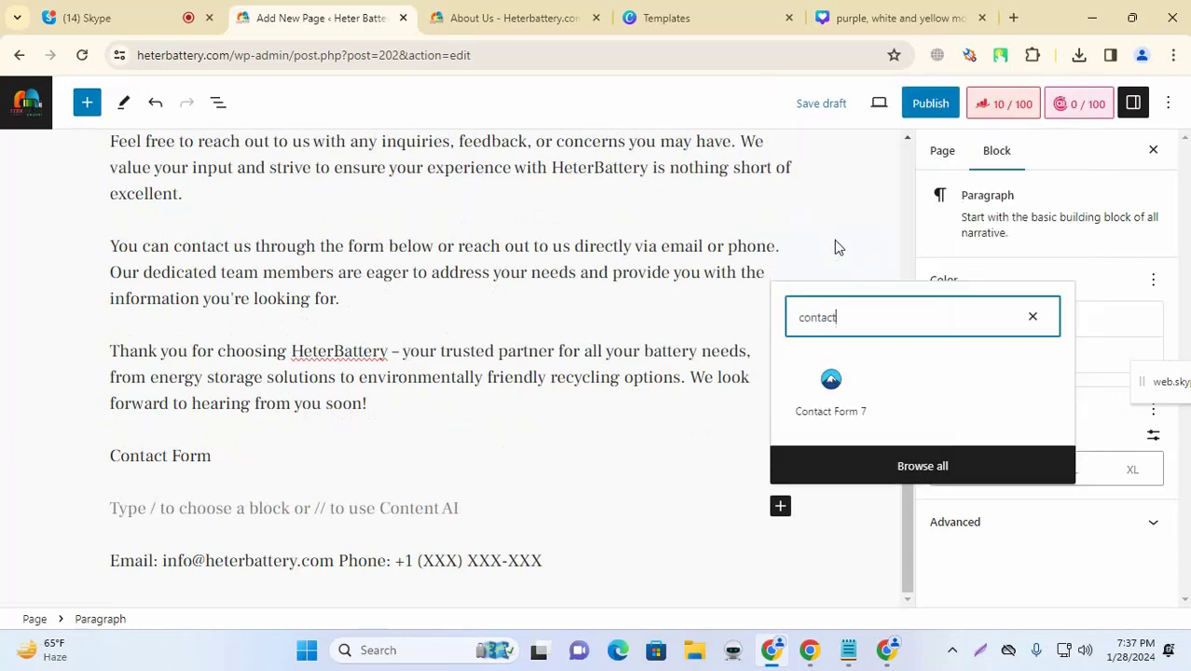
click(832, 387)
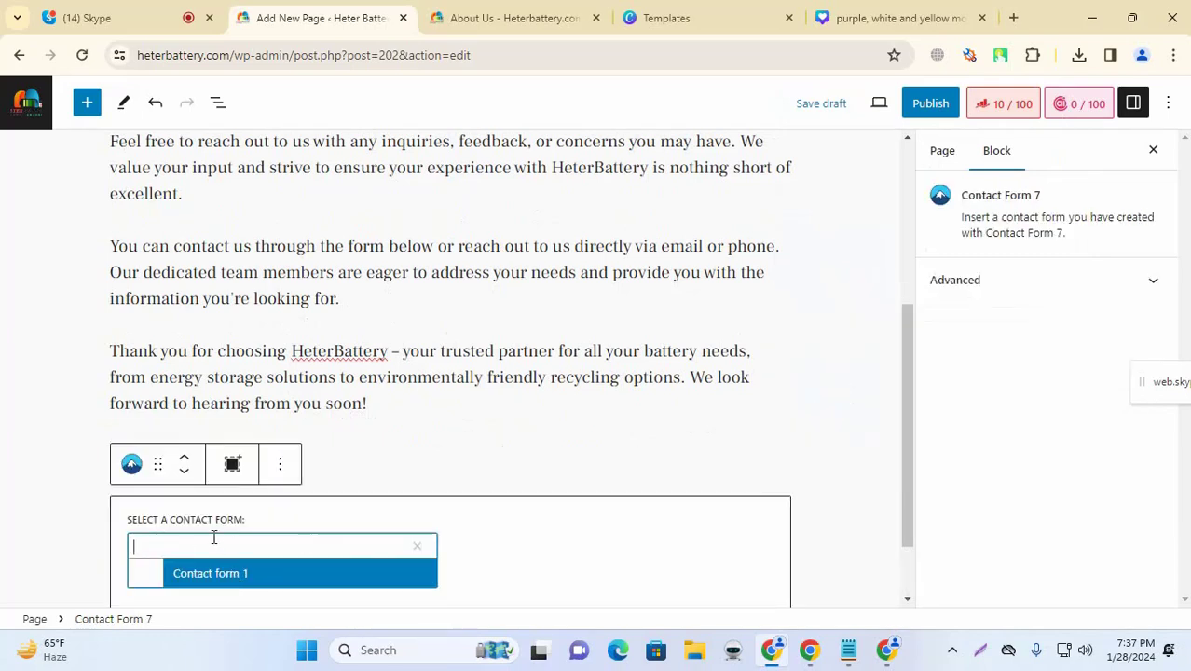
click(214, 580)
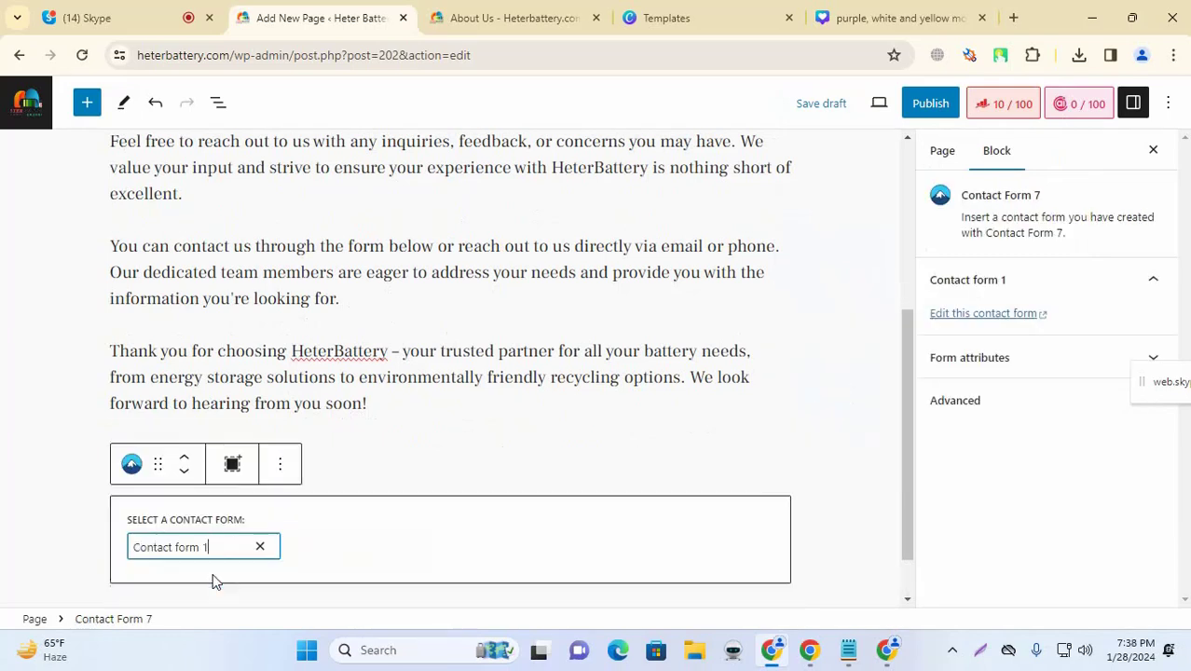
click(46, 479)
scroll(214, 471, down, 1)
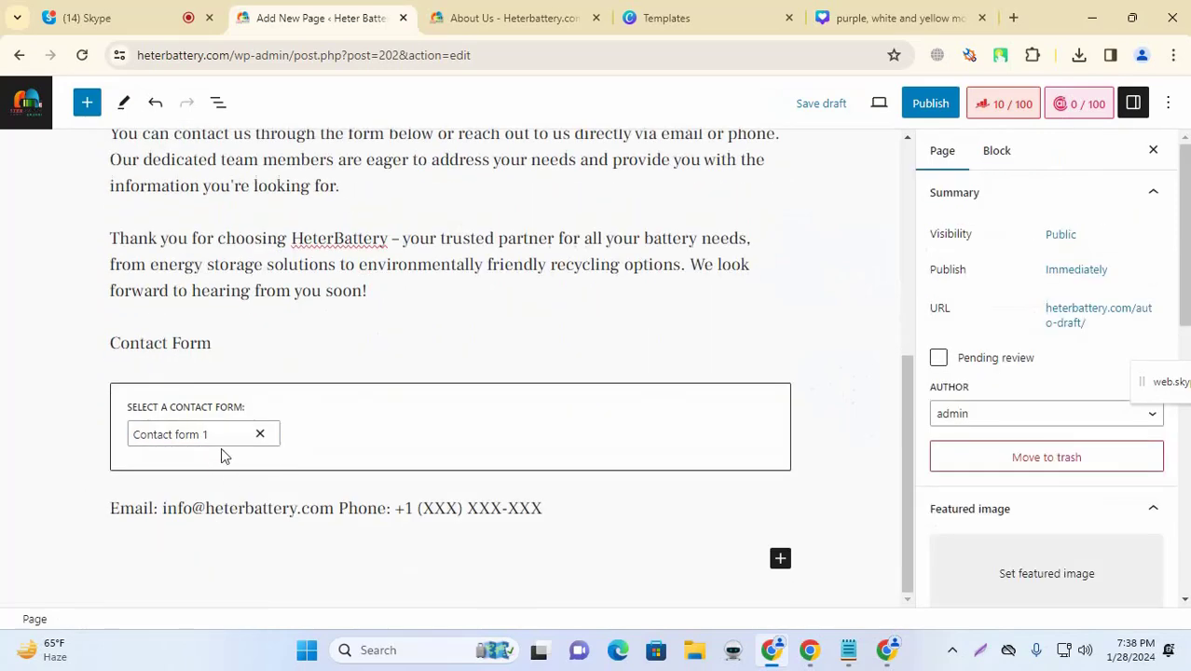
click(278, 357)
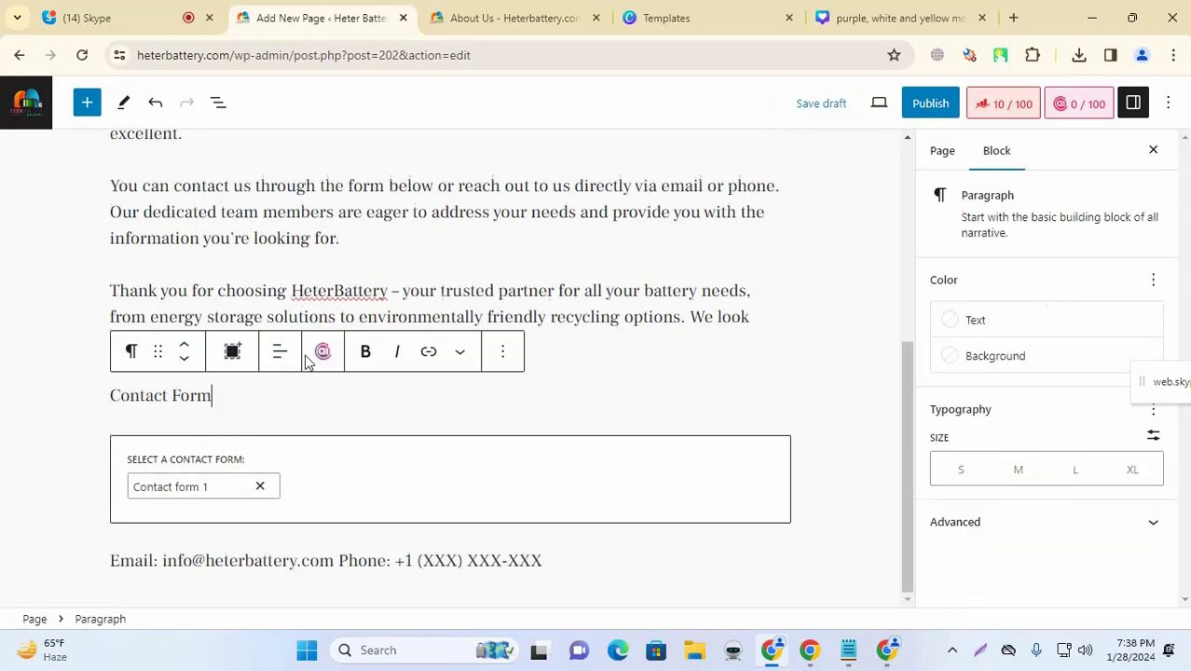
click(65, 409)
scroll(200, 503, down, 1)
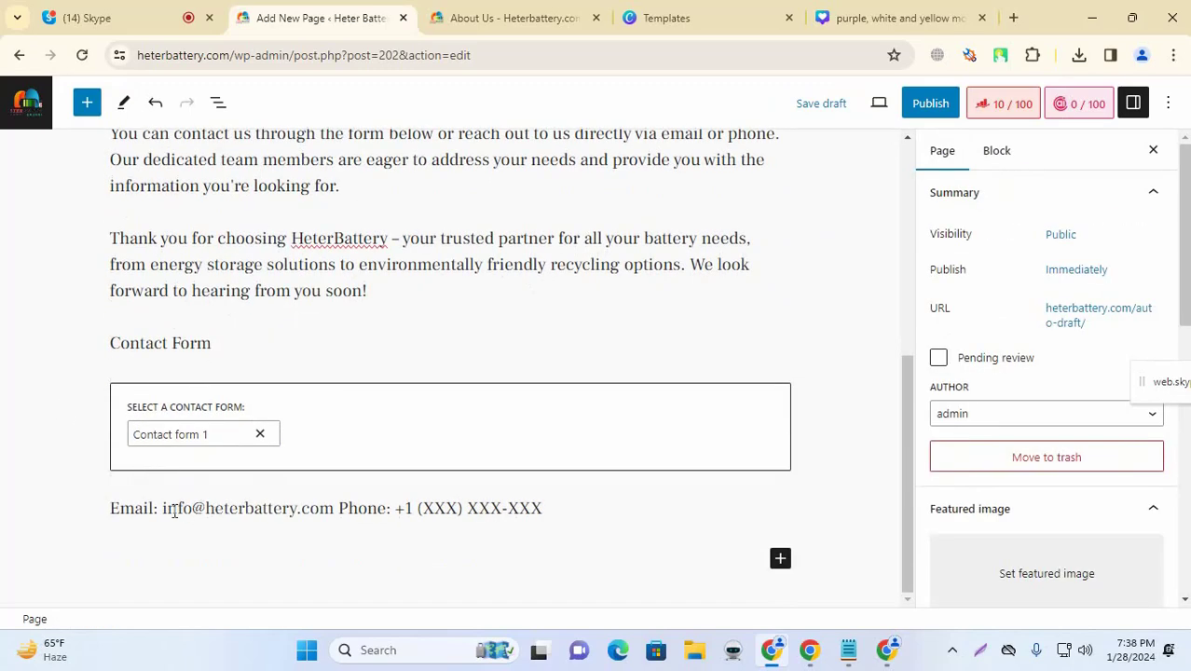
drag(164, 510, 254, 520)
Step: Replace the XXX phone placeholder with the company's country code and phone number
click(62, 507)
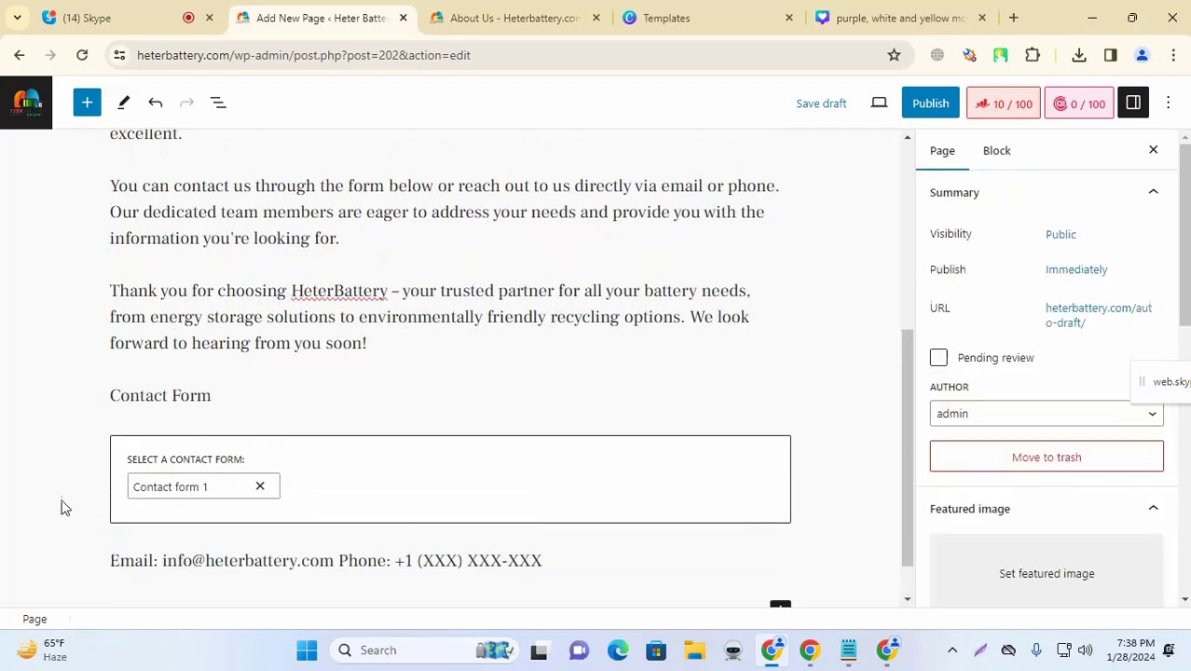
click(548, 561)
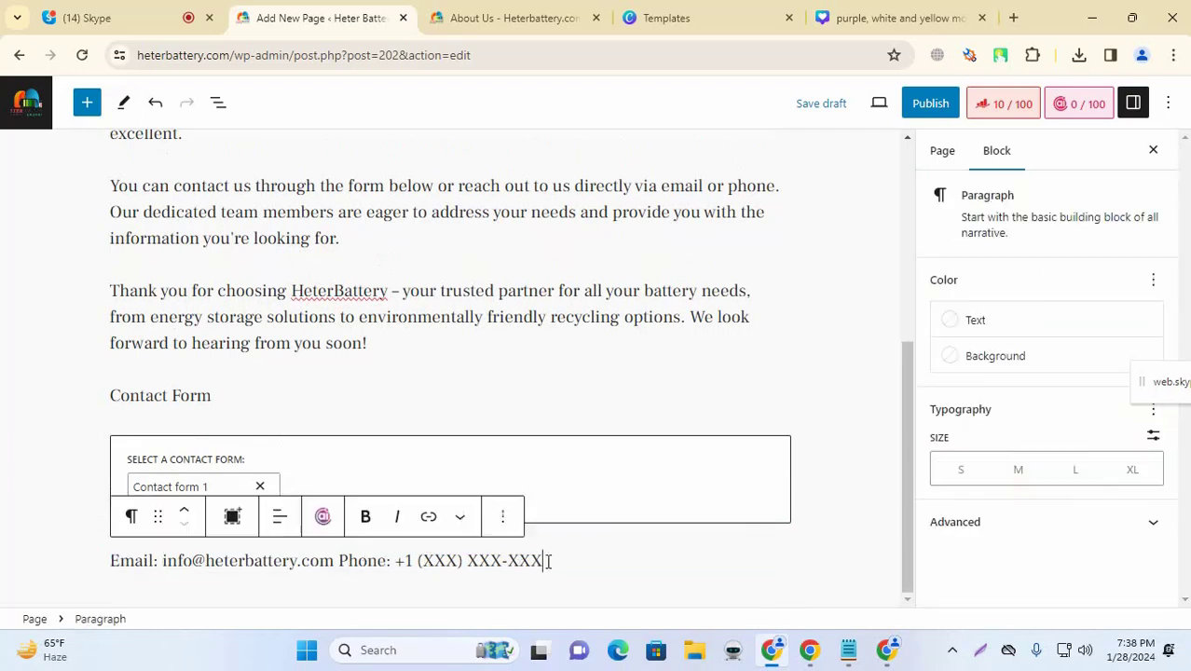
key(BackSpace)
key(BackSpace)
key(BackSpace)
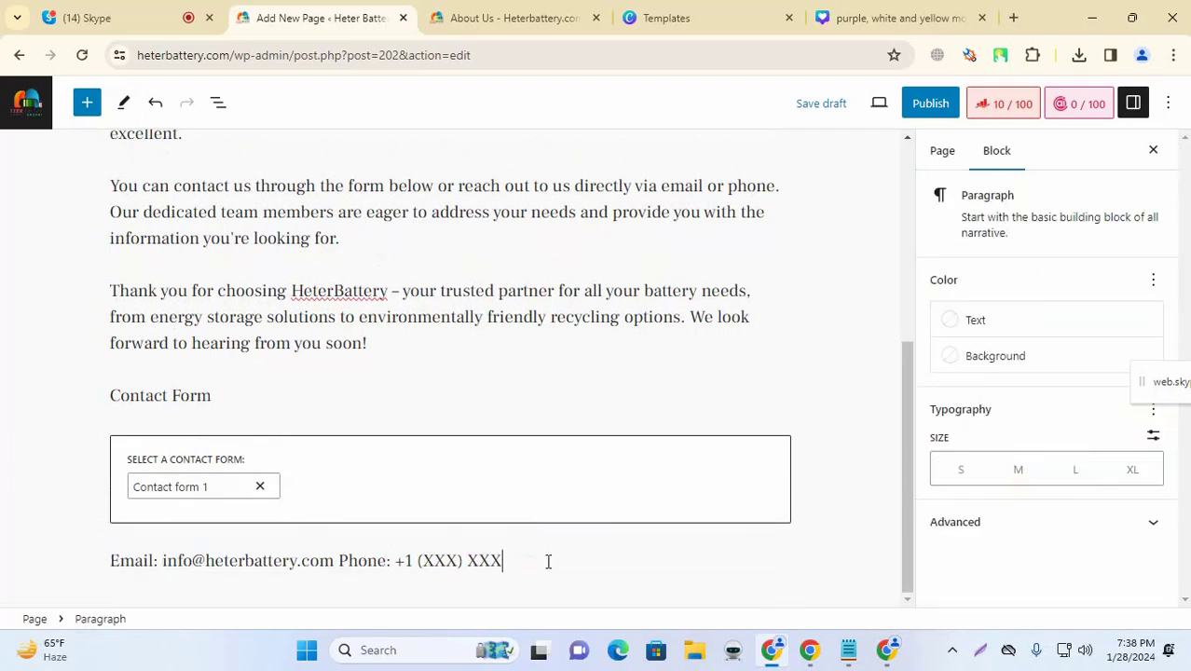
key(BackSpace)
key(BackSpace)
key(BackSpace)
key(BackSpace)
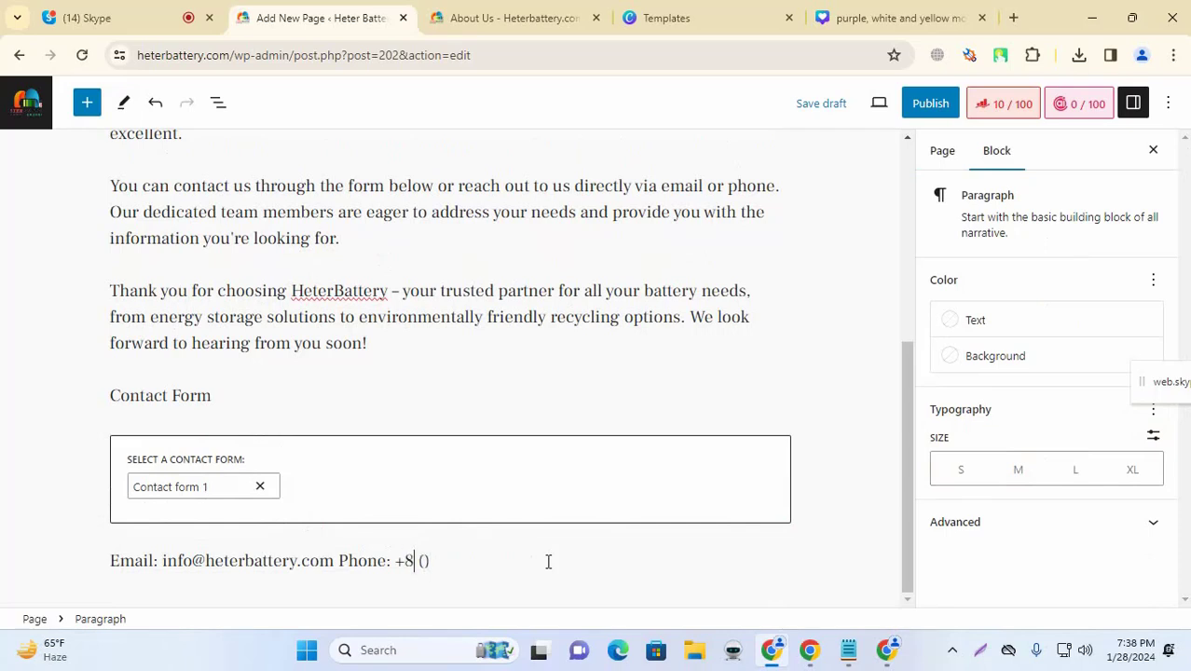
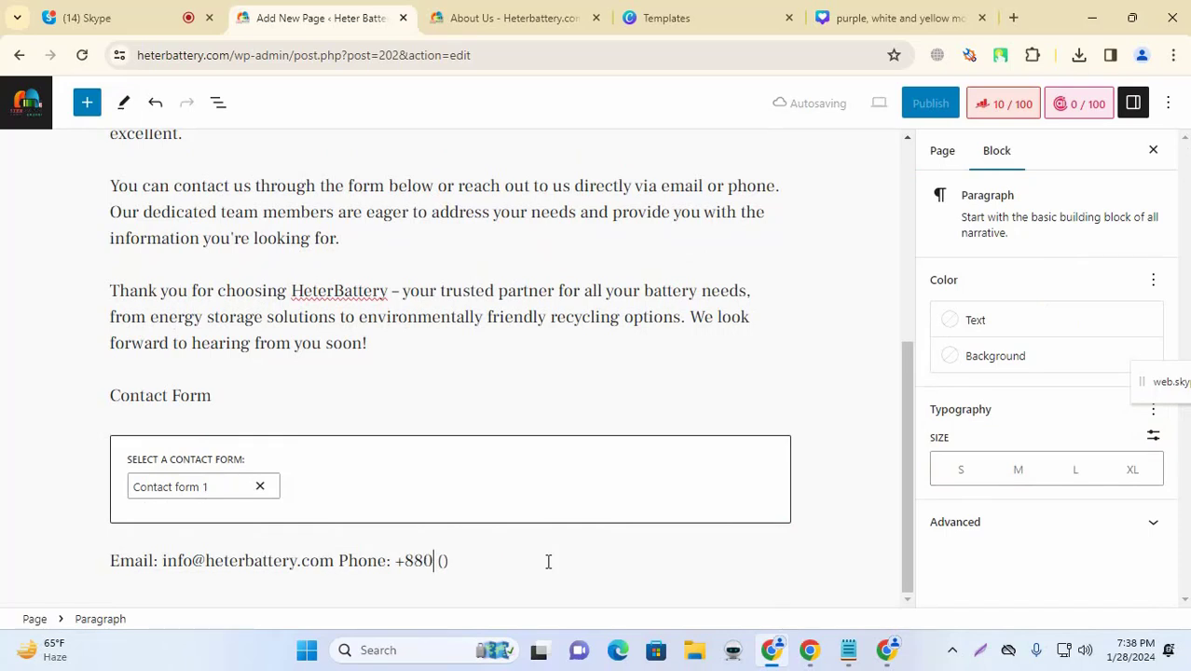
key(Right)
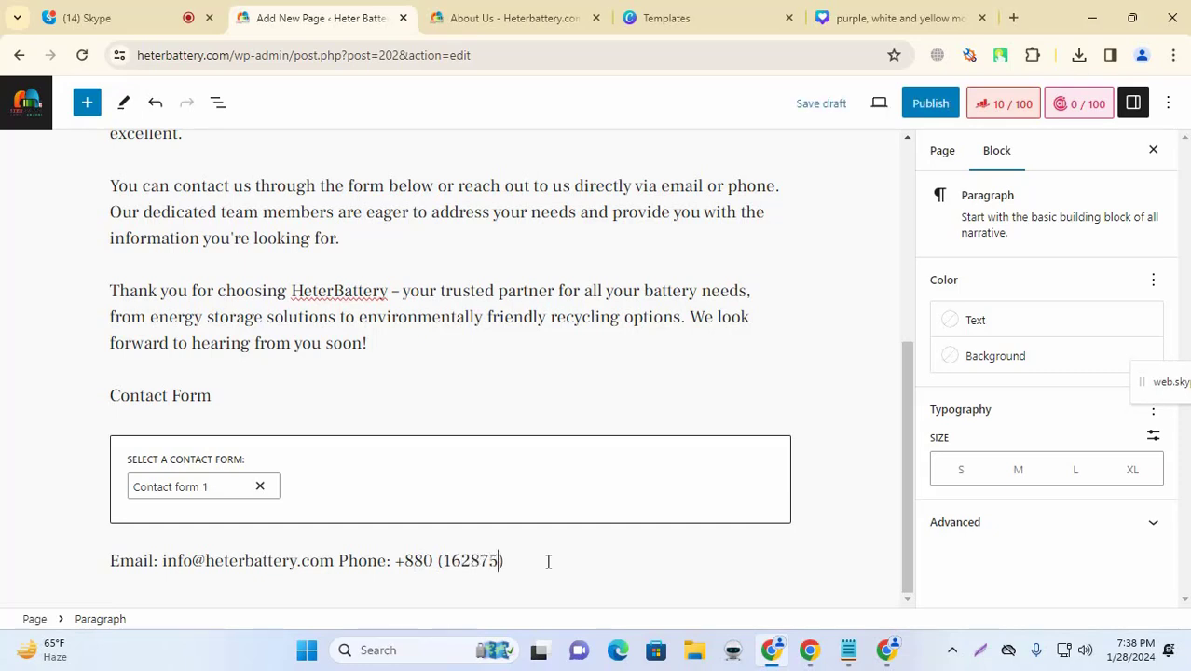
click(40, 556)
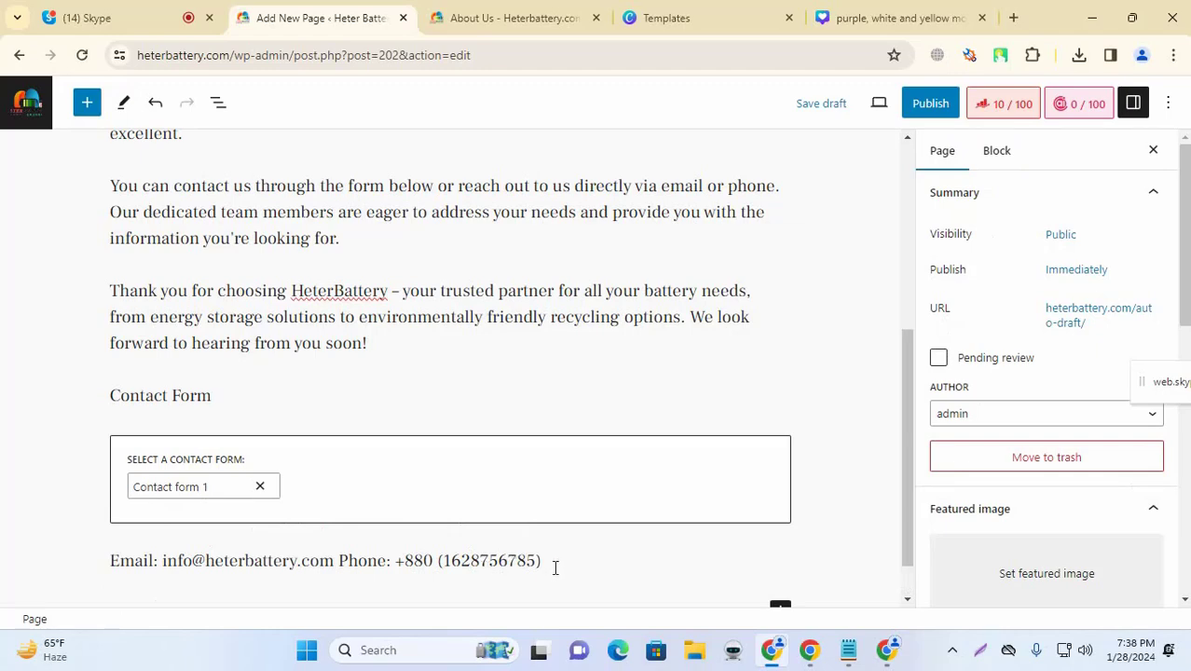
scroll(555, 562, up, 5)
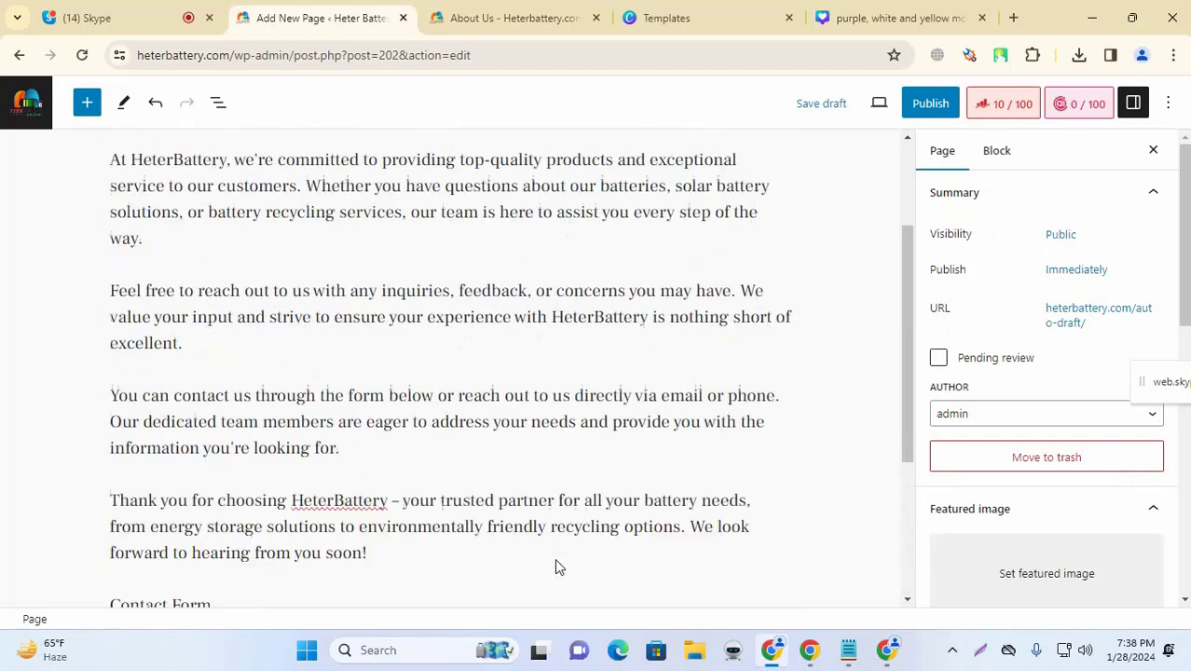
scroll(557, 562, down, 5)
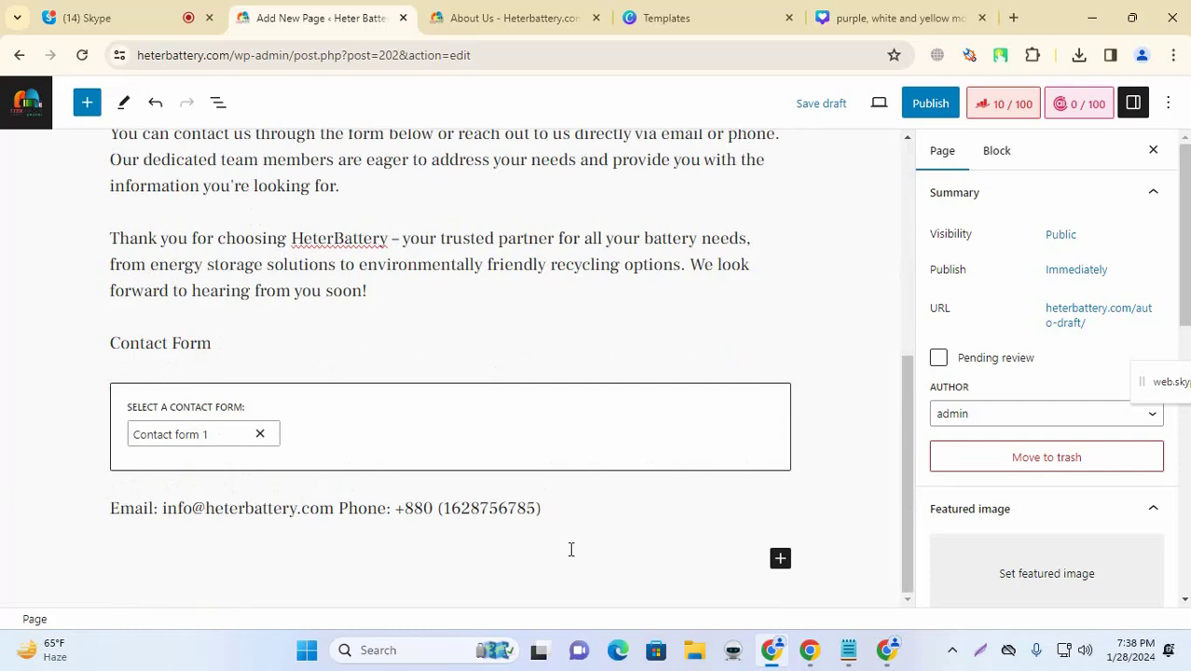
Step: Add a 'BD Address' line below the phone line, then delete it again
click(572, 539)
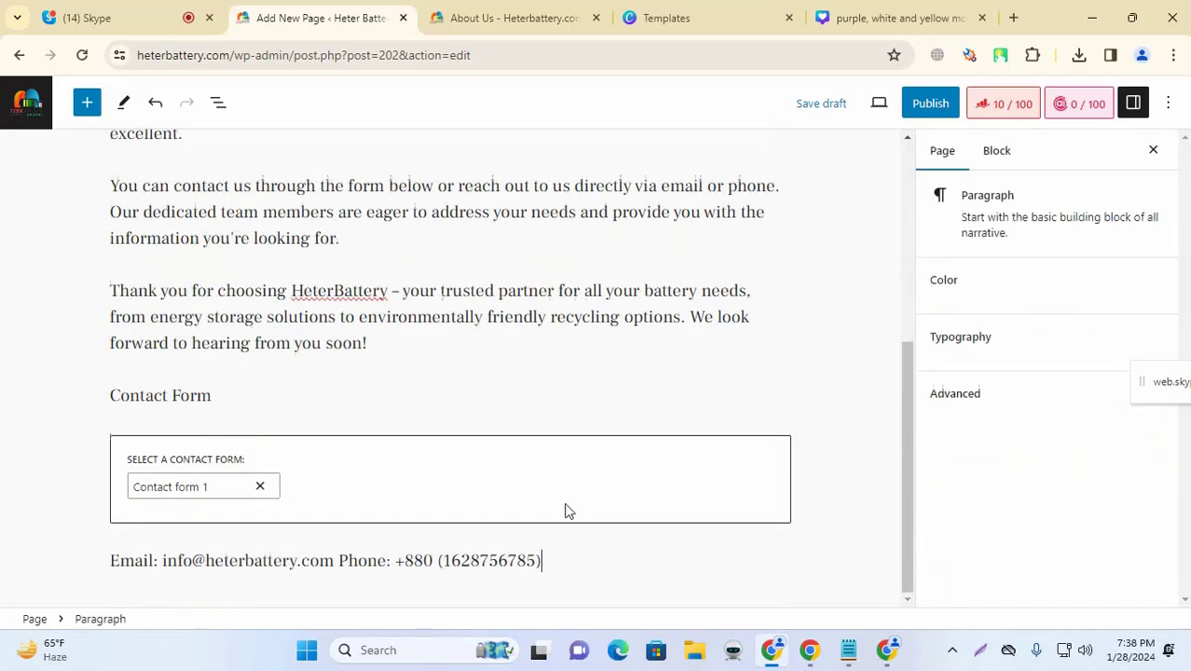
click(32, 453)
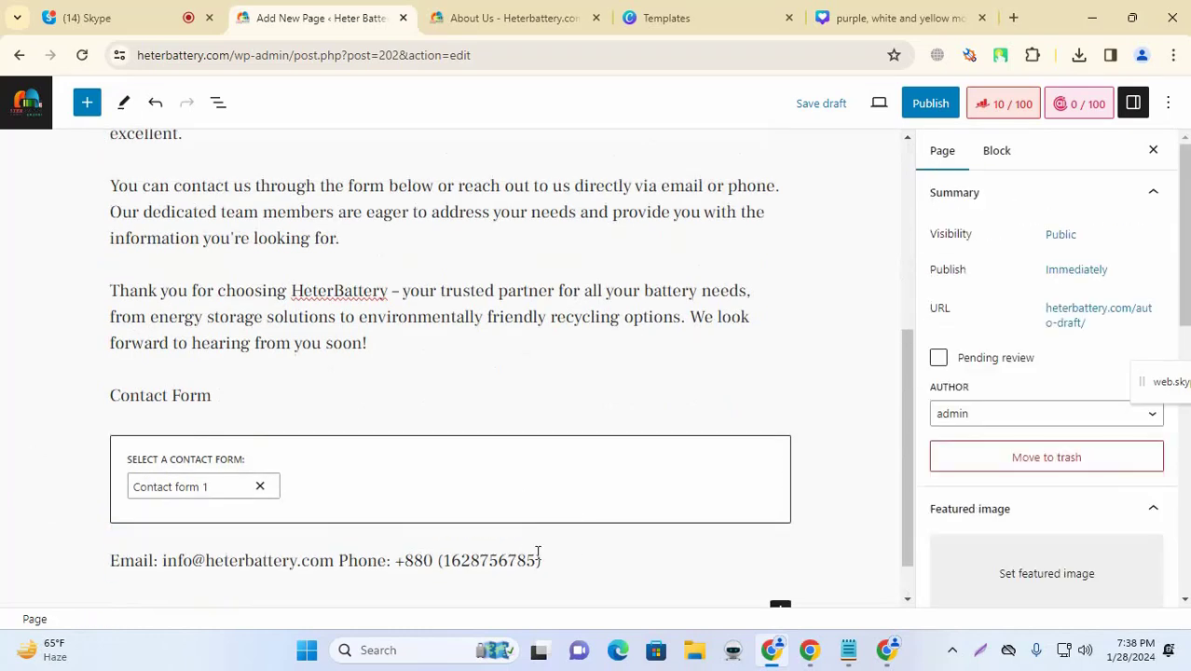
click(572, 566)
key(Return)
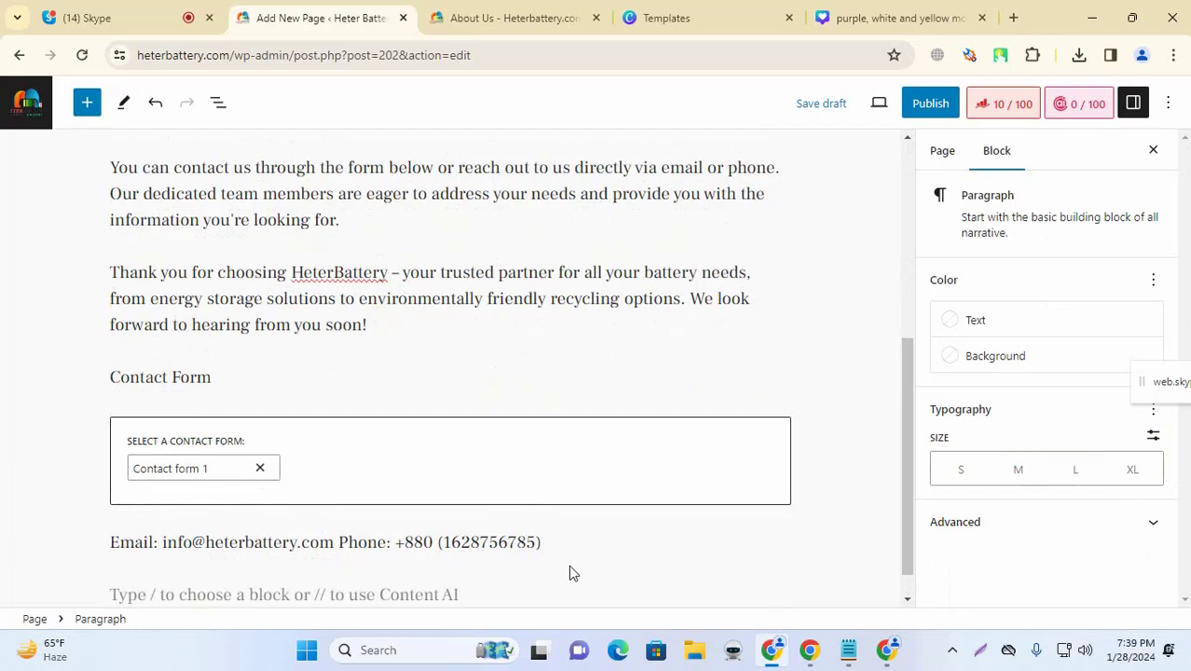
text(Address:)
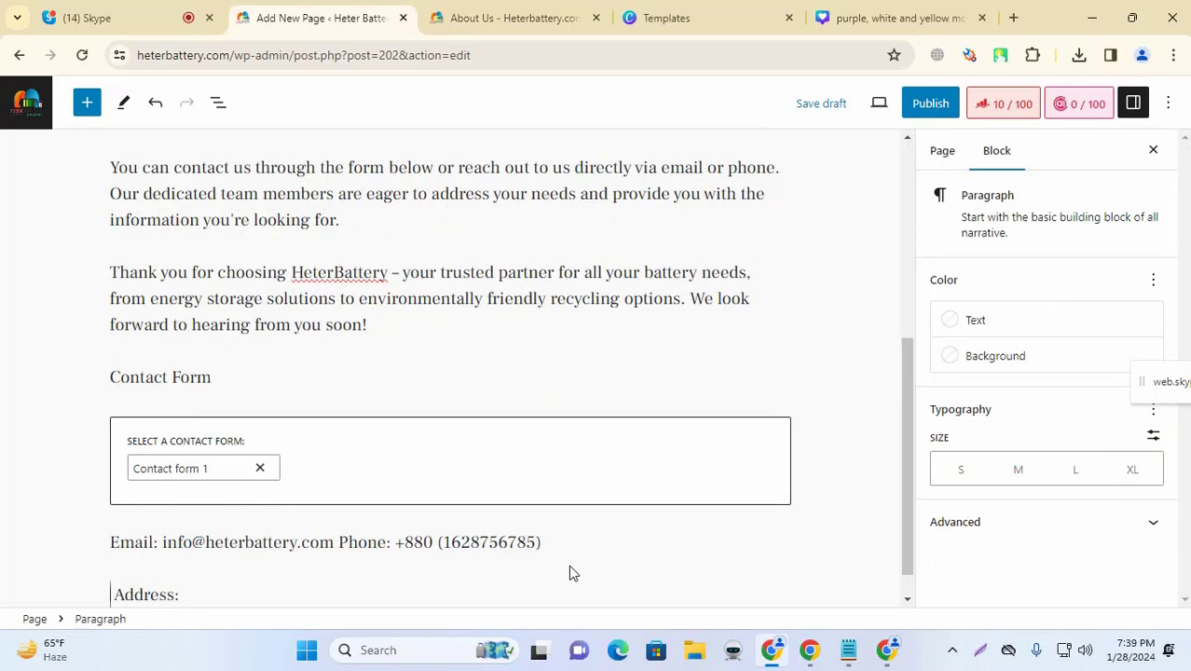
text(BD)
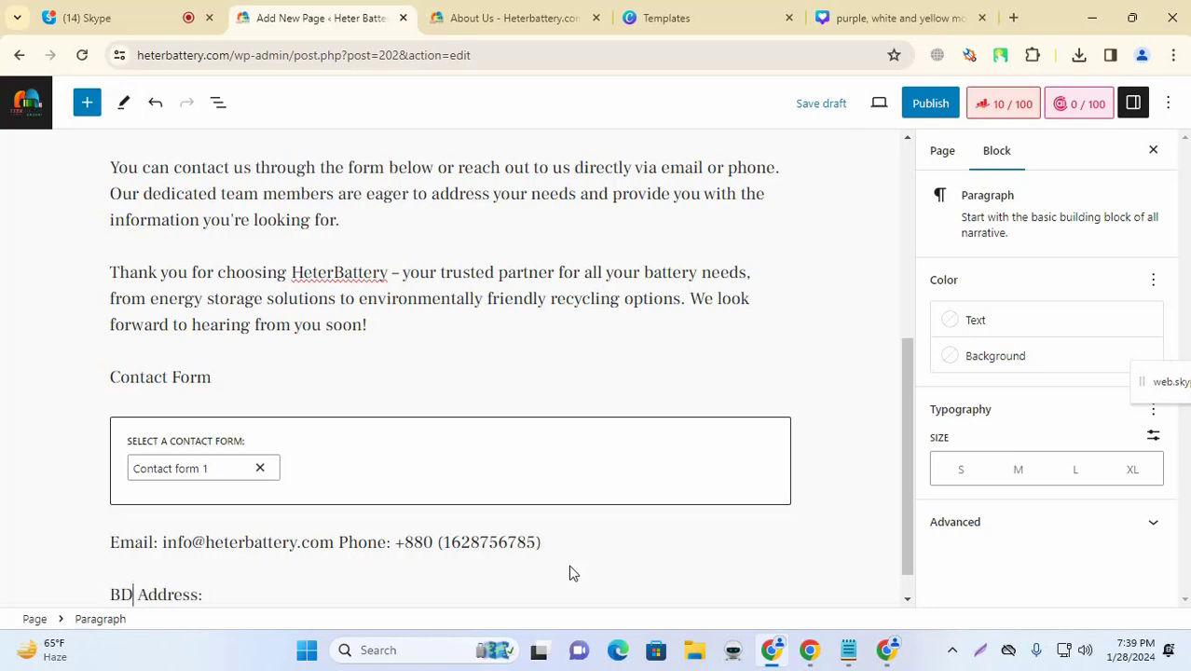
click(380, 595)
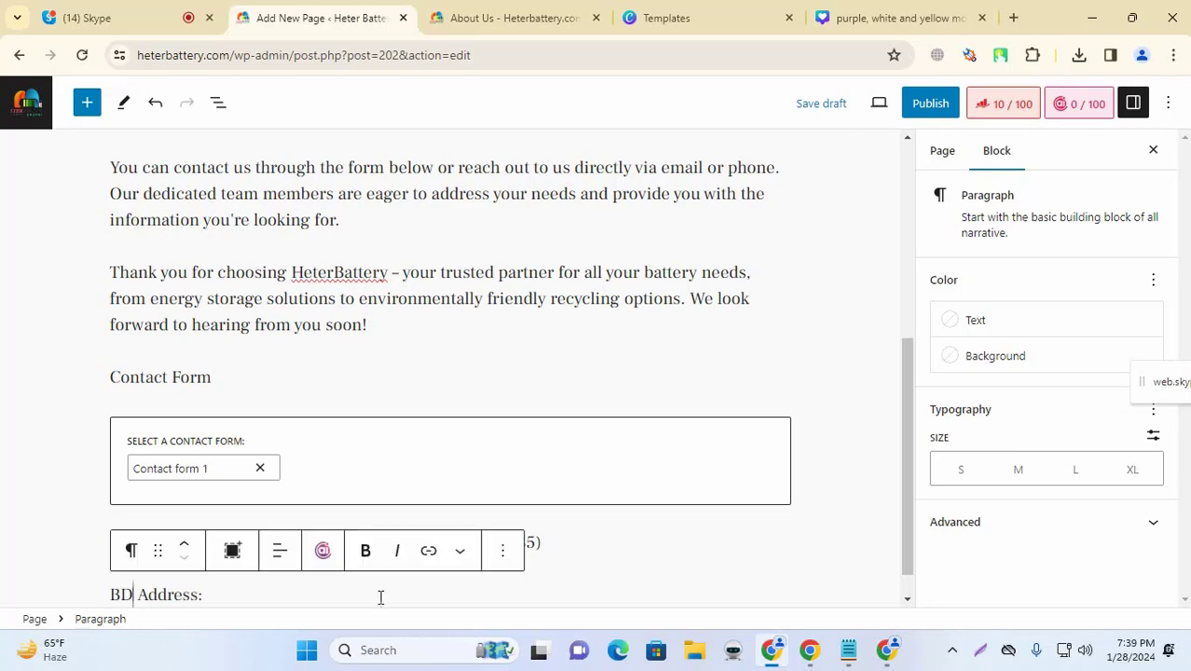
key(BackSpace)
key(BackSpace)
key(BackSpace)
key(BackSpace)
key(BackSpace)
key(BackSpace)
key(BackSpace)
key(BackSpace)
key(BackSpace)
key(BackSpace)
key(BackSpace)
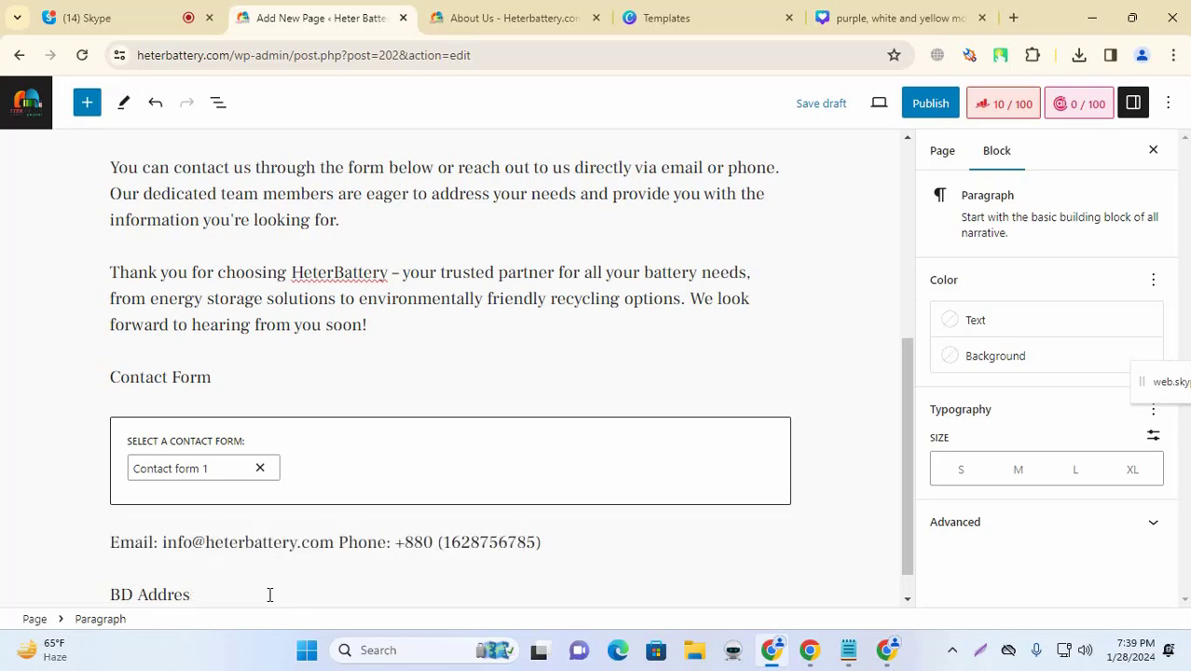
key(BackSpace)
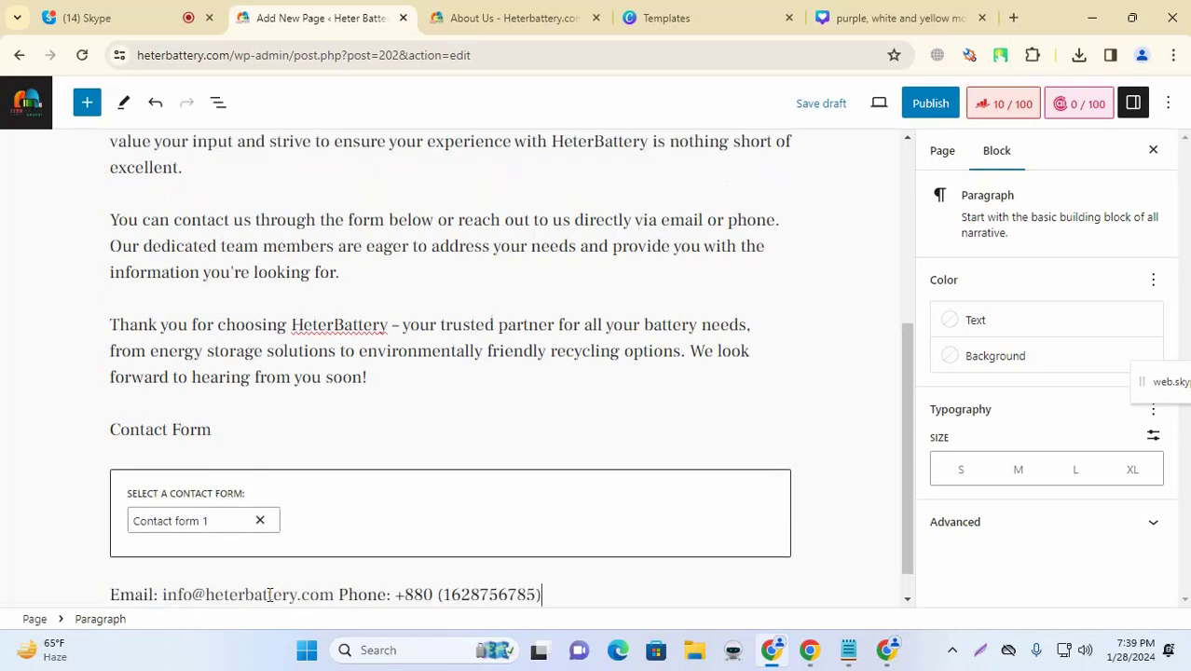
Step: Save the Contact Us page as a draft and bring up the Canva tab
click(60, 425)
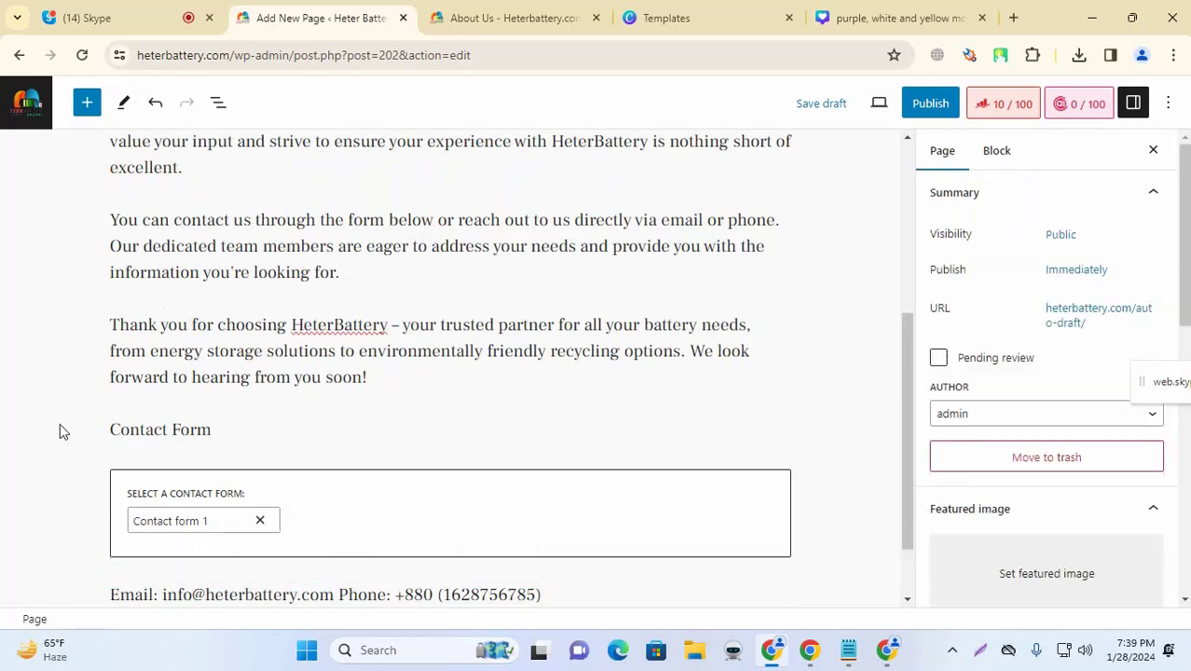
scroll(233, 177, down, 1)
scroll(354, 217, up, 2)
scroll(355, 217, up, 3)
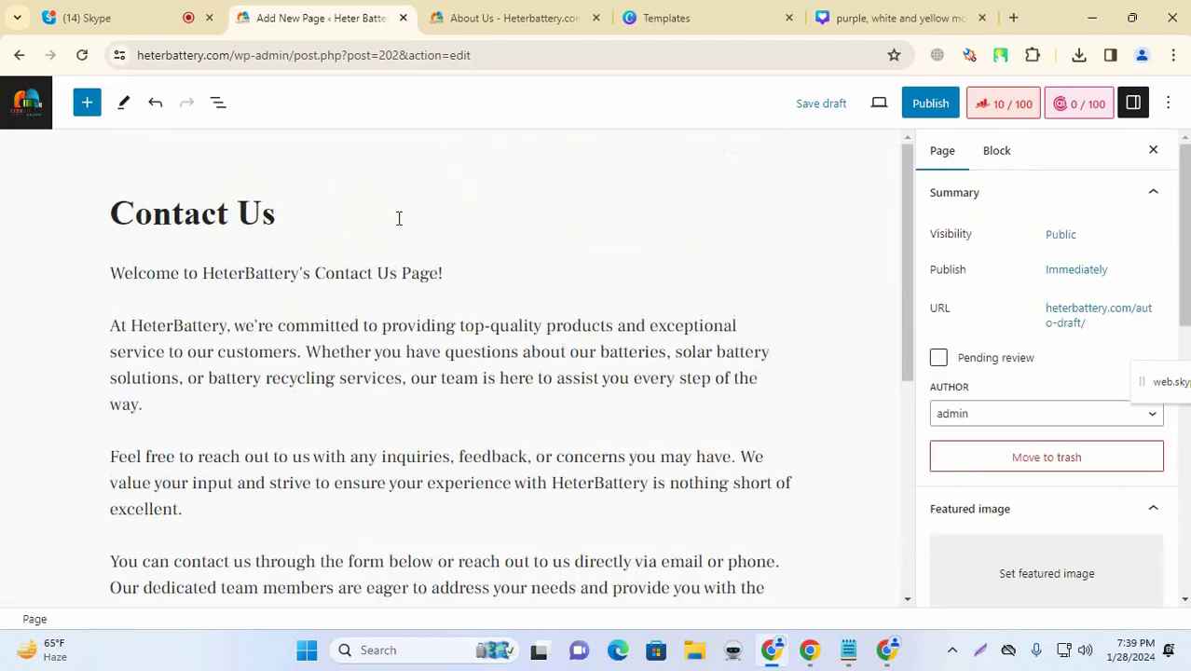
key(ctrl+s)
scroll(440, 228, down, 4)
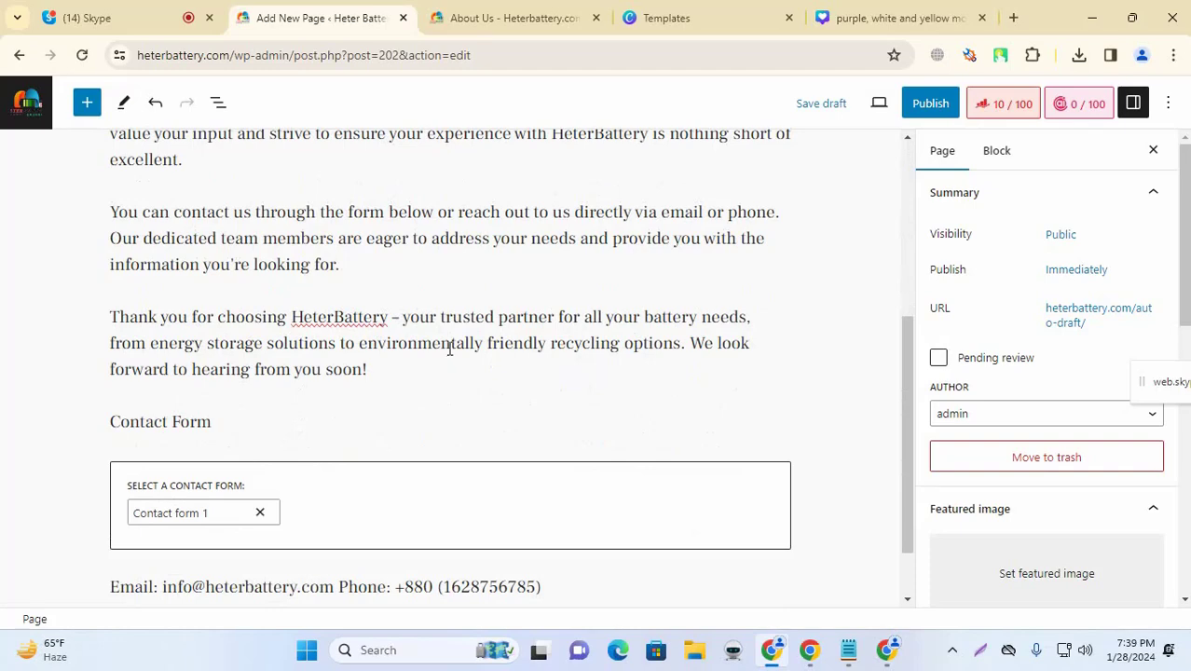
scroll(387, 367, down, 1)
scroll(396, 372, up, 3)
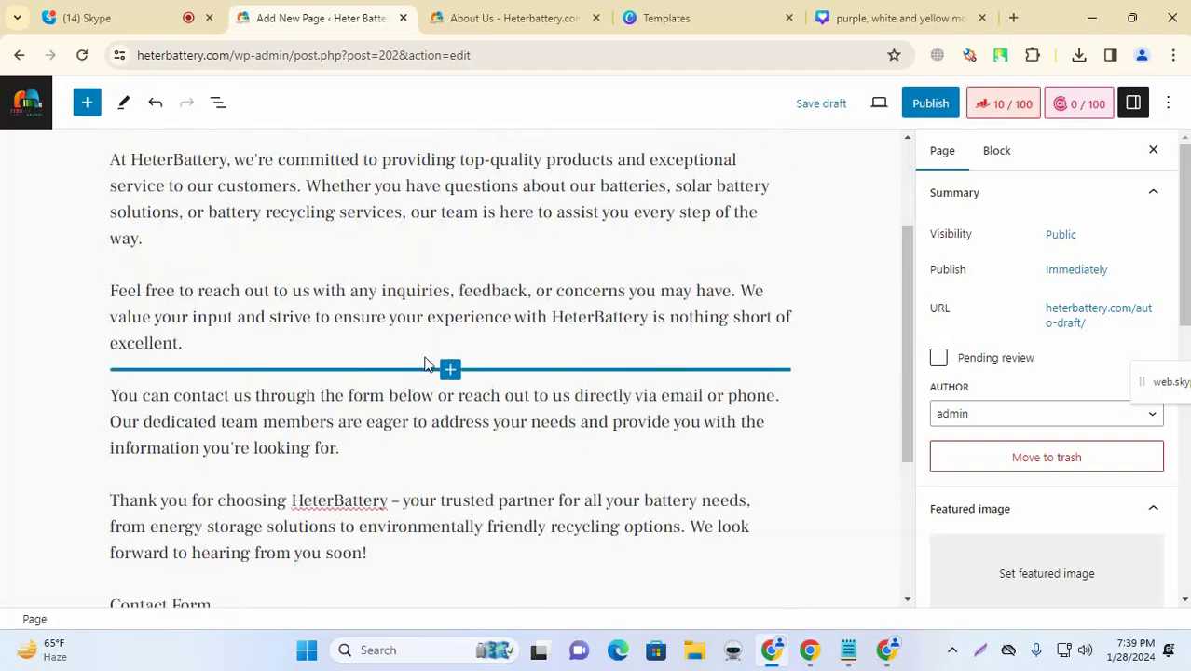
scroll(419, 364, up, 2)
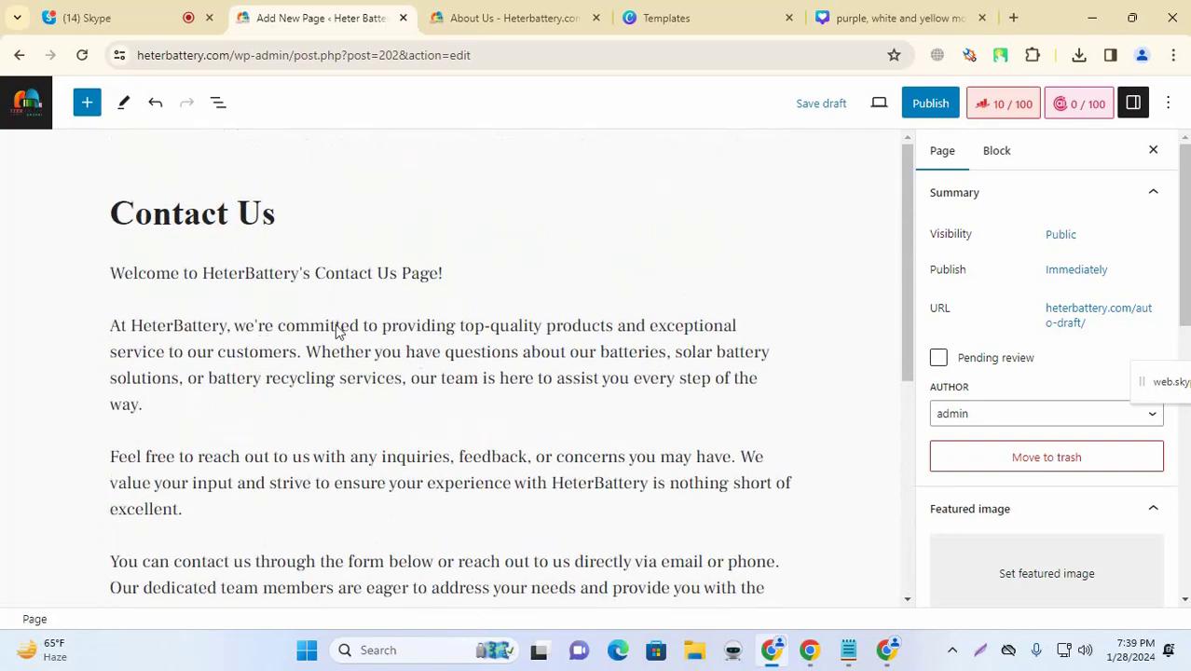
click(687, 11)
Step: Remove the About Us heading and the firework graphic from the banner
click(920, 12)
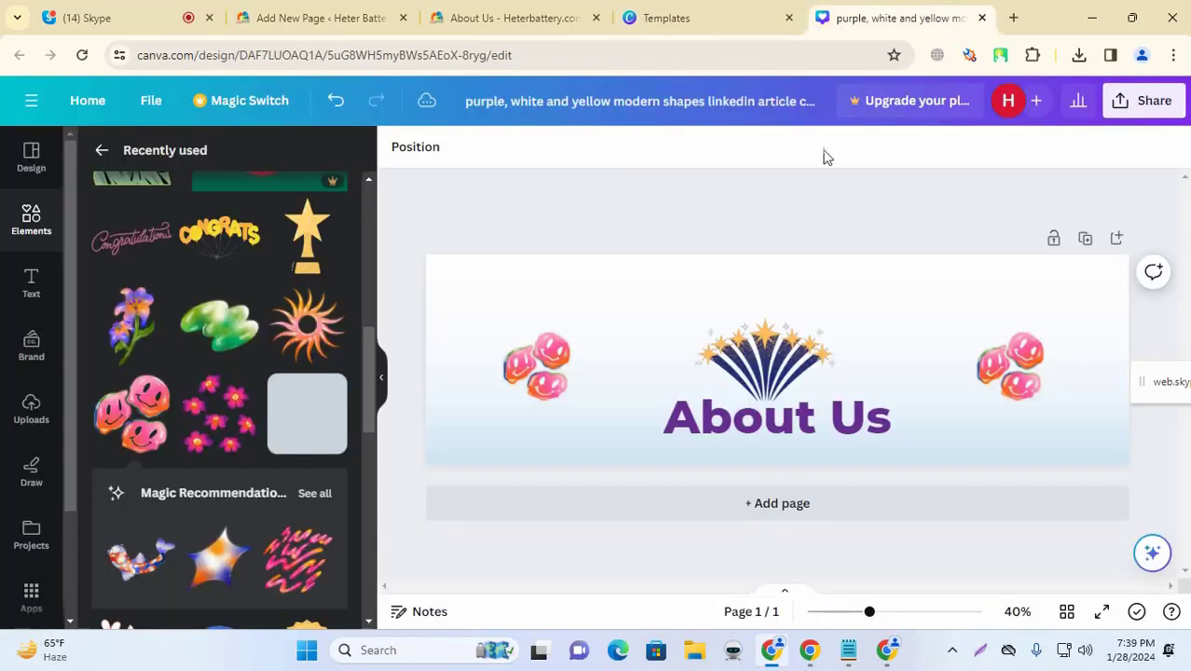
click(777, 422)
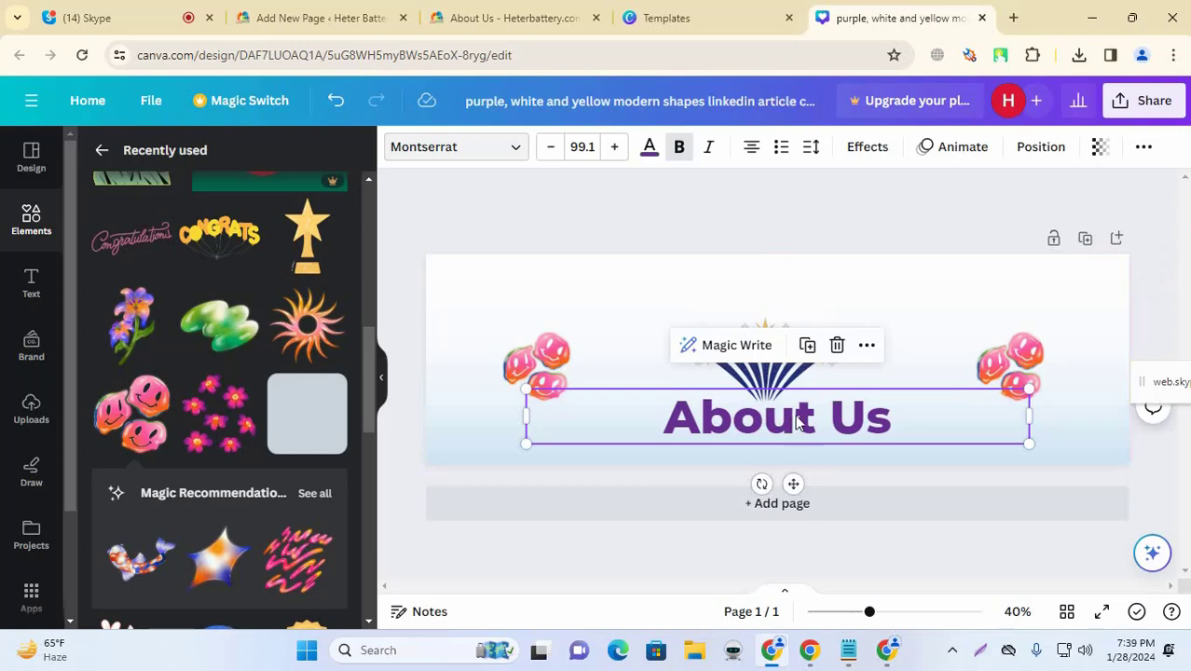
key(Delete)
click(764, 363)
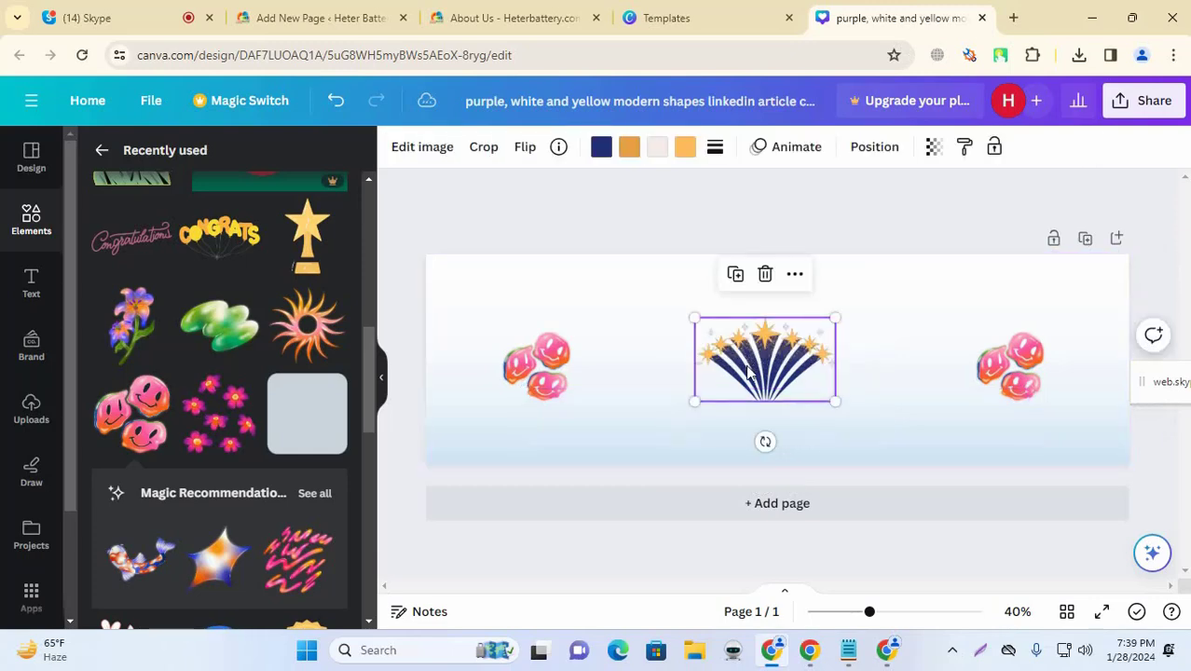
key(Delete)
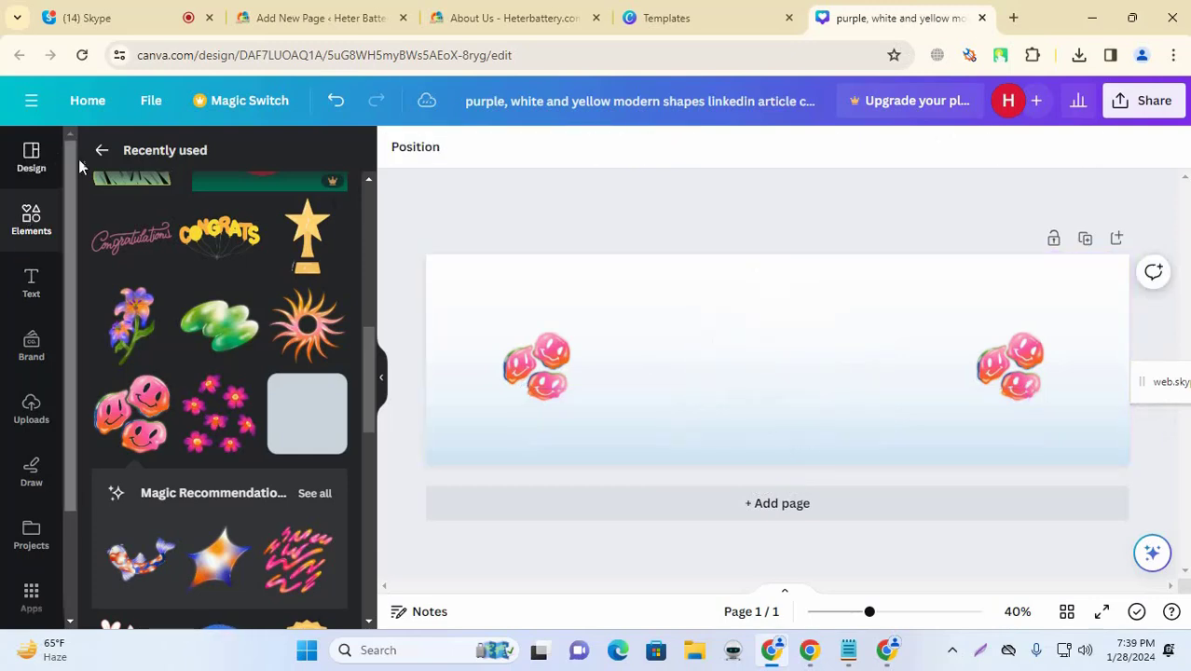
Step: Search Canva elements for 'contact us' and filter to graphics
click(102, 151)
click(164, 160)
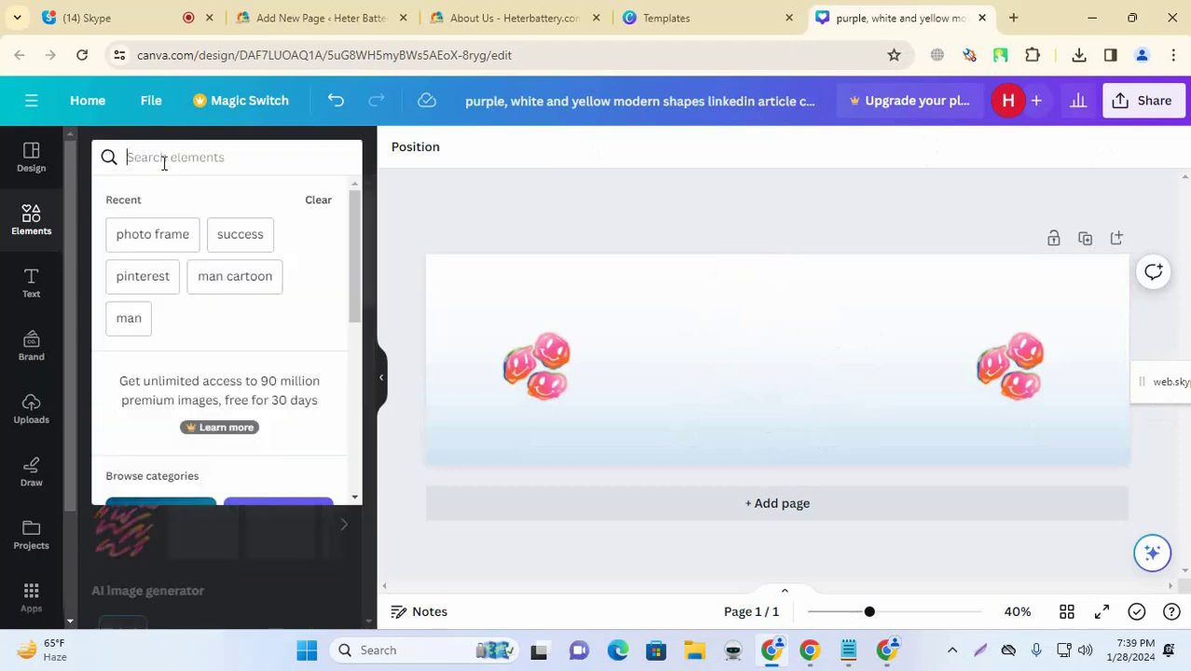
text(contatc)
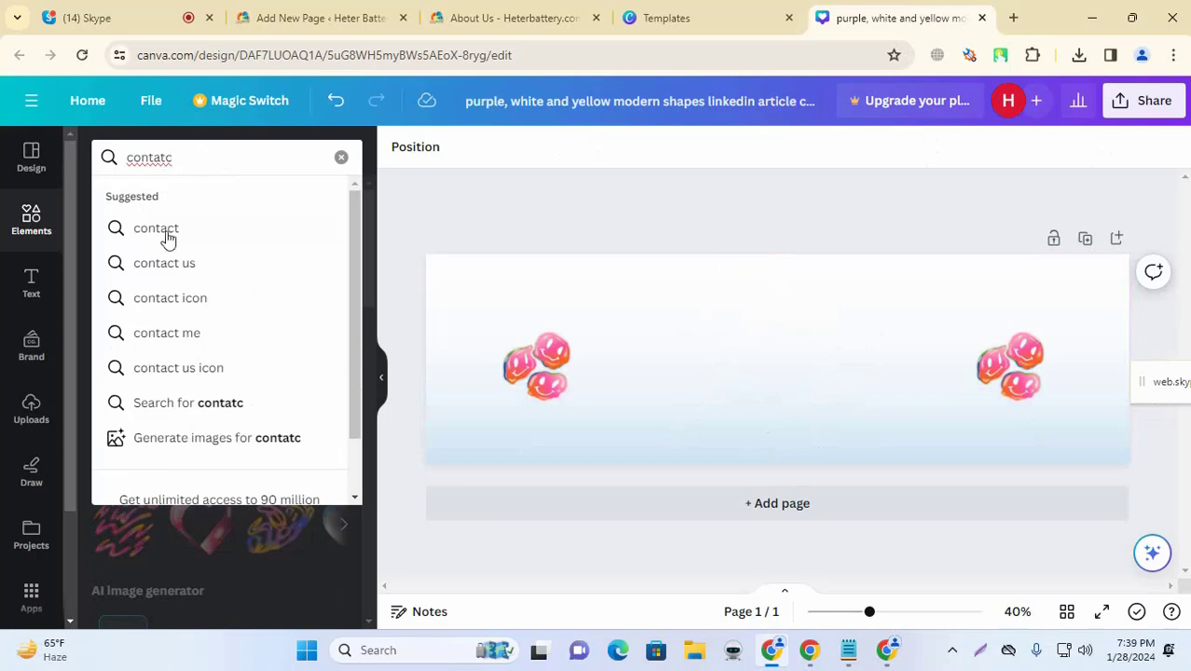
click(173, 264)
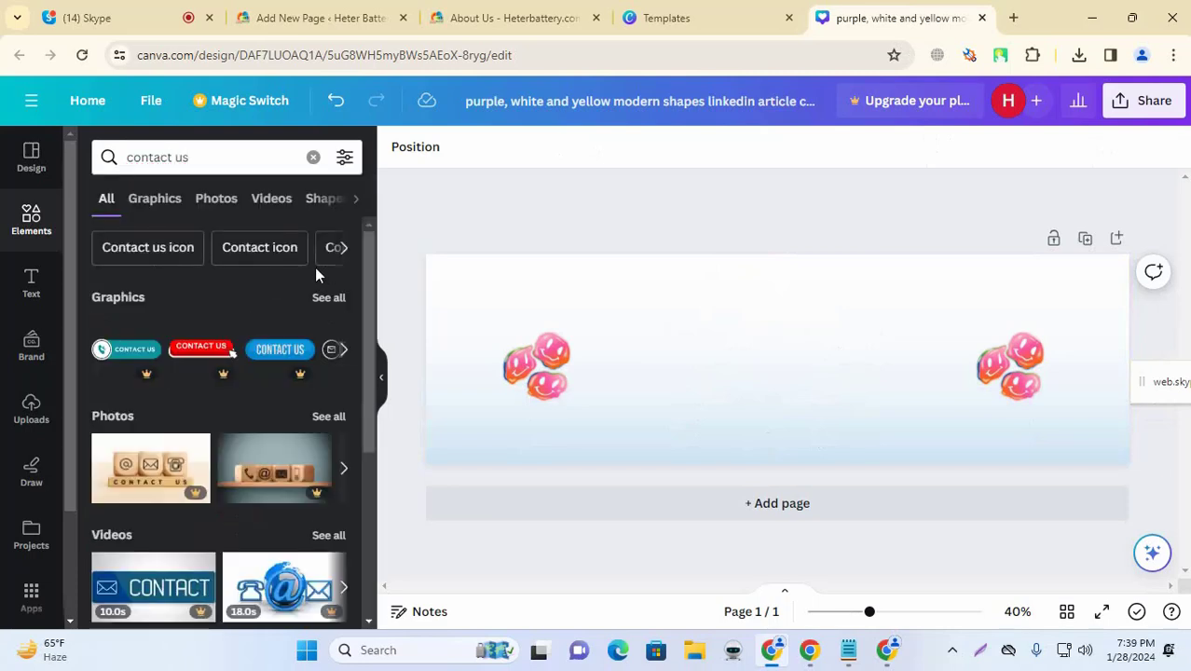
scroll(312, 279, down, 4)
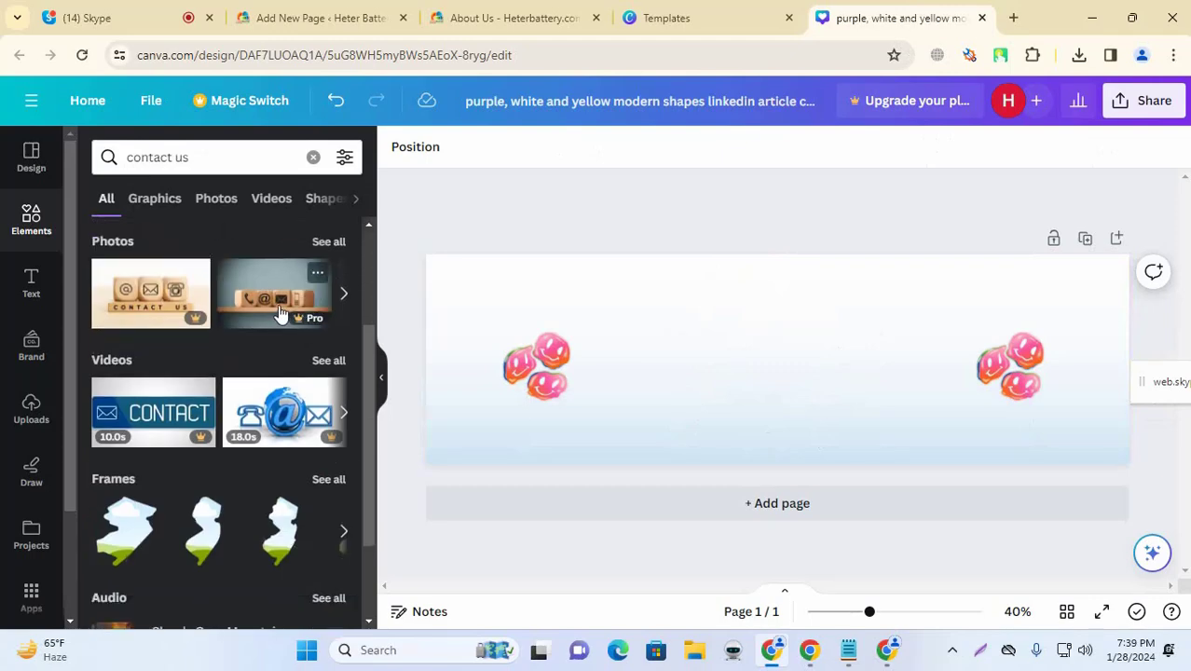
scroll(280, 313, down, 3)
scroll(233, 324, up, 6)
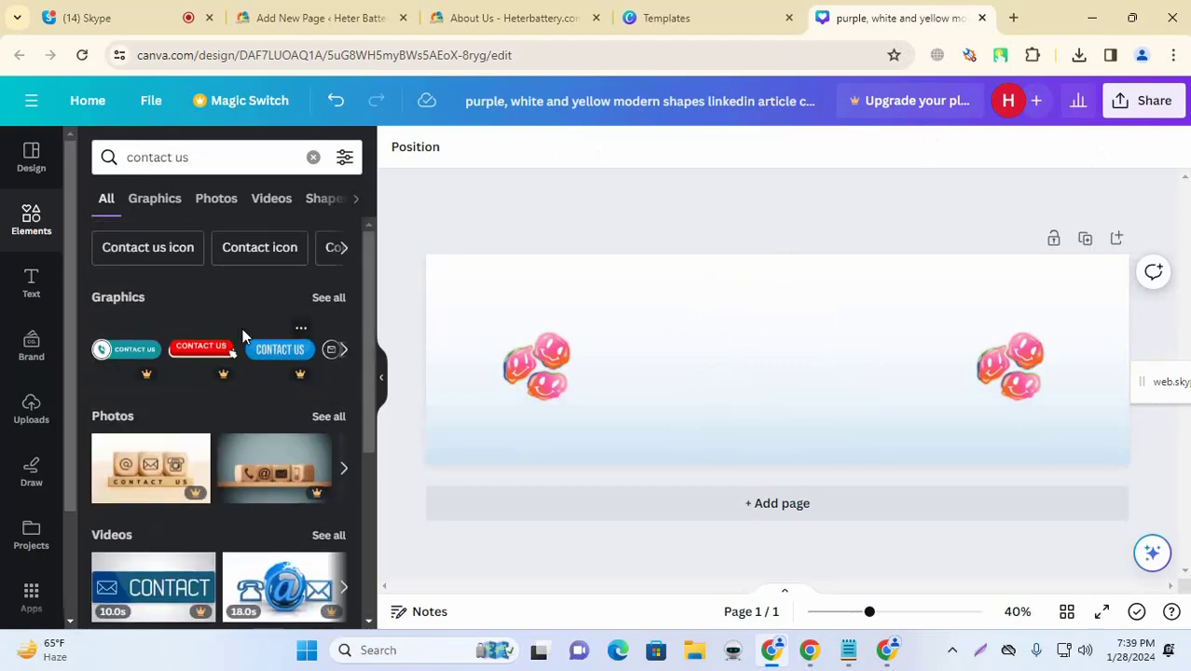
click(165, 211)
scroll(239, 503, down, 2)
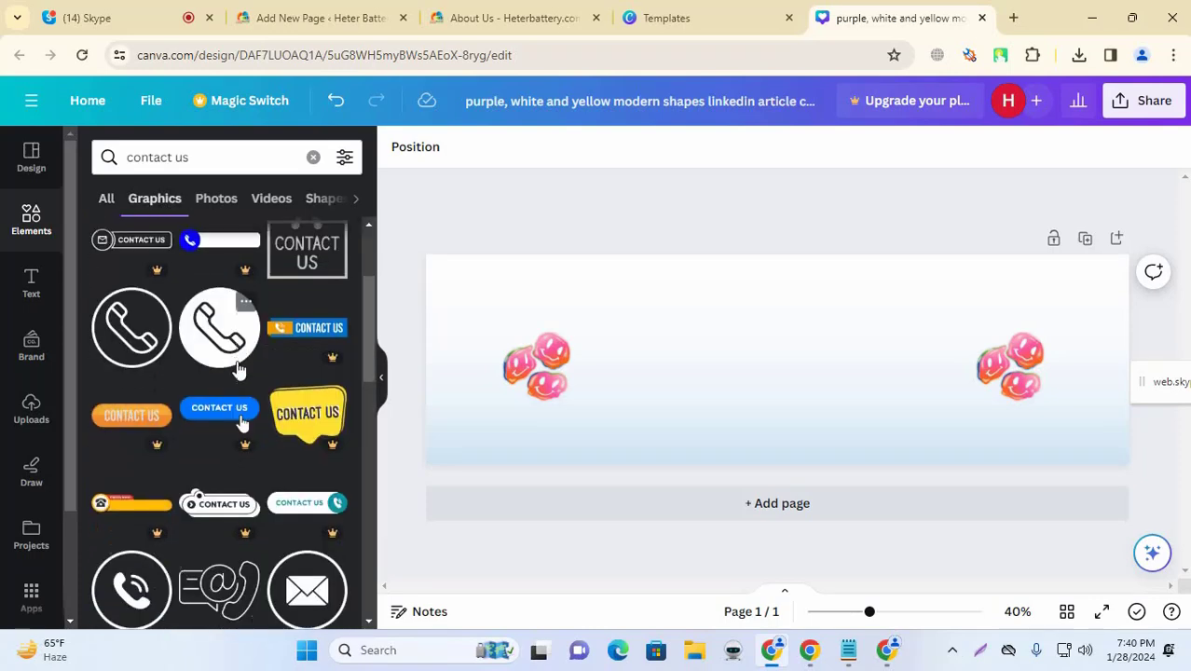
scroll(241, 454, up, 1)
scroll(238, 368, up, 2)
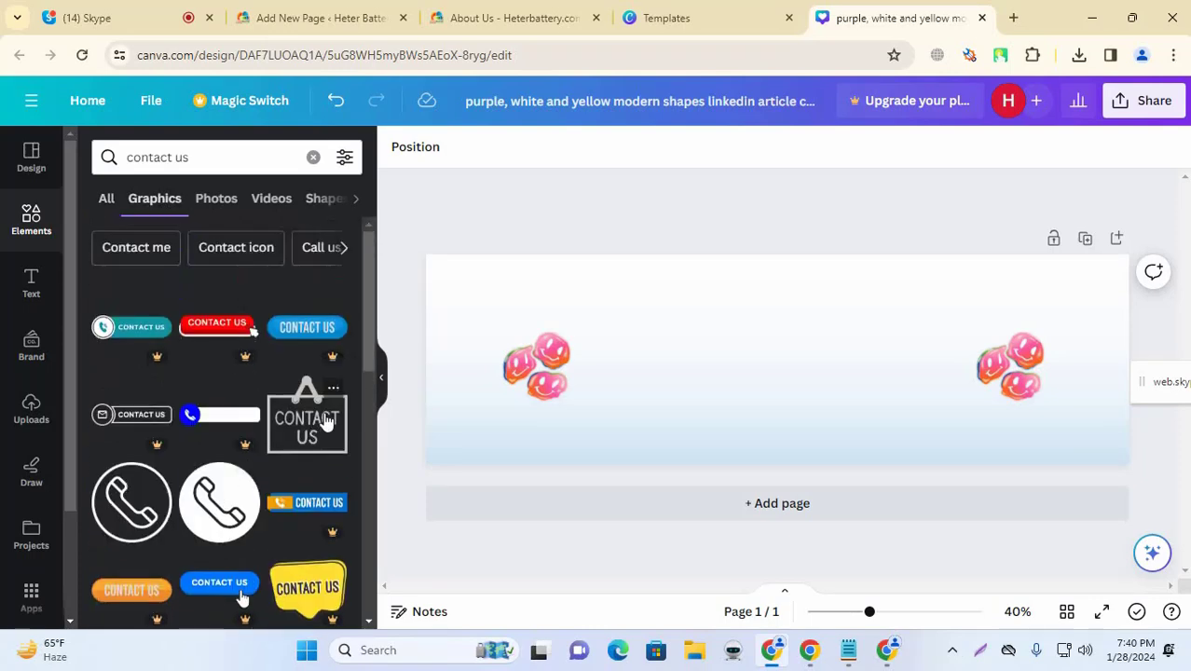
scroll(287, 422, down, 5)
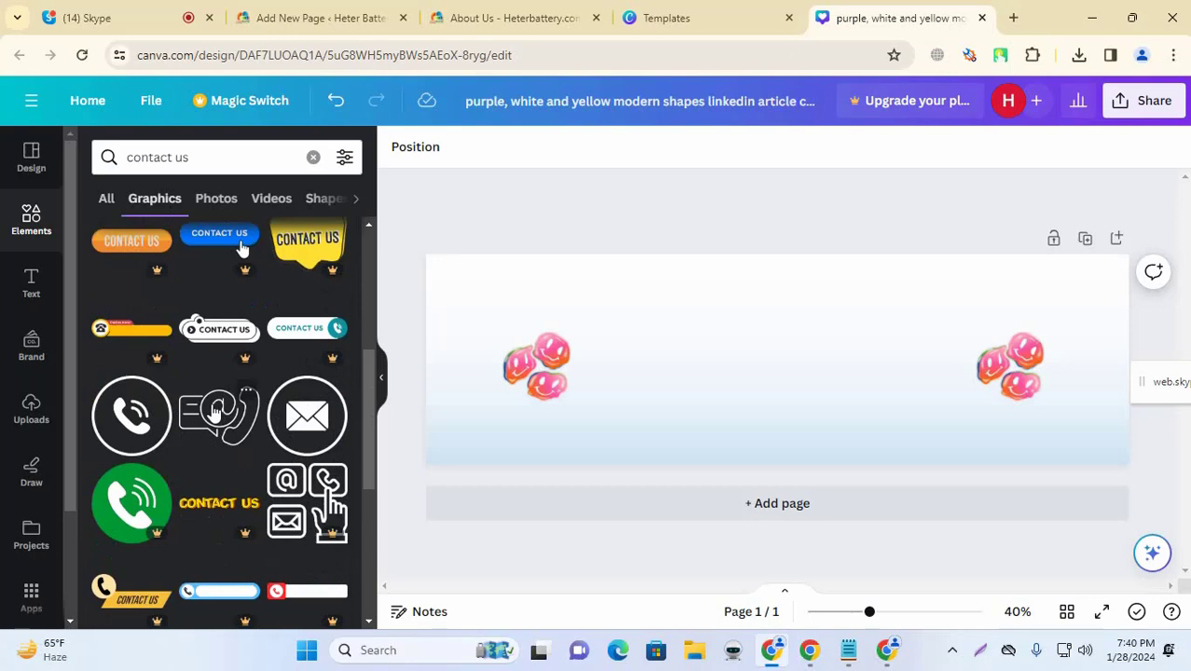
Step: Add the @ contact graphic, enlarge it, and delete the smiley stickers
click(216, 411)
drag(848, 324, 816, 374)
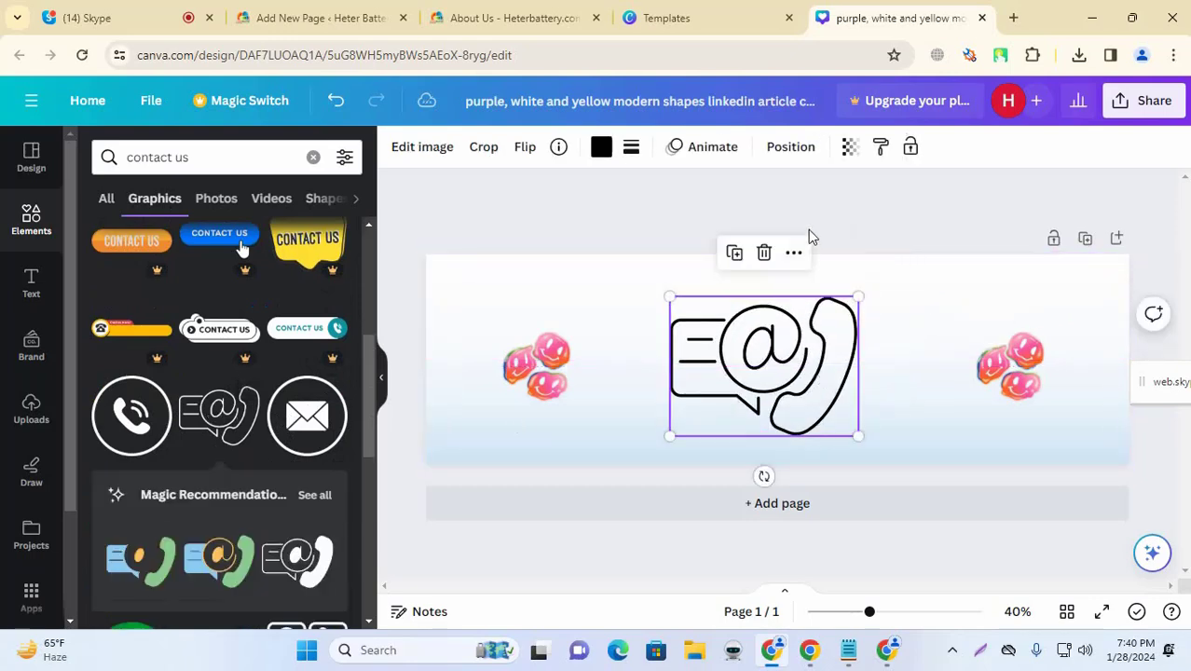
click(829, 220)
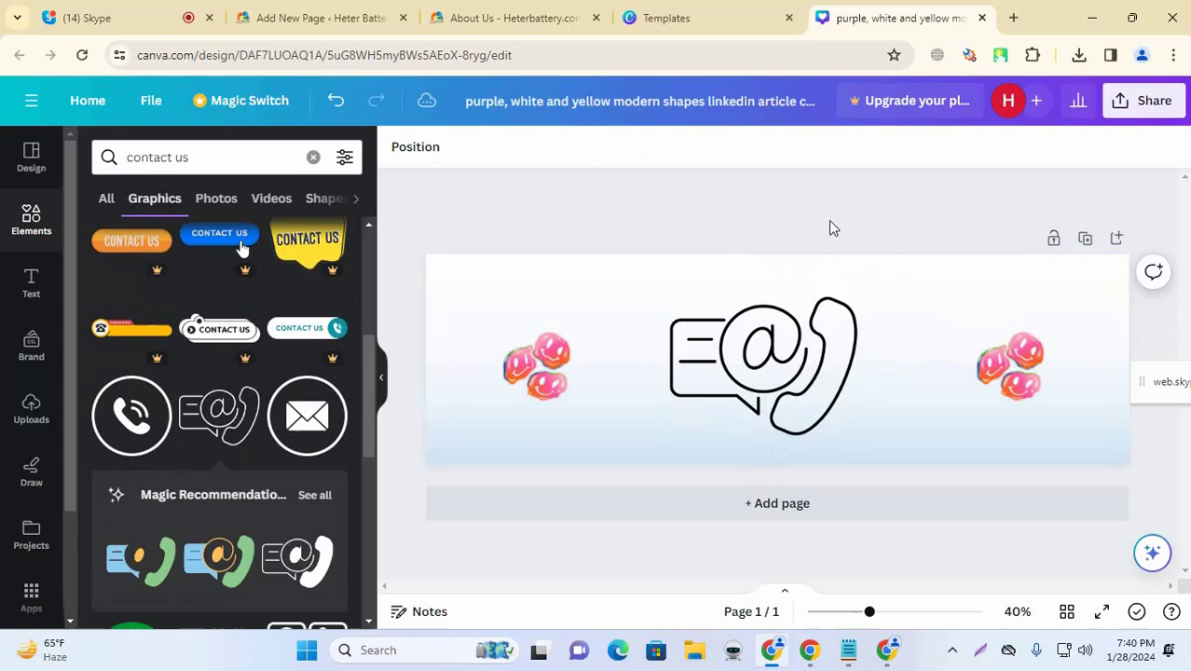
click(990, 346)
key(Delete)
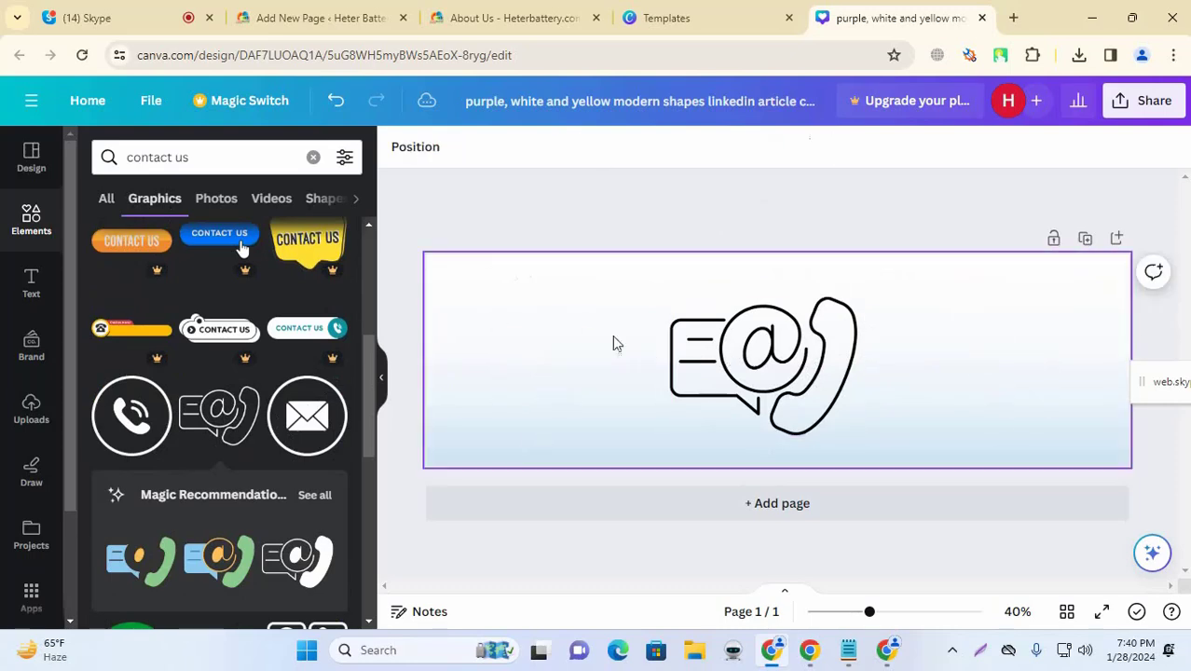
Step: Download the banner as a JPG file and return to WordPress
click(1144, 100)
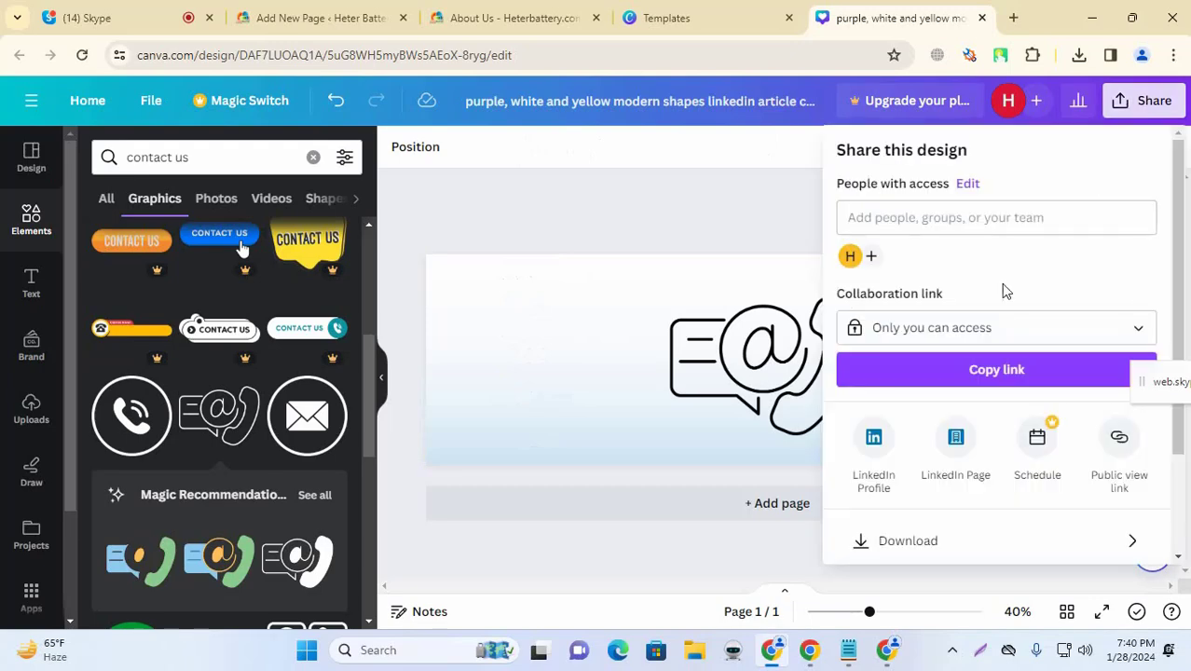
scroll(969, 447, down, 3)
click(1022, 411)
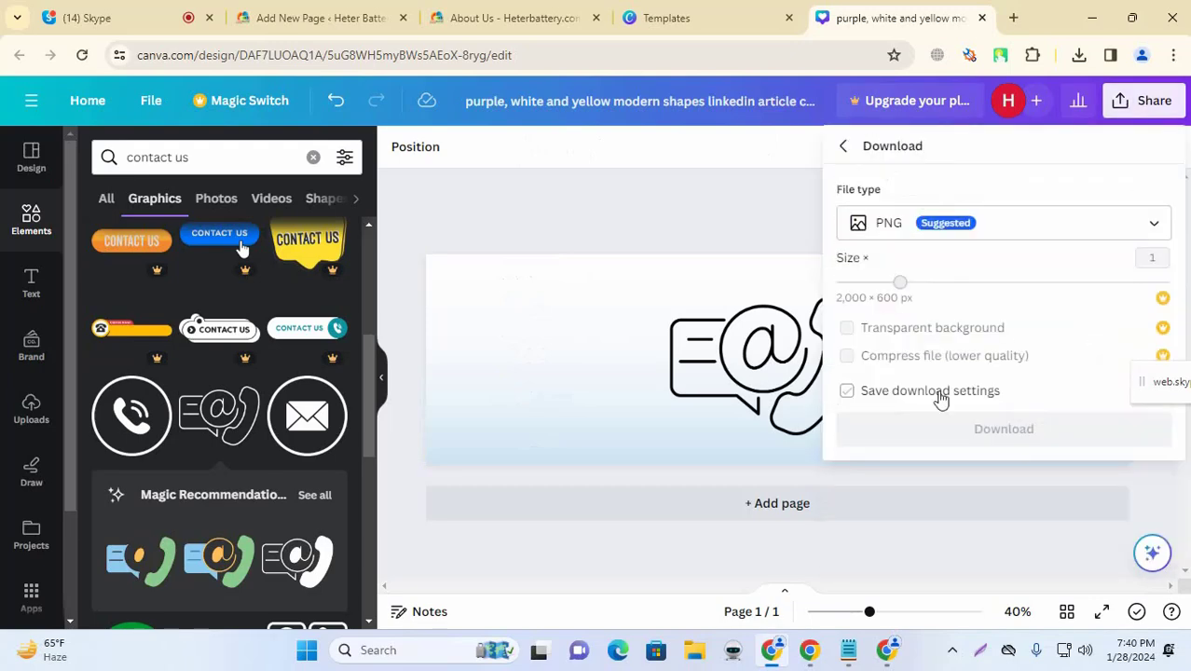
click(957, 234)
click(891, 274)
click(988, 440)
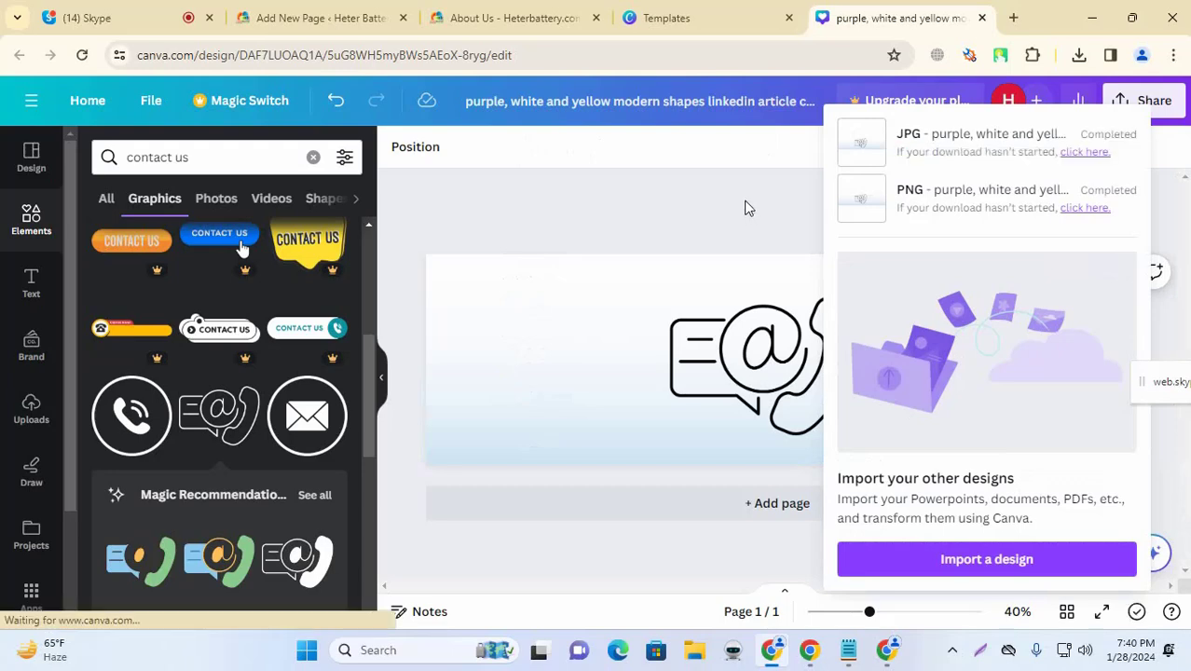
click(317, 18)
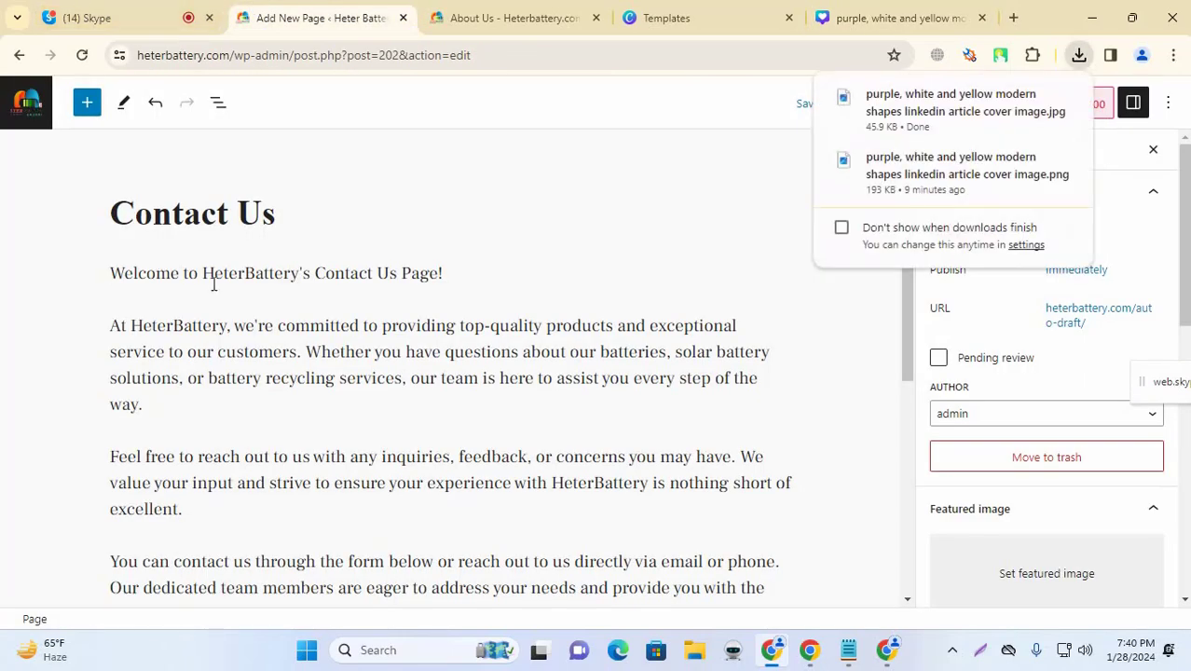
Step: Insert an Image block above the Welcome line and upload the contact icon image
click(113, 267)
key(Return)
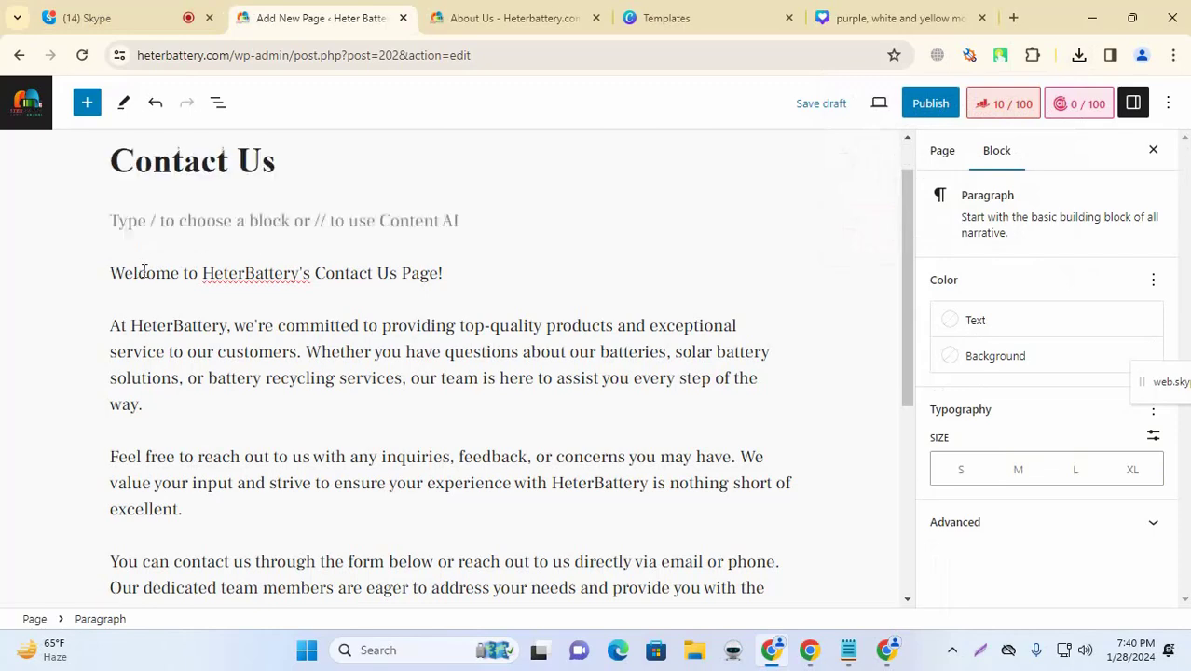
click(780, 217)
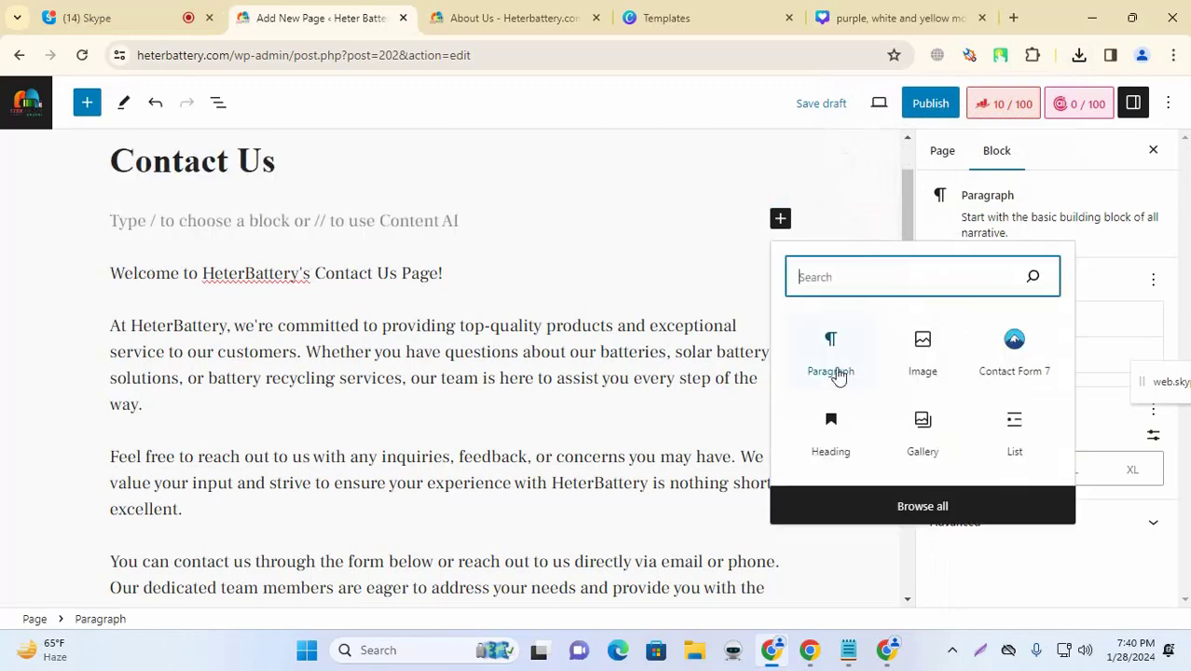
click(921, 343)
click(169, 315)
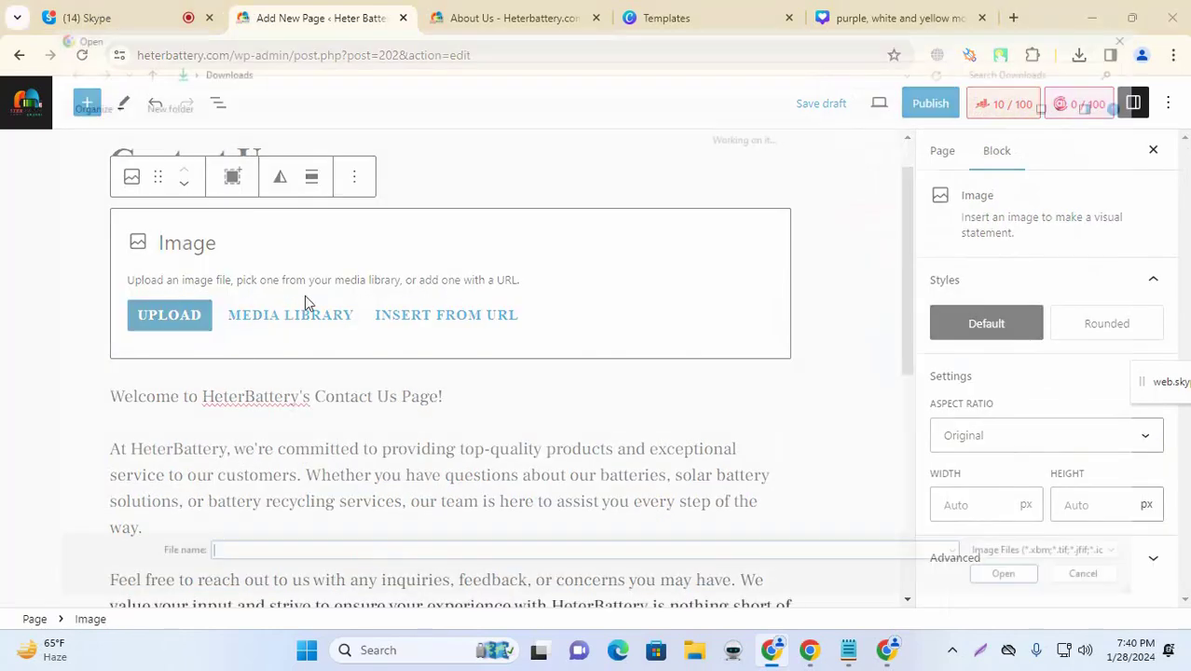
click(391, 230)
click(1021, 604)
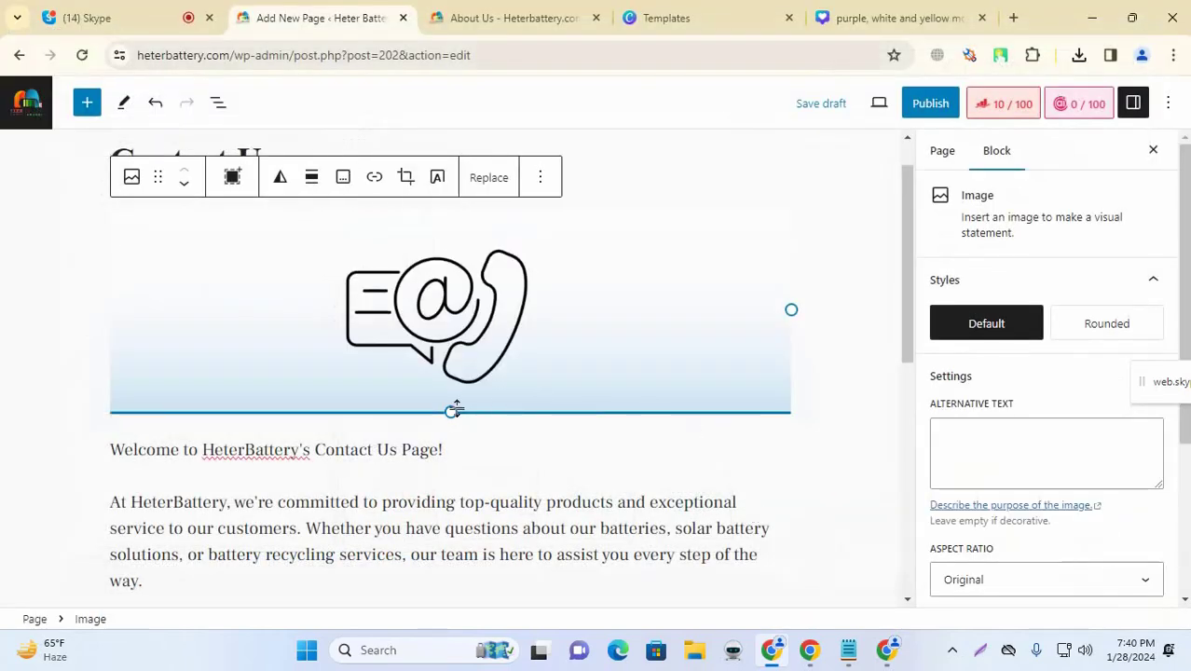
Step: Resize the image and align it to the centre
drag(452, 410, 442, 389)
click(839, 258)
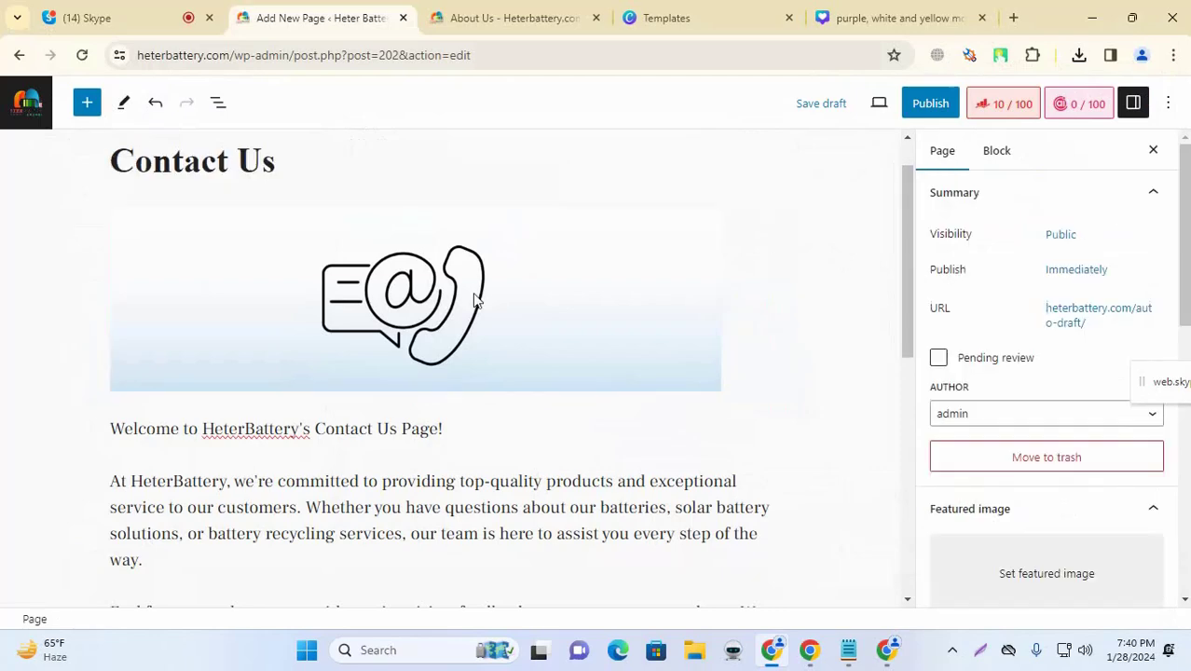
click(474, 300)
click(312, 180)
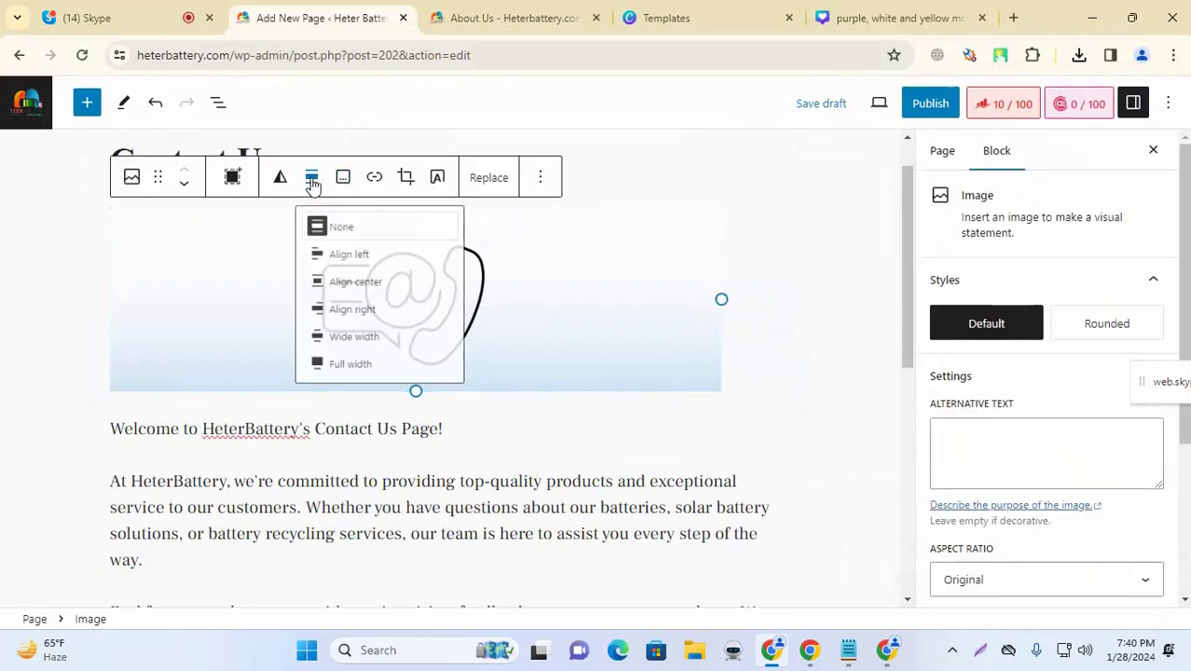
click(360, 292)
click(91, 264)
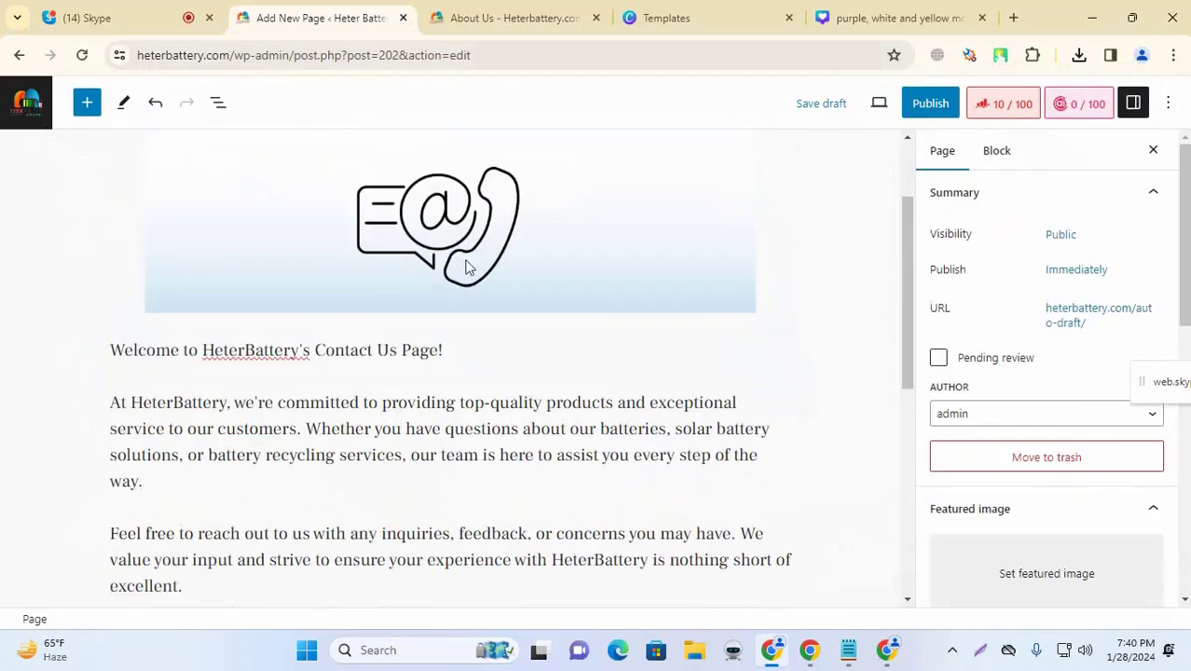
click(452, 303)
drag(451, 311, 416, 267)
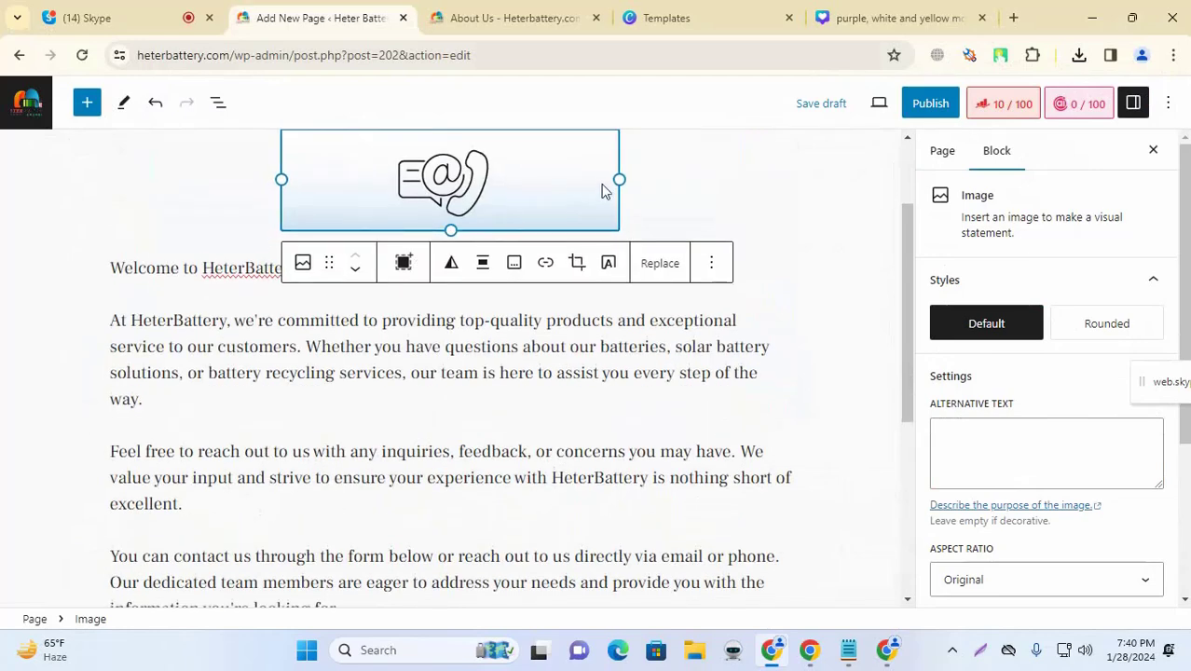
drag(619, 179, 665, 194)
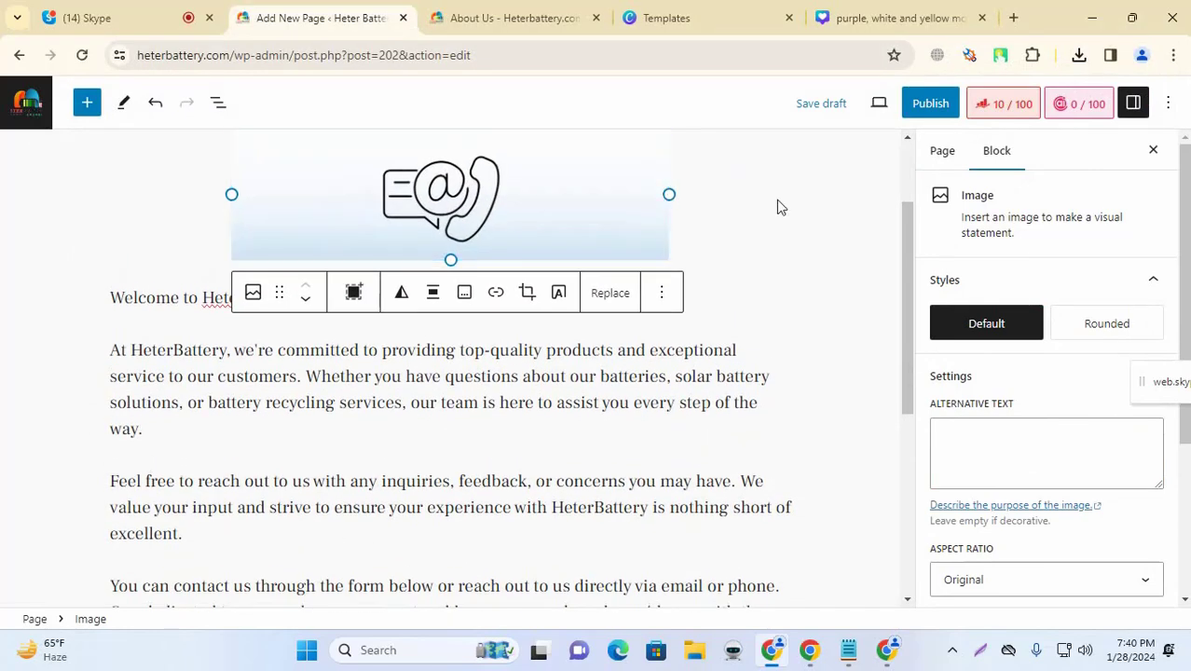
Step: Give the image the Rounded style and open the Rank Math SEO panel
scroll(792, 201, up, 2)
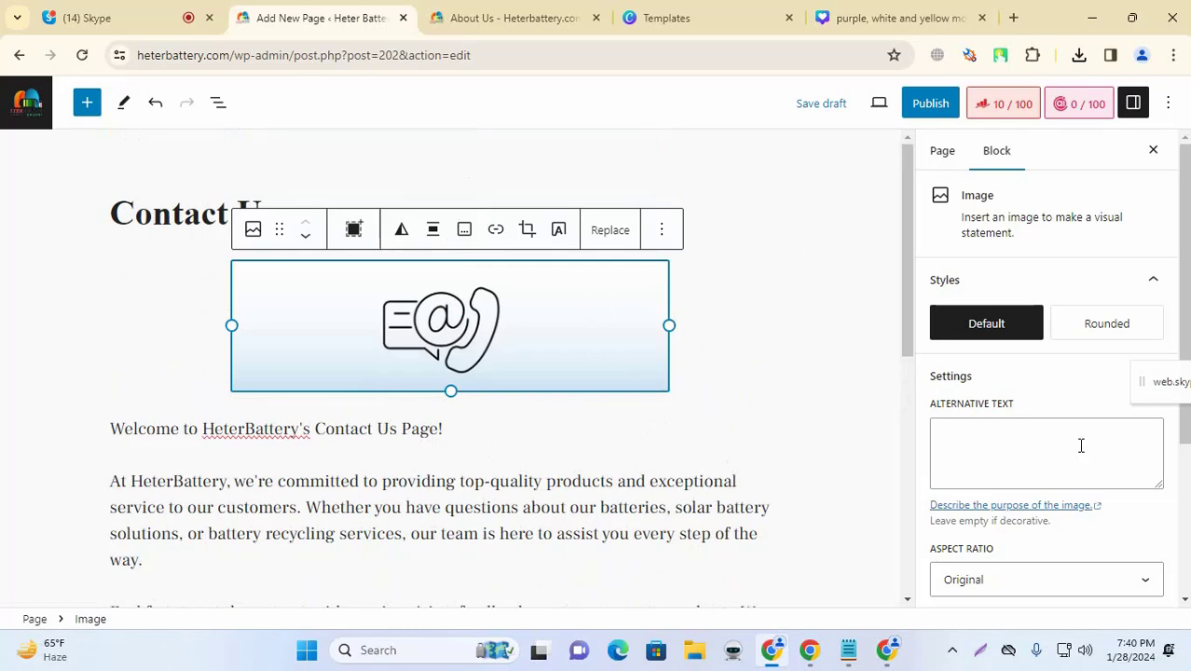
click(1091, 332)
click(848, 298)
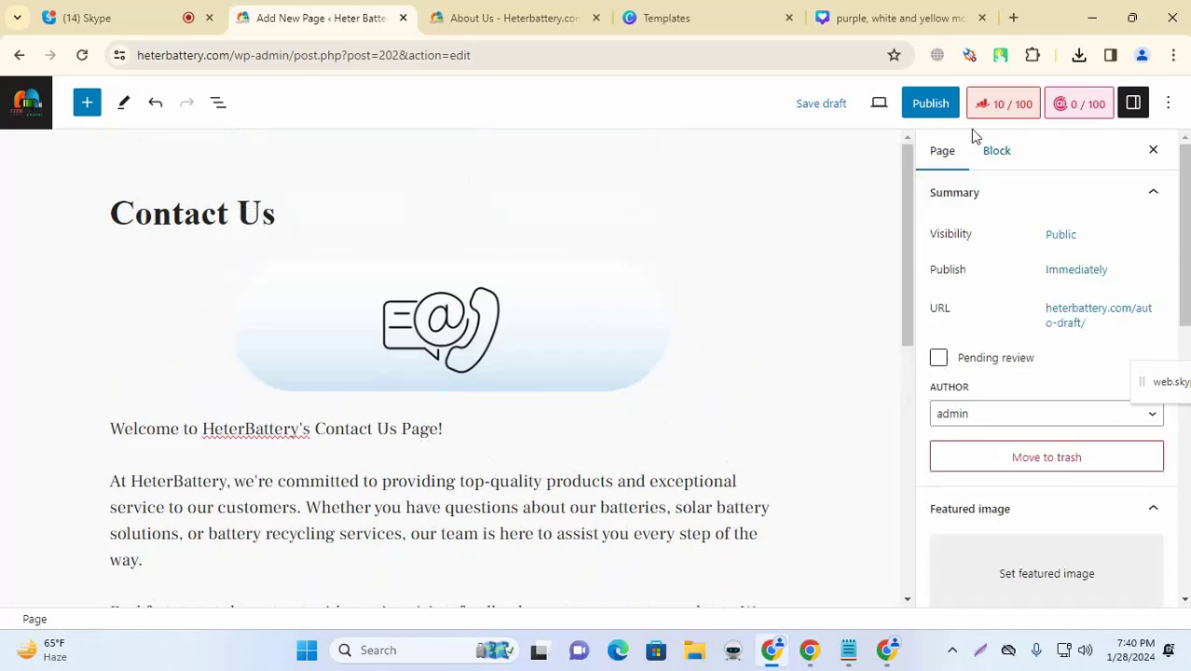
scroll(653, 341, down, 2)
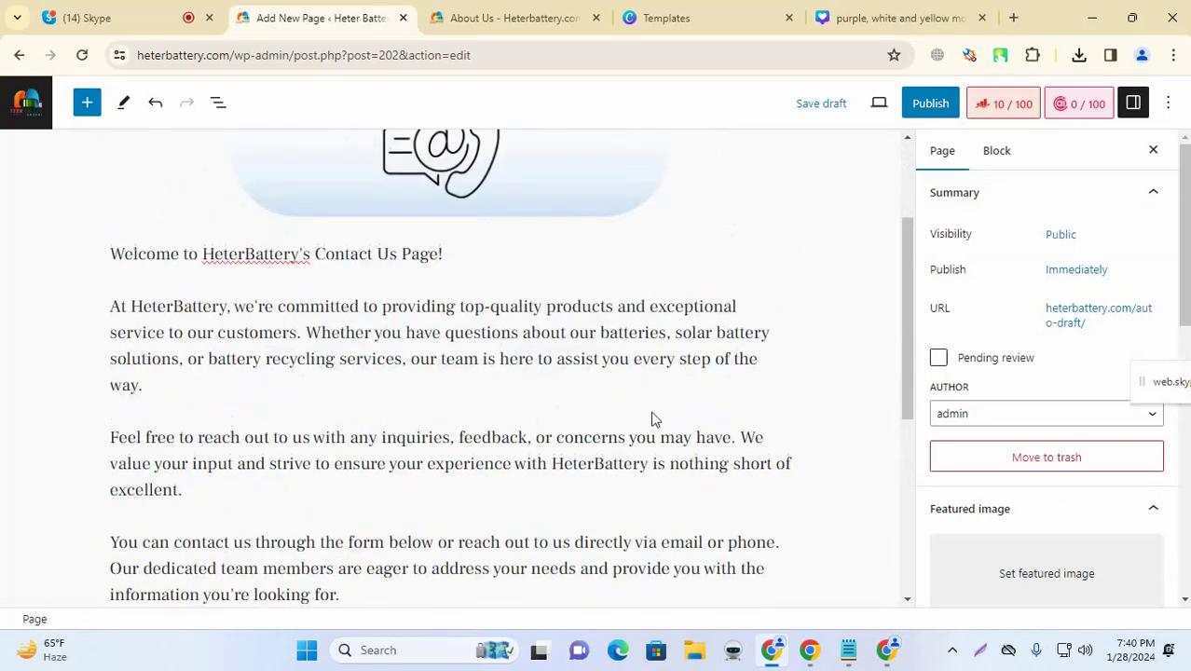
click(1011, 103)
Step: Set the Rank Math focus keyword to 'Contact Us' from the page heading
scroll(523, 433, up, 2)
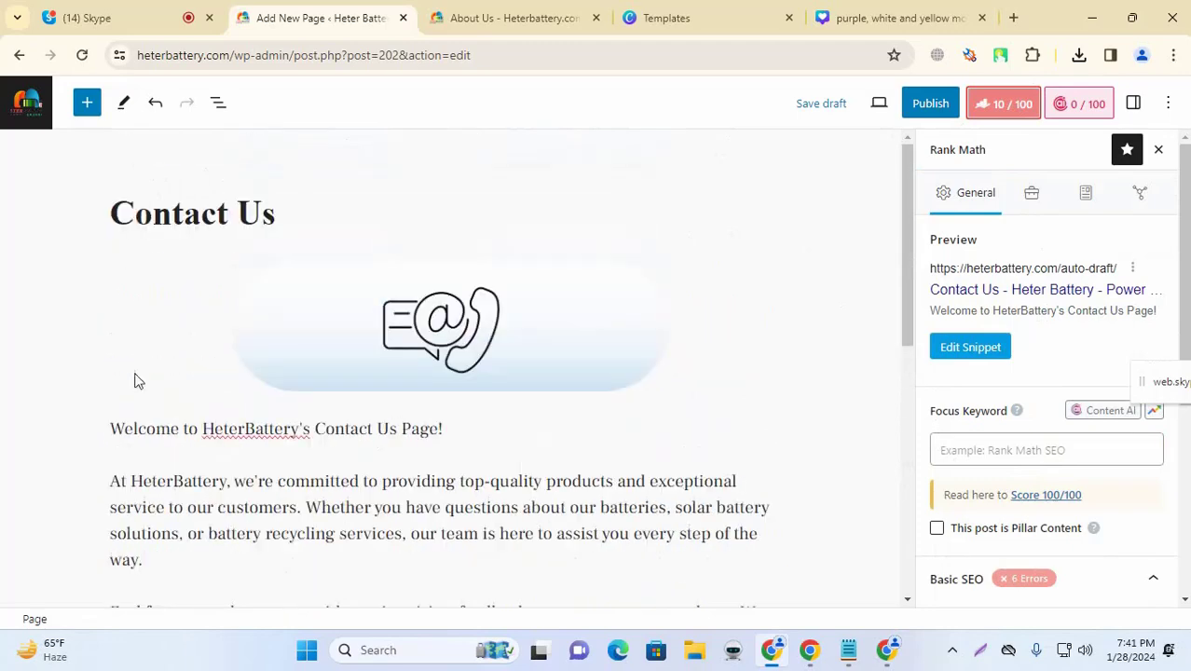
triple_click(172, 214)
key(ctrl+c)
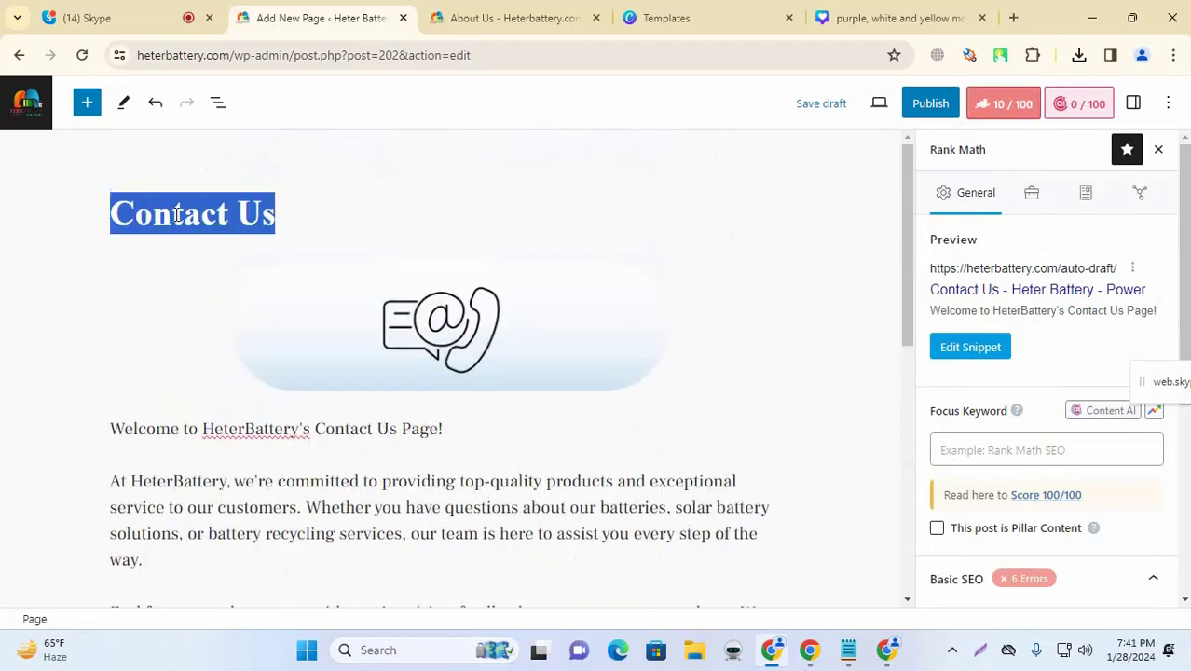
click(998, 445)
key(ctrl+v)
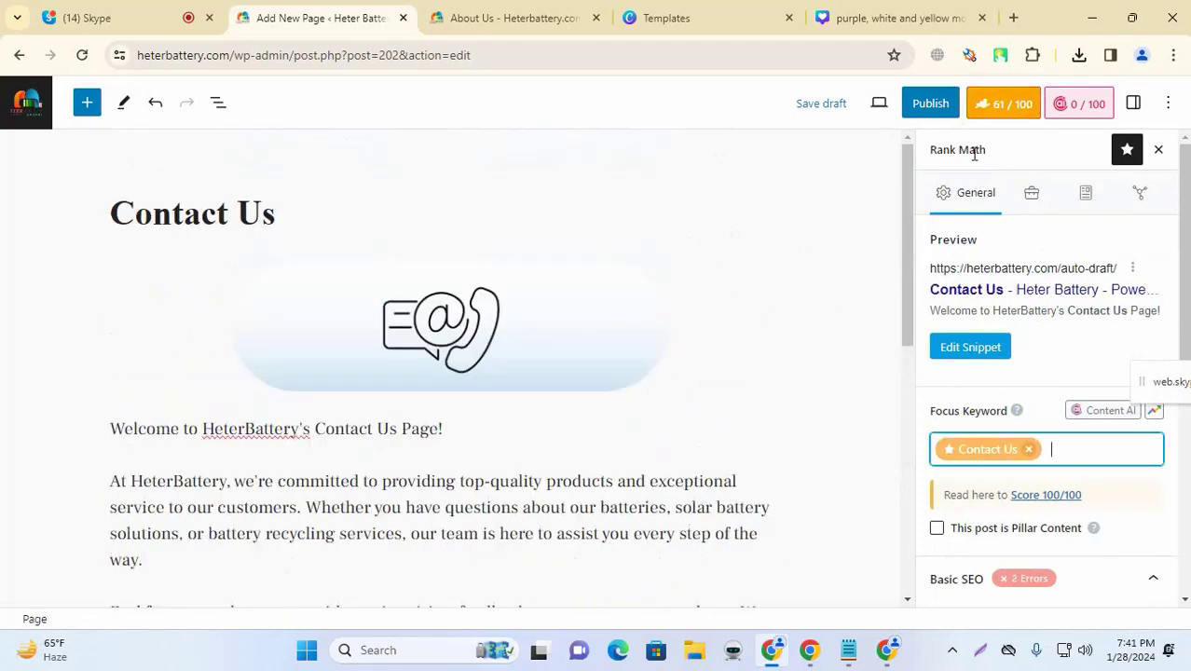
Step: Replace %sitename% in the SEO title with the heterbattery.com domain
click(1002, 347)
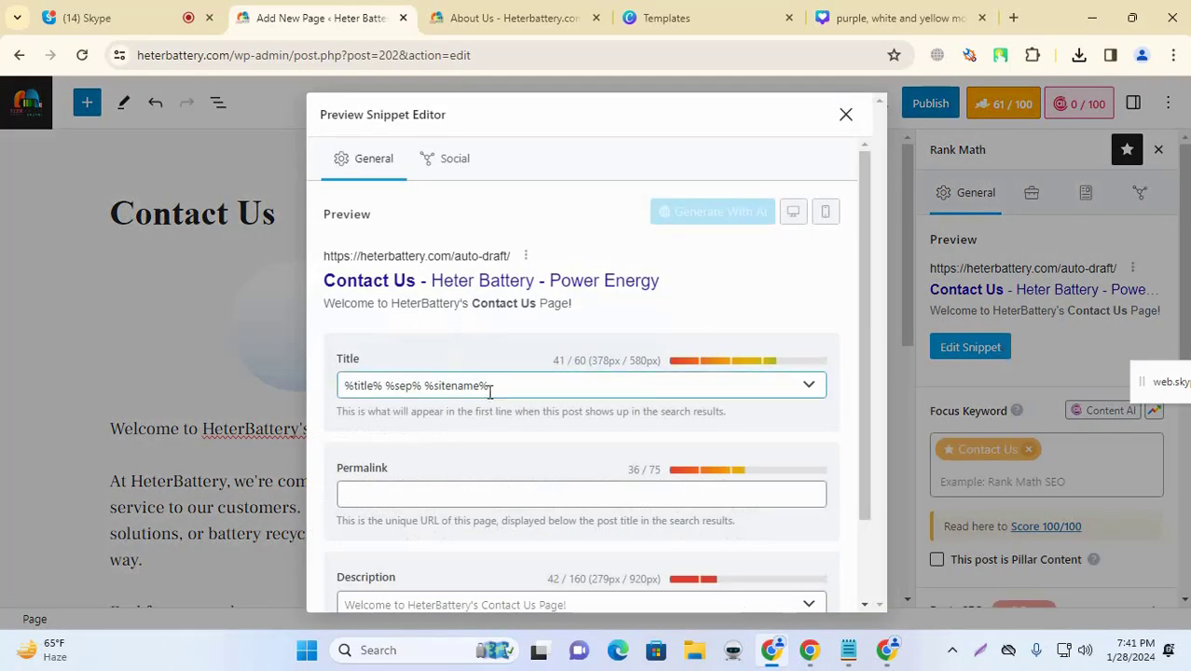
drag(425, 385, 572, 391)
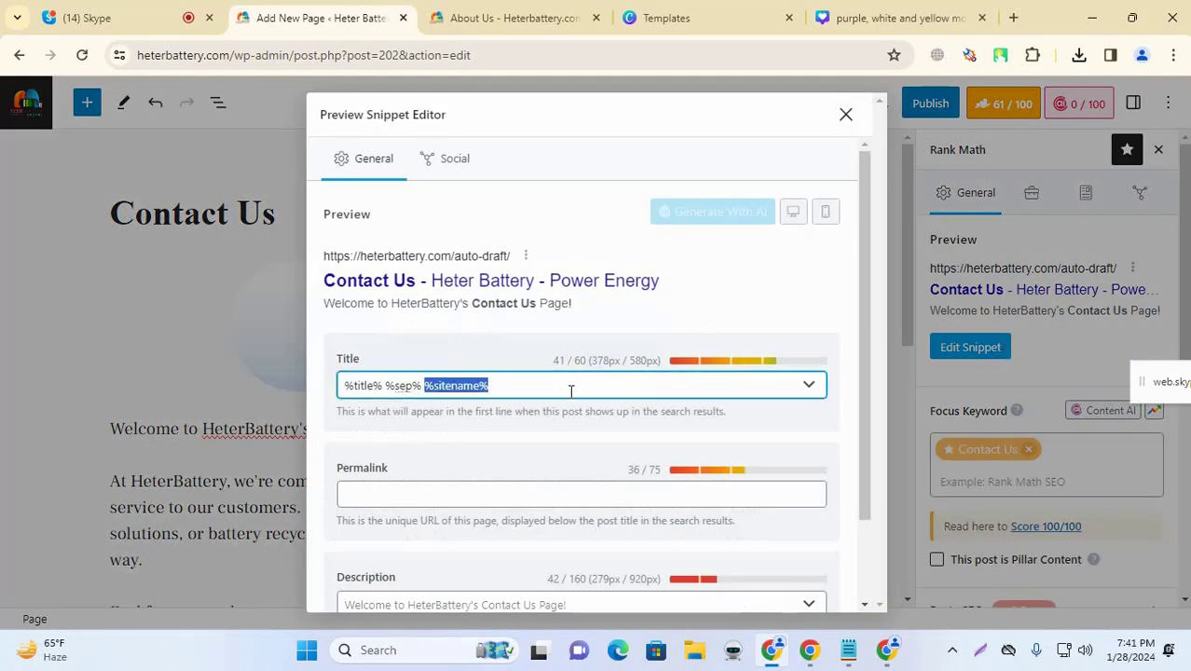
key(BackSpace)
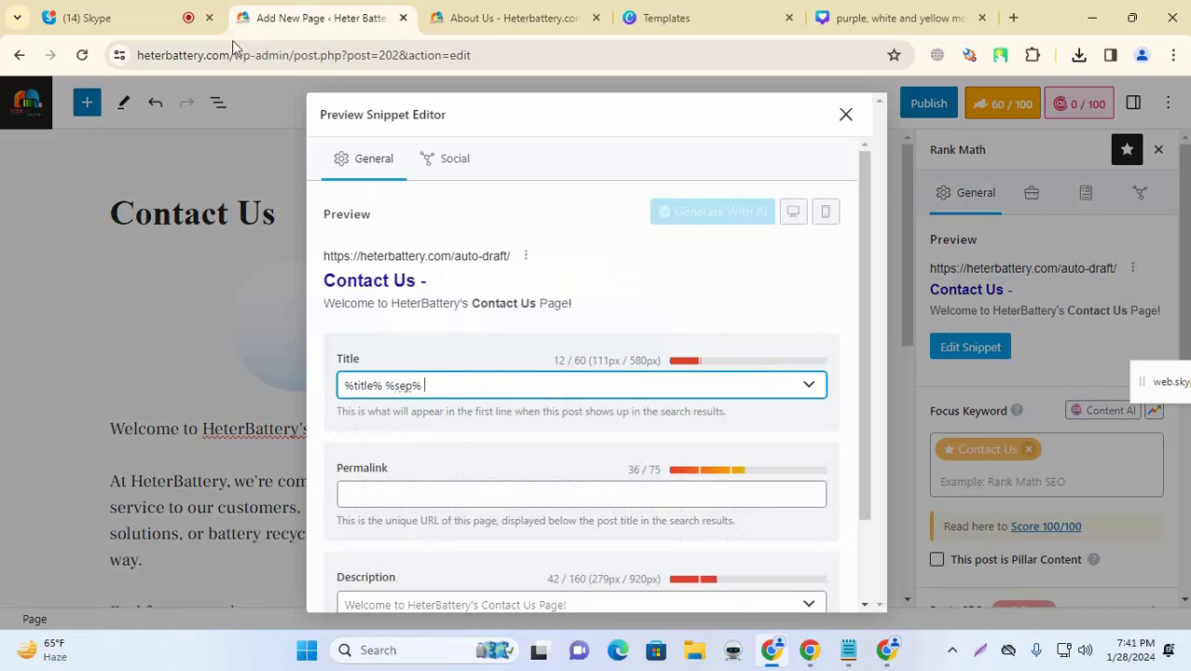
click(226, 59)
click(240, 55)
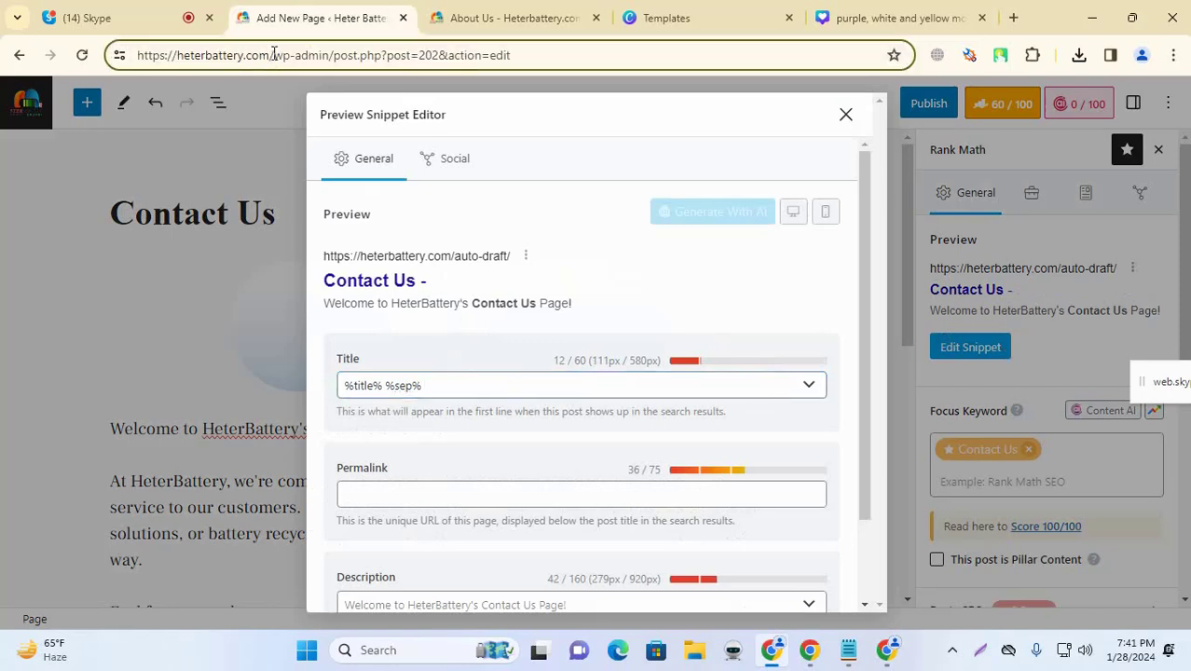
drag(273, 53, 183, 58)
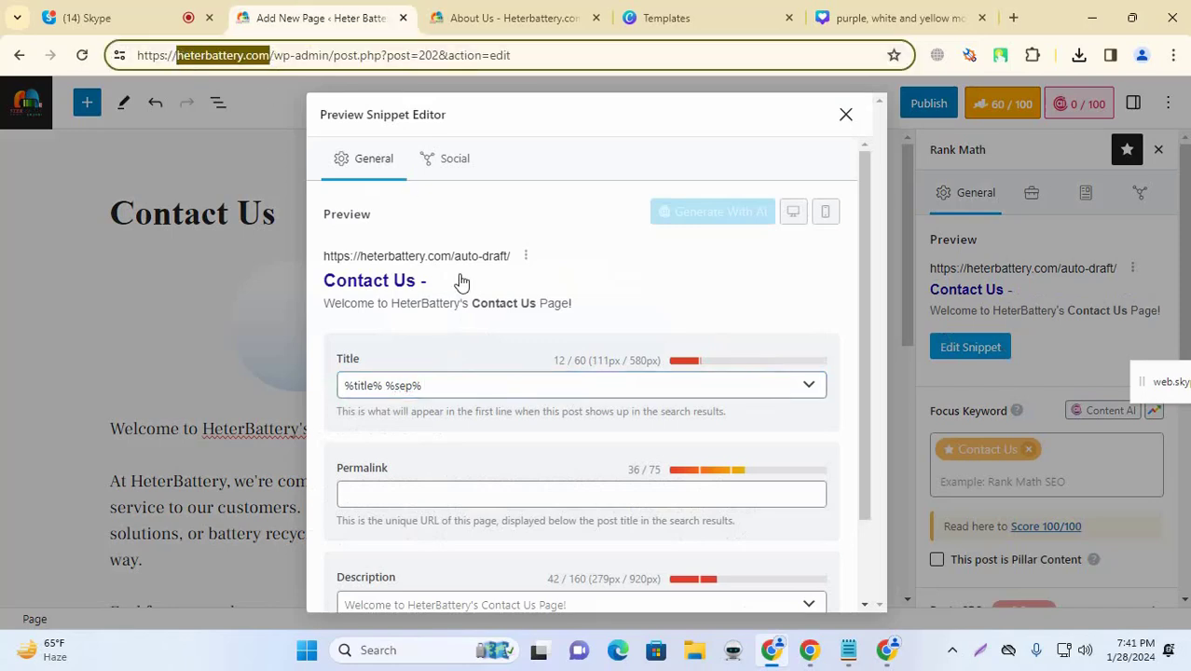
click(462, 382)
text(heterbattery.com)
Step: Capitalise the title ending to 'Heterbattery.com' and close the snippet editor
drag(430, 385, 422, 385)
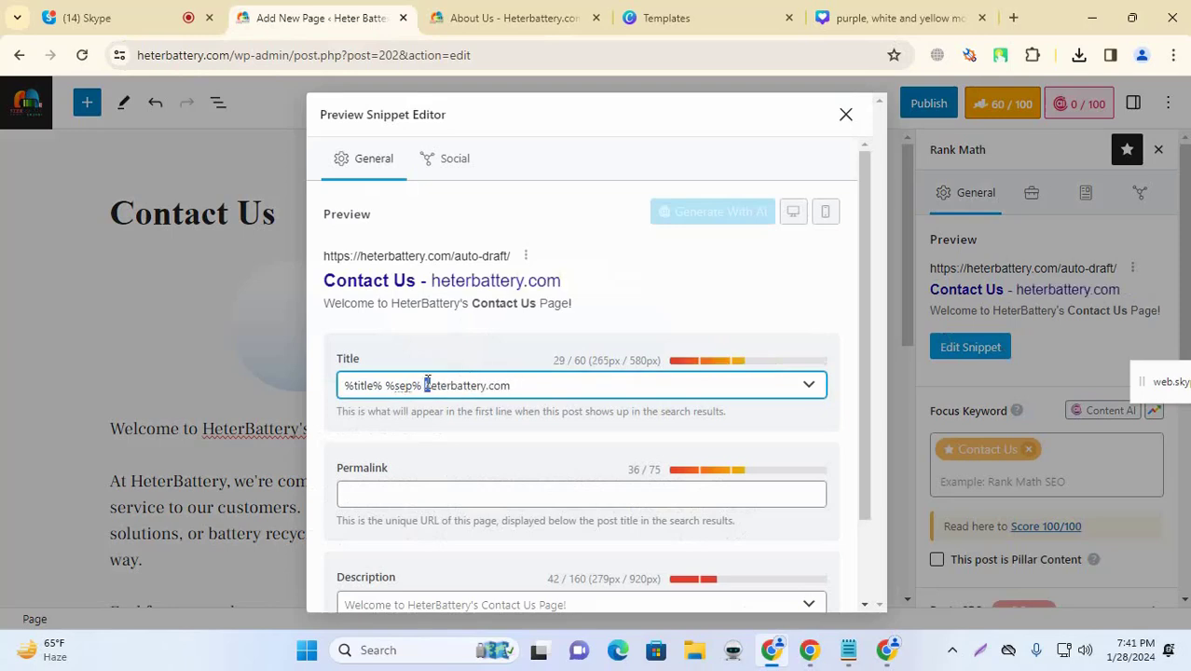
text(H)
click(498, 345)
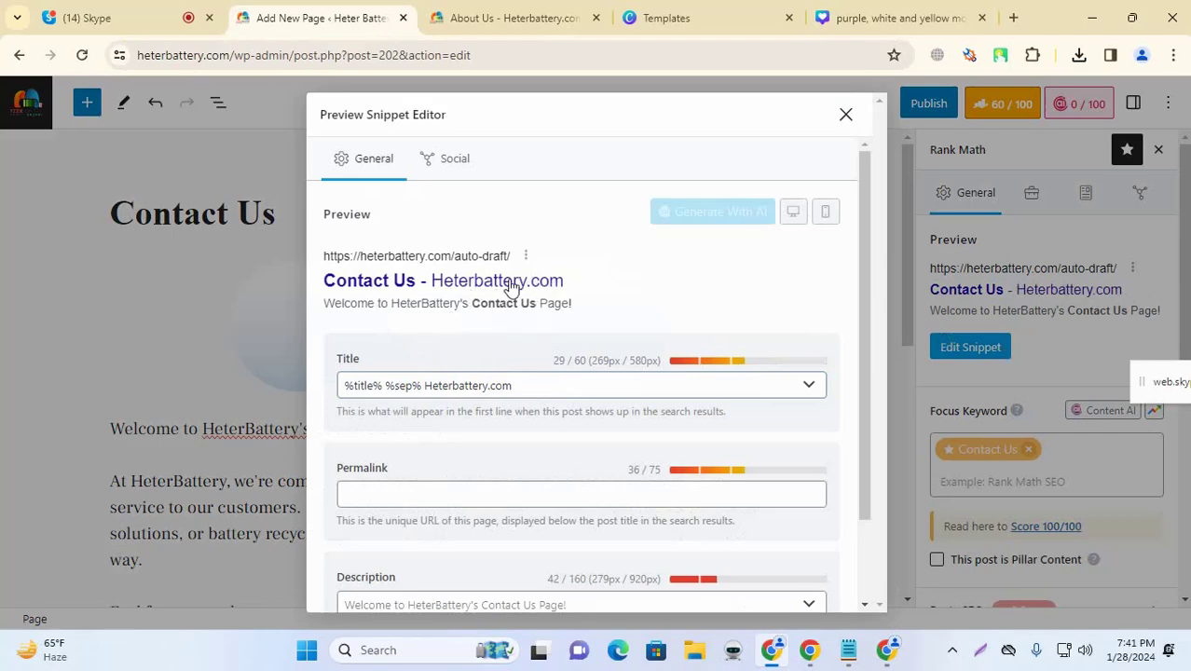
scroll(430, 522, down, 2)
click(430, 522)
click(845, 114)
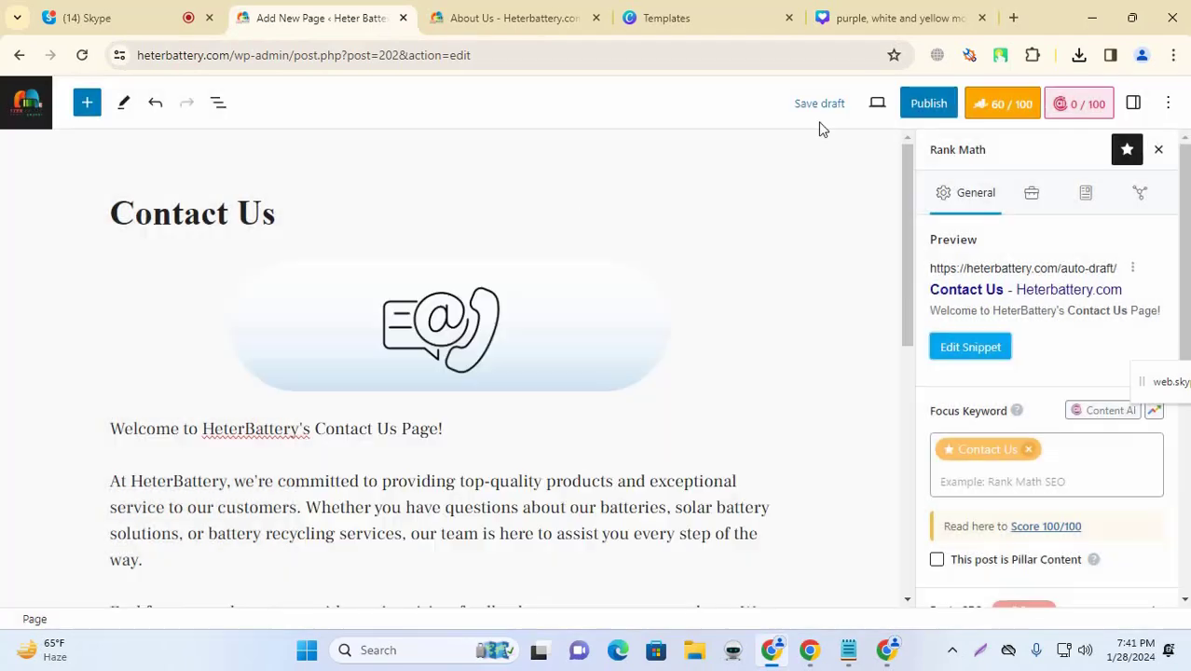
scroll(382, 346, down, 2)
Step: Copy the paragraph's opening sentence and paste it into the Contact Us snippet description
drag(111, 307, 301, 333)
key(ctrl+c)
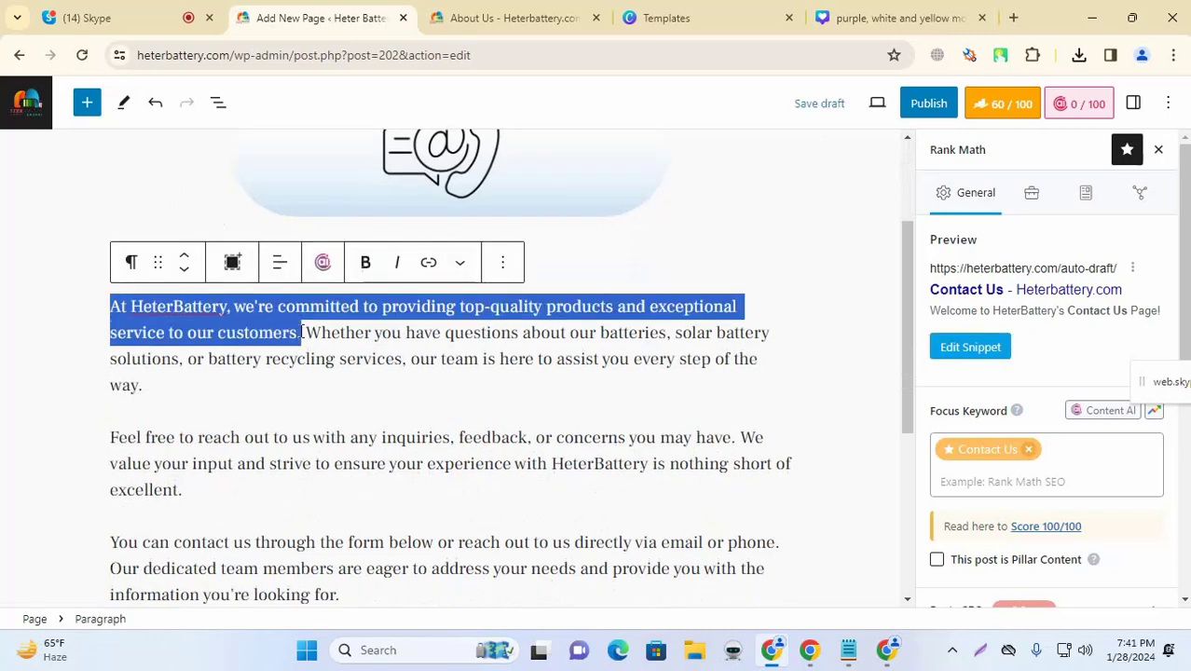
click(970, 347)
click(462, 524)
key(ctrl+v)
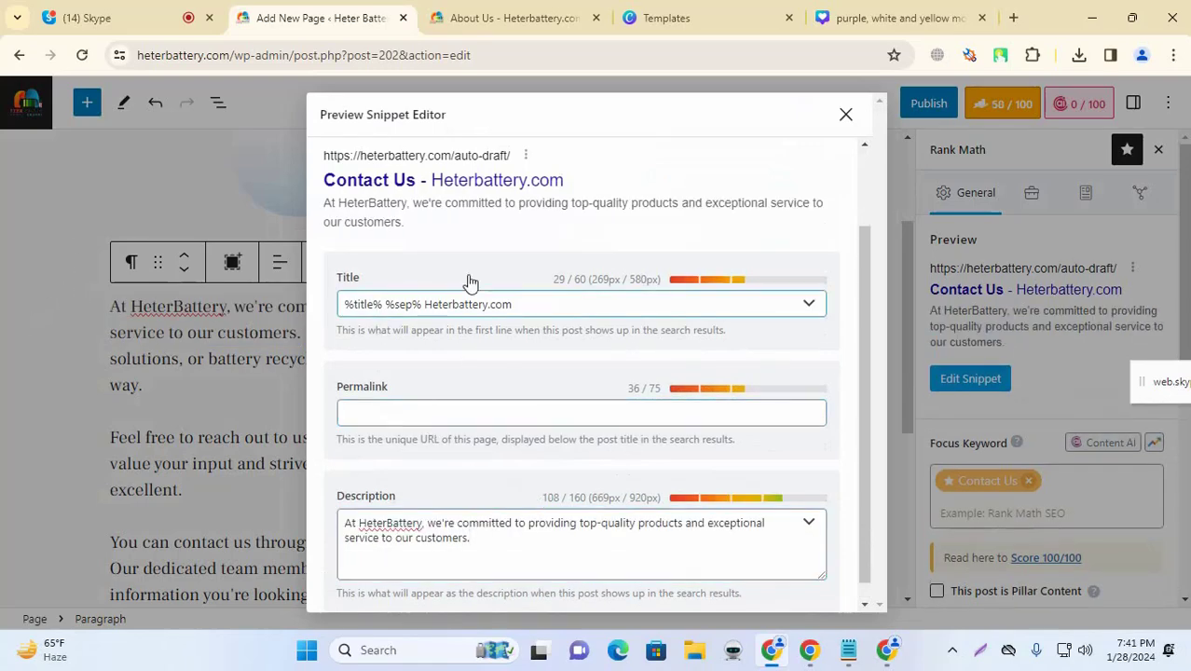
click(846, 114)
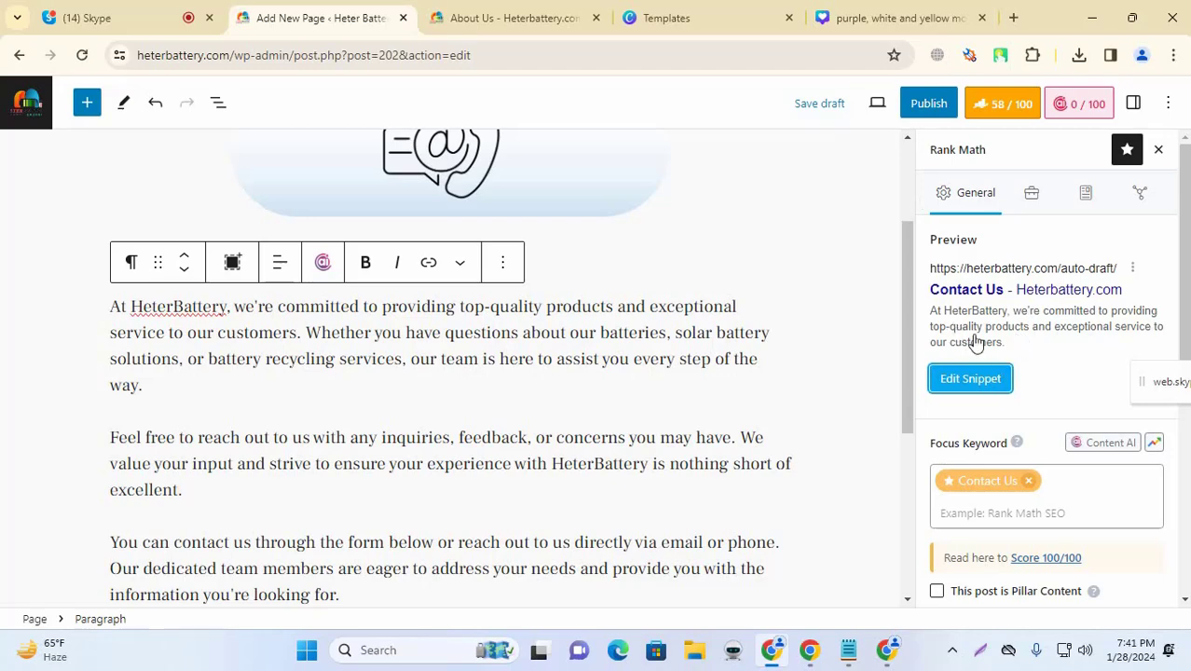
Step: Replace the description with the 'Feel free to reach out to us' sentence, trimming its trailing clause
scroll(447, 337, down, 2)
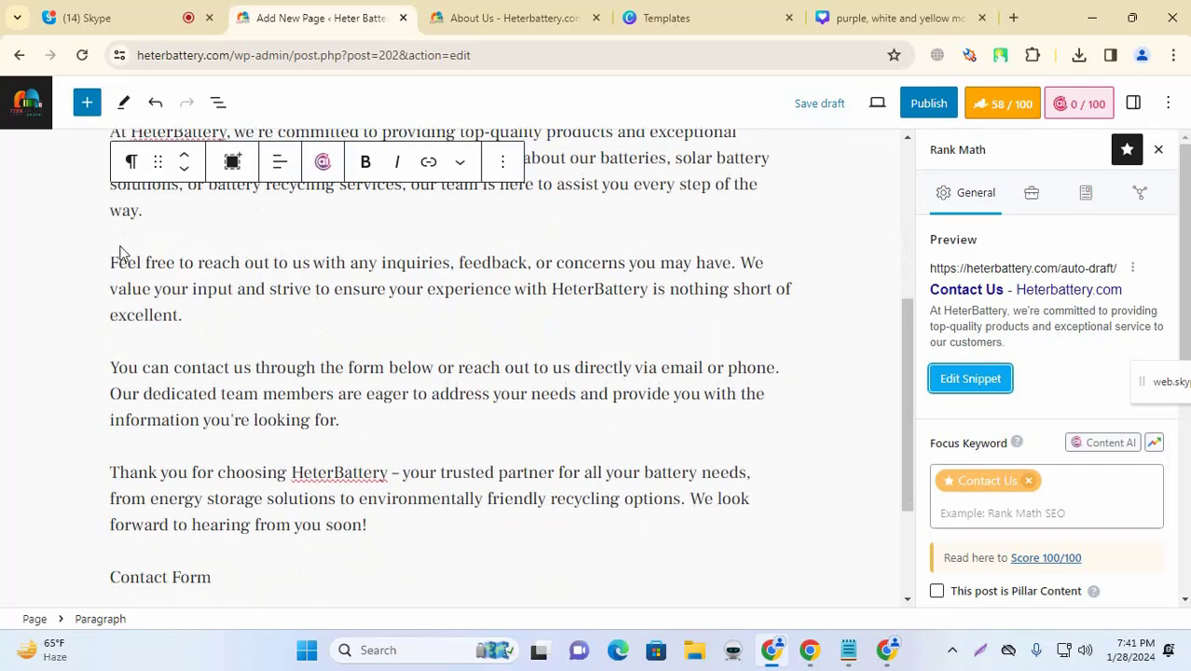
drag(111, 262, 649, 289)
key(ctrl+c)
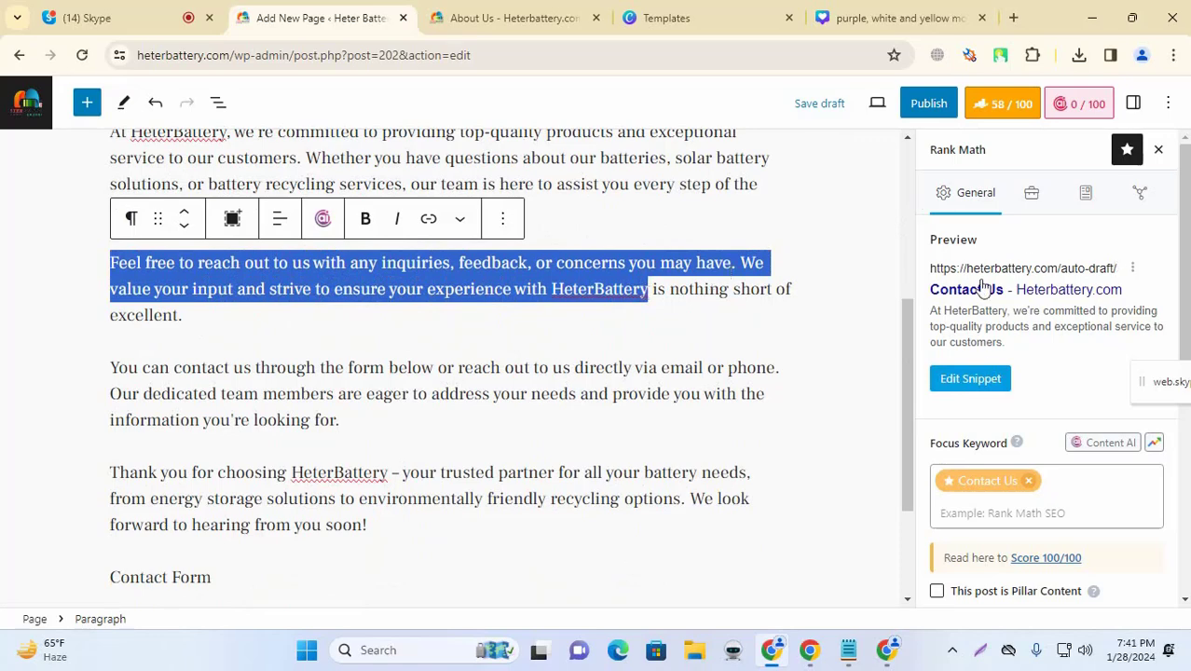
click(971, 379)
scroll(450, 396, down, 1)
scroll(450, 396, down, 1)
click(461, 518)
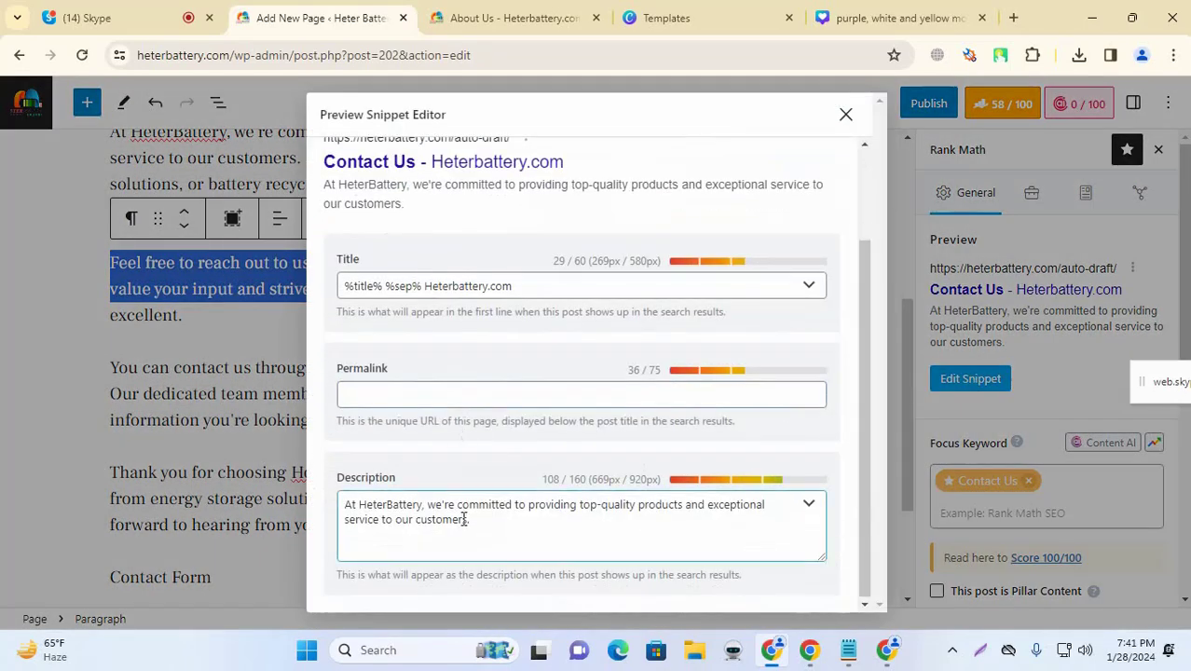
key(ctrl+a)
key(ctrl+v)
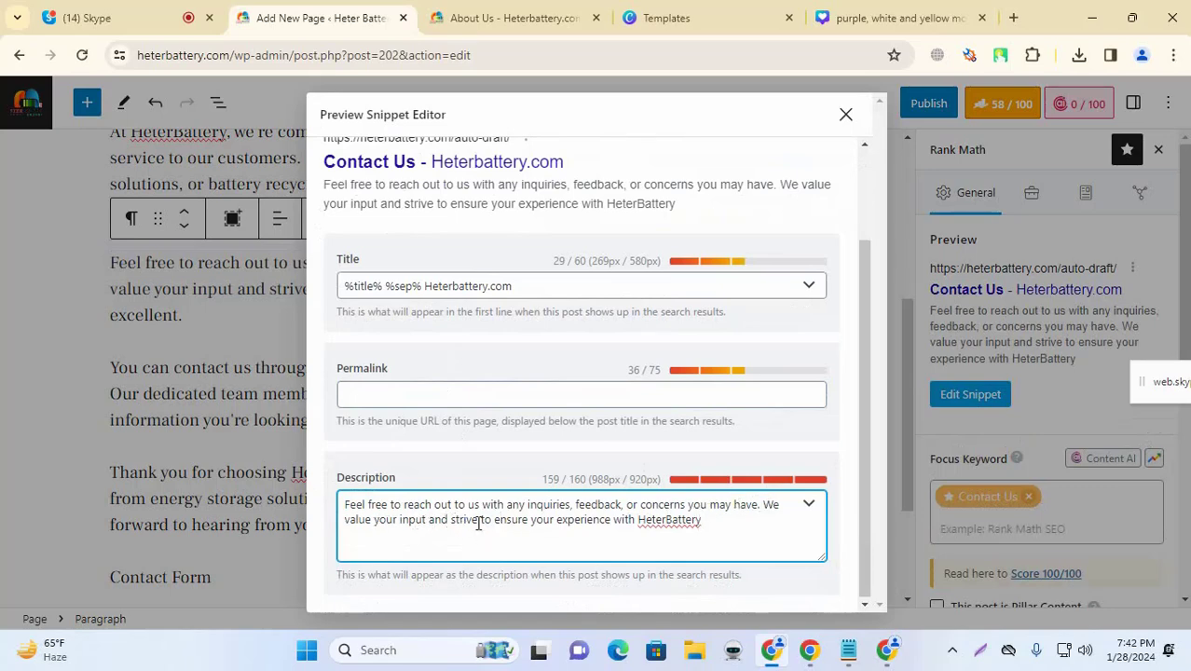
drag(428, 520, 877, 535)
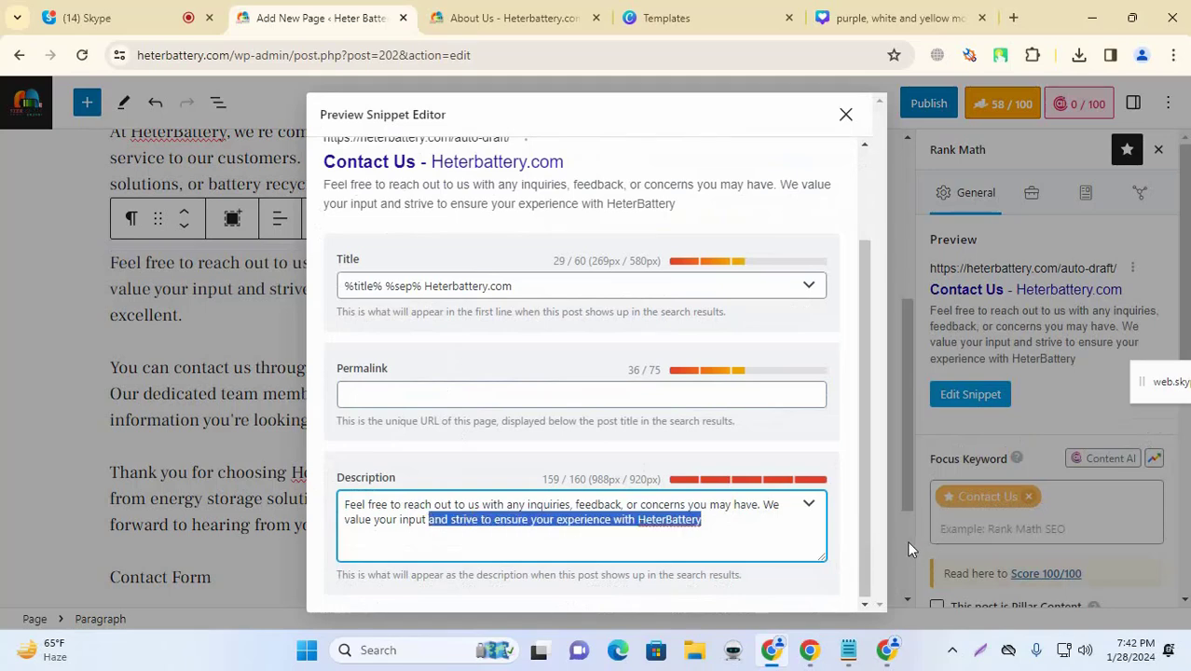
key(BackSpace)
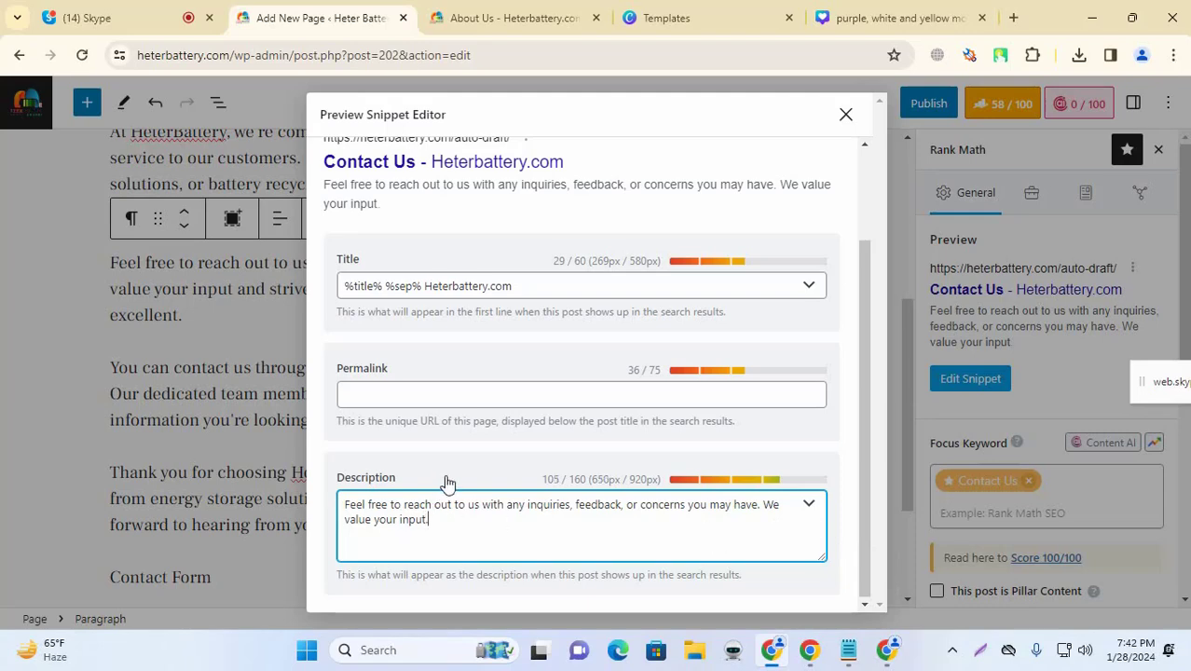
click(844, 118)
scroll(1000, 391, down, 3)
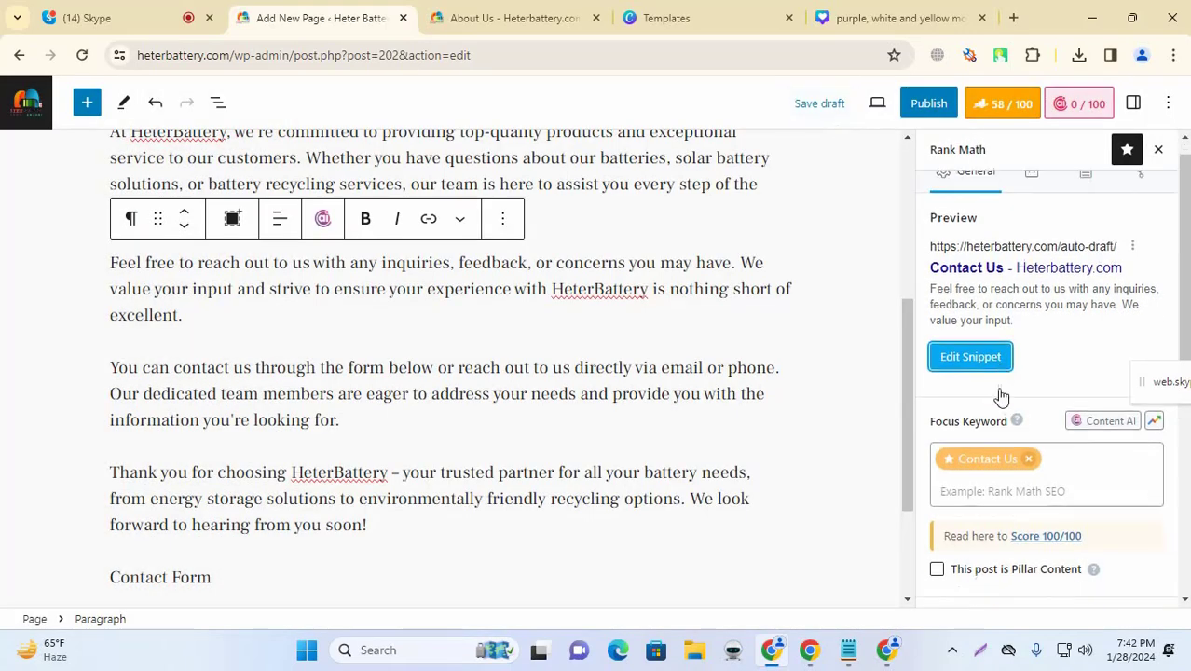
scroll(1034, 371, down, 2)
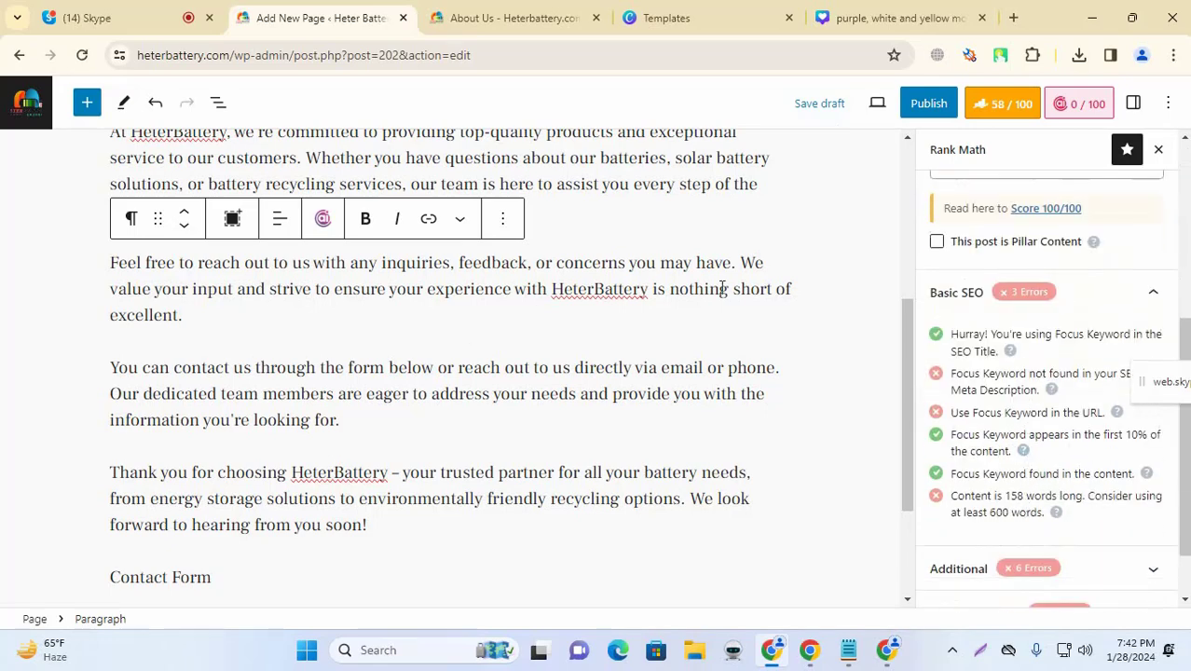
scroll(736, 275, up, 1)
scroll(667, 301, down, 3)
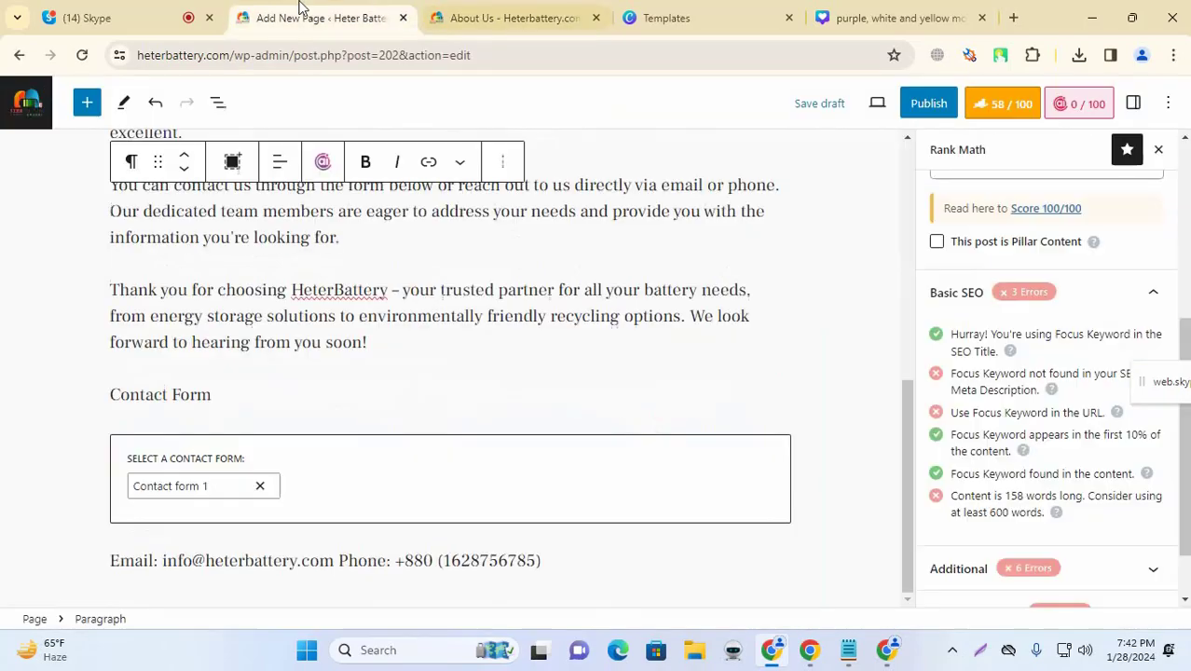
Step: Copy the live About Us page's web address
click(494, 17)
click(280, 56)
key(ctrl+c)
click(328, 18)
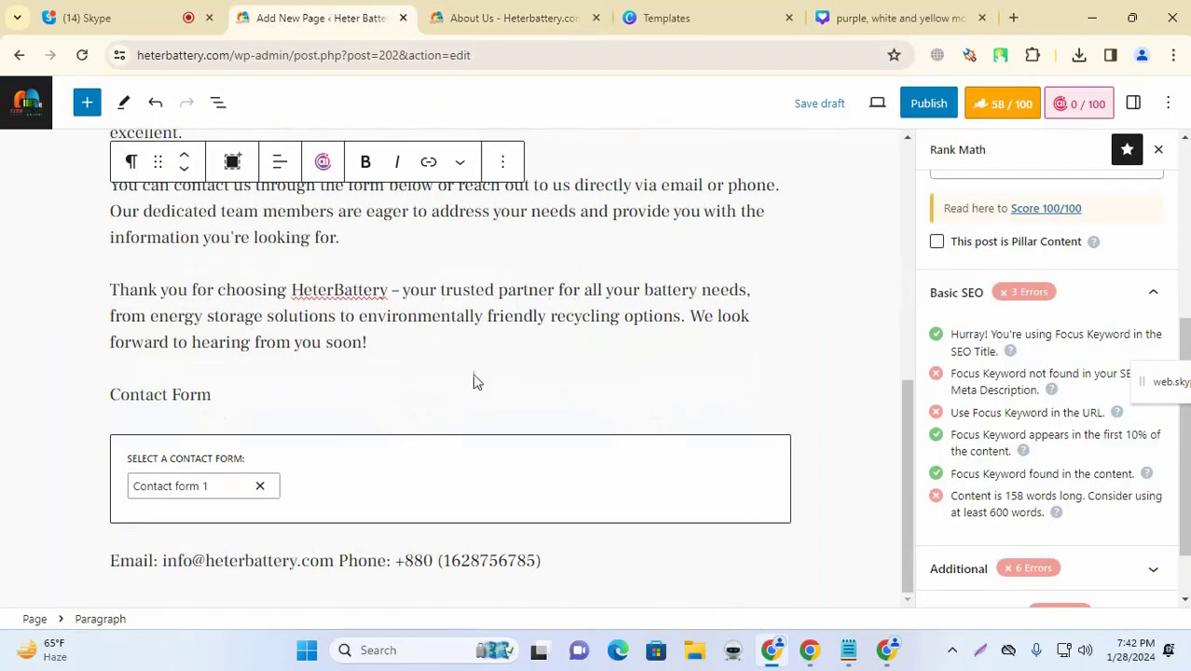
Step: Add 'about us link' after 'looking for.' and link the word 'link' to heterbattery.com/about-us/
scroll(425, 310, up, 2)
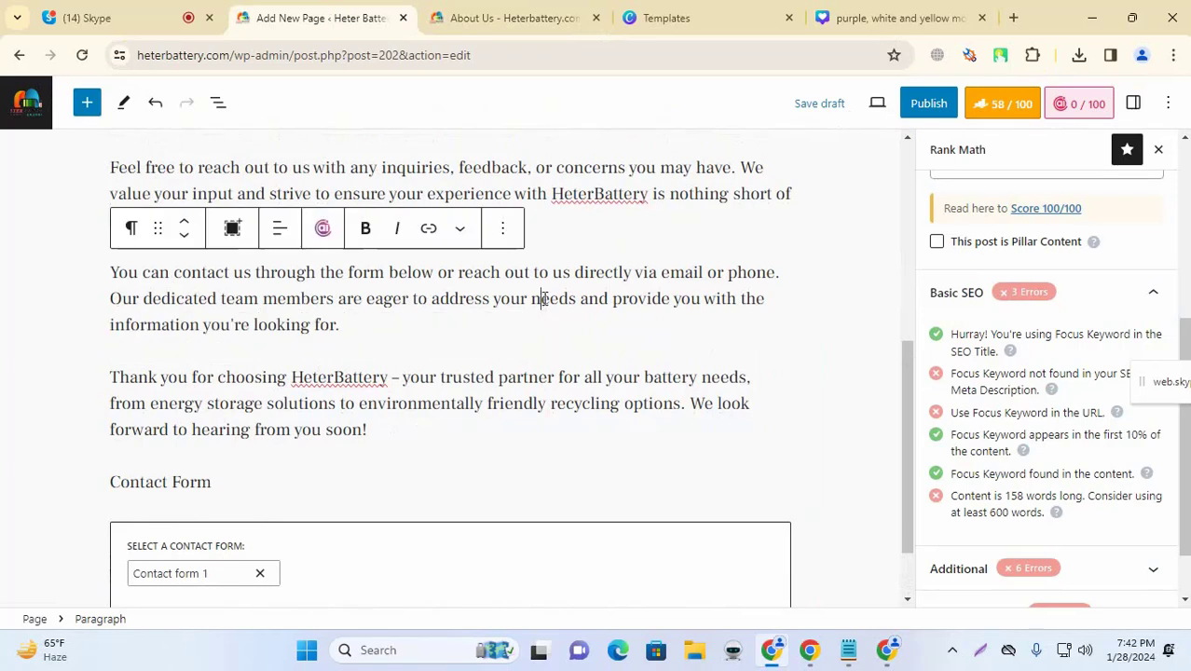
click(347, 326)
text(a)
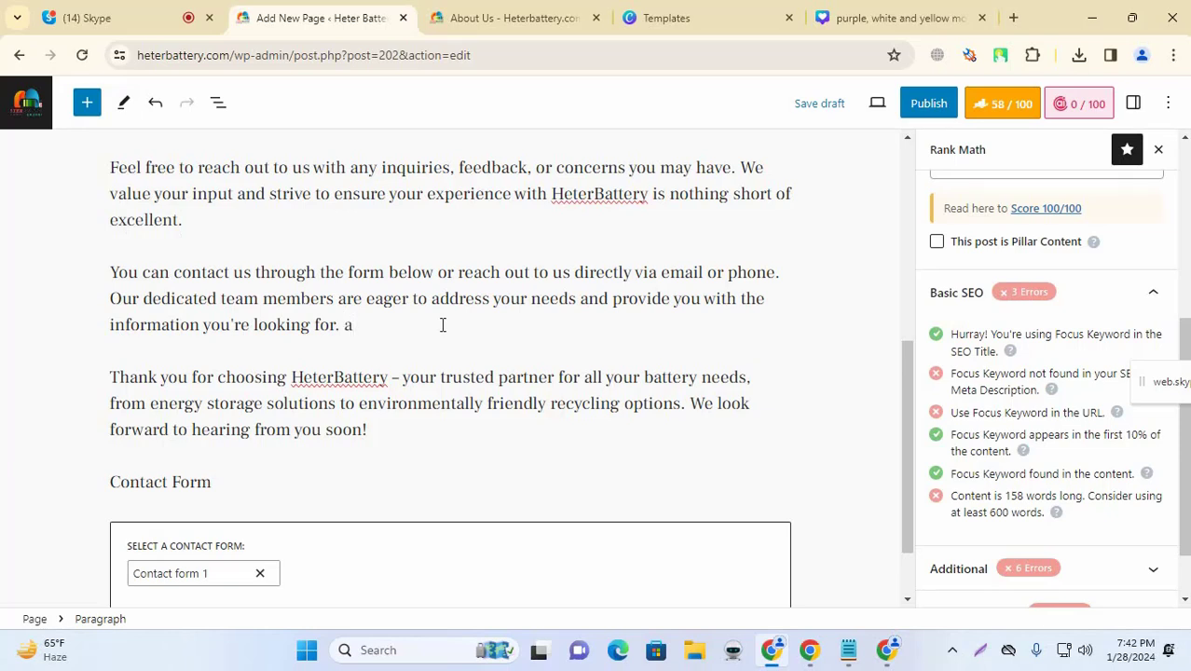
text(bout us li)
key(shift+Left)
key(shift+Left)
key(shift+Left)
key(shift+Left)
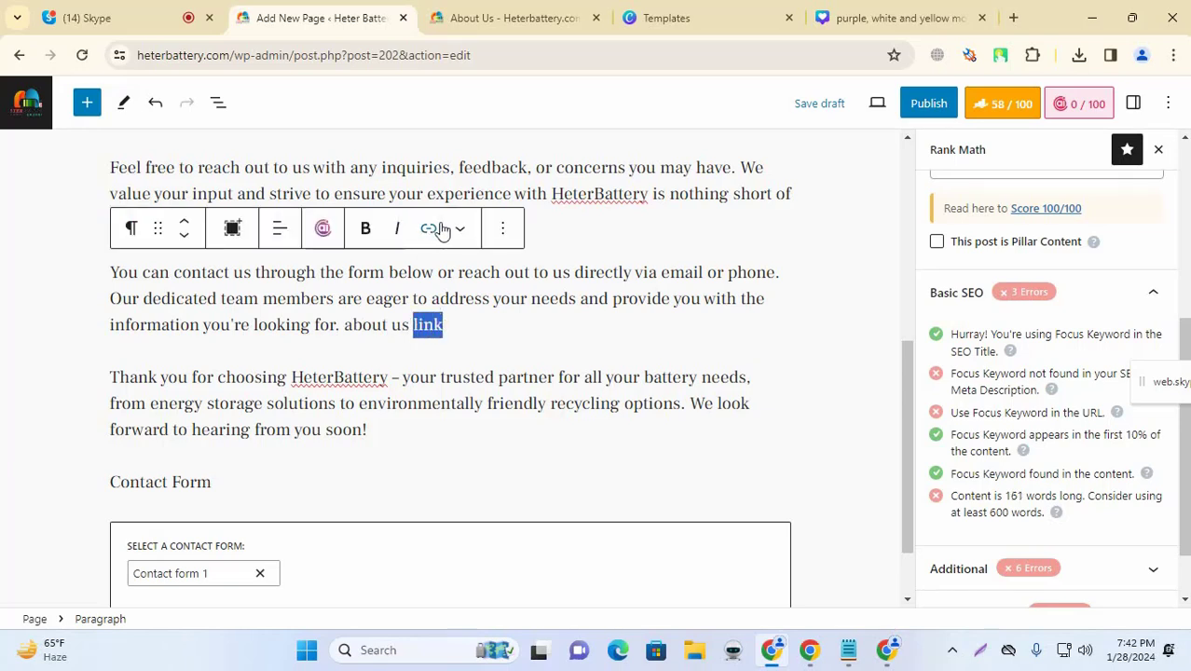
click(429, 232)
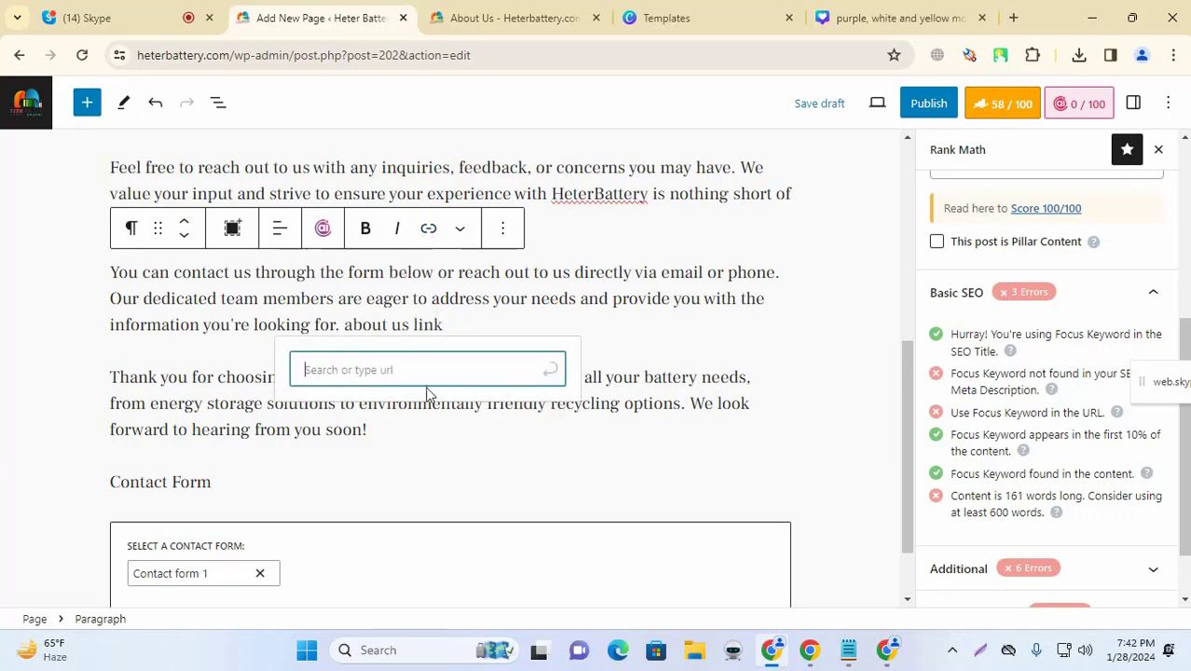
key(ctrl+v)
click(548, 367)
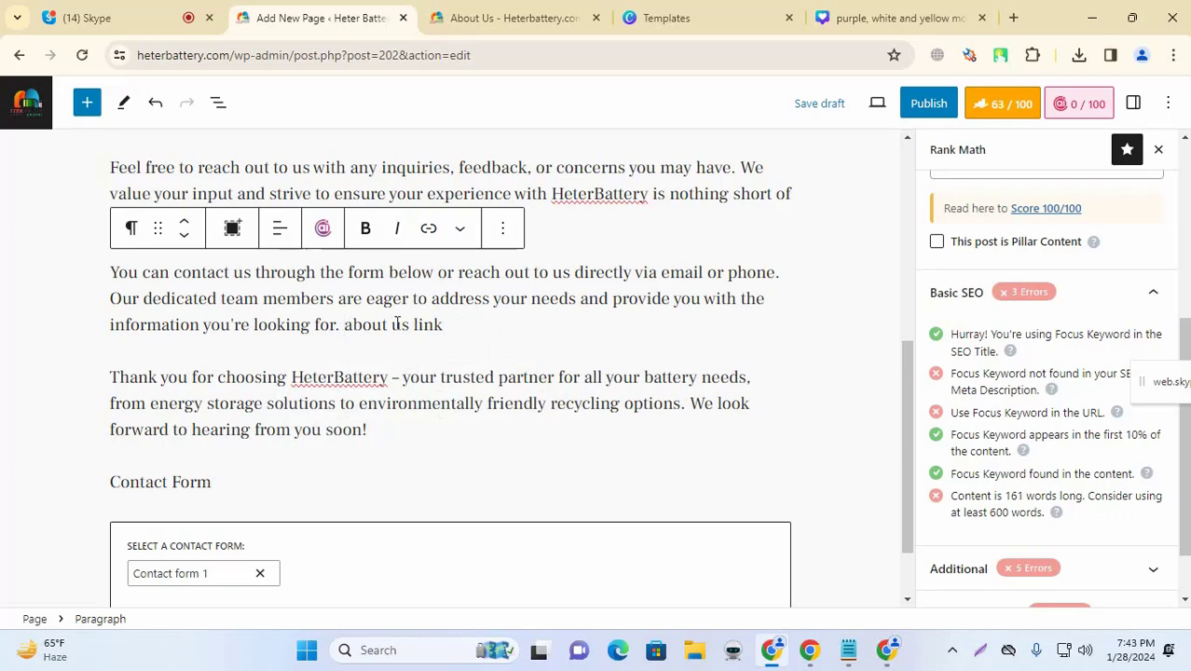
key(Left)
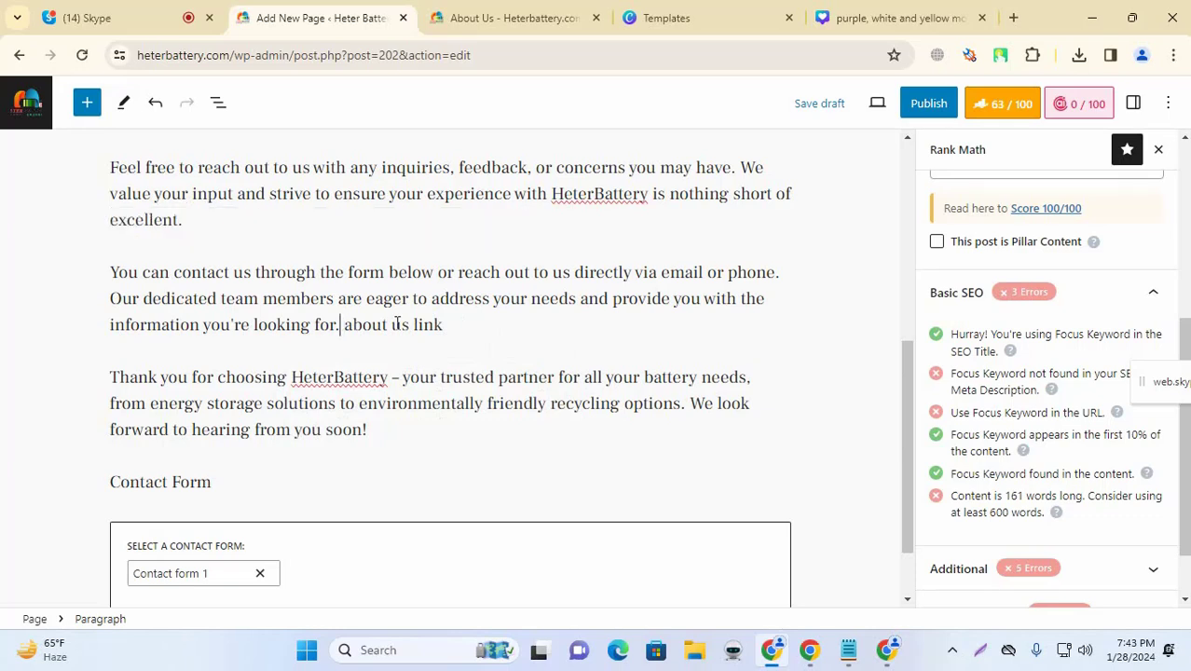
click(434, 328)
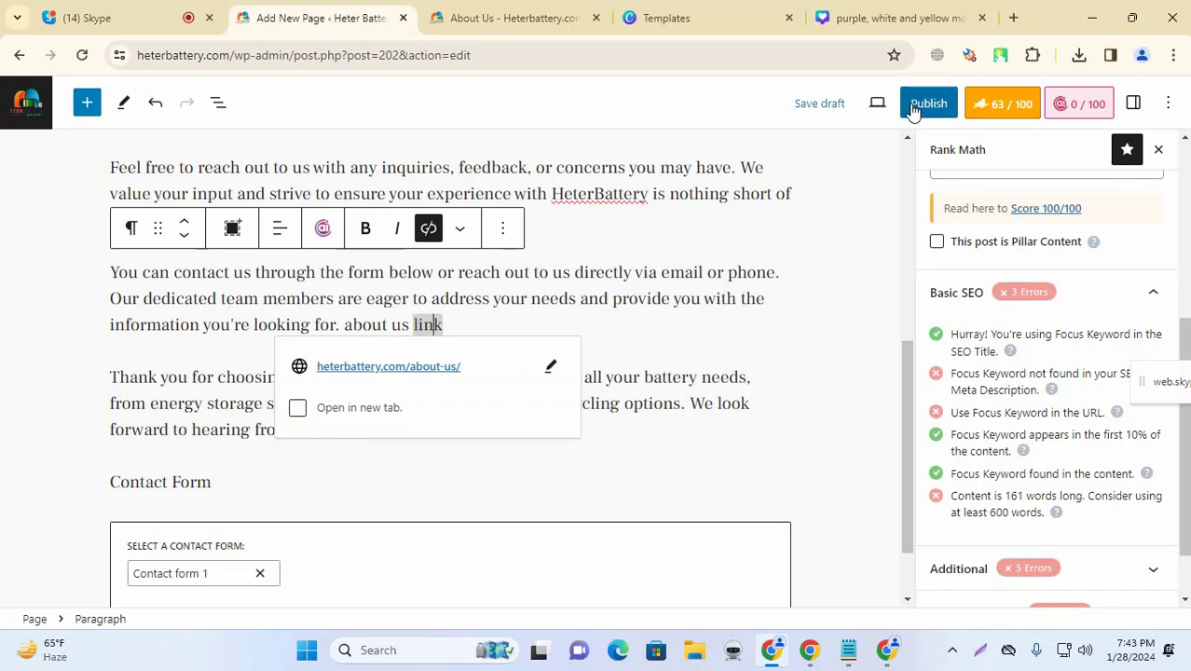
click(680, 328)
scroll(757, 343, down, 1)
scroll(690, 388, up, 5)
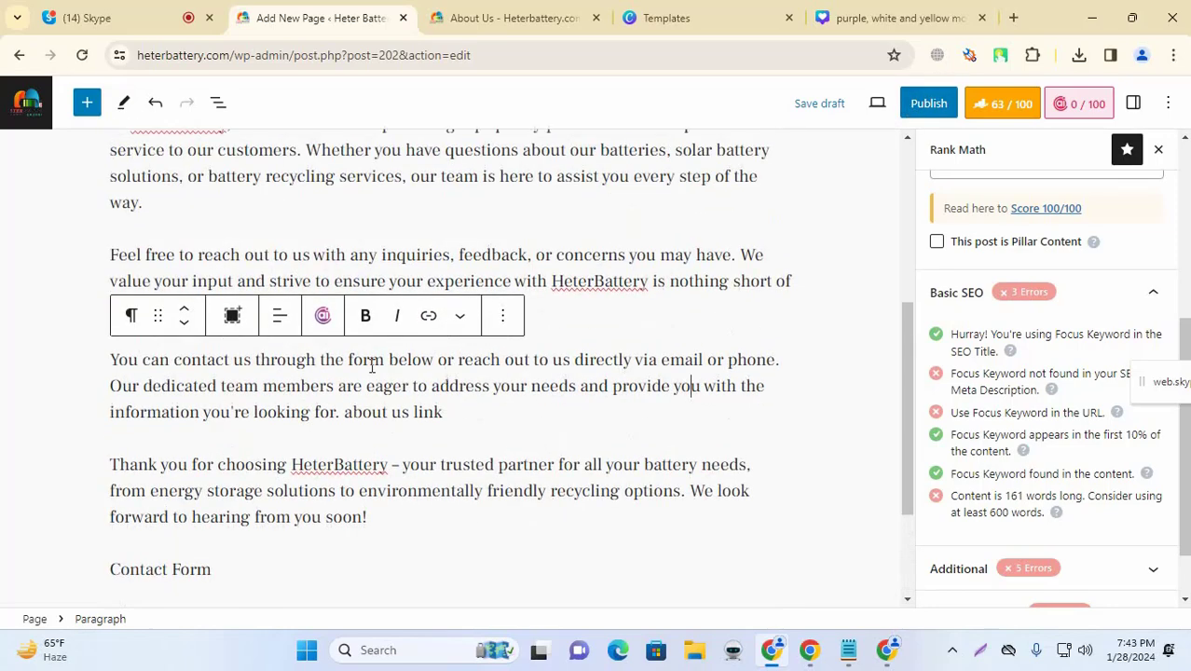
Step: Publish the Contact Us page and view it live
click(930, 105)
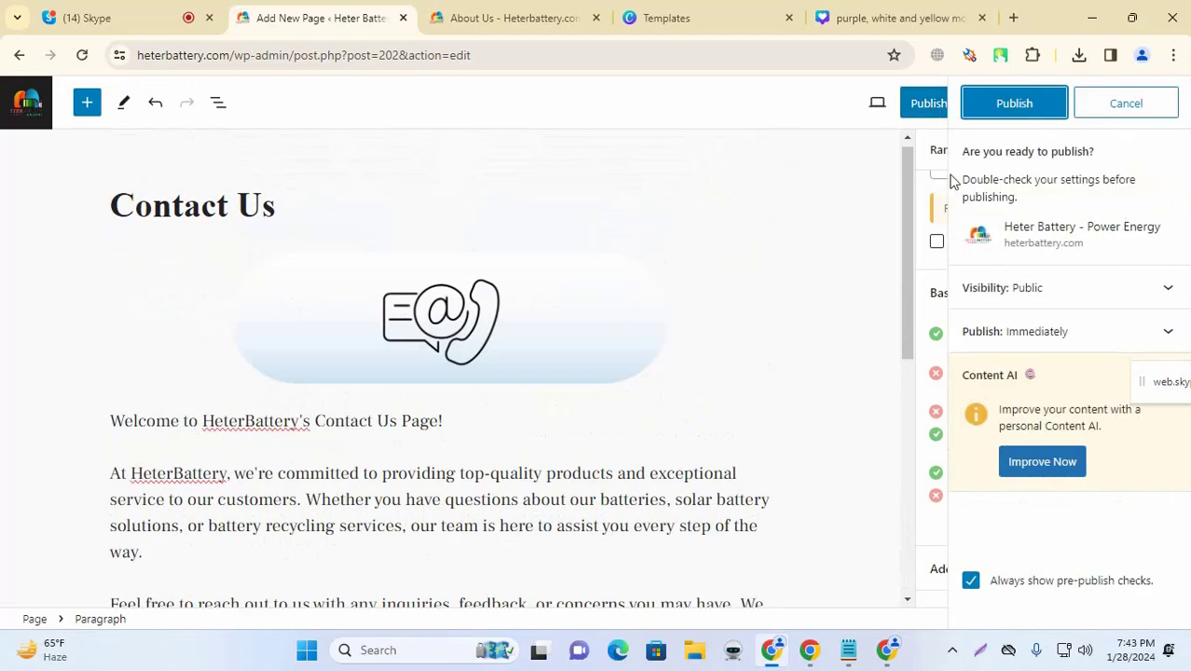
click(1044, 103)
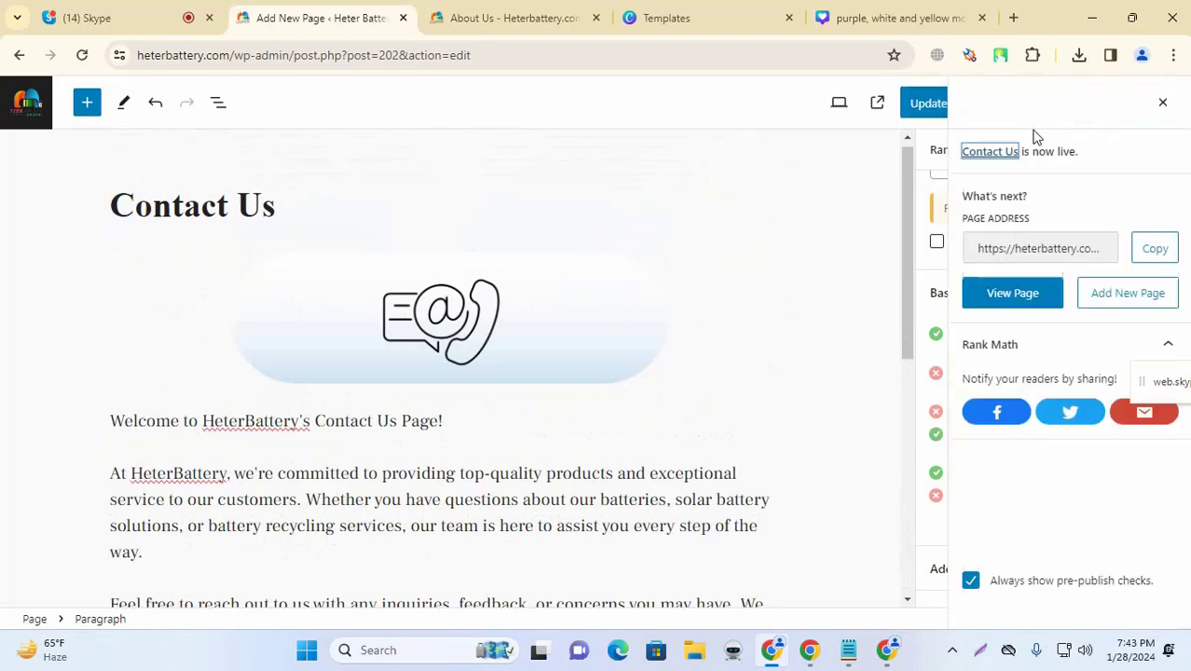
click(163, 576)
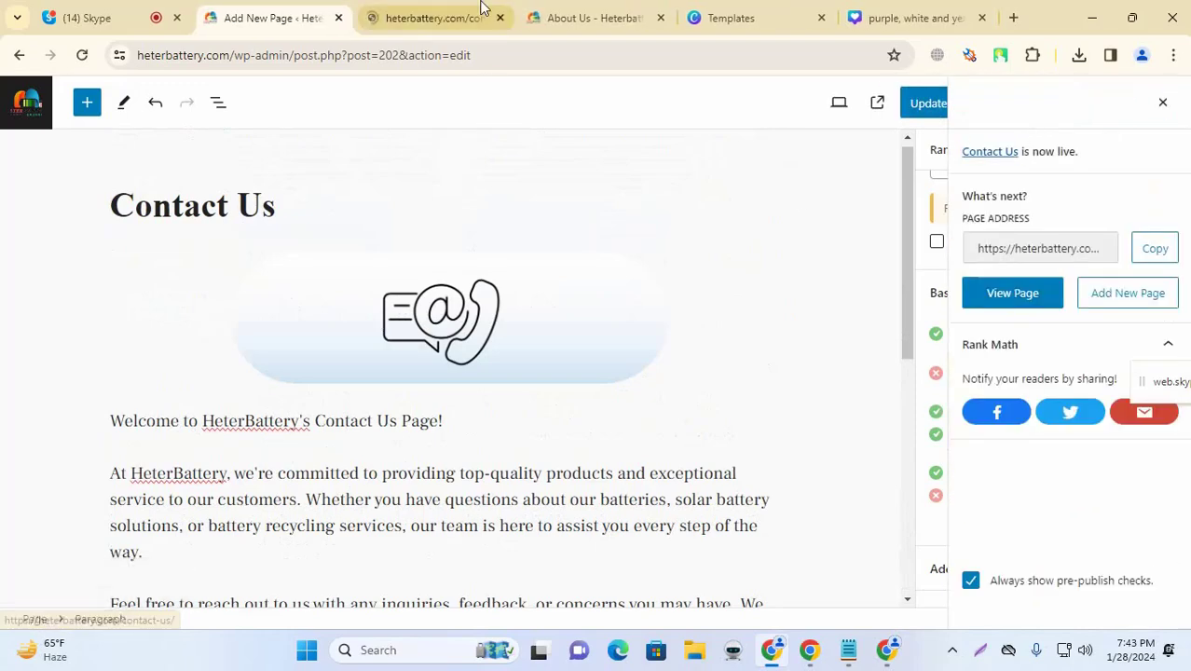
Step: Scroll the live Contact Us page and try the contact form's name, subject and message fields
scroll(638, 215, down, 5)
scroll(643, 240, down, 4)
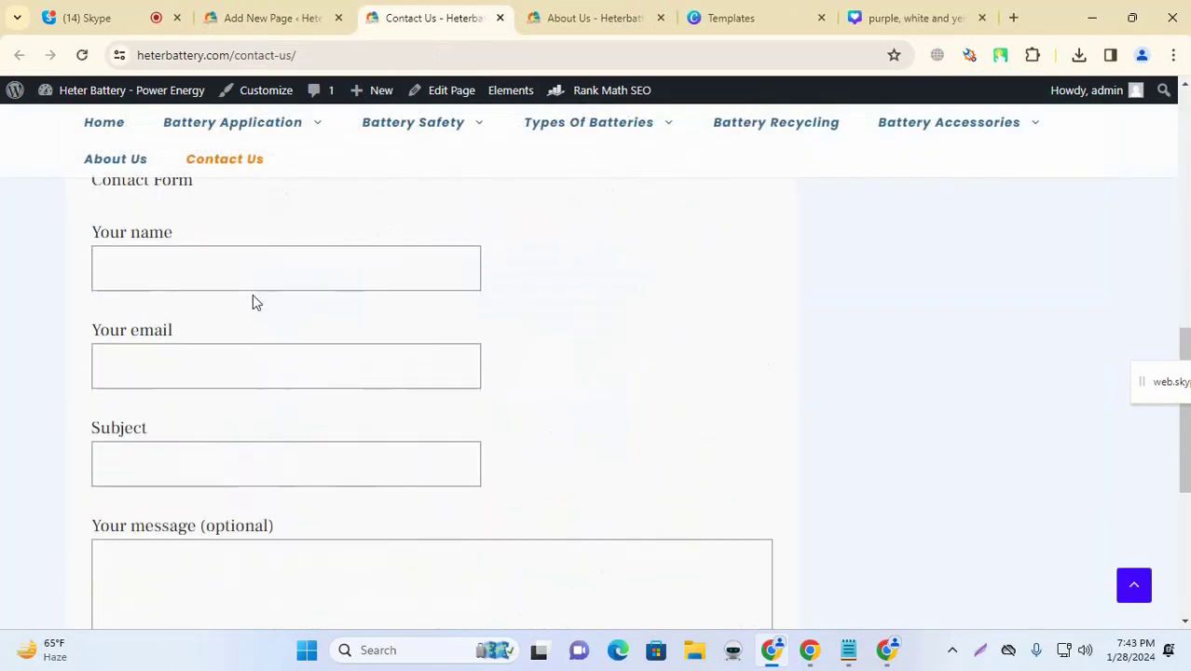
scroll(255, 300, down, 3)
scroll(279, 338, up, 2)
scroll(280, 338, up, 1)
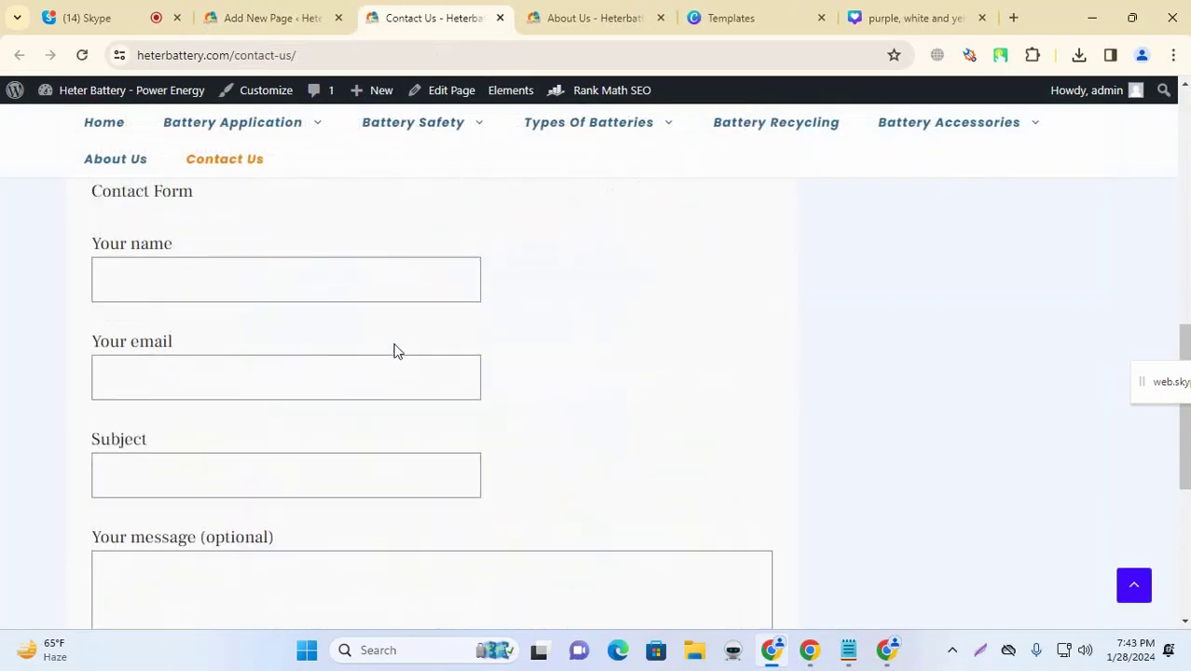
click(236, 291)
click(197, 452)
scroll(502, 349, down, 3)
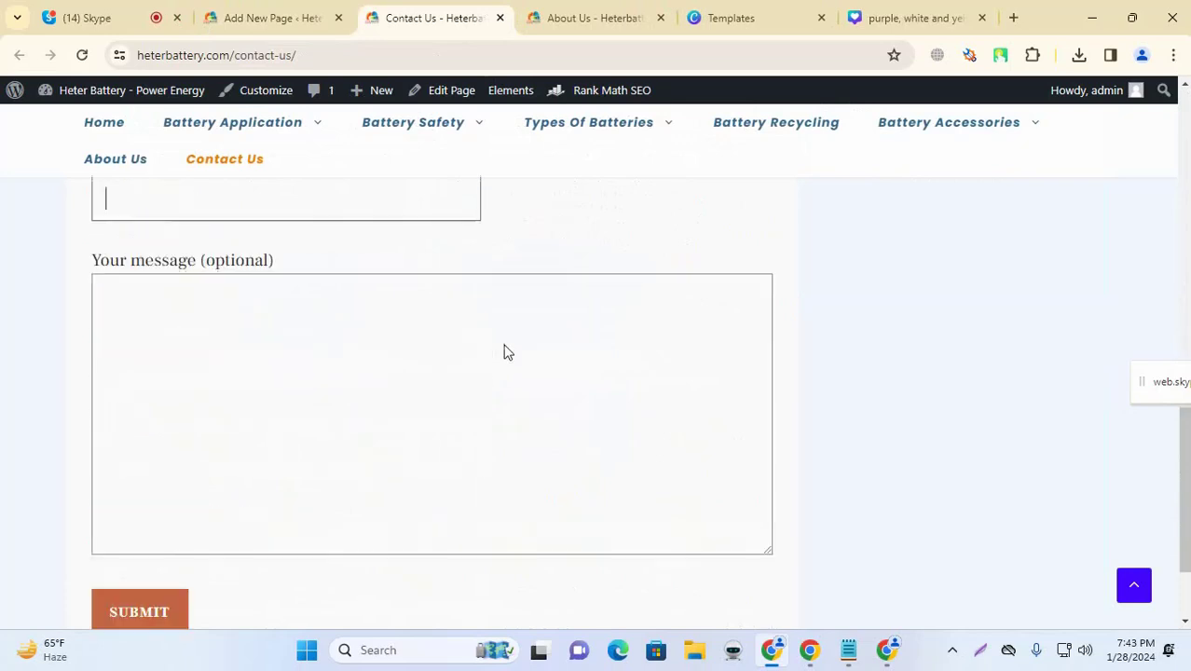
click(381, 324)
scroll(381, 324, down, 1)
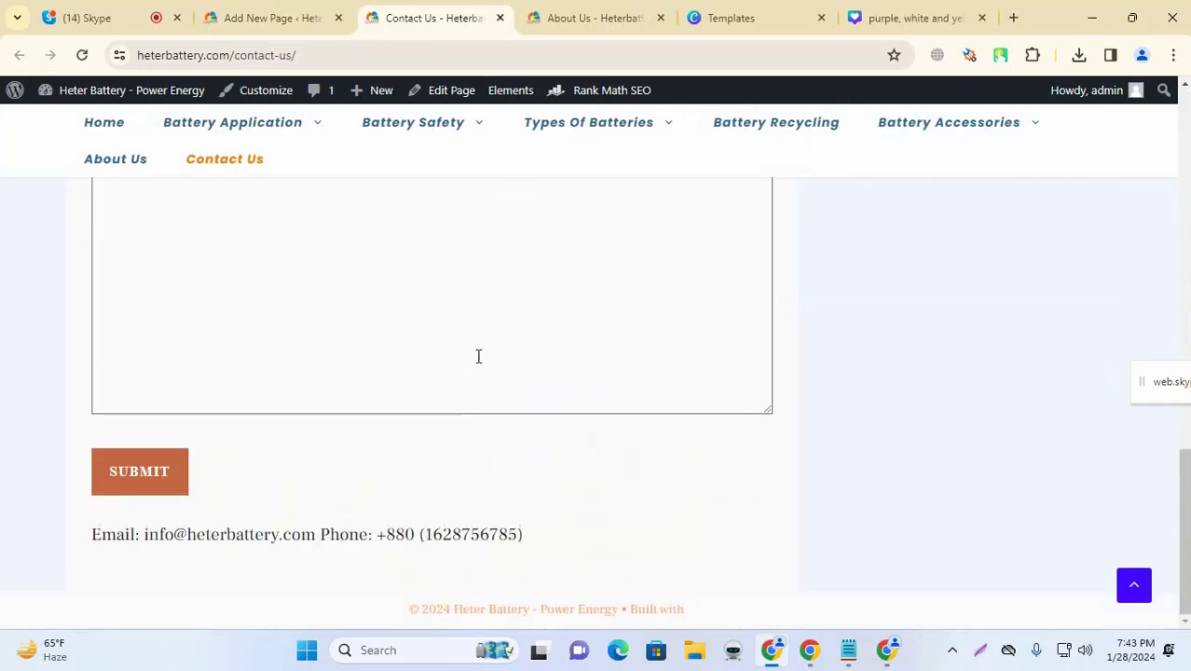
scroll(491, 363, up, 2)
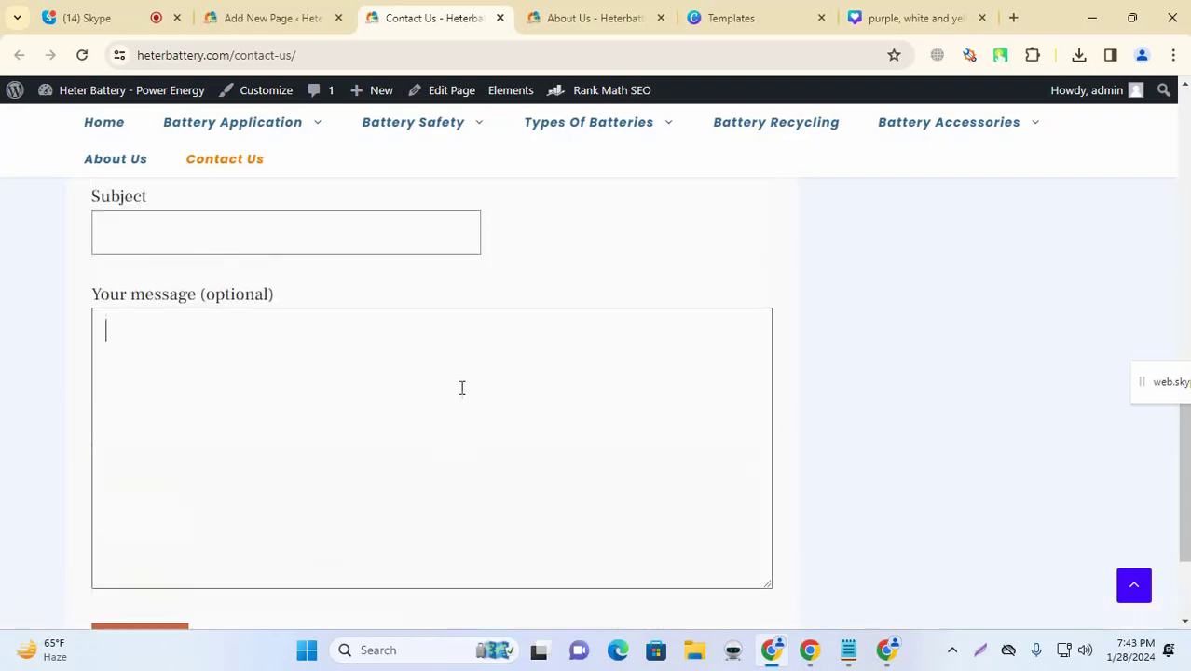
scroll(461, 389, down, 2)
scroll(349, 431, up, 3)
scroll(307, 282, up, 10)
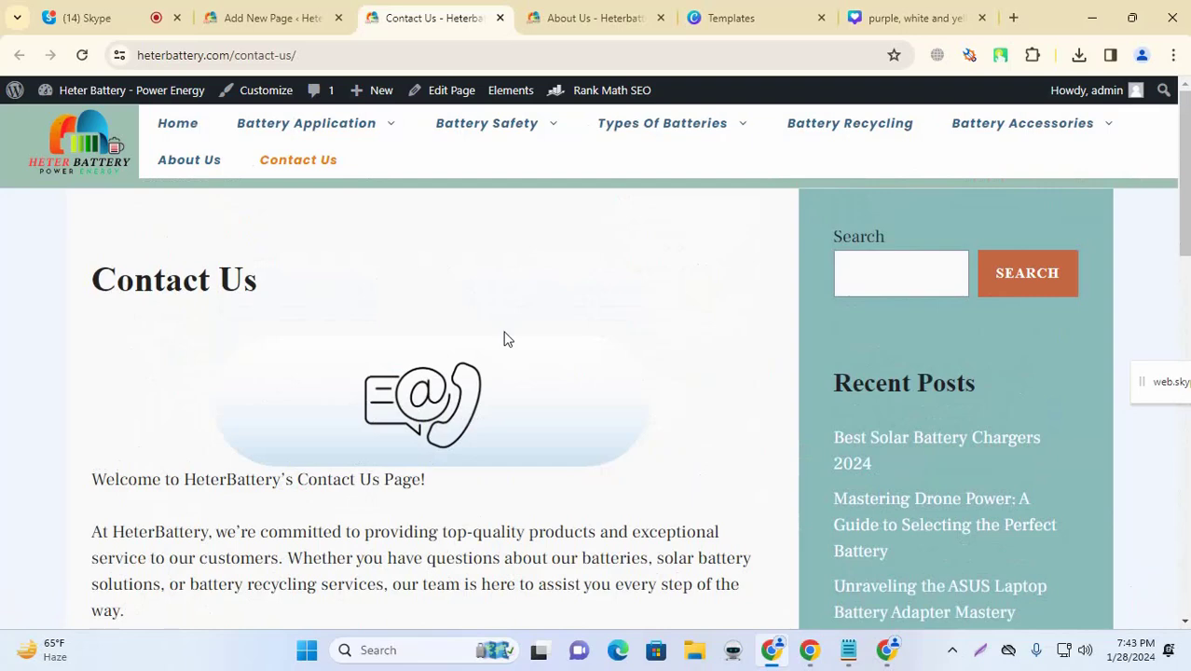
scroll(506, 340, down, 3)
scroll(506, 341, up, 3)
mouse_move(312, 126)
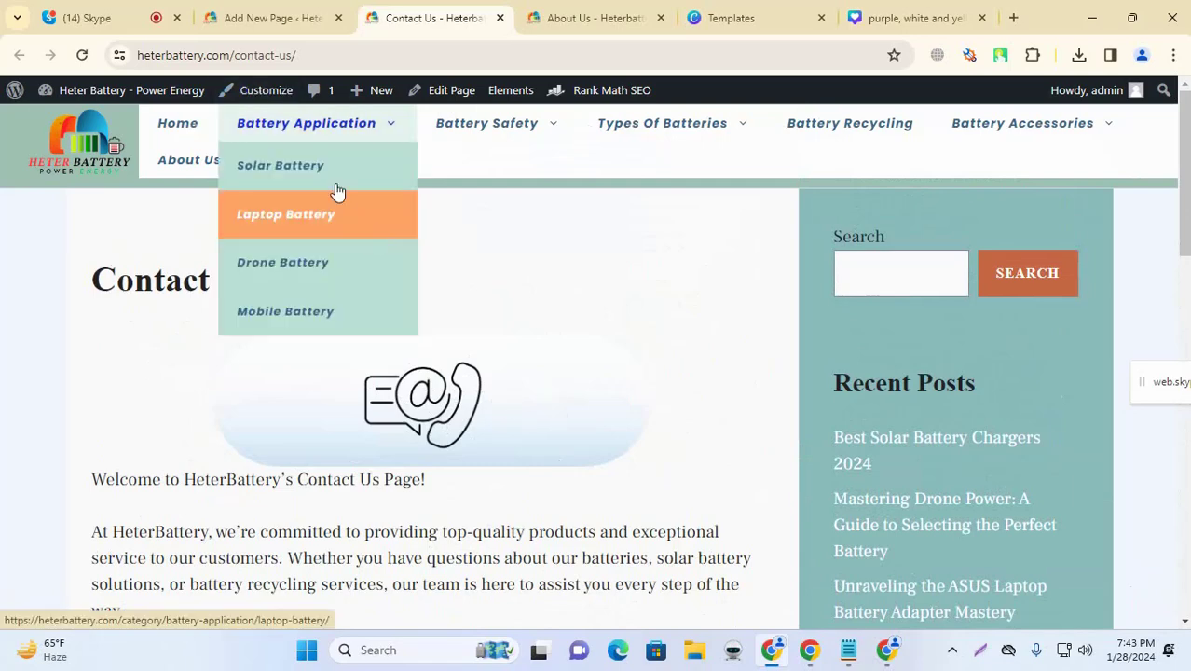
click(913, 17)
Step: Compare the live Contact Us and About Us pages, selecting the About Us heading
click(277, 17)
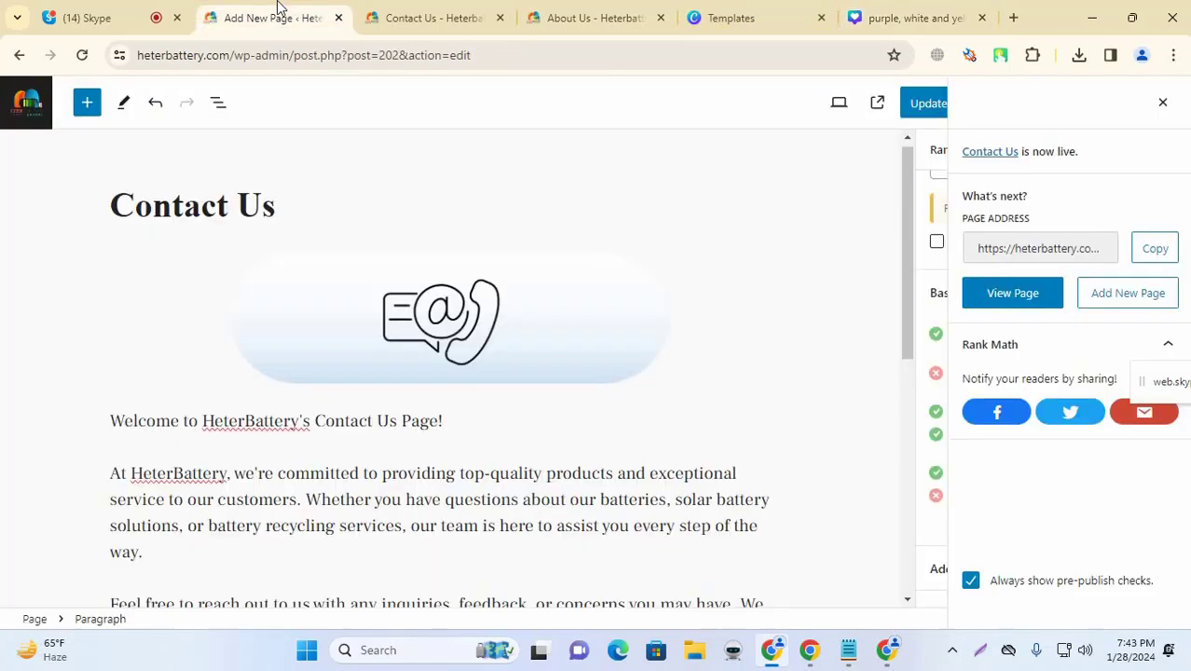
click(476, 13)
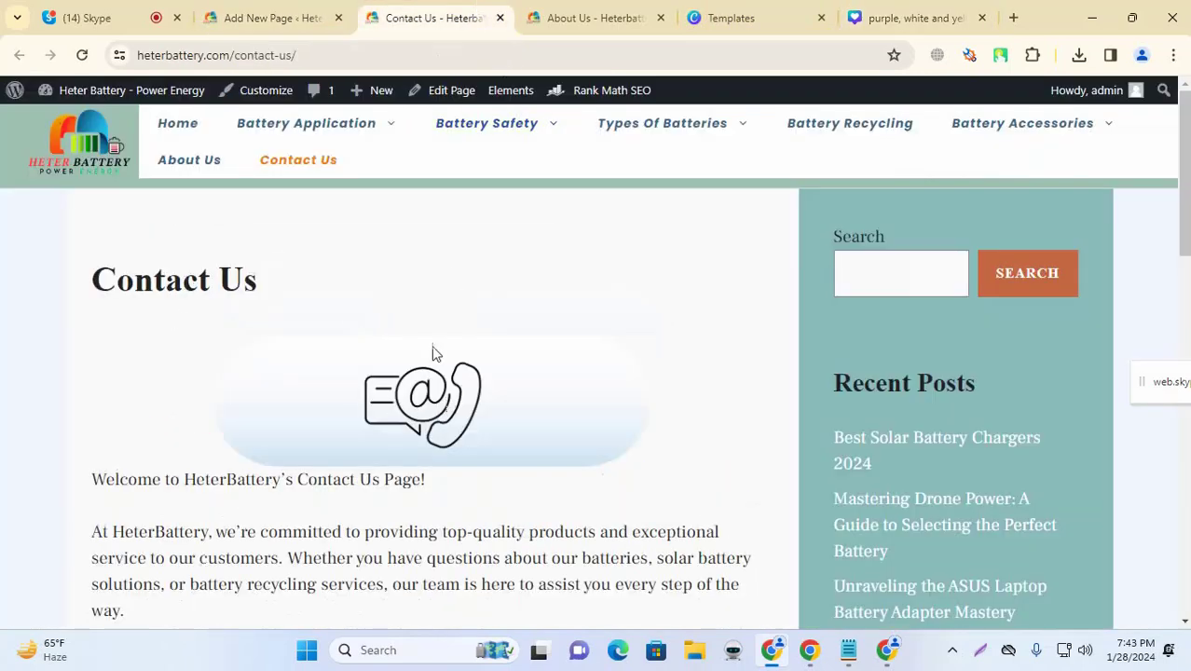
click(533, 13)
scroll(155, 224, down, 1)
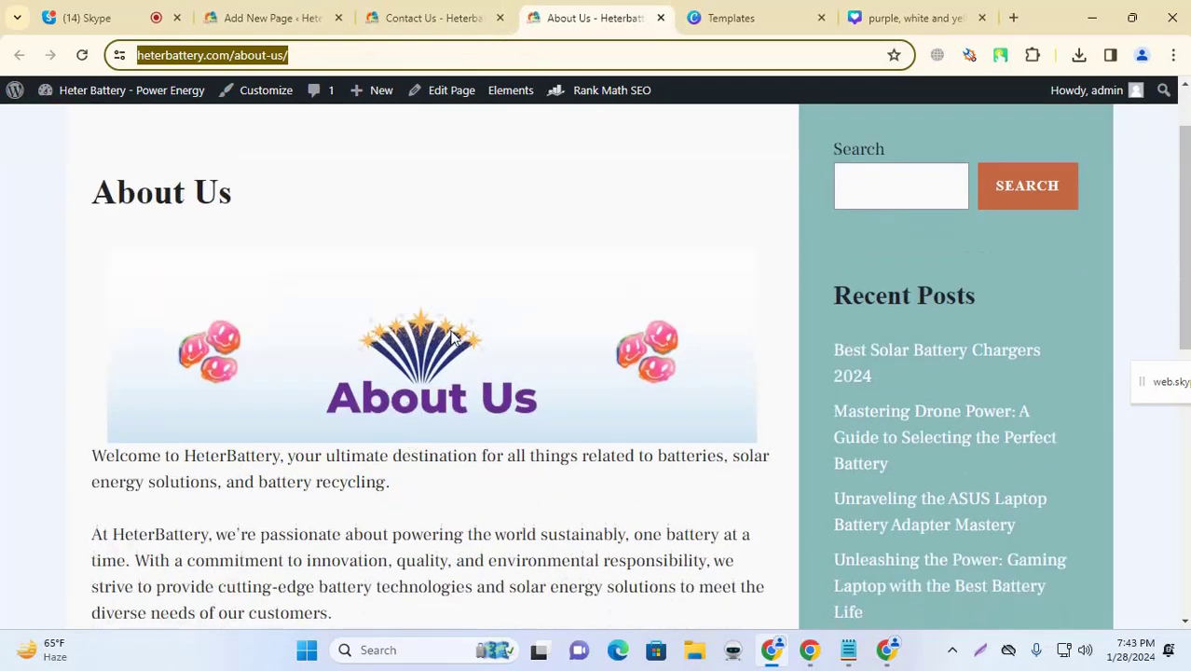
drag(269, 197, 72, 193)
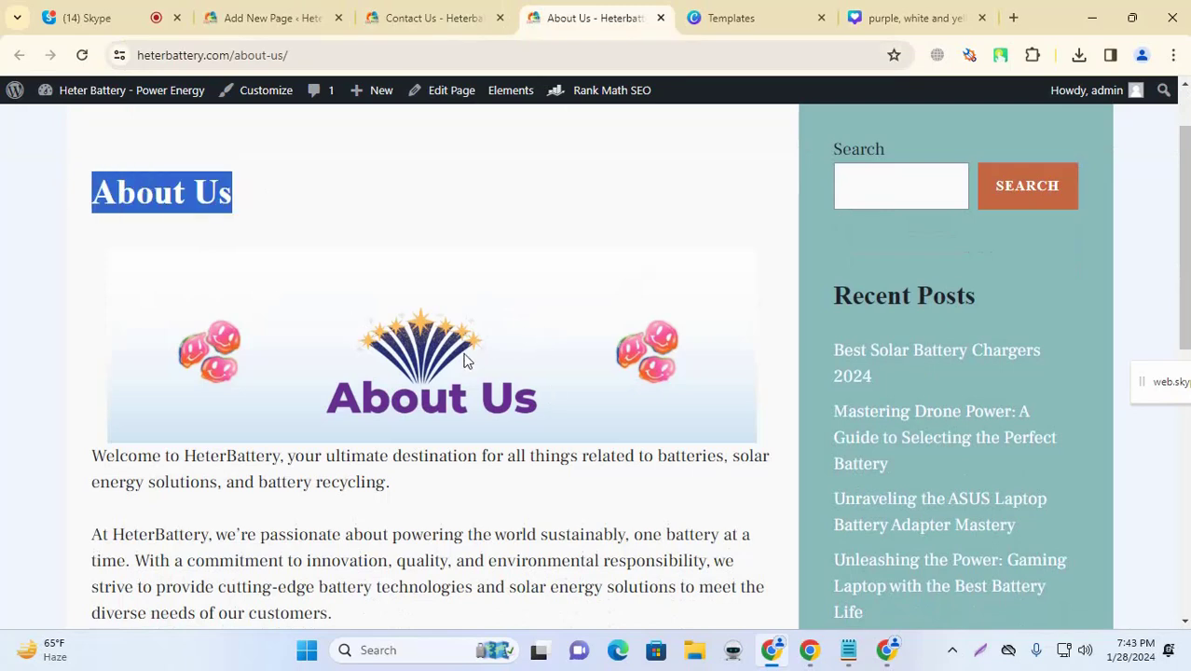
Step: Back in the editor, dismiss the post-publish summary and return to the Pages list
click(318, 14)
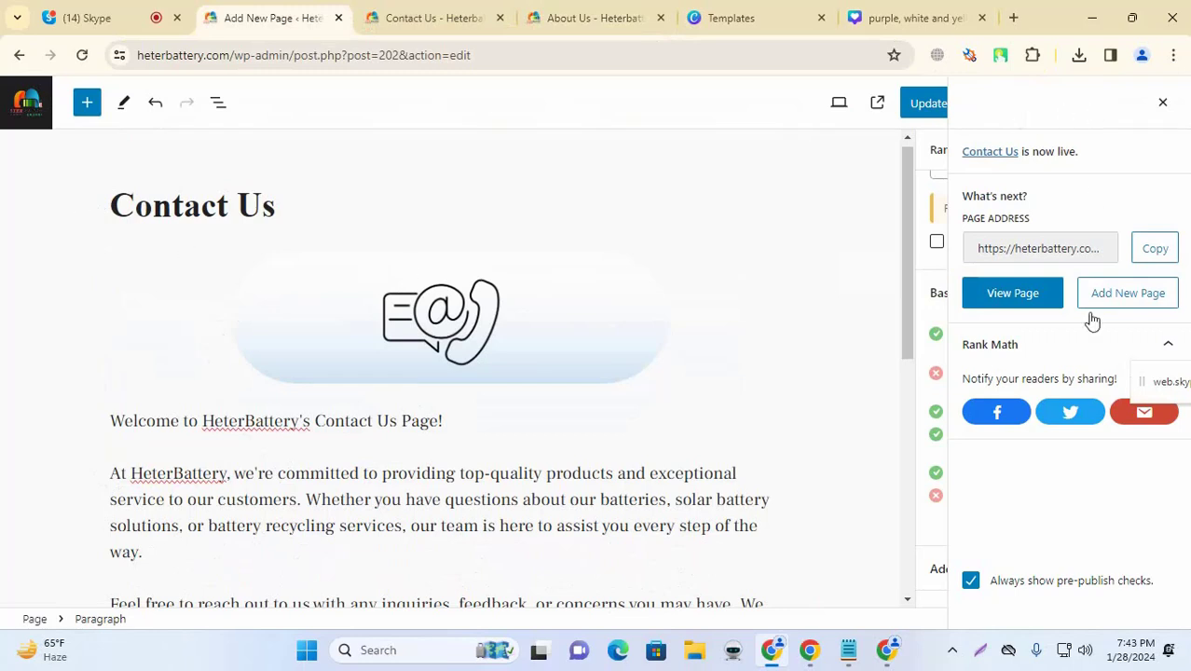
click(1161, 104)
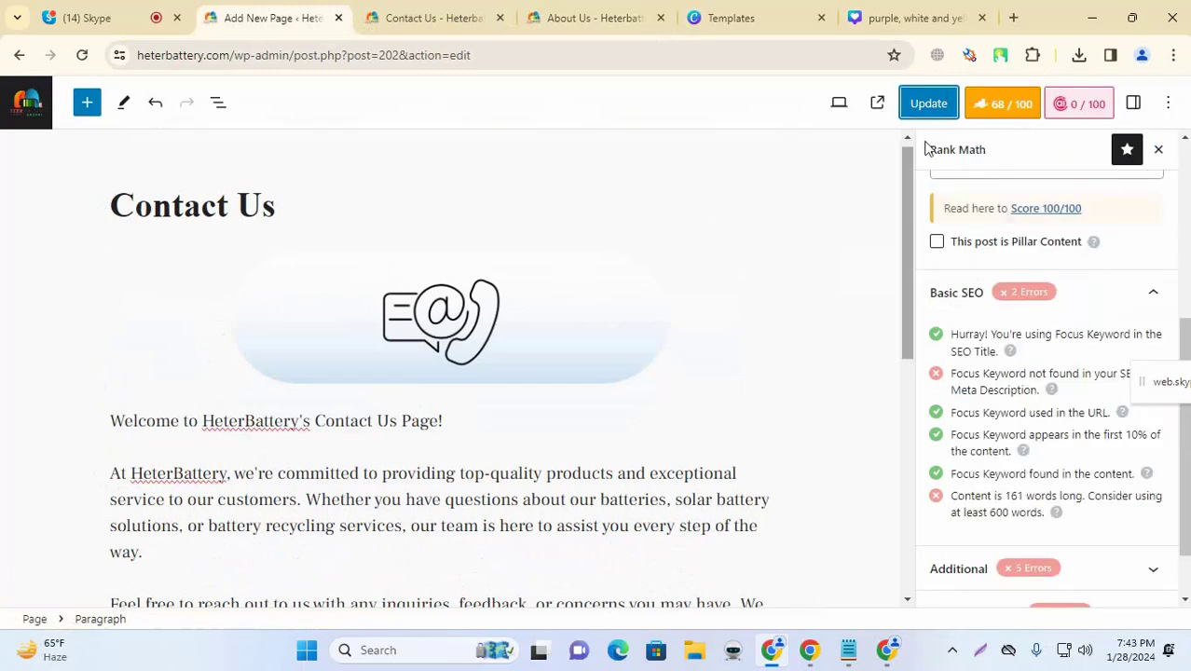
click(15, 97)
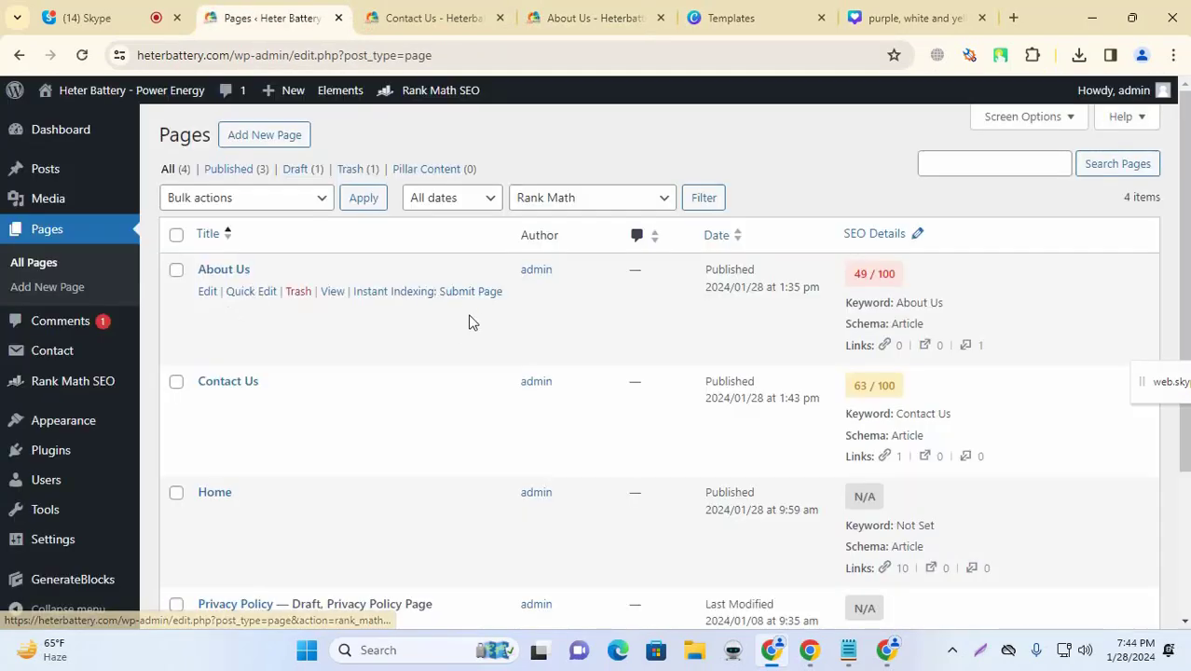
Step: Check the Notepad to-do list, mark Privacy Policy as next, and open its draft for editing
scroll(261, 438, down, 1)
scroll(271, 439, up, 1)
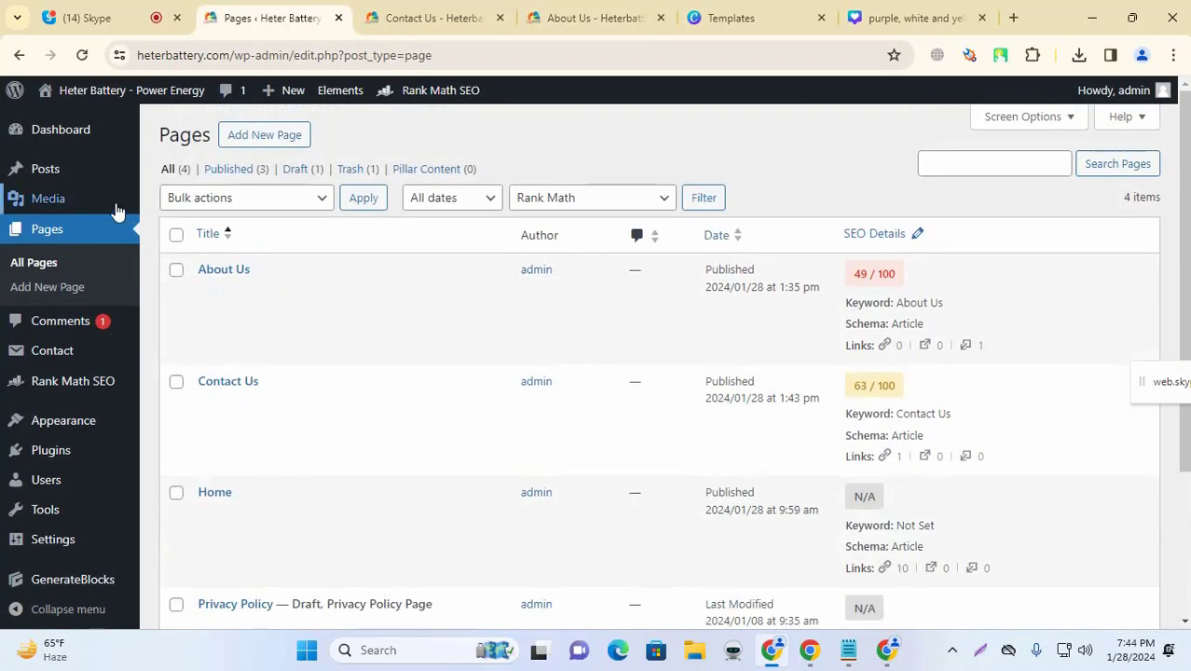
scroll(352, 309, down, 3)
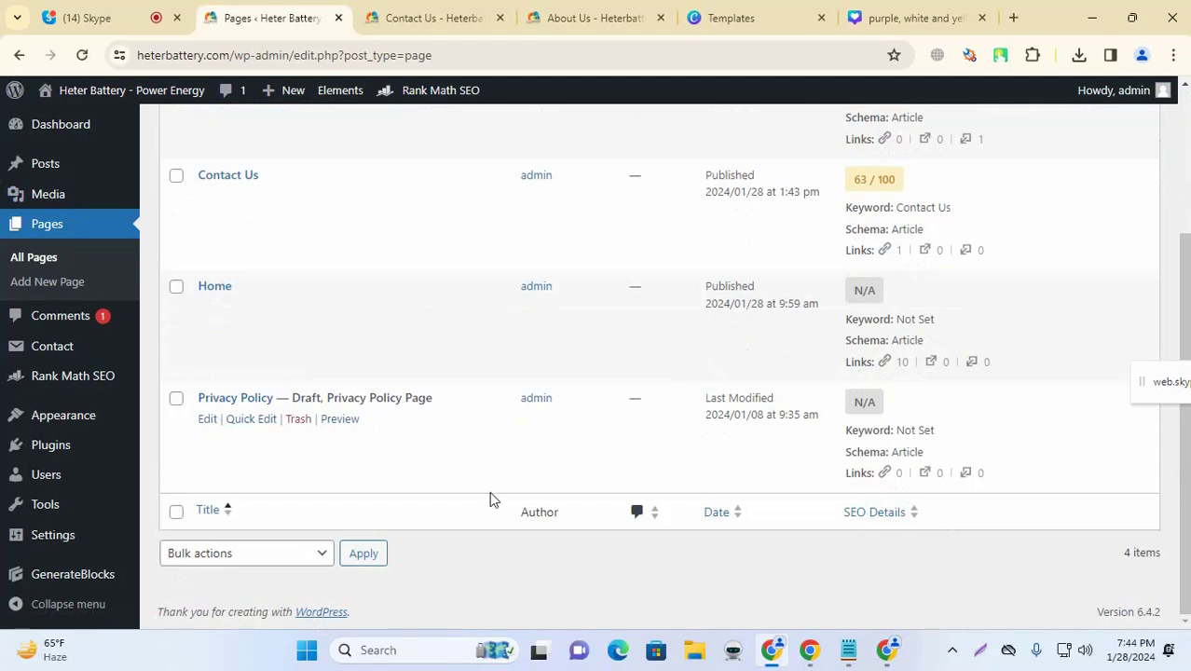
click(849, 650)
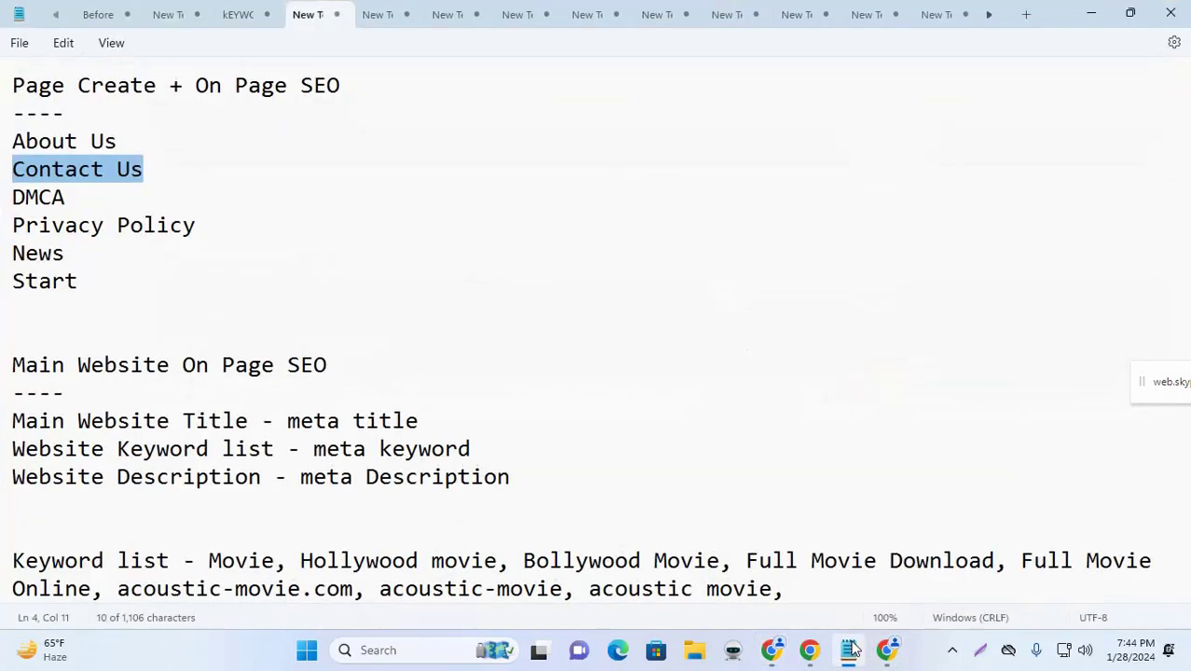
drag(196, 227, 6, 234)
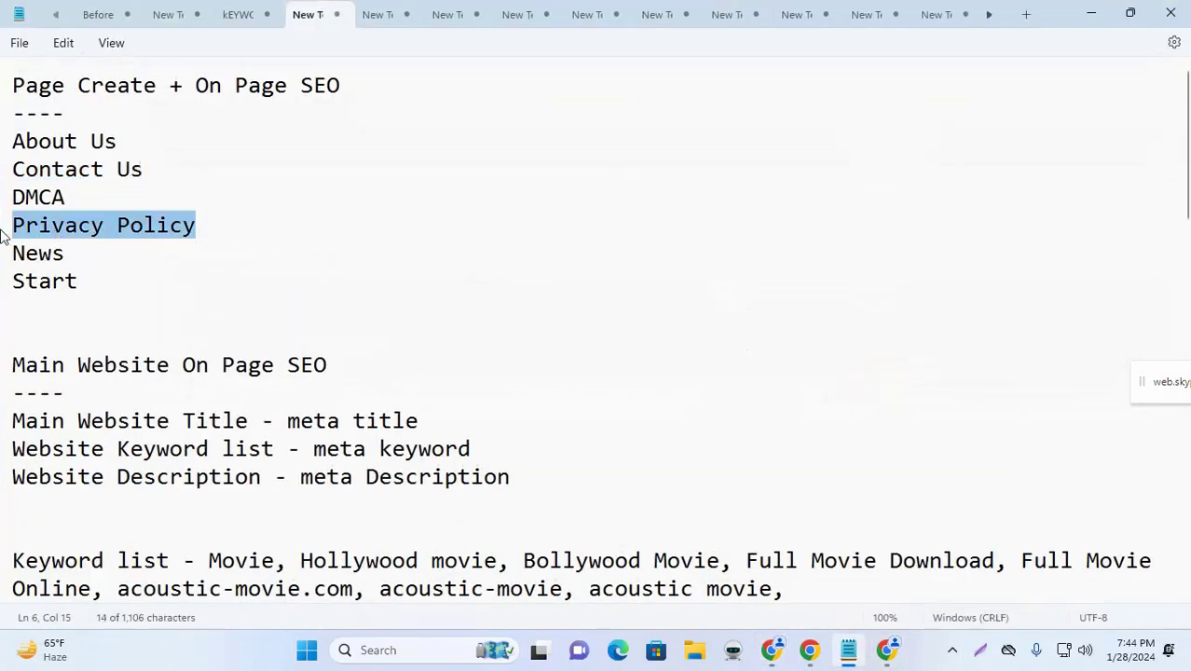
click(1091, 14)
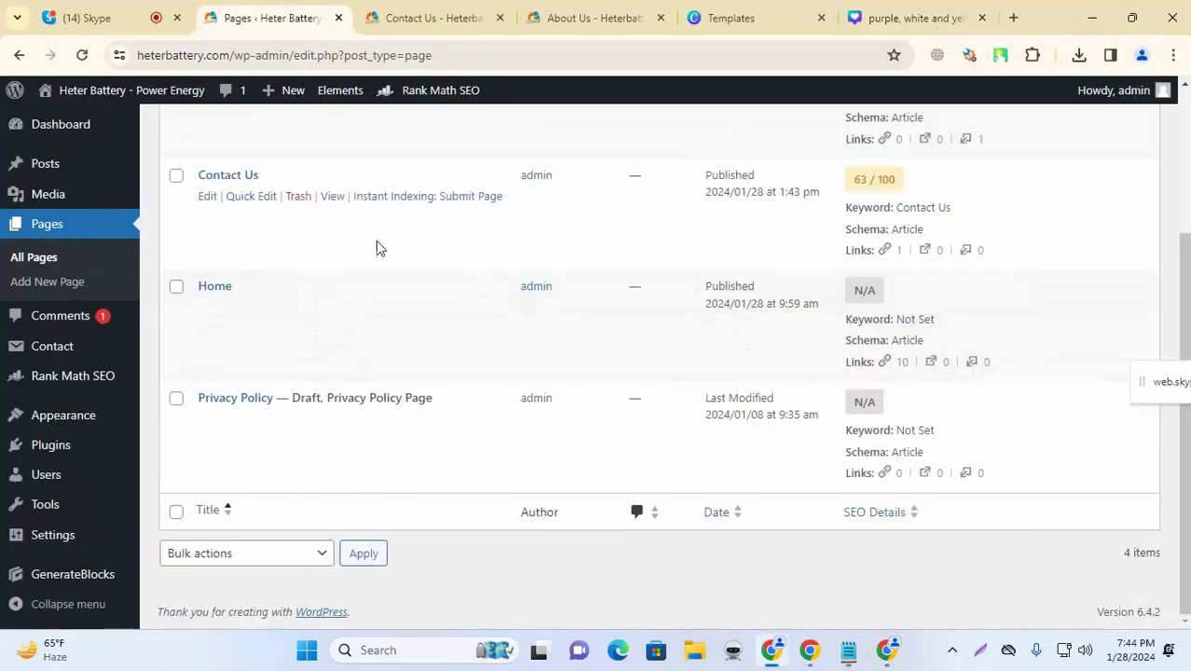
click(206, 421)
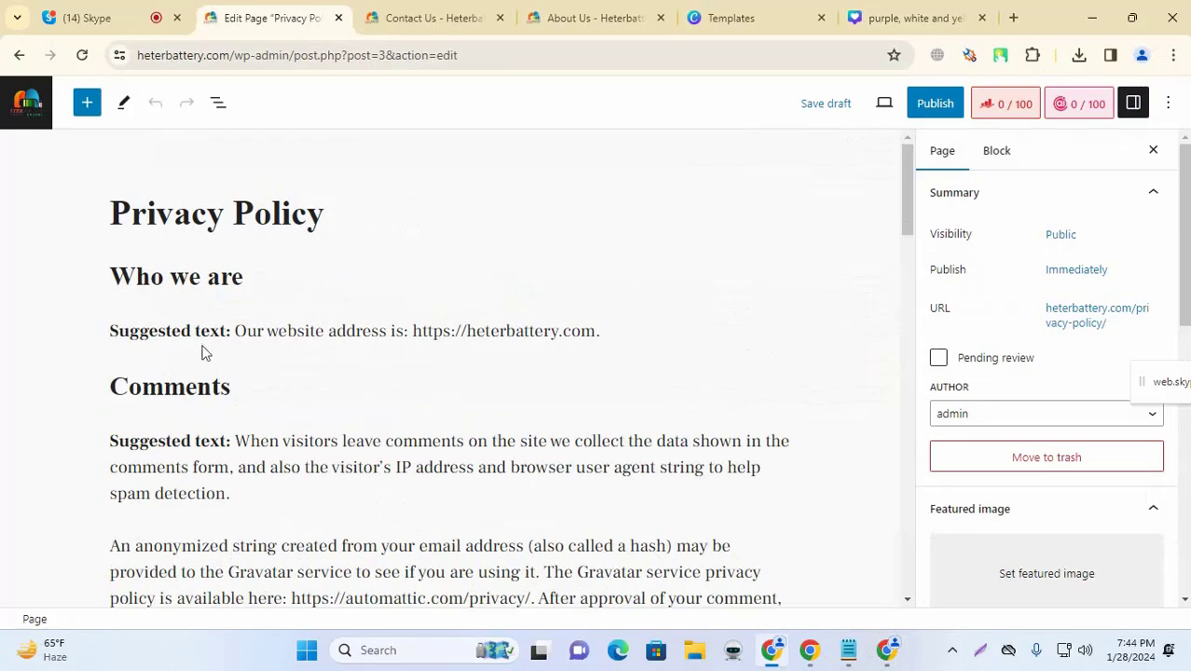
Step: Copy the title and enter Privacy Policy as the Rank Math focus keyword, then open Edit Snippet
scroll(412, 393, down, 5)
scroll(340, 370, down, 15)
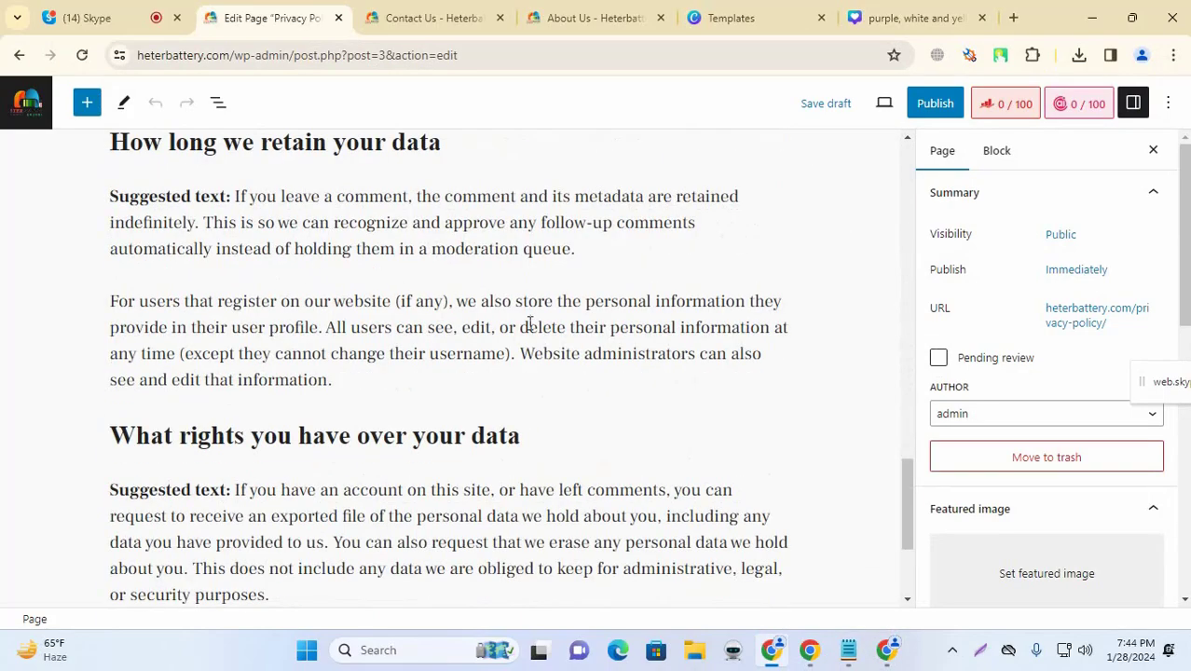
scroll(447, 384, up, 20)
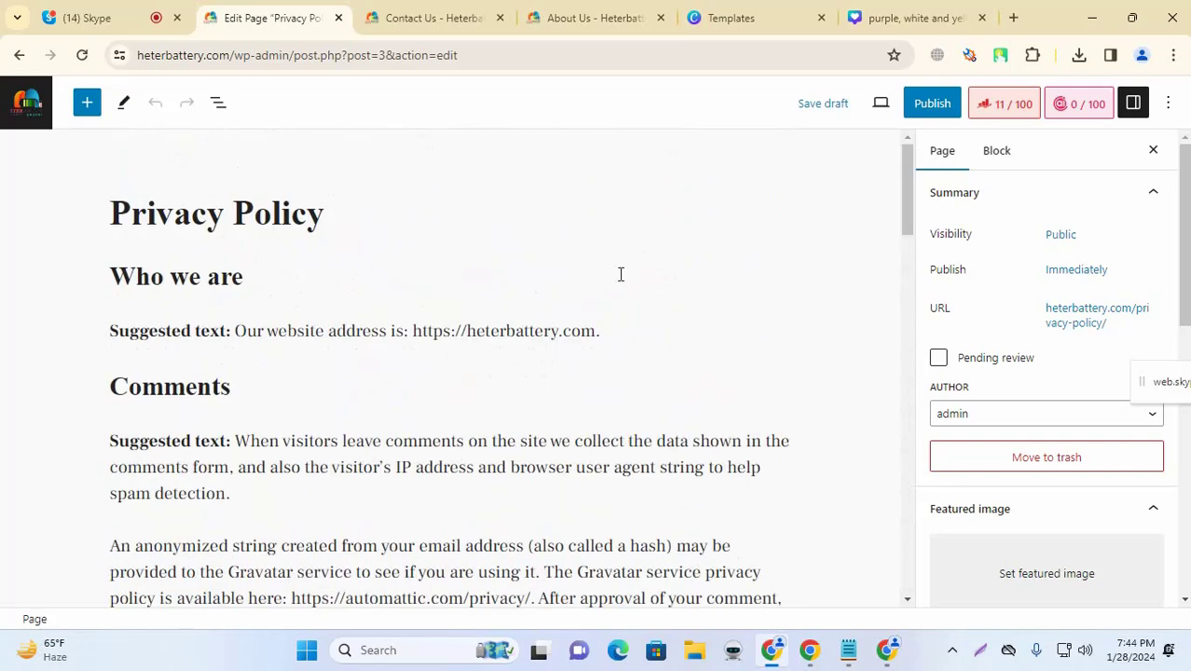
triple_click(308, 216)
key(ctrl+c)
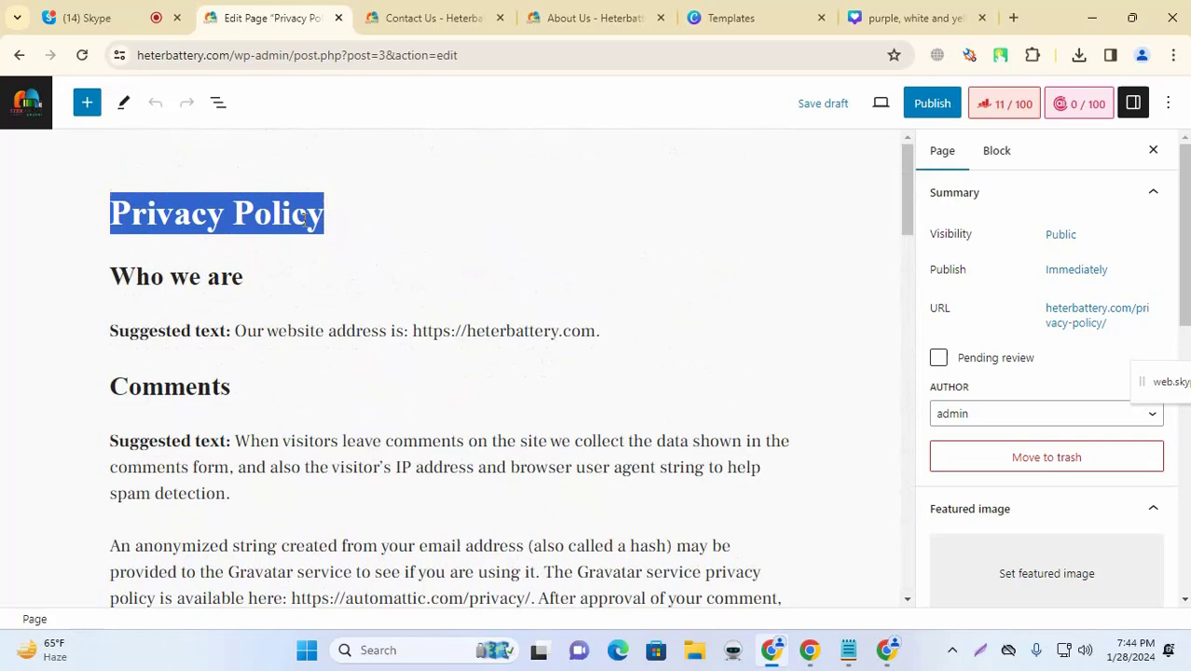
click(1016, 106)
click(990, 465)
key(ctrl+v)
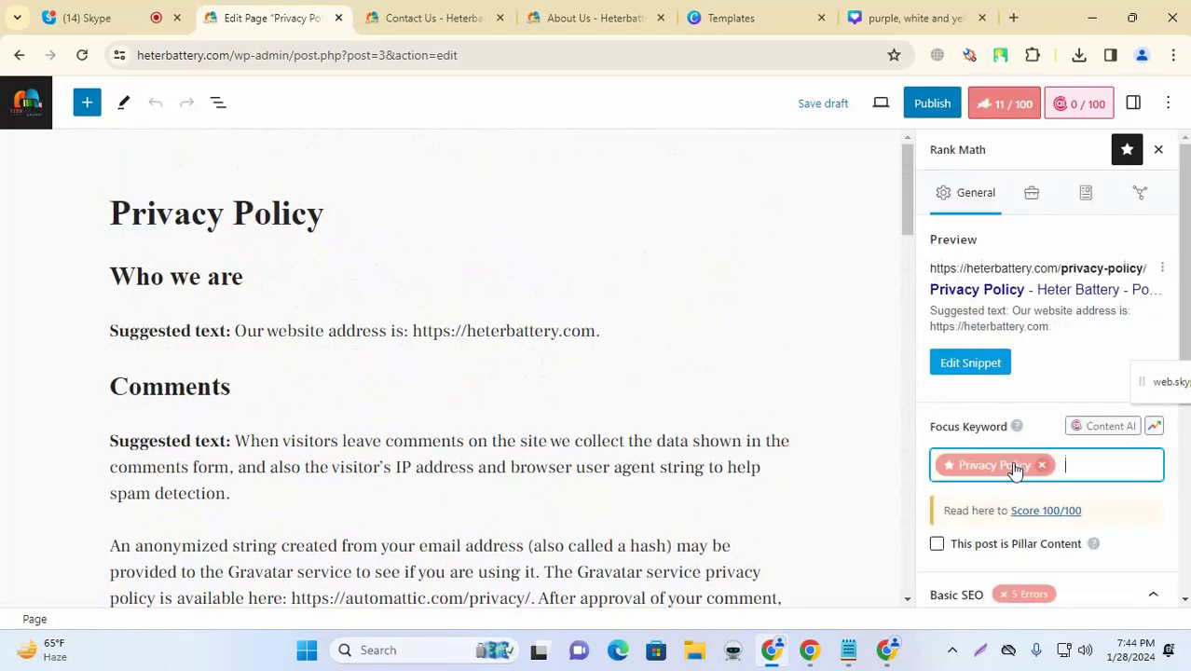
click(970, 363)
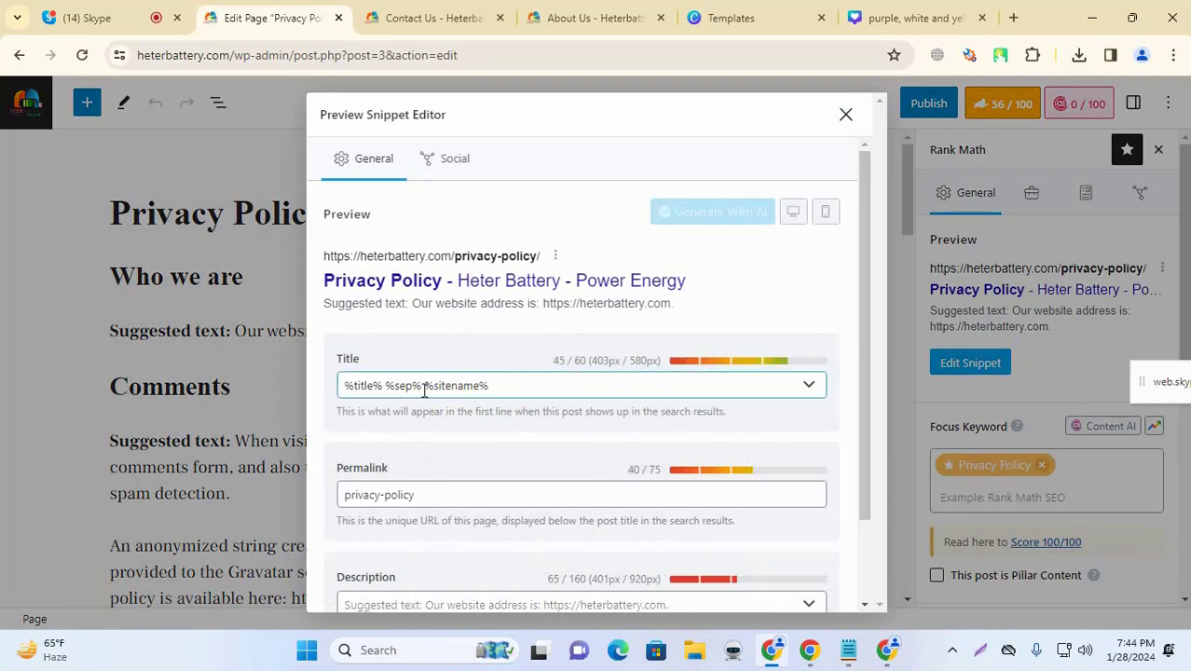
Step: Replace %sitename% in the SEO title with the domain heterbattery.com copied from the address bar
drag(426, 385, 627, 388)
key(BackSpace)
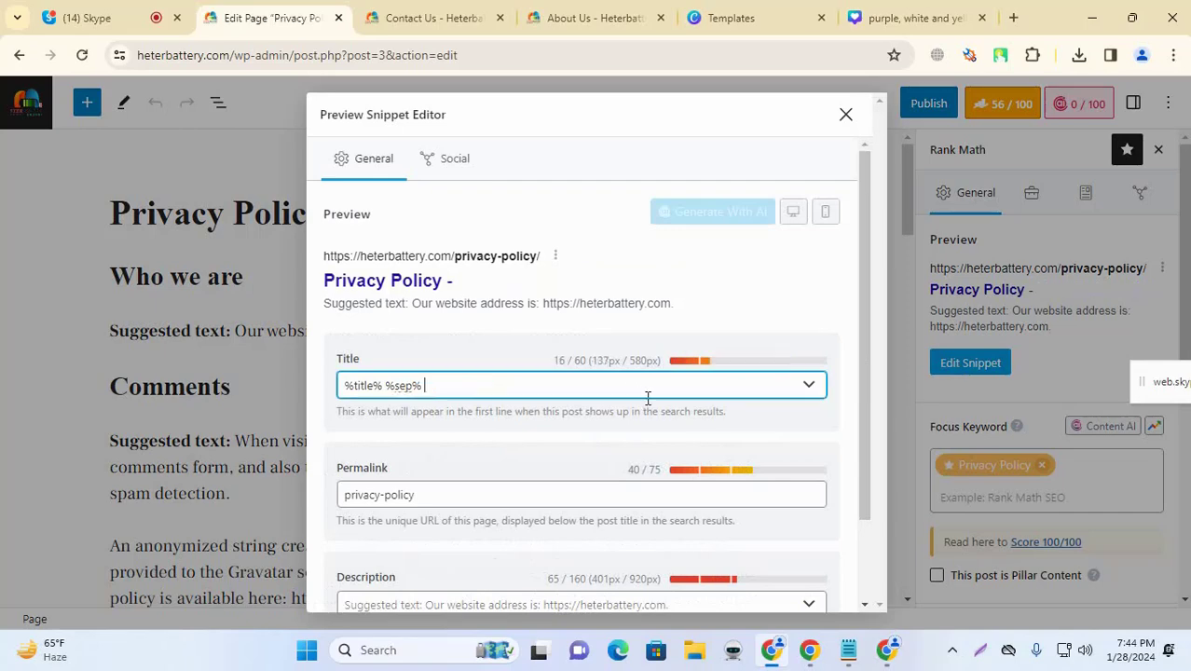
click(231, 57)
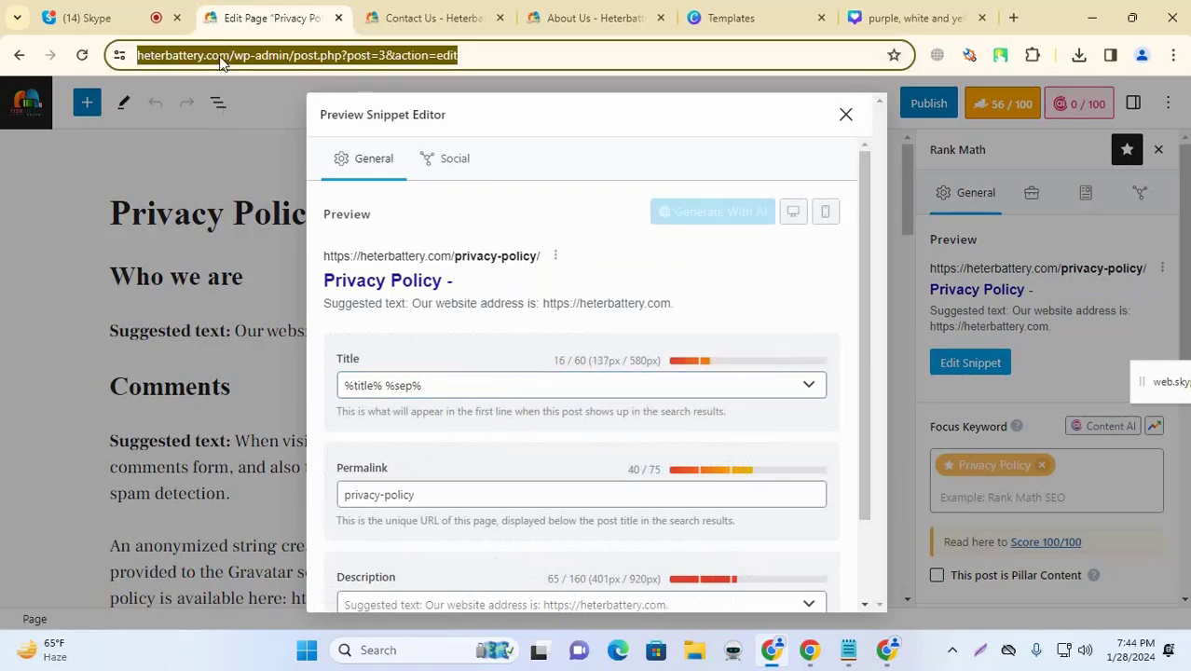
click(245, 57)
drag(271, 55, 179, 55)
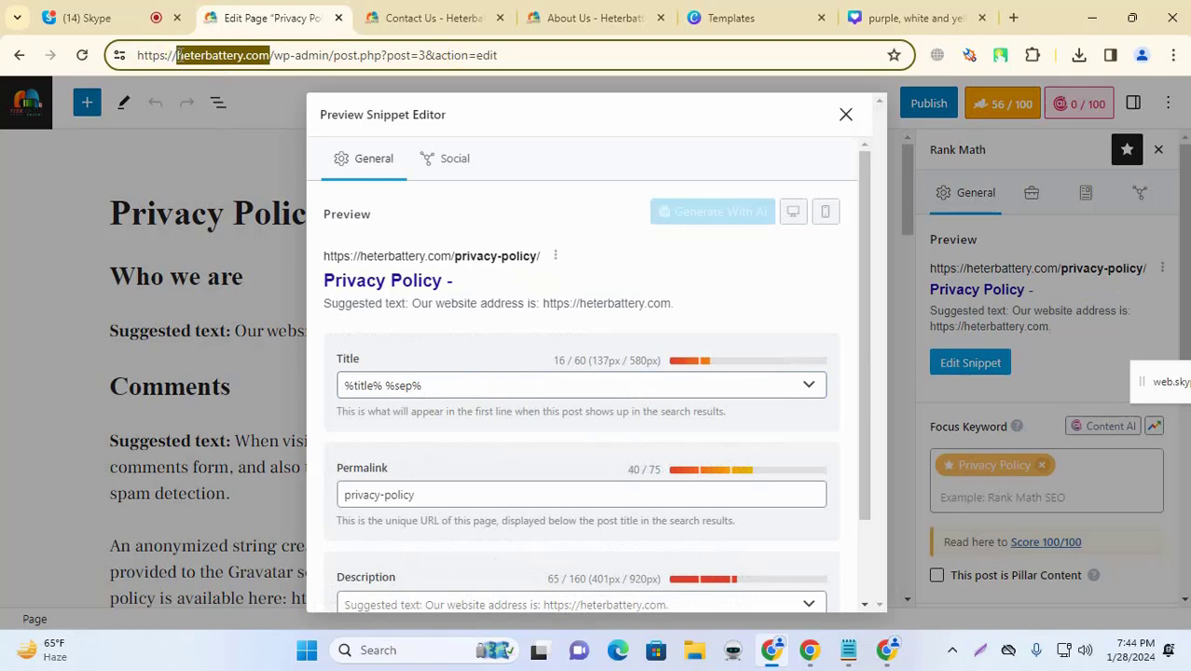
key(ctrl+c)
click(462, 385)
key(ctrl+v)
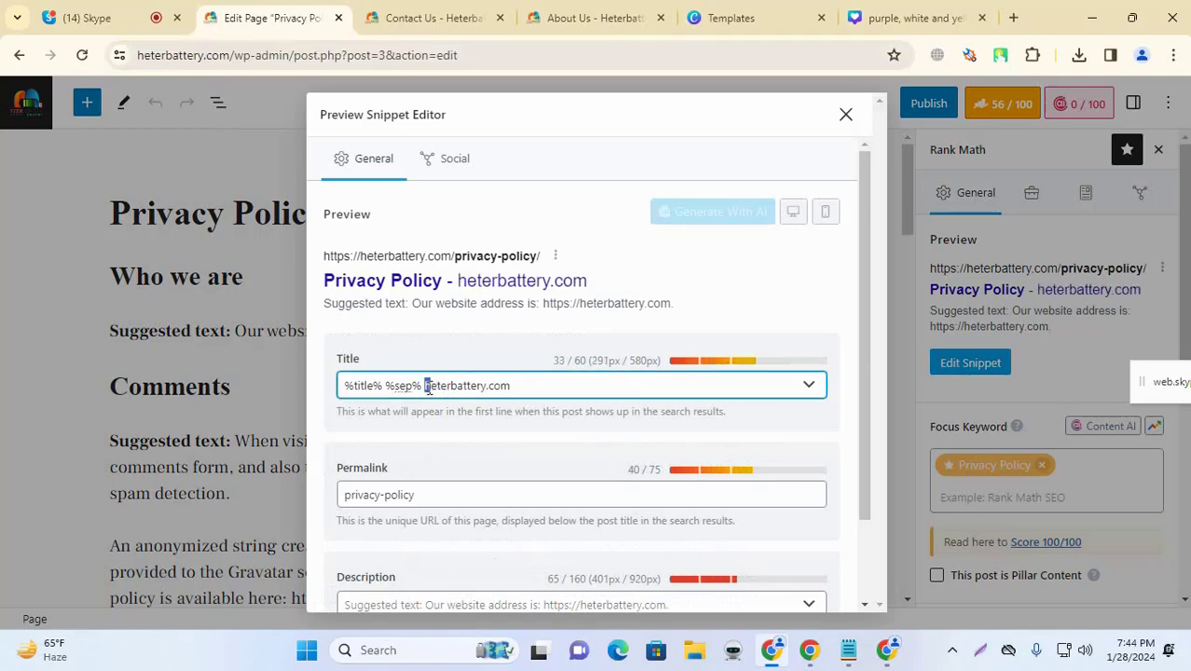
Step: Capitalise the domain to Heterbattery.com and close the snippet editor
text(H)
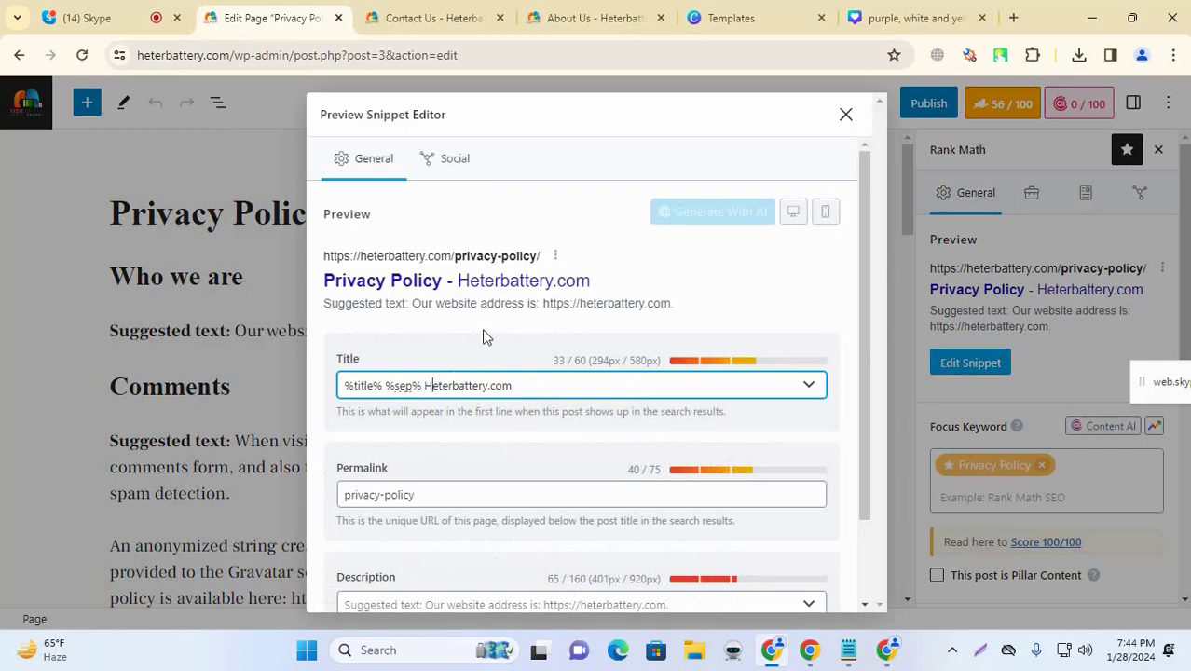
click(433, 343)
scroll(519, 347, down, 2)
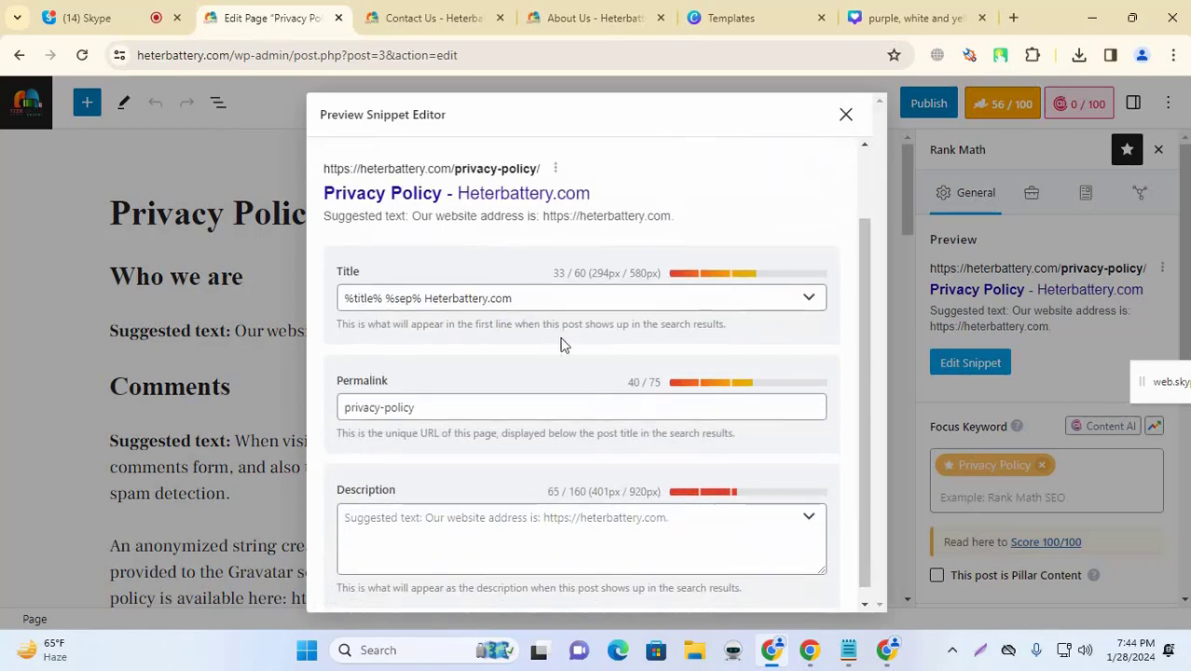
click(457, 511)
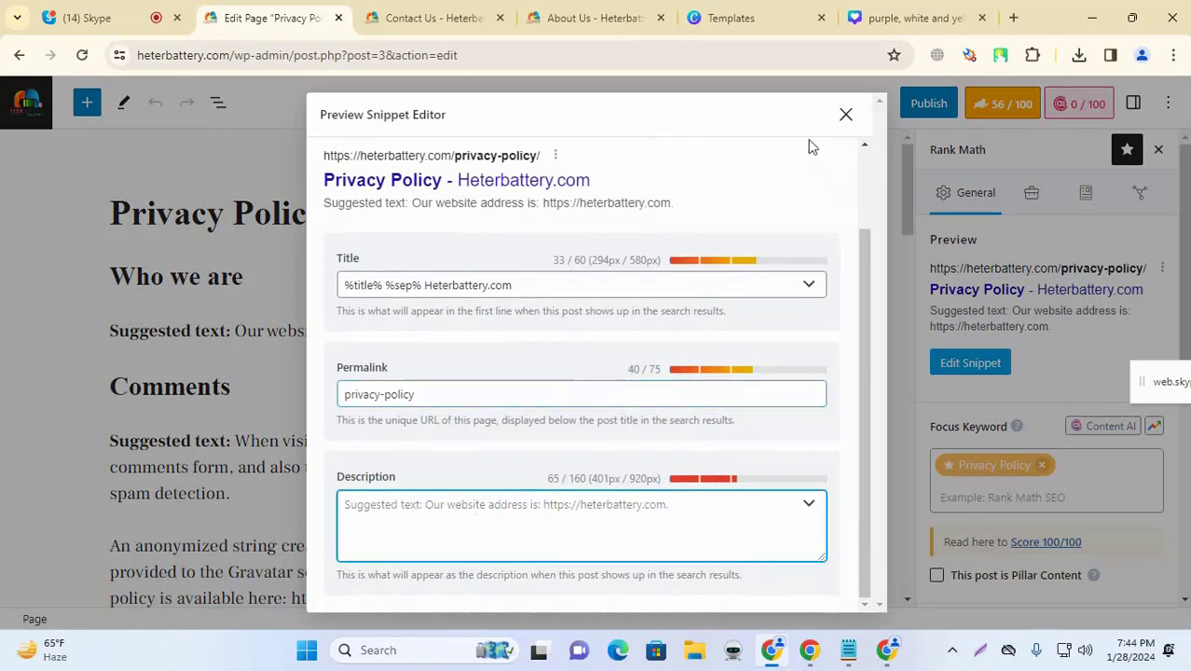
click(845, 115)
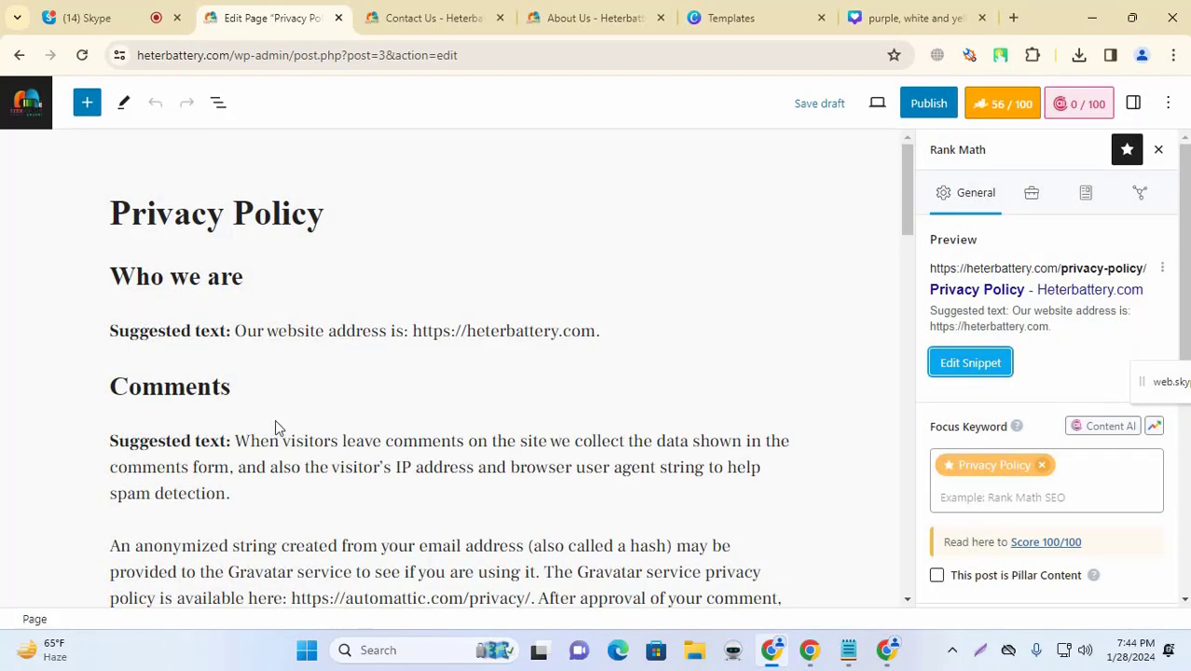
scroll(280, 424, down, 2)
scroll(306, 420, up, 2)
scroll(306, 425, down, 3)
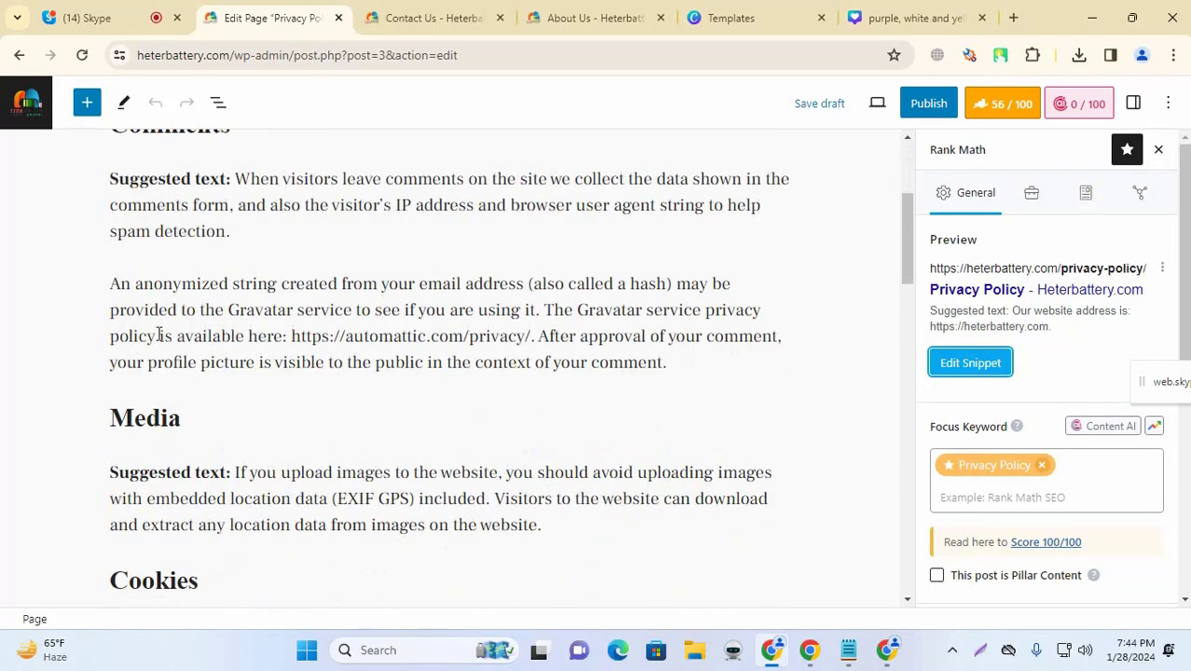
scroll(224, 331, down, 1)
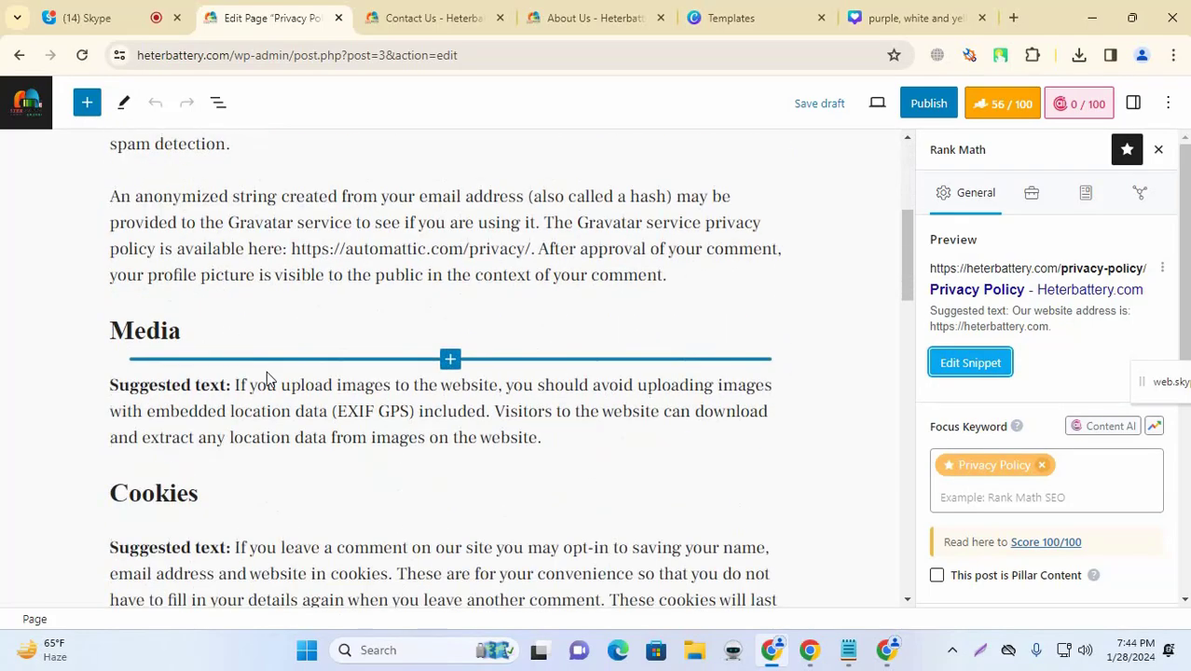
scroll(300, 401, down, 5)
scroll(313, 393, up, 10)
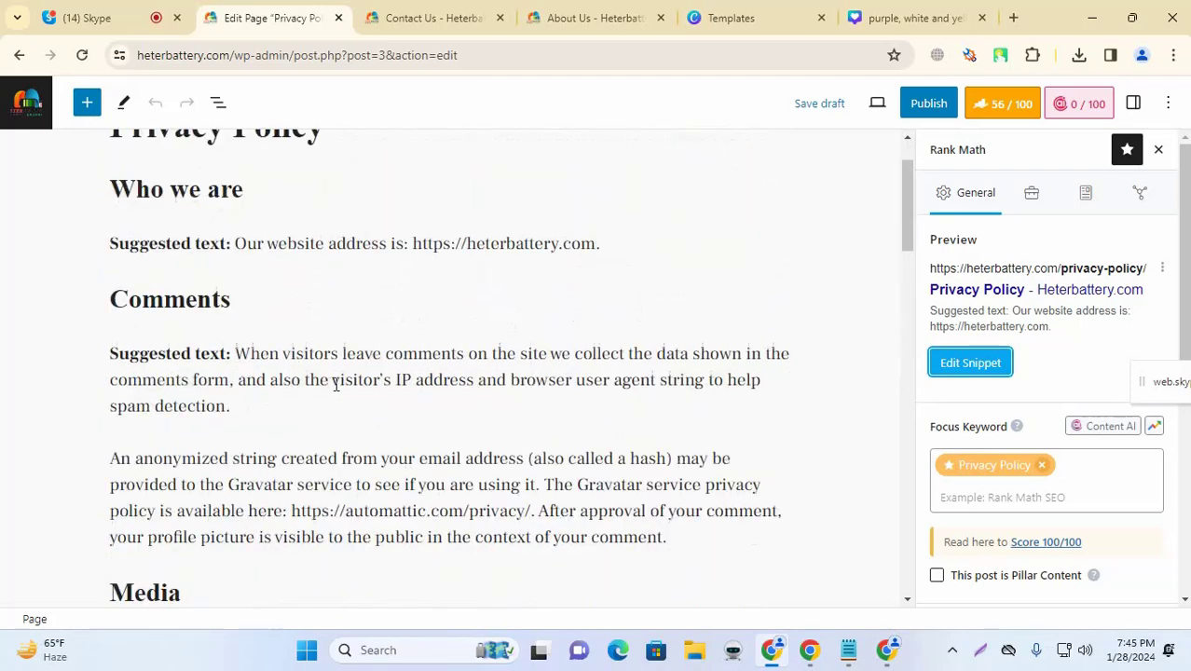
scroll(373, 392, down, 18)
scroll(401, 390, down, 4)
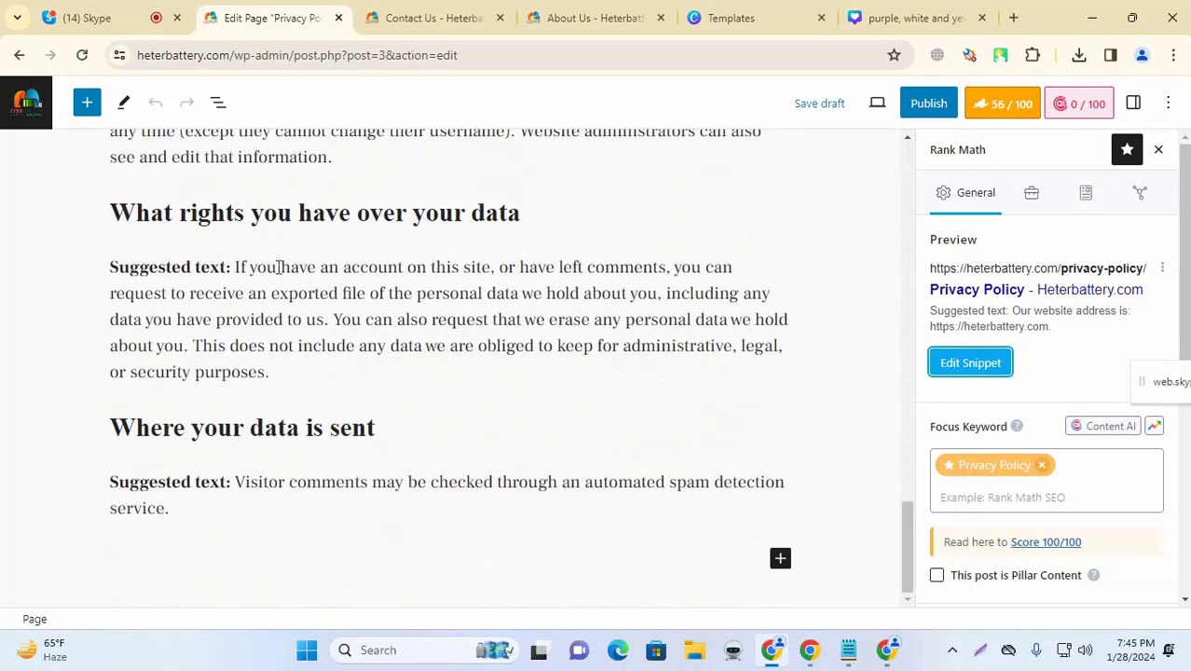
click(288, 273)
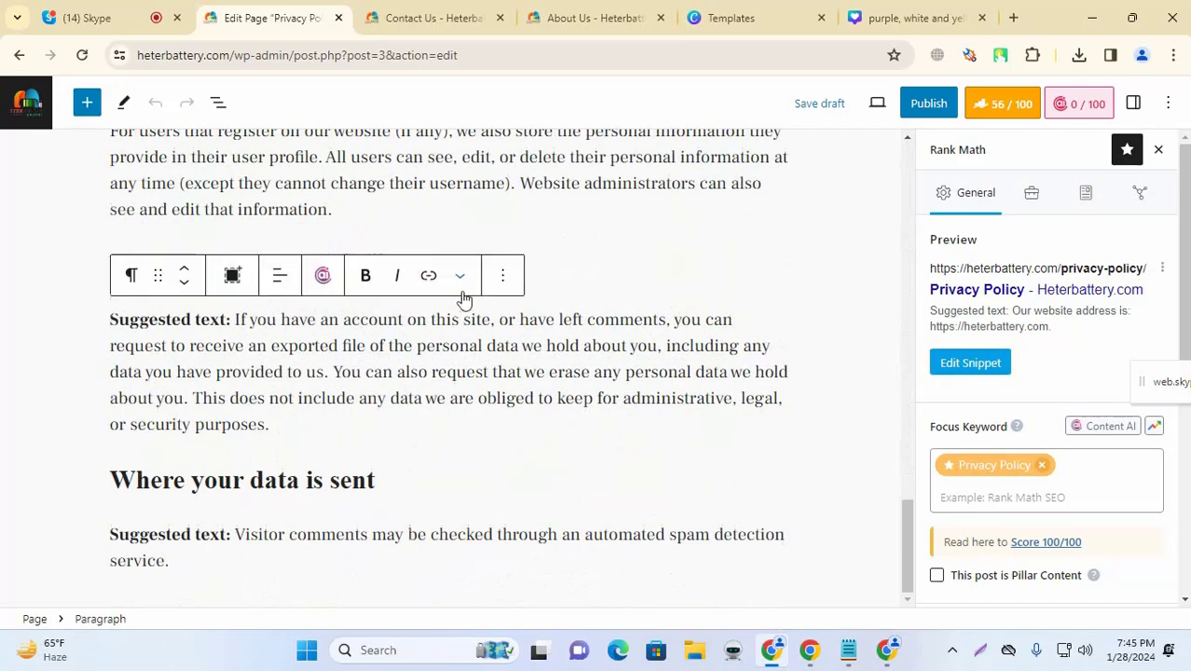
scroll(406, 333, up, 5)
click(550, 282)
scroll(615, 317, up, 12)
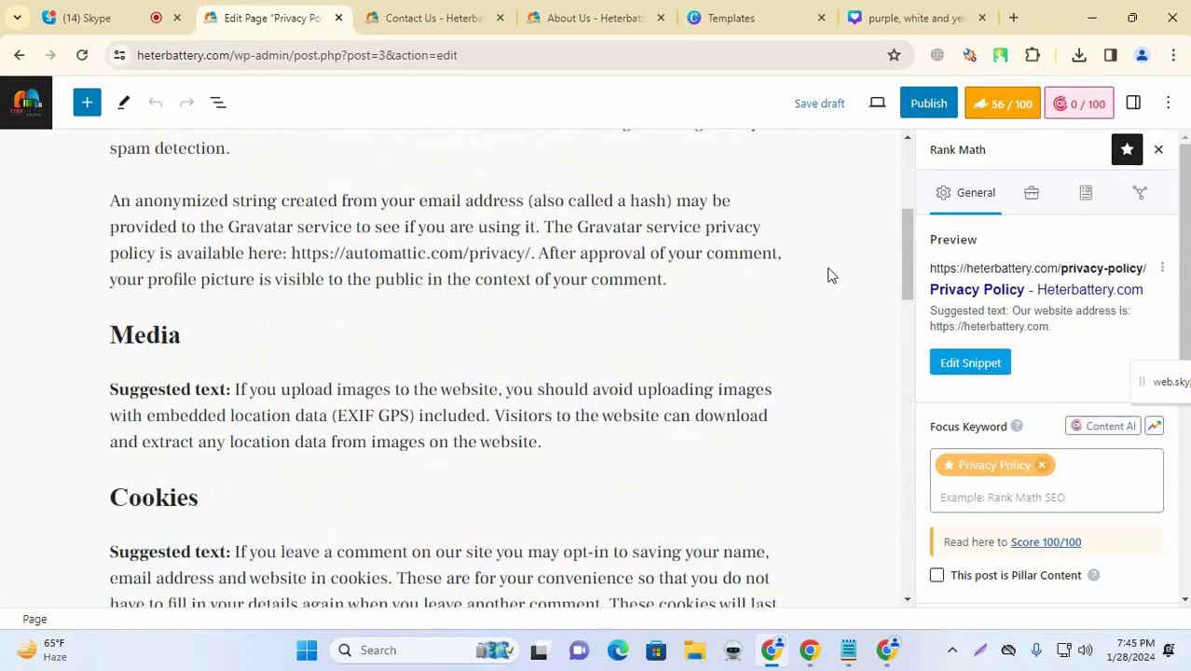
scroll(815, 266, up, 4)
scroll(645, 317, down, 3)
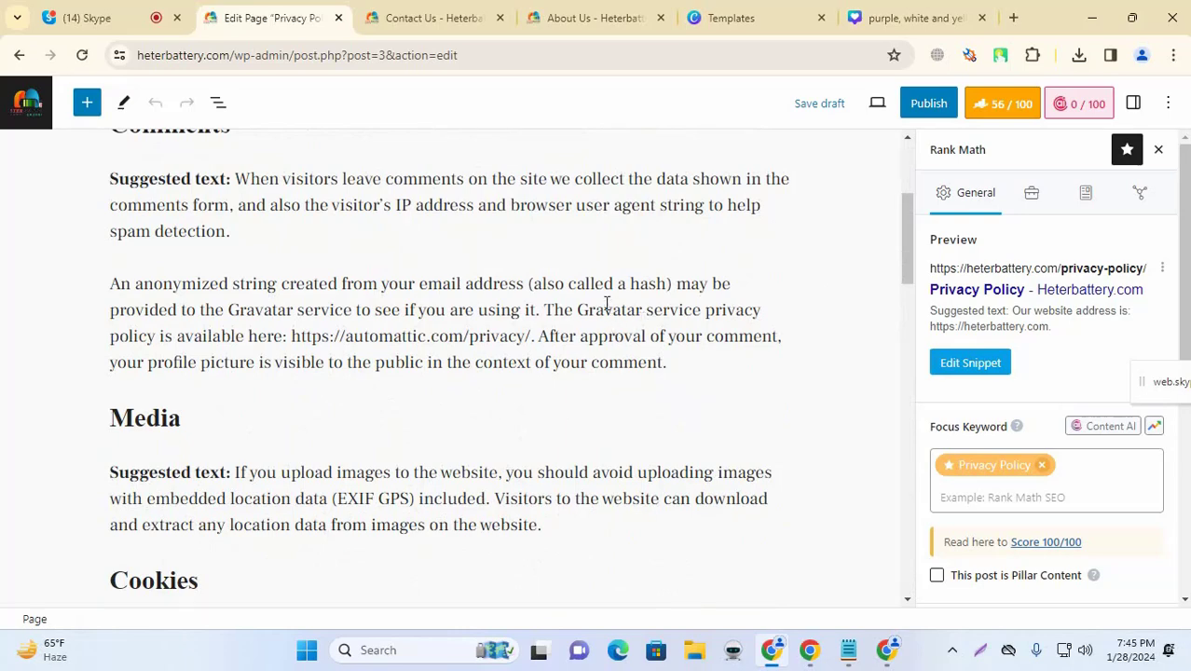
scroll(593, 302, up, 1)
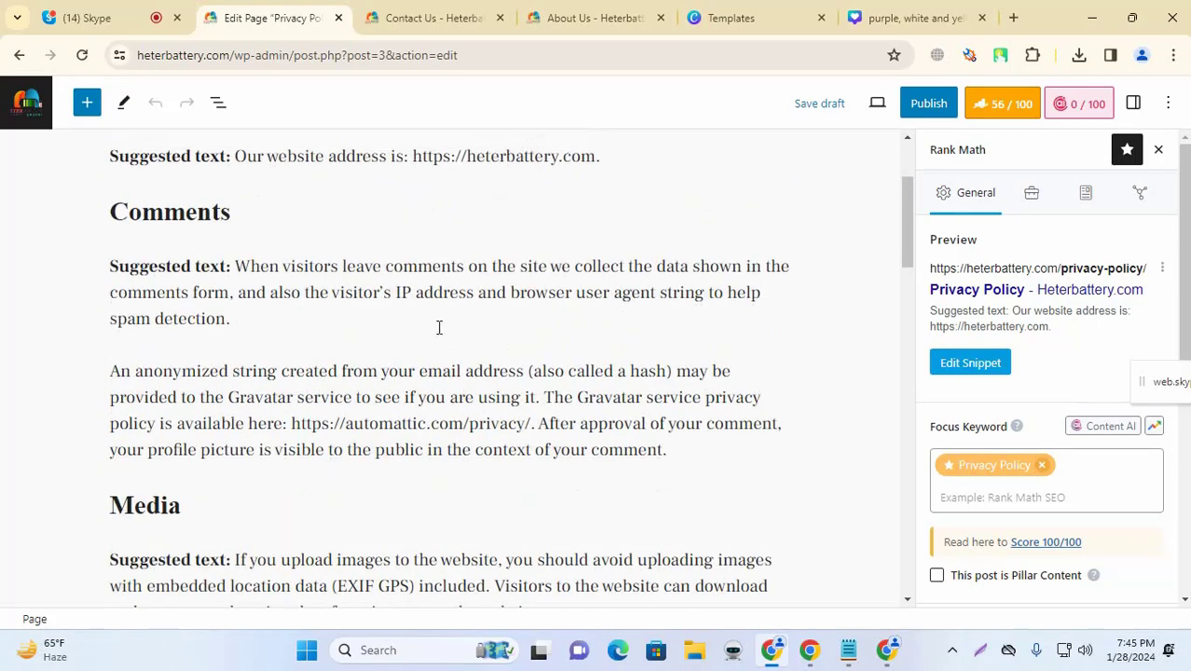
drag(237, 269, 381, 294)
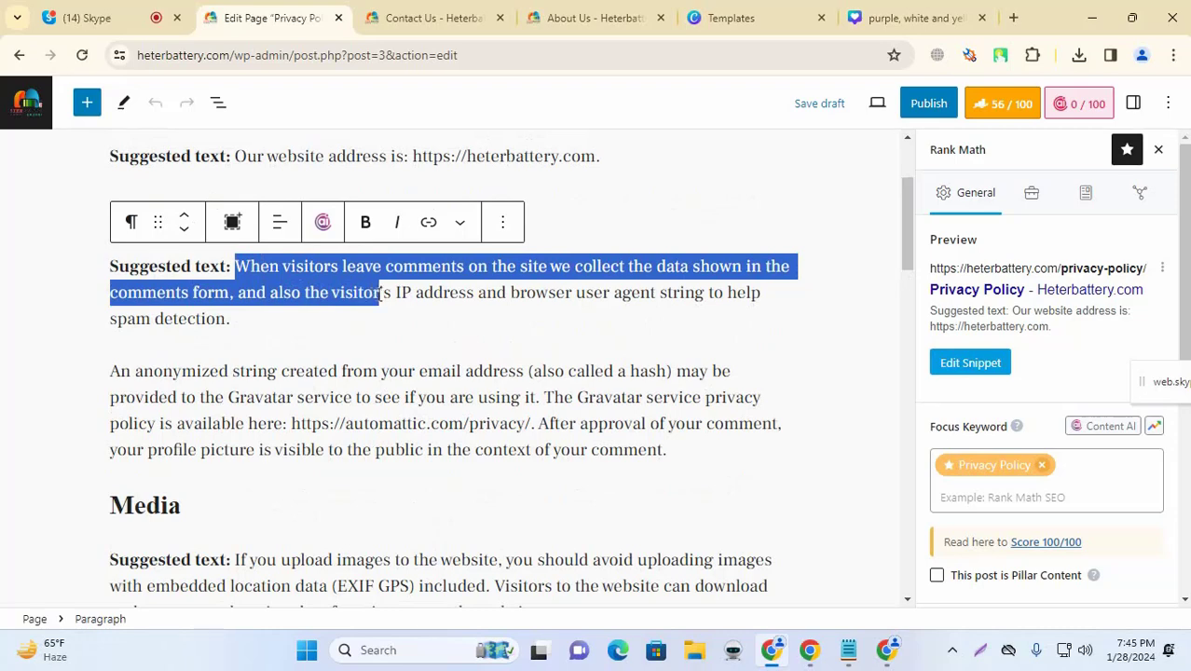
scroll(469, 345, up, 1)
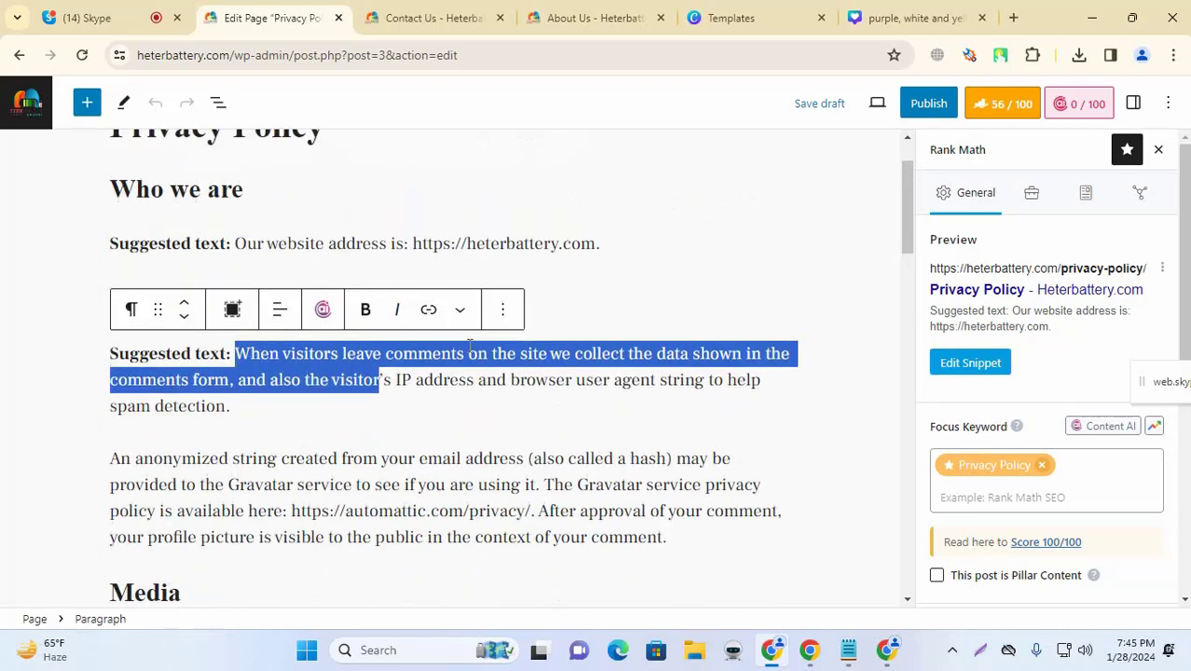
click(686, 294)
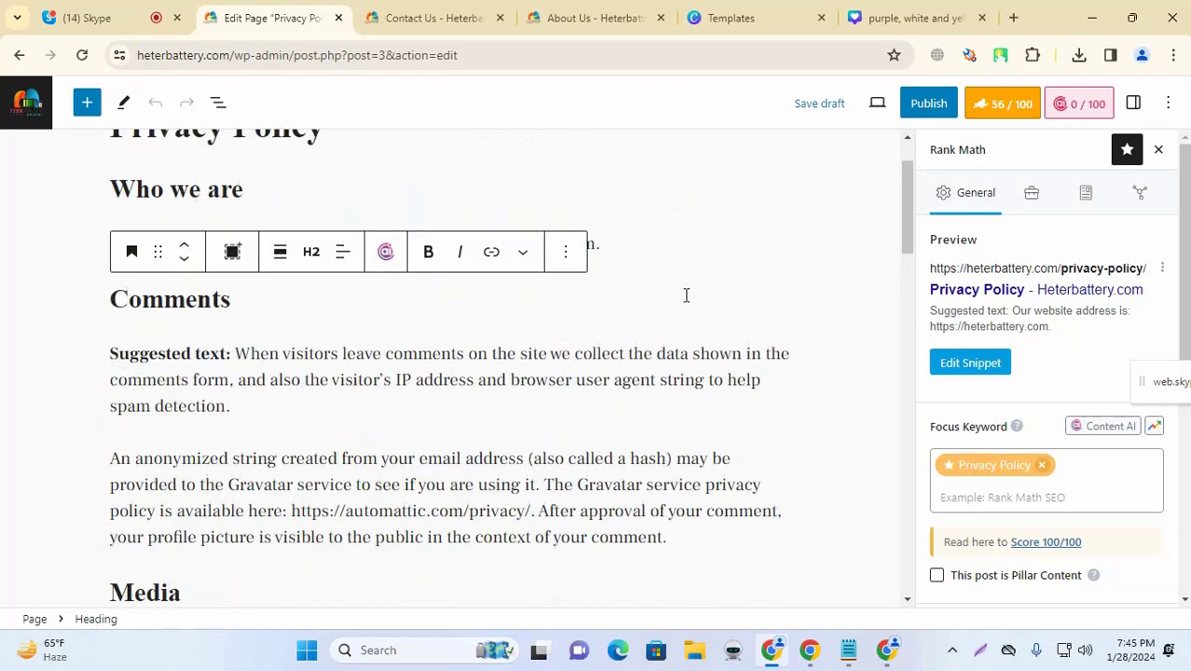
scroll(534, 354, down, 3)
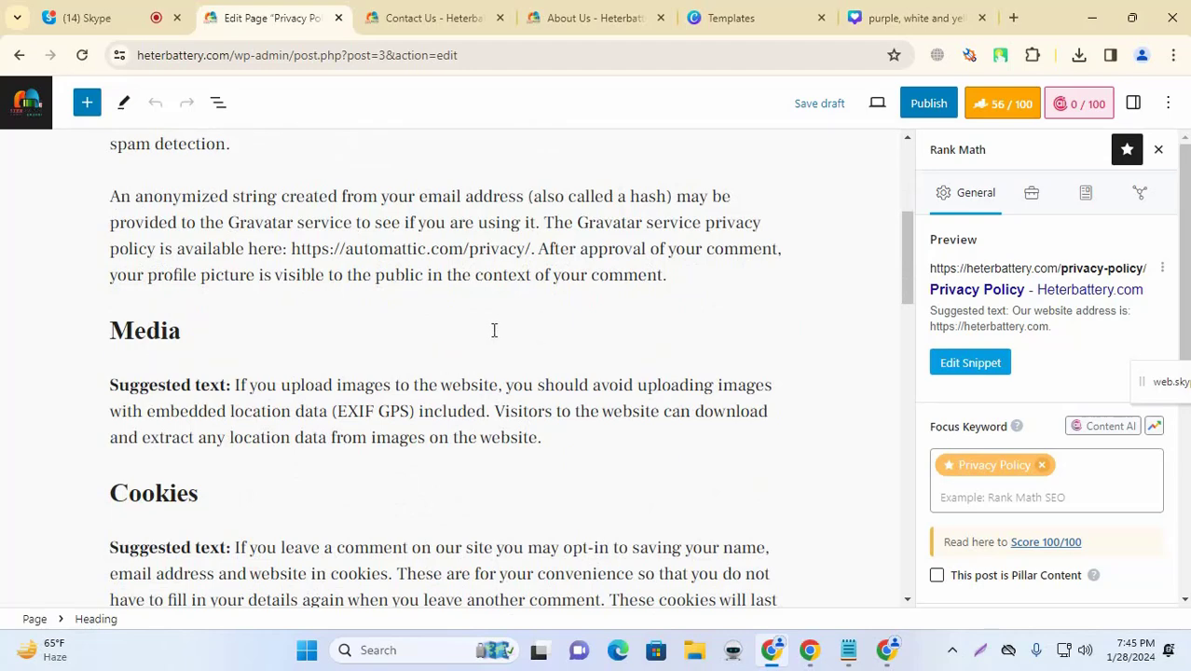
scroll(493, 328, up, 1)
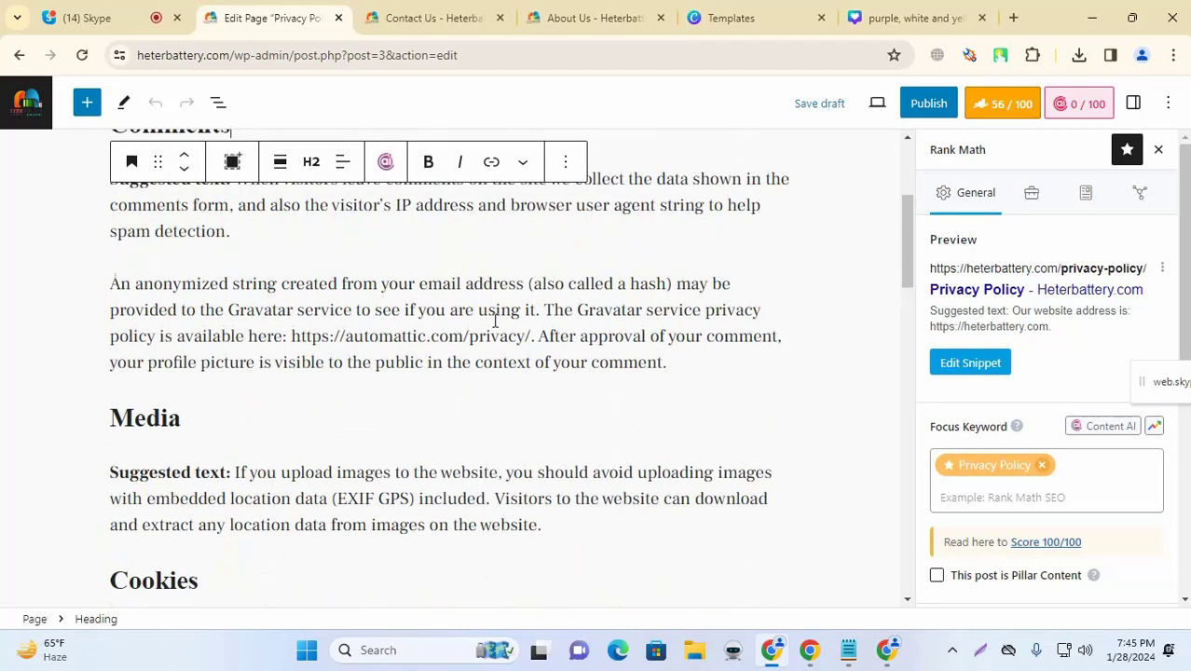
scroll(492, 322, down, 3)
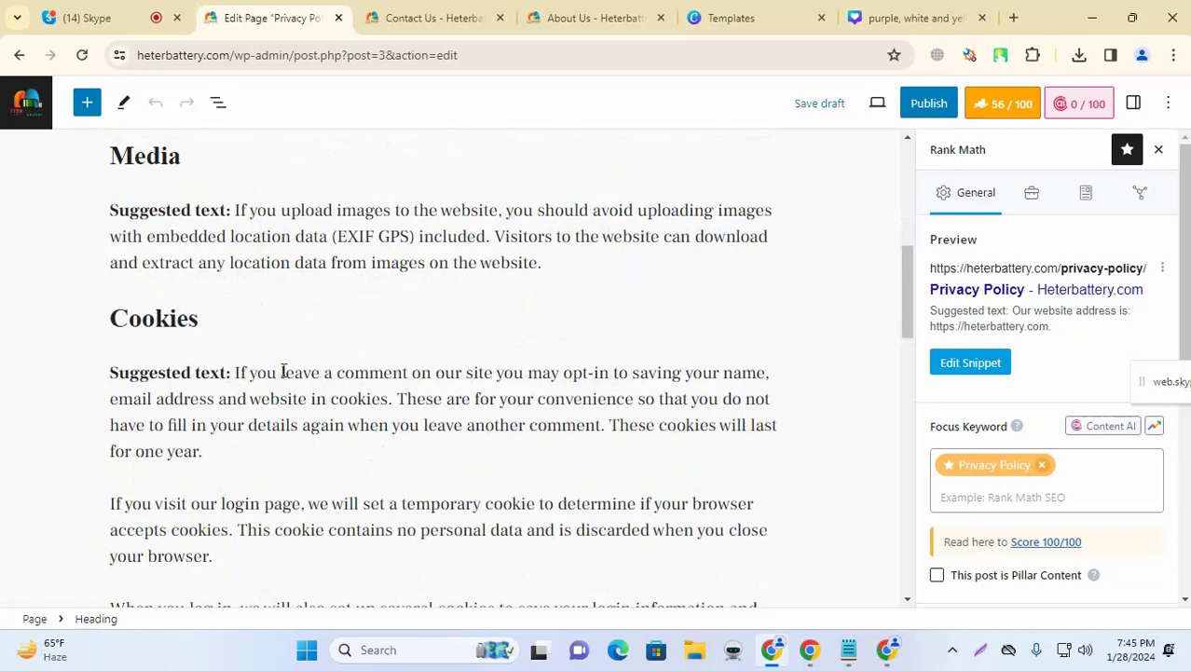
scroll(282, 260, up, 3)
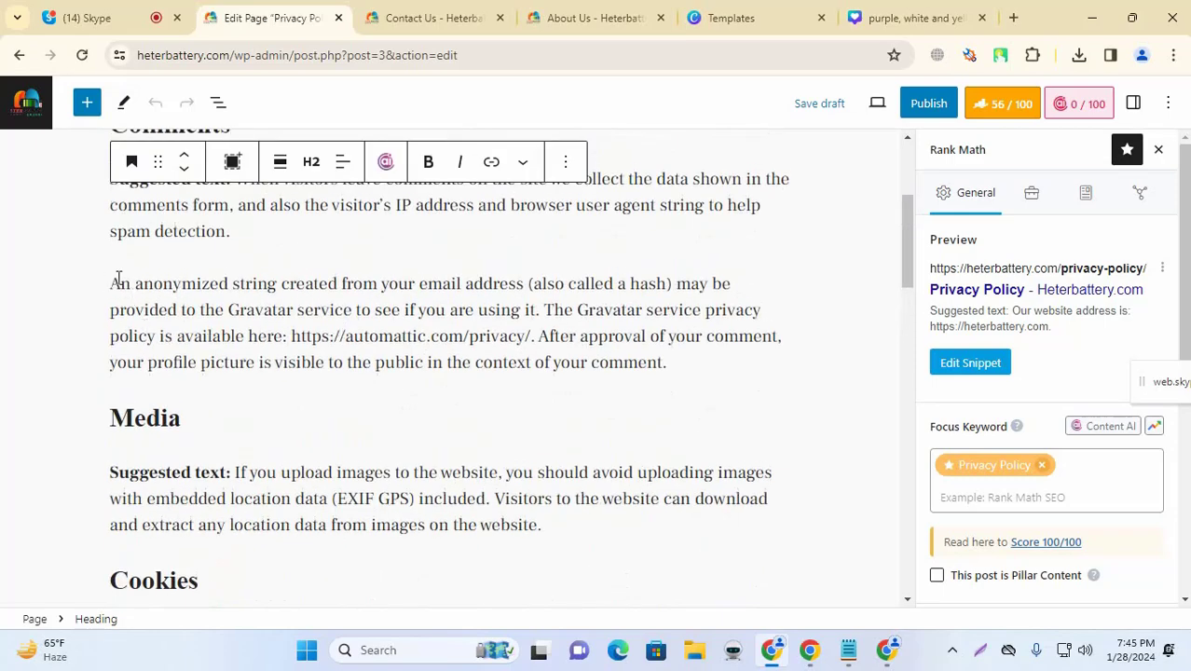
drag(112, 283, 541, 305)
key(ctrl+c)
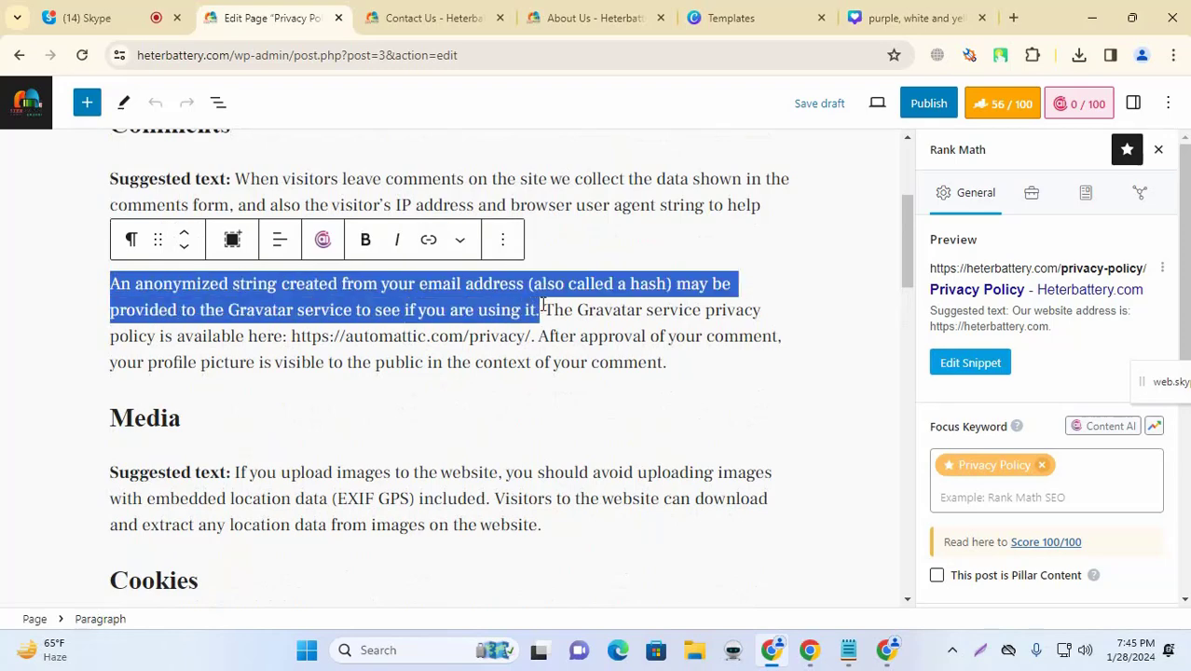
Step: Glance at the Contact Us and About Us tabs, then return to the Privacy Policy editor
click(419, 11)
click(591, 11)
click(420, 13)
click(323, 10)
Step: Paste the Gravatar sentence as the snippet description and close the snippet editor
click(974, 363)
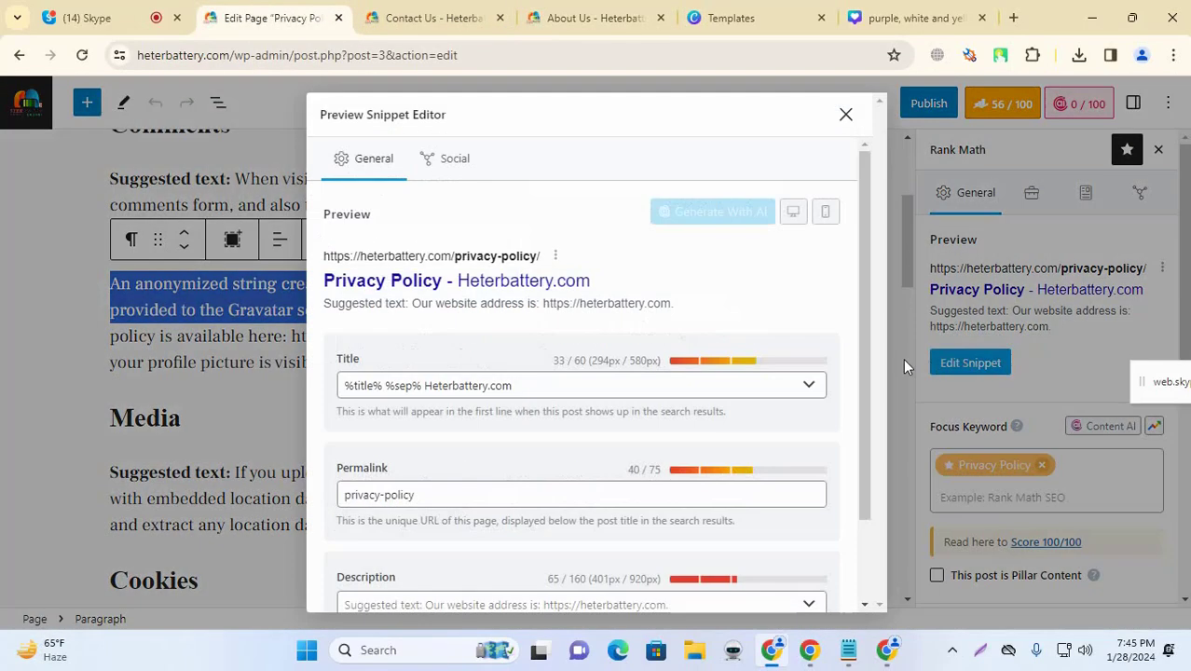
scroll(524, 441, down, 1)
click(408, 521)
key(ctrl+v)
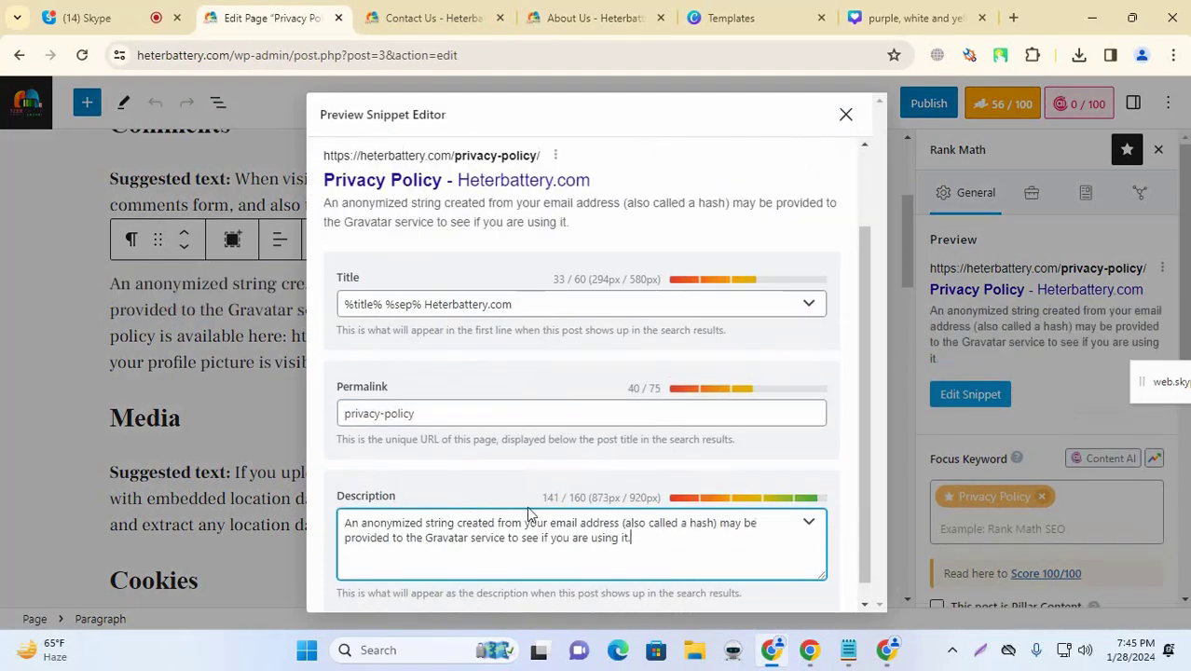
click(512, 476)
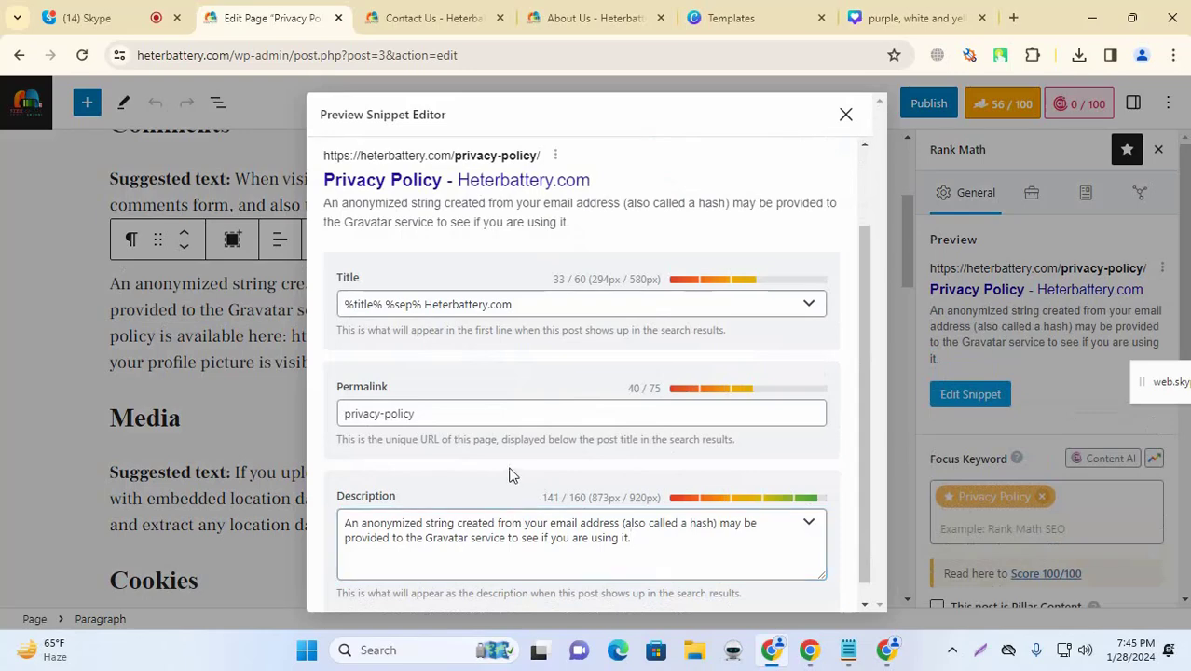
scroll(606, 433, down, 1)
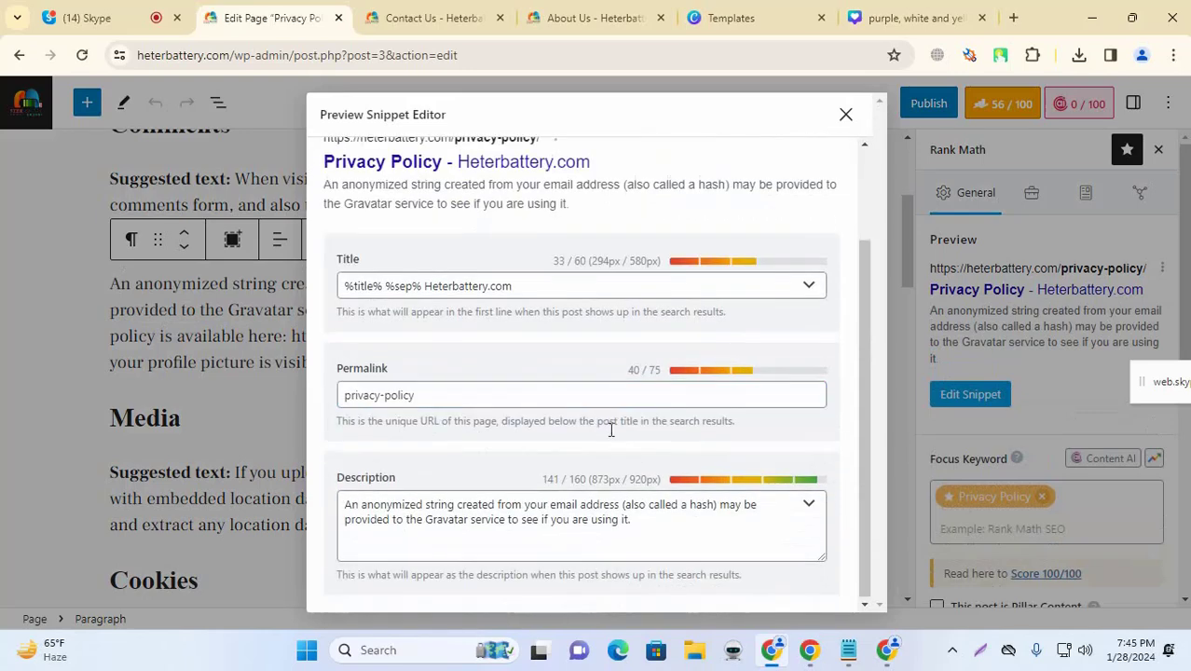
click(845, 117)
scroll(504, 426, down, 5)
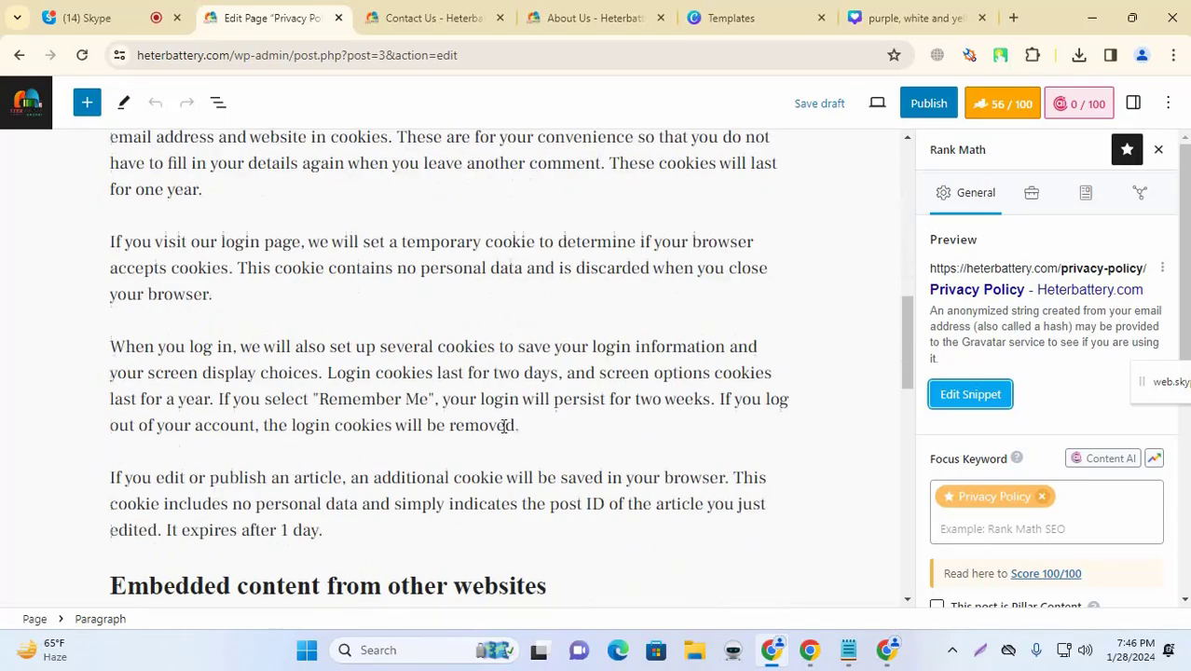
scroll(503, 426, down, 10)
scroll(614, 420, up, 9)
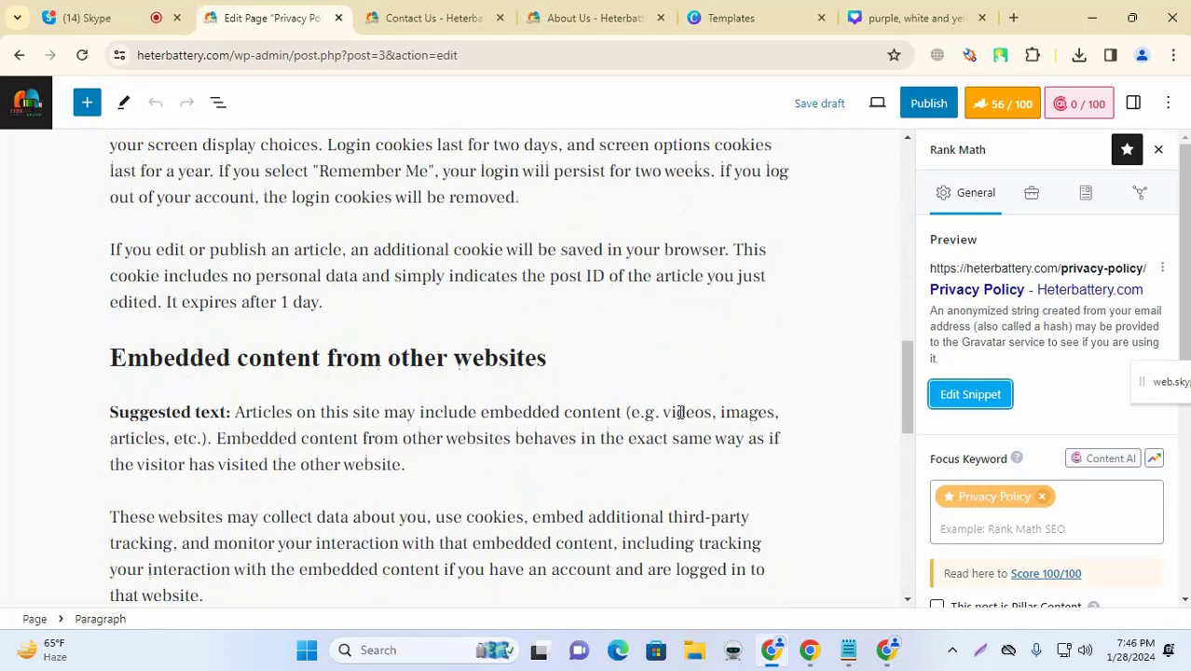
scroll(680, 412, up, 10)
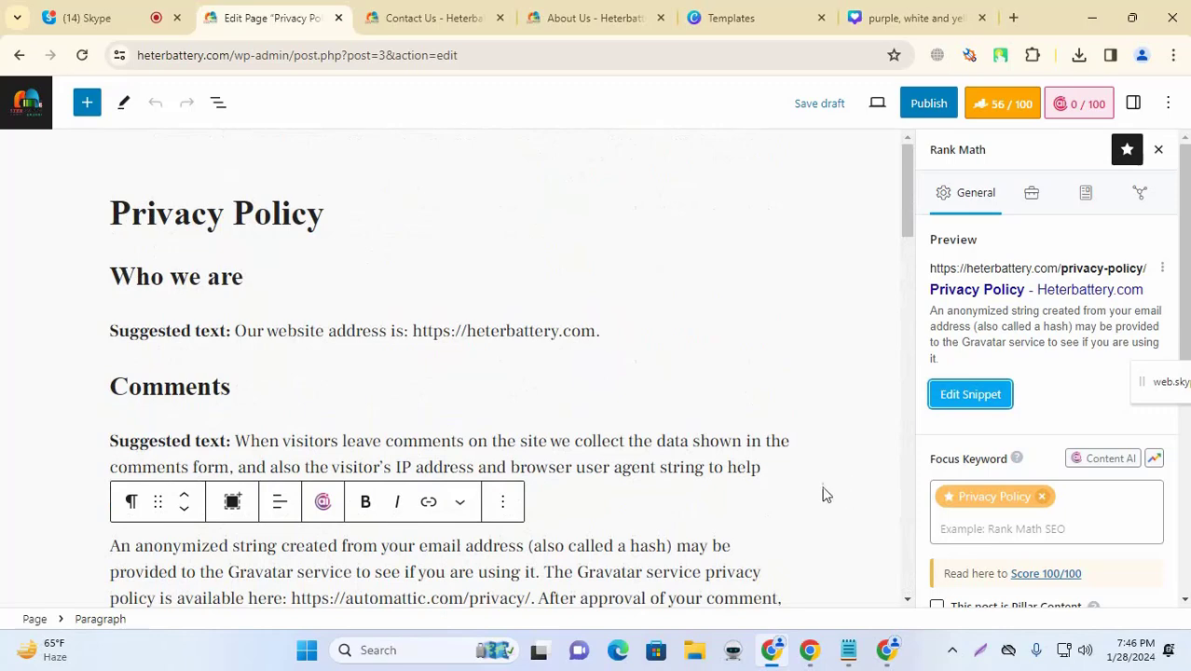
Step: Publish the Privacy Policy page, dismiss the post-publish summary, and go back to Pages
click(755, 461)
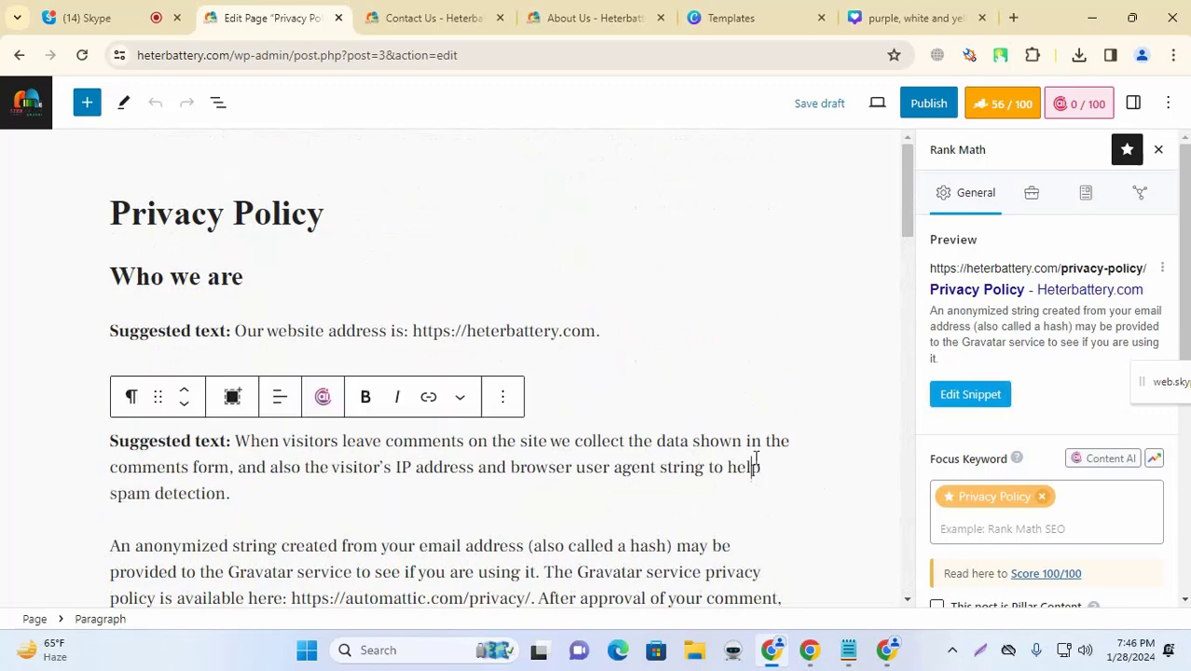
click(63, 426)
click(912, 114)
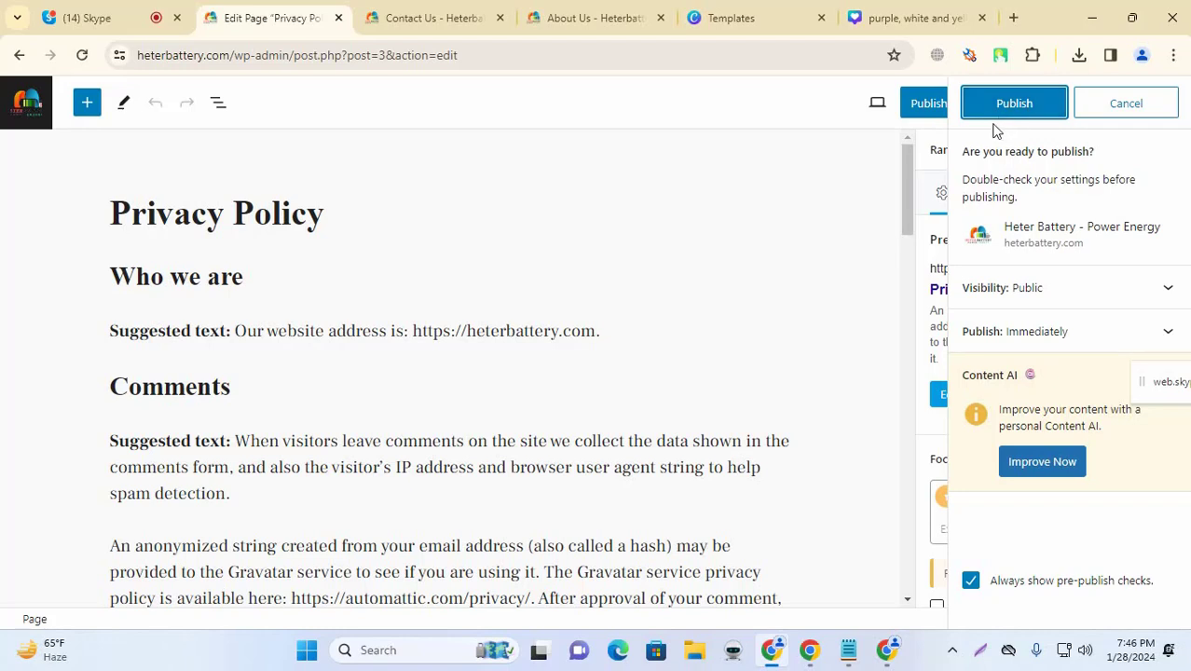
click(993, 113)
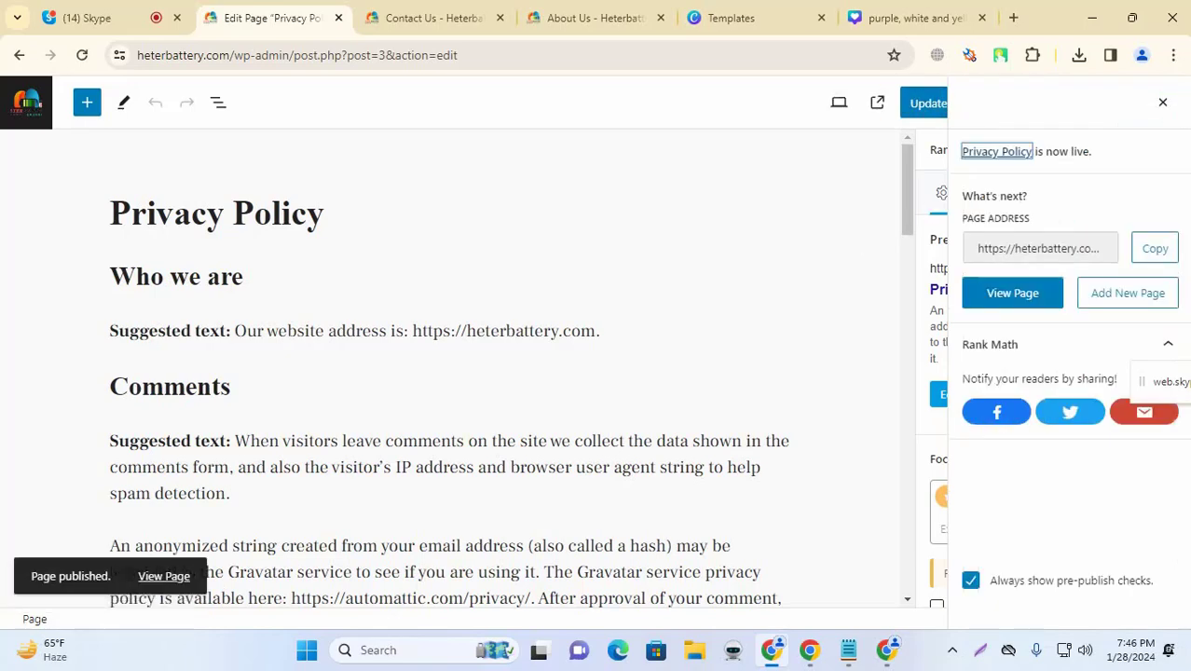
click(1162, 103)
click(34, 110)
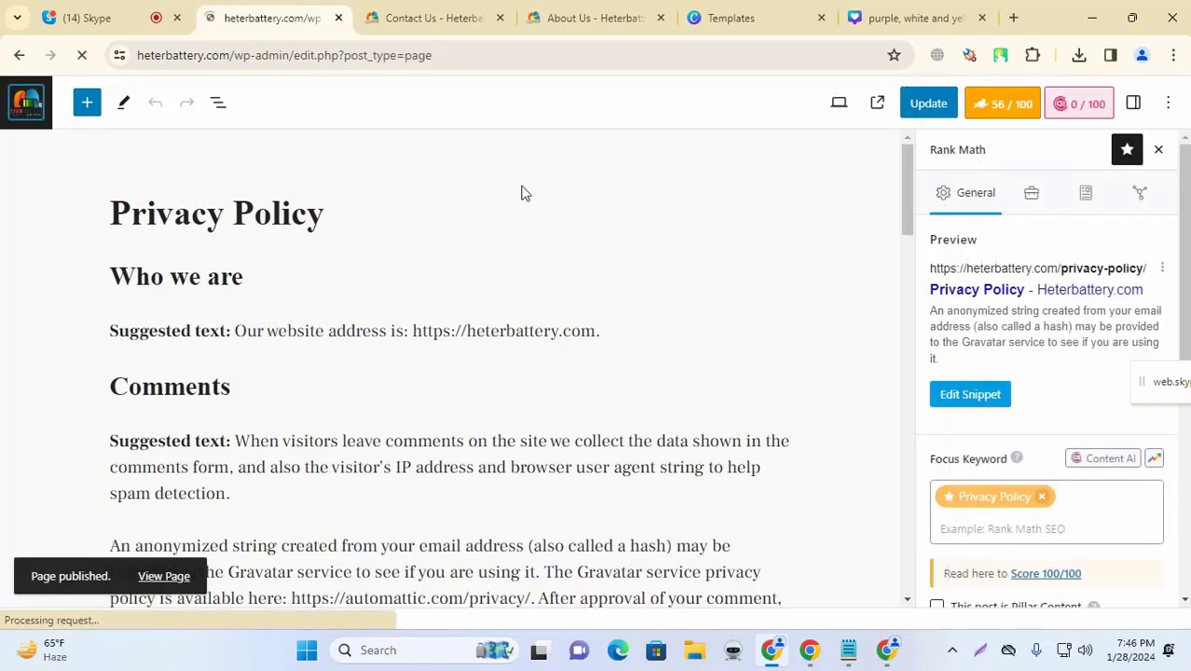
scroll(638, 457, down, 3)
Step: Review the Pages list scores: About Us 49/100, Contact Us 63/100, Privacy Policy 56/100
scroll(657, 466, up, 2)
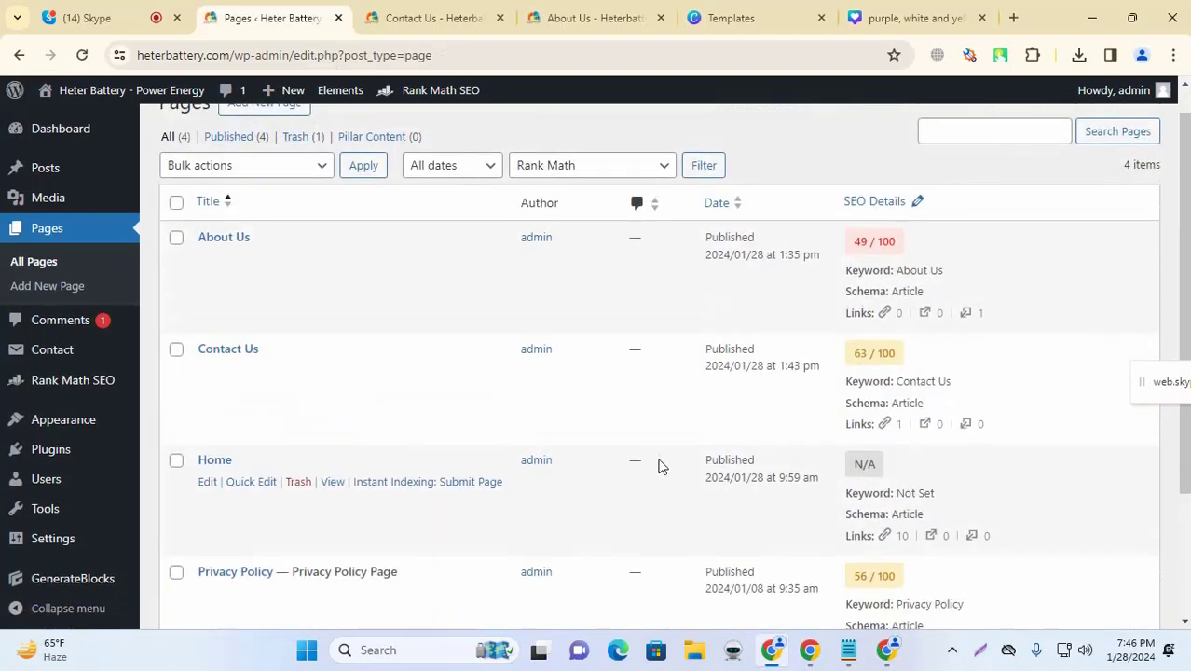
scroll(662, 466, down, 2)
scroll(663, 457, up, 3)
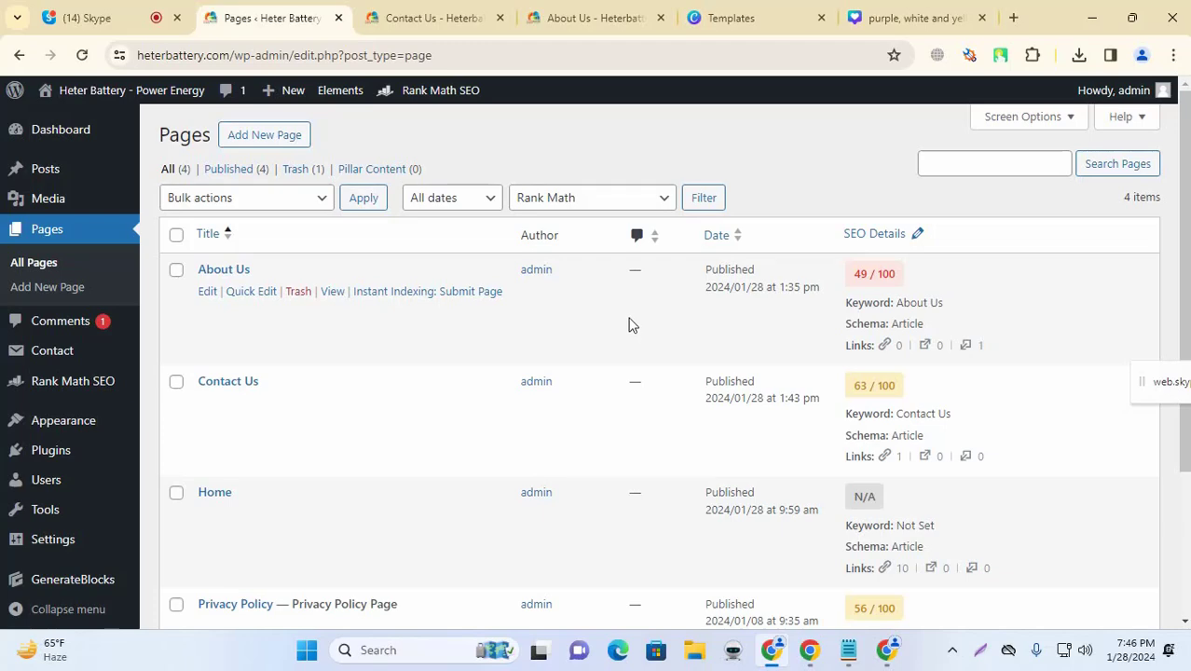
scroll(611, 336, down, 3)
scroll(612, 336, up, 3)
scroll(568, 333, down, 3)
scroll(558, 420, up, 3)
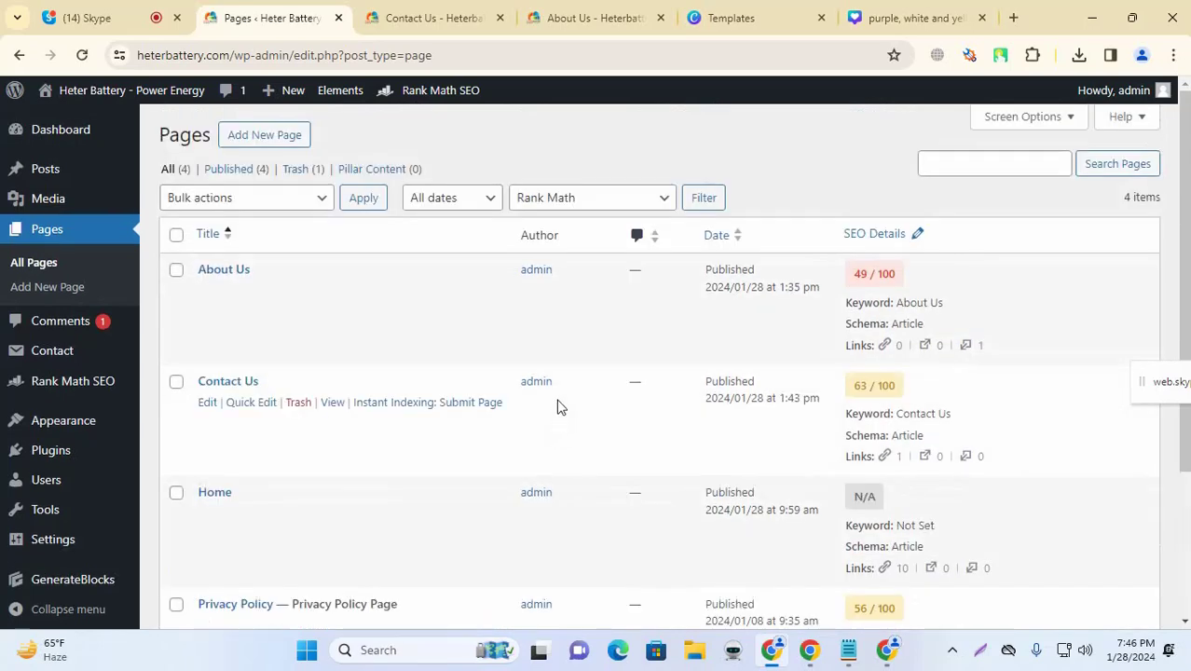
scroll(558, 406, down, 3)
scroll(555, 407, up, 3)
scroll(518, 397, down, 3)
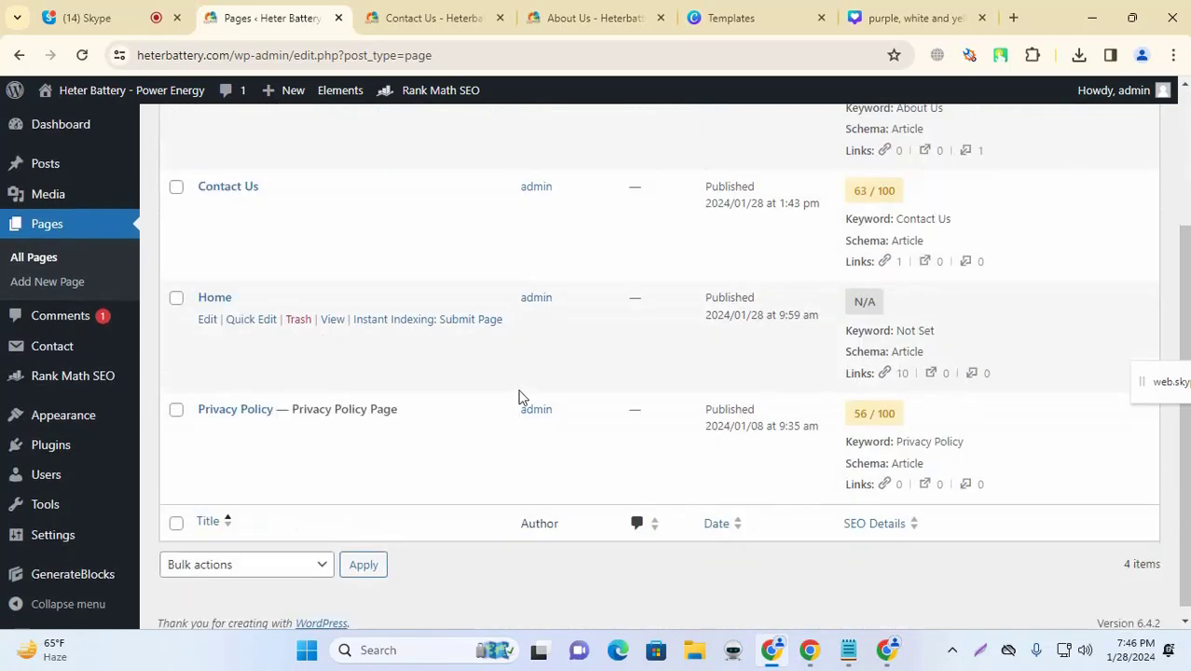
scroll(289, 457, up, 1)
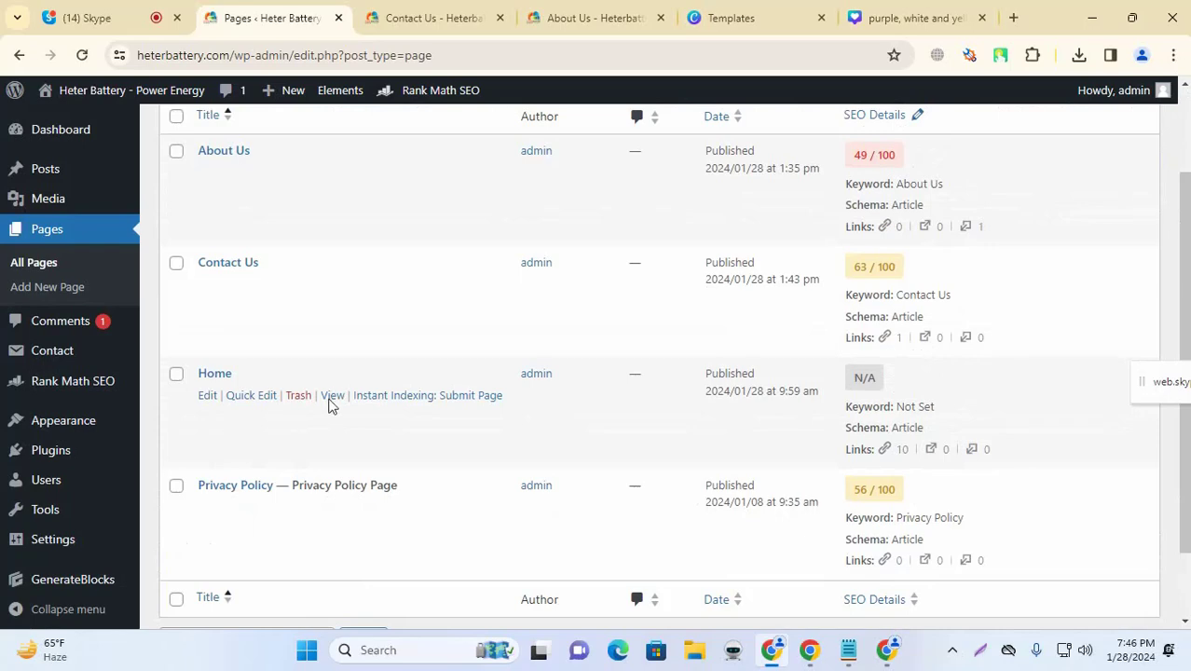
scroll(335, 391, up, 2)
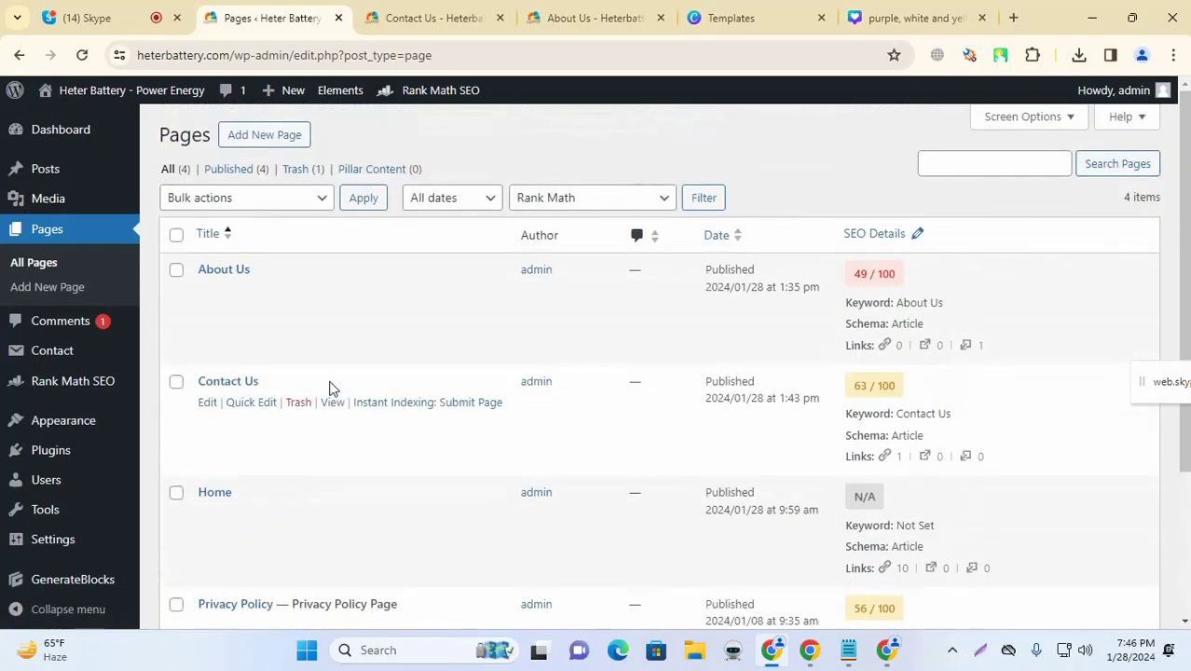
Step: Start a new blank page and select the word DMCA in the notes list
click(278, 141)
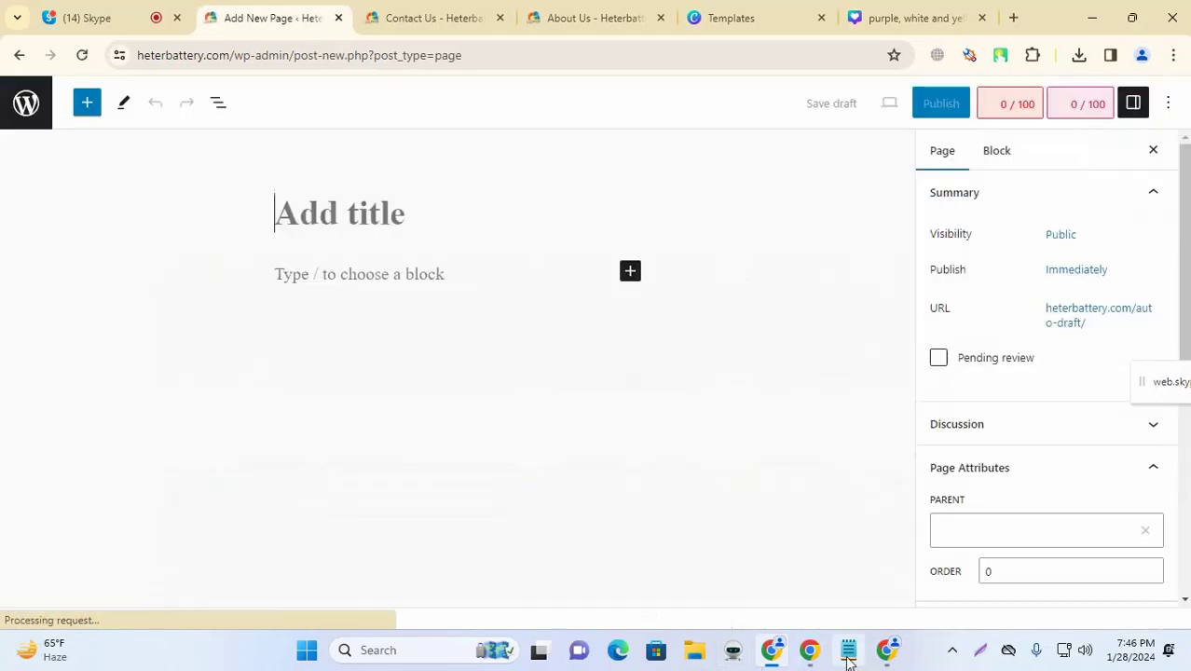
click(847, 651)
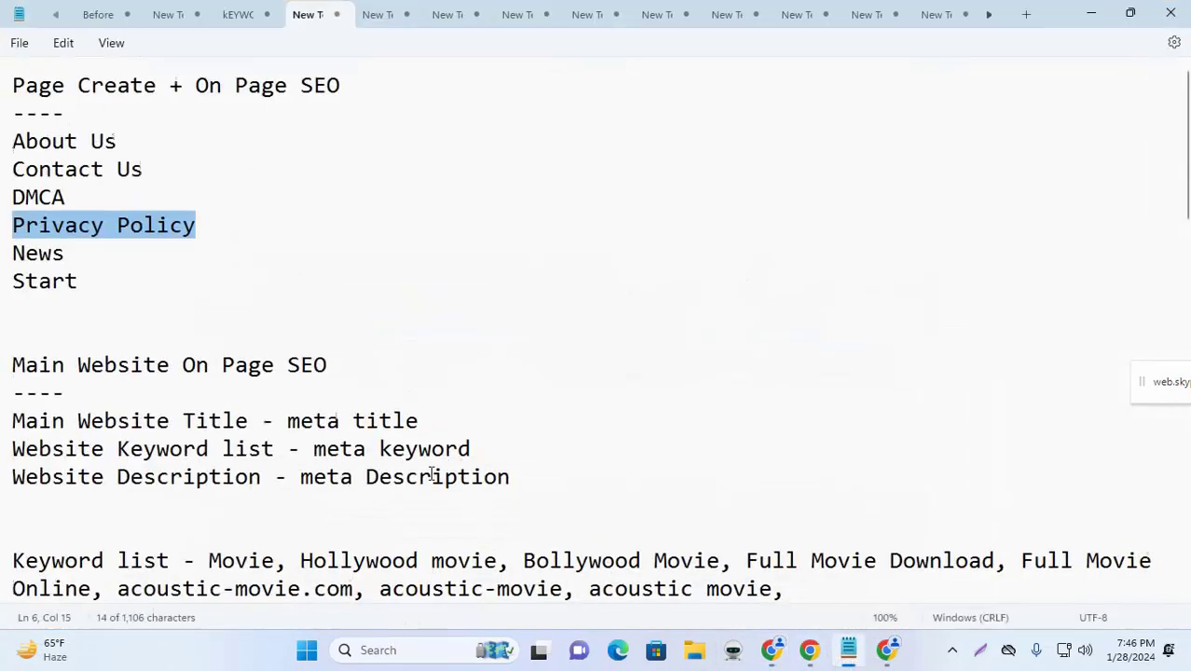
click(149, 261)
double_click(37, 198)
key(ctrl+c)
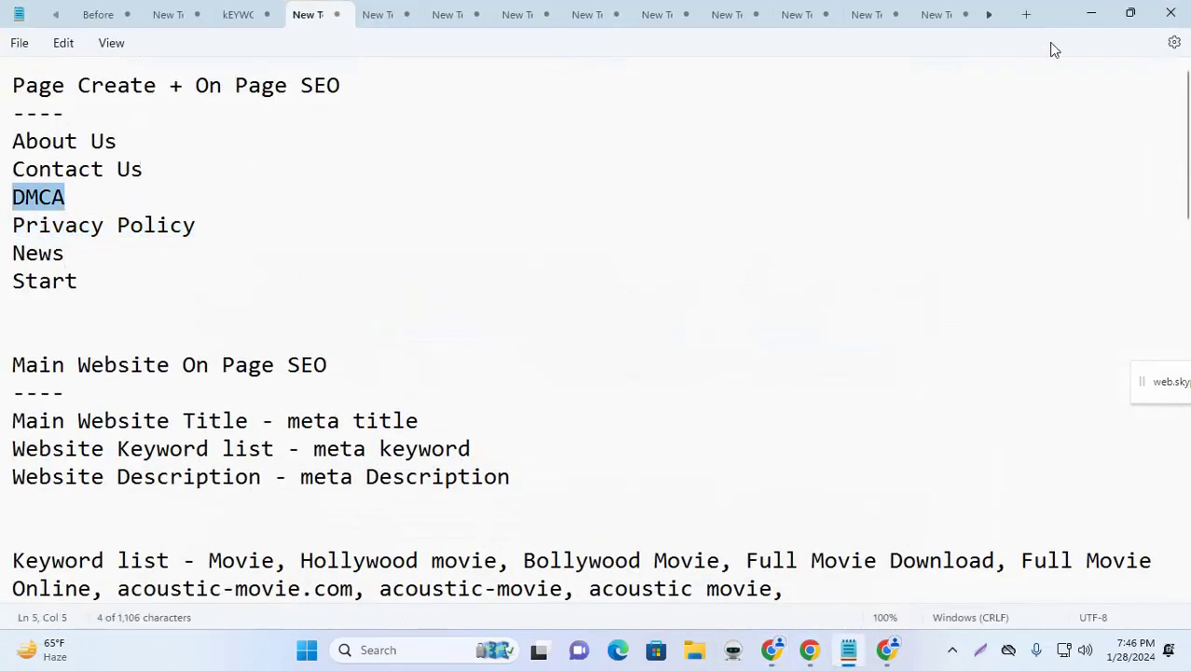
Step: Paste DMCA as the new page's title, then open a new Chrome tab
click(1091, 13)
key(ctrl+v)
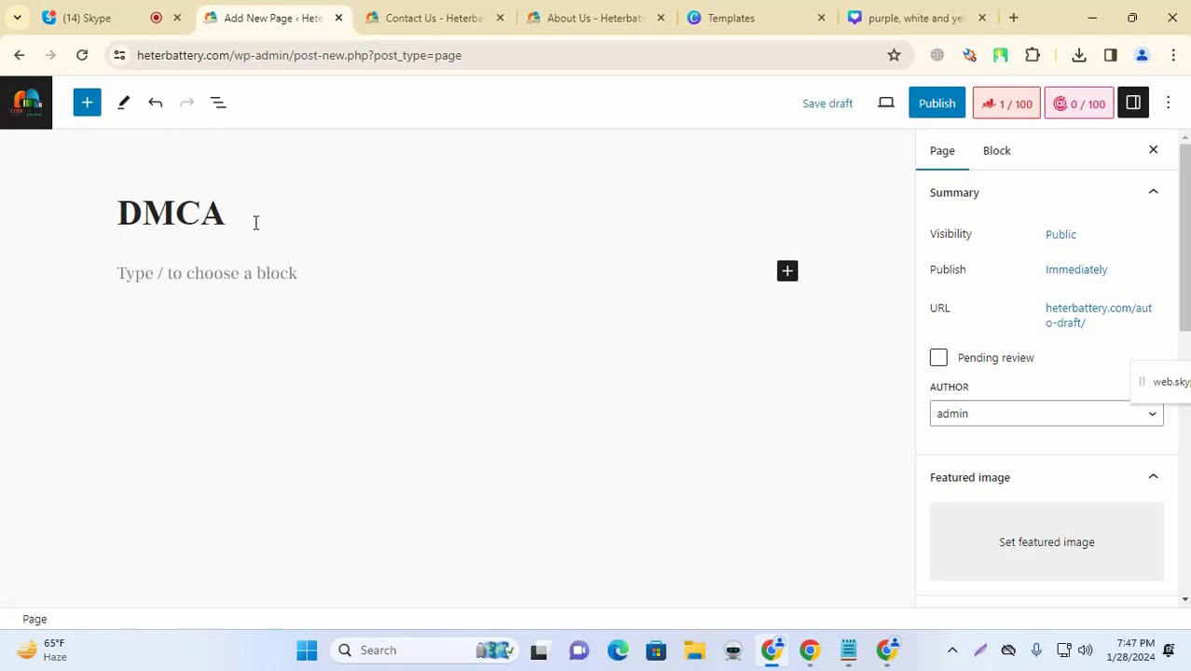
click(922, 17)
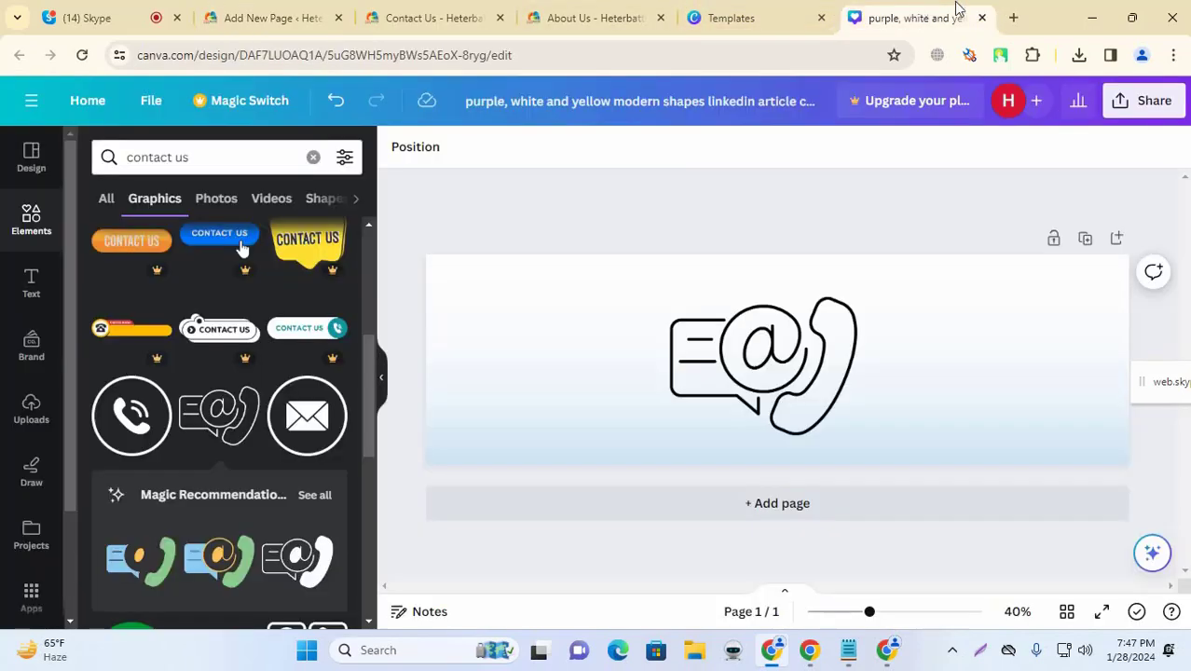
click(1013, 18)
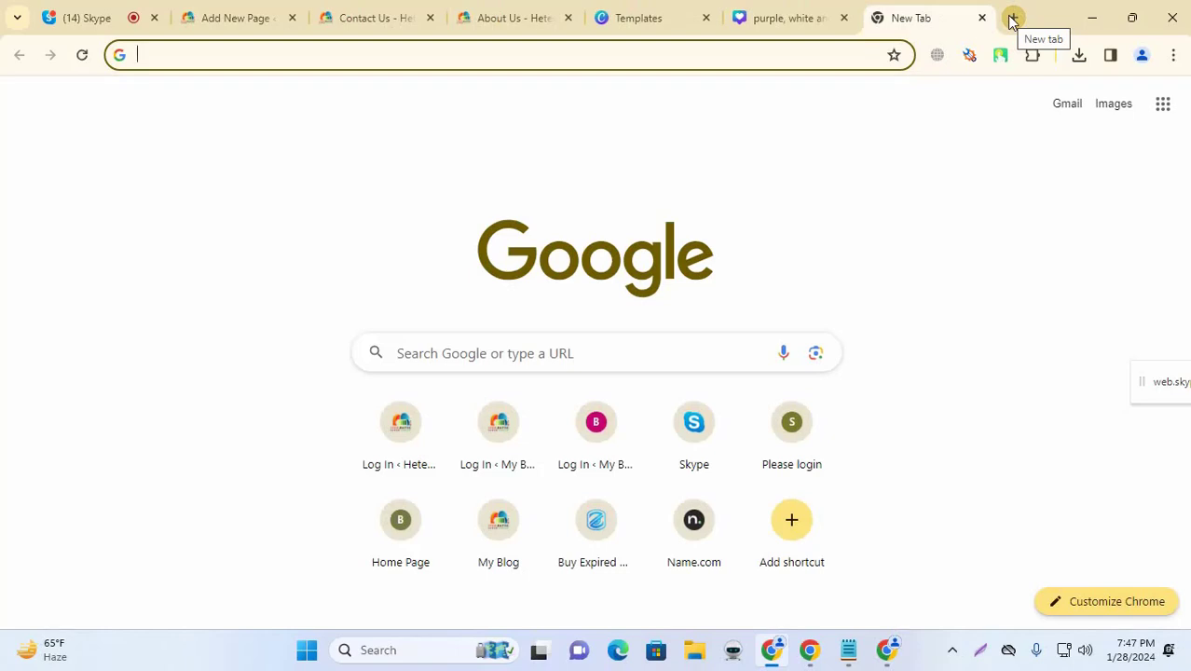
Step: Search Google for 'dmca generator' and solve the motorcycle captcha
text(DMCA)
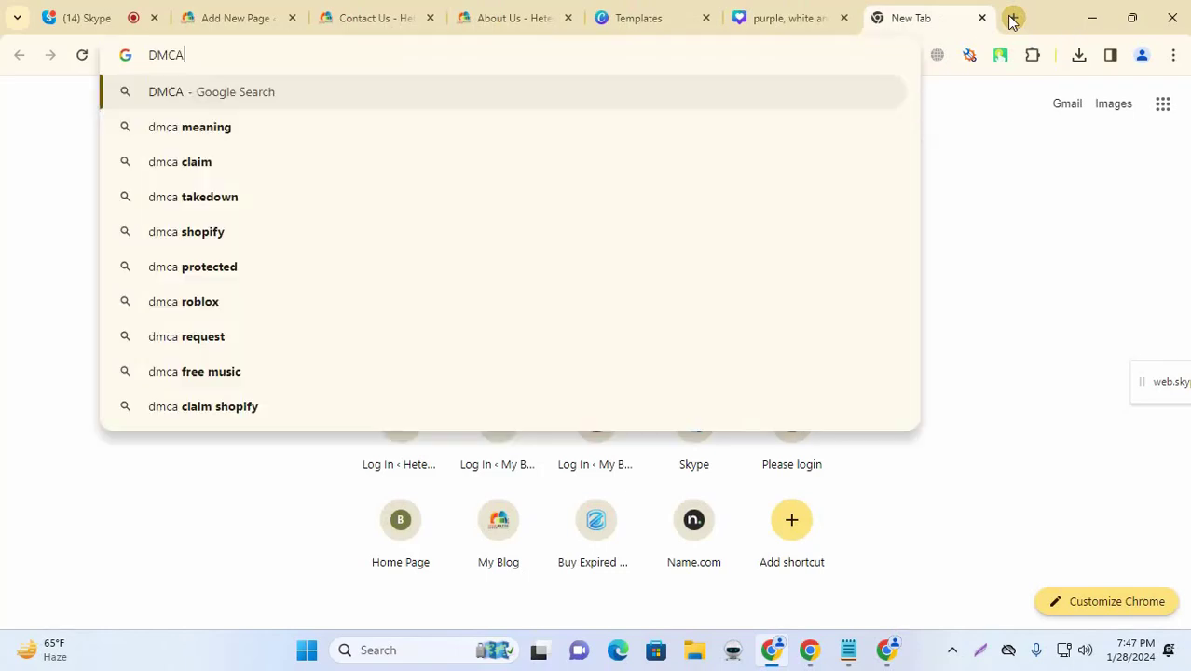
text( ge)
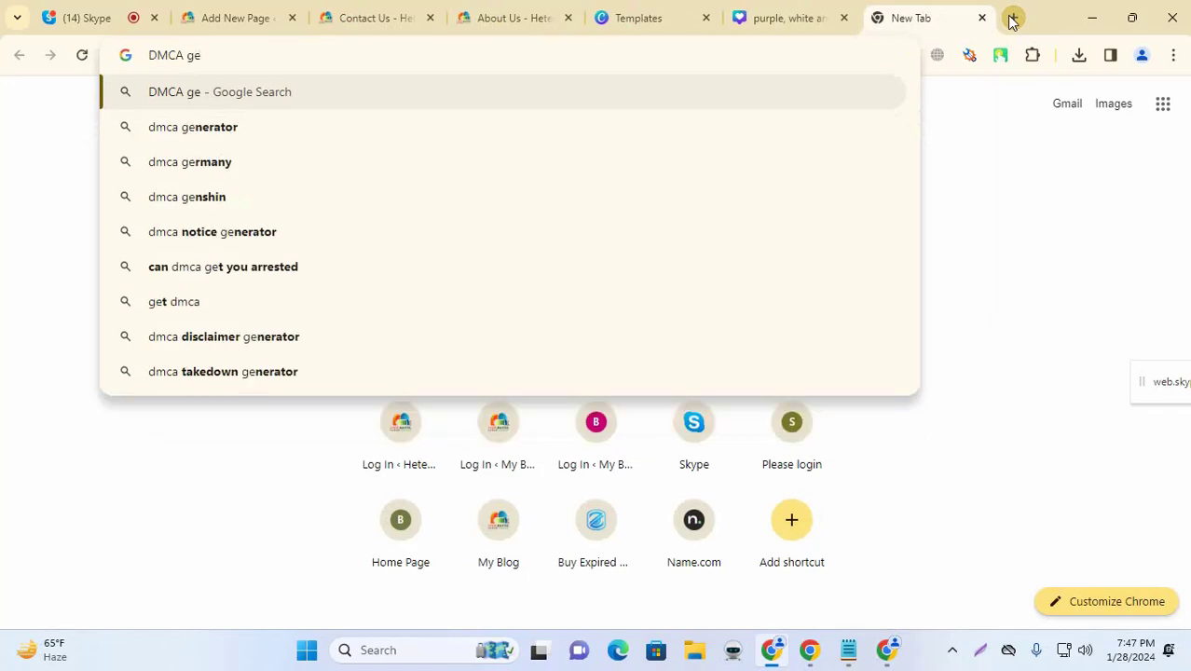
key(Down)
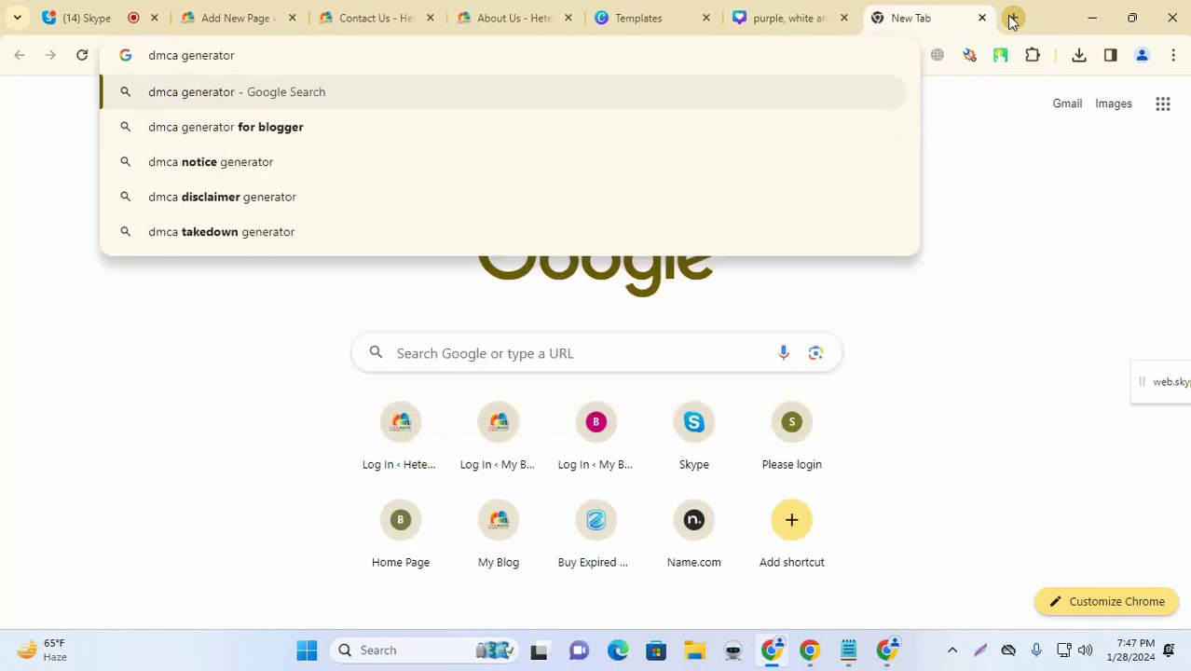
key(Return)
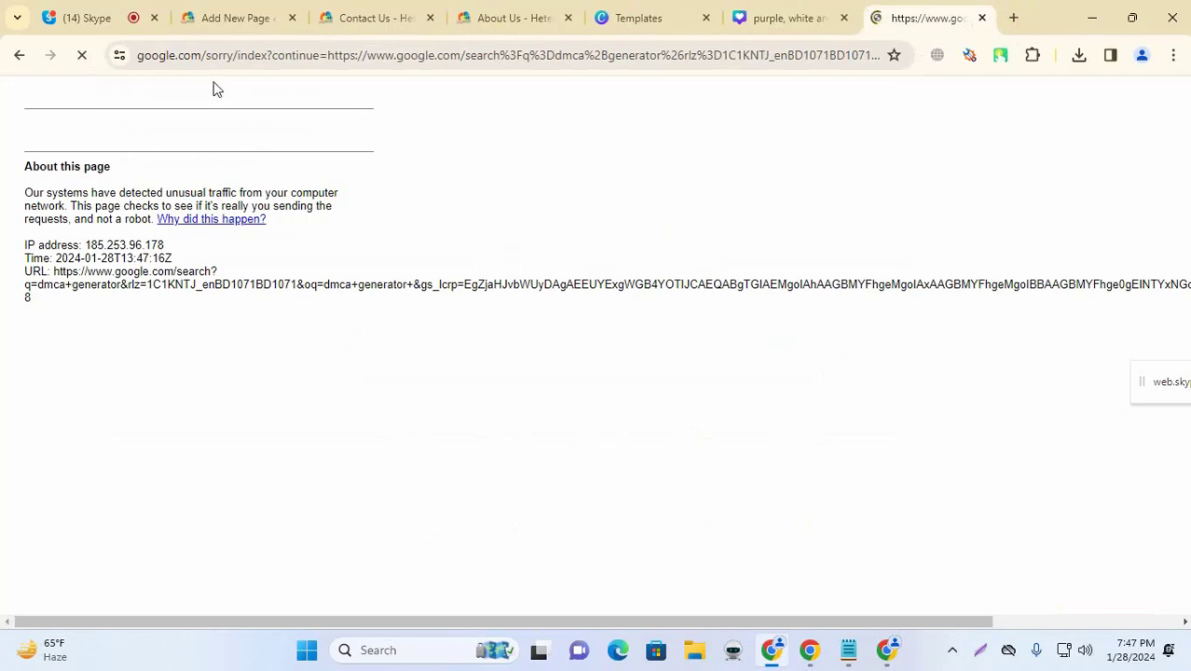
click(258, 59)
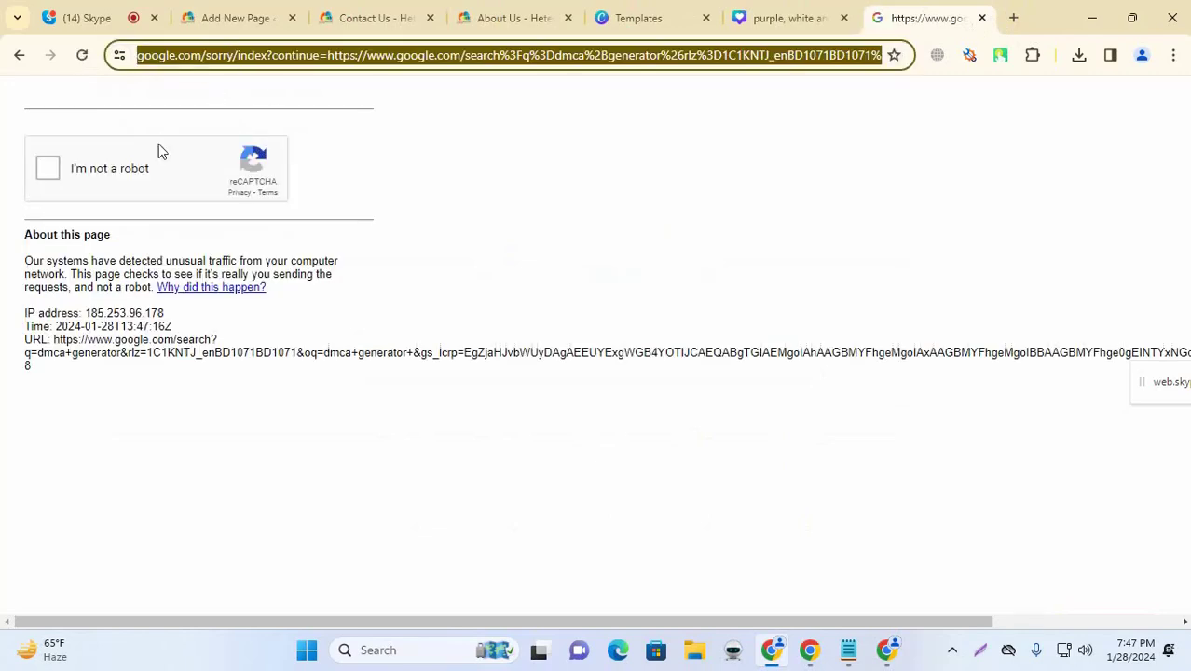
click(47, 168)
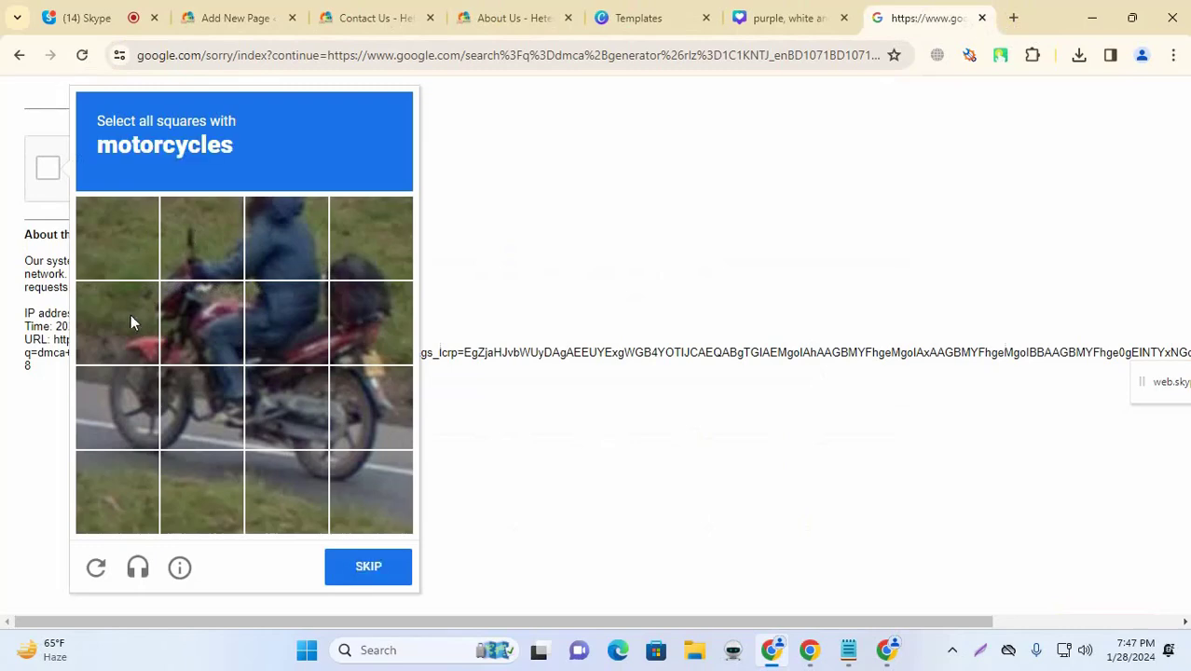
click(131, 323)
click(285, 319)
click(362, 314)
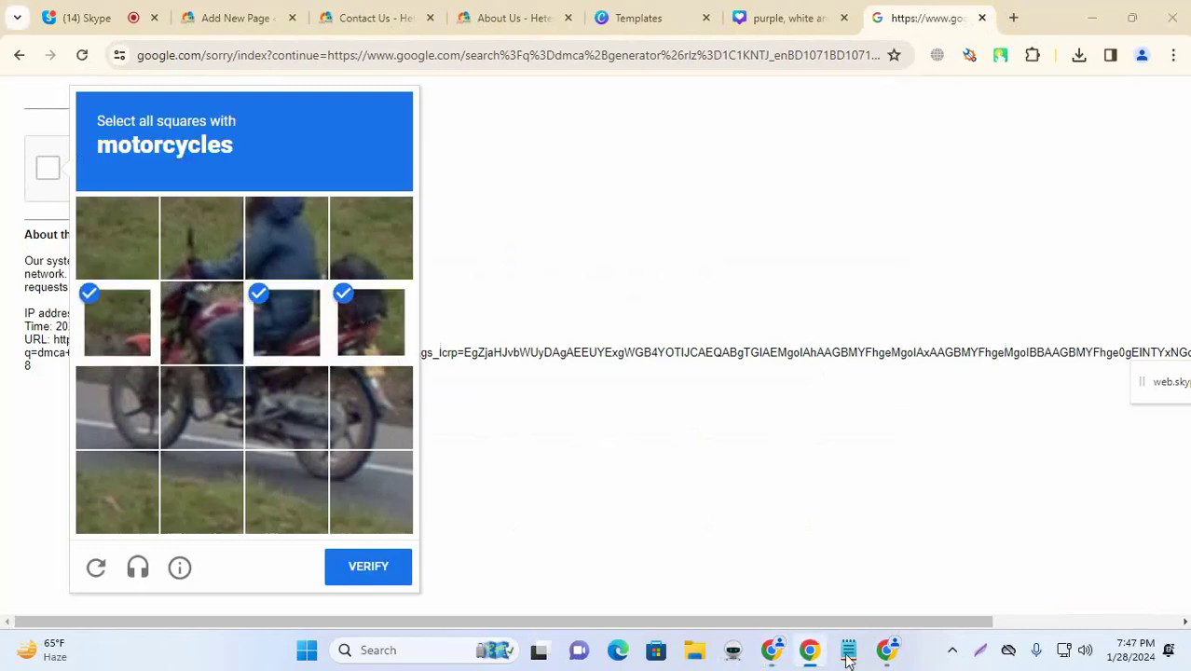
Step: Search 'dmca generator' in the other window and open the DMCA and Disclaimer Generator results in background tabs
click(887, 652)
click(325, 18)
text(DMCA)
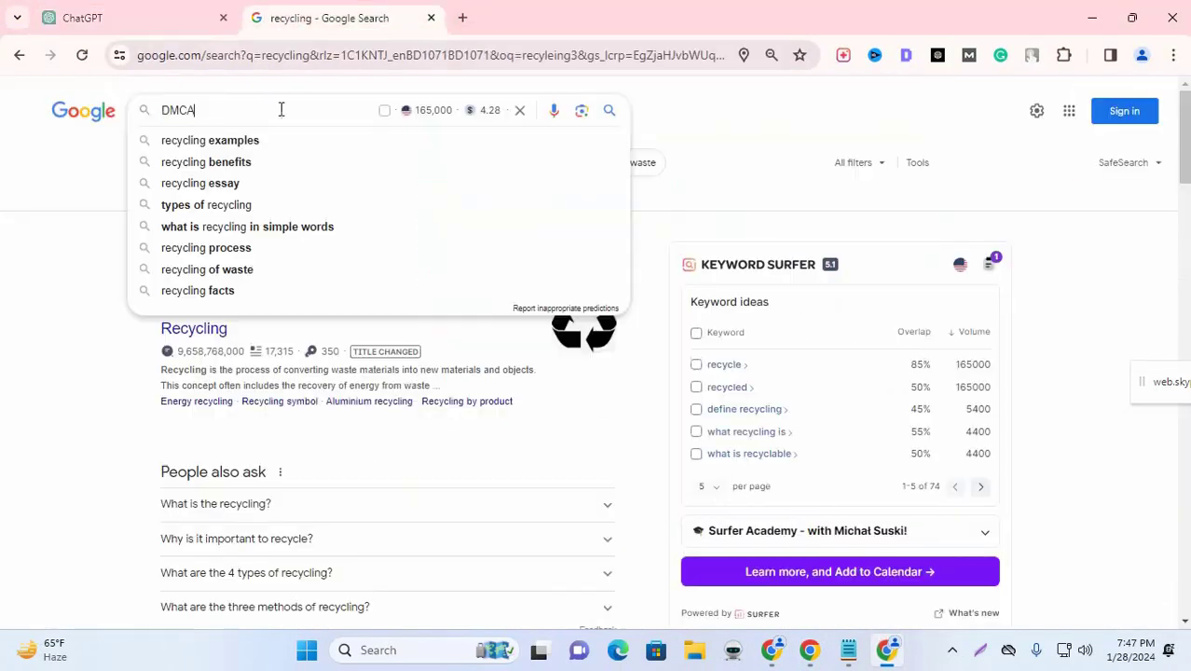
text( genera)
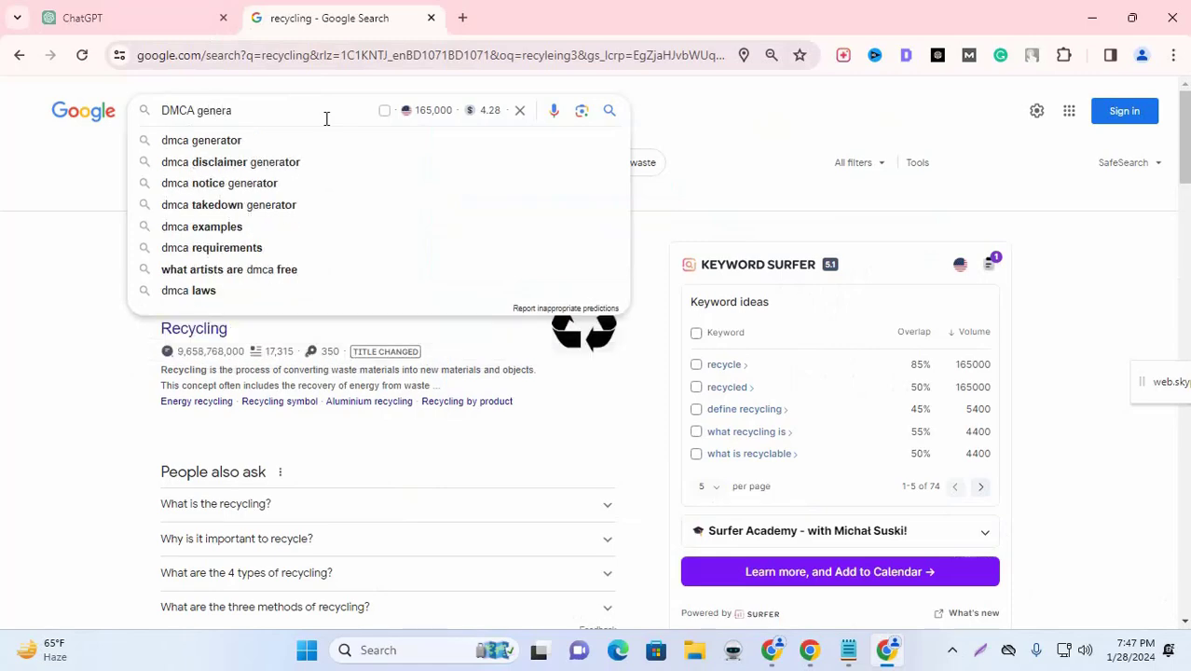
key(Down)
key(Return)
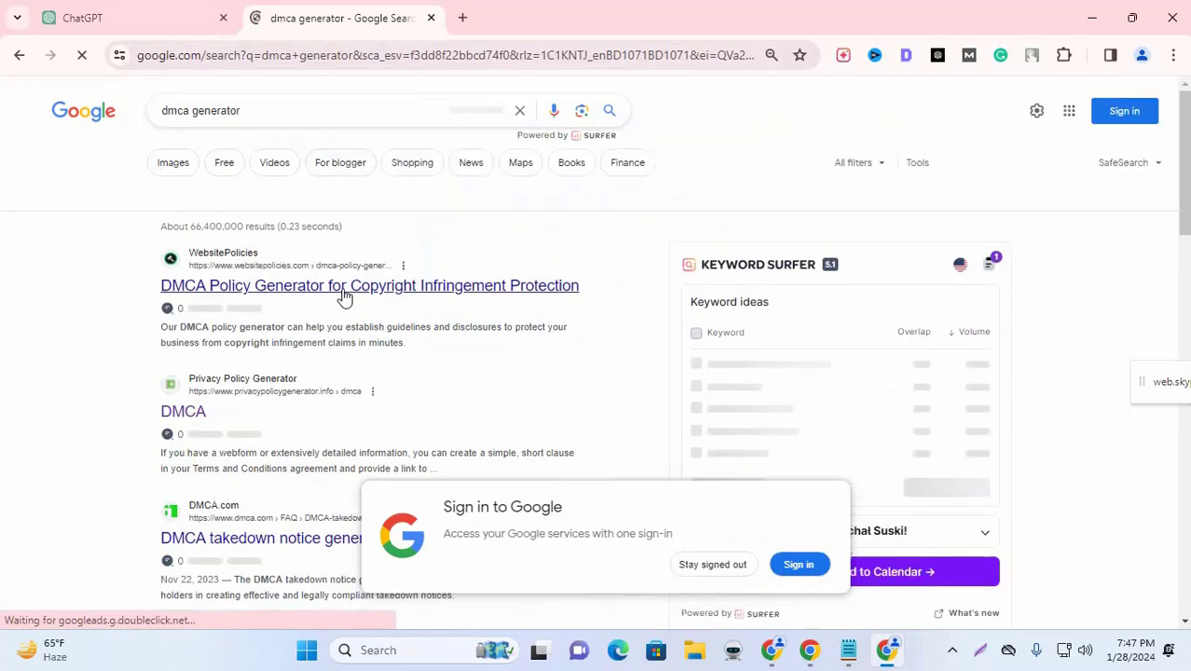
scroll(280, 298, down, 1)
middle_click(191, 322)
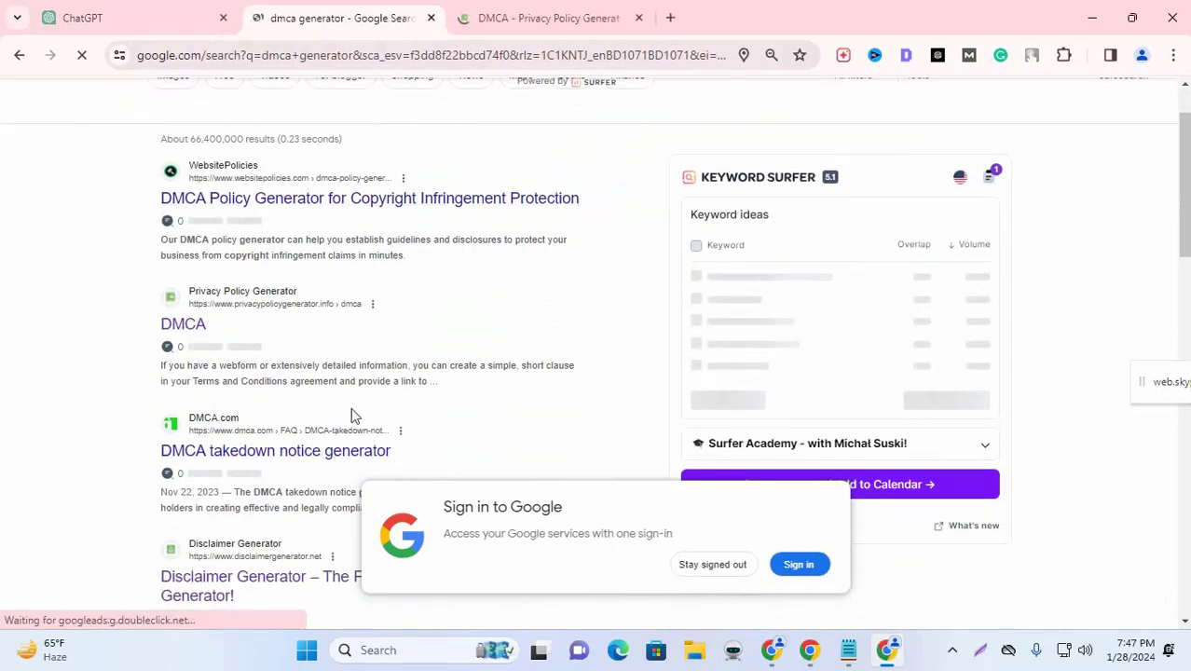
middle_click(234, 575)
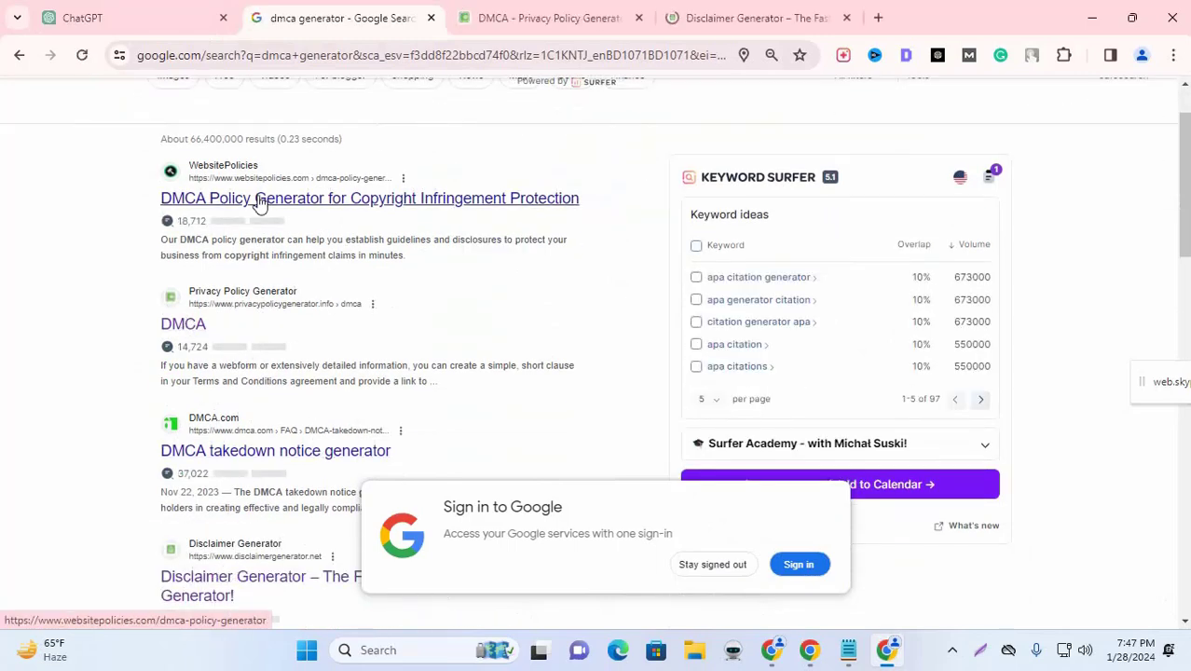
Step: Try the privacy policy generator wizard, choosing a policy for a website
click(582, 13)
scroll(824, 338, down, 8)
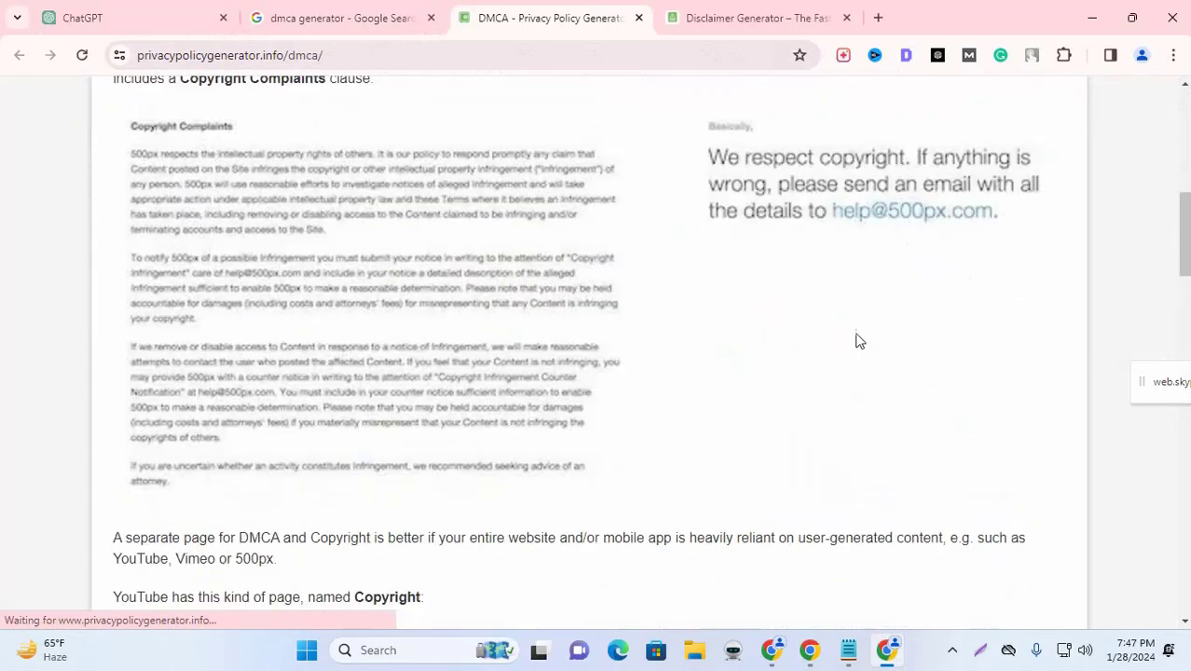
scroll(853, 338, up, 8)
click(837, 114)
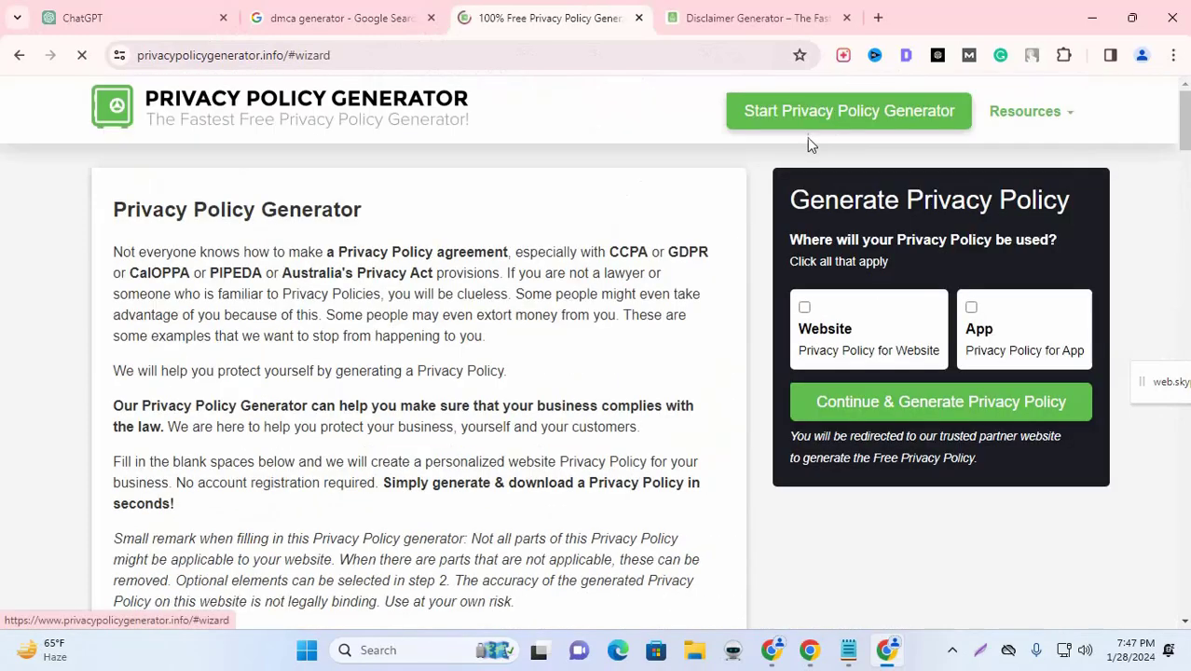
click(826, 313)
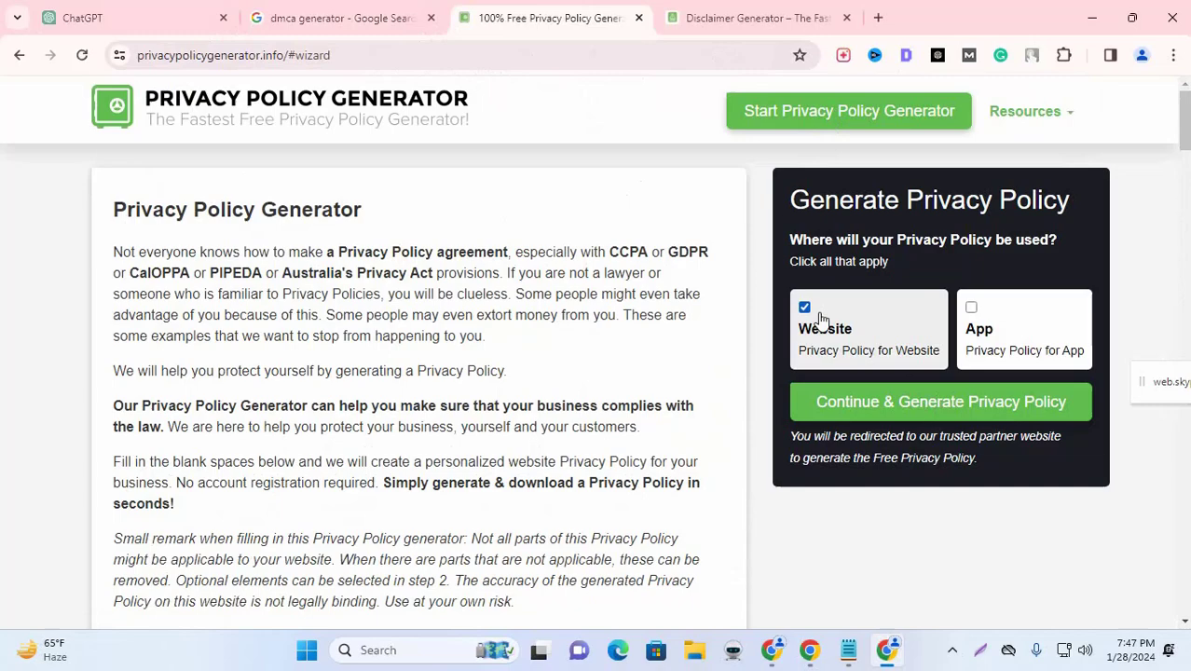
click(927, 402)
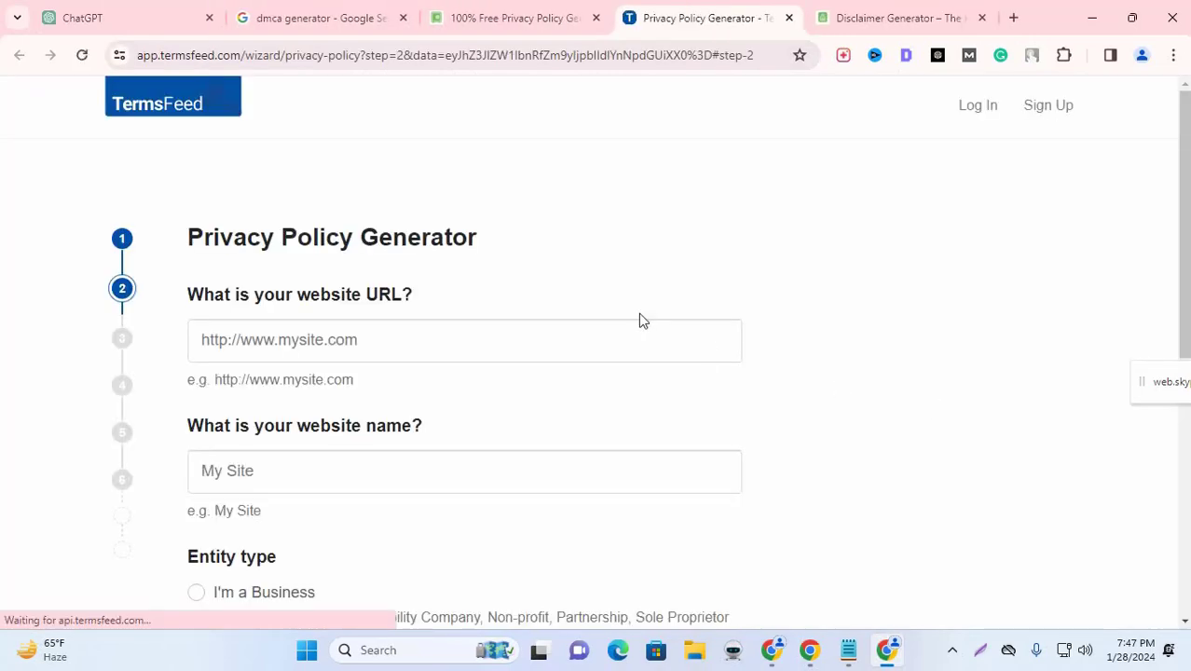
scroll(638, 319, down, 5)
Step: Close the TermsFeed page and move to the Disclaimer Generator's company name field
click(851, 17)
click(708, 18)
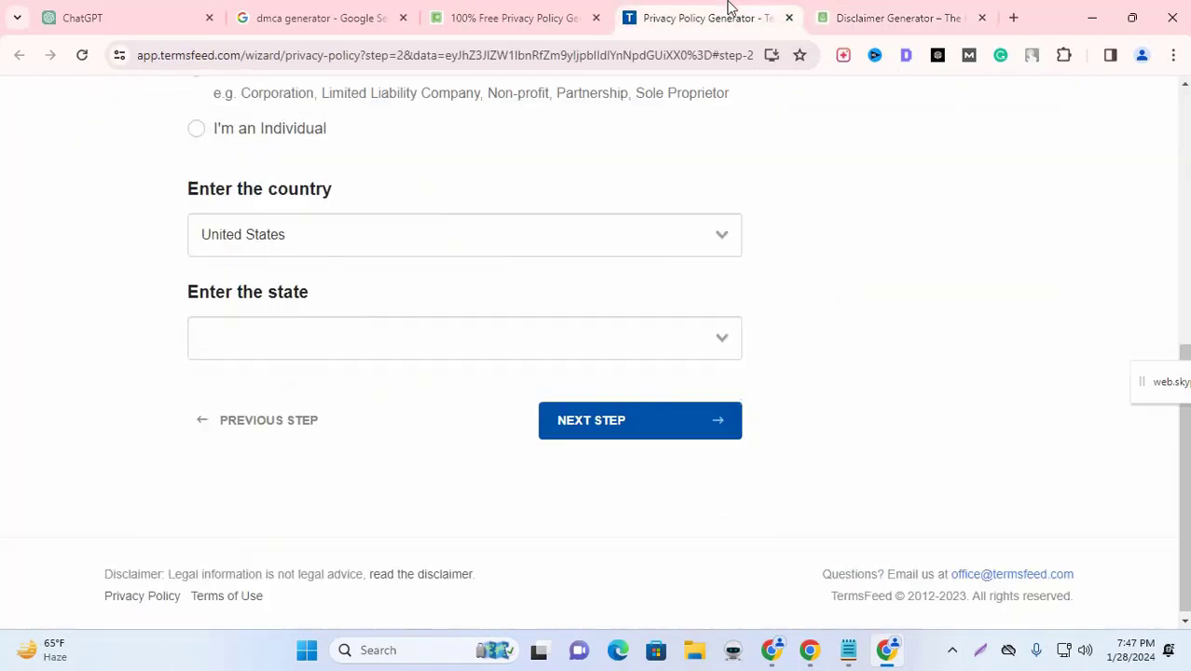
click(789, 17)
scroll(903, 362, down, 6)
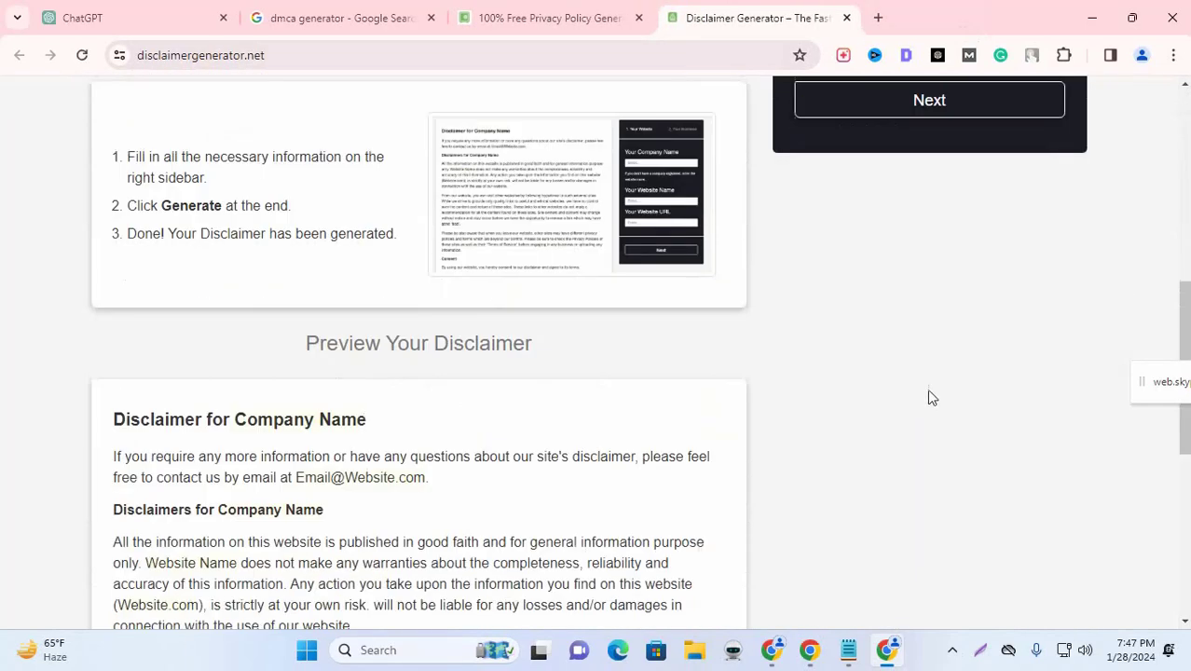
scroll(930, 395, up, 6)
click(910, 311)
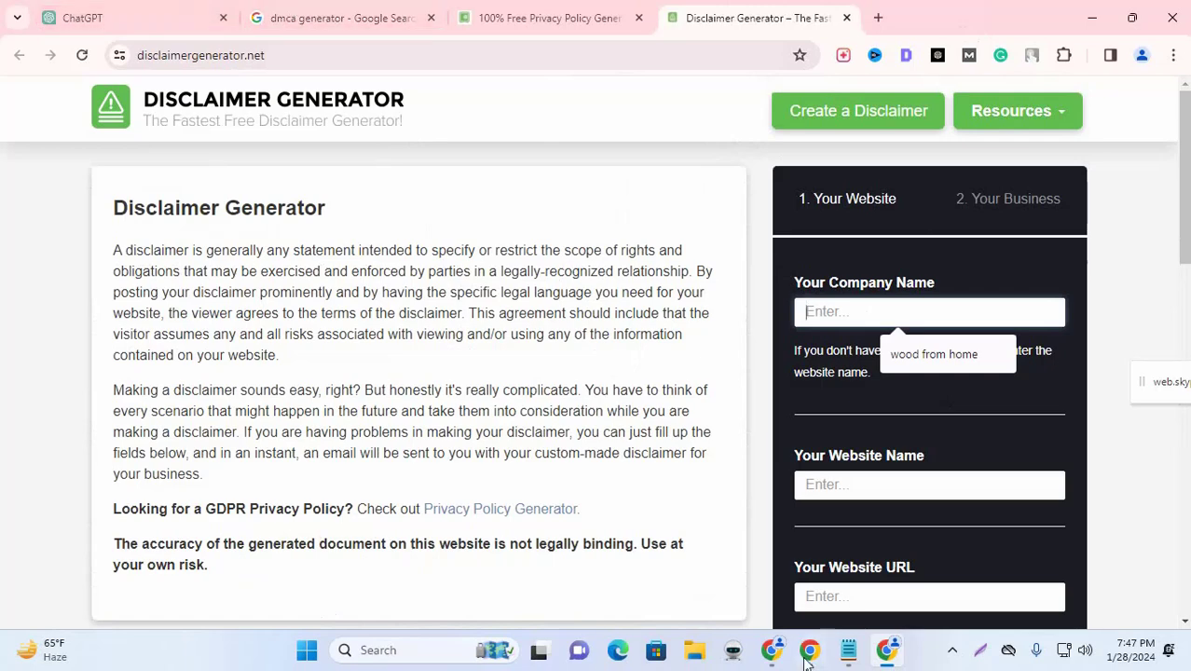
Step: Close the Google captcha tab and select the heterbattery.com domain in the DMCA draft's address
click(775, 652)
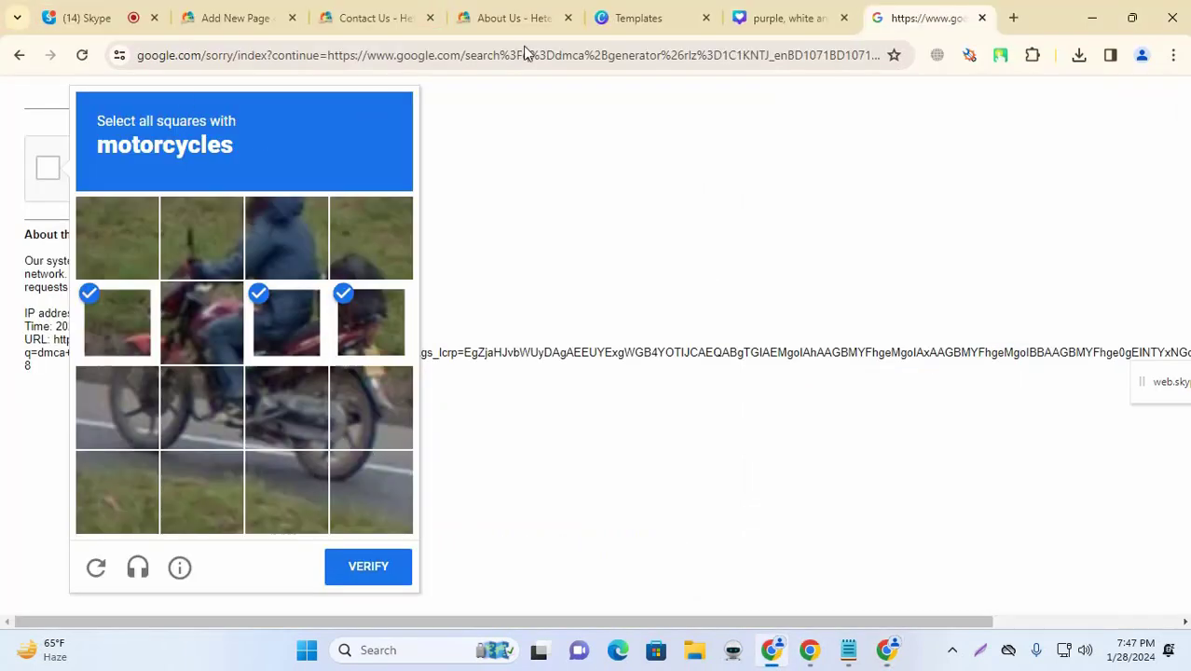
middle_click(925, 15)
click(261, 16)
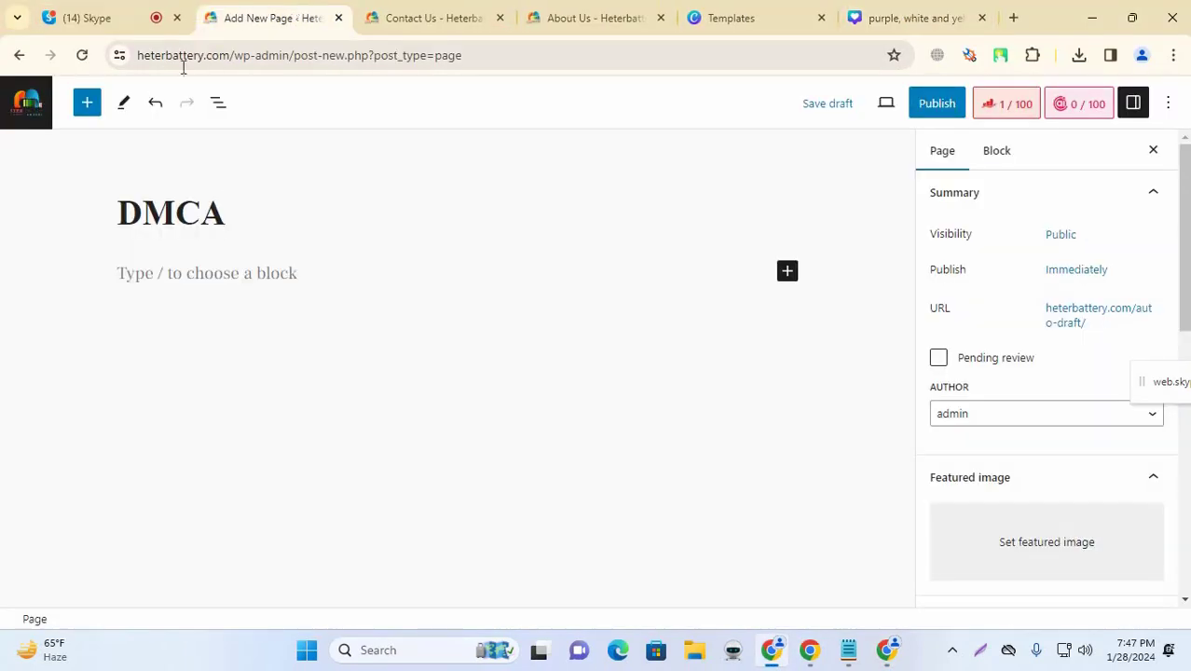
click(220, 60)
click(227, 58)
click(280, 56)
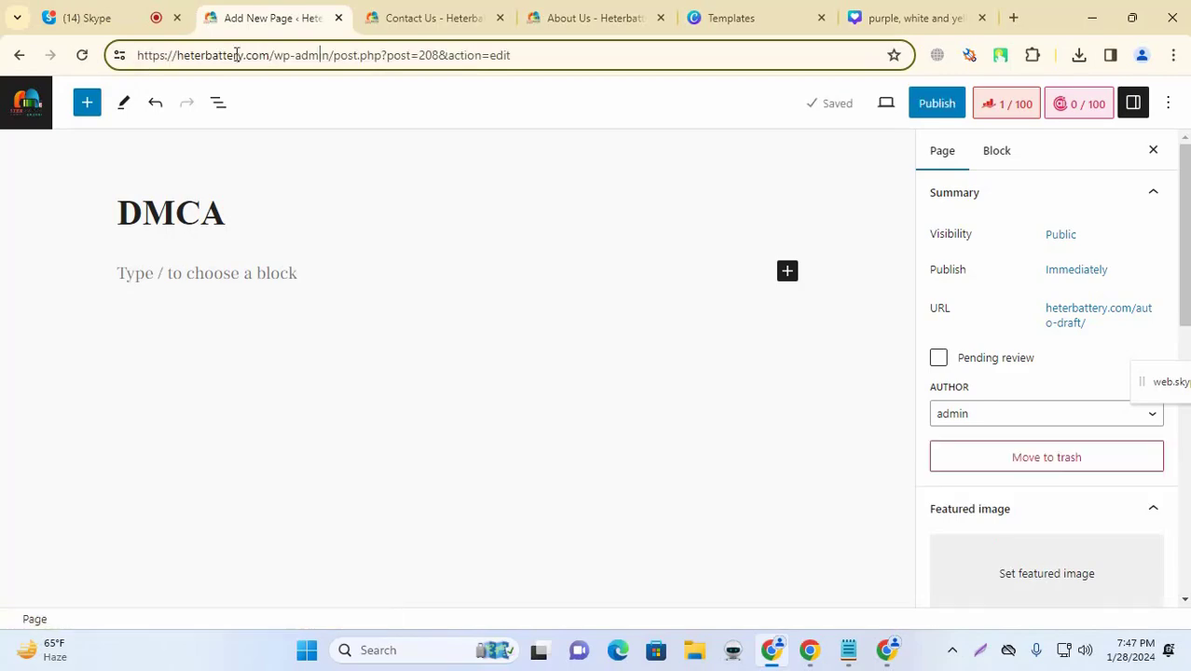
drag(270, 55, 174, 58)
key(ctrl+c)
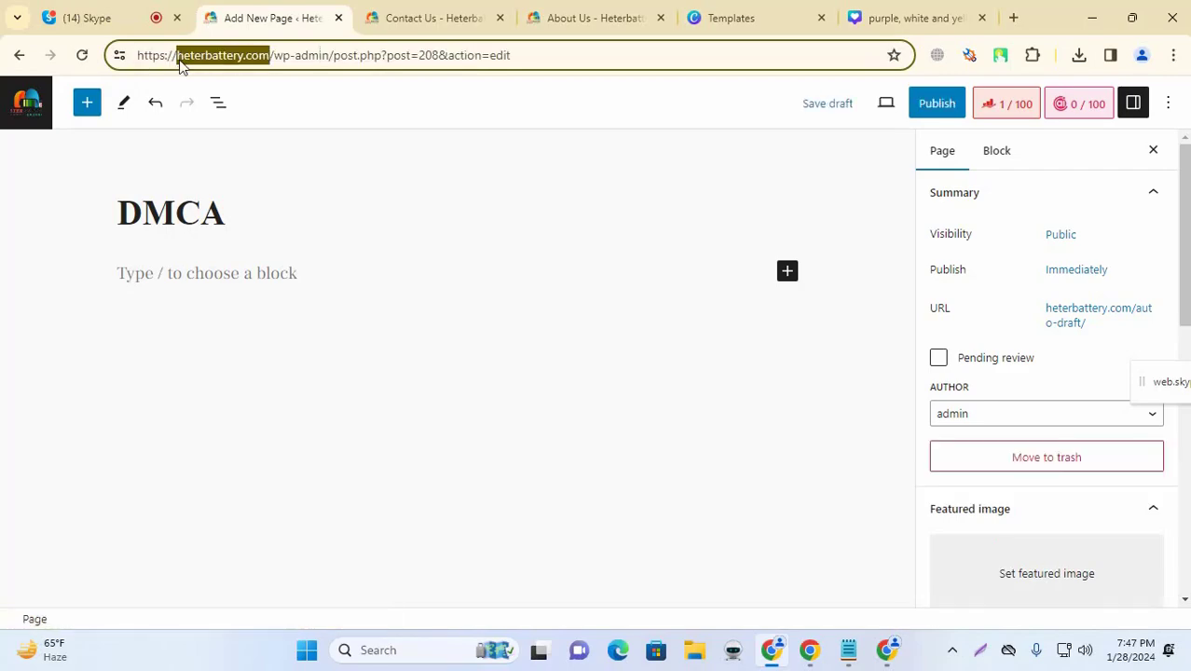
Step: Paste the domain into Company Name and Website Name, removing 'com' from the company name
click(1093, 18)
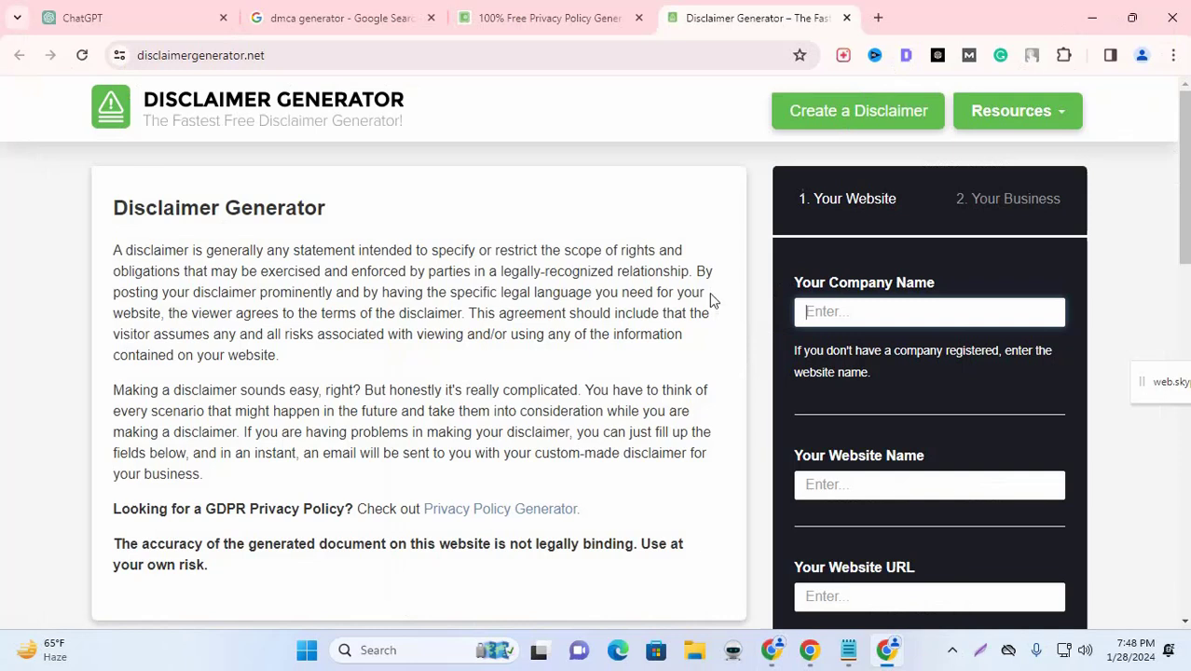
click(836, 321)
key(ctrl+v)
click(861, 492)
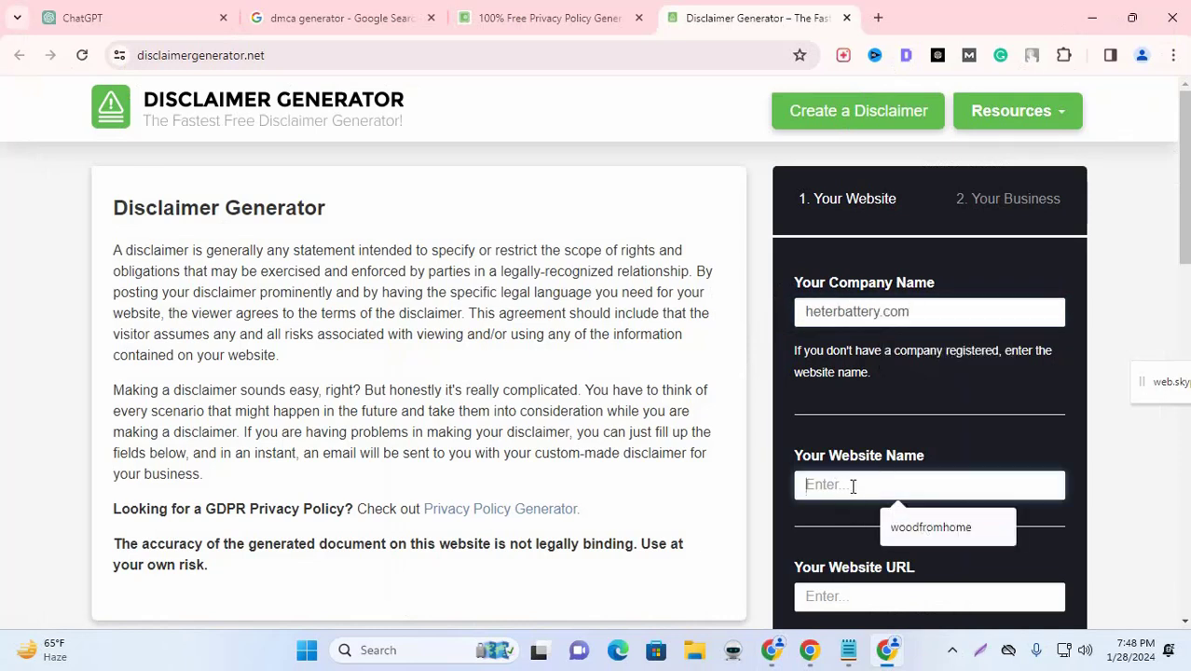
key(ctrl+v)
drag(882, 312, 939, 317)
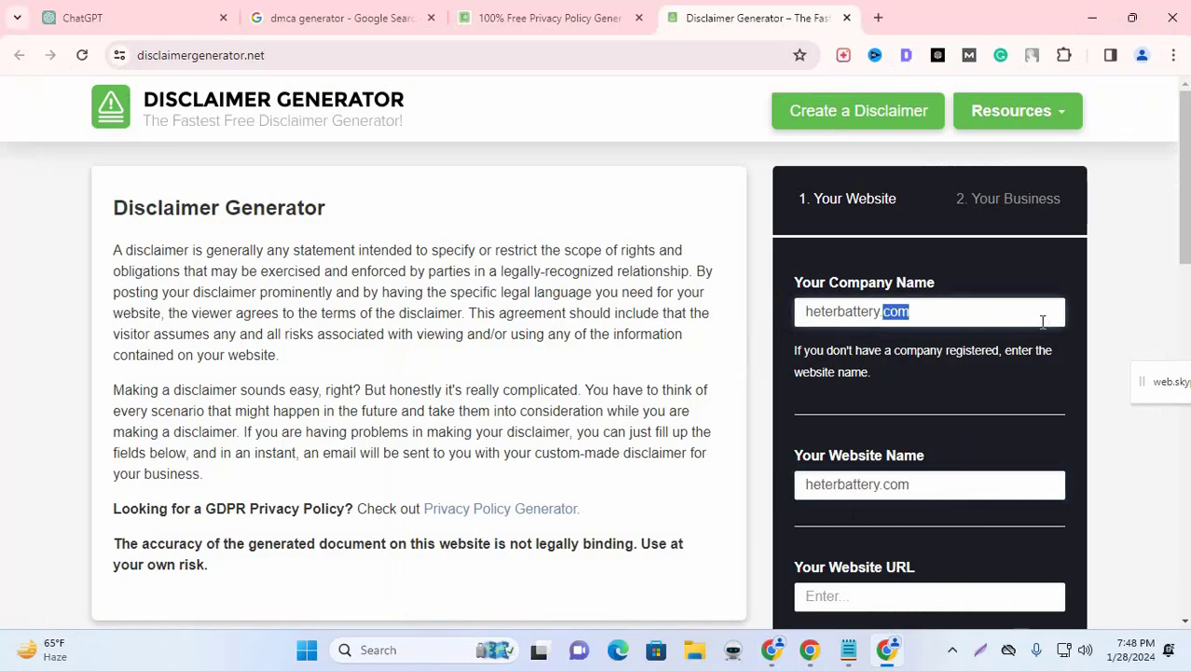
key(BackSpace)
key(BackSpace)
click(856, 497)
click(887, 650)
click(772, 650)
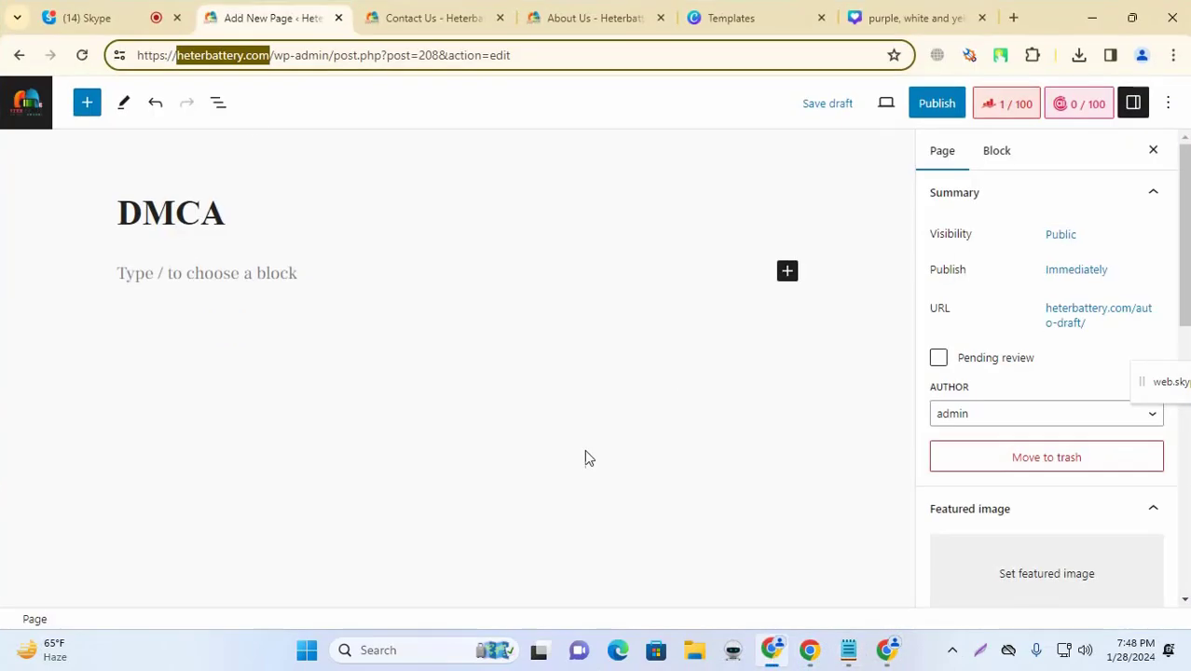
click(224, 55)
drag(270, 55, 48, 56)
key(ctrl+c)
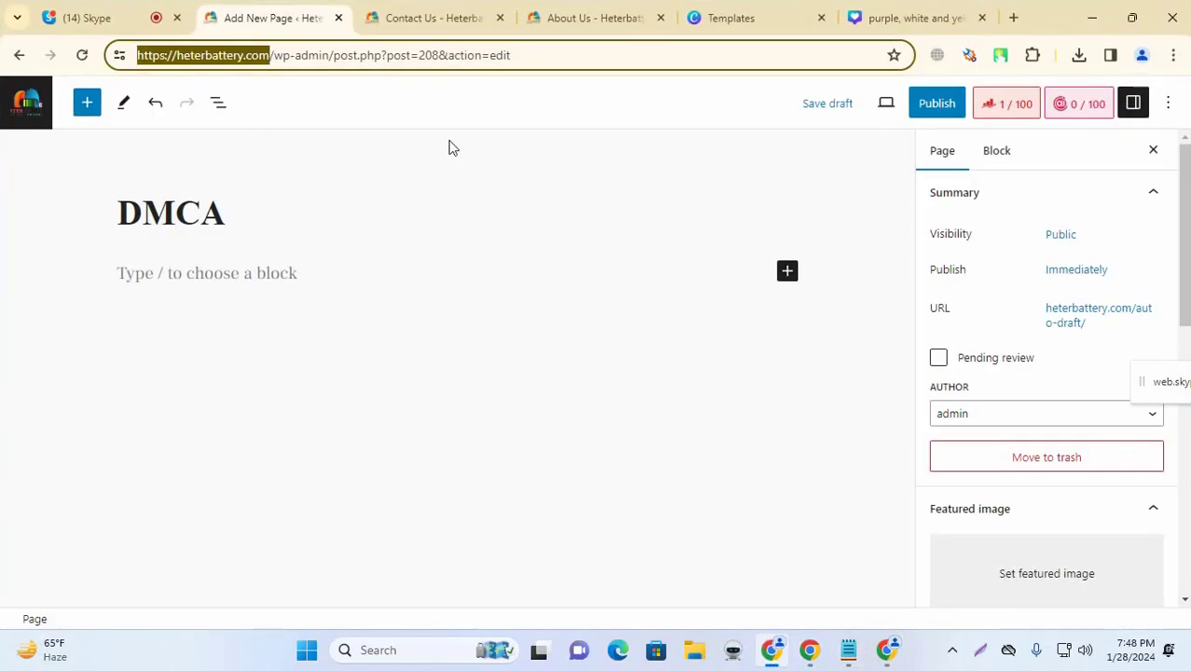
click(886, 652)
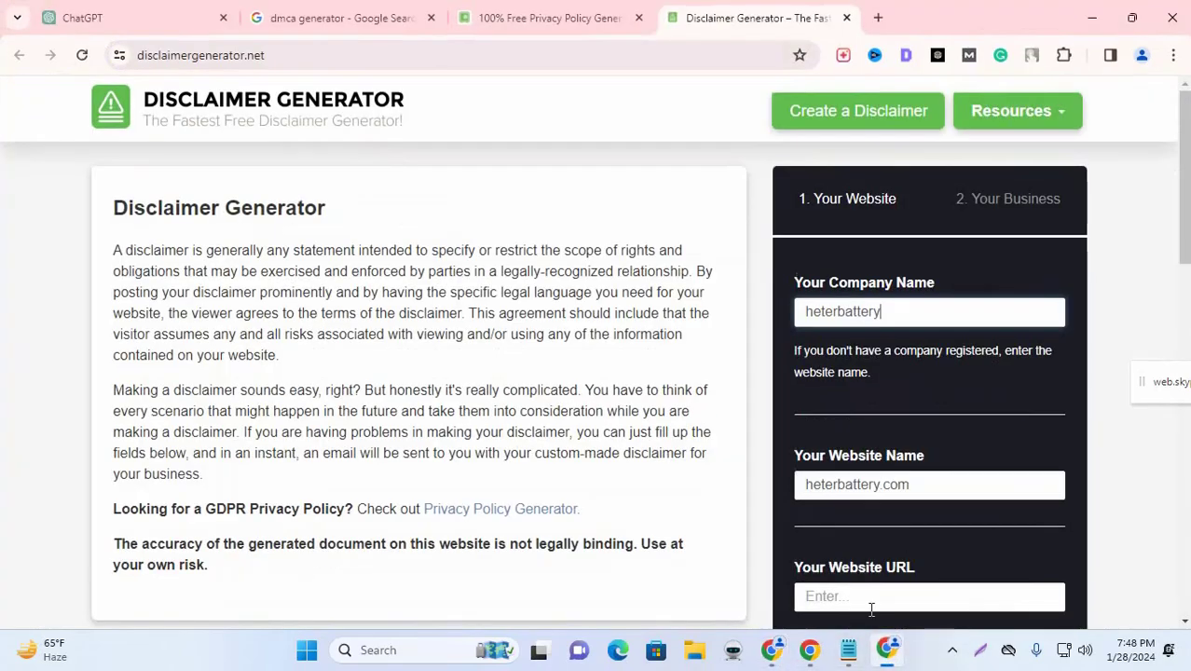
click(854, 598)
key(ctrl+v)
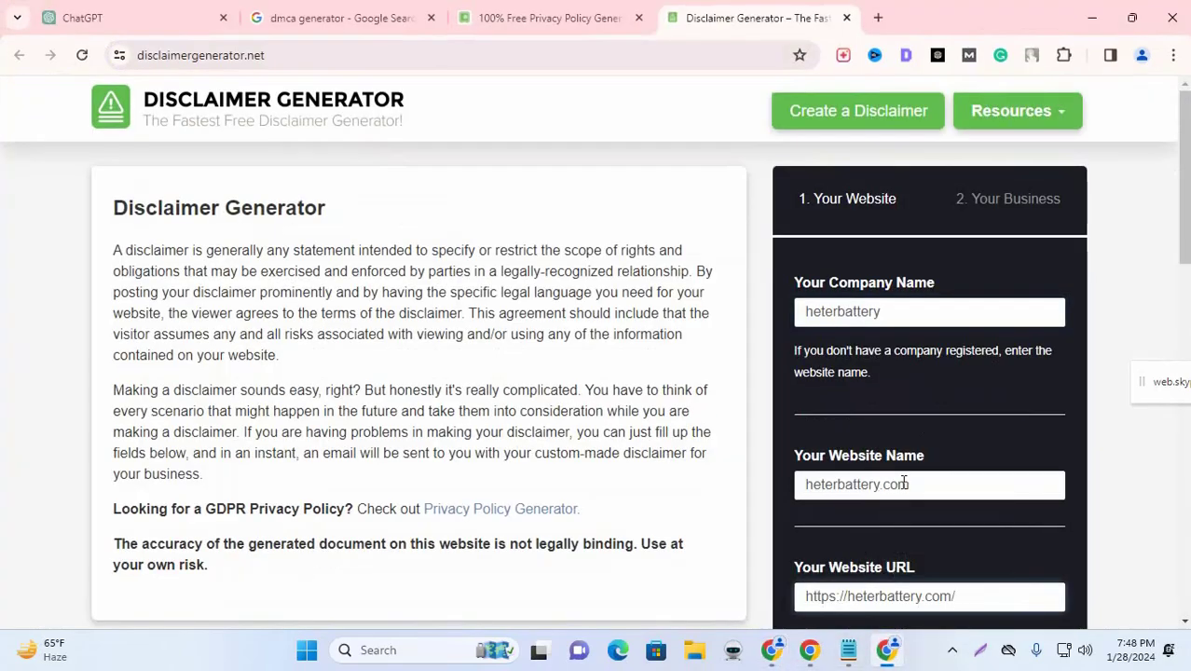
drag(879, 486, 983, 487)
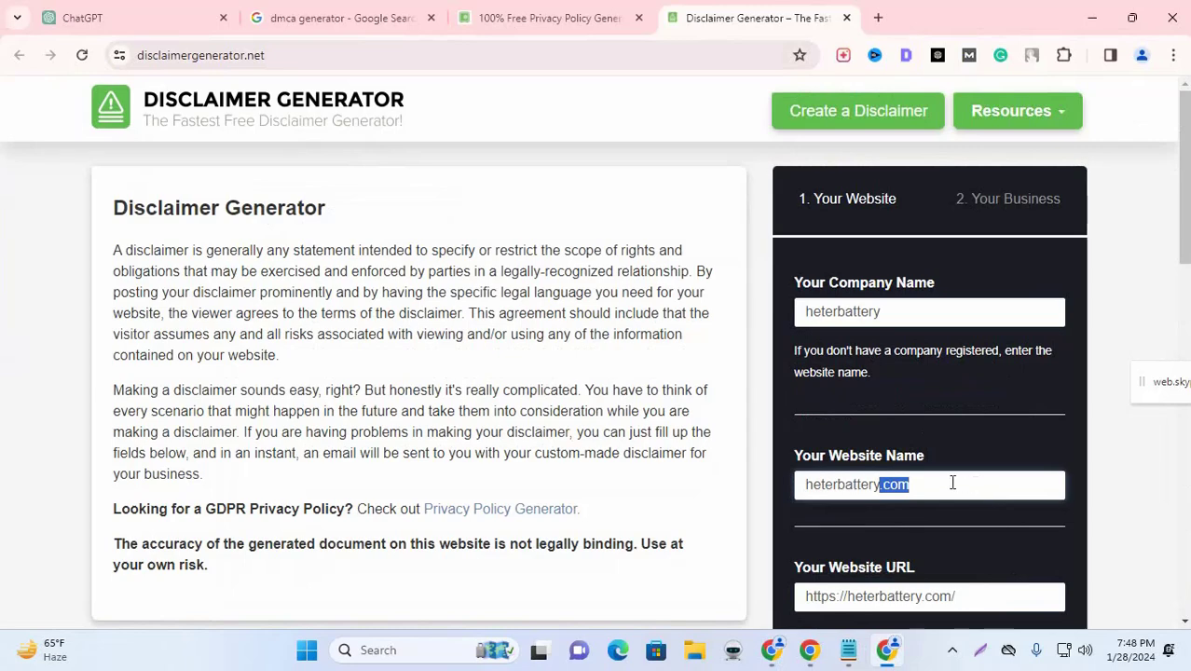
key(BackSpace)
click(840, 312)
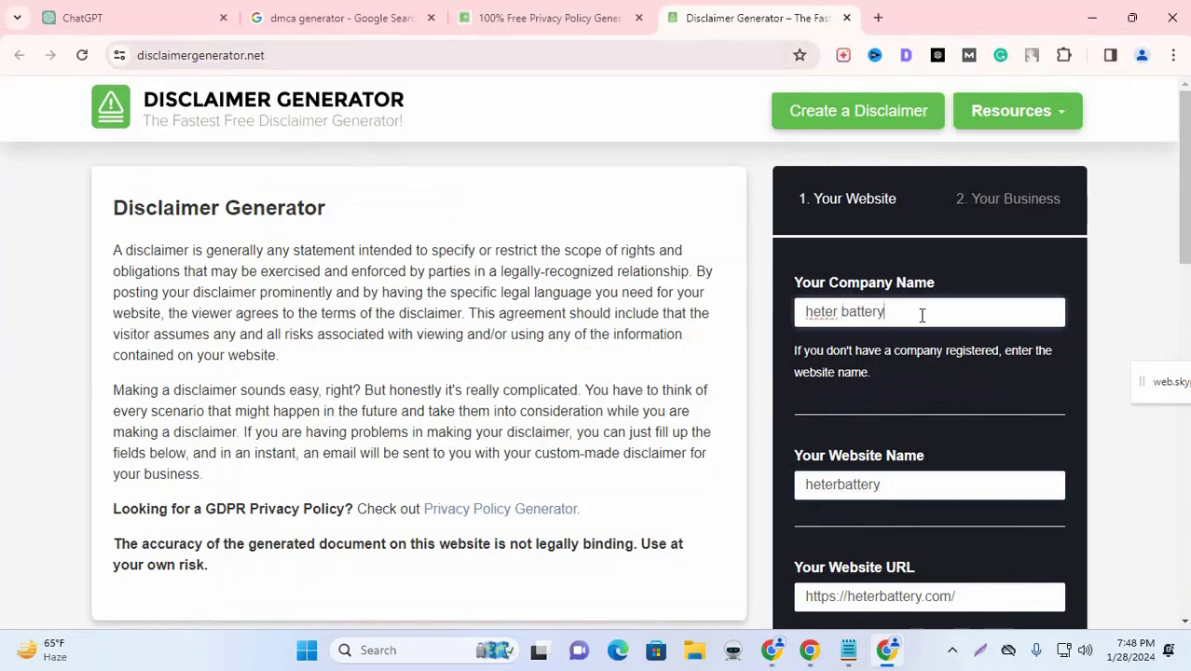
scroll(913, 418, down, 4)
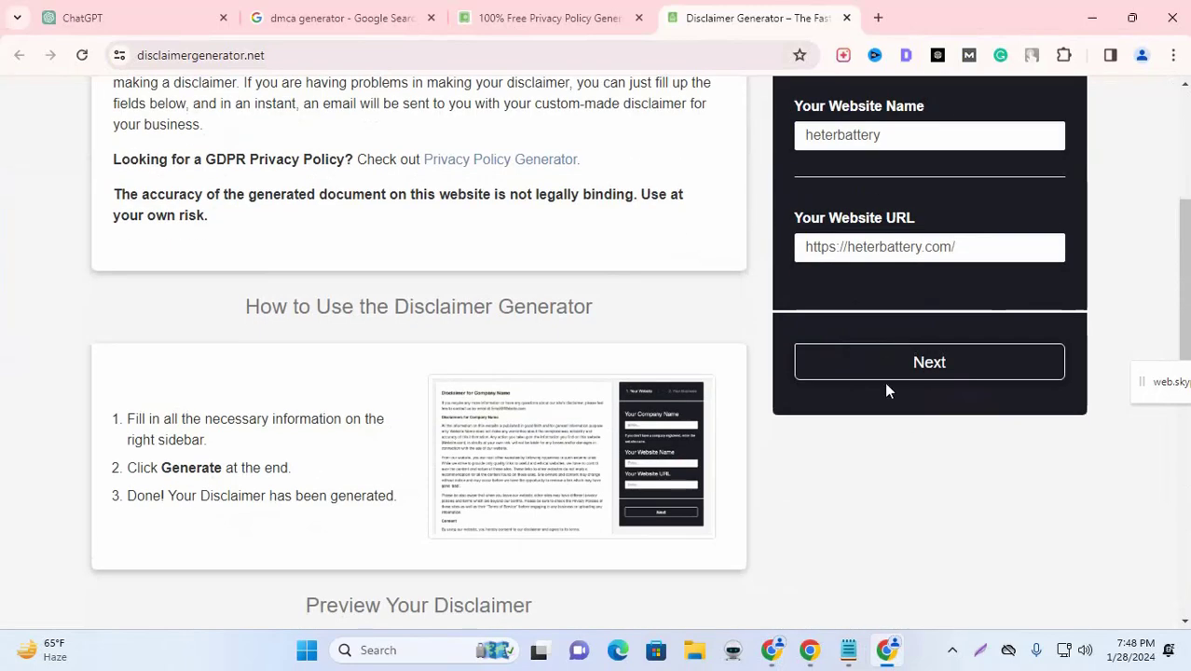
Step: Set the business country to Bangladesh and enter an info@ contact email built from the site domain
click(893, 371)
click(887, 228)
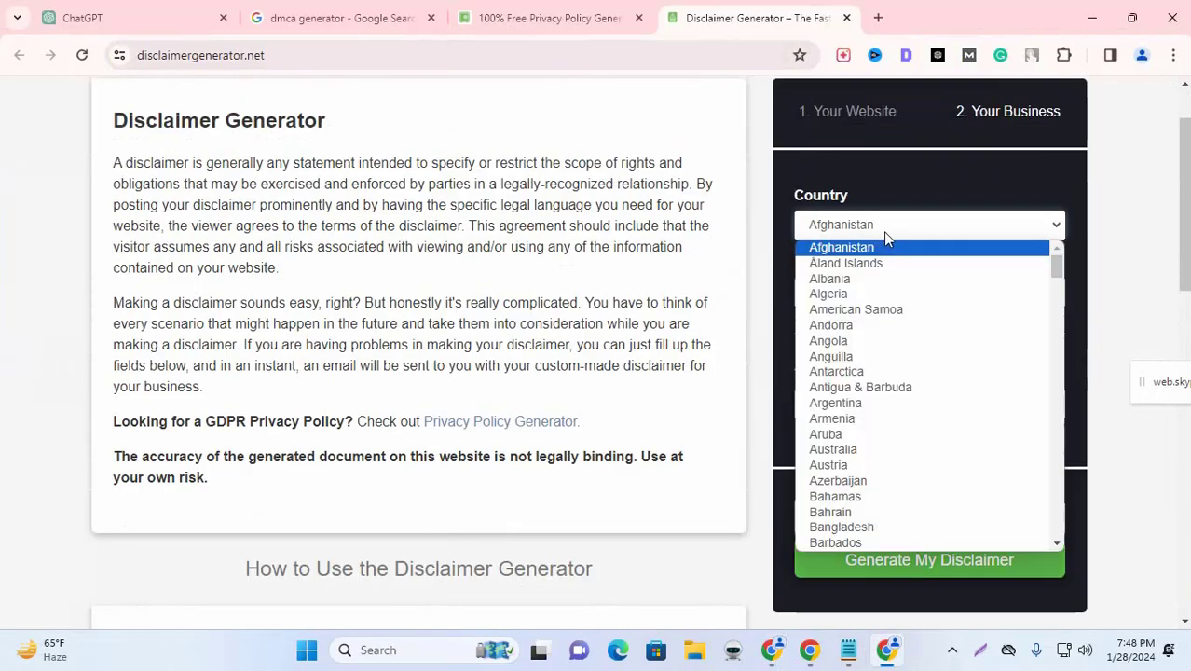
key(b)
click(841, 526)
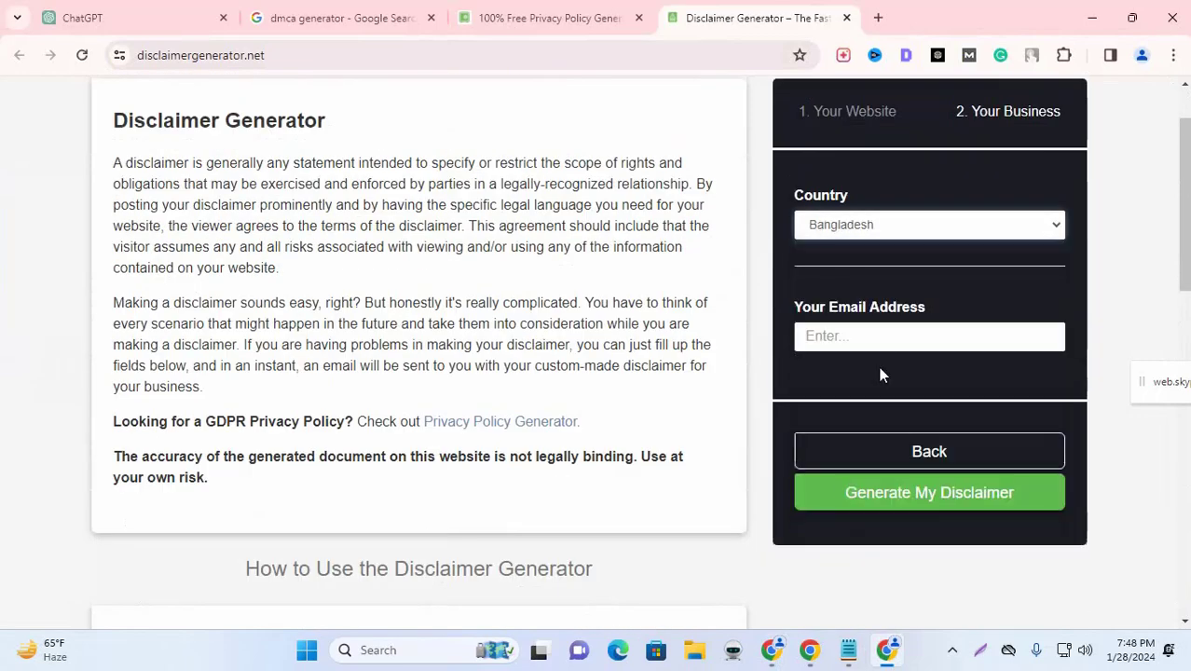
click(880, 338)
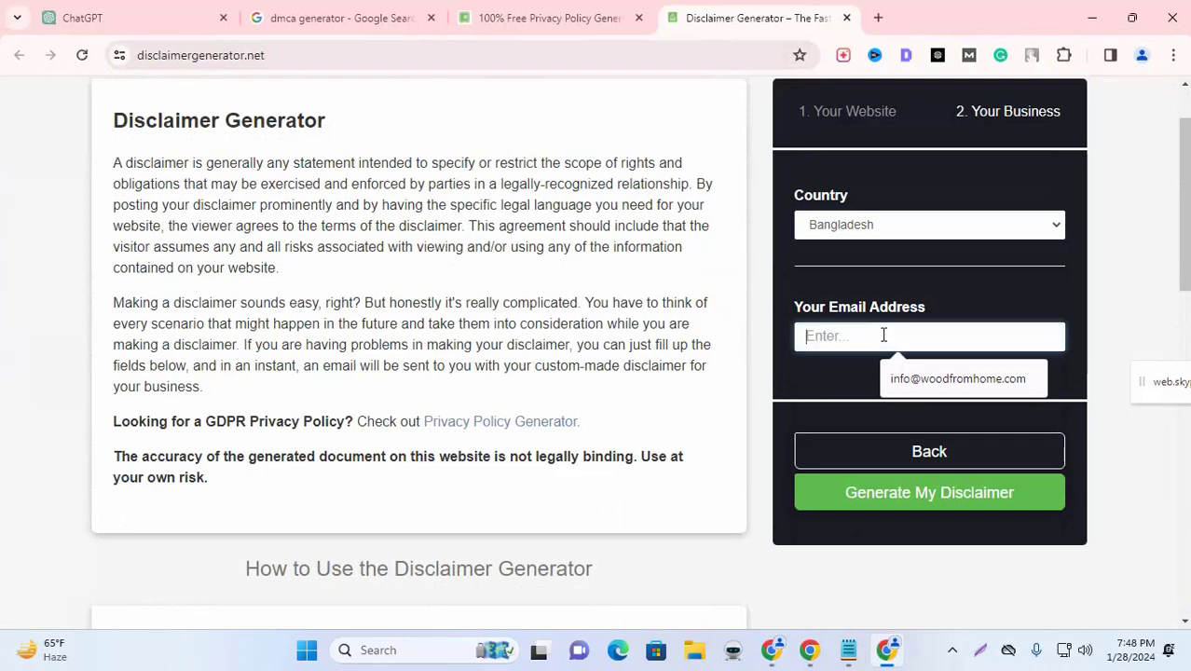
key(ctrl+v)
drag(849, 332, 708, 330)
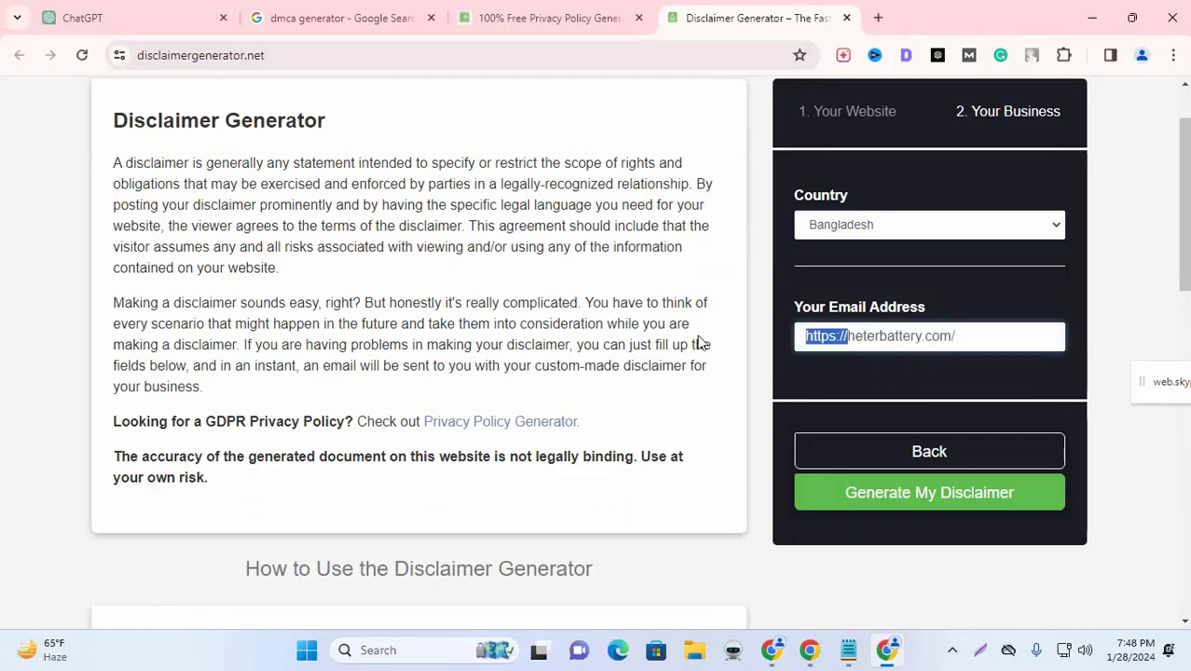
text(info@)
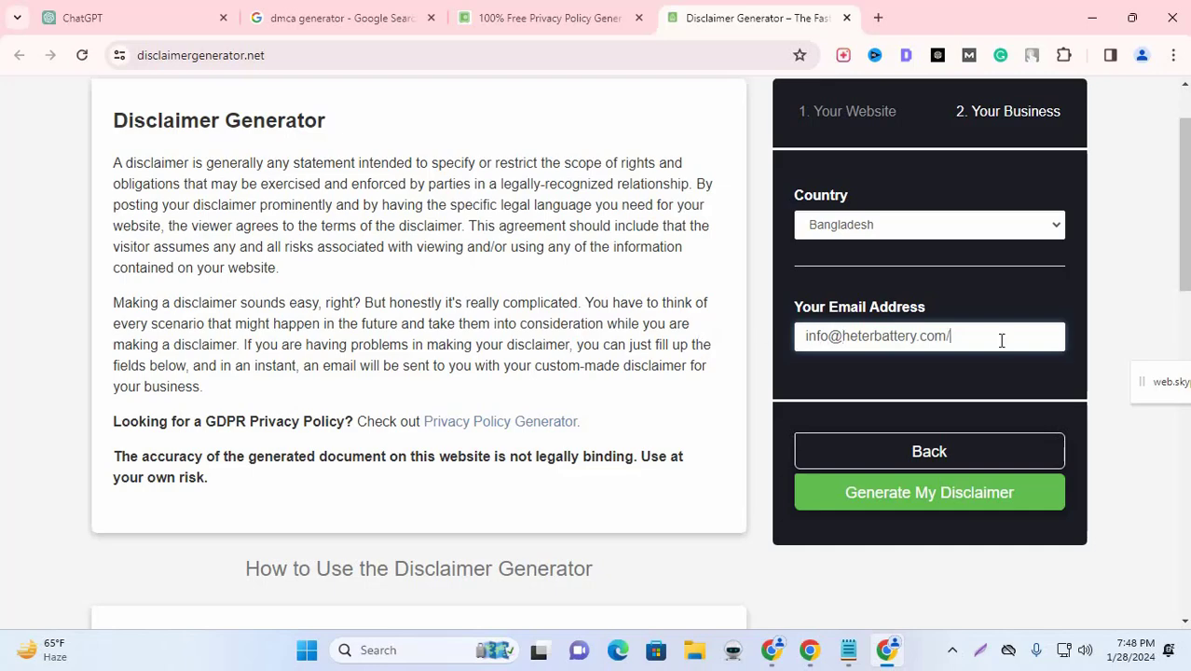
click(1005, 306)
Step: Generate the heter battery disclaimer and copy its hosted link
scroll(995, 364, up, 1)
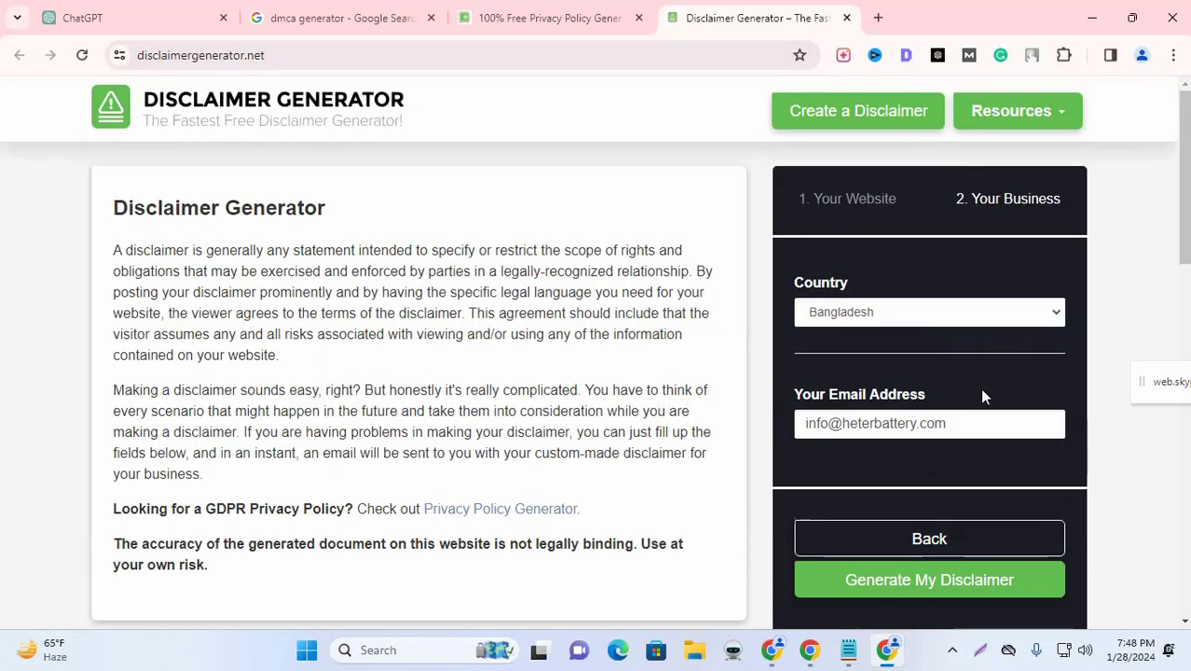
scroll(980, 388, down, 3)
scroll(966, 426, up, 2)
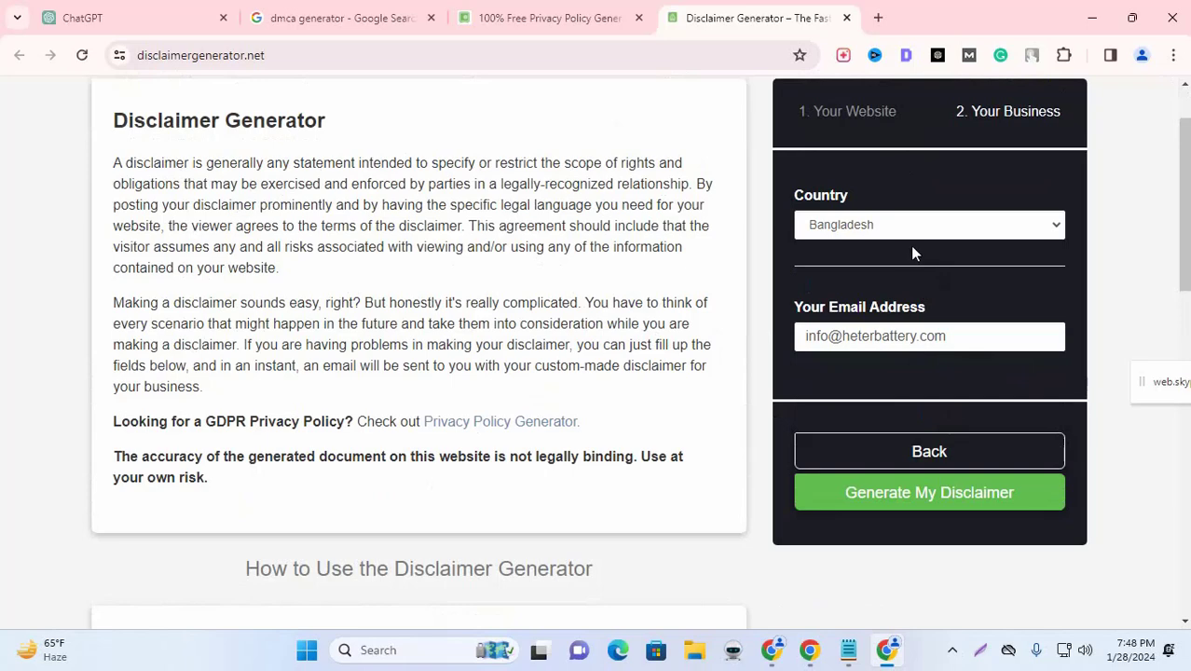
scroll(923, 266, up, 1)
scroll(930, 307, down, 2)
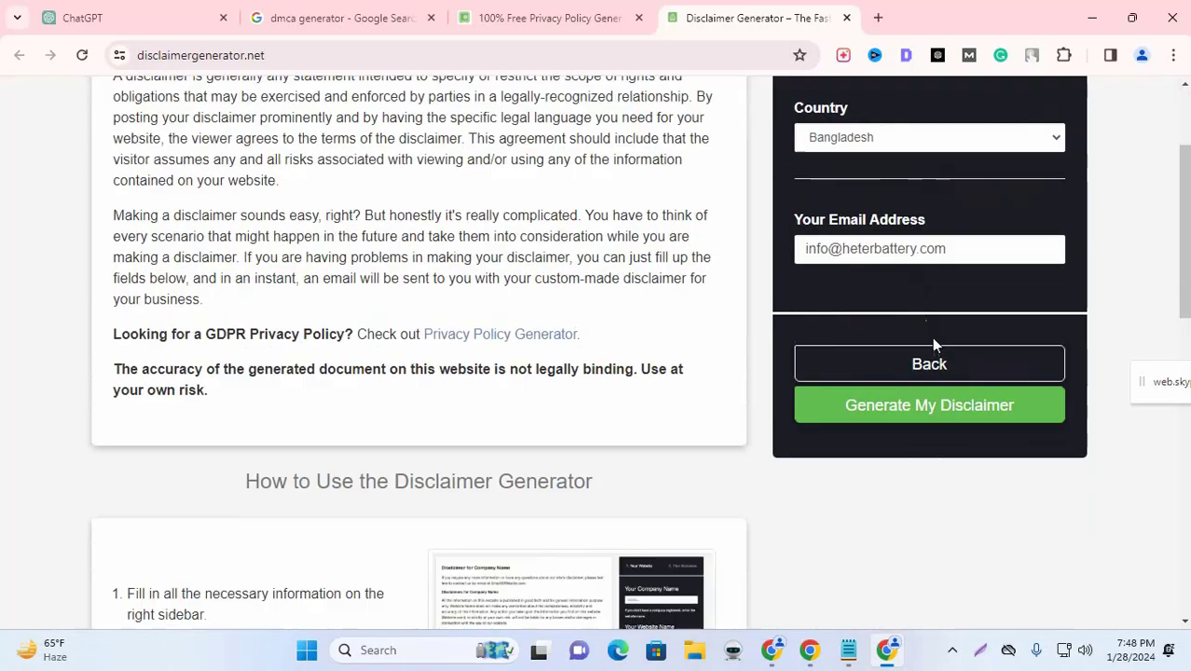
click(940, 412)
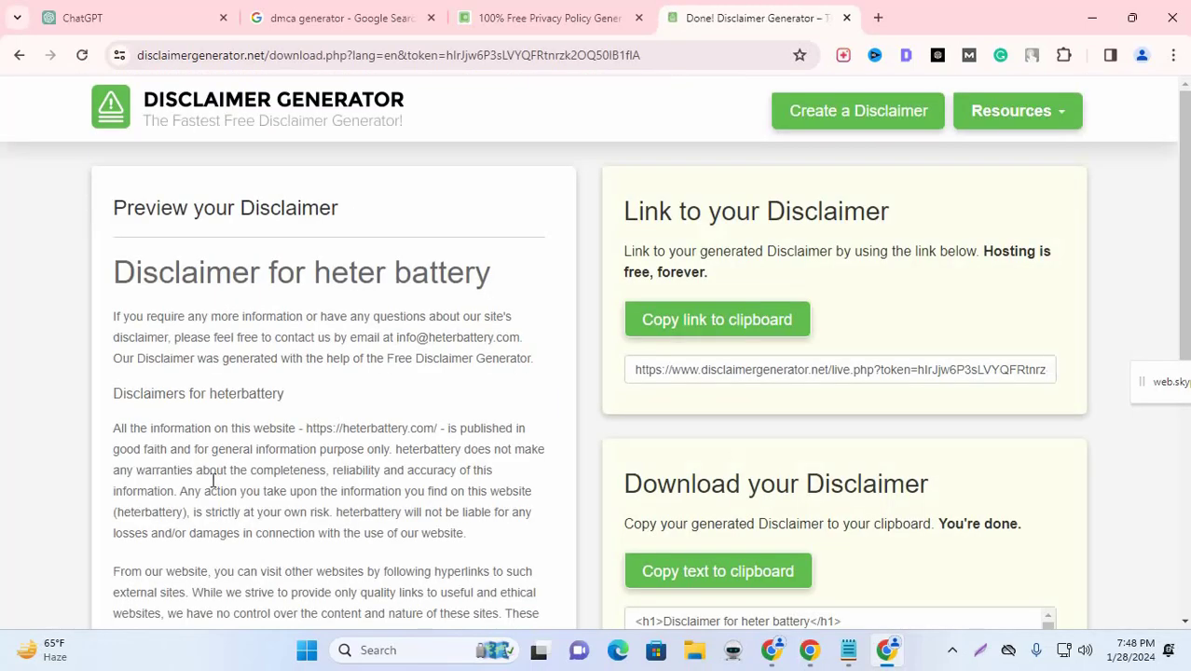
scroll(415, 443, down, 4)
scroll(403, 337, up, 4)
click(676, 328)
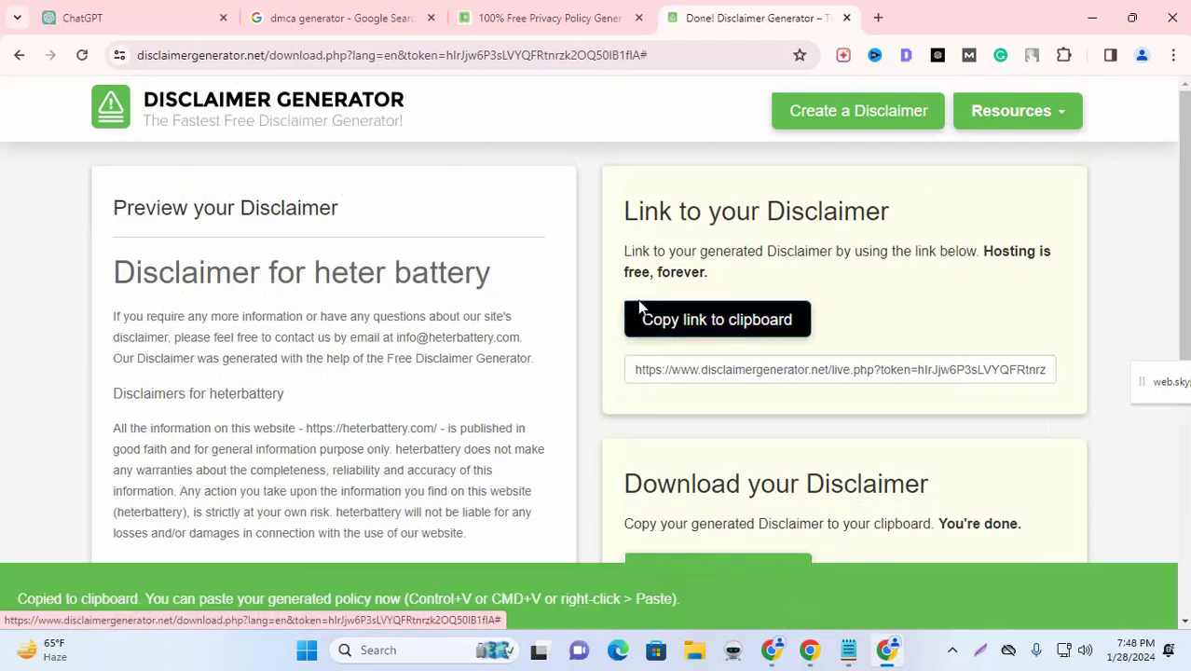
Step: Paste the disclaimer link into the DMCA page body, then undo the failed embed
click(518, 11)
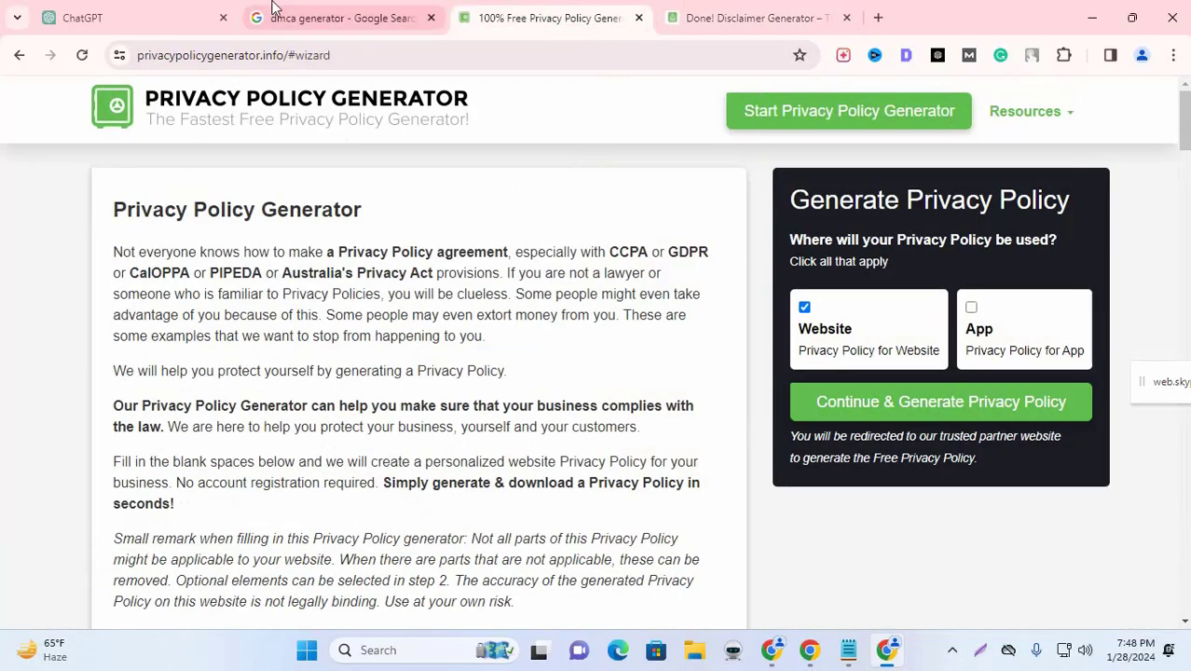
click(800, 655)
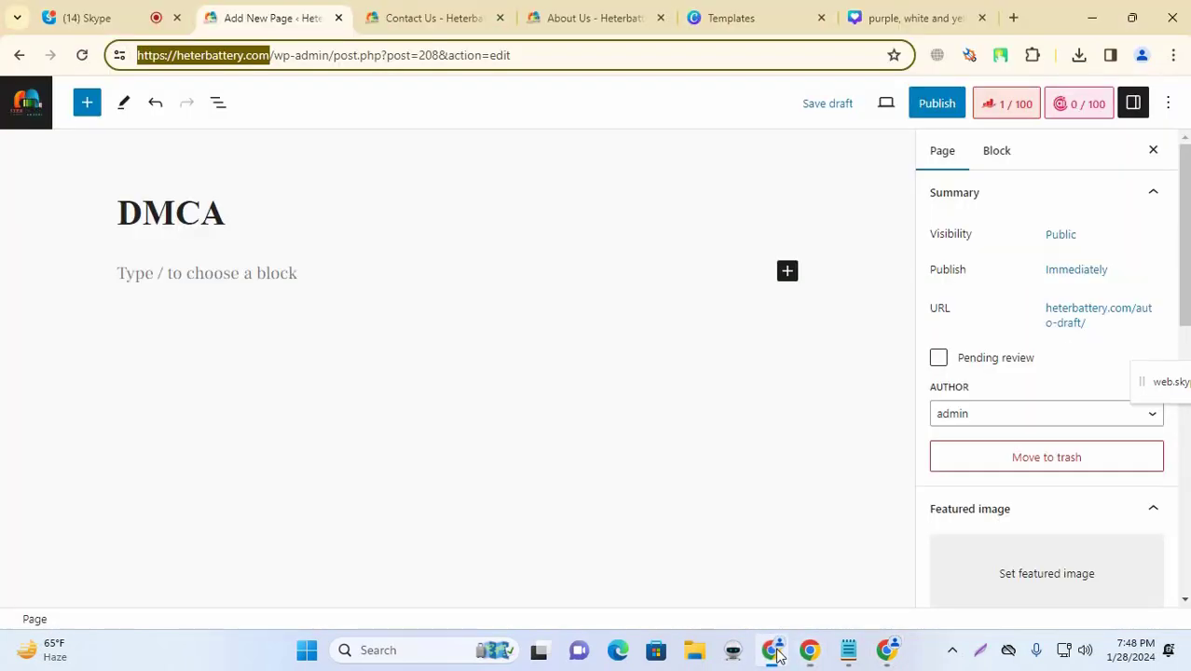
click(290, 275)
key(ctrl+v)
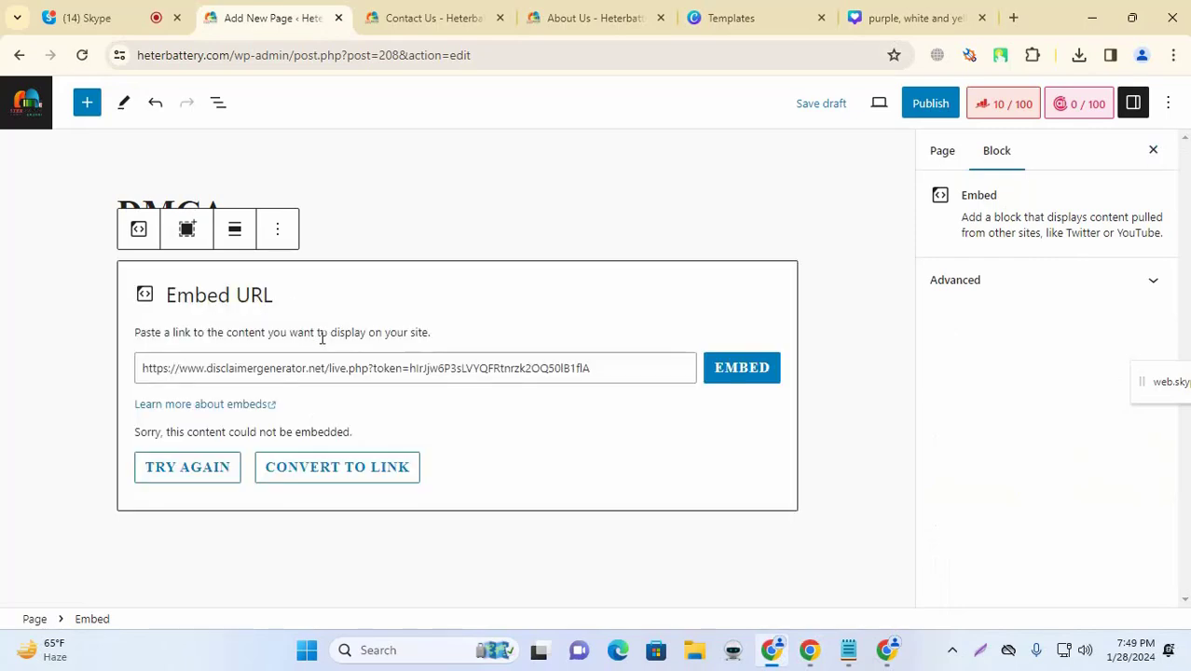
key(ctrl+z)
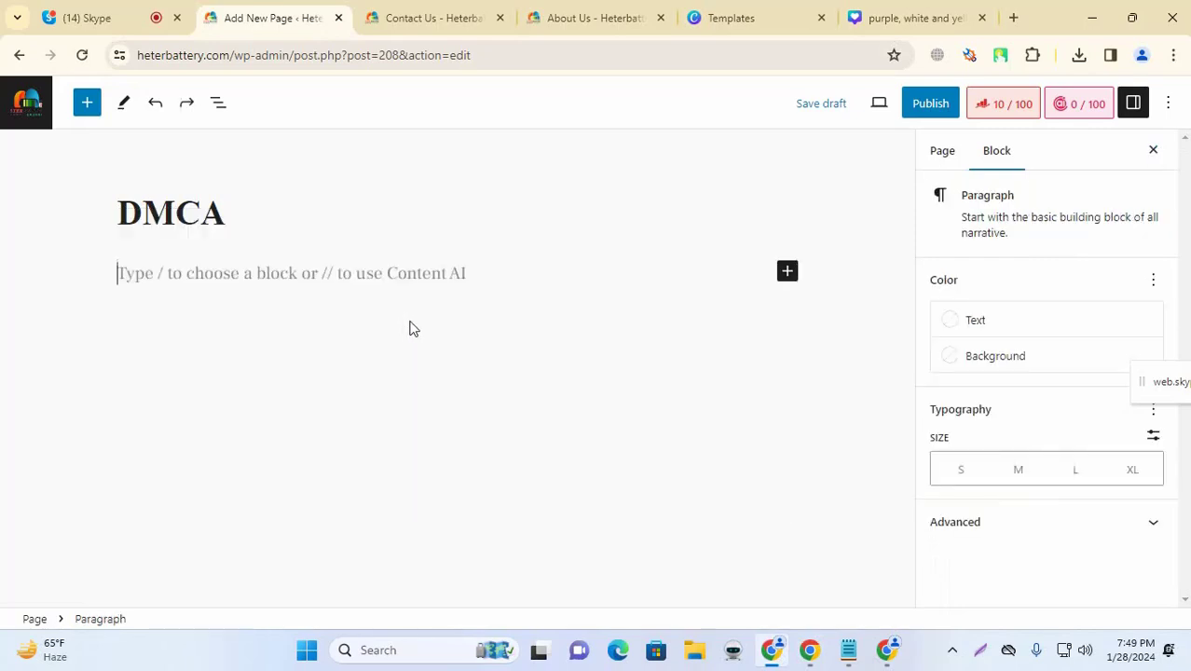
Step: Copy the full disclaimer text from the finished Disclaimer Generator page
click(904, 657)
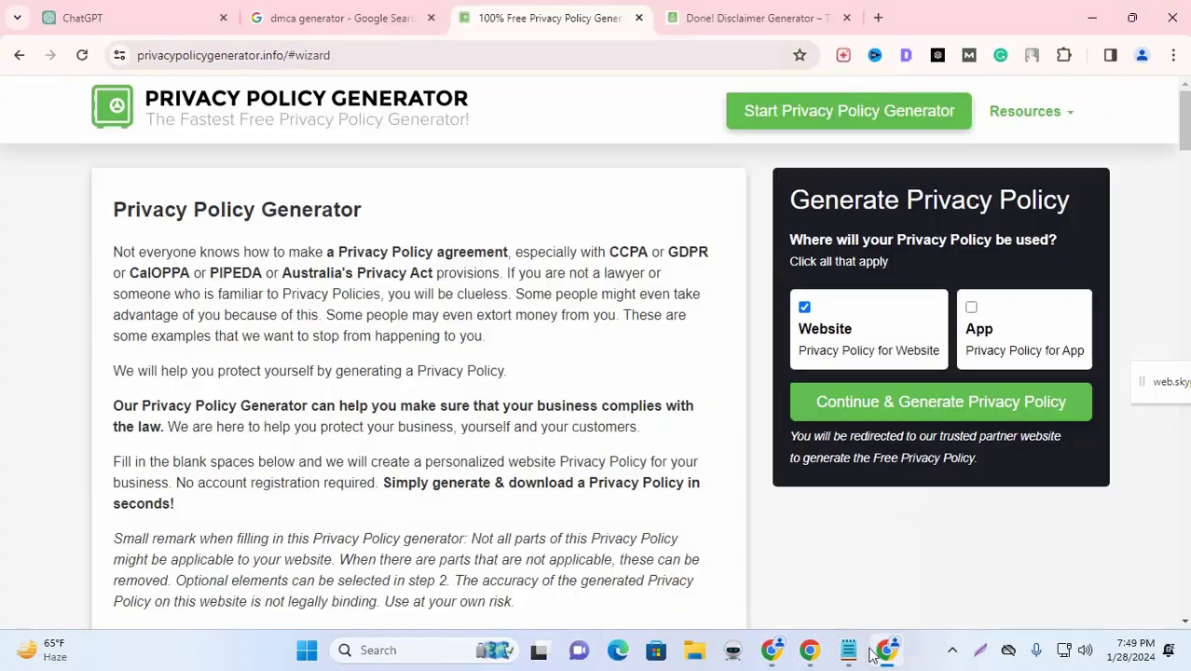
click(759, 17)
scroll(781, 317, down, 3)
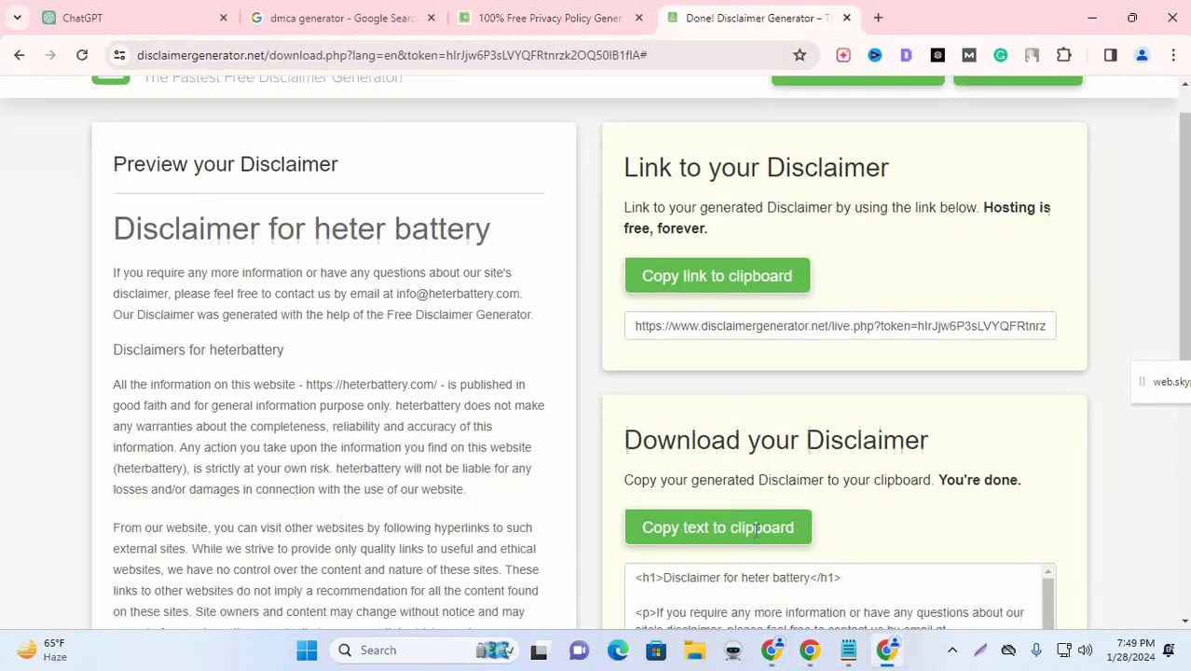
click(717, 394)
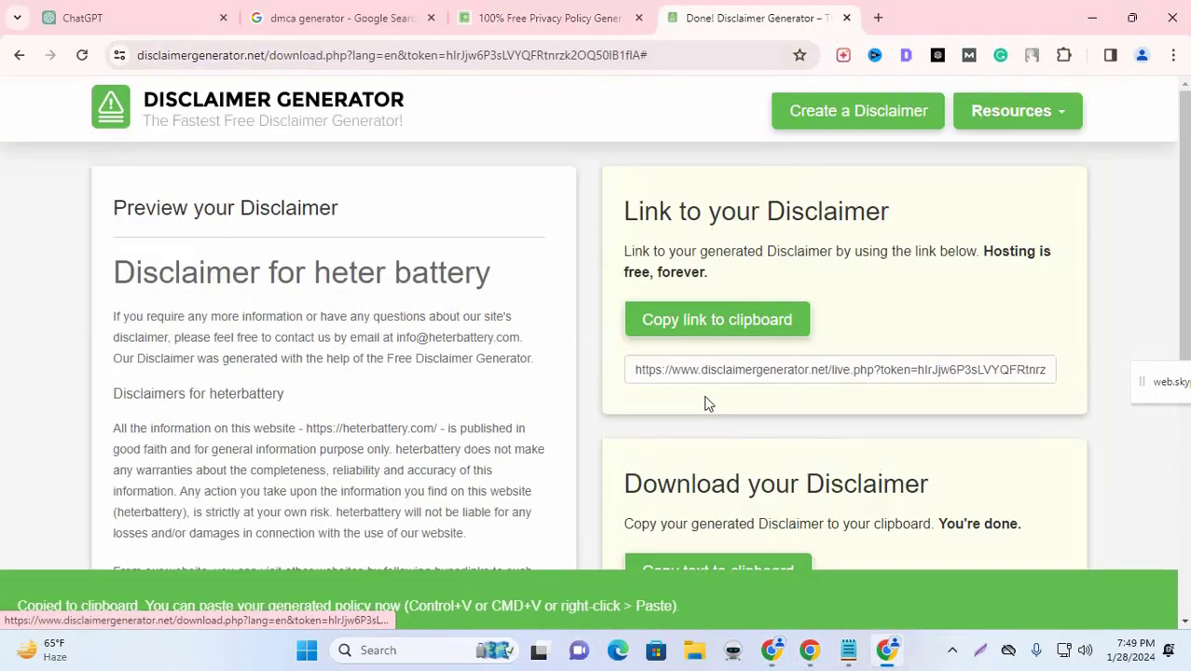
Step: Paste the disclaimer text into the DMCA page body
click(772, 650)
key(ctrl+v)
scroll(455, 368, up, 10)
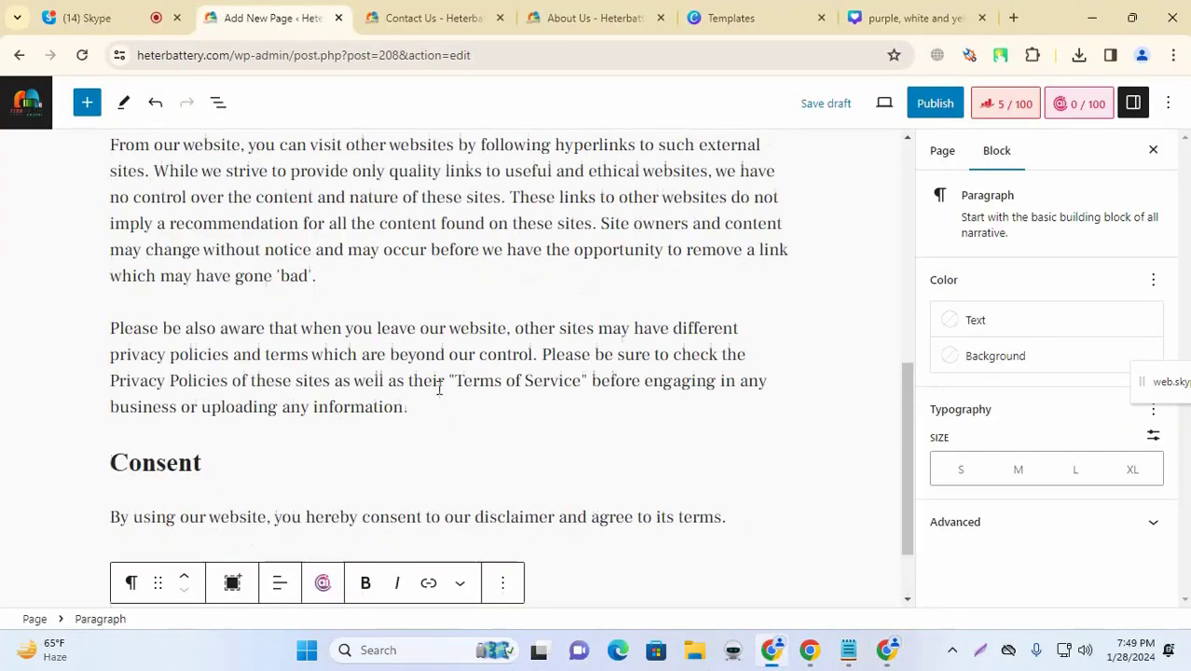
scroll(483, 333, down, 7)
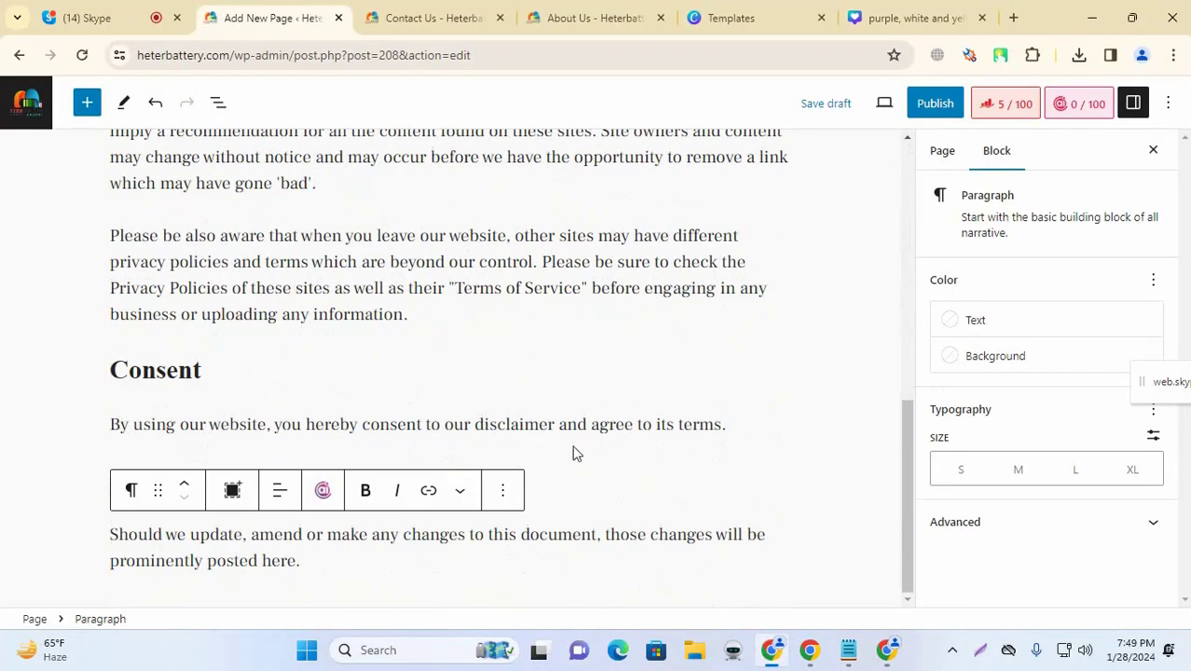
scroll(574, 452, up, 6)
scroll(571, 428, down, 1)
scroll(503, 433, down, 5)
scroll(550, 415, up, 5)
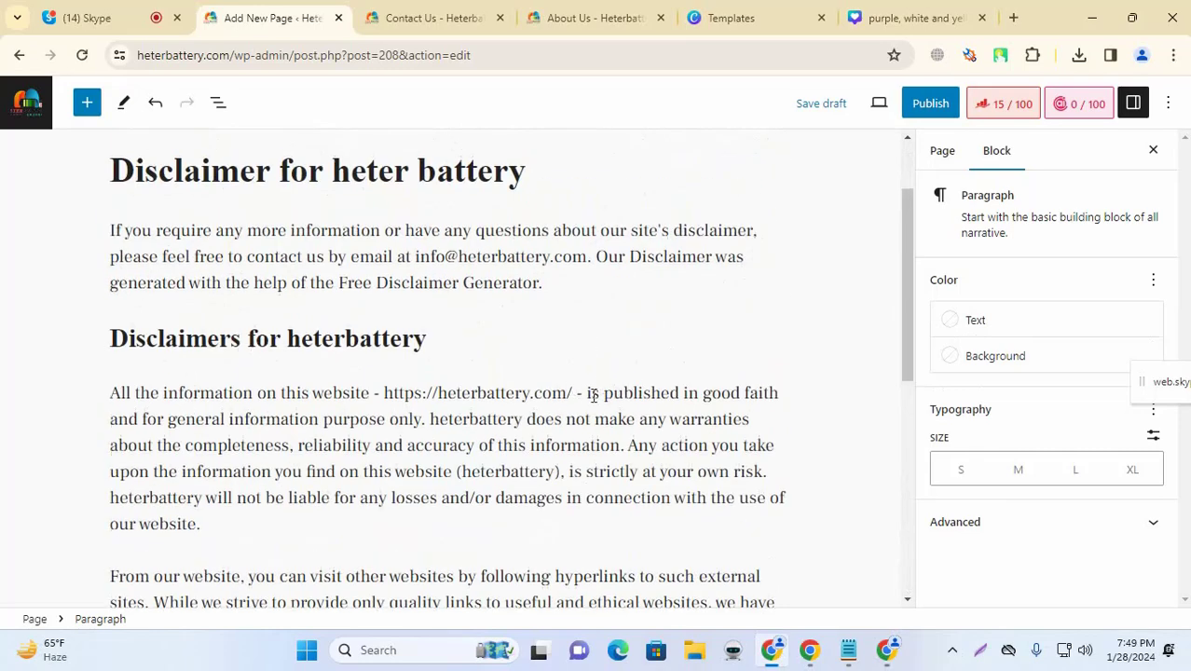
scroll(576, 405, up, 2)
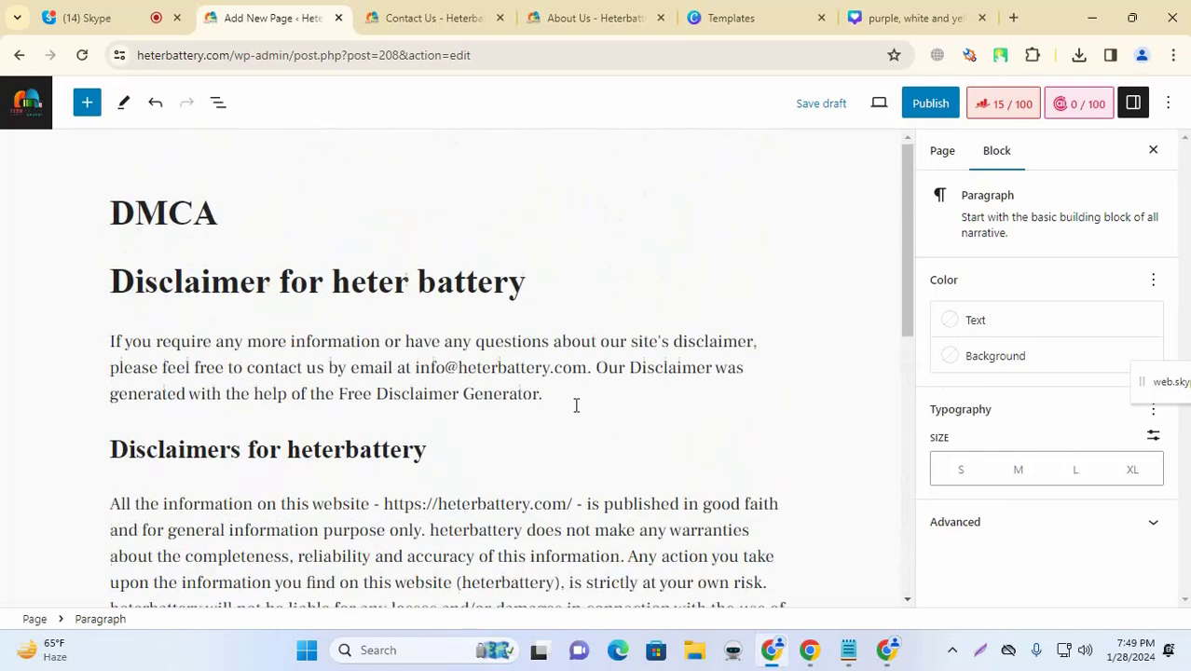
Step: Delete the duplicate 'Disclaimer for heter battery' heading block
double_click(357, 278)
key(ctrl+a)
key(BackSpace)
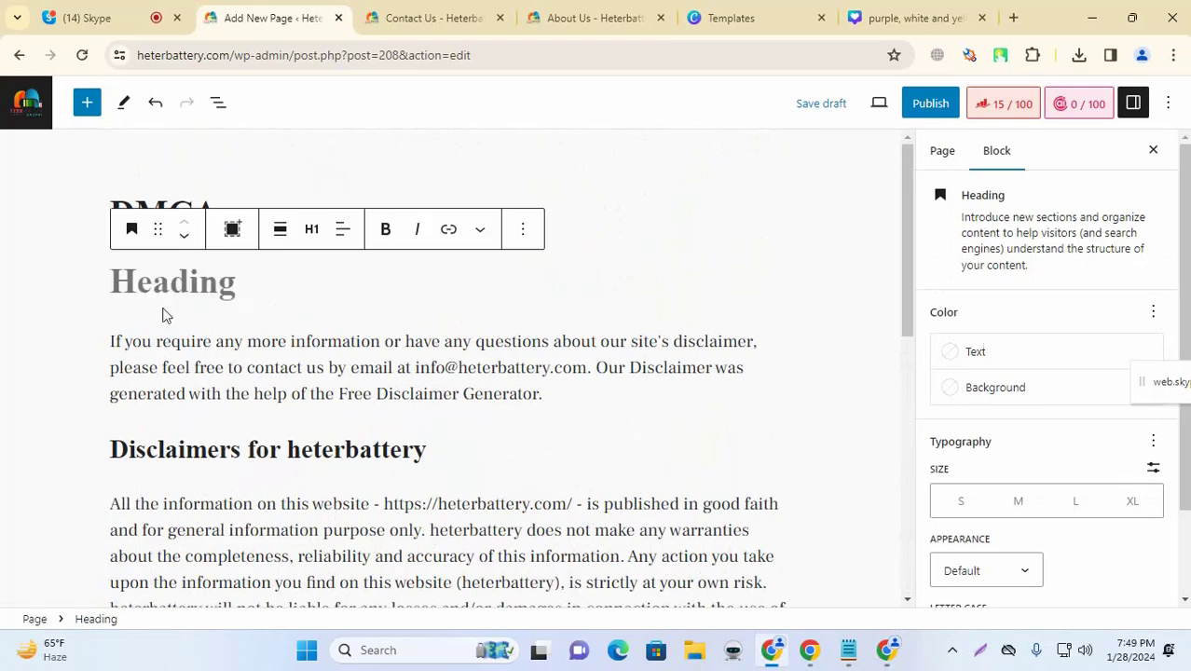
click(520, 230)
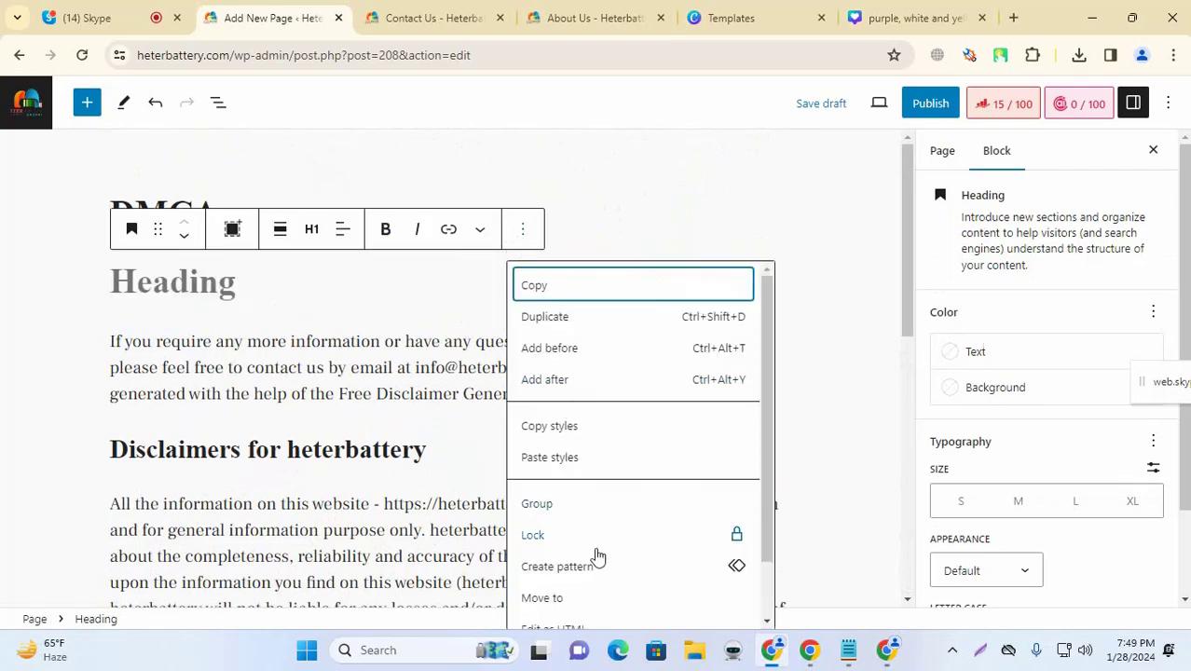
scroll(598, 557, down, 1)
click(537, 604)
Step: Set DMCA, copied from the page title, as the Rank Math focus keyword
click(249, 203)
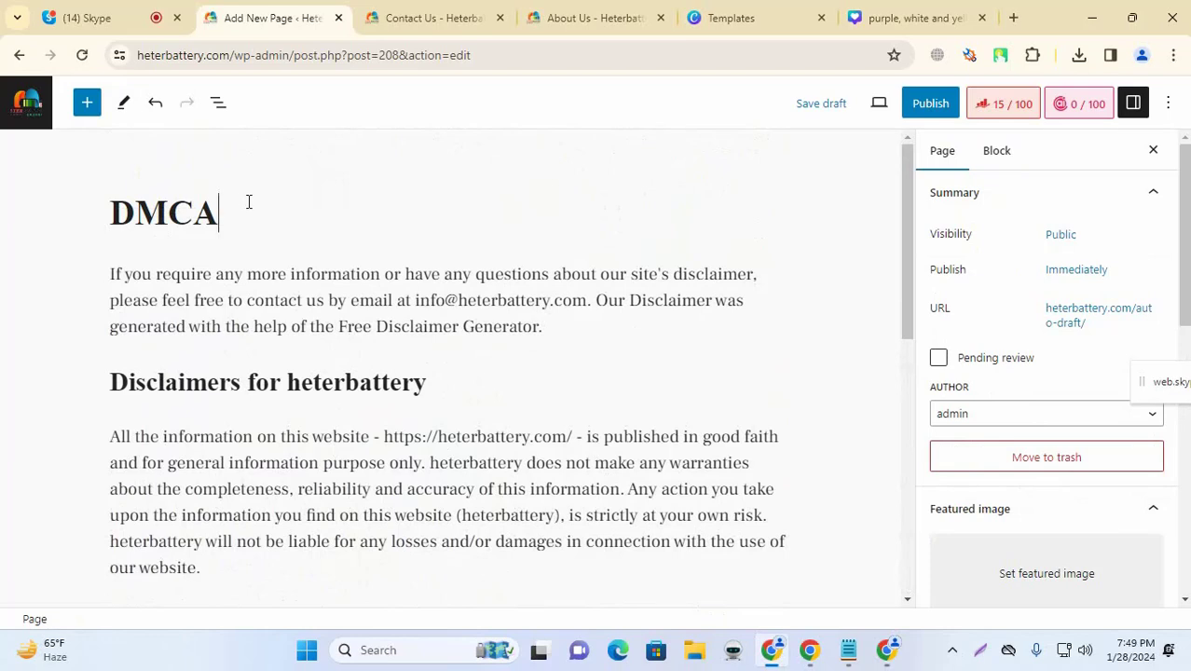
key(ctrl+a)
click(931, 104)
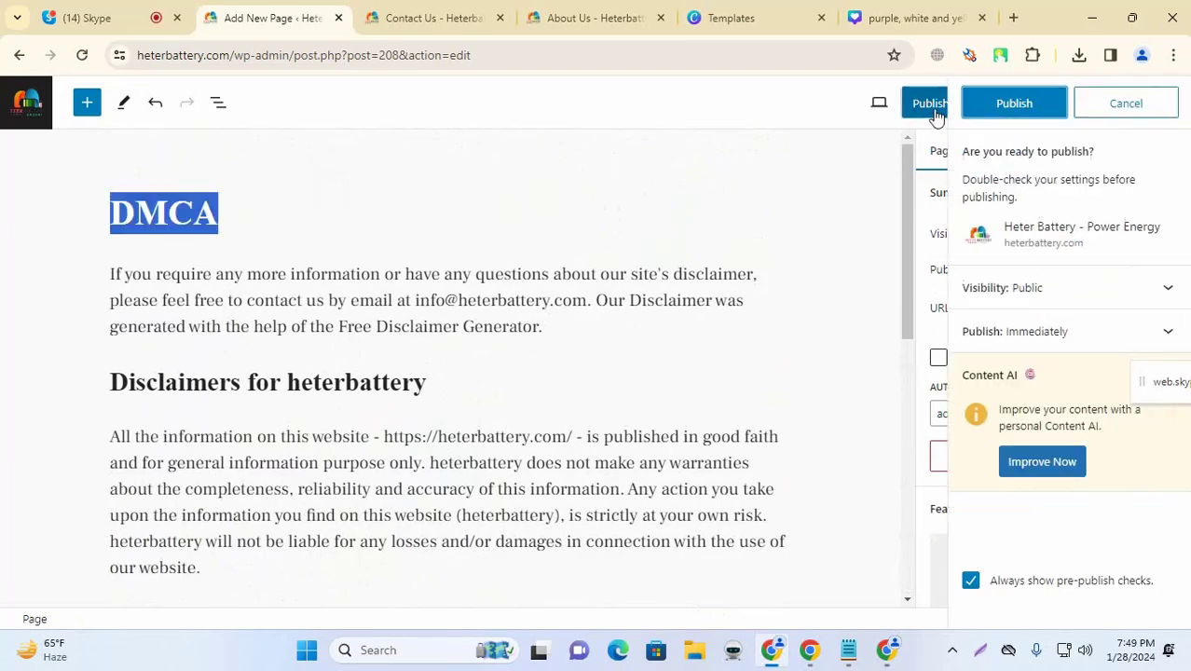
click(1124, 105)
click(1015, 114)
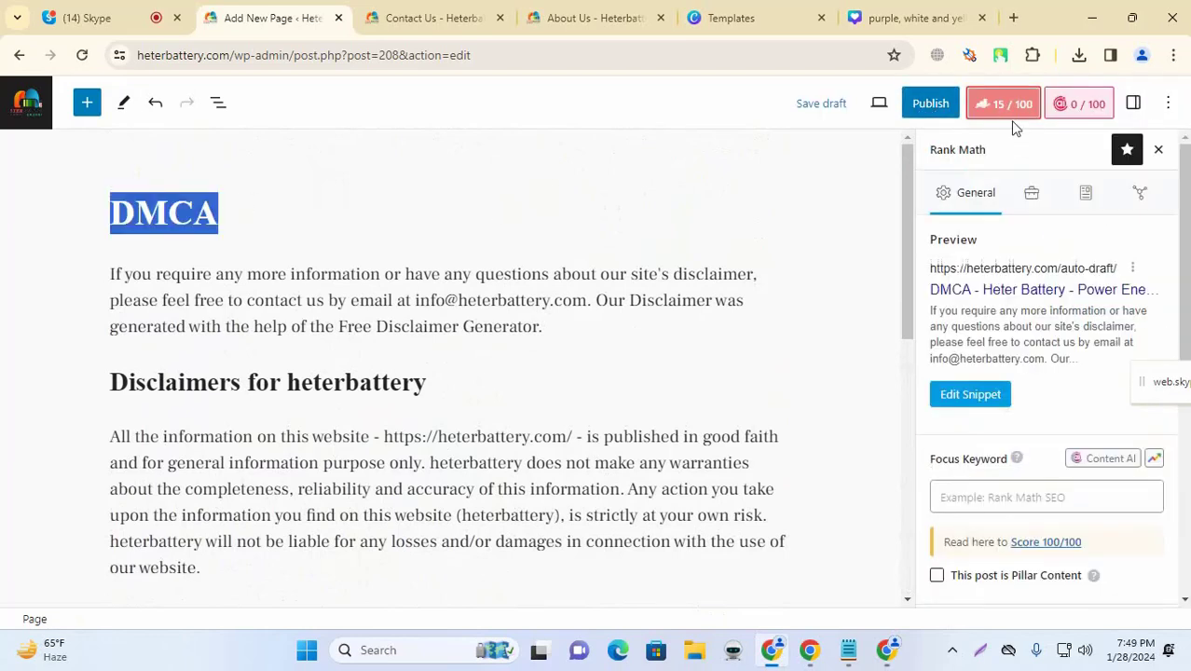
click(986, 499)
key(ctrl+v)
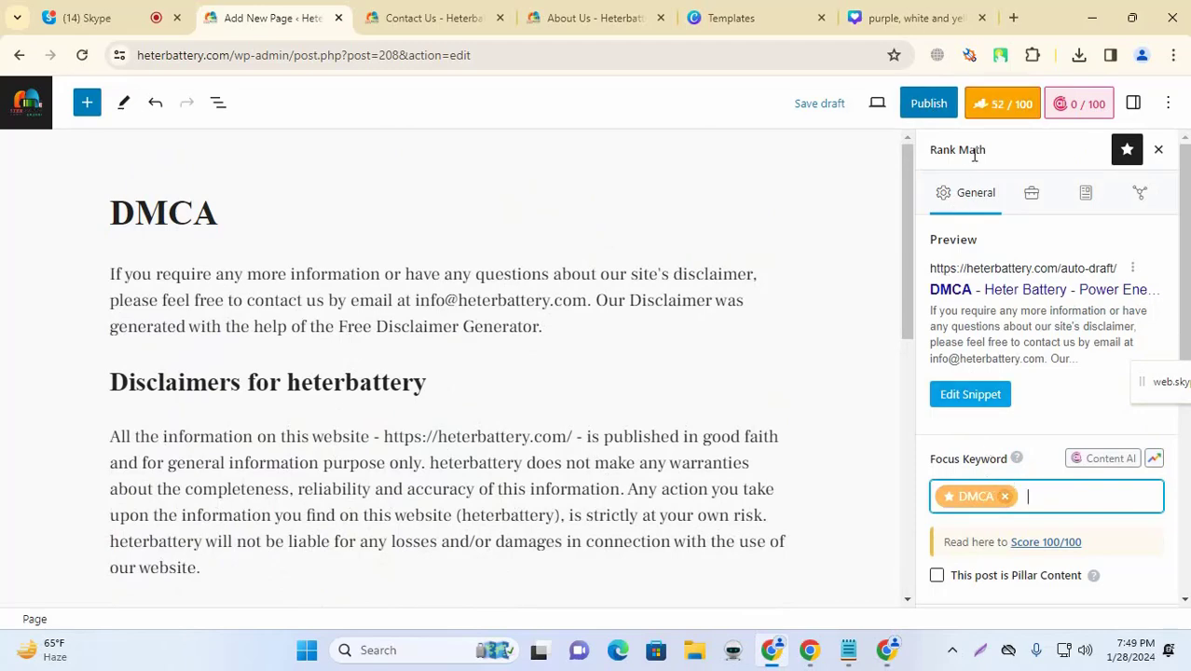
Step: Open the Rank Math snippet editor and select the site name variable in the title
click(392, 226)
scroll(511, 213, down, 4)
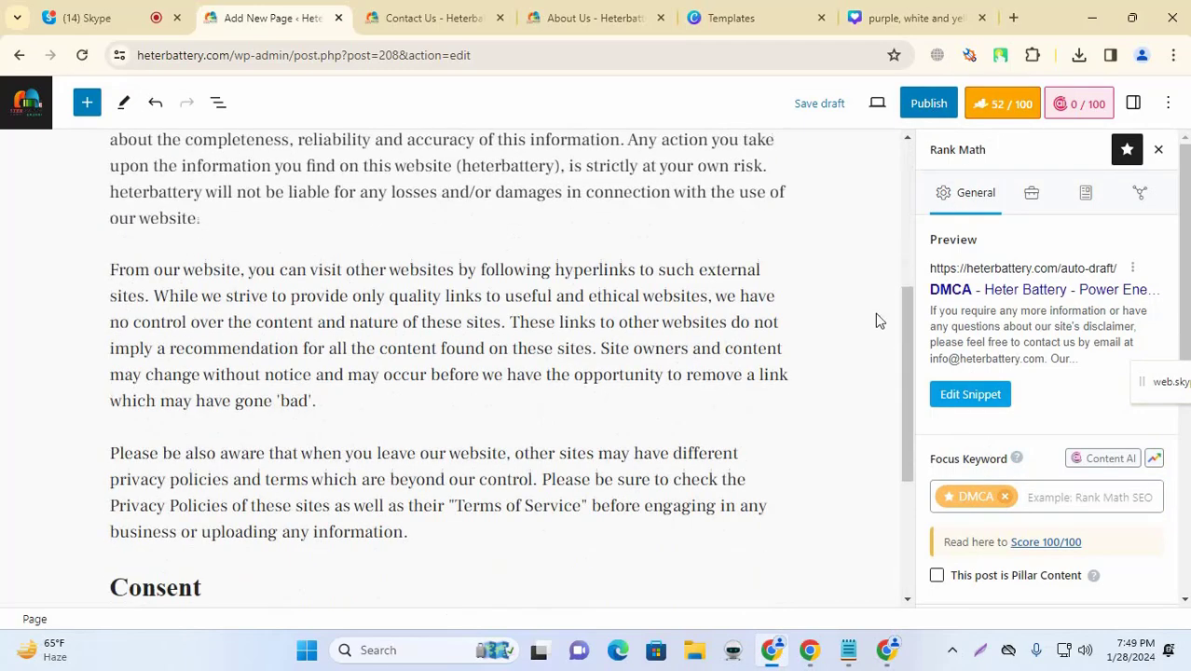
click(965, 402)
drag(419, 409, 533, 413)
Step: Copy the heterbattery.com domain from the DMCA page's address bar
click(152, 7)
click(271, 9)
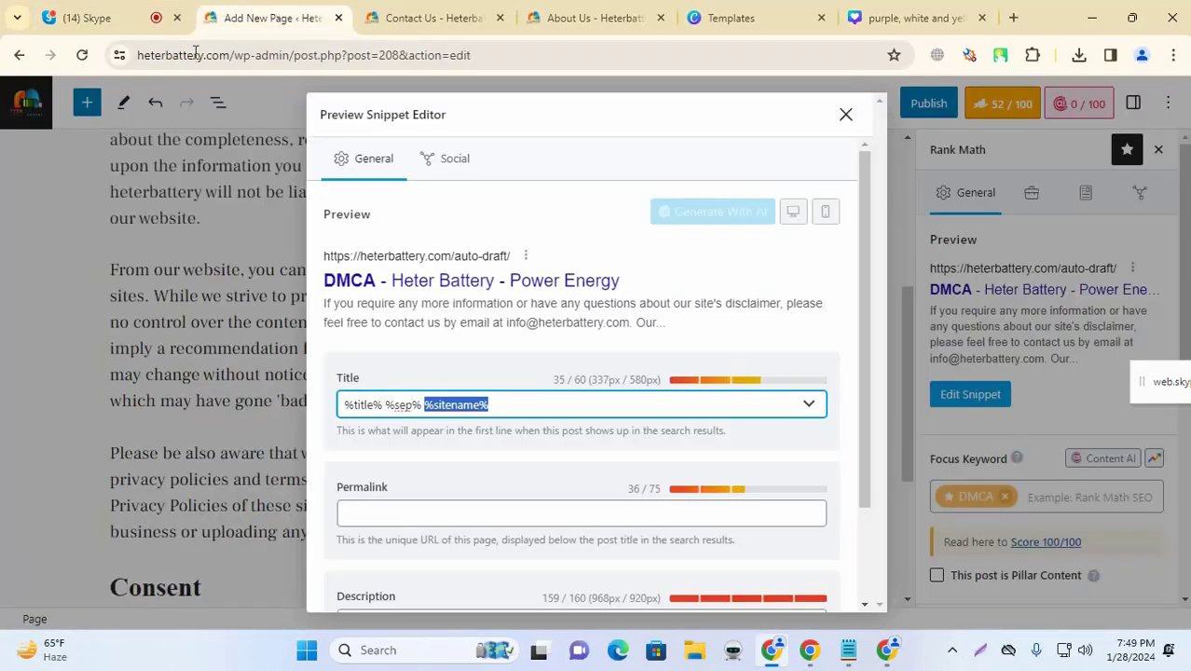
click(212, 58)
click(213, 58)
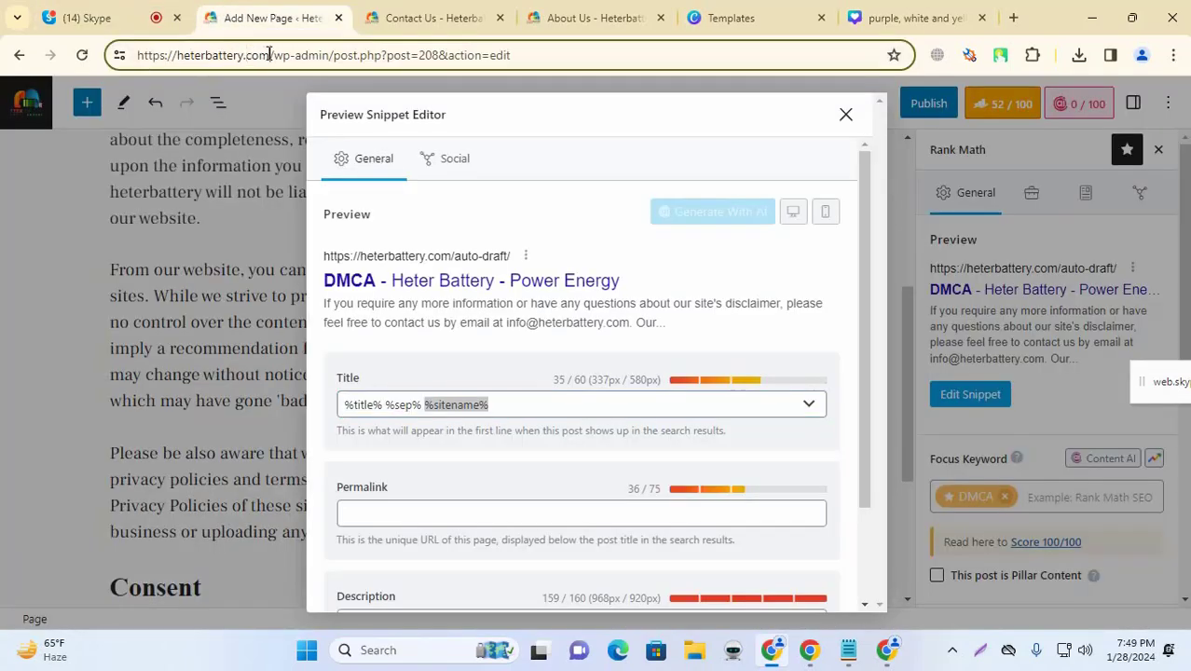
drag(269, 54, 177, 58)
key(ctrl+c)
key(ctrl+v)
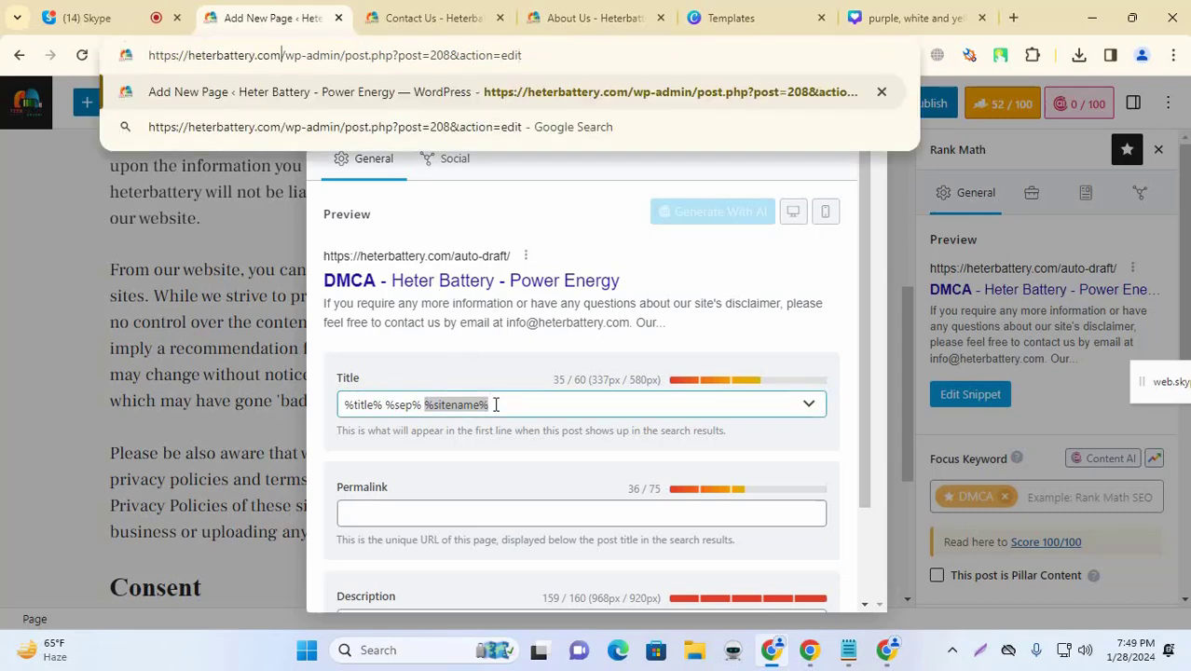
key(ctrl+z)
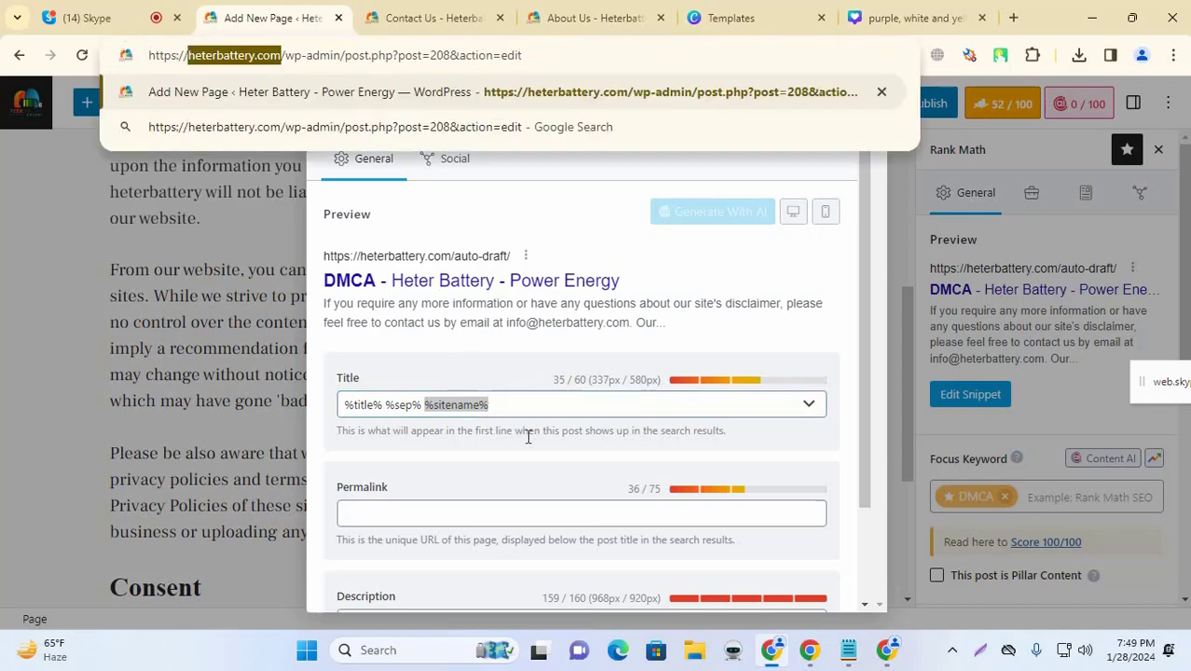
Step: Replace the site name variable in the snippet title with Heterbattery.com
click(505, 391)
key(ctrl+v)
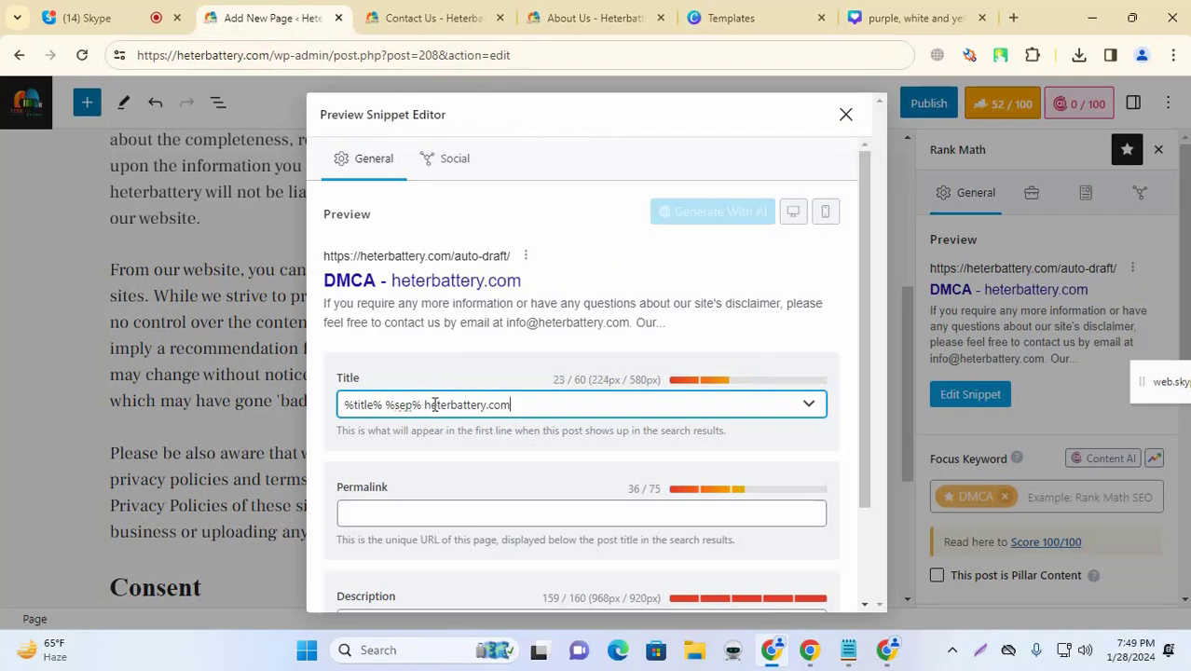
click(426, 405)
text(H)
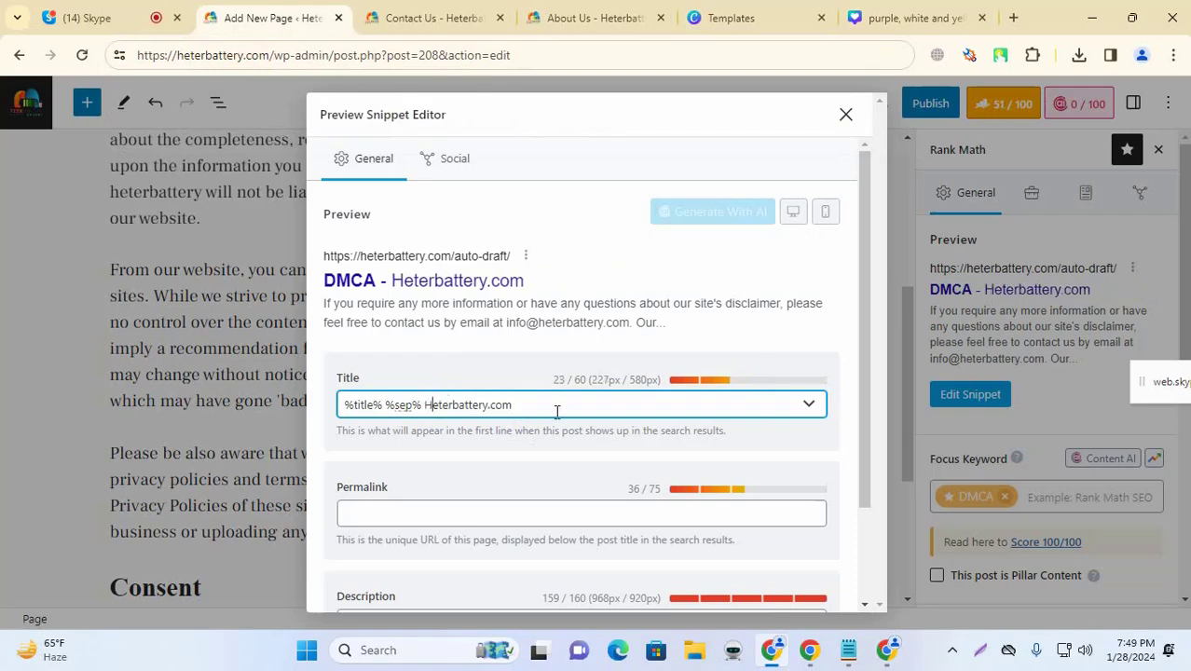
click(494, 370)
Step: Use the page's good-faith information sentence as the snippet's meta description
scroll(450, 491, down, 2)
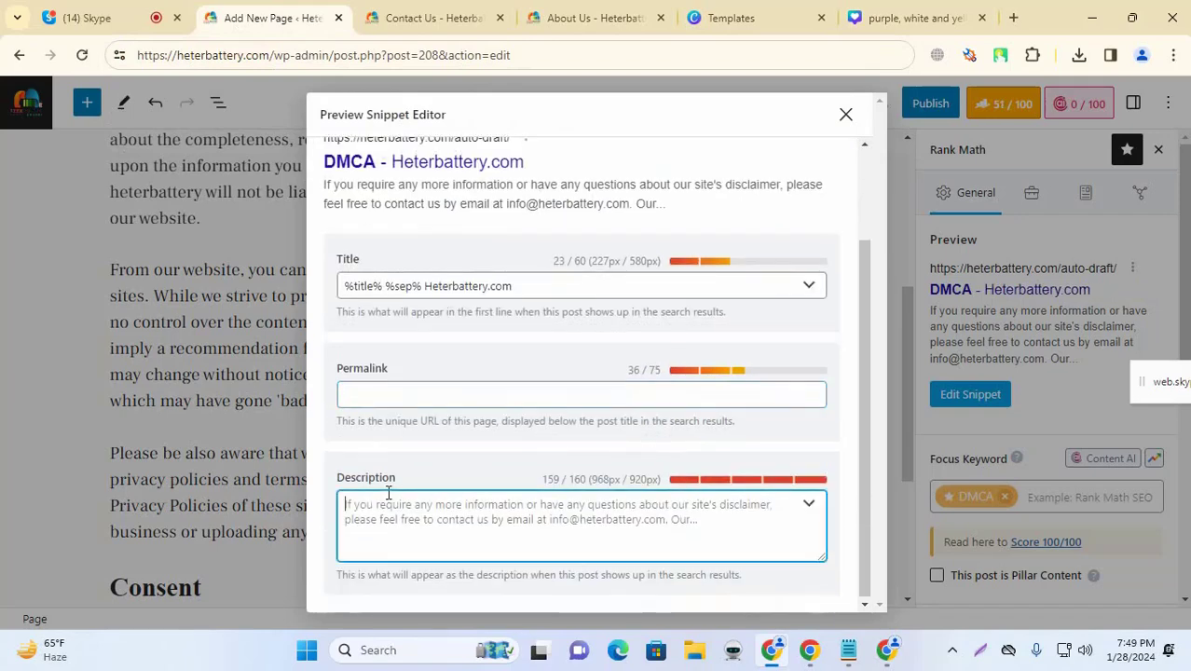
click(845, 114)
scroll(274, 266, up, 2)
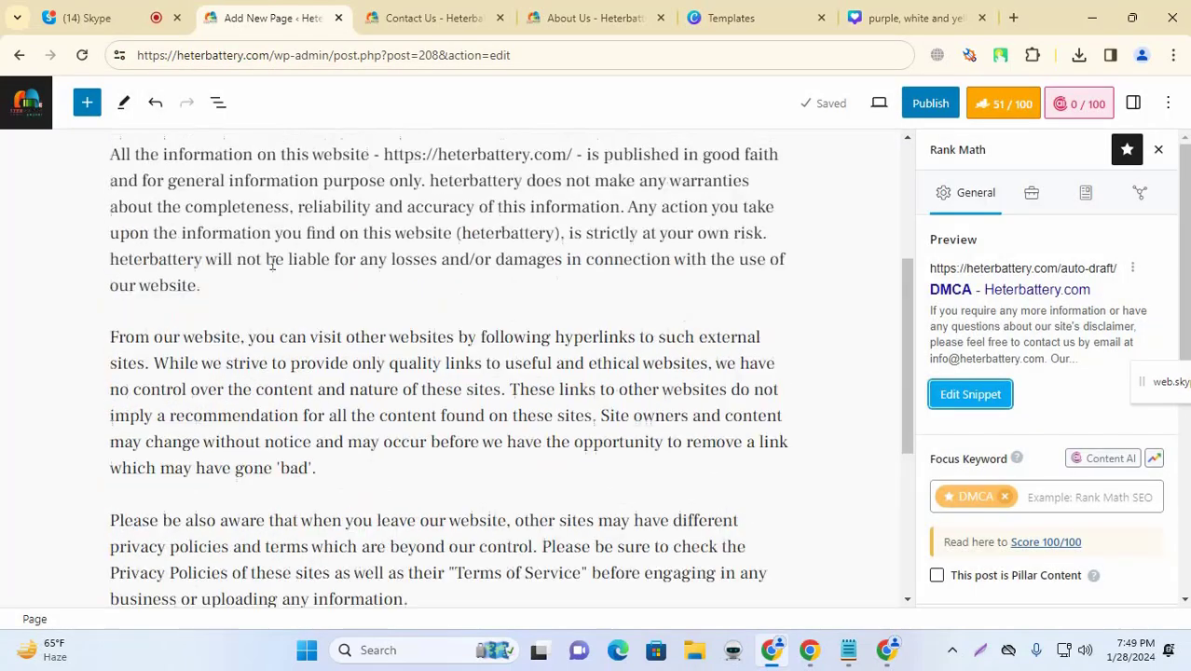
drag(126, 178, 423, 202)
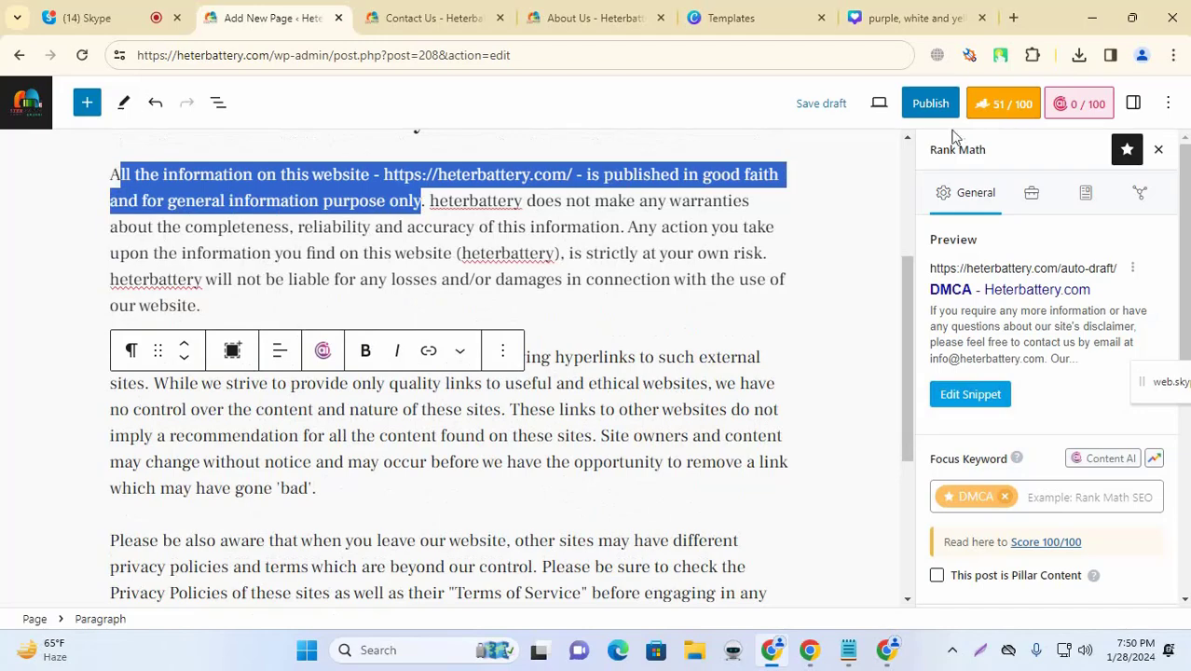
click(971, 394)
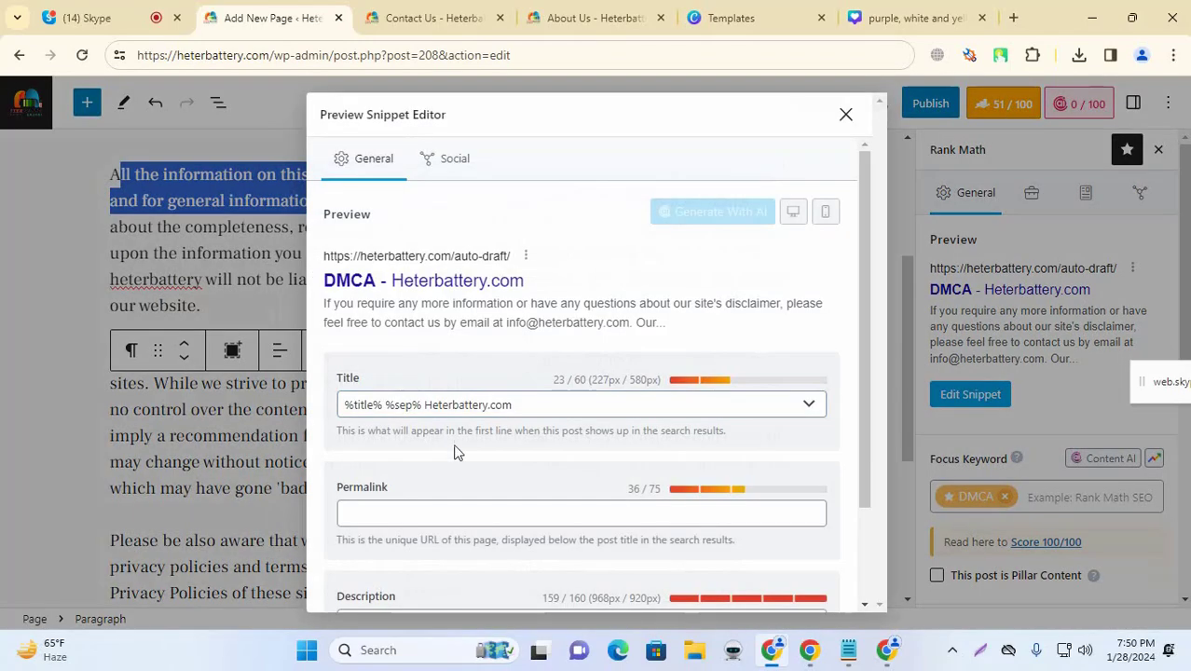
scroll(436, 512, down, 2)
click(435, 512)
key(ctrl+v)
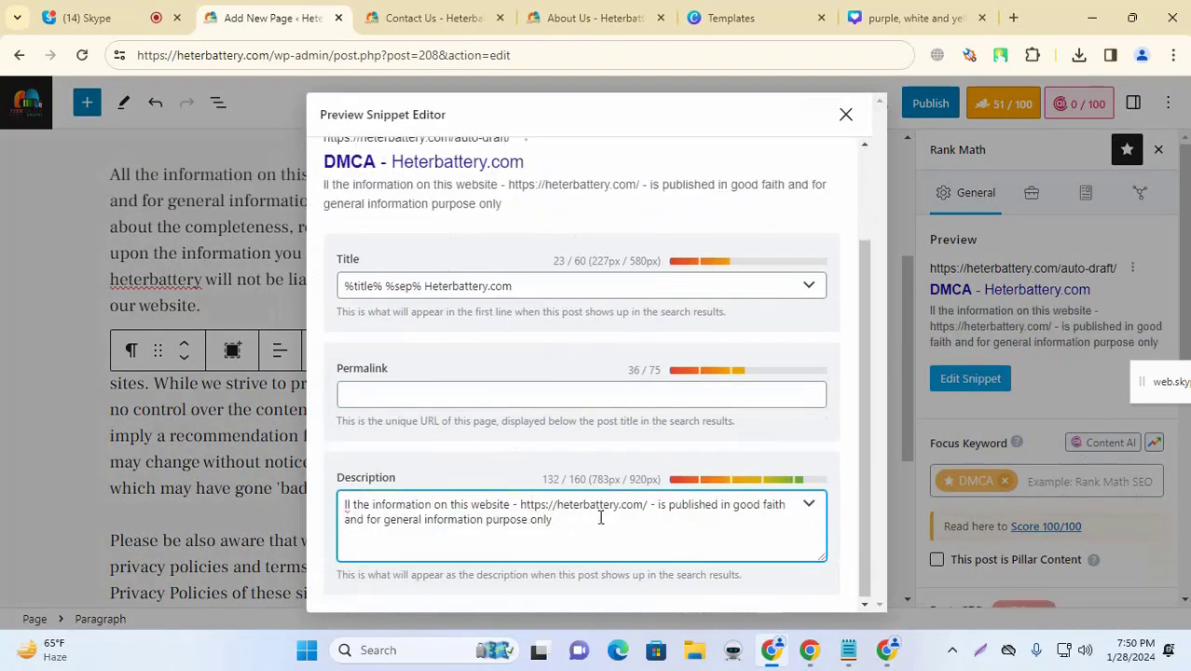
Step: Close the Rank Math snippet editor, review the DMCA page, and publish it
click(845, 114)
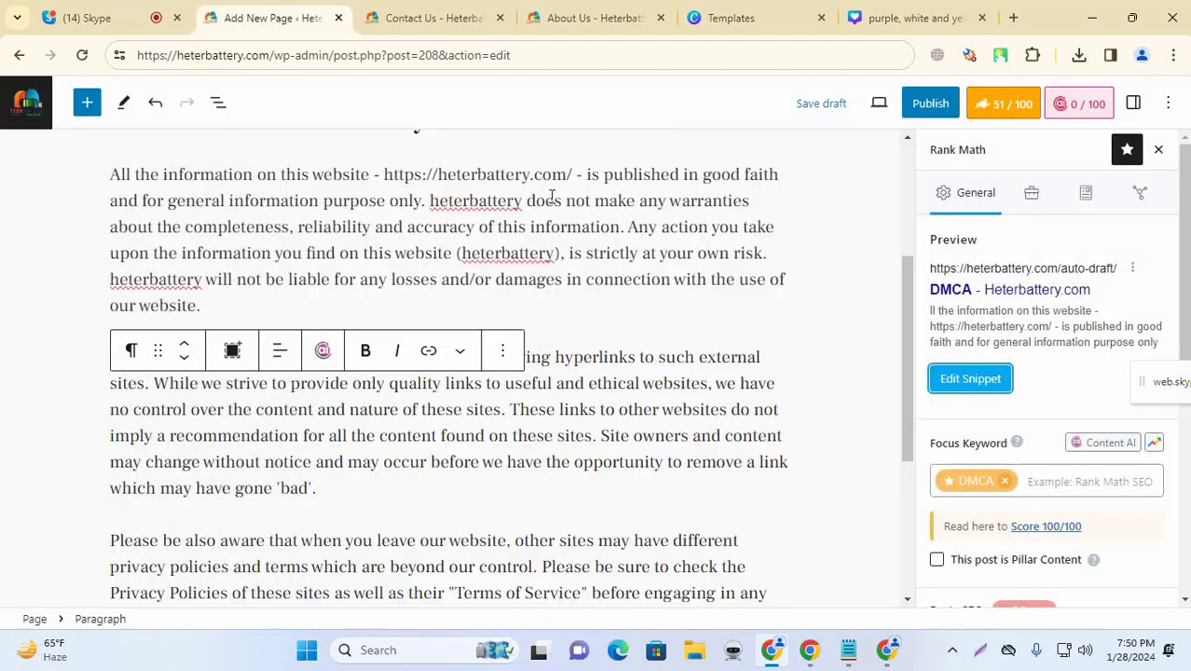
scroll(1123, 257, down, 5)
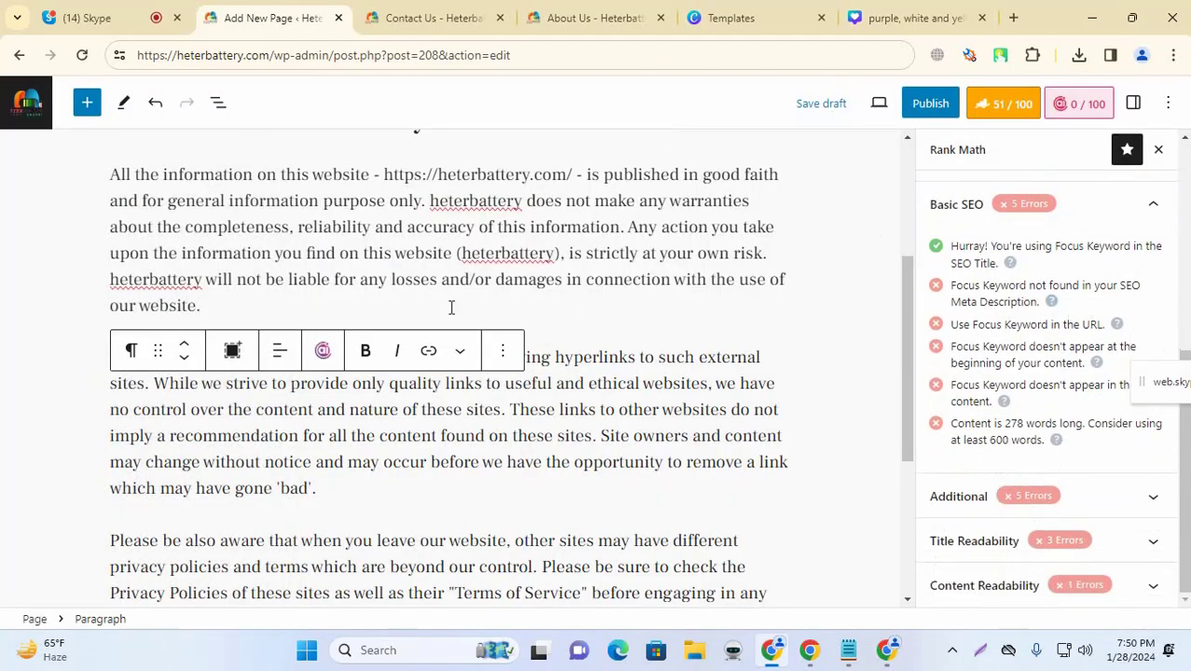
scroll(705, 336, down, 3)
scroll(785, 313, up, 10)
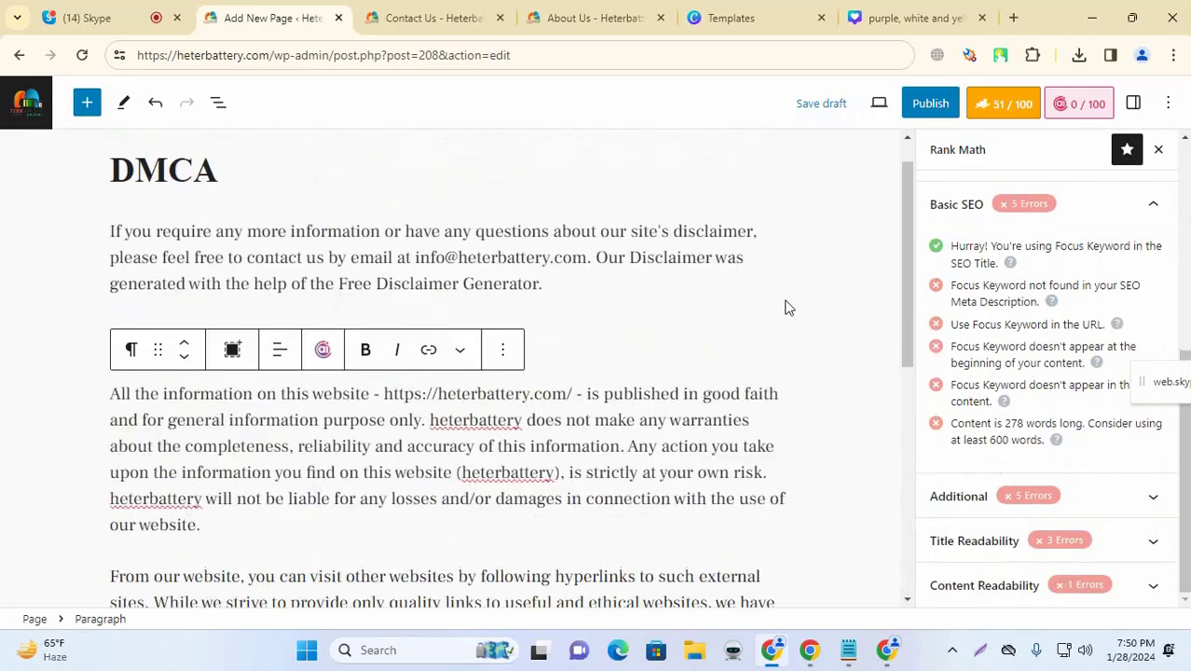
scroll(751, 269, up, 1)
scroll(775, 308, down, 6)
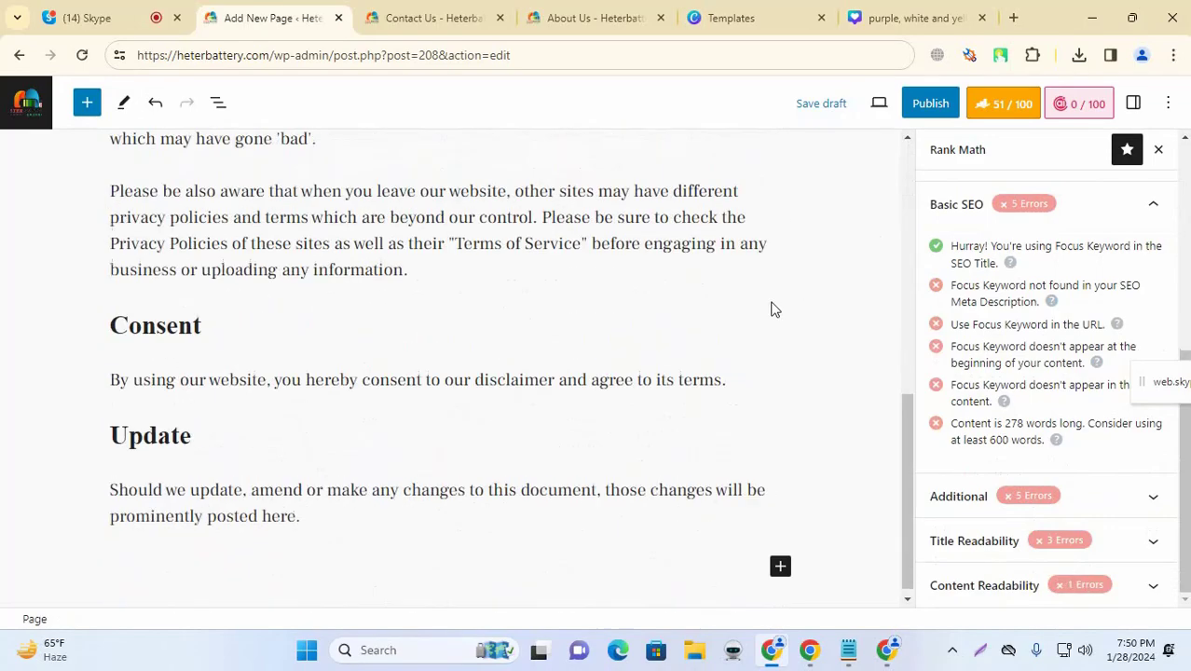
scroll(788, 320, up, 6)
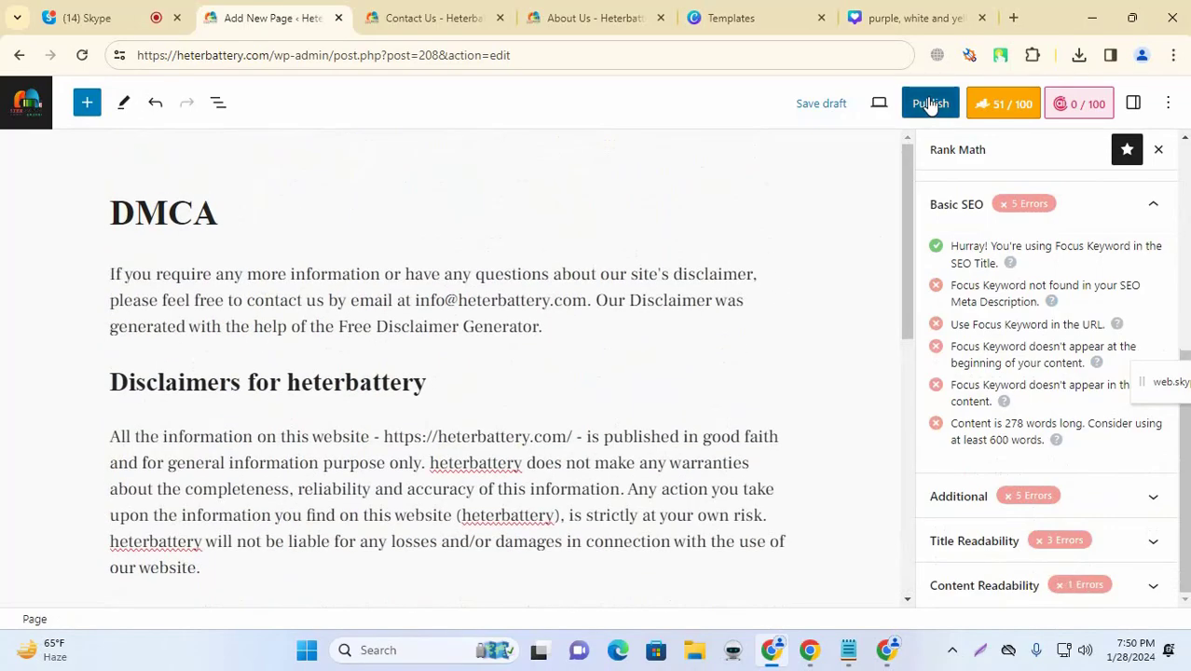
click(930, 102)
click(999, 105)
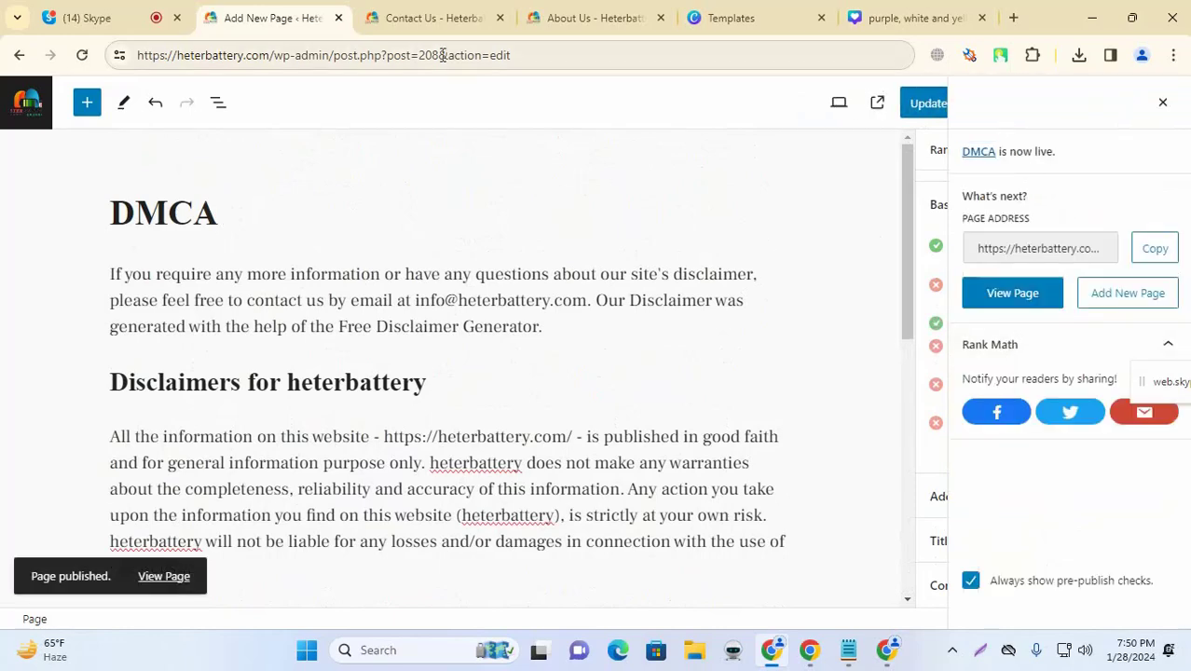
Step: Glance at the Contact Us tab, then return to the DMCA page editor
click(432, 13)
click(308, 11)
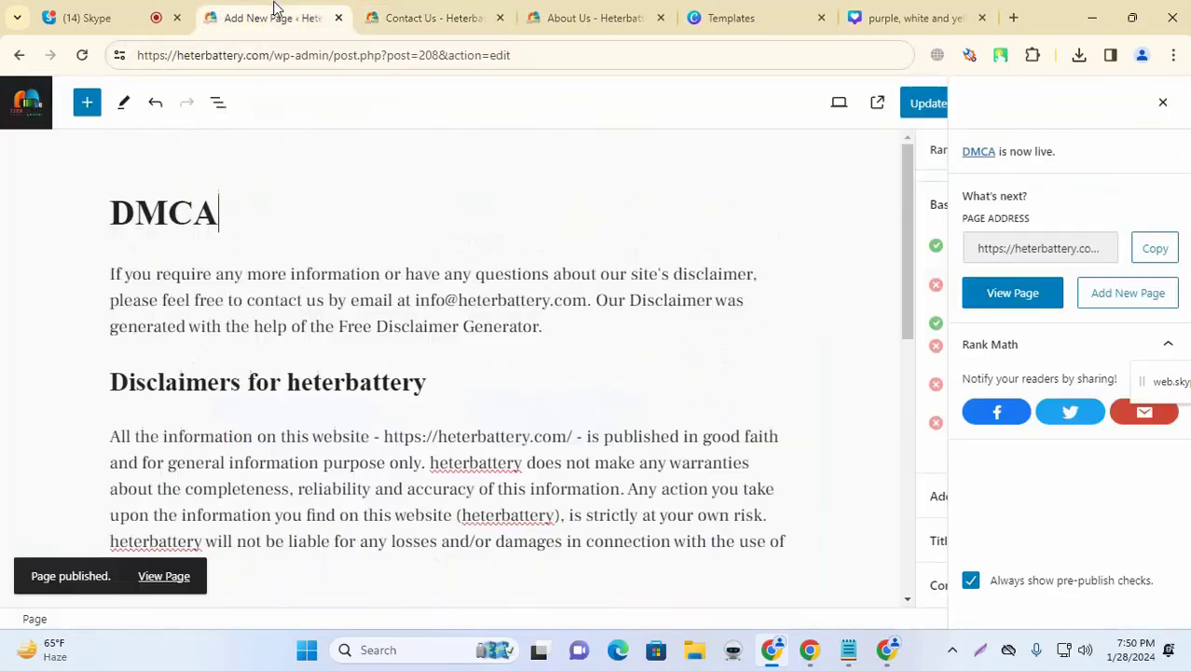
click(405, 9)
click(300, 9)
click(848, 649)
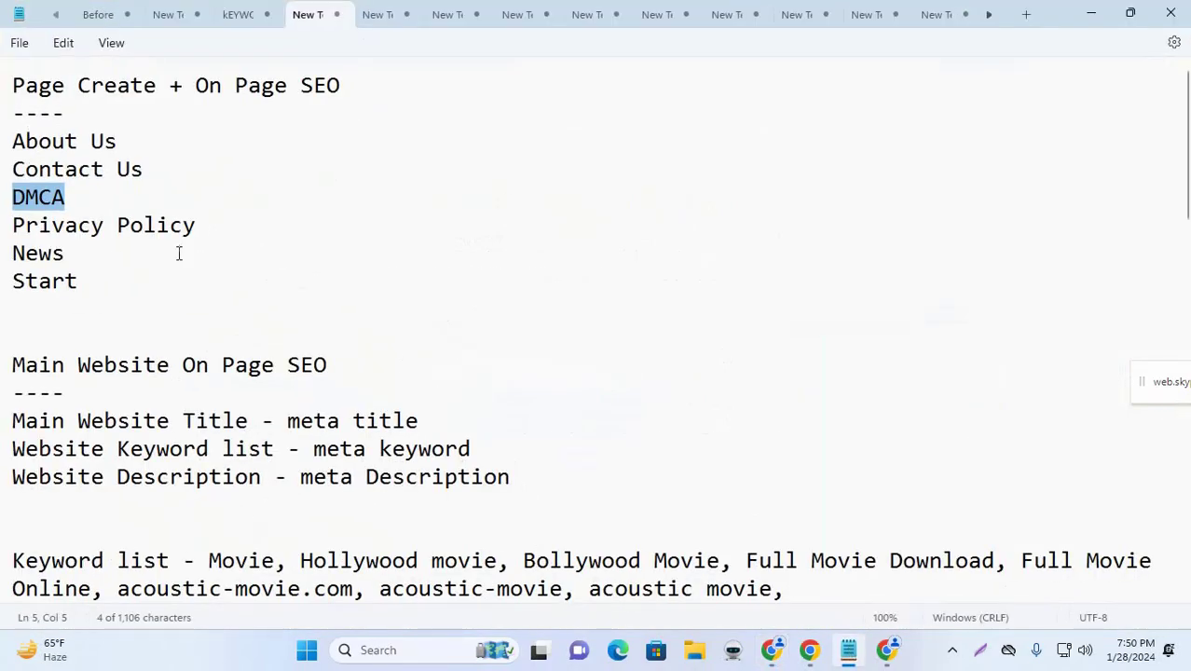
drag(214, 227, 13, 150)
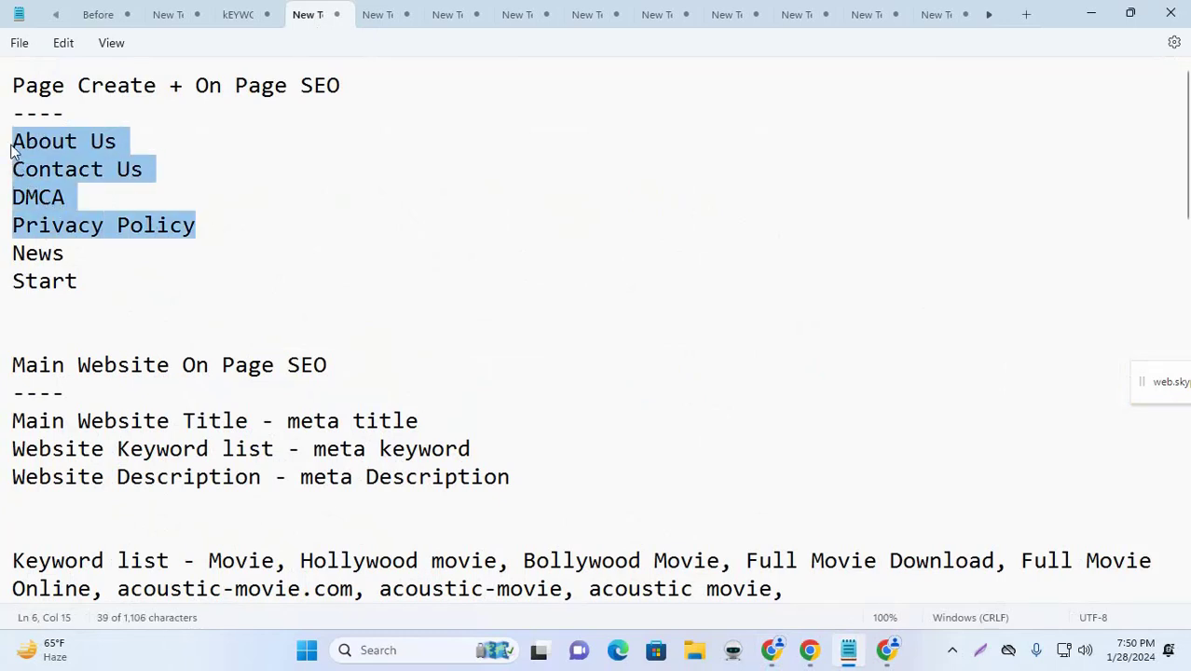
drag(83, 284, 14, 256)
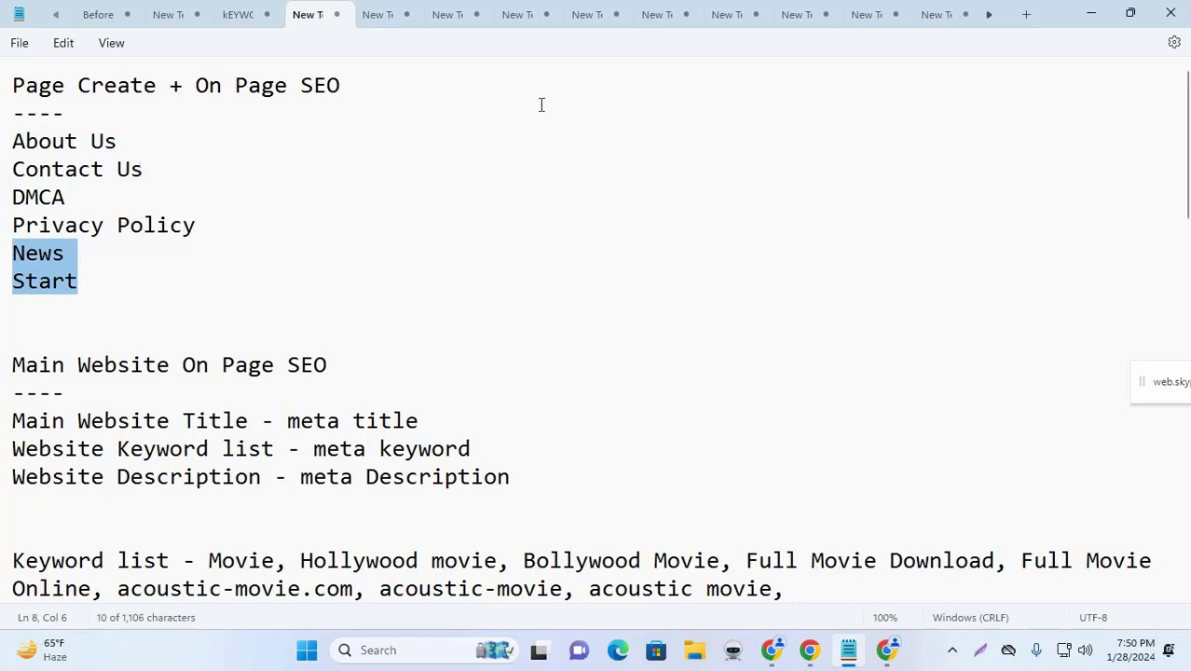
click(1088, 14)
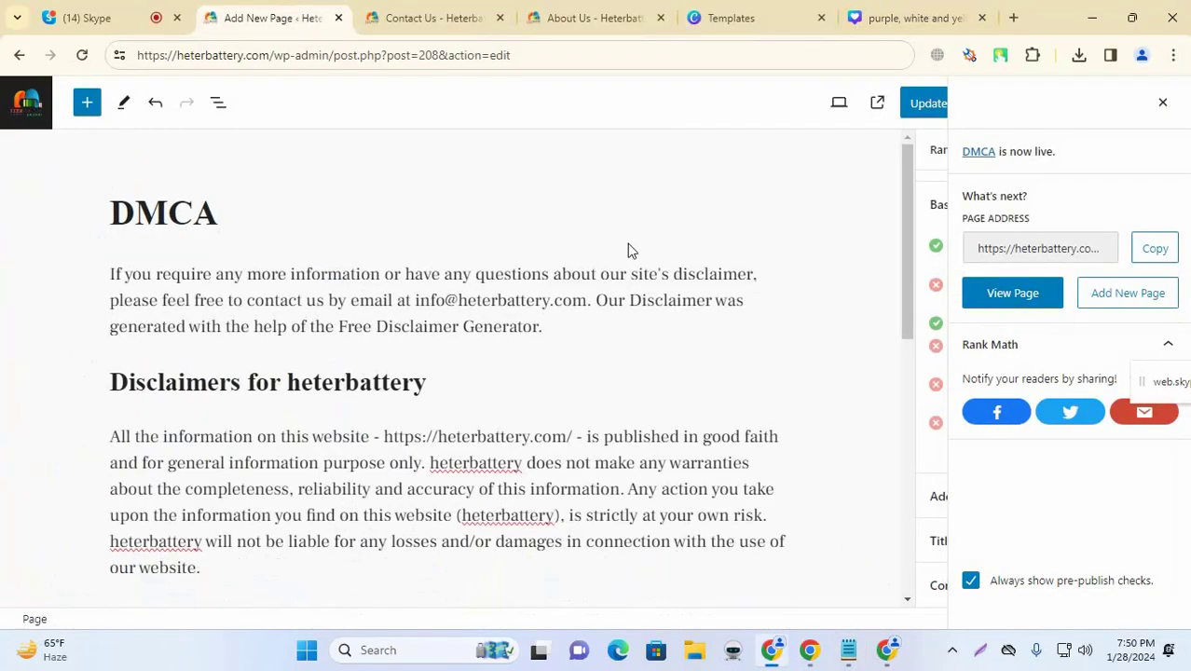
Step: Dismiss the DMCA published confirmation and start a new blank page from the Pages list
click(1162, 102)
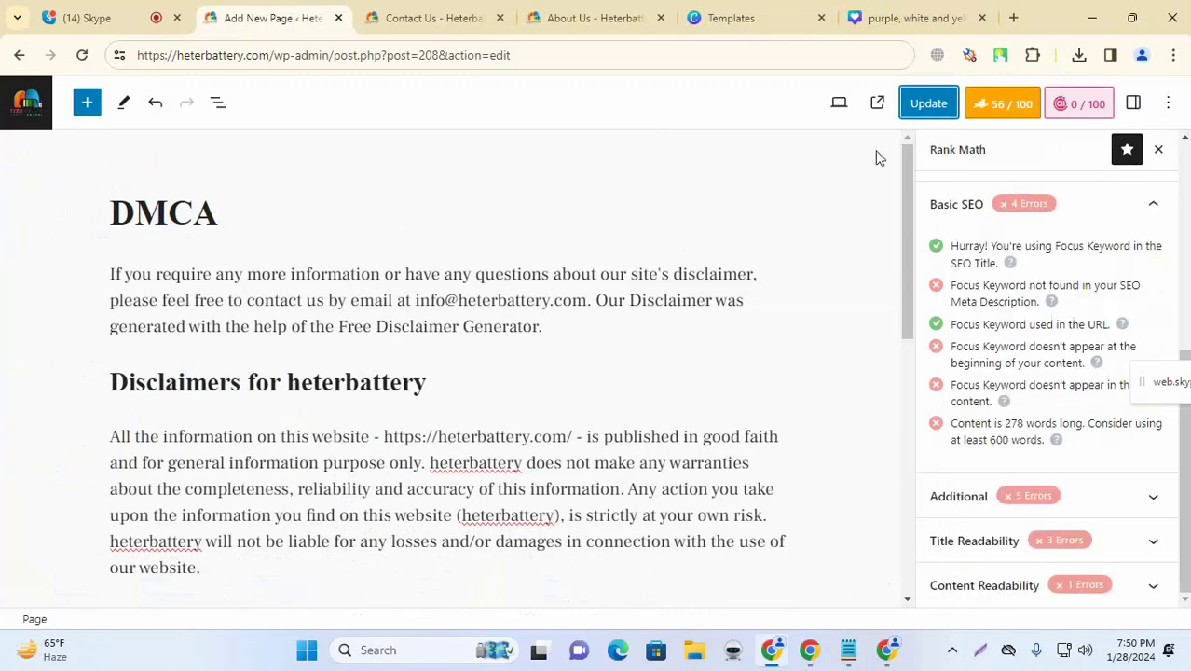
click(24, 102)
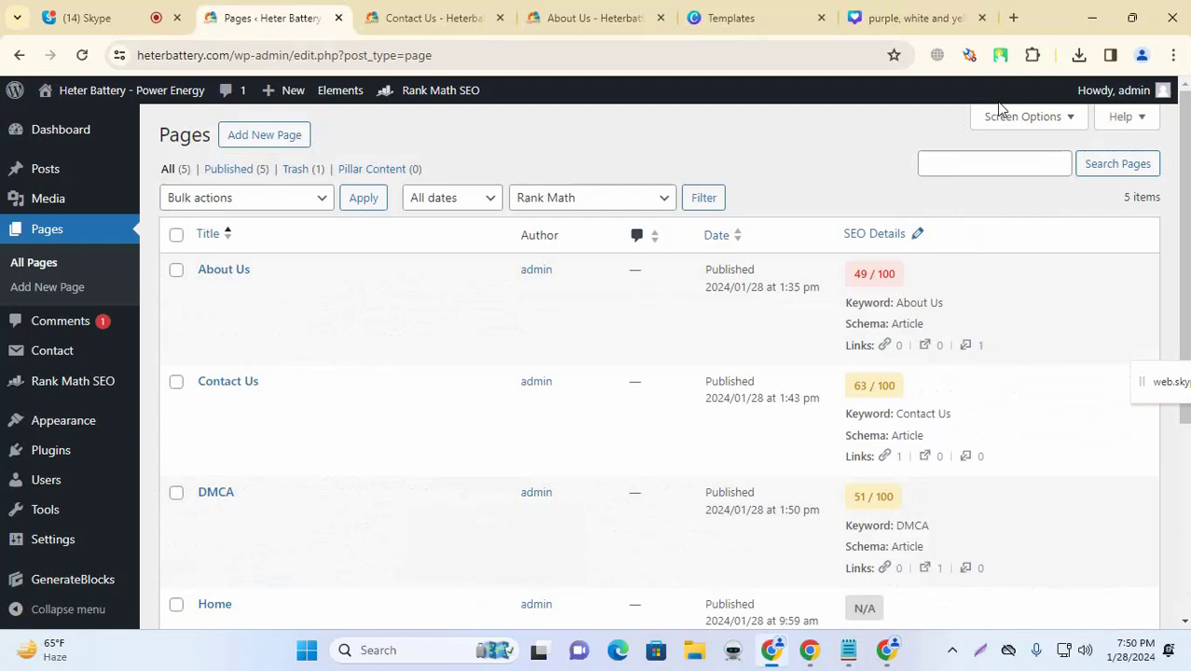
scroll(808, 291, down, 3)
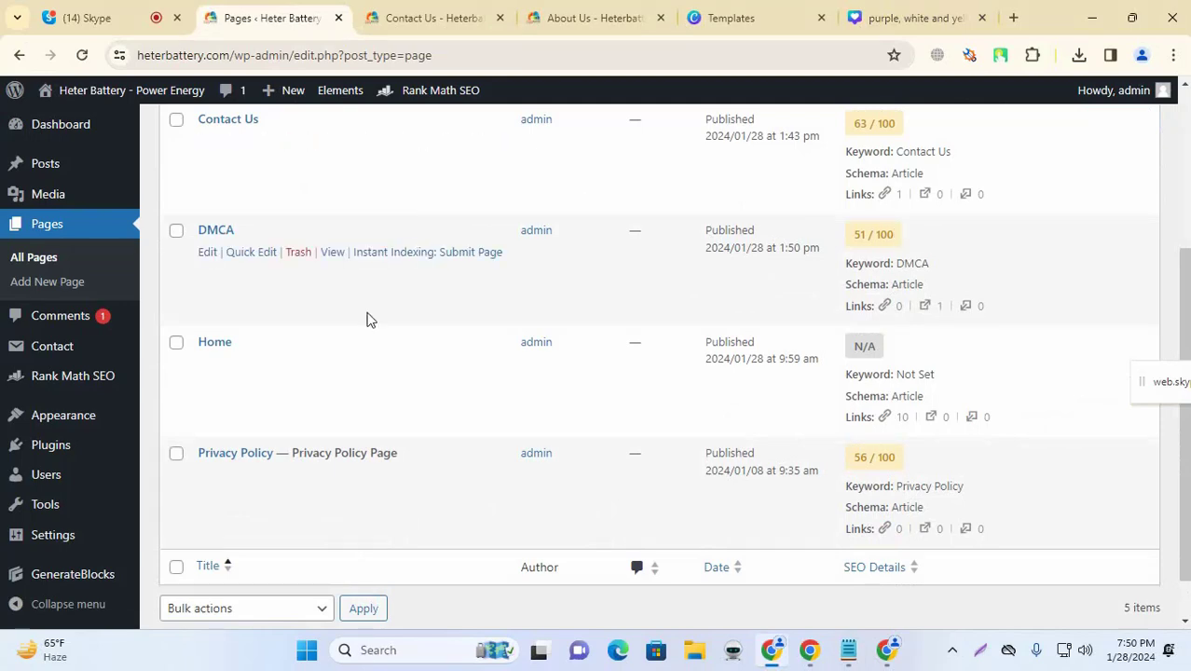
scroll(337, 296, up, 2)
scroll(338, 296, up, 1)
click(265, 136)
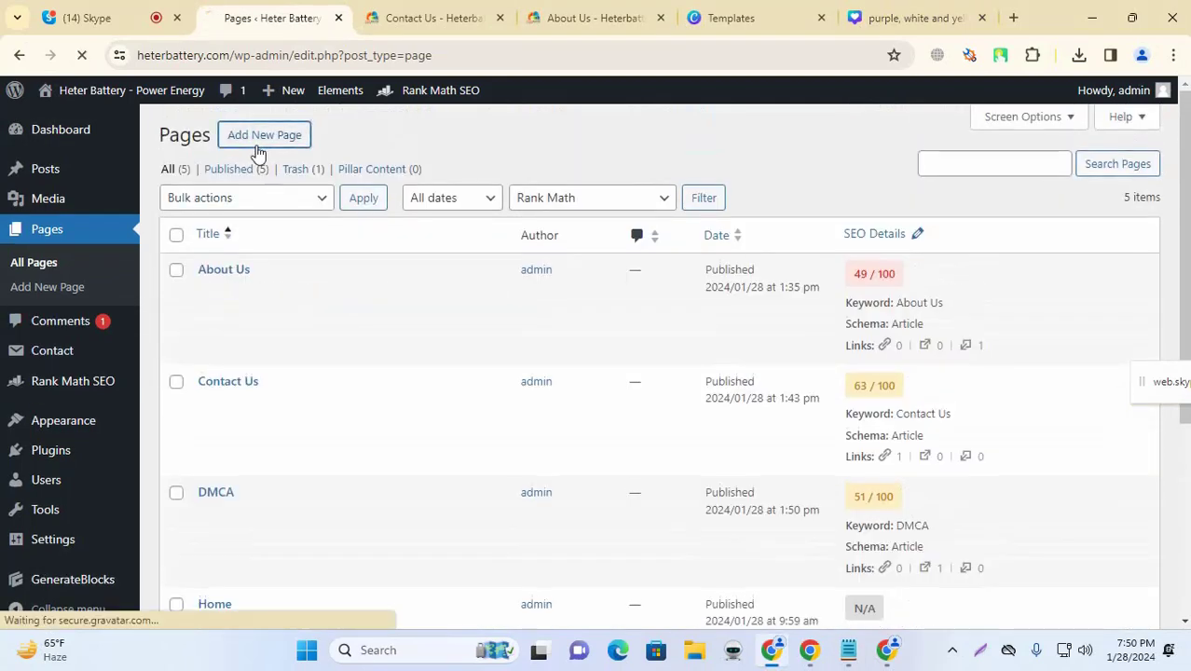
Step: Copy the word 'Start' from the Notepad planning list into the new page's title field
click(849, 649)
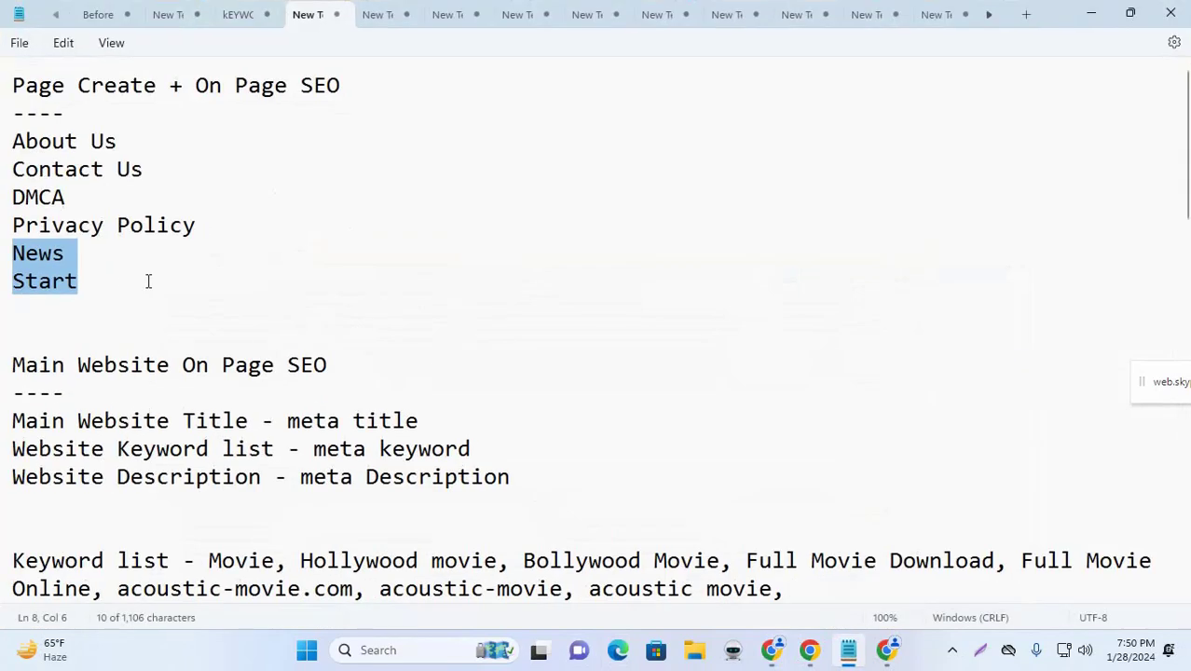
click(116, 276)
drag(117, 276, 5, 281)
key(ctrl+c)
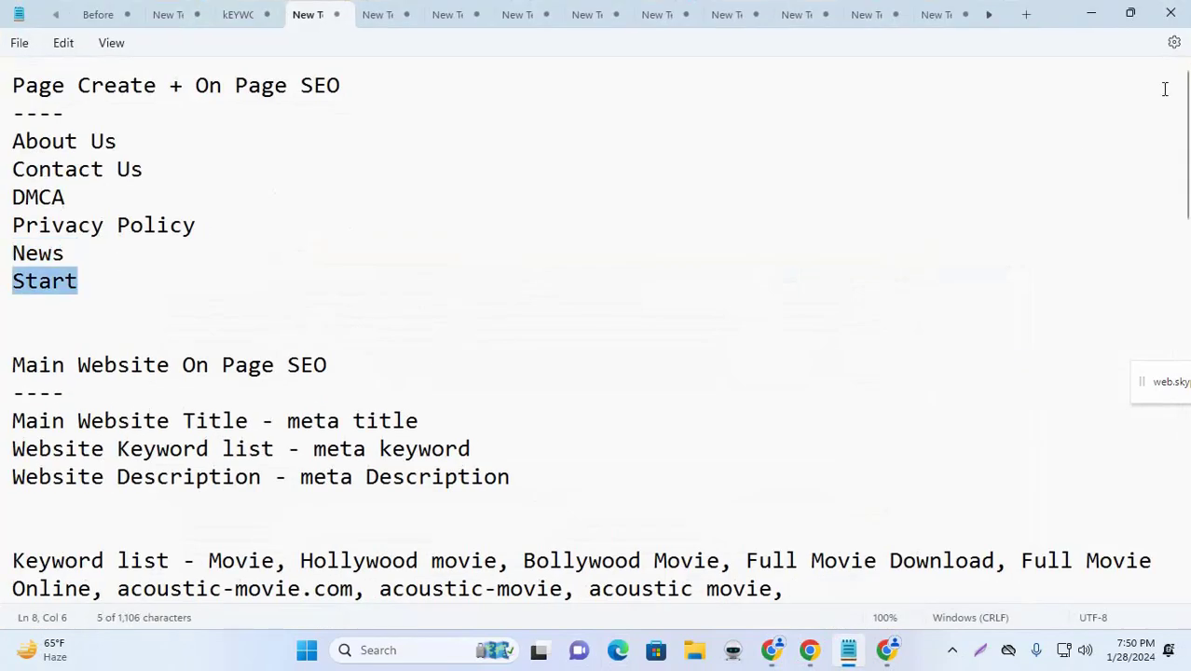
click(1091, 15)
click(181, 221)
Step: Paste 'Start' as the new page's title
key(ctrl+v)
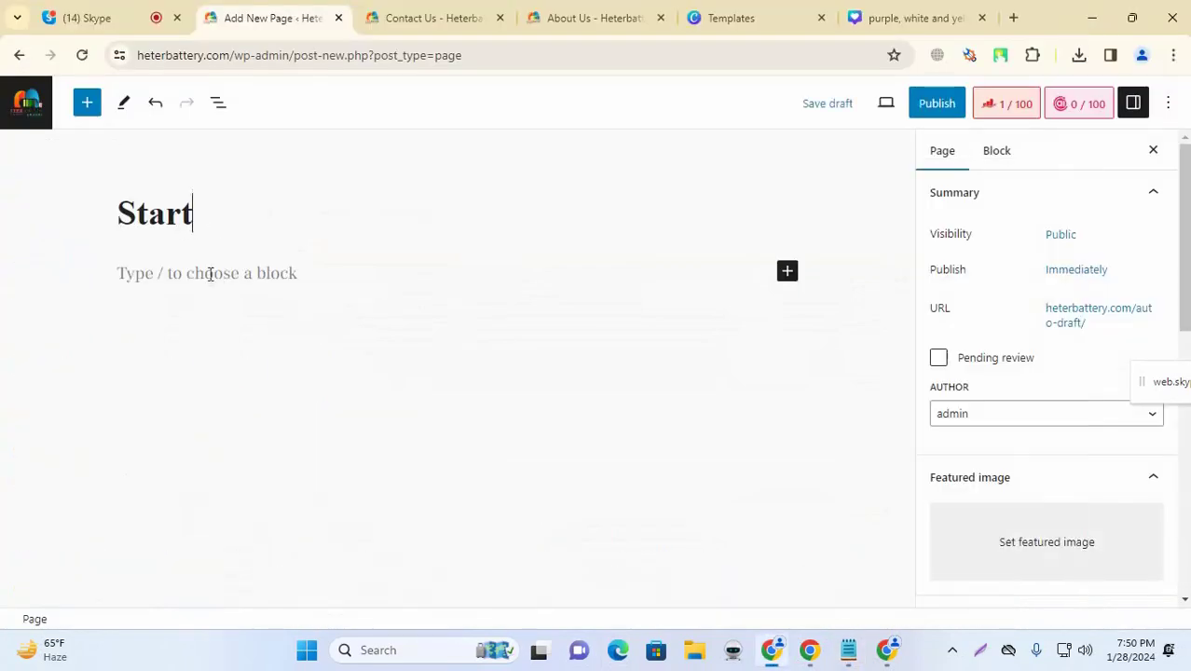
click(207, 277)
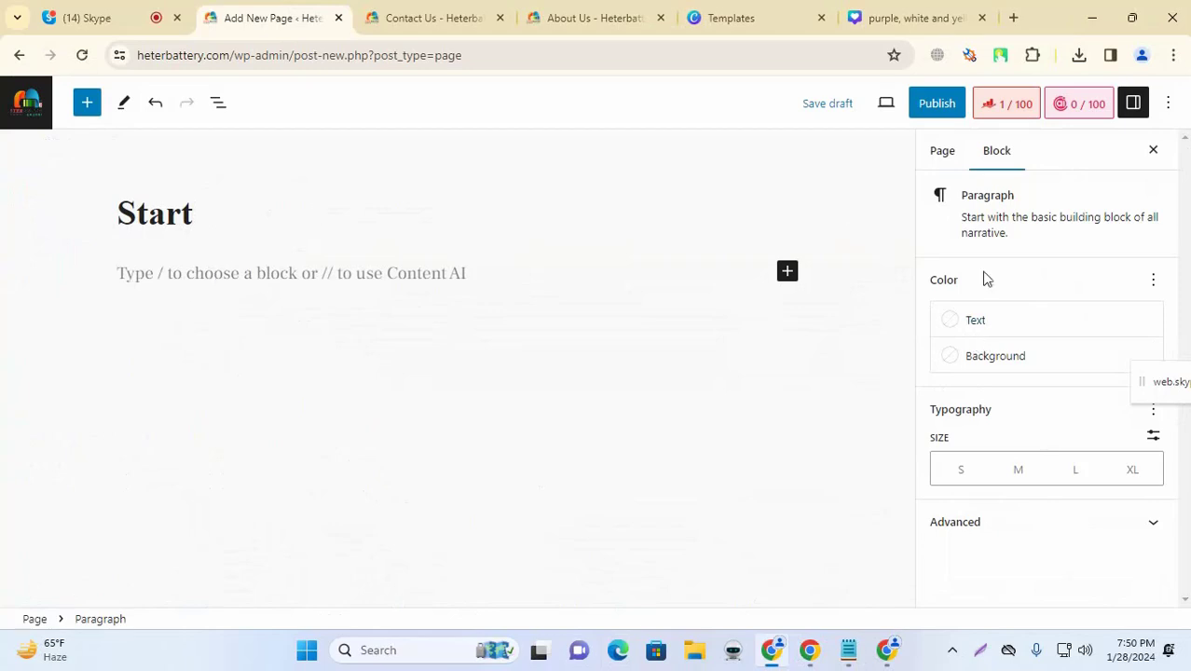
click(1131, 103)
click(1132, 103)
Step: Set 'Start' as the Rank Math focus keyword, giving an SEO score of 38/100
click(1020, 105)
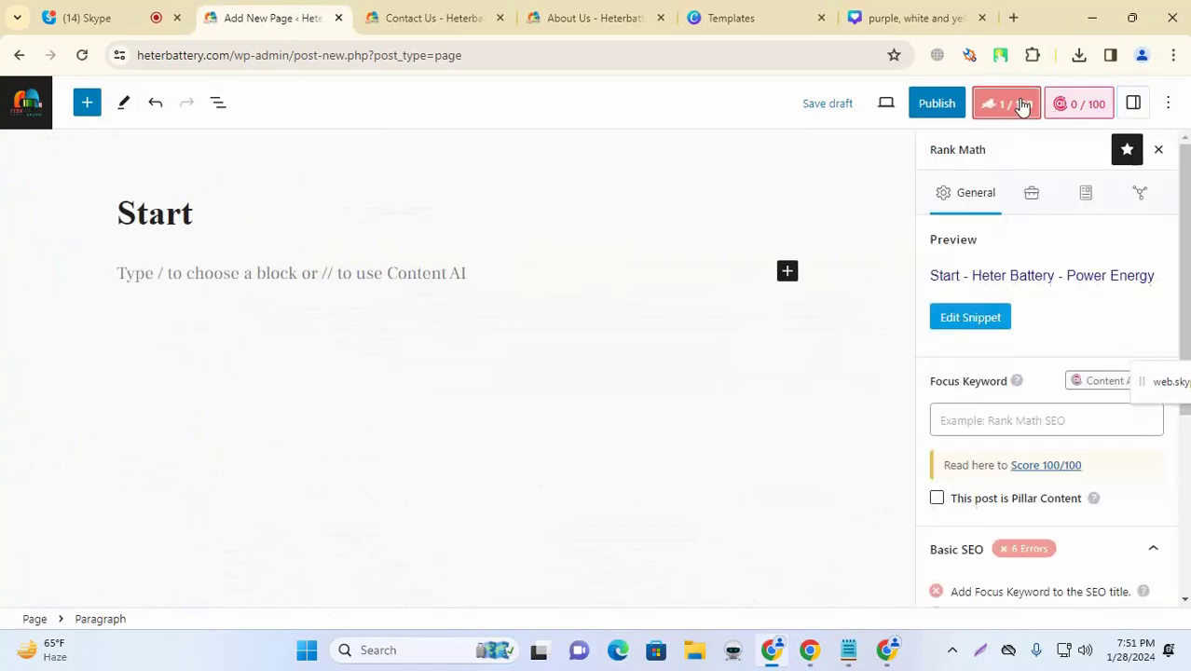
click(987, 421)
key(ctrl+v)
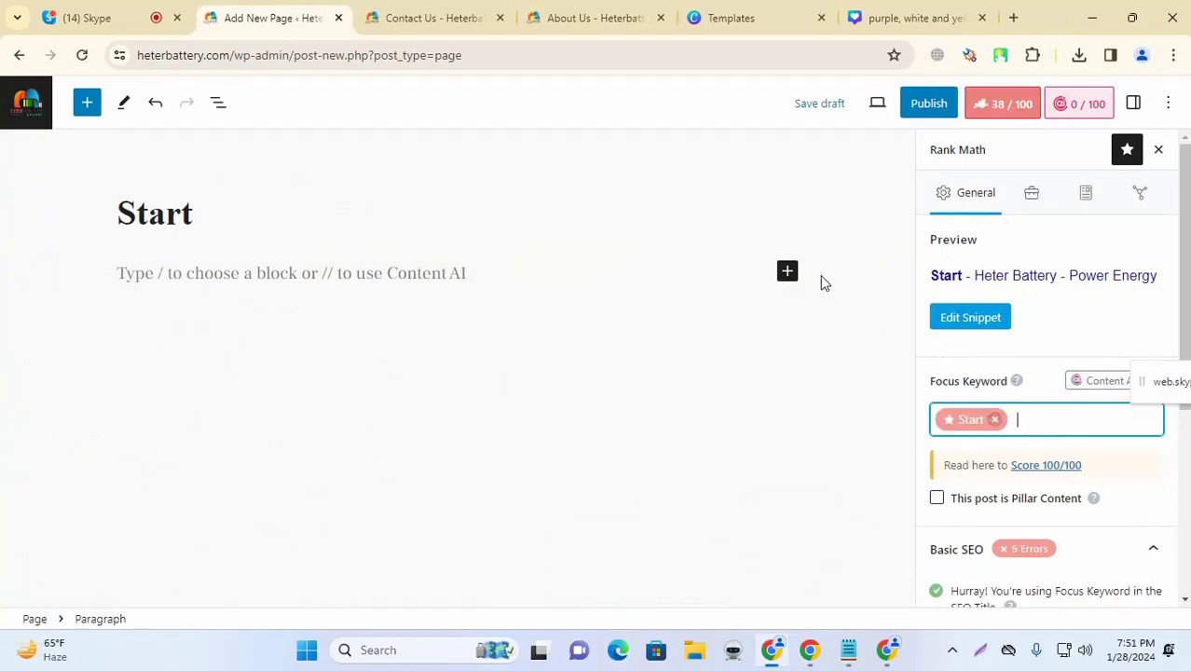
click(423, 213)
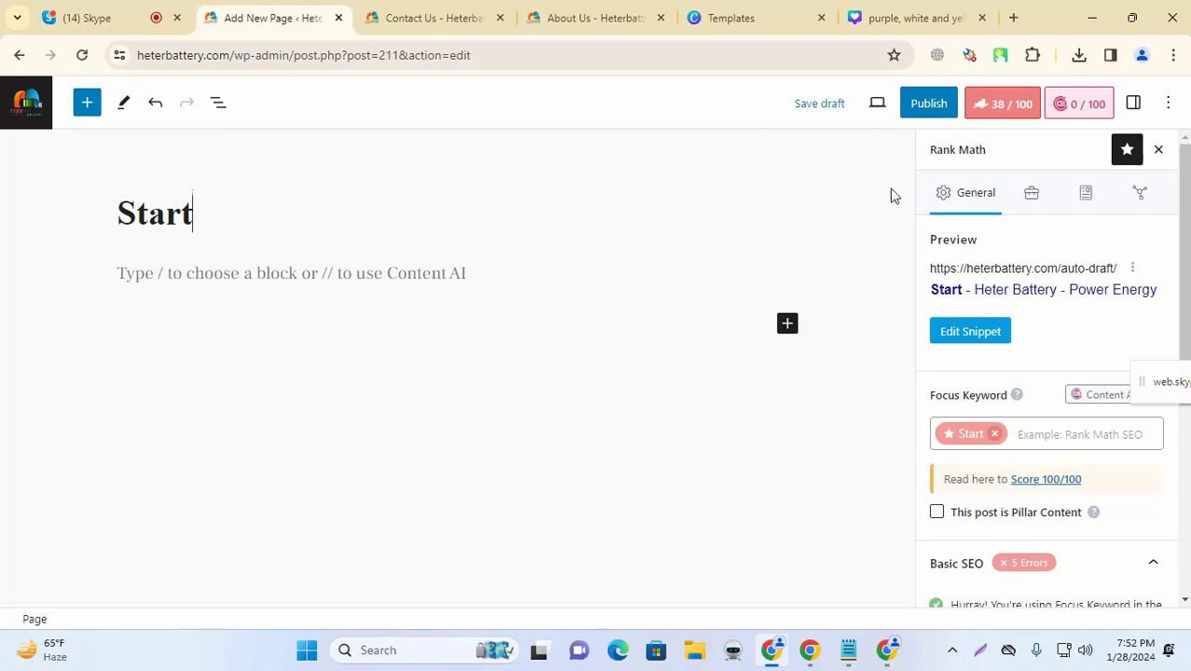
Step: Publish the Start page and return to the admin Pages list
scroll(972, 409, down, 4)
scroll(976, 420, up, 4)
click(928, 104)
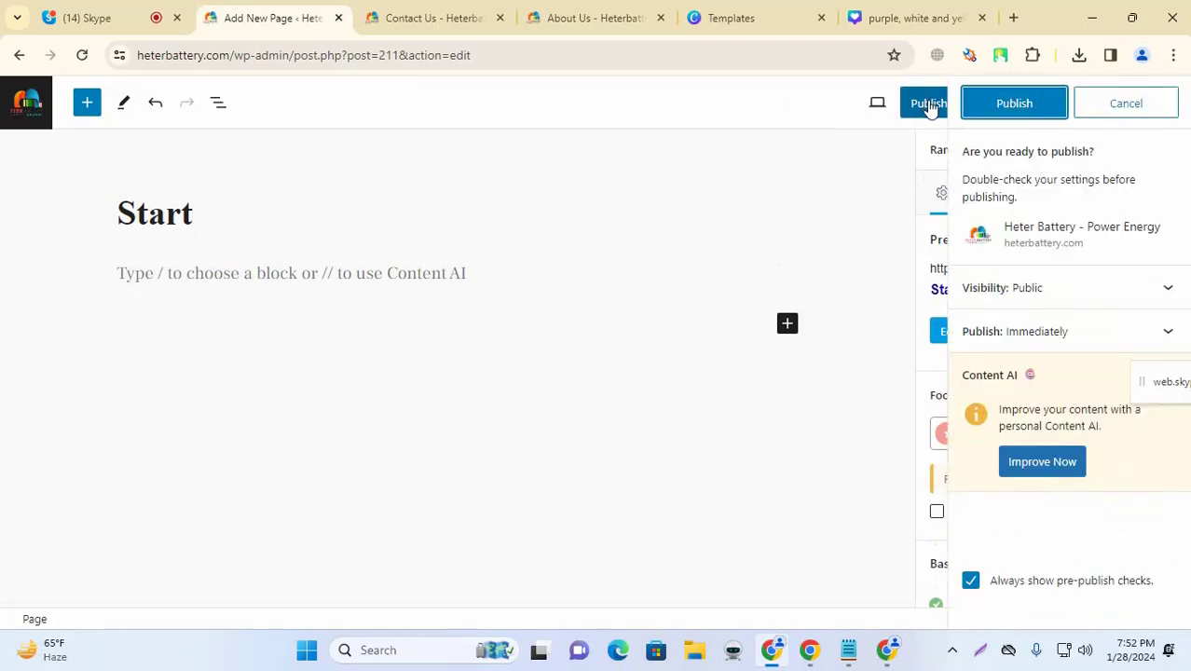
click(1001, 105)
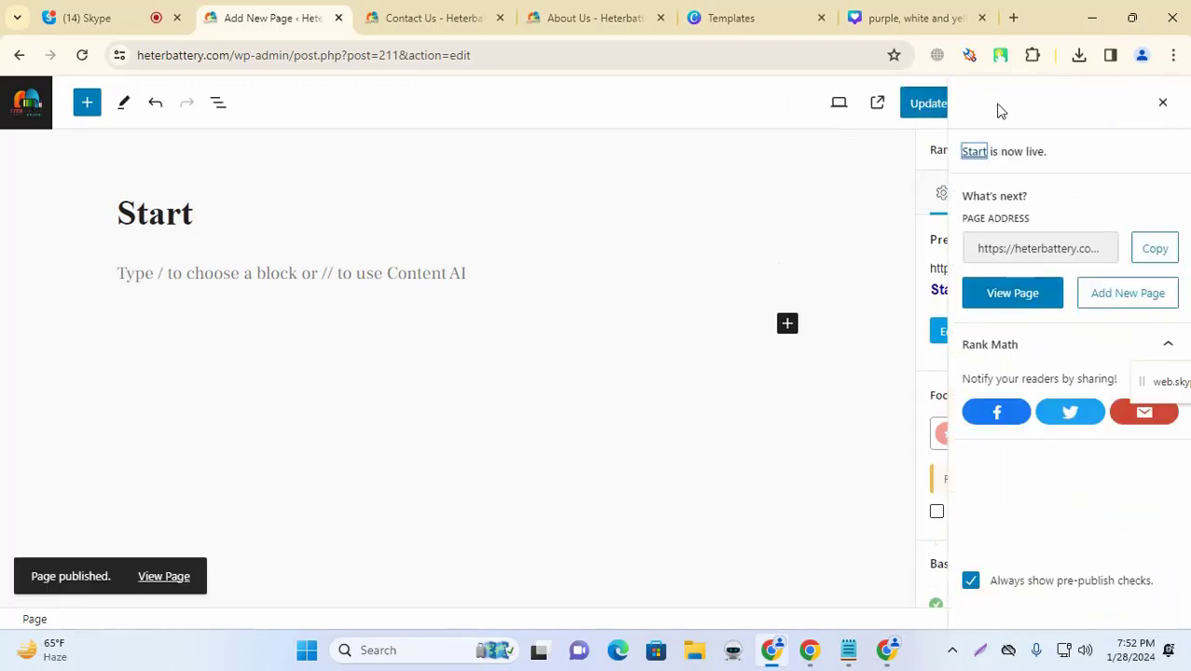
click(28, 110)
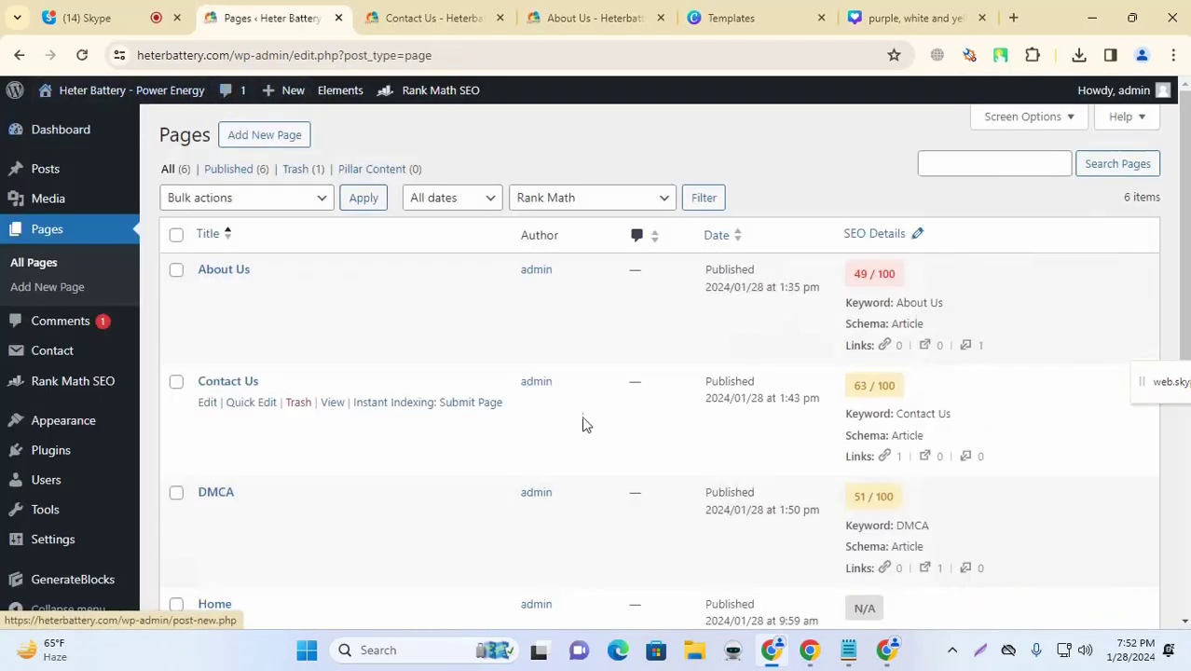
Step: View the live About Us page at heterbattery.com/about-us/ with its banner and welcome text
scroll(582, 420, down, 5)
scroll(596, 474, up, 5)
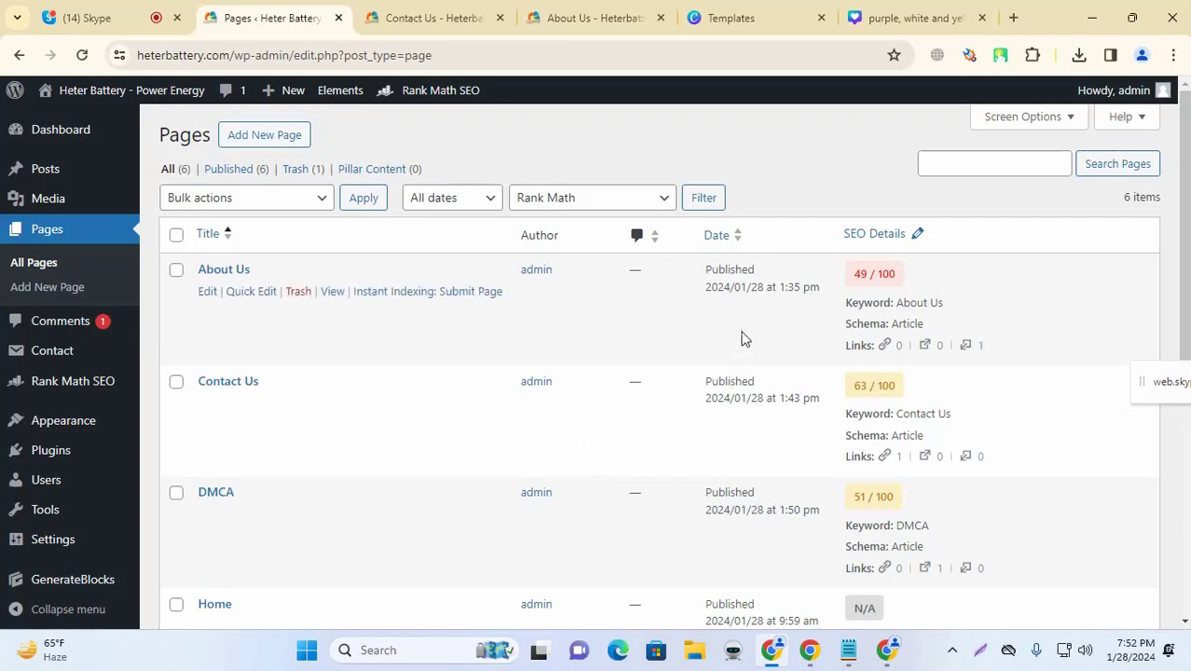
scroll(710, 346, down, 5)
scroll(710, 346, up, 5)
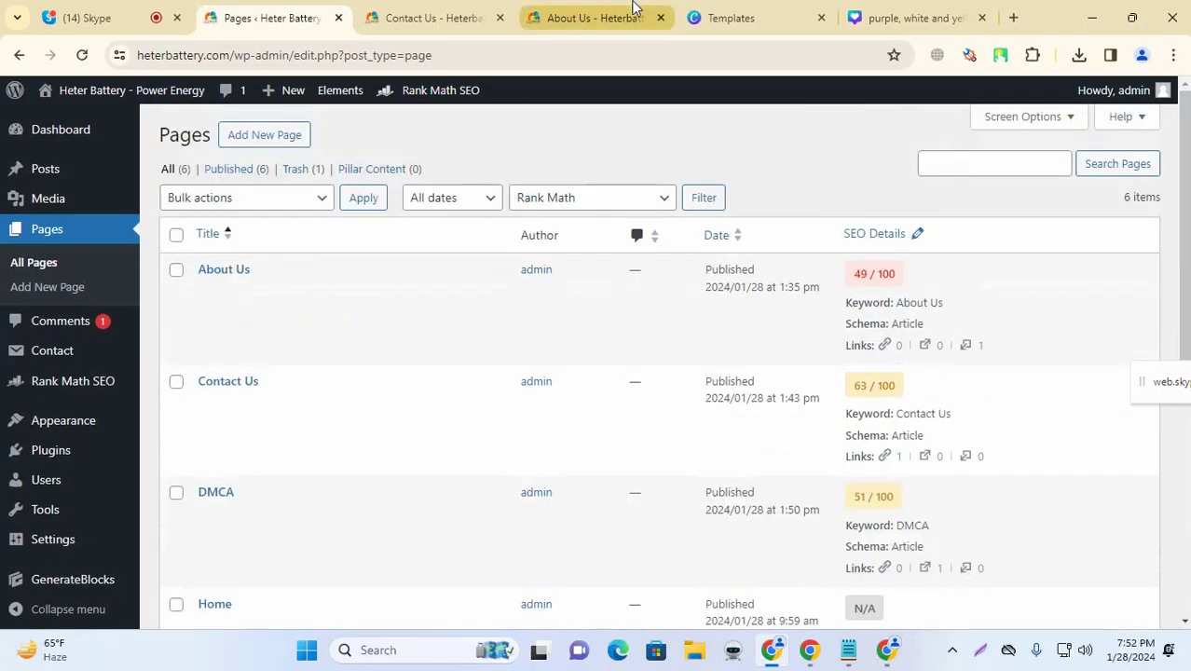
click(634, 14)
scroll(537, 233, down, 5)
scroll(537, 233, up, 5)
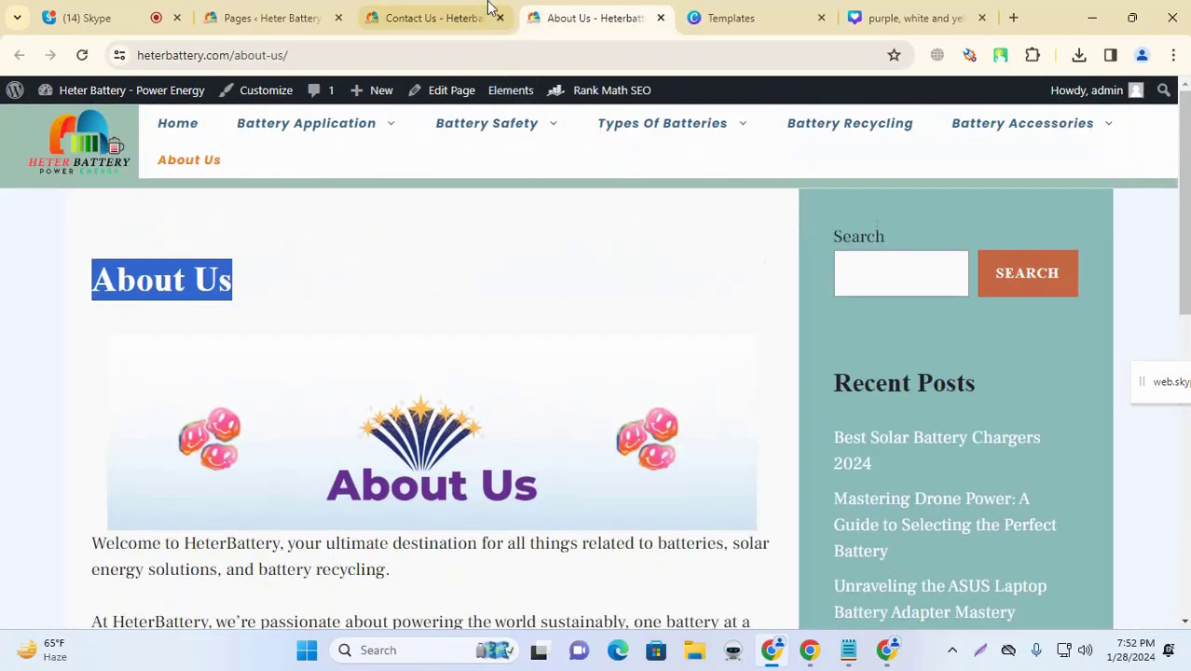